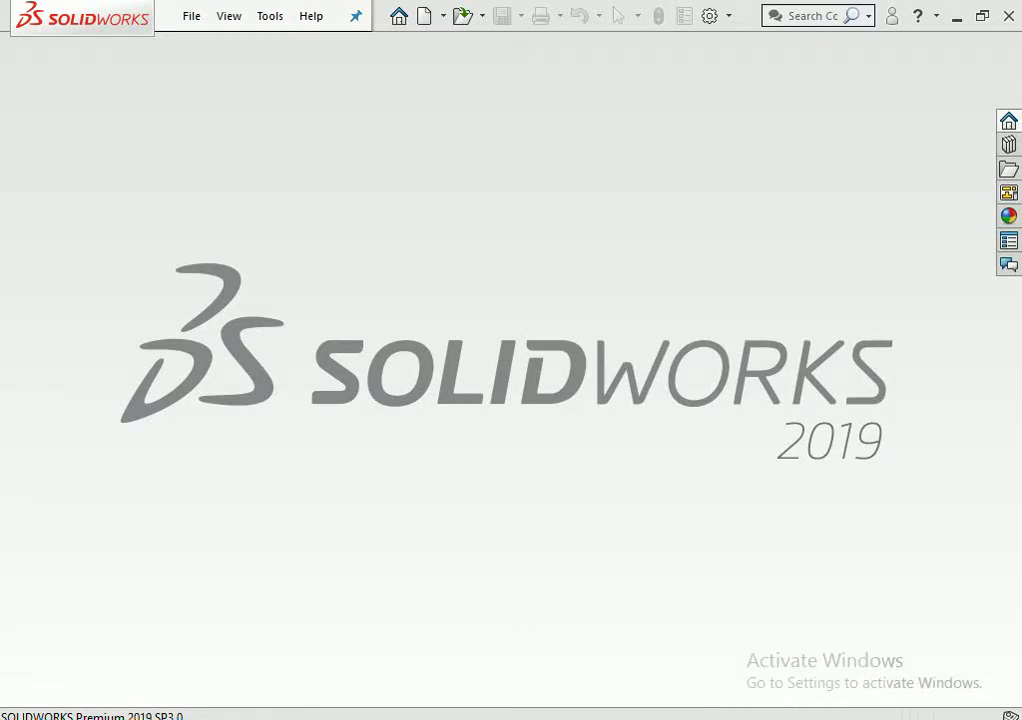
# Create a new blank part document (Part19) from the default Part template
pyautogui.click(424, 15)
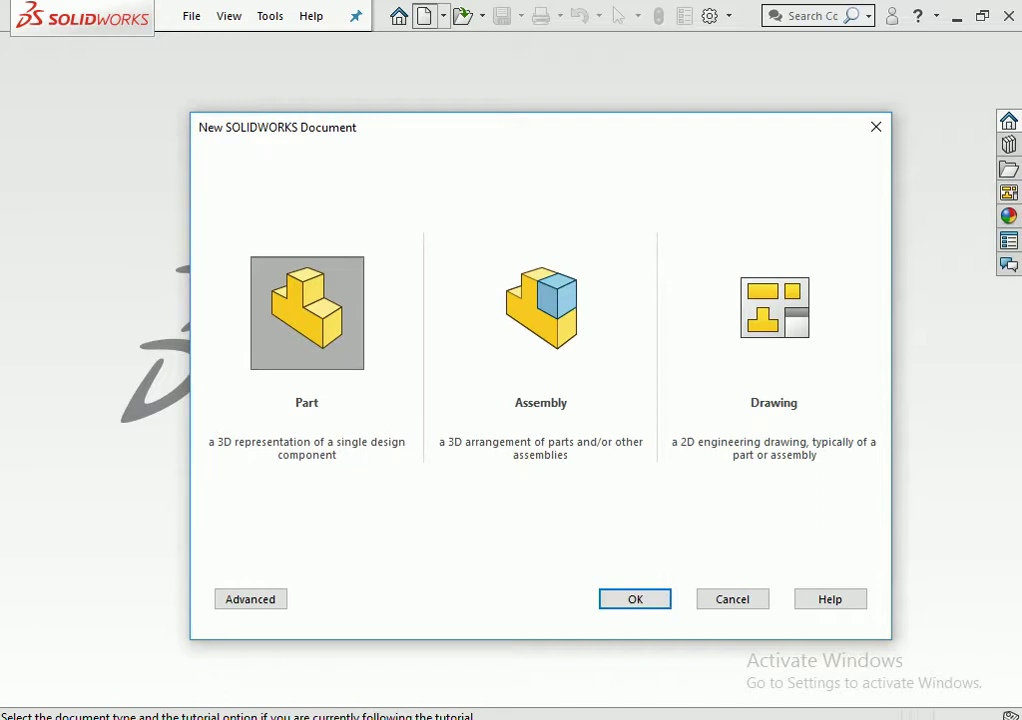
pyautogui.press('Return')
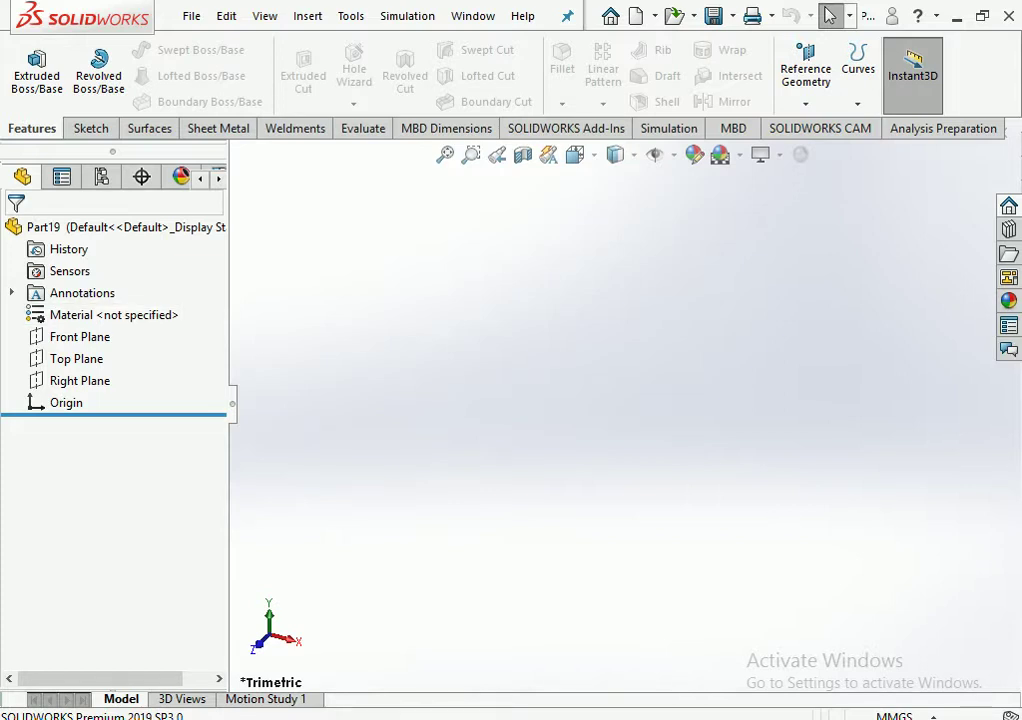
# Sketch on the Front Plane and draw a horizontal midpoint line centred on the origin
pyautogui.click(80, 337)
pyautogui.click(84, 303)
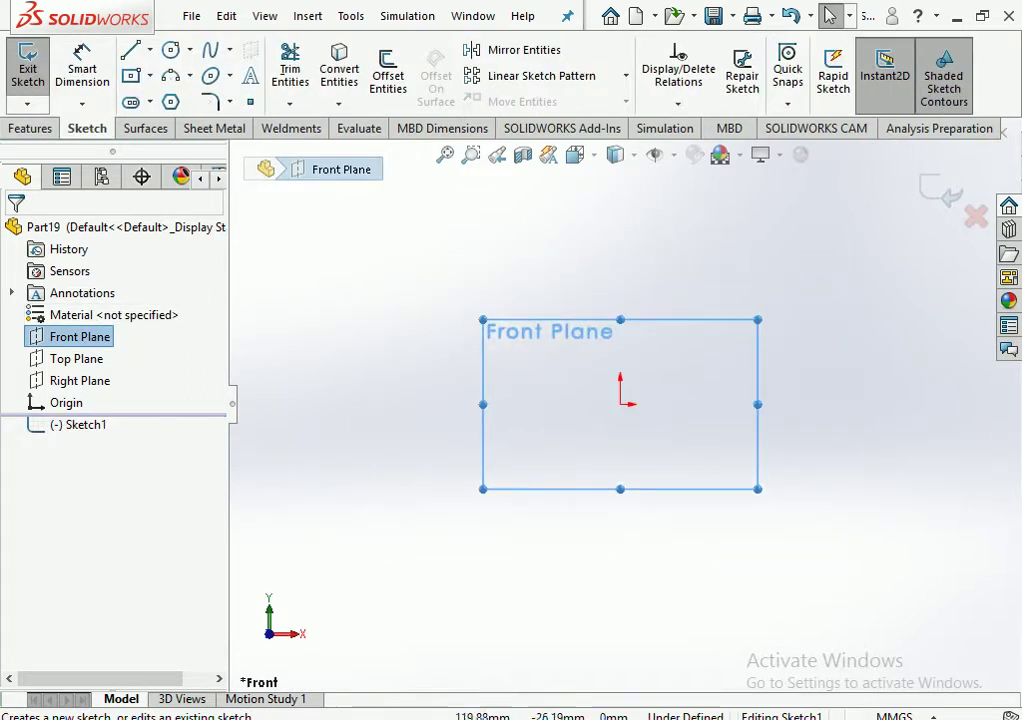
pyautogui.press('Escape')
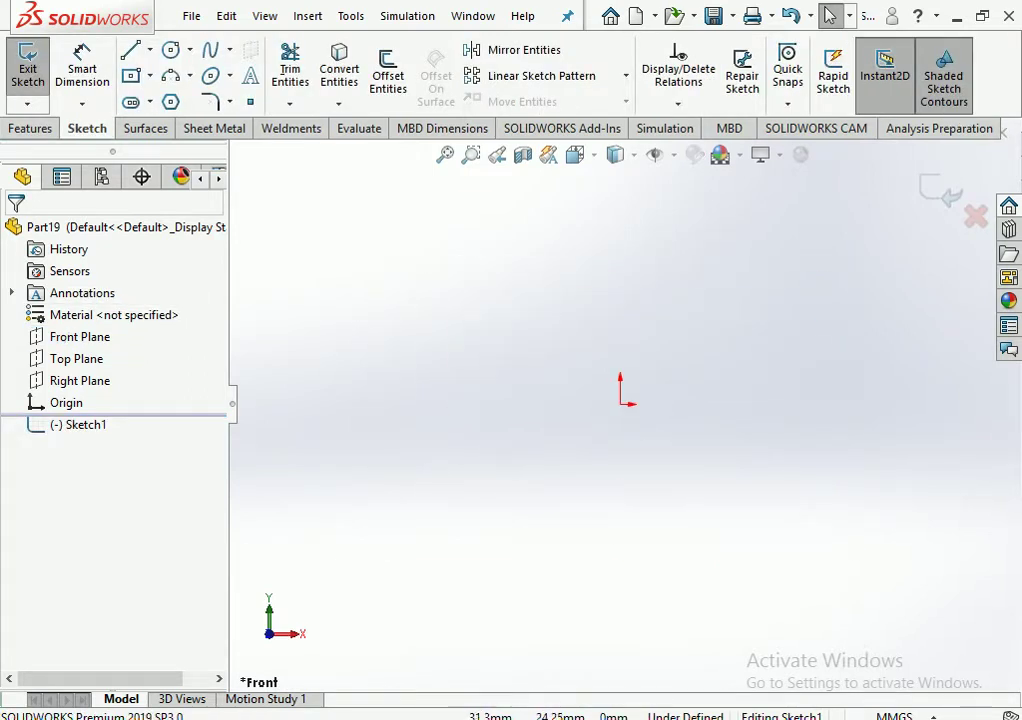
pyautogui.keyDown('ctrl'); pyautogui.moveTo(500, 306); pyautogui.dragTo(500, 270, button='middle'); pyautogui.keyUp('ctrl')
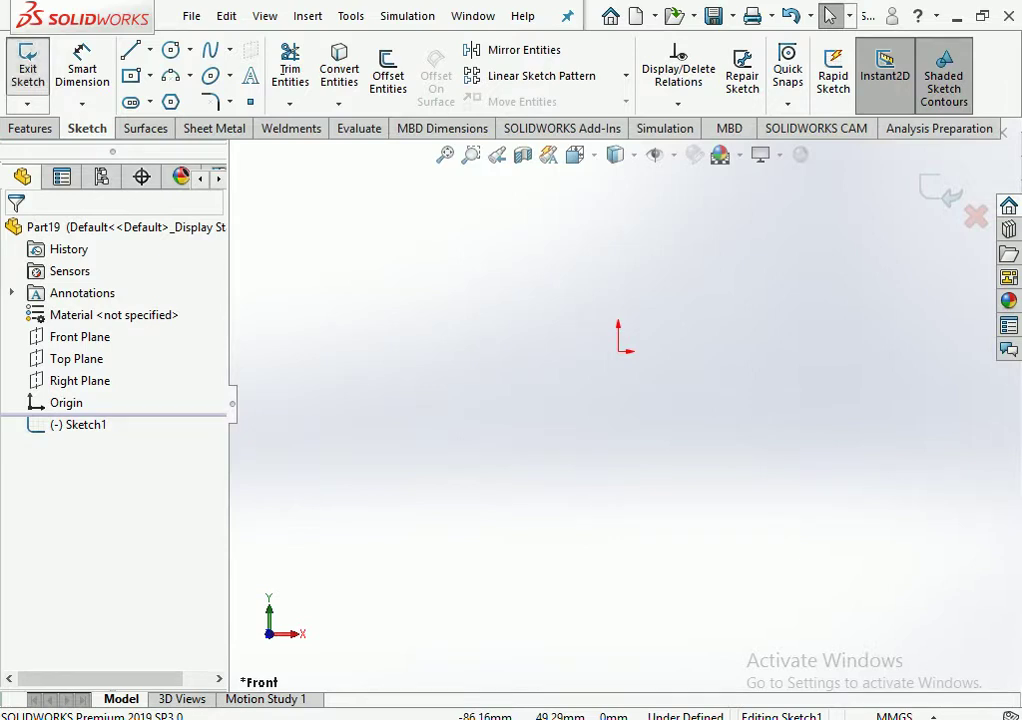
pyautogui.click(170, 75)
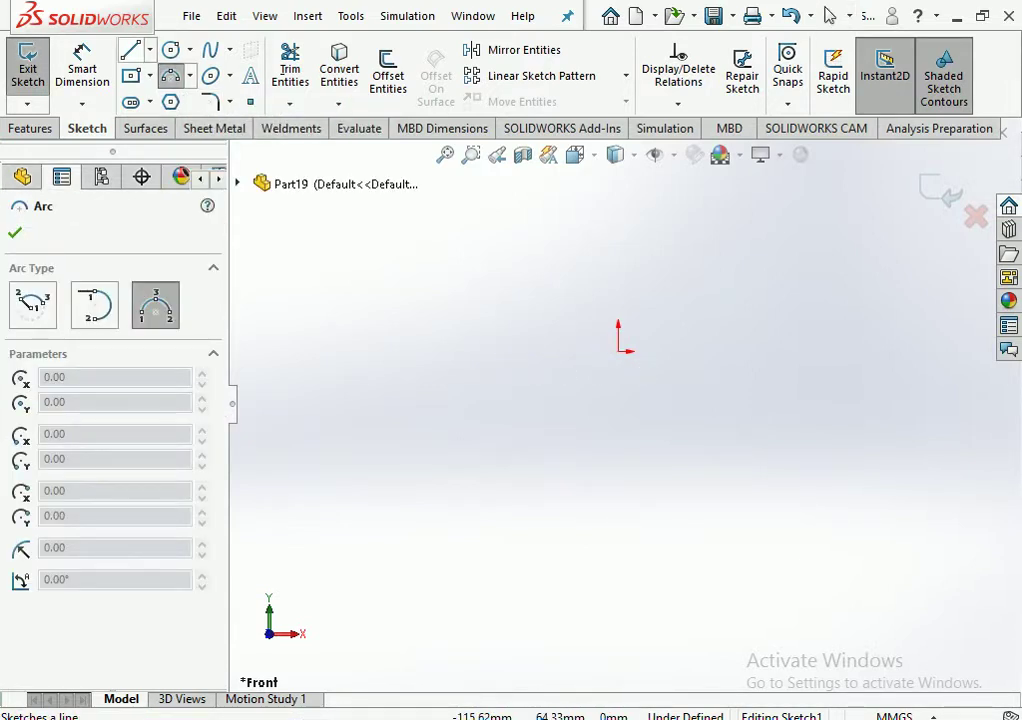
pyautogui.click(130, 50)
pyautogui.click(150, 50)
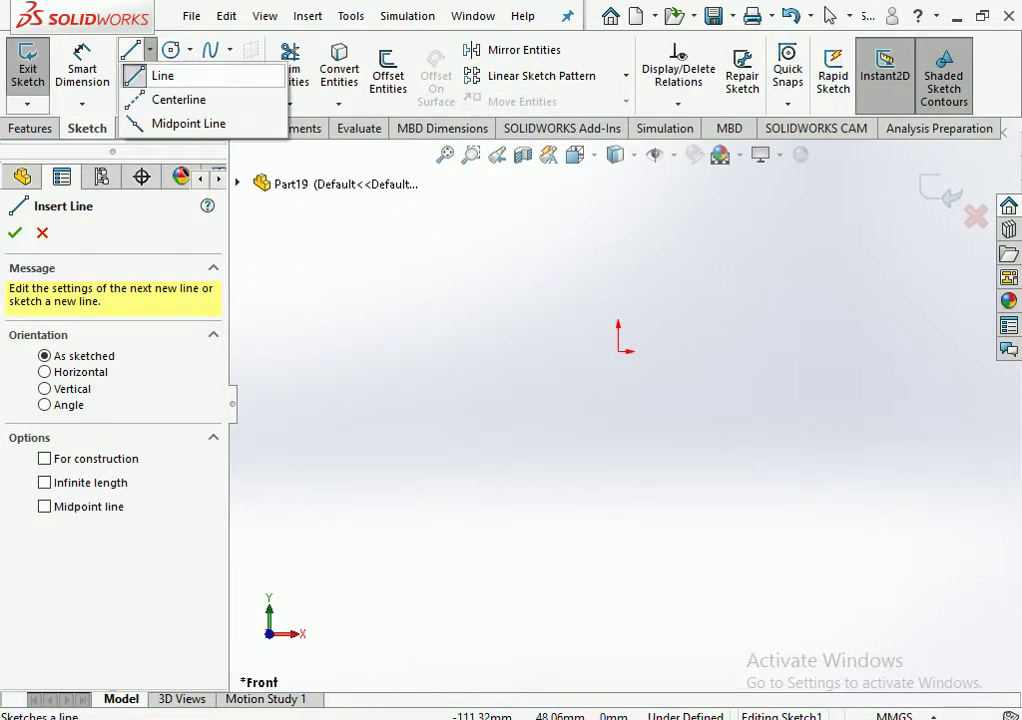
pyautogui.click(185, 122)
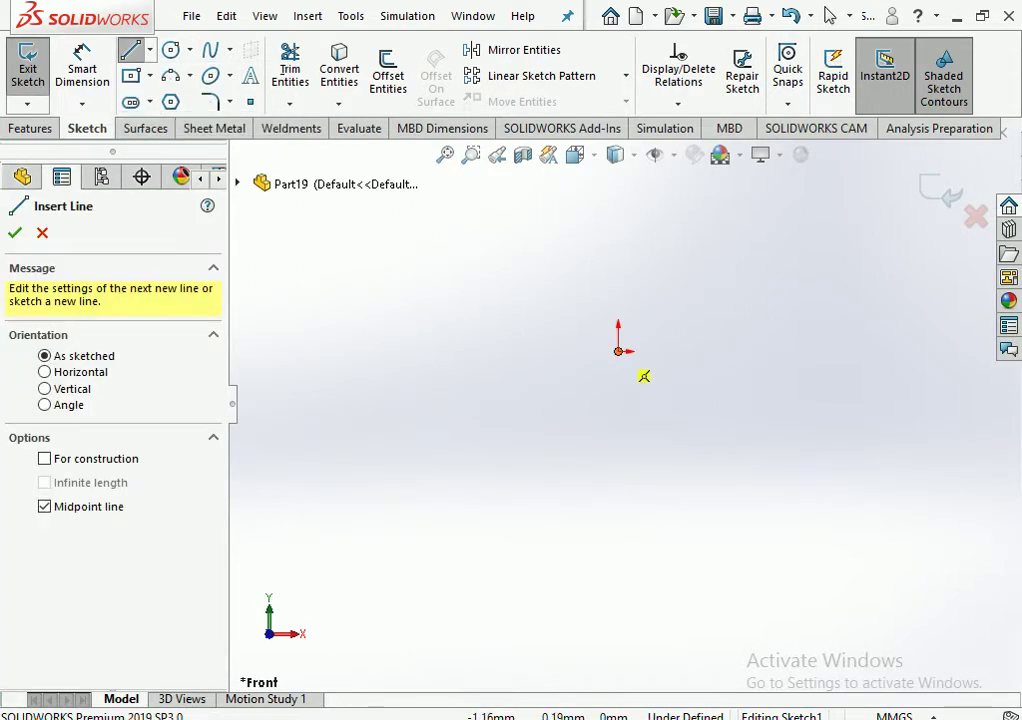
pyautogui.click(618, 350)
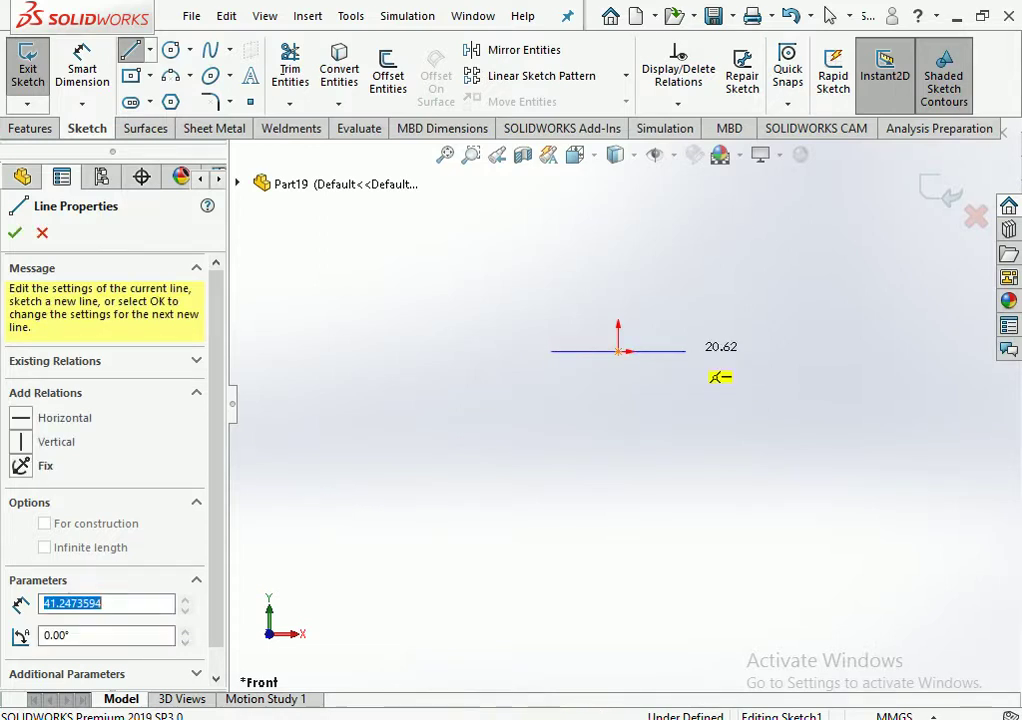
pyautogui.click(686, 351)
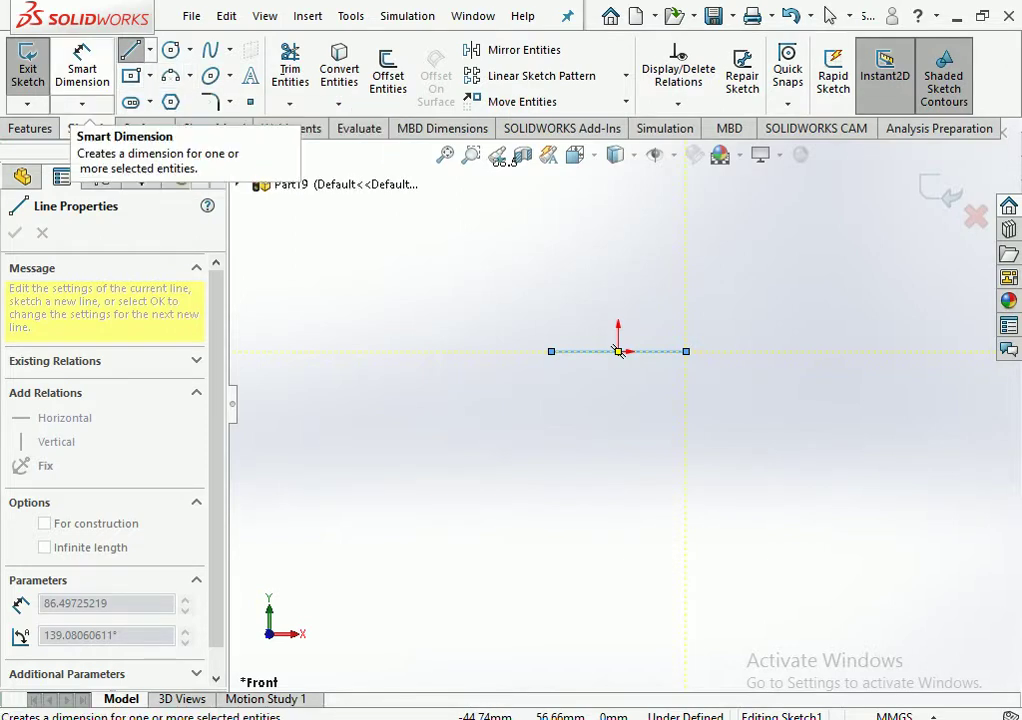
# Dimension the horizontal line's length to 300 mm
pyautogui.click(82, 100)
pyautogui.click(600, 351)
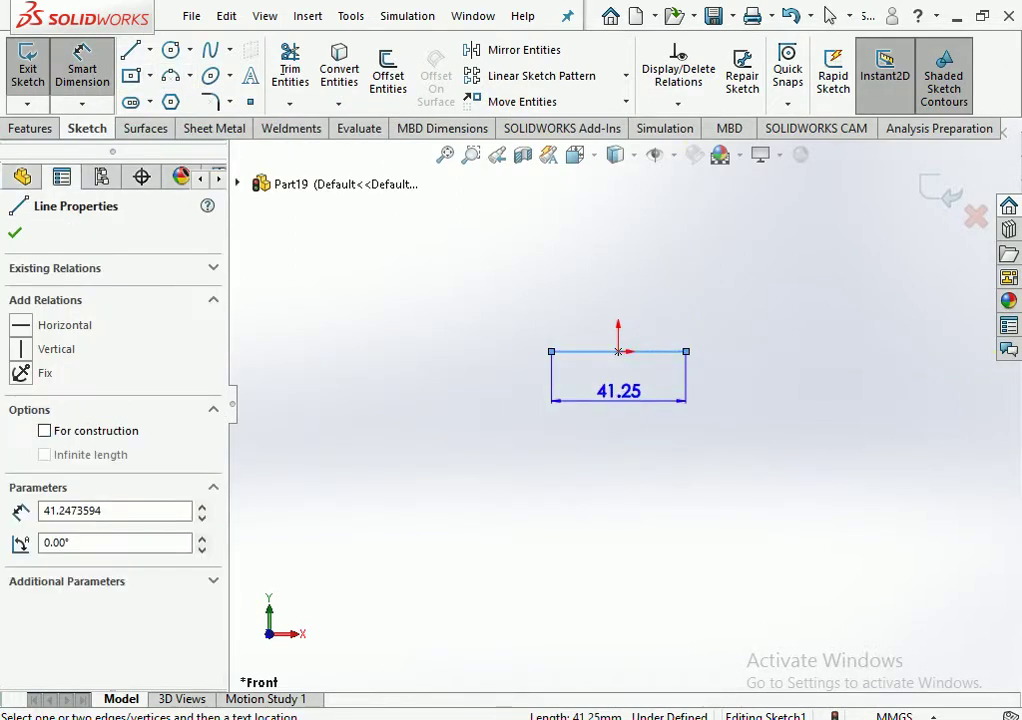
pyautogui.click(618, 393)
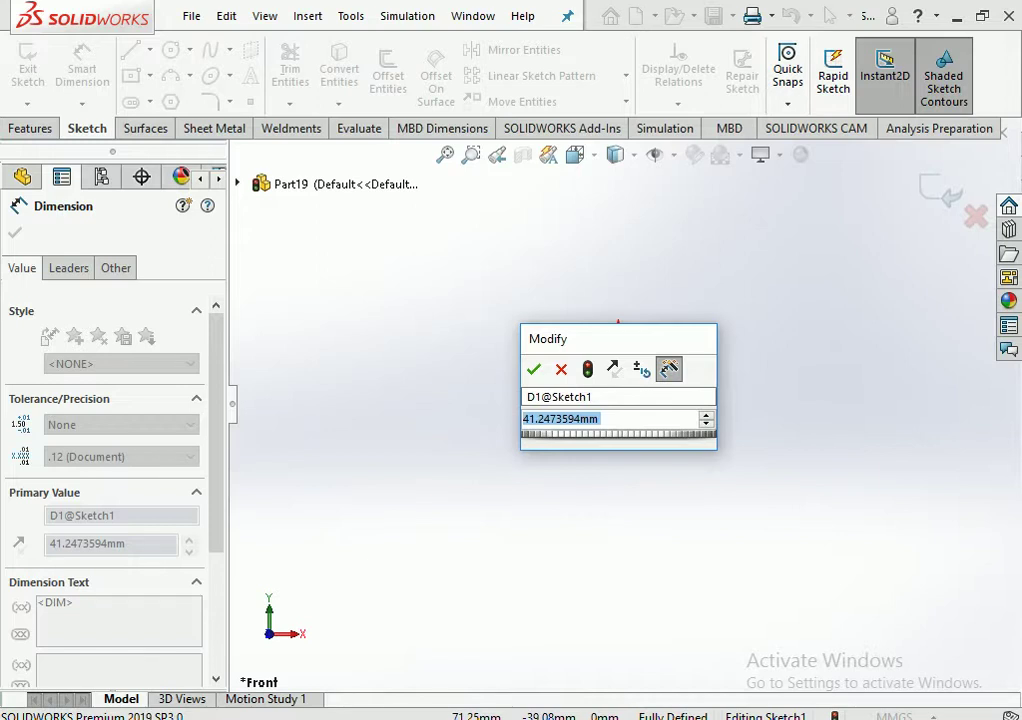
pyautogui.write('50')
pyautogui.press('BackSpace')
pyautogui.press('BackSpace')
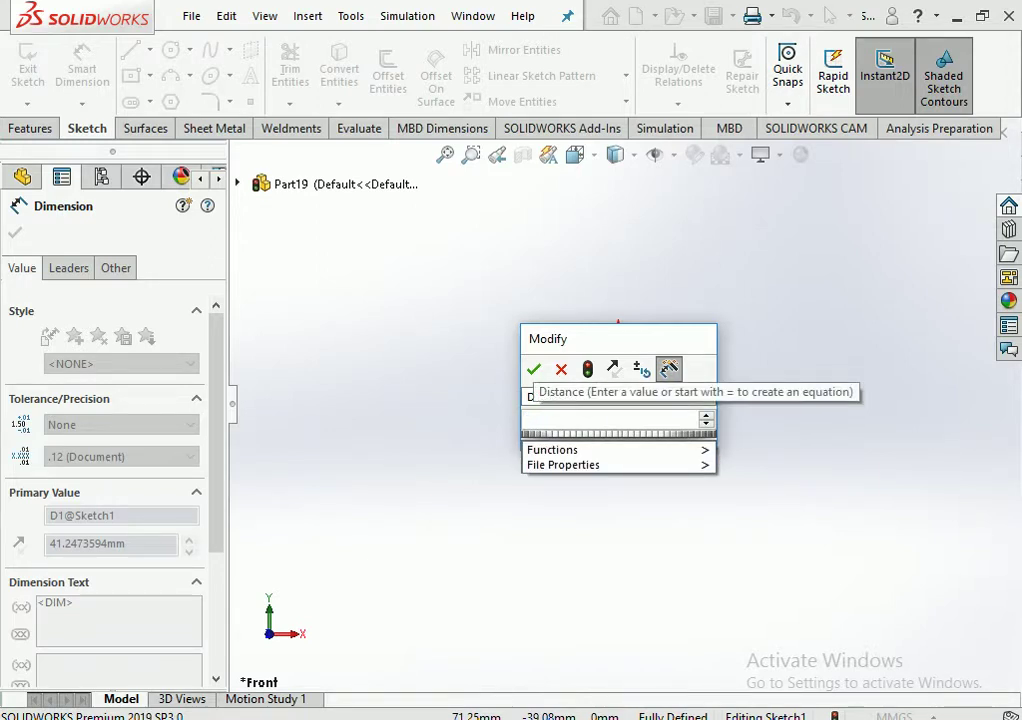
pyautogui.write('300')
pyautogui.press('Return')
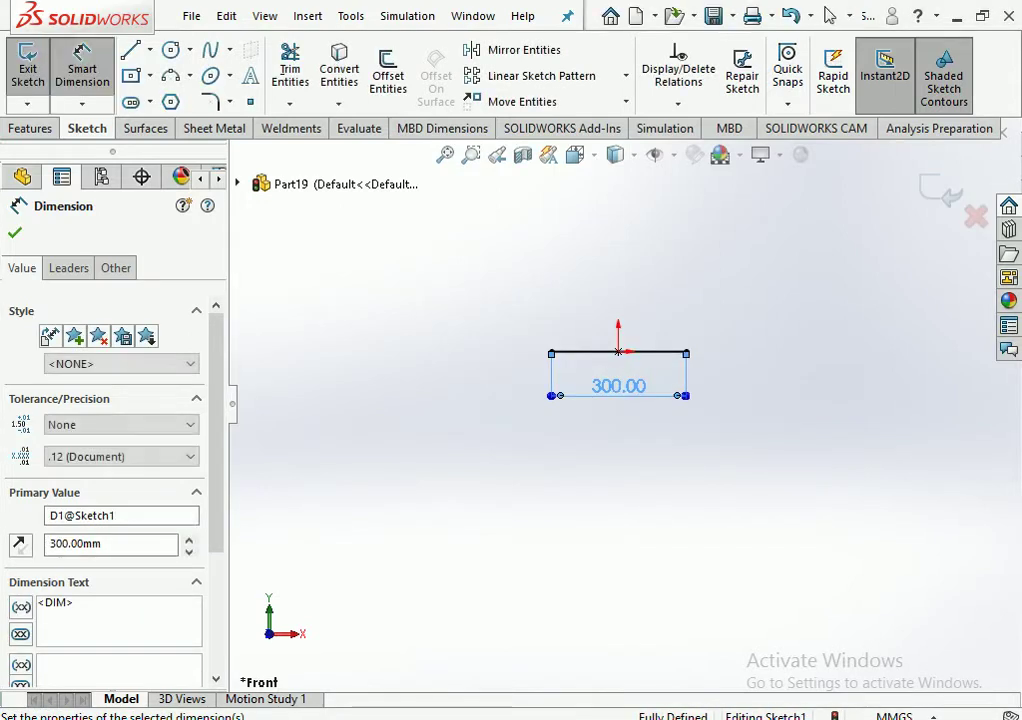
pyautogui.press('Escape')
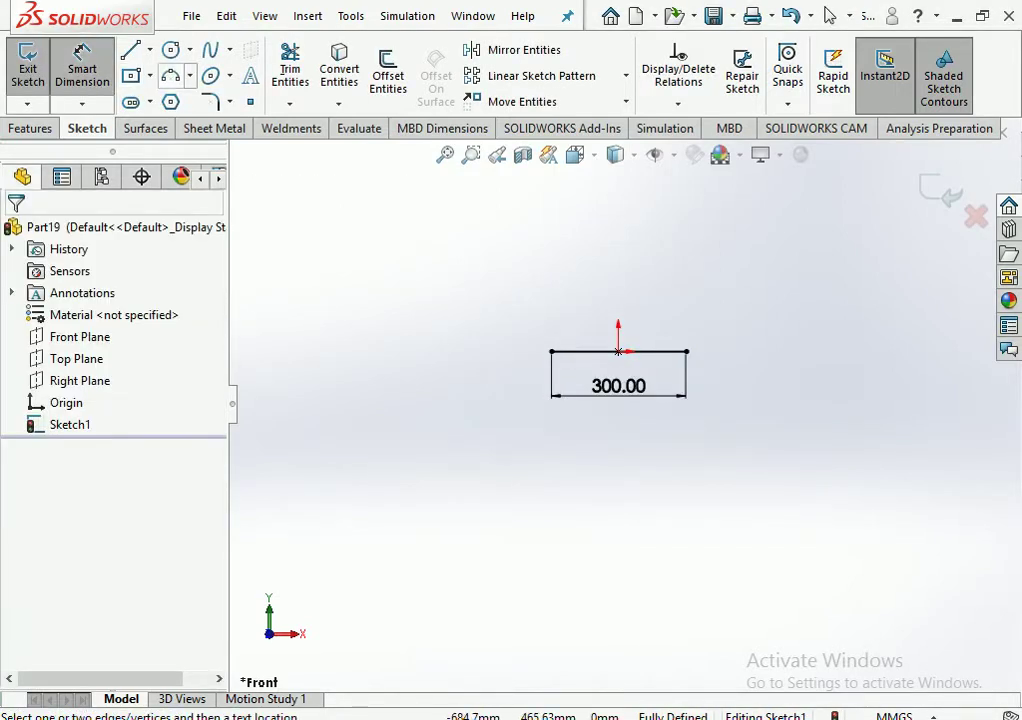
pyautogui.click(170, 75)
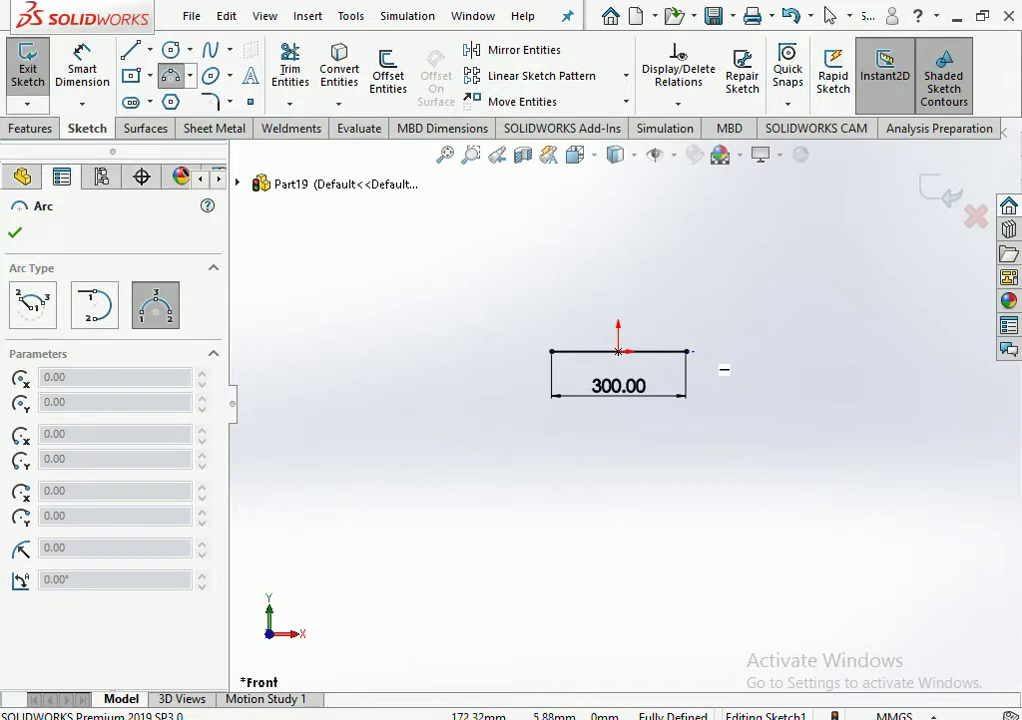
# Draw a three-point arc curving upward from the 300 mm line's right end, raising its free end slightly
pyautogui.click(686, 351)
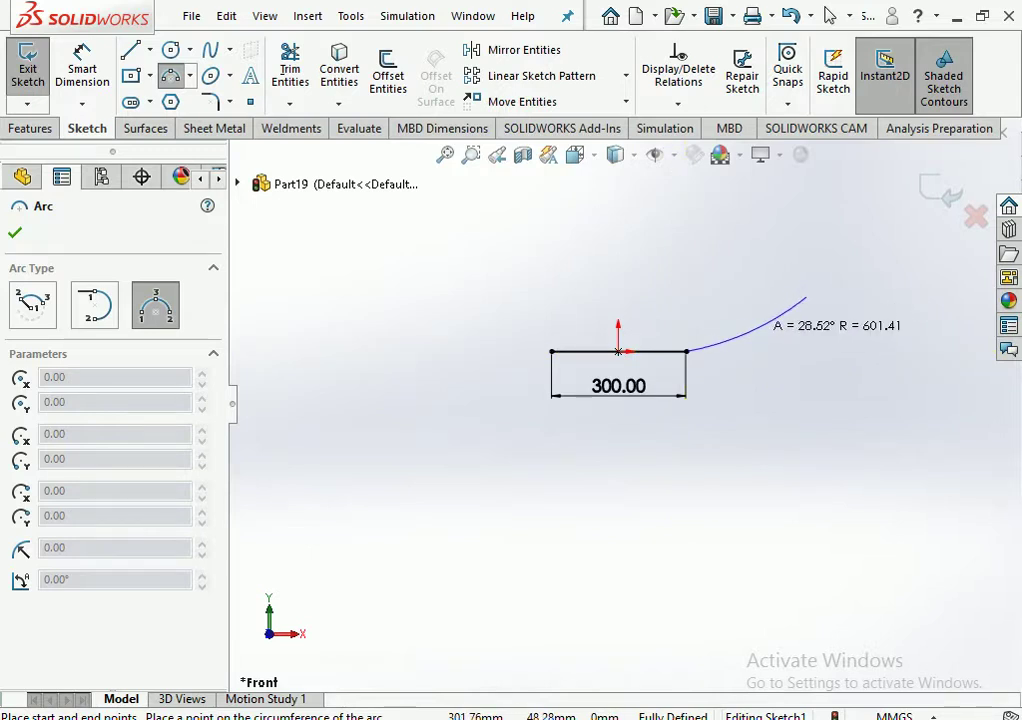
pyautogui.click(750, 333)
pyautogui.scroll(-2, 810, 337)
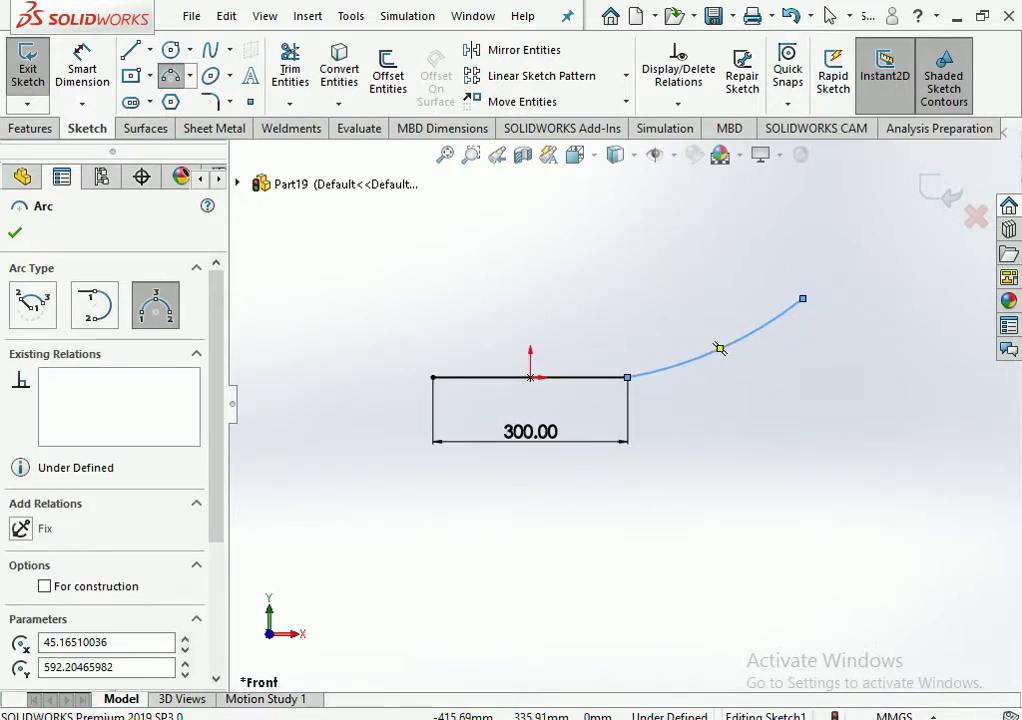
pyautogui.press('Escape')
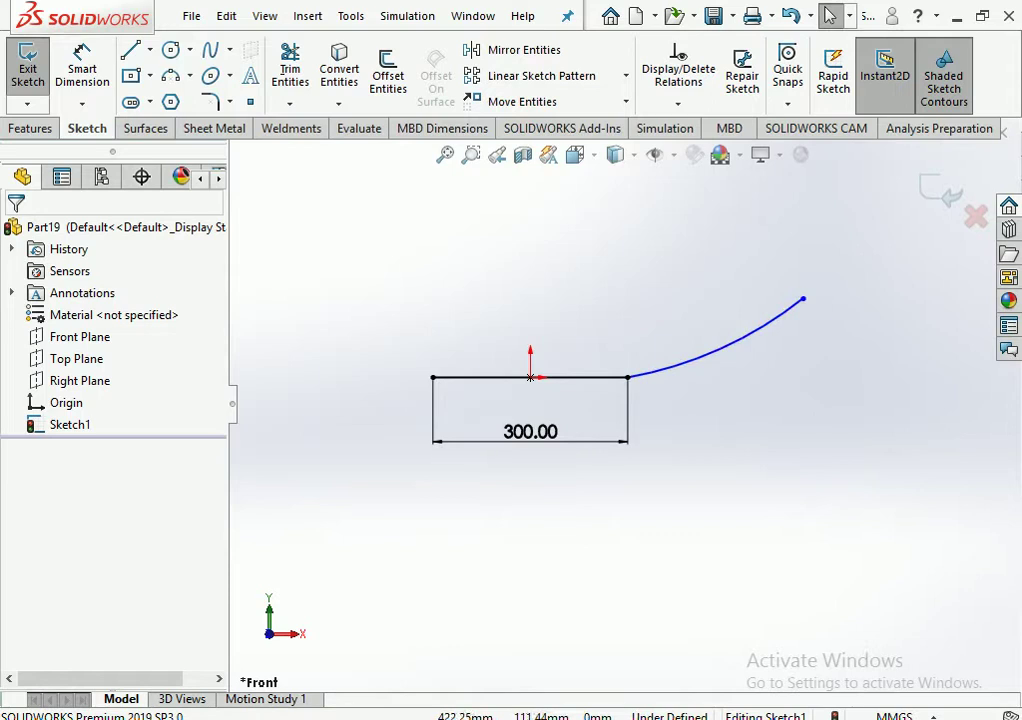
pyautogui.moveTo(803, 299); pyautogui.dragTo(808, 288)
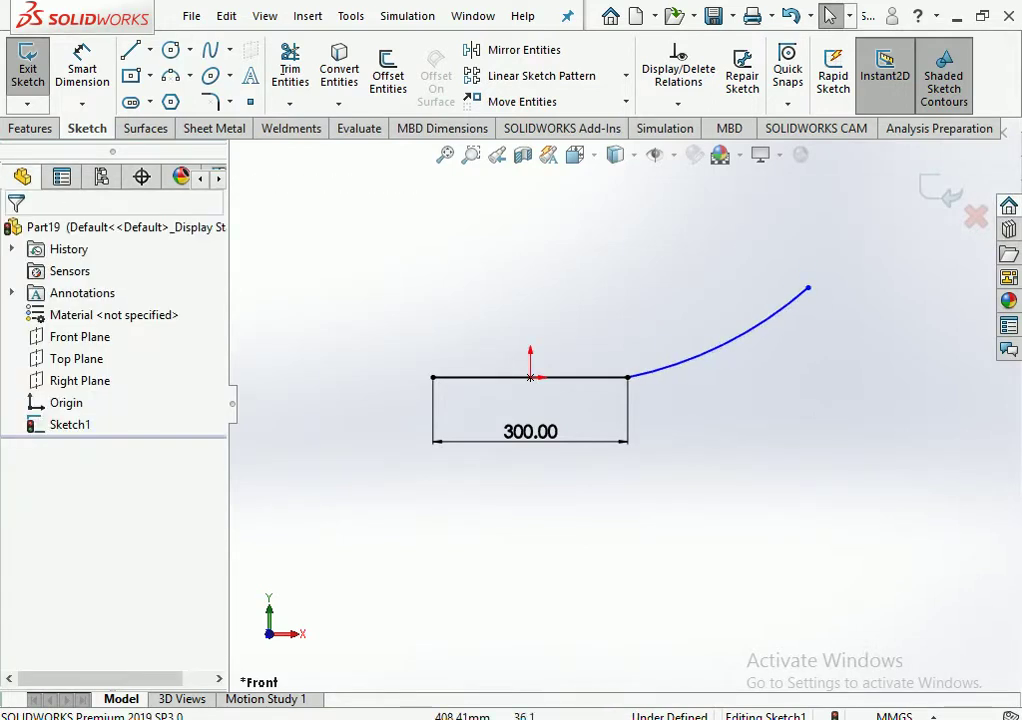
pyautogui.scroll(2, 623, 403)
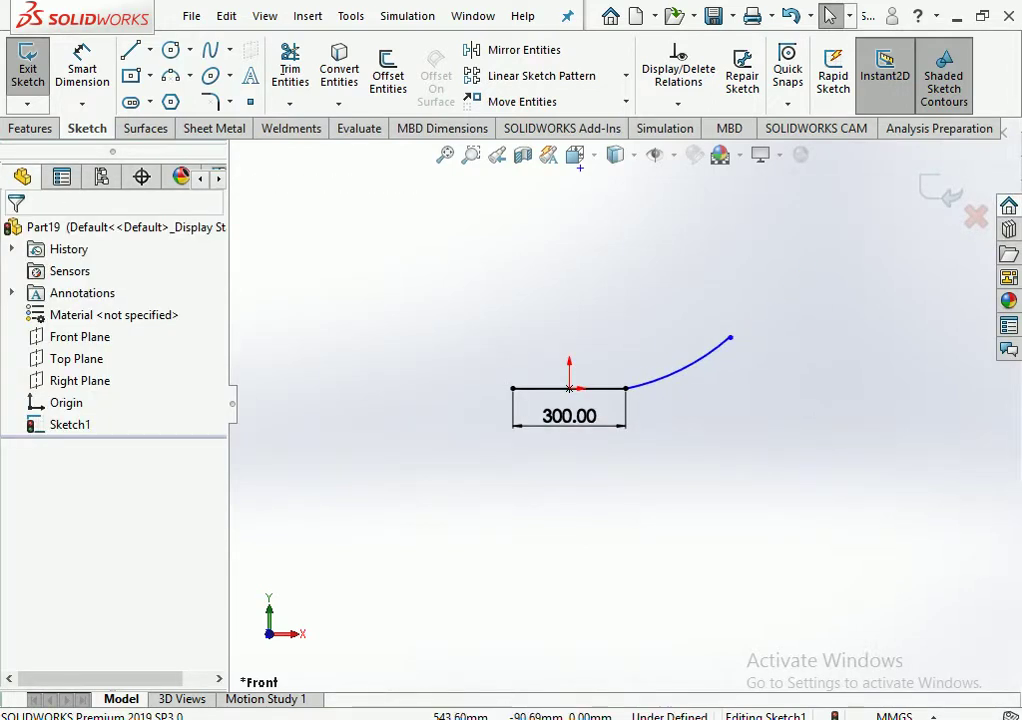
pyautogui.scroll(-2, 708, 452)
# Draw a vertical centreline from the origin straight down, about 548 mm long
pyautogui.click(149, 49)
pyautogui.click(178, 99)
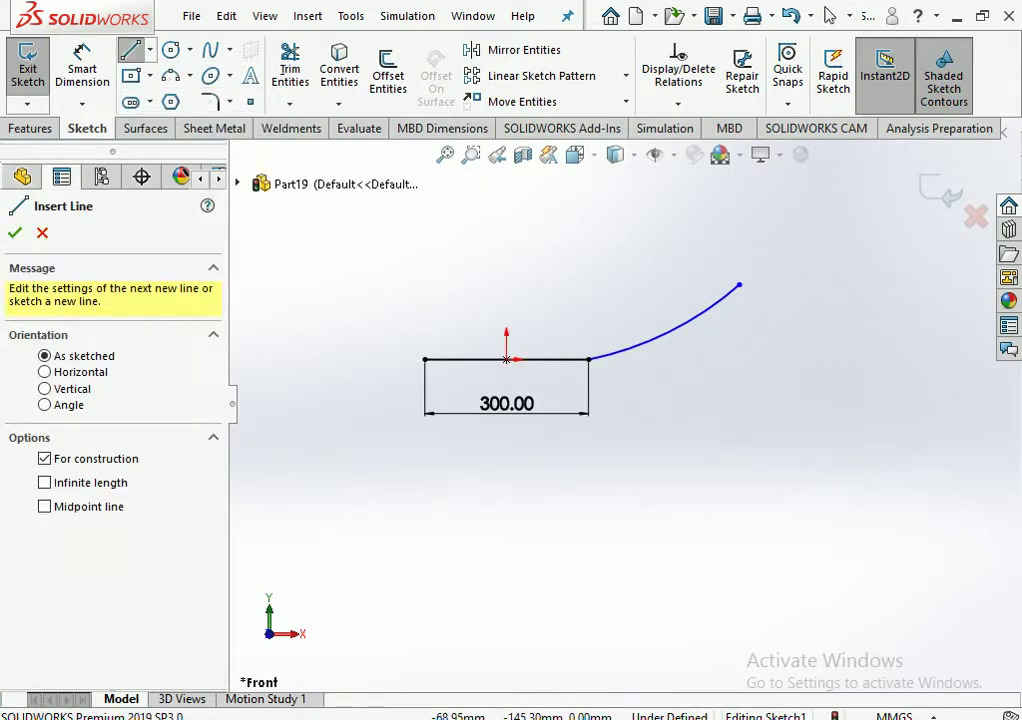
pyautogui.click(506, 359)
pyautogui.click(506, 659)
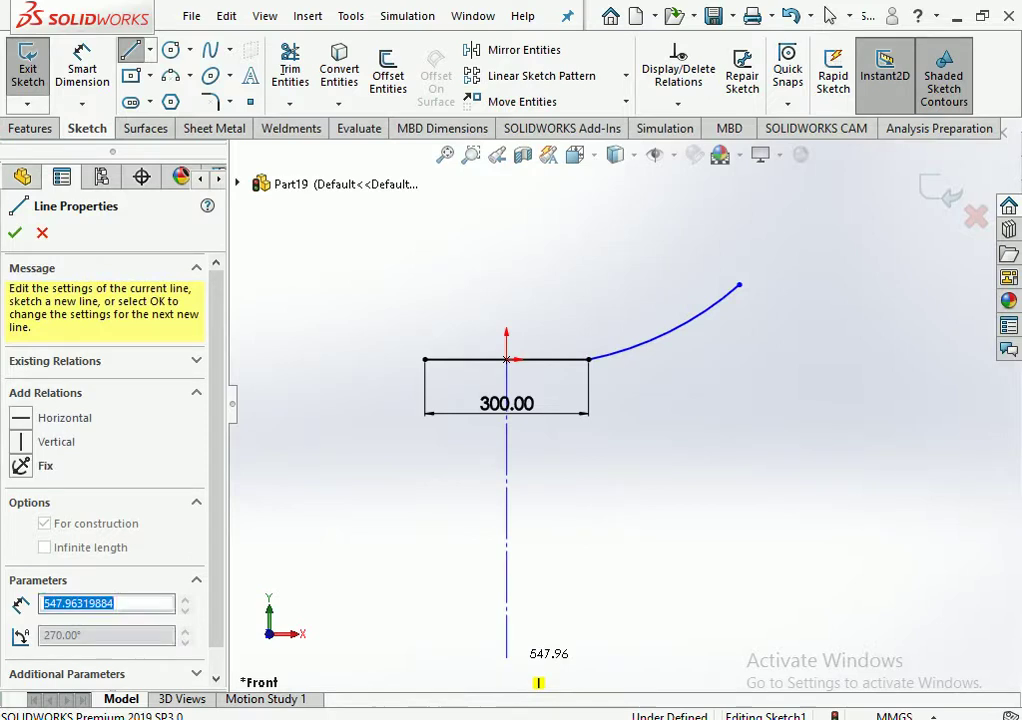
pyautogui.scroll(1, 526, 491)
pyautogui.scroll(1, 526, 491)
pyautogui.scroll(-1, 554, 465)
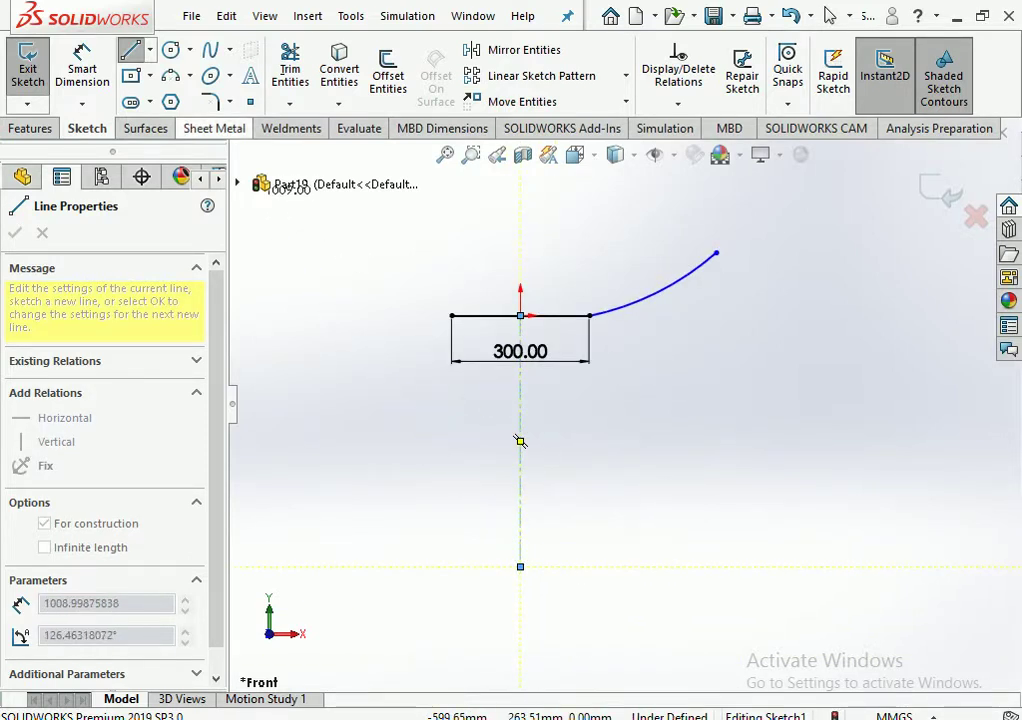
# Begin a line on the centreline, then abandon it in favour of offsetting the centreline
pyautogui.click(129, 50)
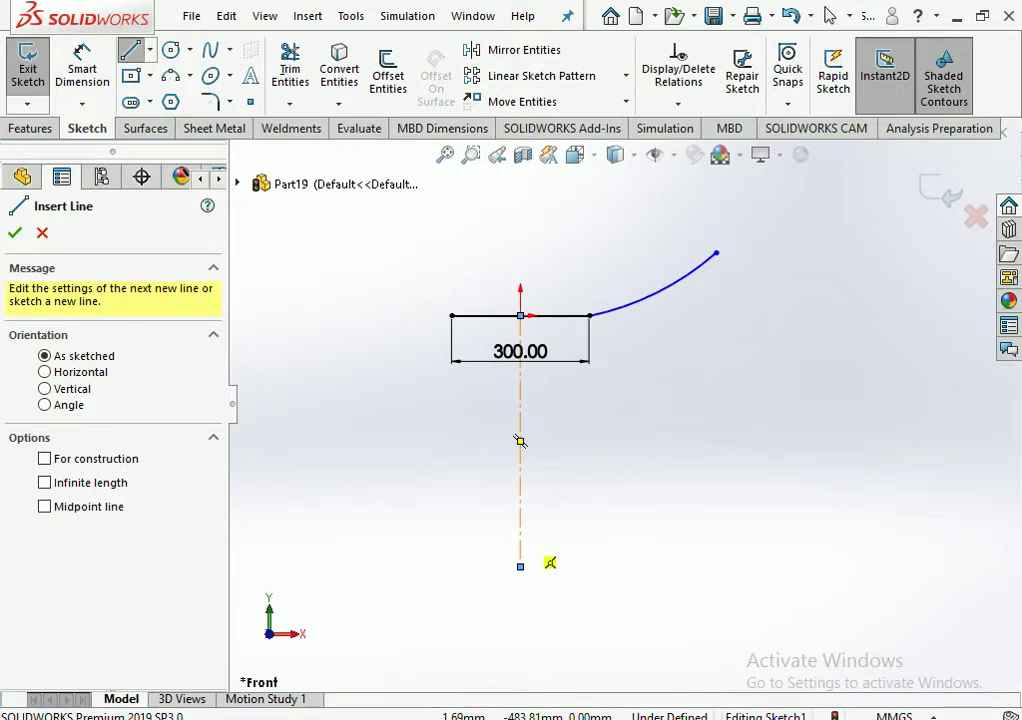
pyautogui.click(520, 533)
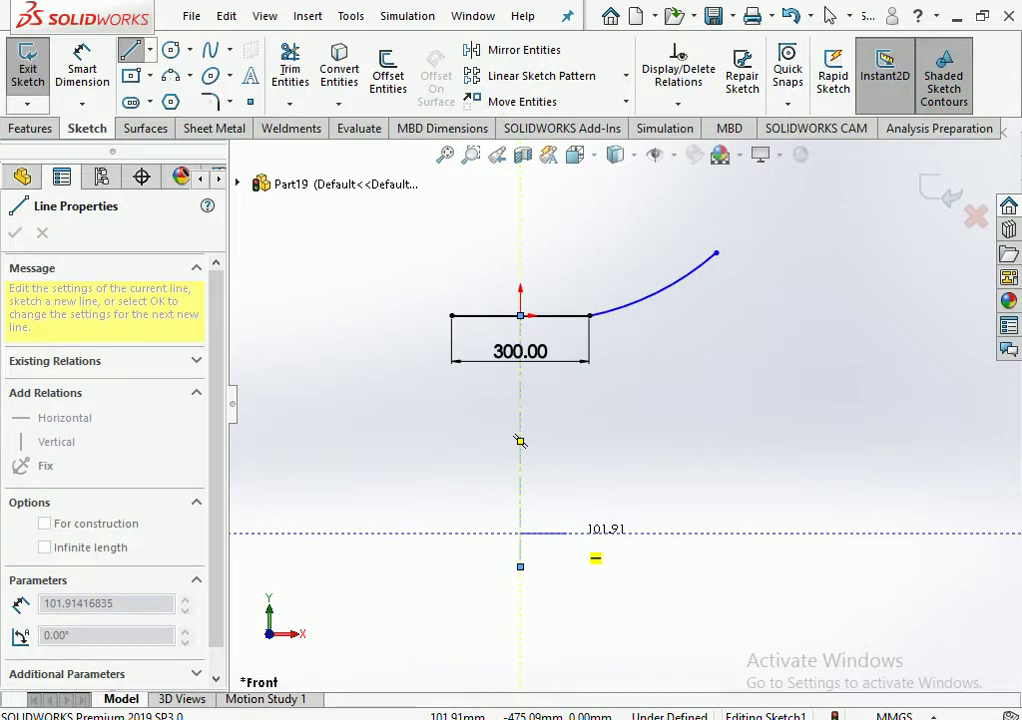
pyautogui.click(82, 68)
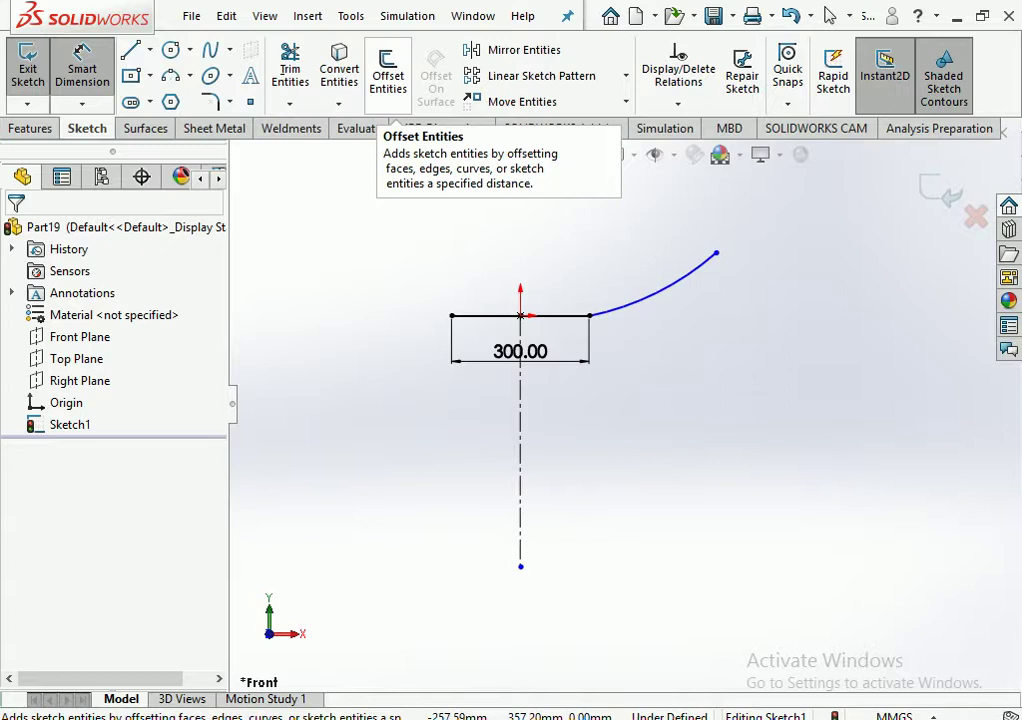
pyautogui.click(388, 75)
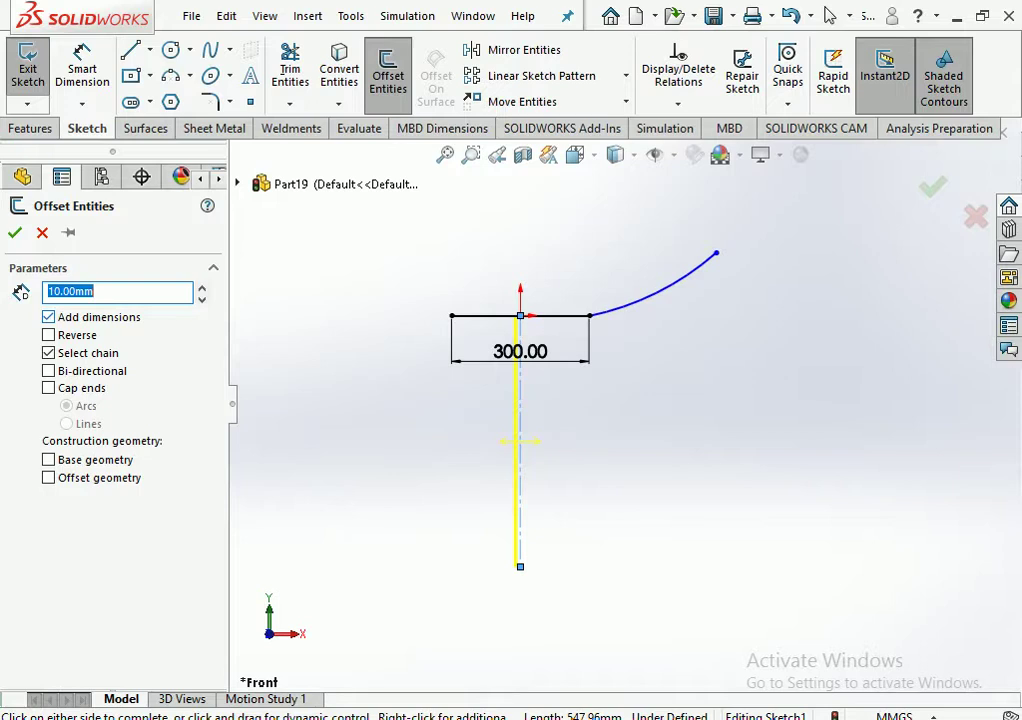
# Offset the centreline 45 mm bi-directionally with dimensions, forming a 90 mm-wide stem
pyautogui.write('91')
pyautogui.press('Return')
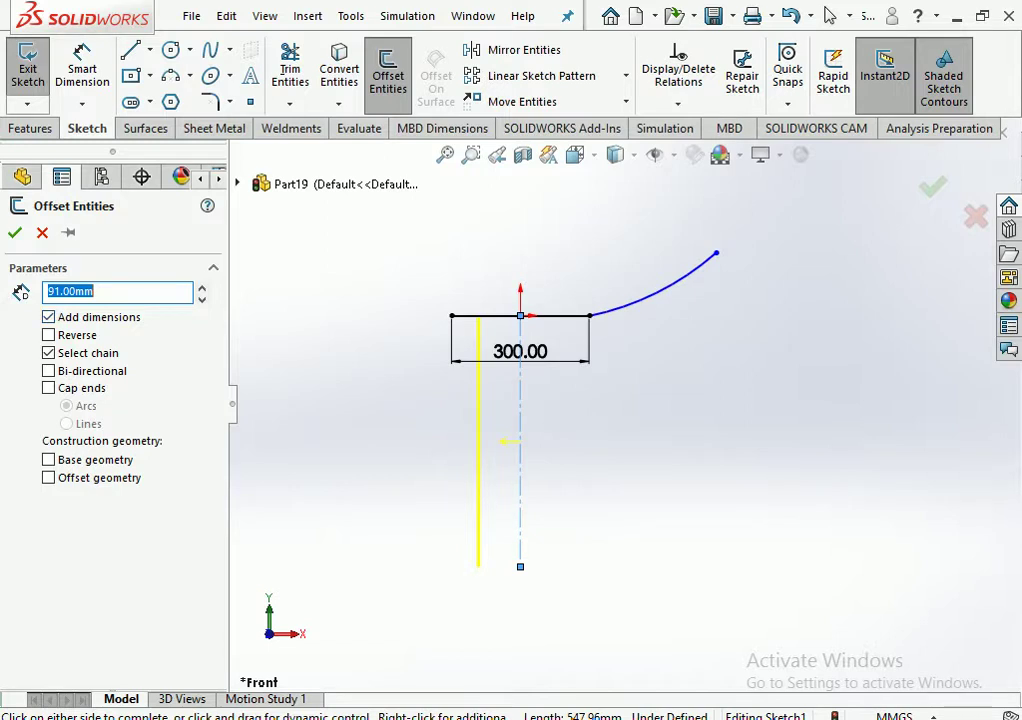
pyautogui.click(48, 371)
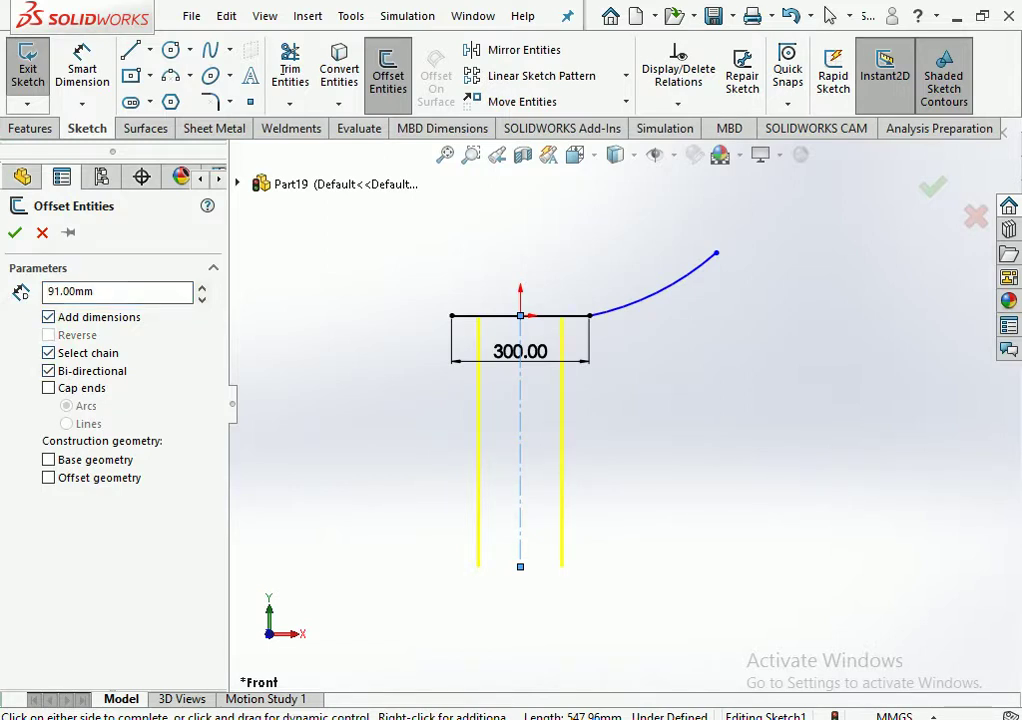
pyautogui.click(116, 291)
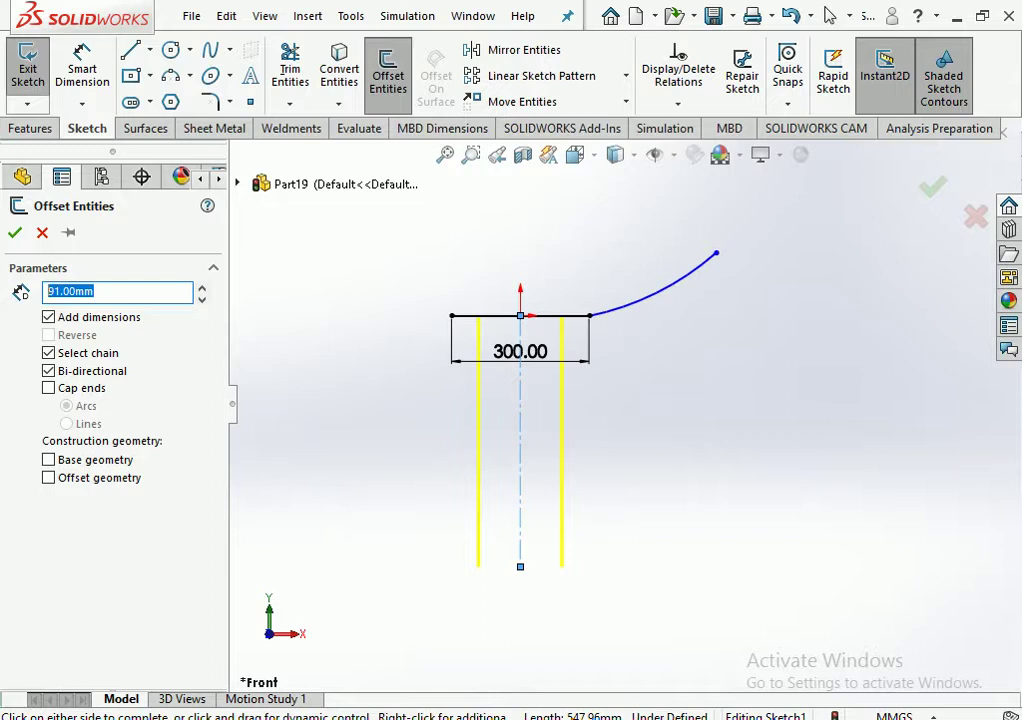
pyautogui.write('9')
pyautogui.write('2')
pyautogui.press('Return')
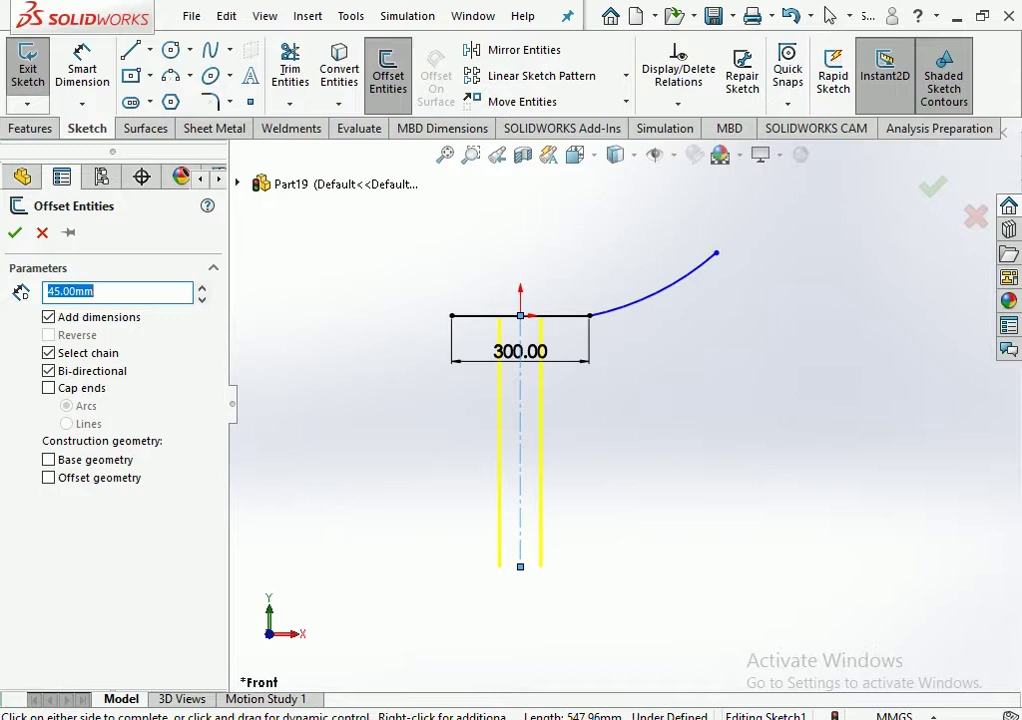
pyautogui.press('Return')
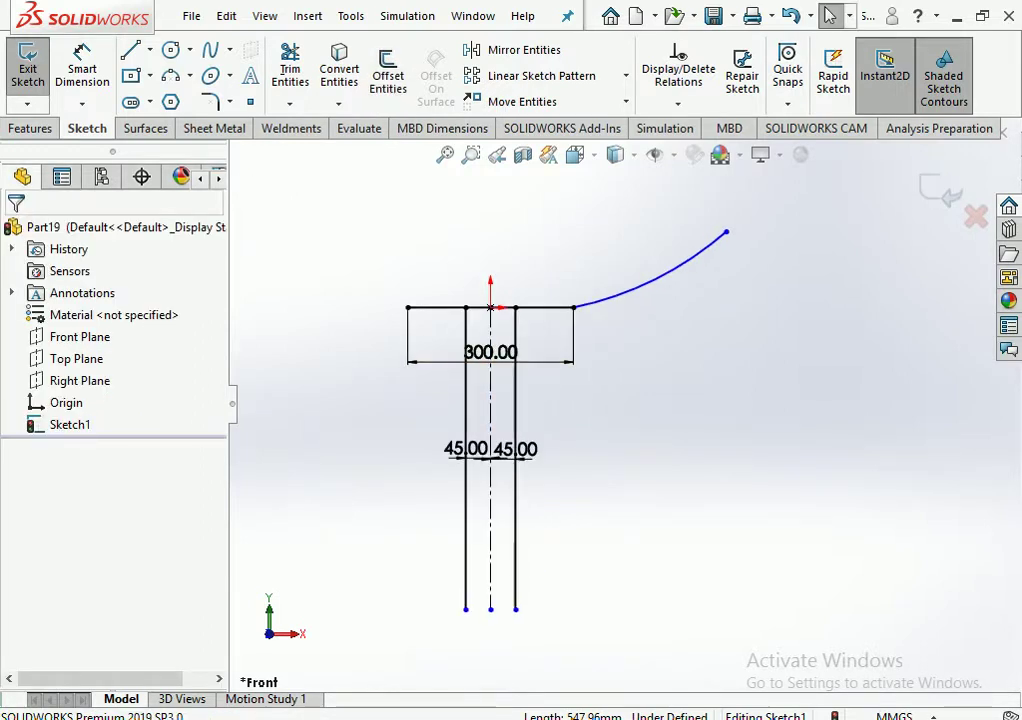
pyautogui.click(466, 455)
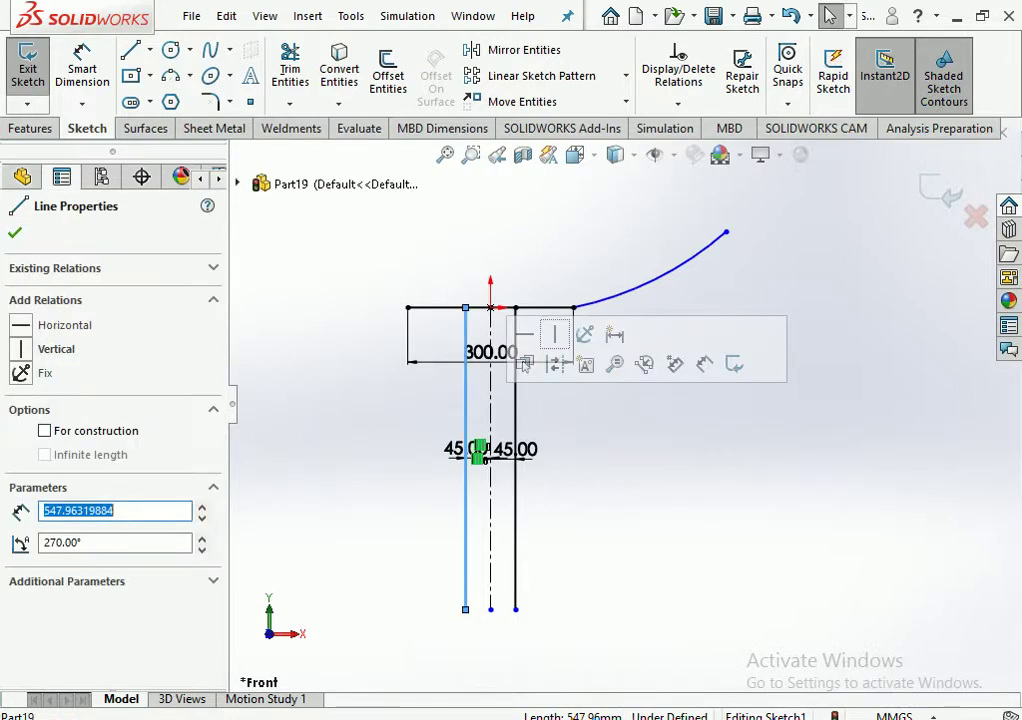
# Convert both 45 mm offset lines into construction geometry
pyautogui.click(524, 333)
pyautogui.click(516, 455)
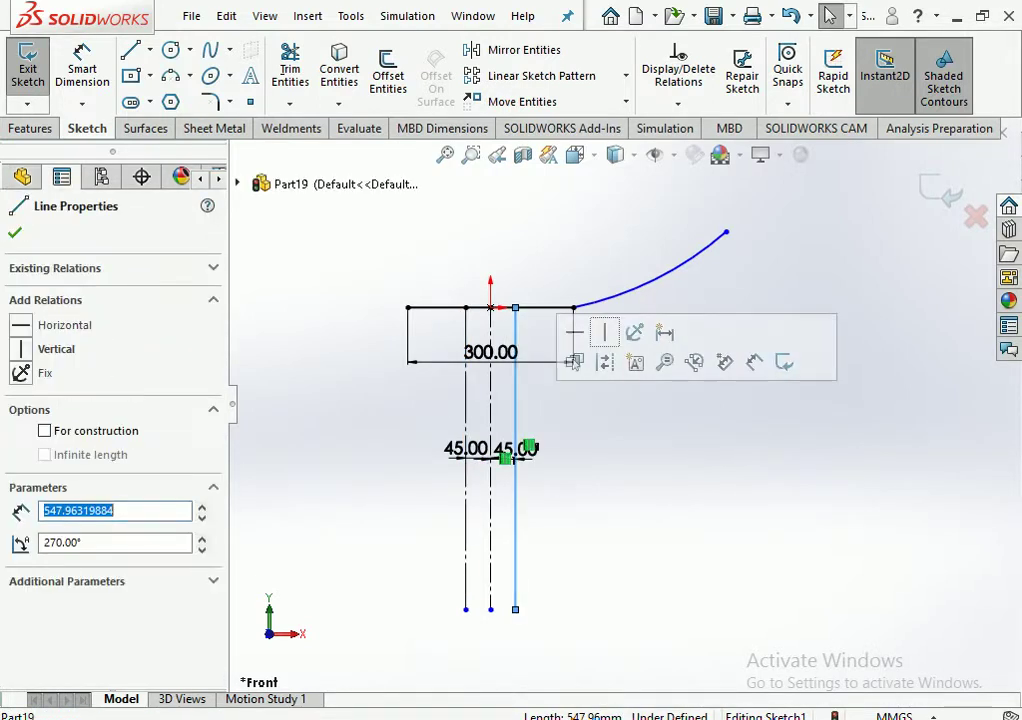
pyautogui.click(540, 333)
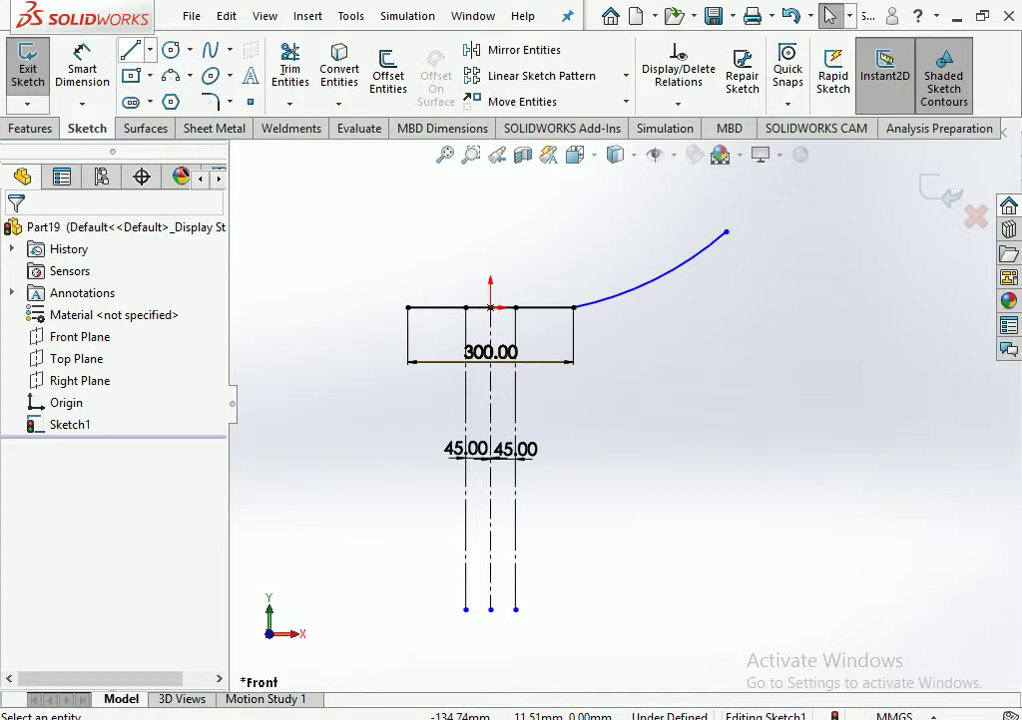
# Draw a short horizontal line right from the stem with a vertical line rising from its end
pyautogui.click(130, 50)
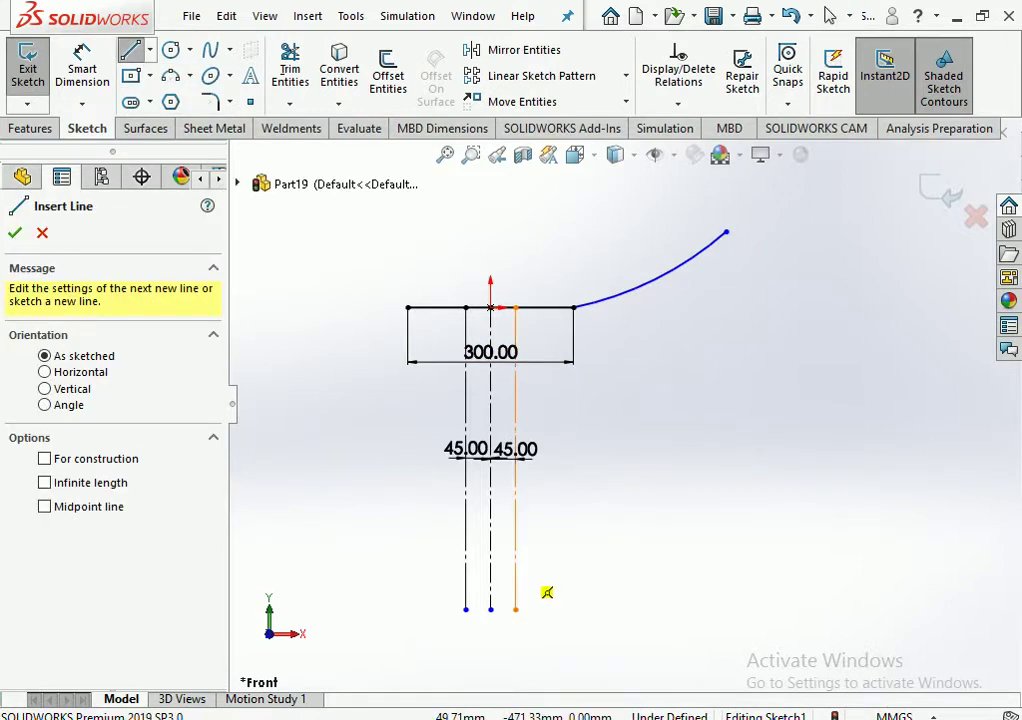
pyautogui.click(516, 457)
pyautogui.click(516, 570)
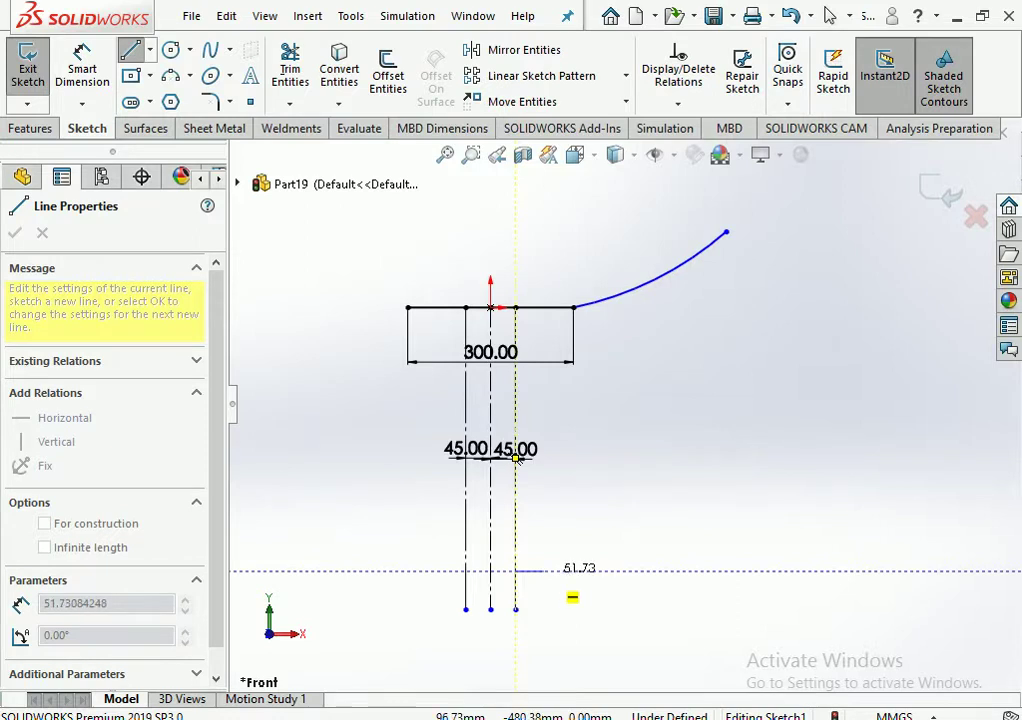
pyautogui.doubleClick(547, 575)
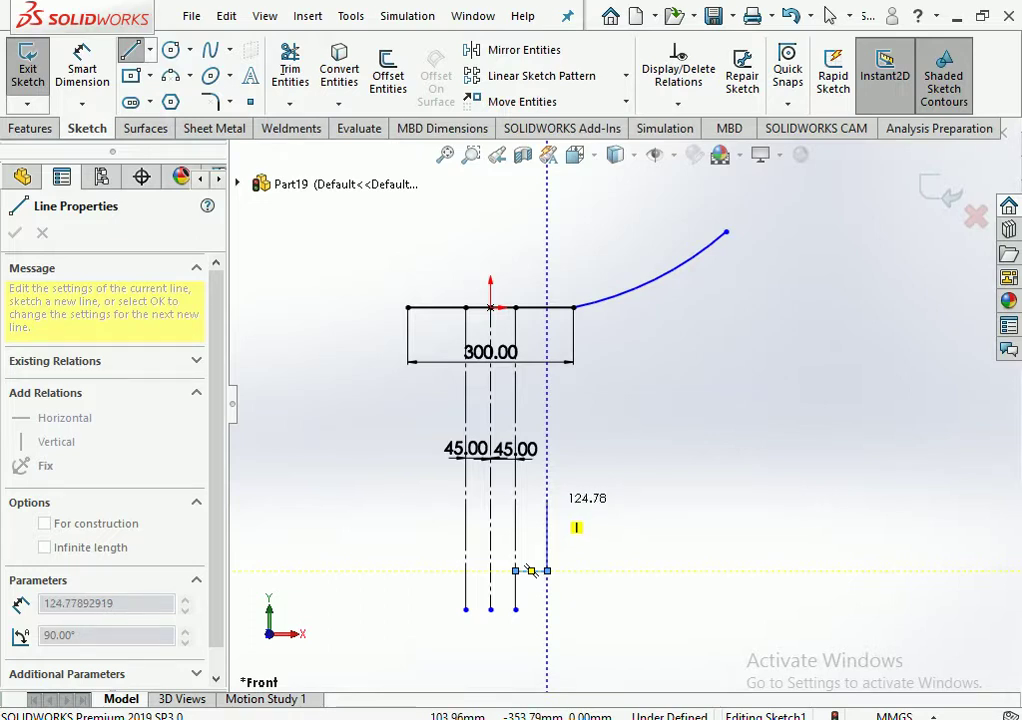
pyautogui.click(547, 502)
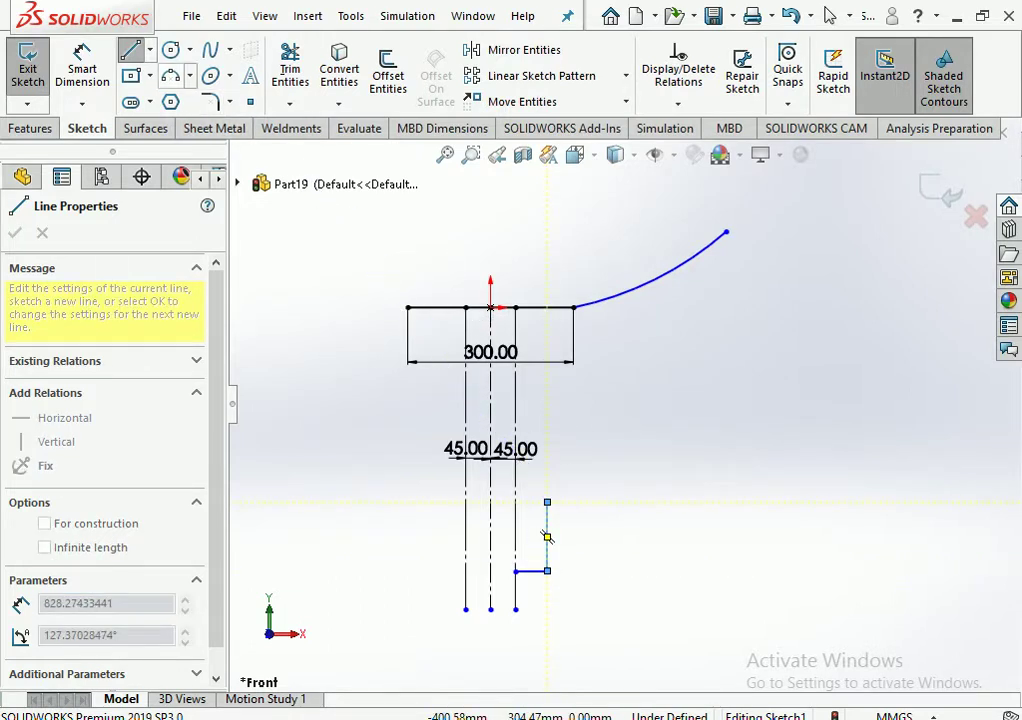
pyautogui.click(547, 502)
pyautogui.click(171, 76)
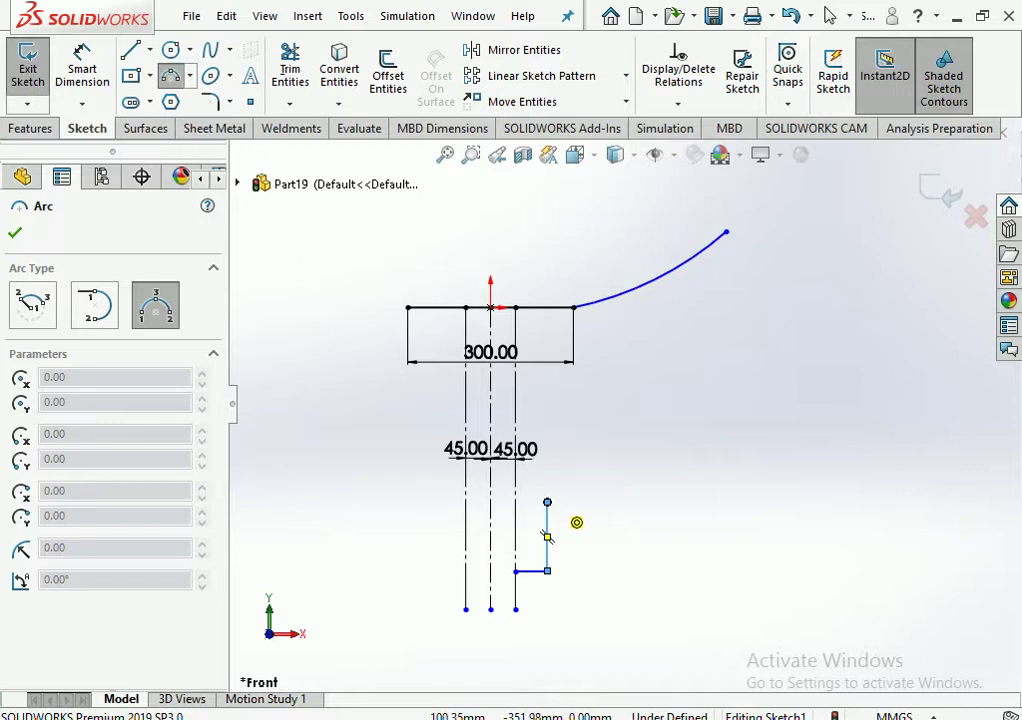
# Delete the trial arc to the curved top line's tip and nudge the short vertical line right
pyautogui.click(517, 457)
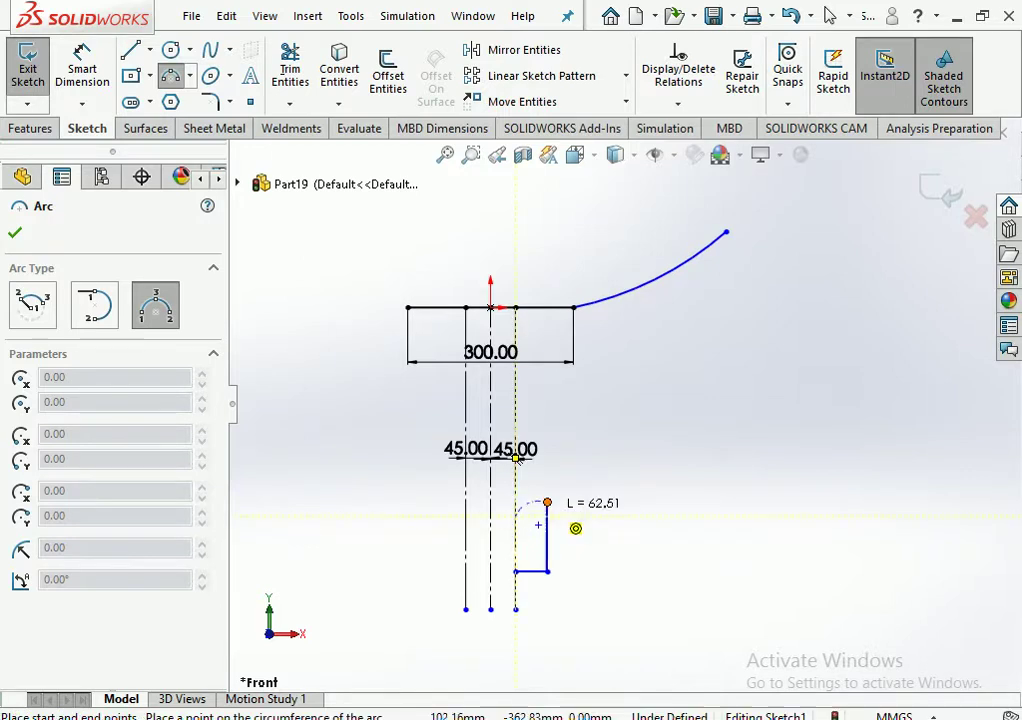
pyautogui.click(726, 233)
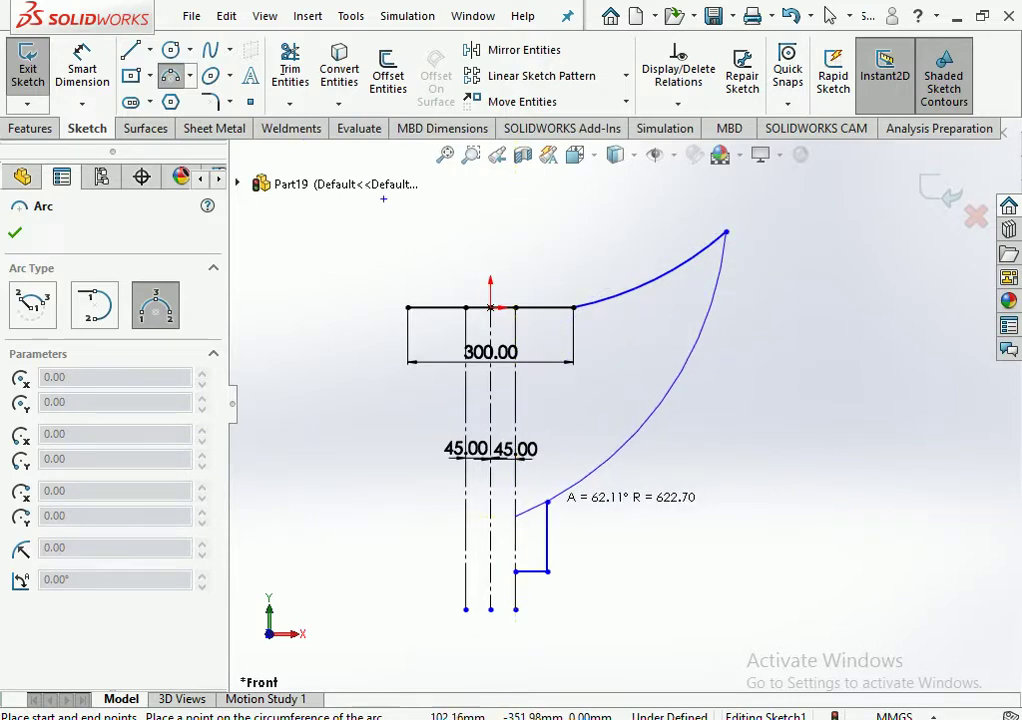
pyautogui.click(660, 403)
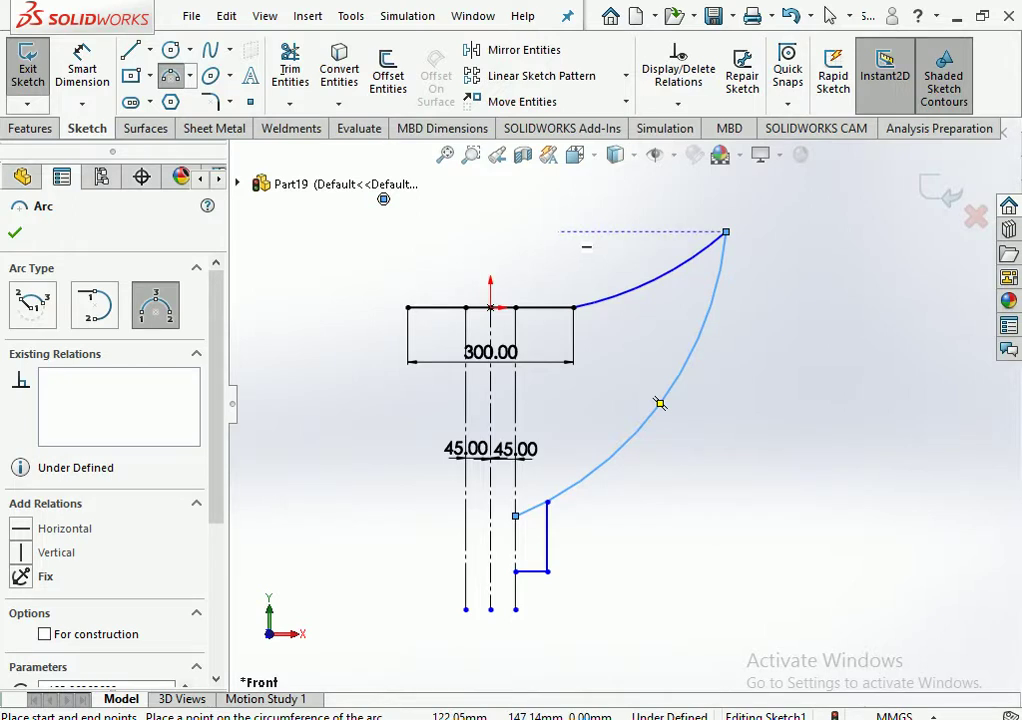
pyautogui.click(830, 15)
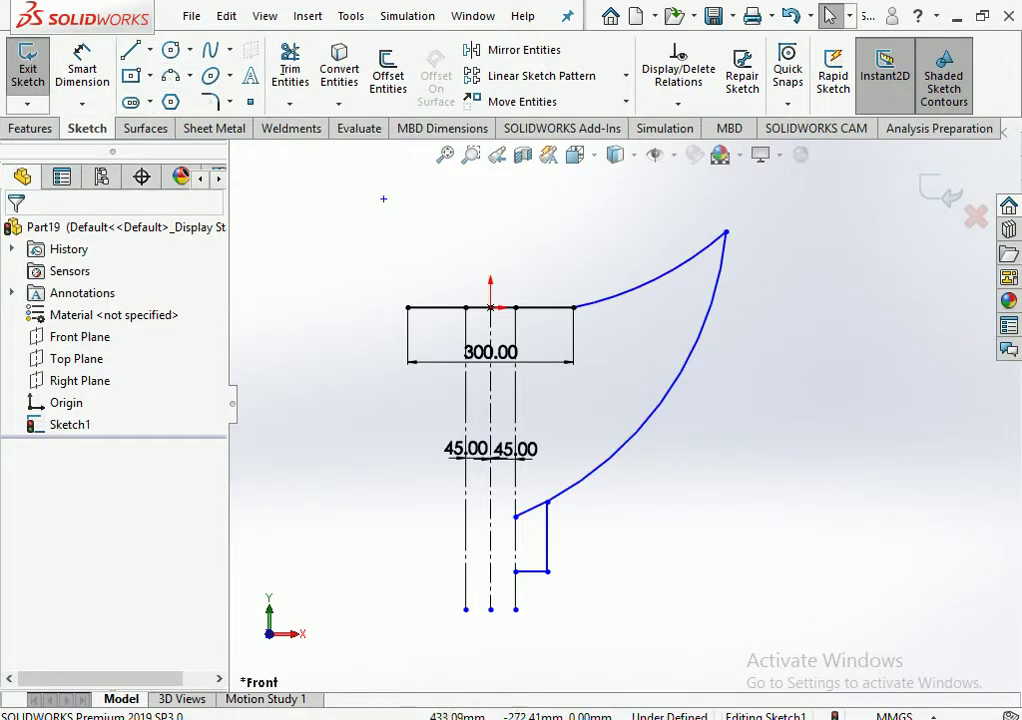
pyautogui.click(660, 403)
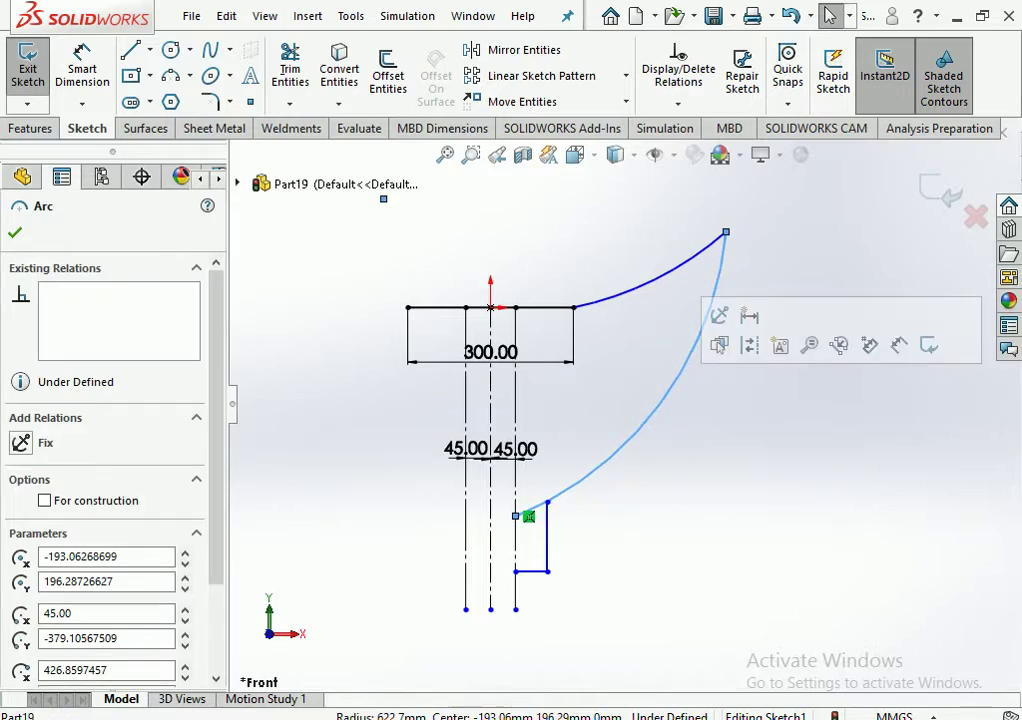
pyautogui.press('Delete')
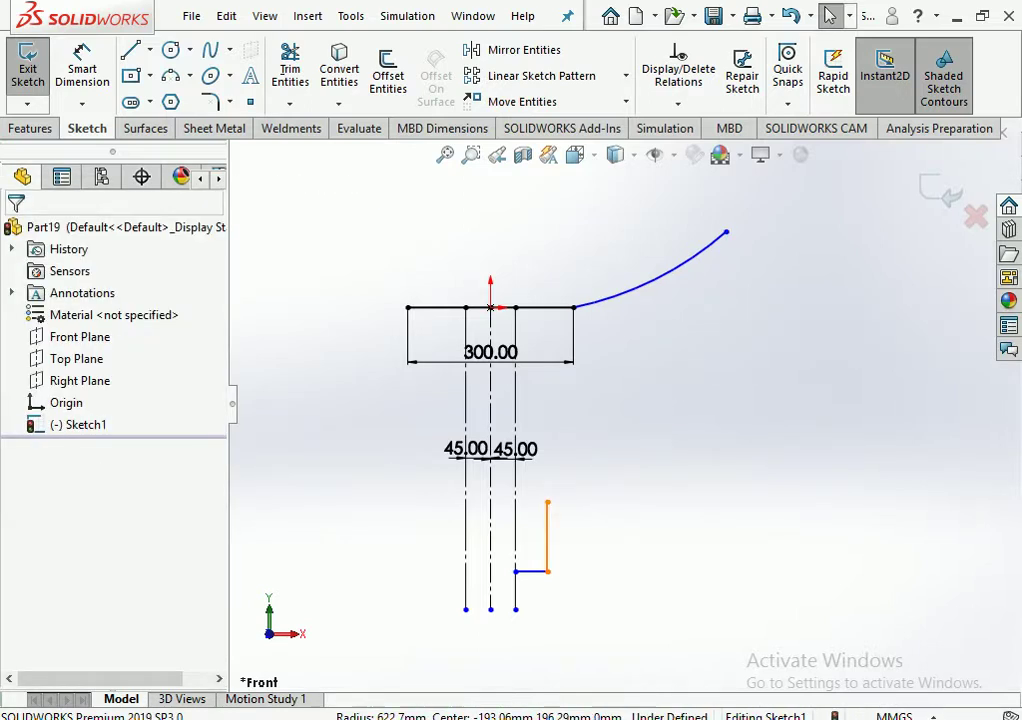
pyautogui.moveTo(547, 536); pyautogui.dragTo(561, 536)
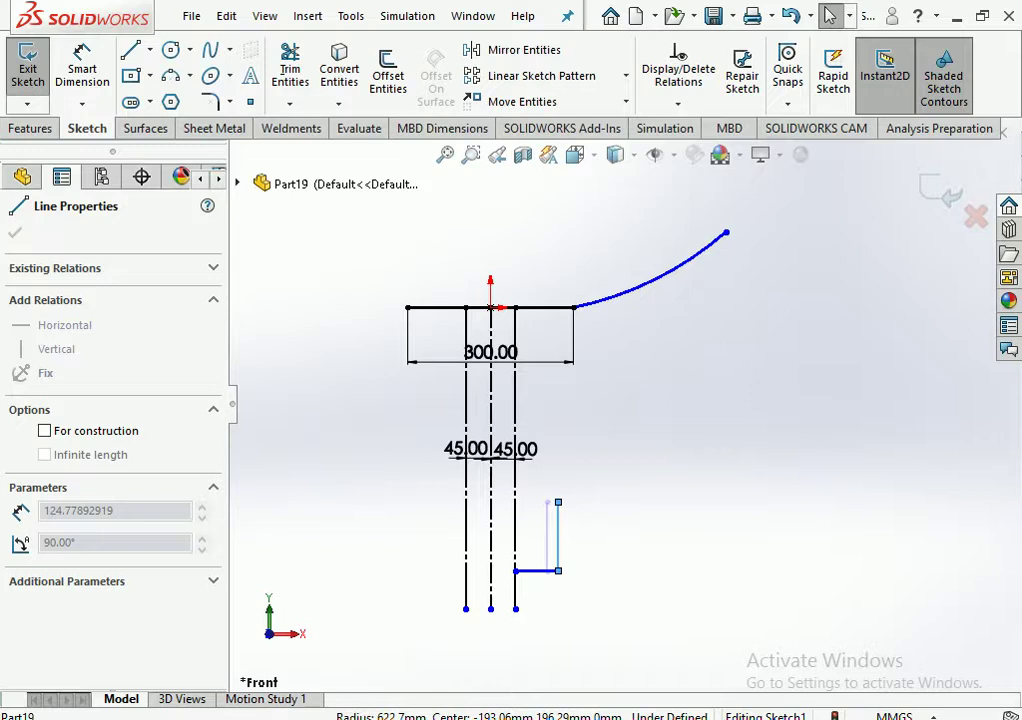
# Drag the L's vertical line higher up the pole and move it further right
pyautogui.click(560, 530)
pyautogui.click(613, 428)
pyautogui.scroll(-2, 613, 428)
pyautogui.scroll(2, 621, 402)
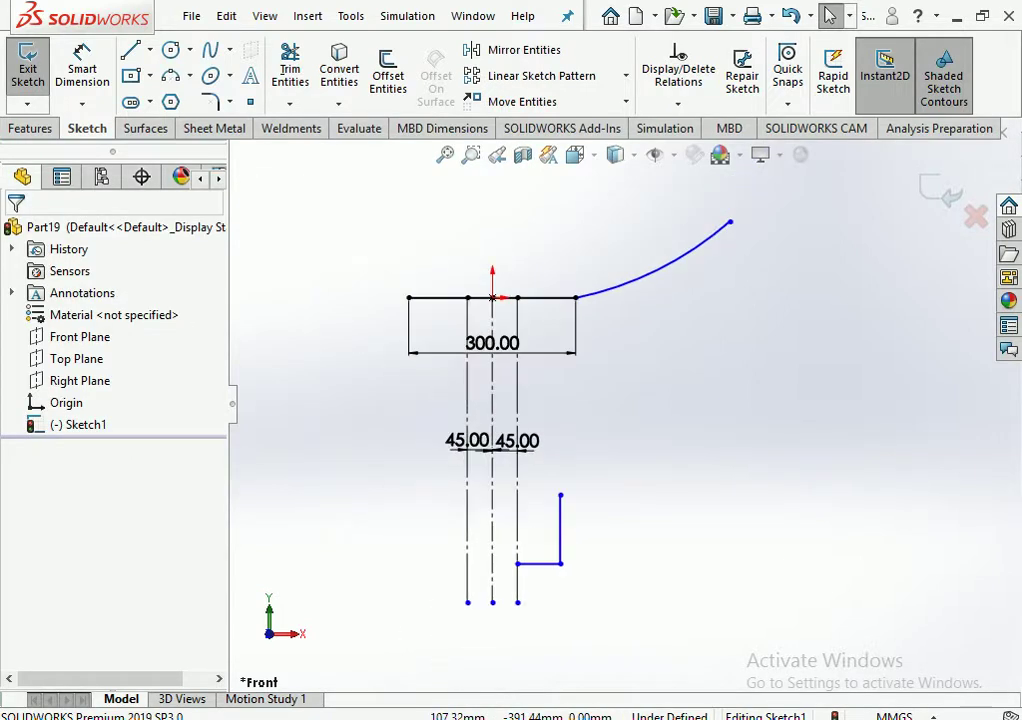
pyautogui.click(539, 565)
pyautogui.moveTo(539, 563); pyautogui.dragTo(561, 462)
pyautogui.click(595, 483)
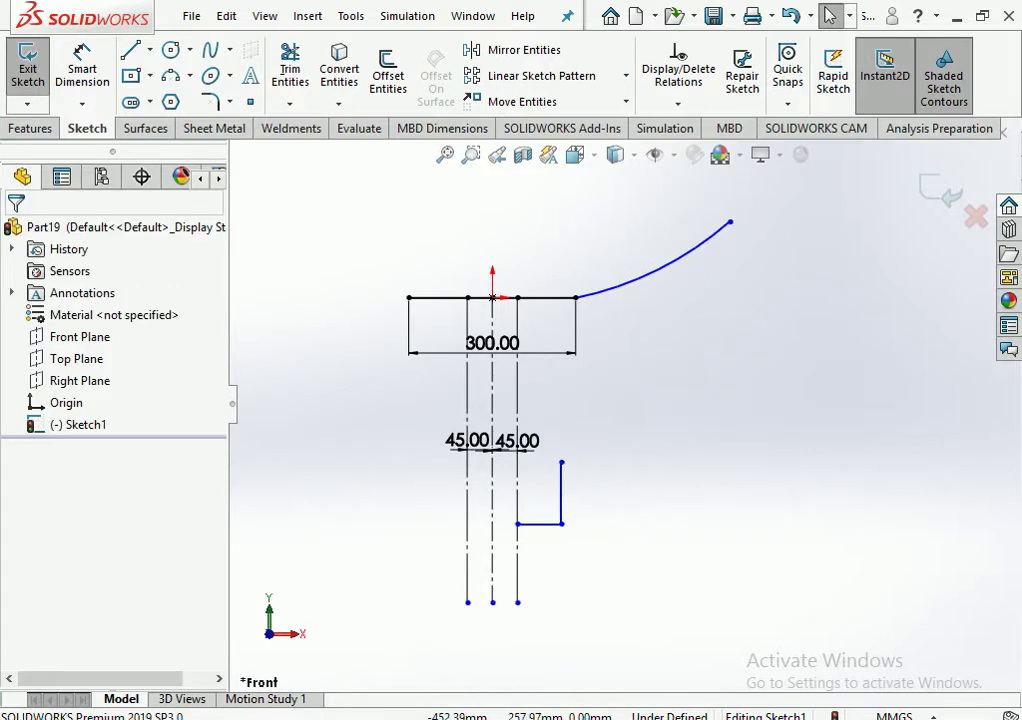
pyautogui.click(561, 493)
pyautogui.moveTo(561, 493); pyautogui.dragTo(577, 493)
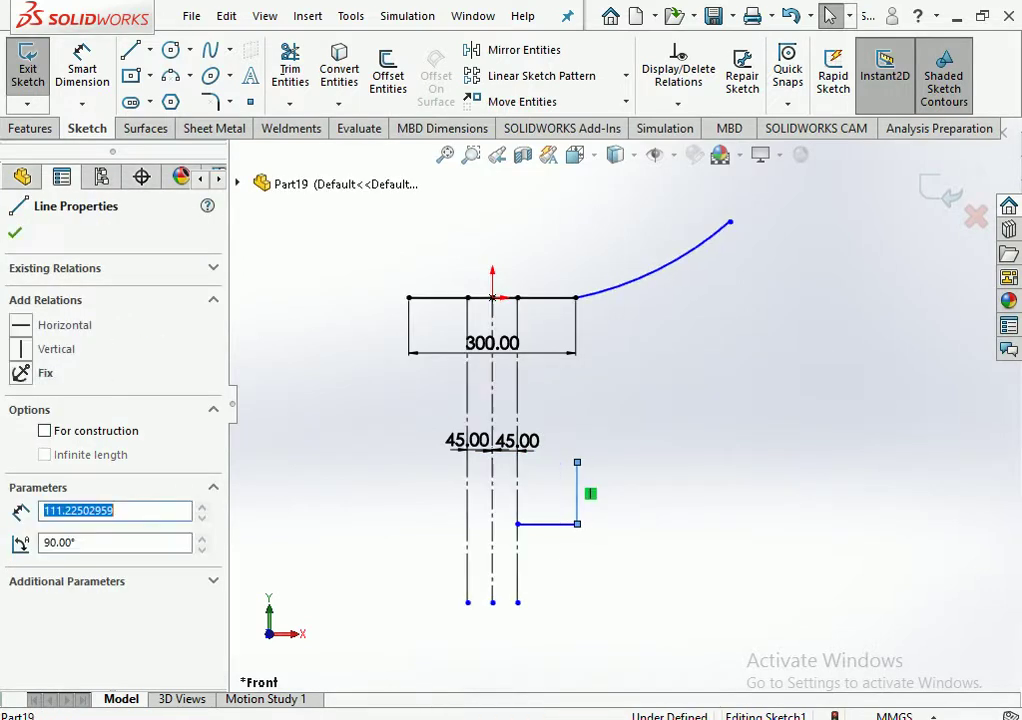
pyautogui.press('Escape')
pyautogui.scroll(2, 625, 393)
pyautogui.click(170, 75)
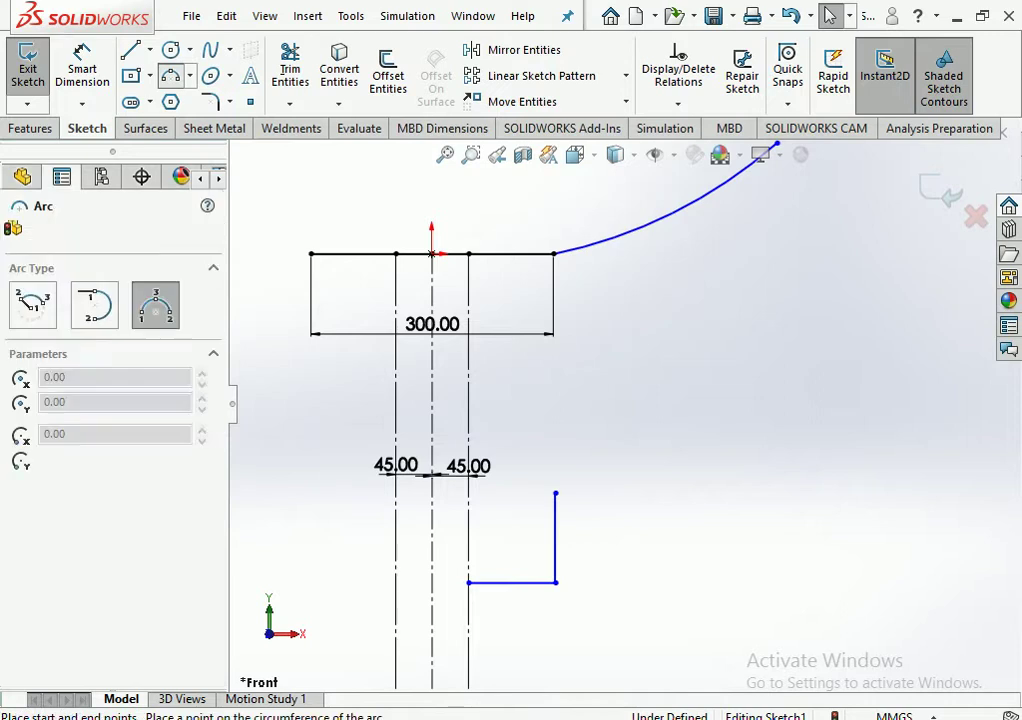
# Draw two three-point arcs linking the upper arc's tip down to the top of the L's vertical line
pyautogui.scroll(-2, 624, 400)
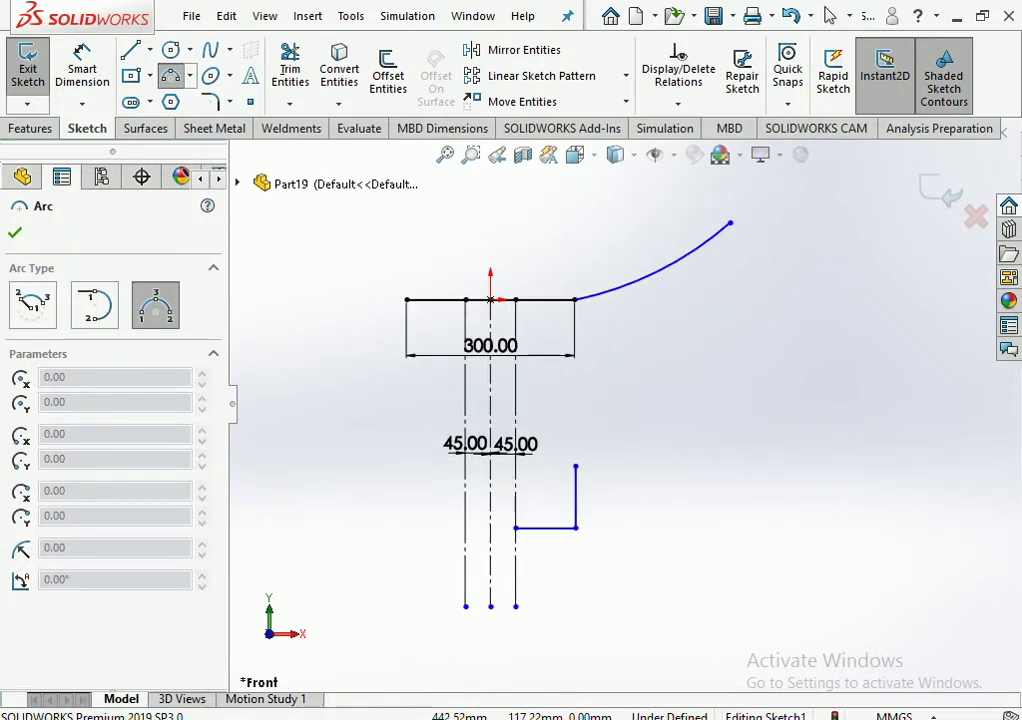
pyautogui.click(730, 222)
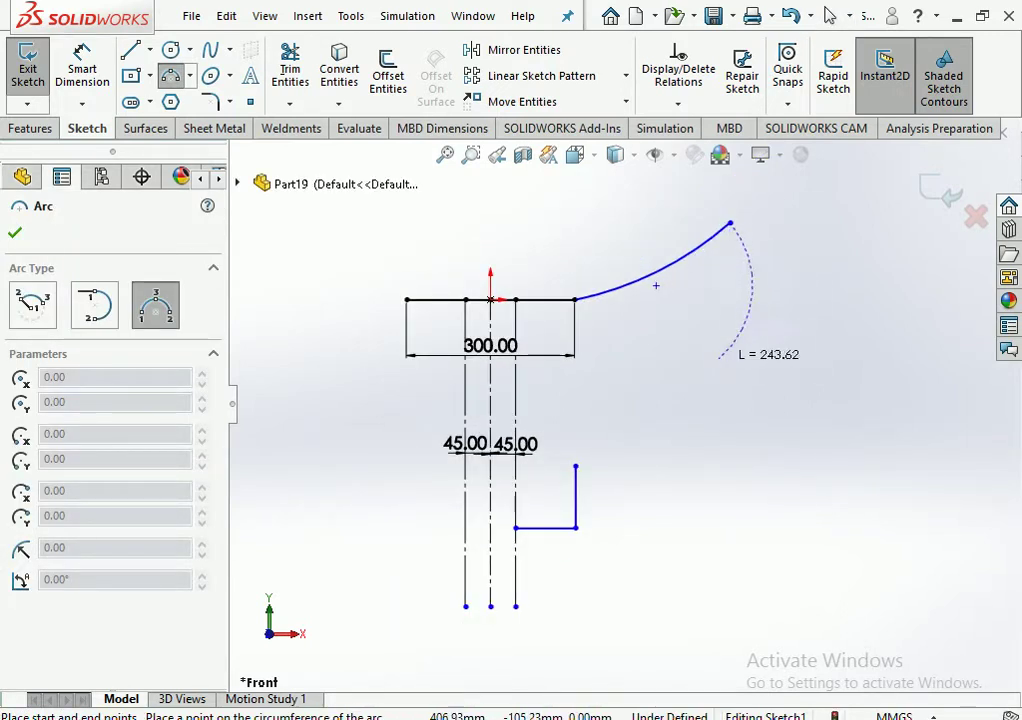
pyautogui.click(676, 375)
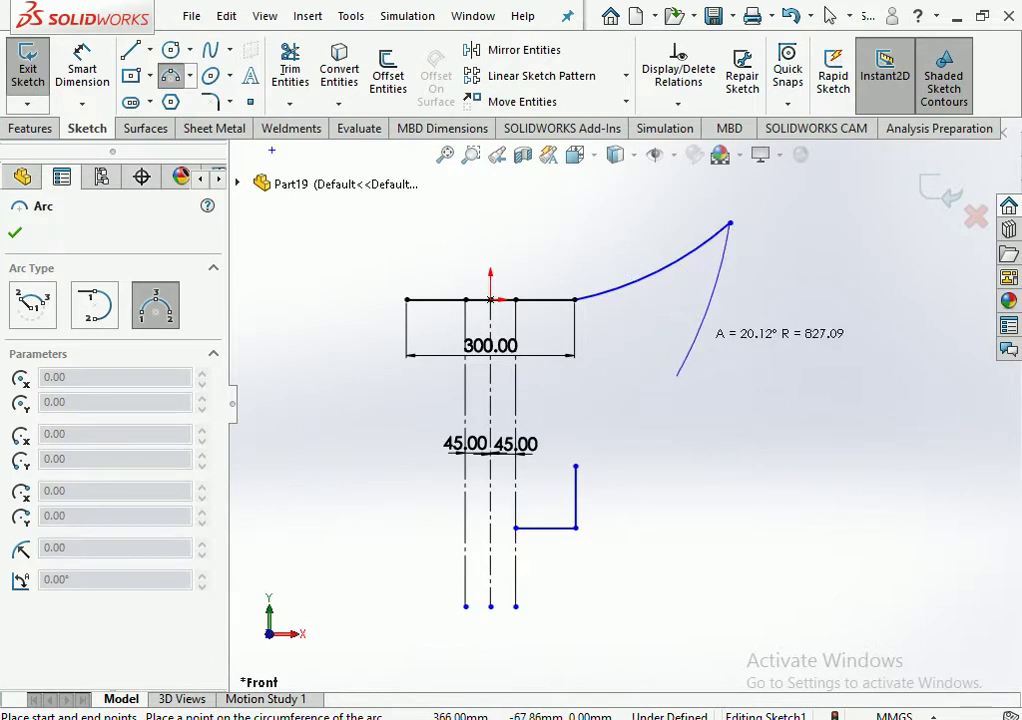
pyautogui.click(693, 295)
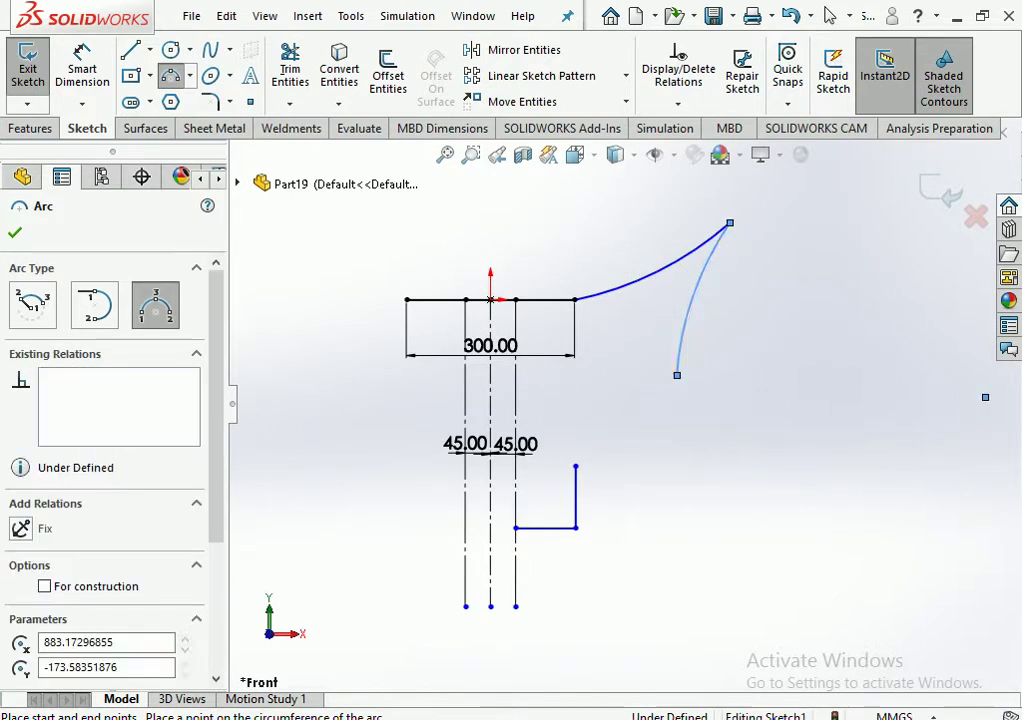
pyautogui.click(676, 375)
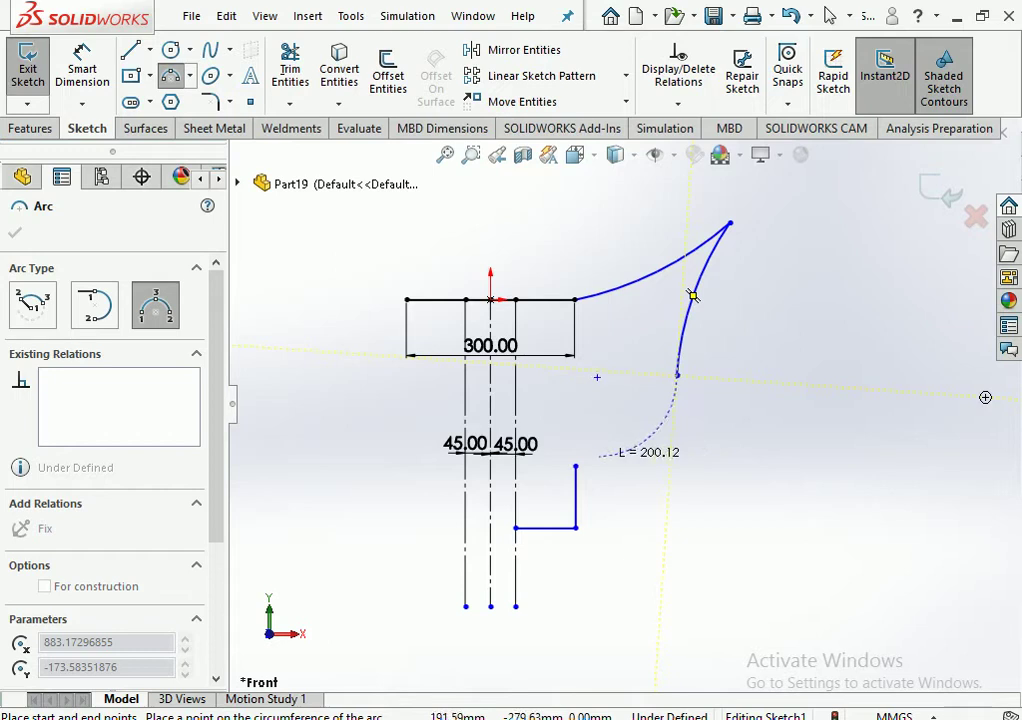
pyautogui.click(575, 466)
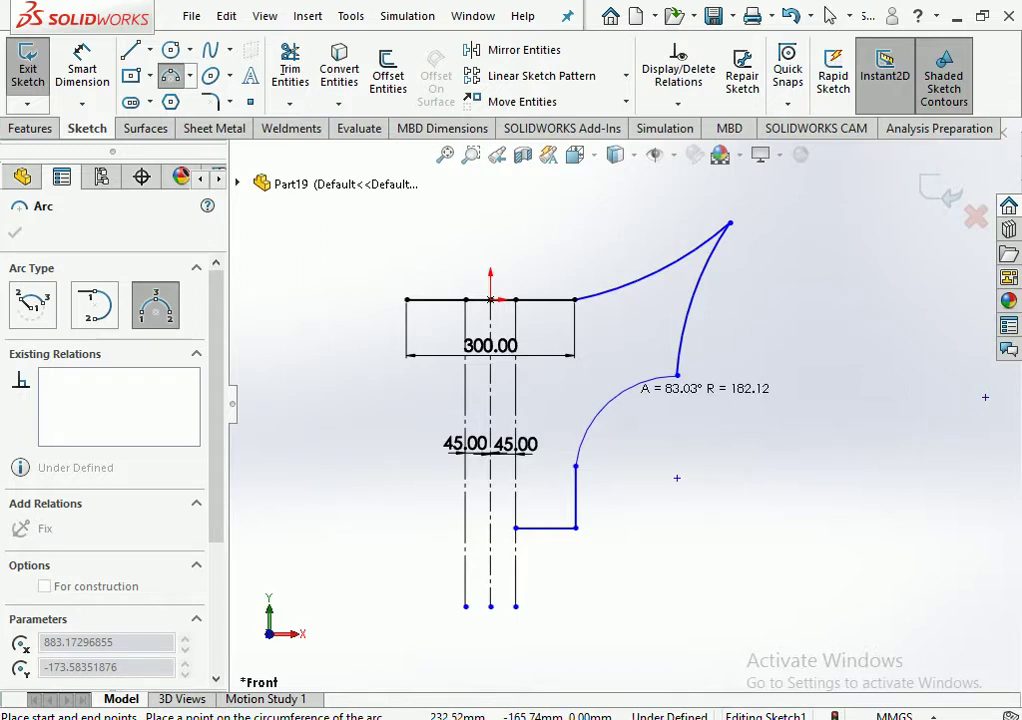
pyautogui.click(609, 401)
# Add a small three-point arc from the vertical line's top to a construction line of the stem
pyautogui.scroll(3, 605, 398)
pyautogui.scroll(-2, 605, 395)
pyautogui.scroll(-1, 608, 391)
pyautogui.scroll(-4, 664, 454)
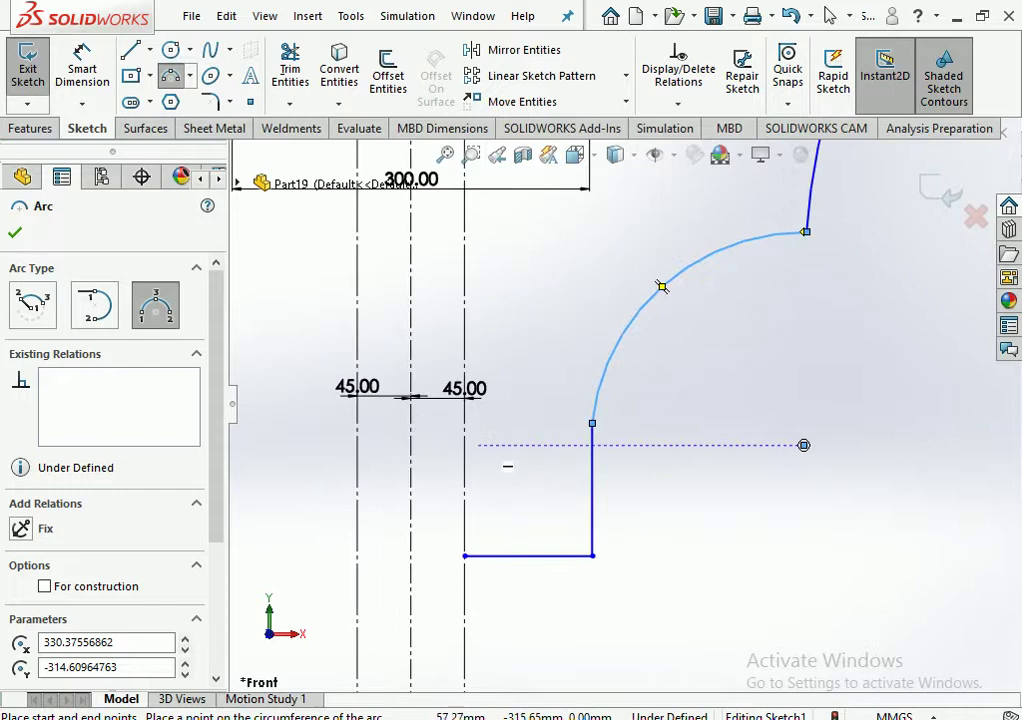
pyautogui.click(592, 423)
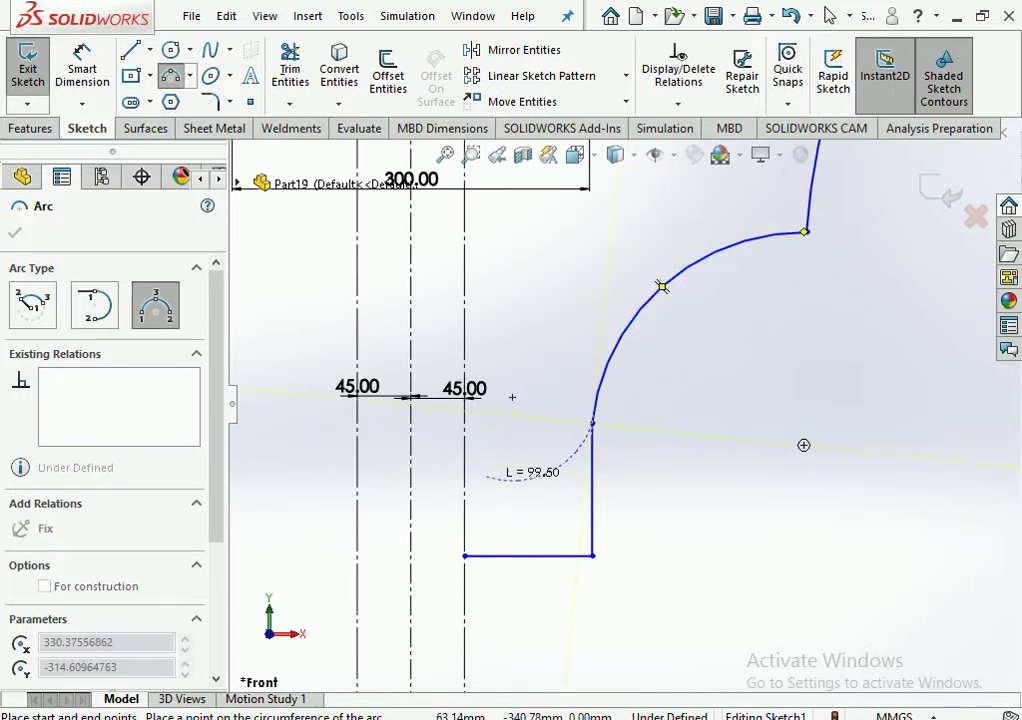
pyautogui.click(467, 471)
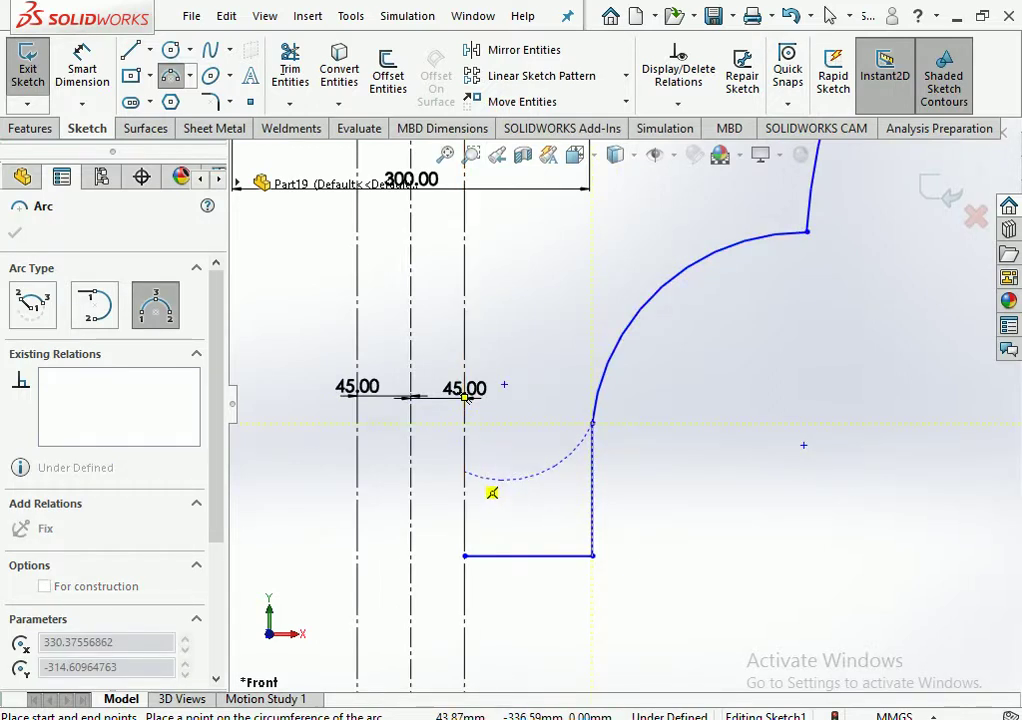
pyautogui.scroll(3, 620, 406)
pyautogui.click(709, 425)
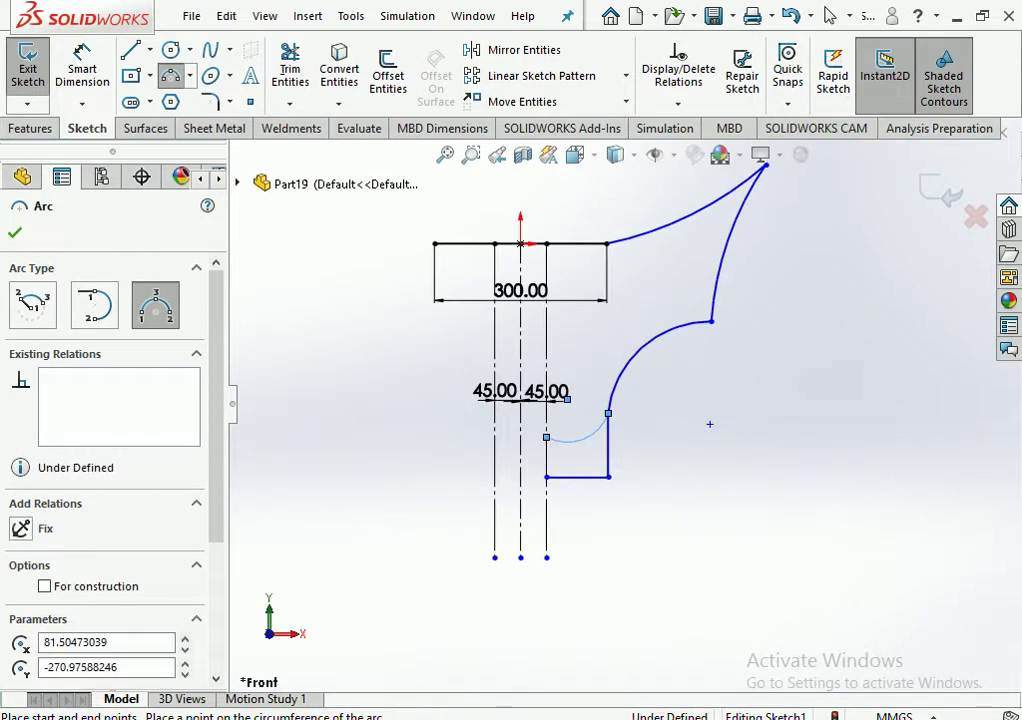
pyautogui.scroll(3, 672, 418)
pyautogui.scroll(-3, 668, 420)
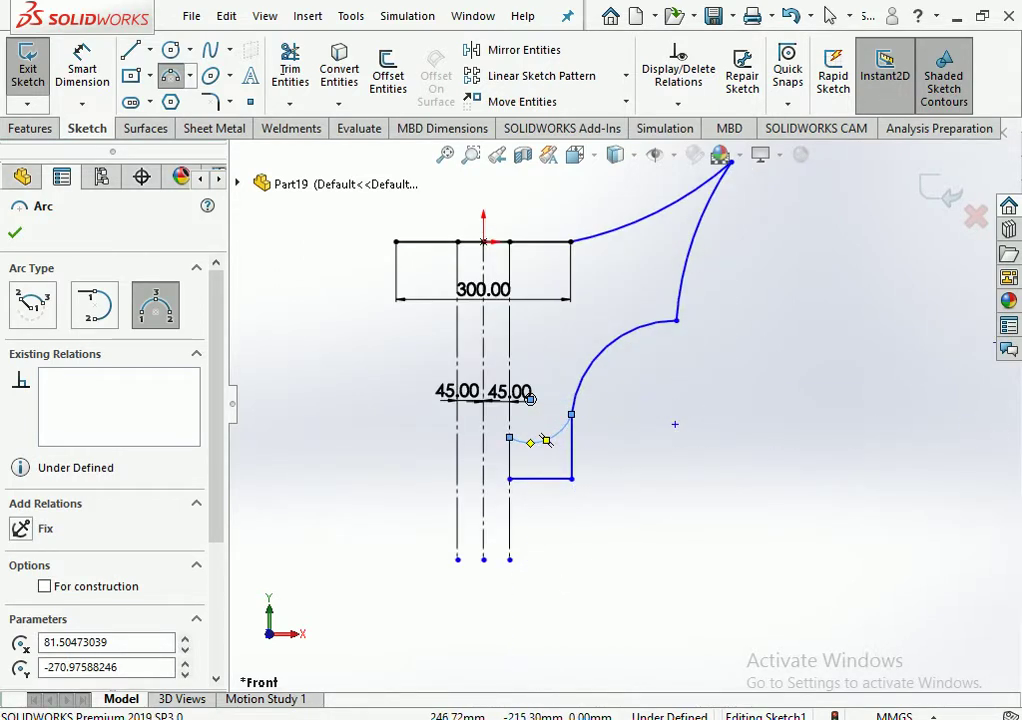
pyautogui.scroll(2, 670, 422)
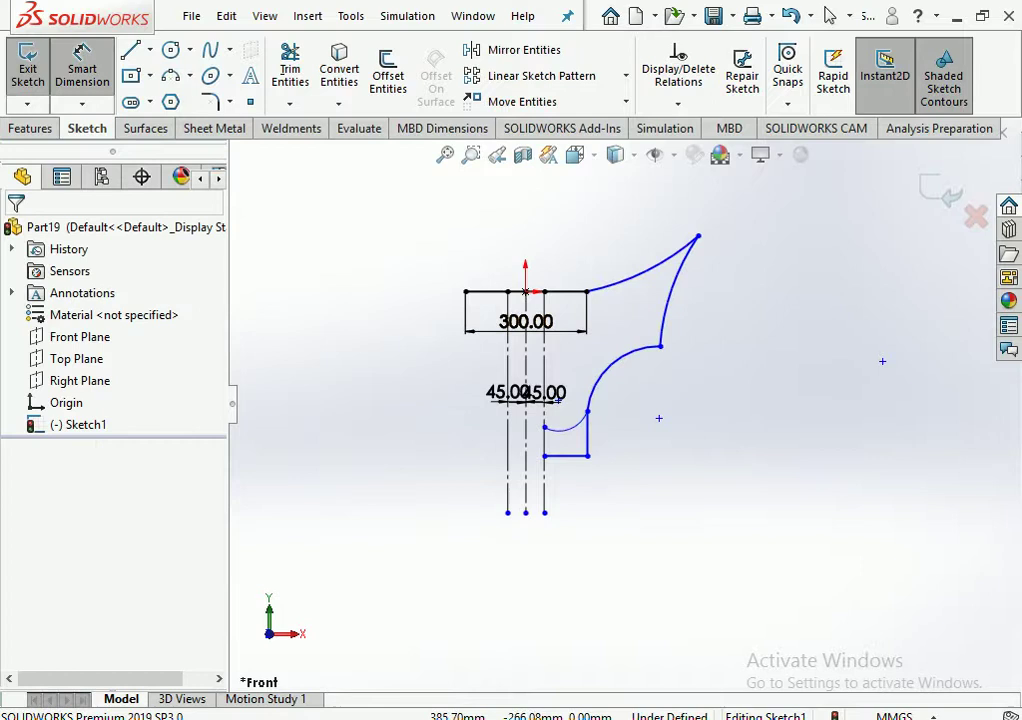
pyautogui.scroll(1, 605, 449)
pyautogui.scroll(-1, 741, 303)
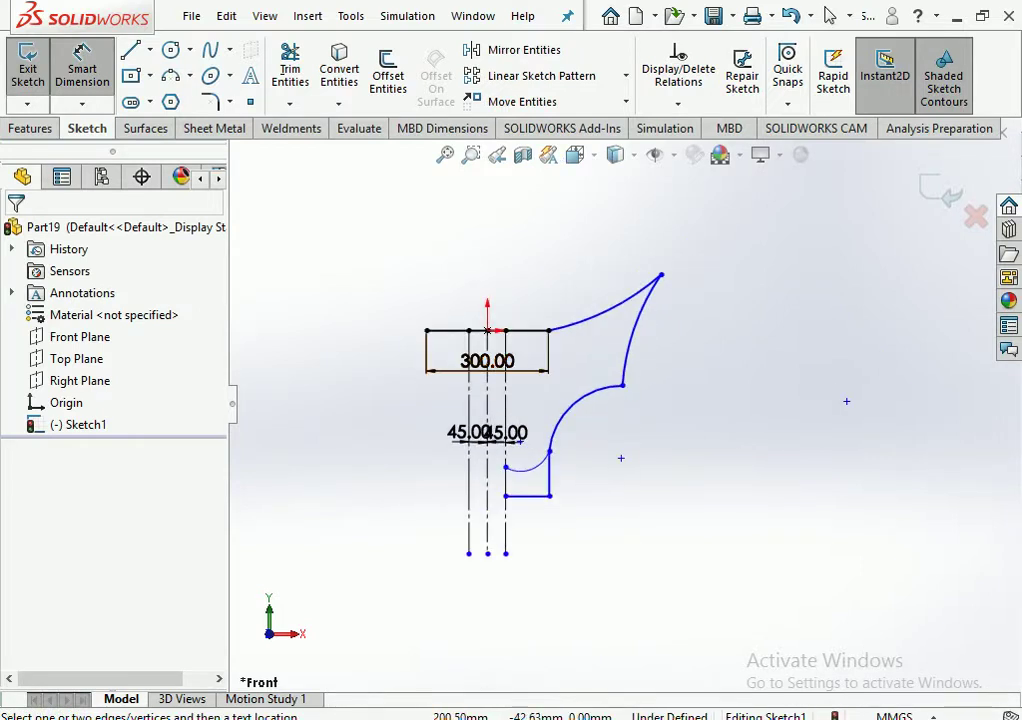
pyautogui.scroll(-1, 548, 297)
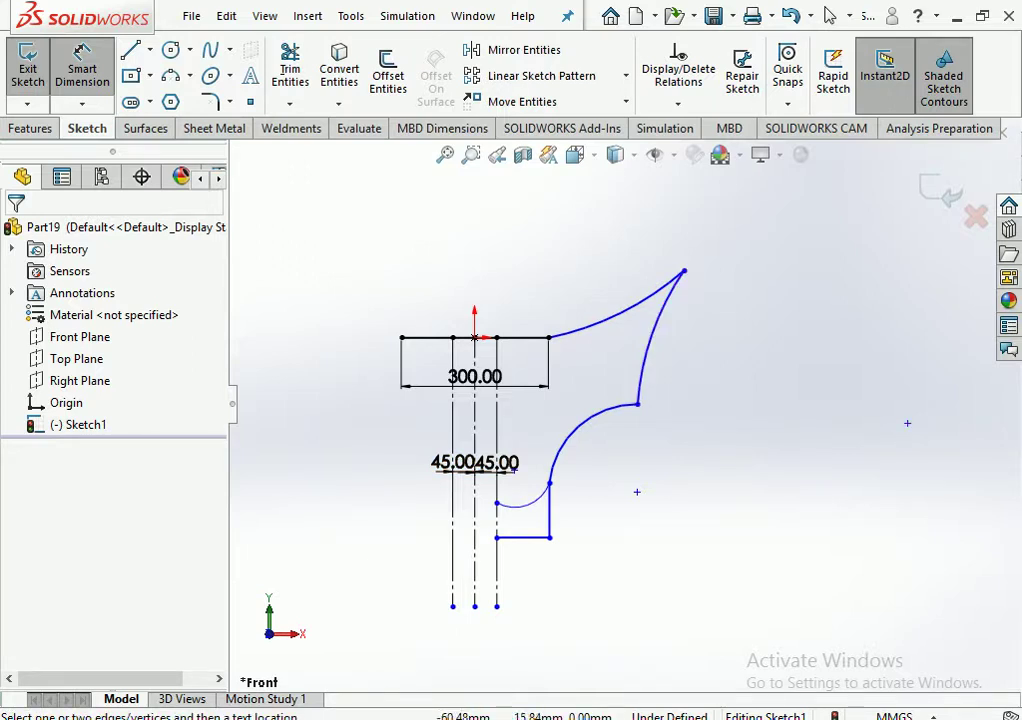
# Power-trim the top rectangle's lines and the short horizontal top line
pyautogui.click(290, 70)
pyautogui.scroll(-5, 423, 306)
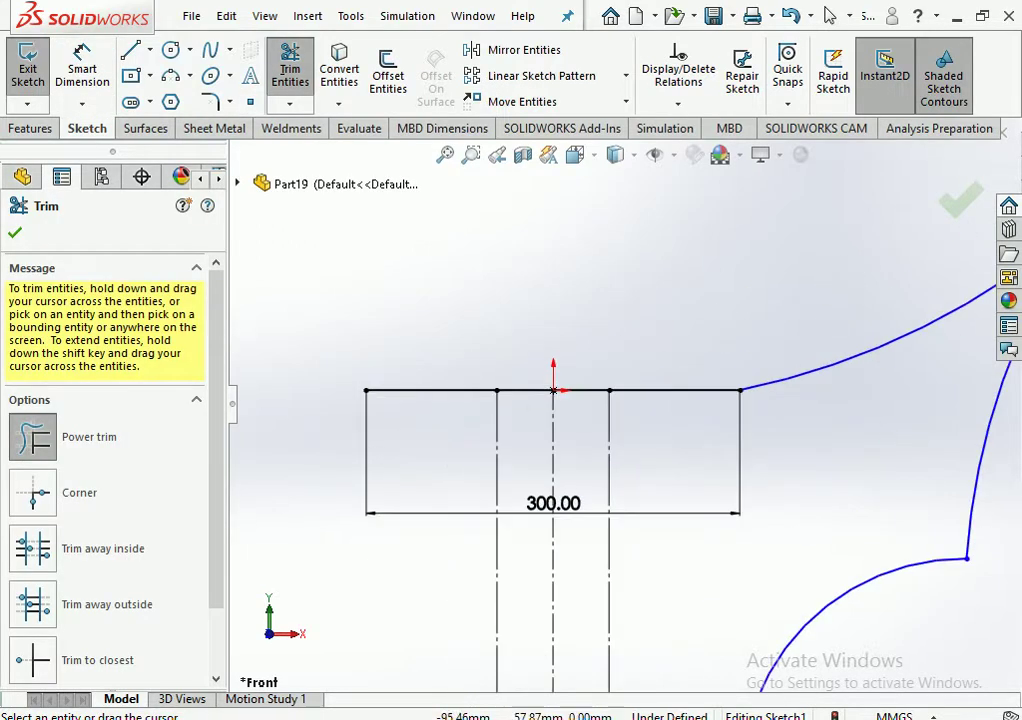
pyautogui.moveTo(522, 390); pyautogui.dragTo(598, 491)
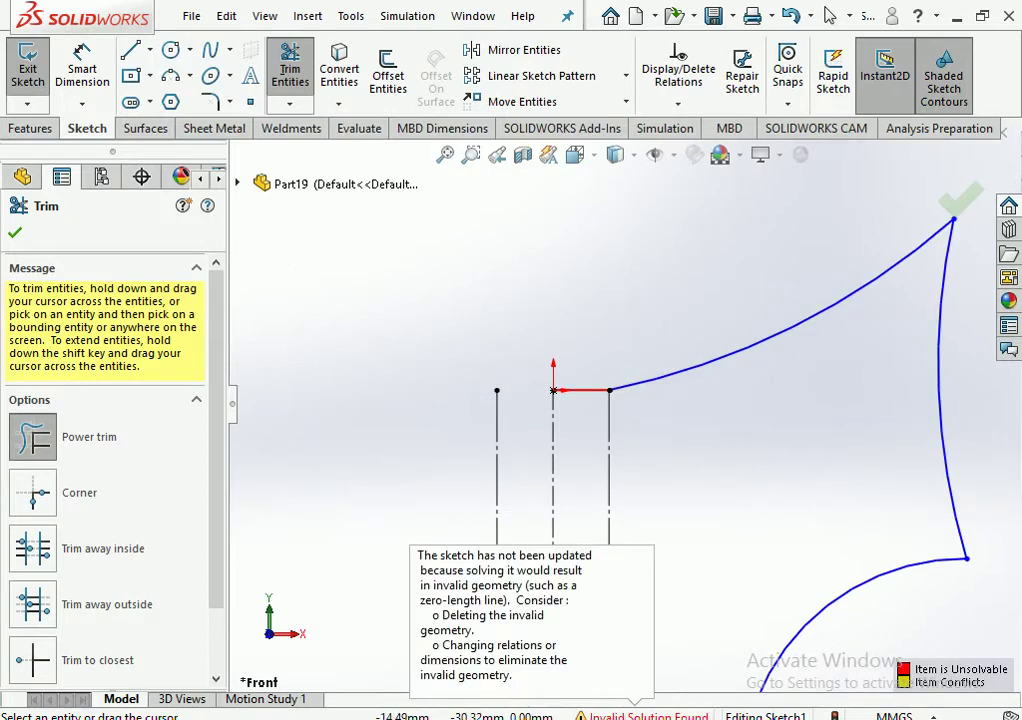
pyautogui.scroll(-1, 647, 429)
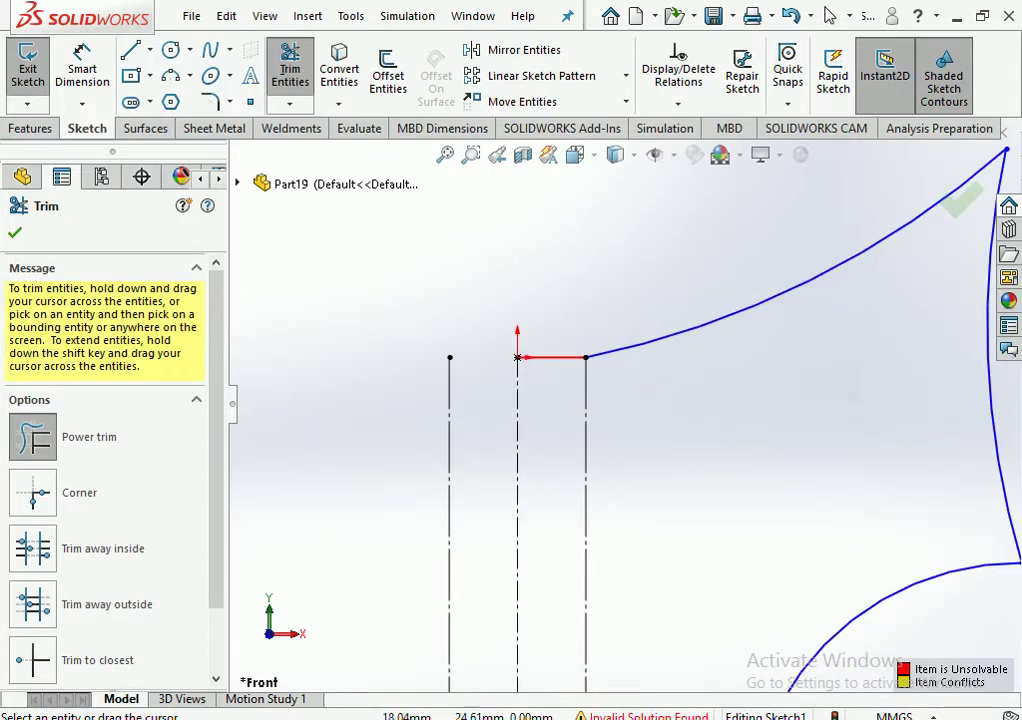
pyautogui.click(555, 357)
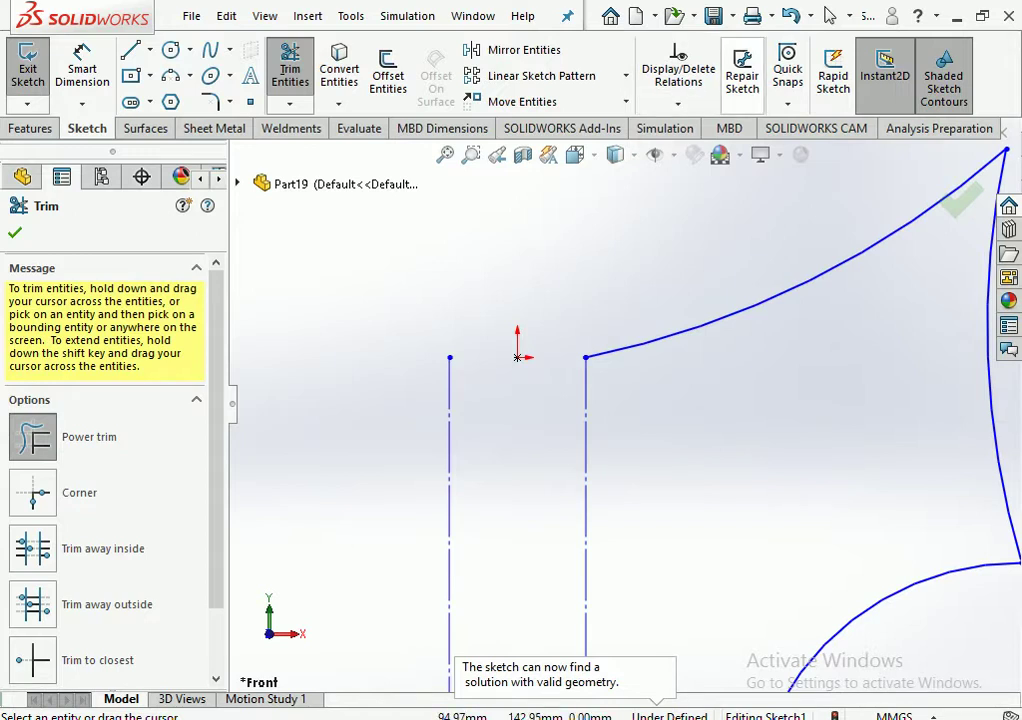
# Undo the last trim and re-trim the short top line between the stem lines
pyautogui.click(790, 15)
pyautogui.click(290, 70)
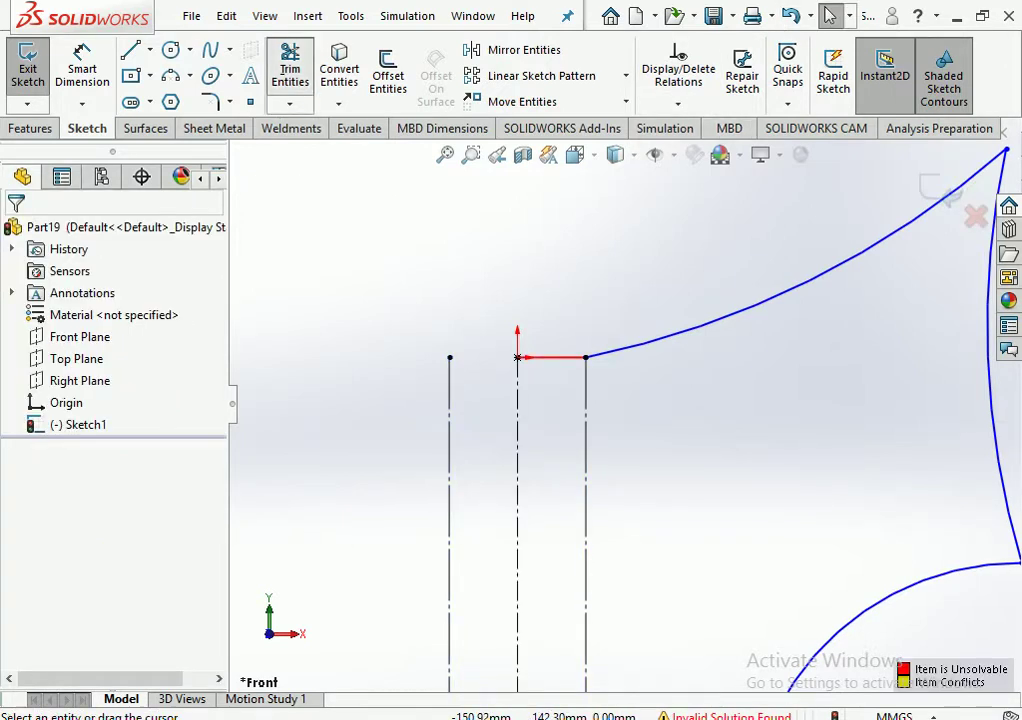
pyautogui.click(555, 357)
pyautogui.scroll(3, 812, 611)
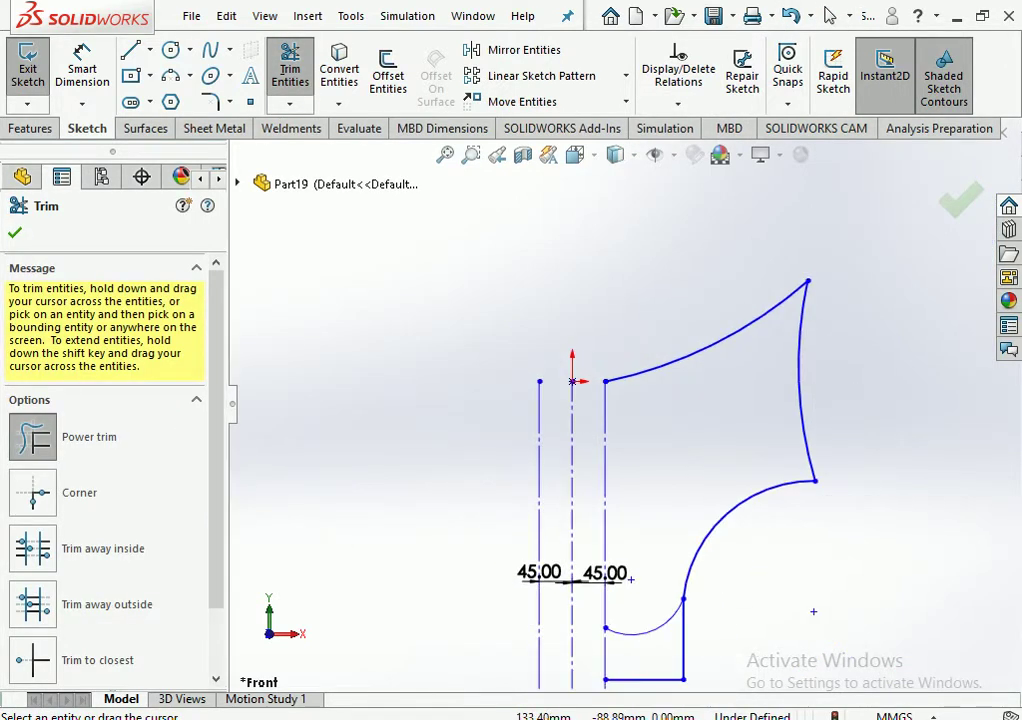
pyautogui.scroll(3, 812, 611)
pyautogui.scroll(-2, 732, 524)
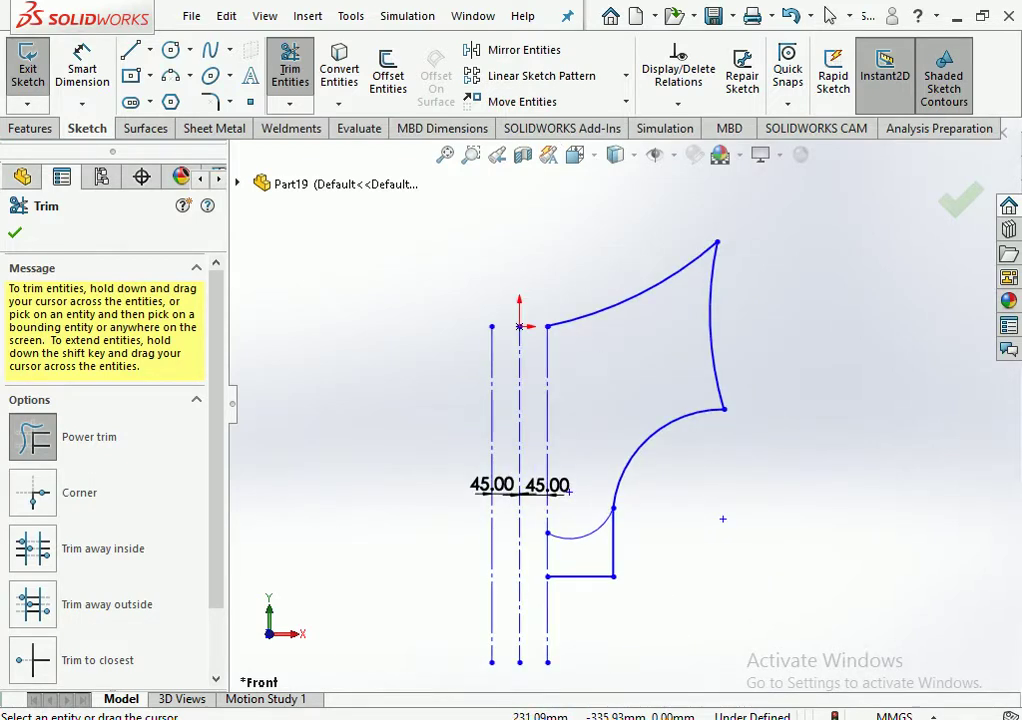
pyautogui.scroll(-3, 722, 519)
pyautogui.scroll(2, 764, 479)
pyautogui.scroll(2, 739, 467)
pyautogui.scroll(1, 668, 483)
pyautogui.scroll(-2, 650, 500)
pyautogui.scroll(-1, 636, 585)
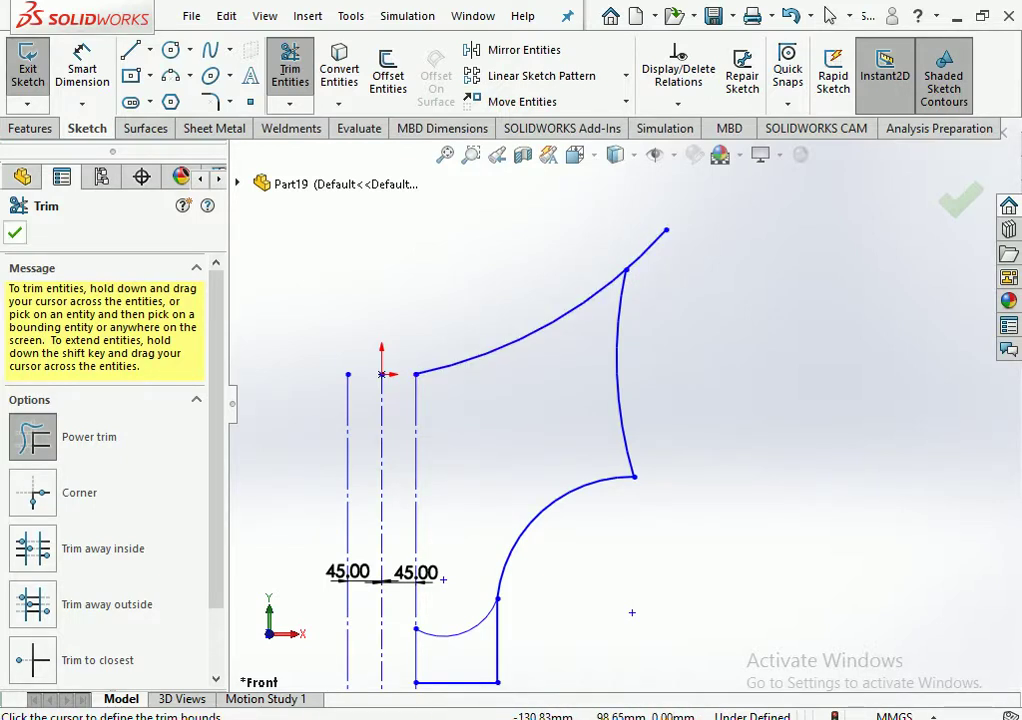
pyautogui.press('Escape')
# Move the right curve's top endpoint up and outward, and bow the upper arc upward
pyautogui.moveTo(626, 268)
pyautogui.mouseDown()
pyautogui.moveTo(686, 231)
pyautogui.moveTo(698, 256)
pyautogui.mouseUp()
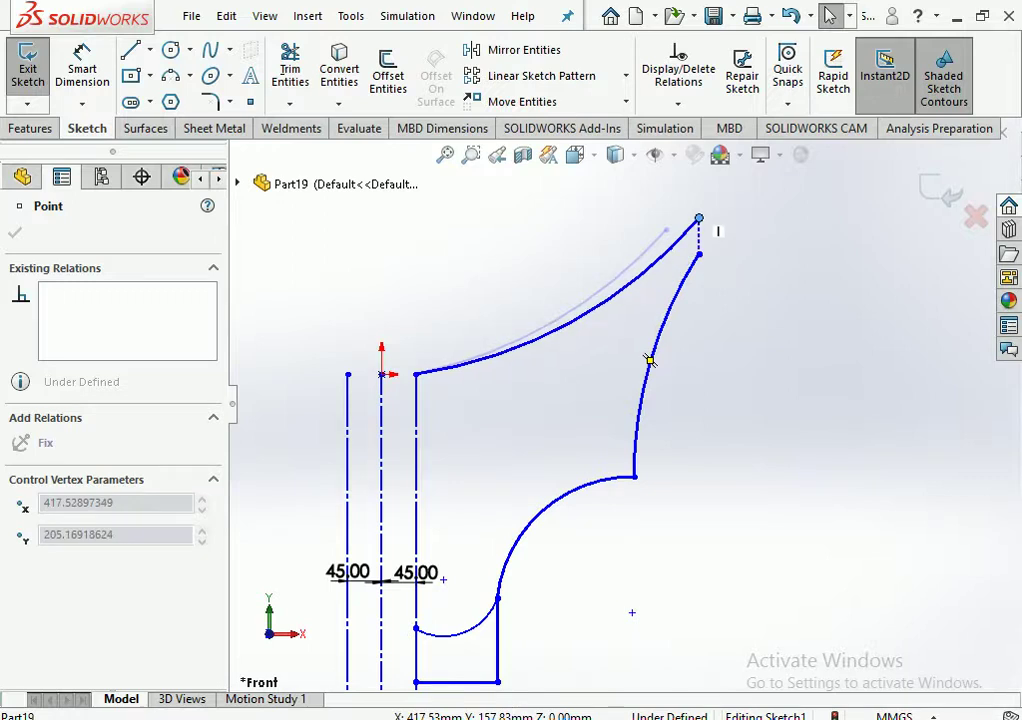
pyautogui.moveTo(699, 256); pyautogui.dragTo(688, 236)
pyautogui.press('Escape')
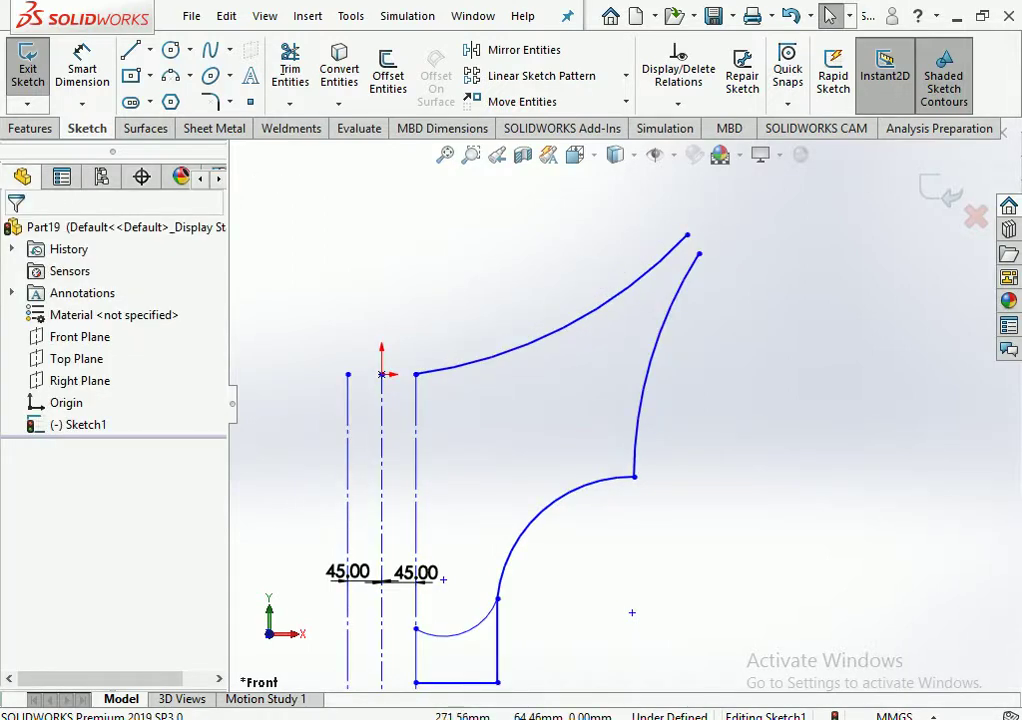
pyautogui.click(550, 318)
pyautogui.moveTo(550, 326); pyautogui.dragTo(550, 268)
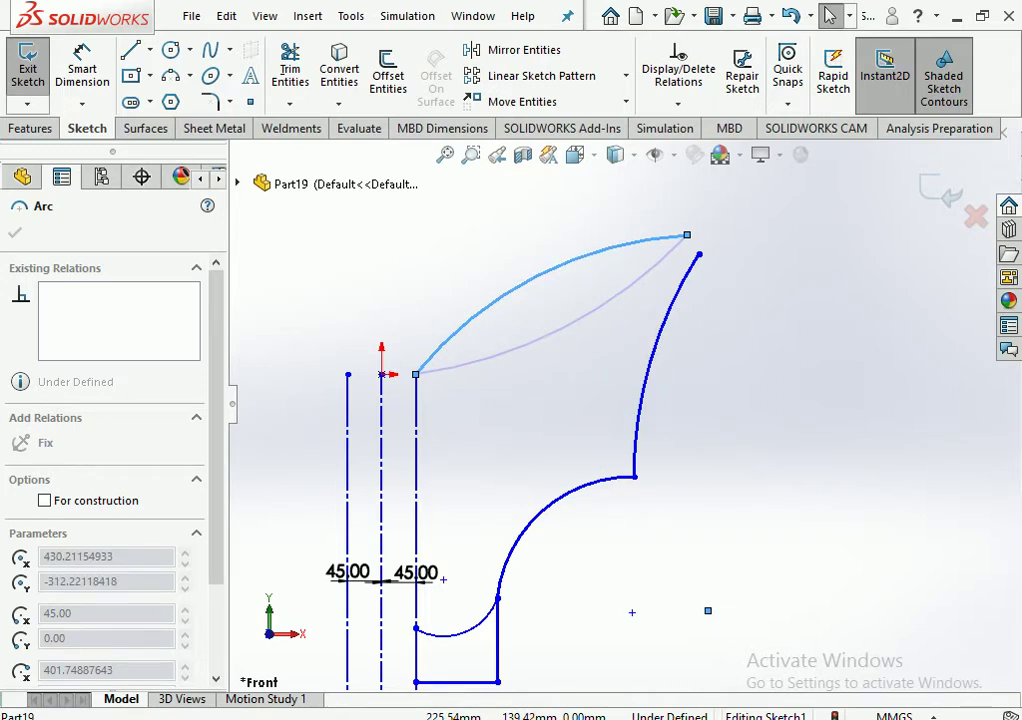
pyautogui.press('Escape')
# Join the upper arc's end to the right curve's top tip to form a sharp point
pyautogui.scroll(3, 619, 402)
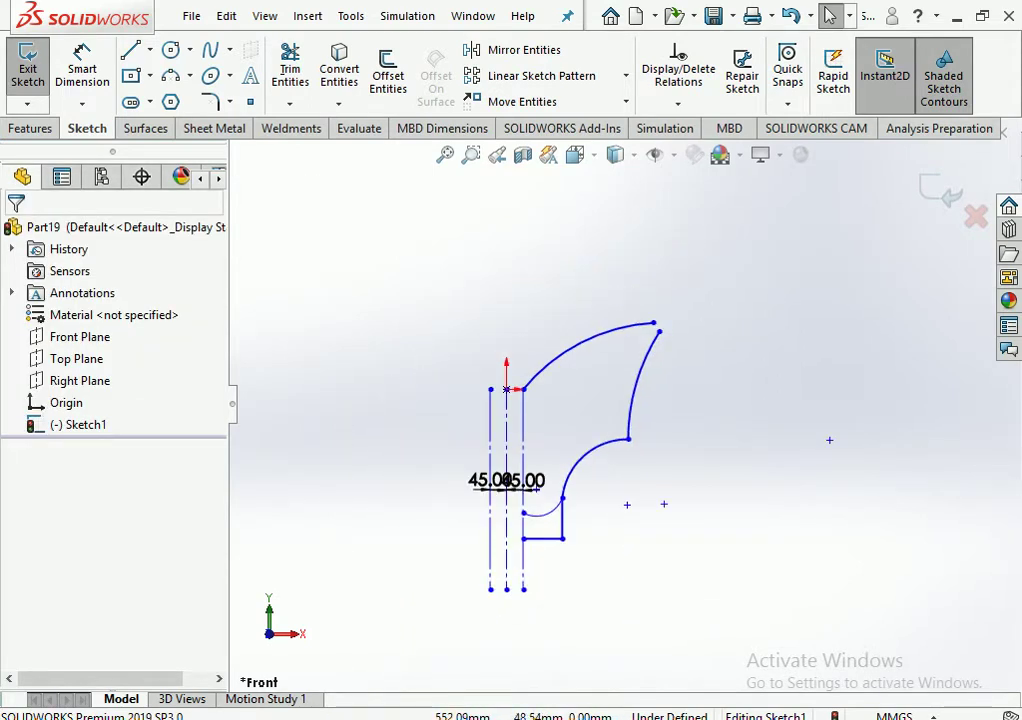
pyautogui.scroll(-3, 632, 358)
pyautogui.moveTo(677, 283); pyautogui.dragTo(709, 289)
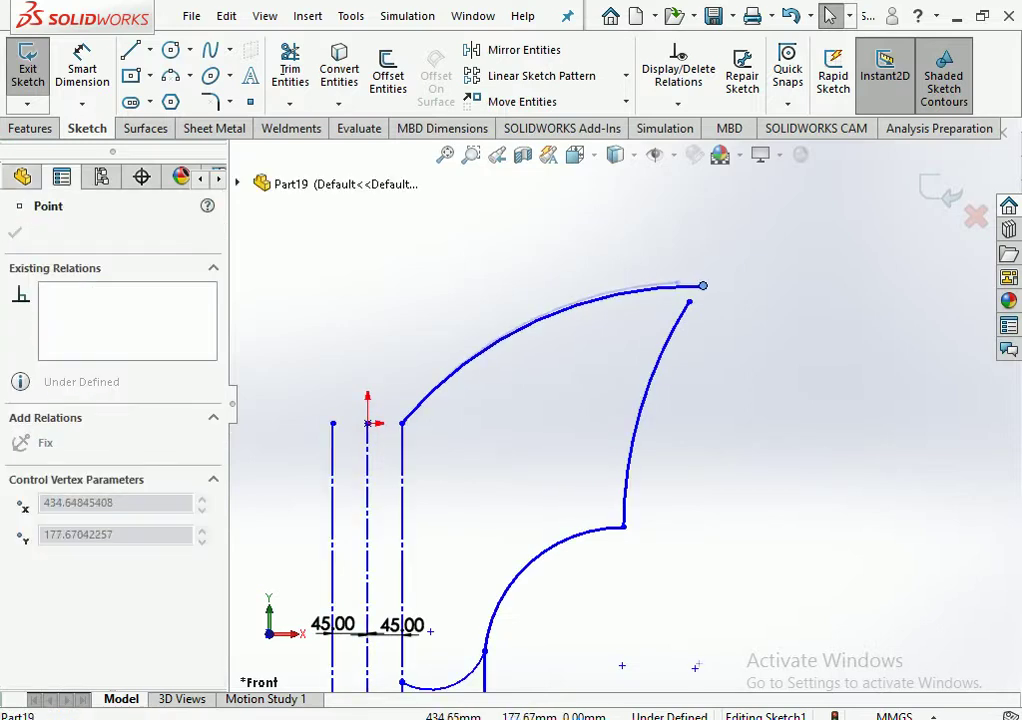
pyautogui.press('Escape')
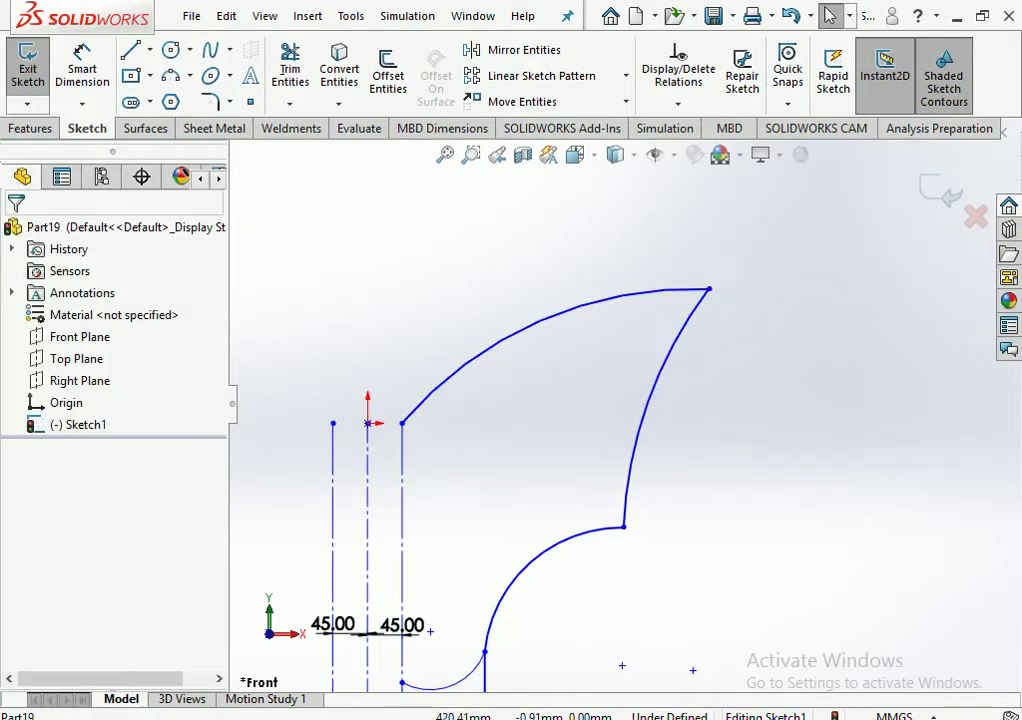
pyautogui.scroll(3, 623, 407)
pyautogui.scroll(-2, 530, 512)
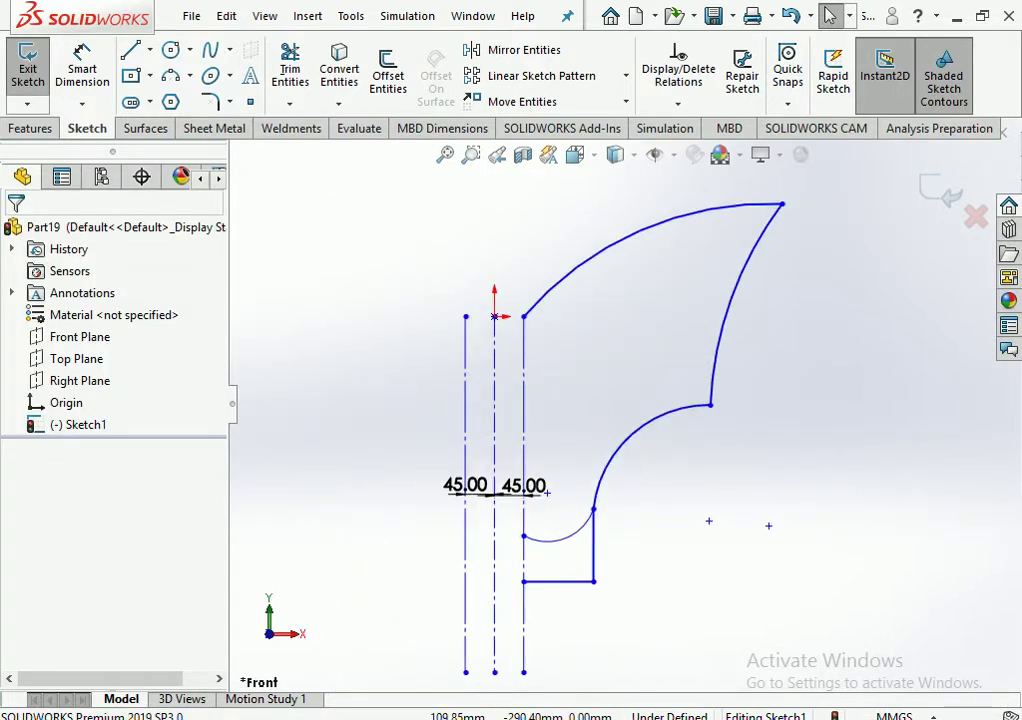
pyautogui.scroll(2, 620, 402)
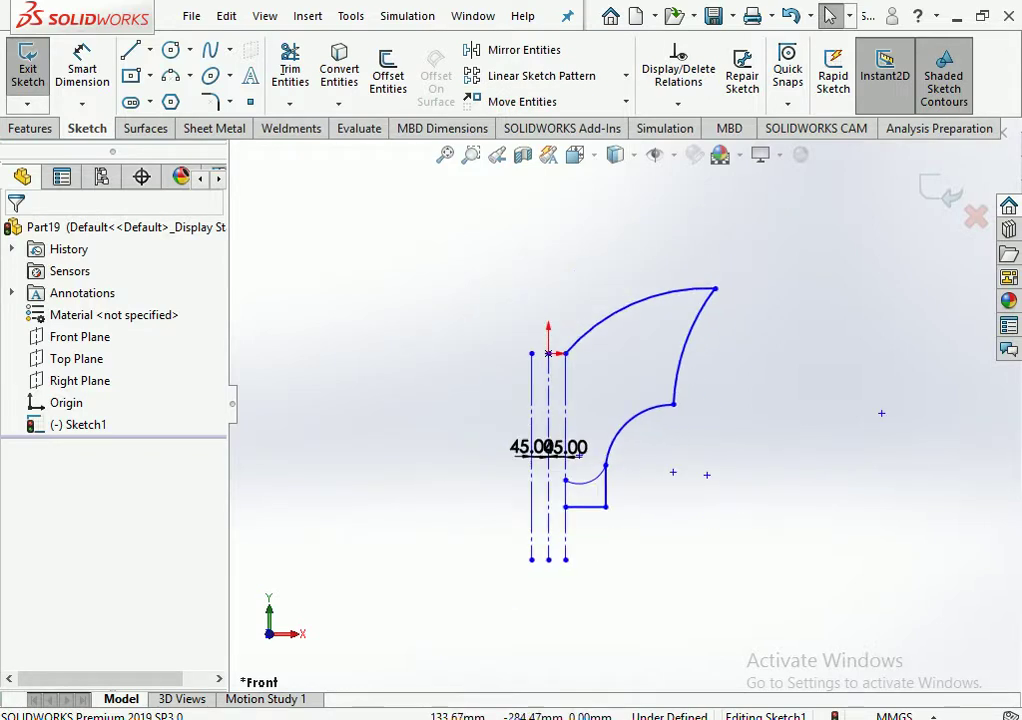
pyautogui.scroll(-2, 568, 490)
# Raise the lower spline's endpoint up and to the right to reshape it
pyautogui.moveTo(563, 475)
pyautogui.mouseDown()
pyautogui.moveTo(640, 422)
pyautogui.moveTo(643, 441)
pyautogui.mouseUp()
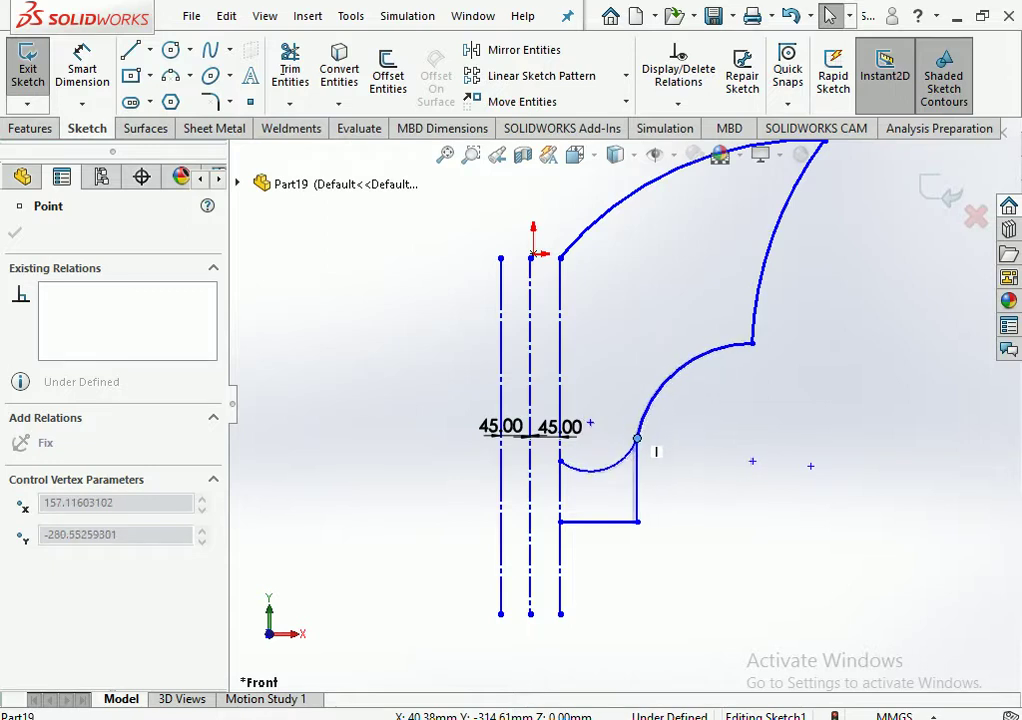
pyautogui.press('Escape')
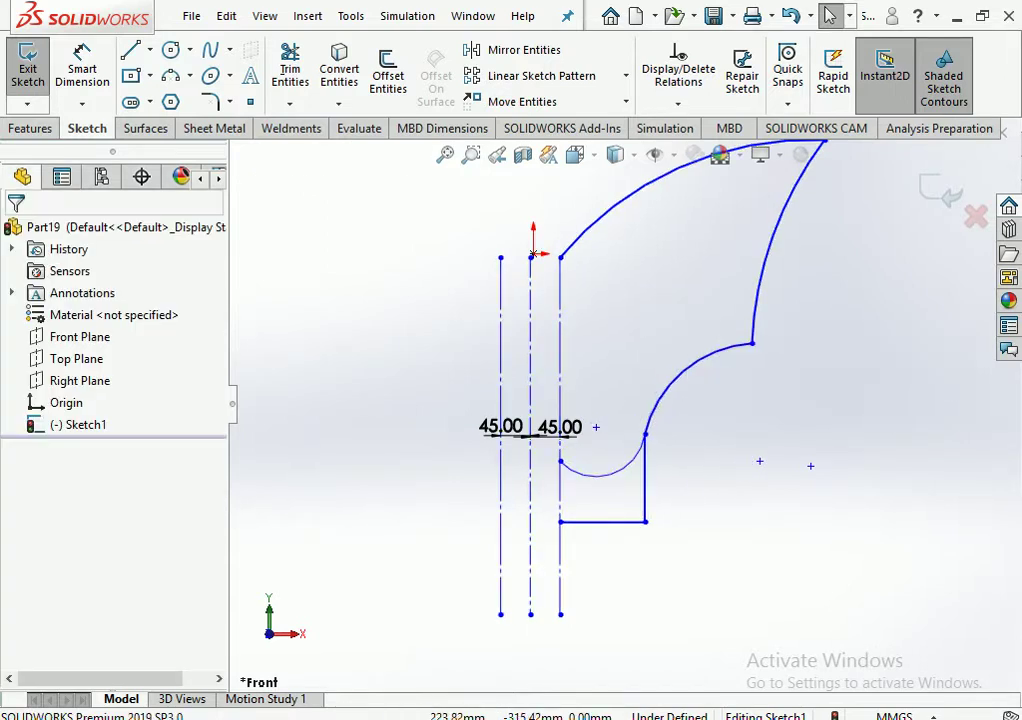
pyautogui.scroll(2, 625, 402)
pyautogui.scroll(-2, 678, 409)
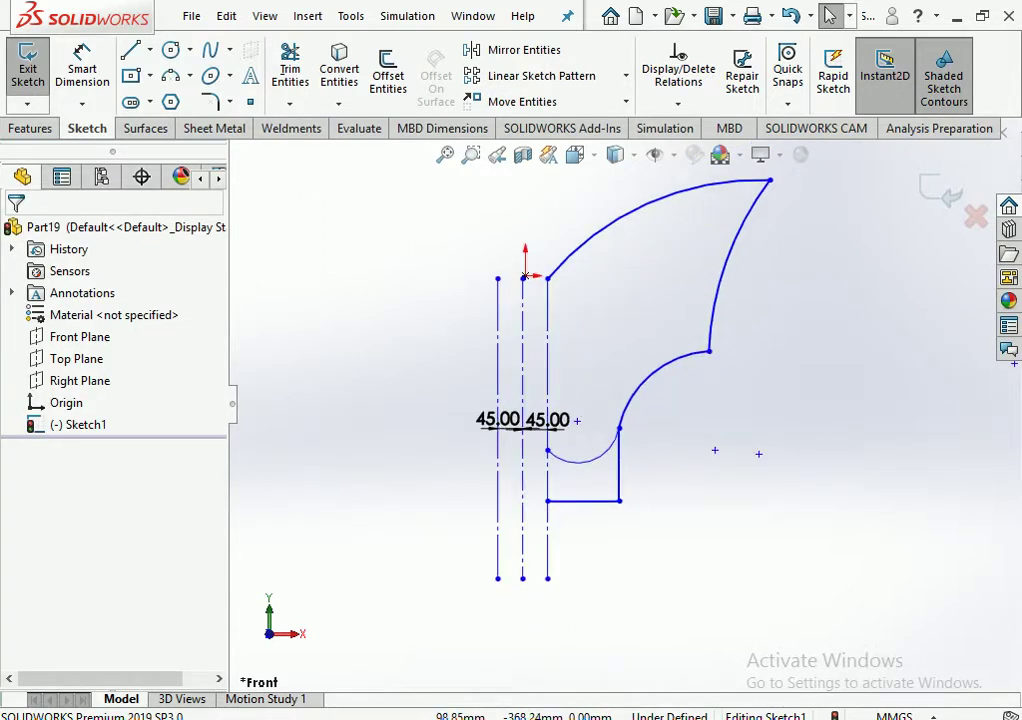
# Delete Line5 and Line6 at the bottom corner and exit Sketch1
pyautogui.moveTo(645, 540); pyautogui.dragTo(587, 472)
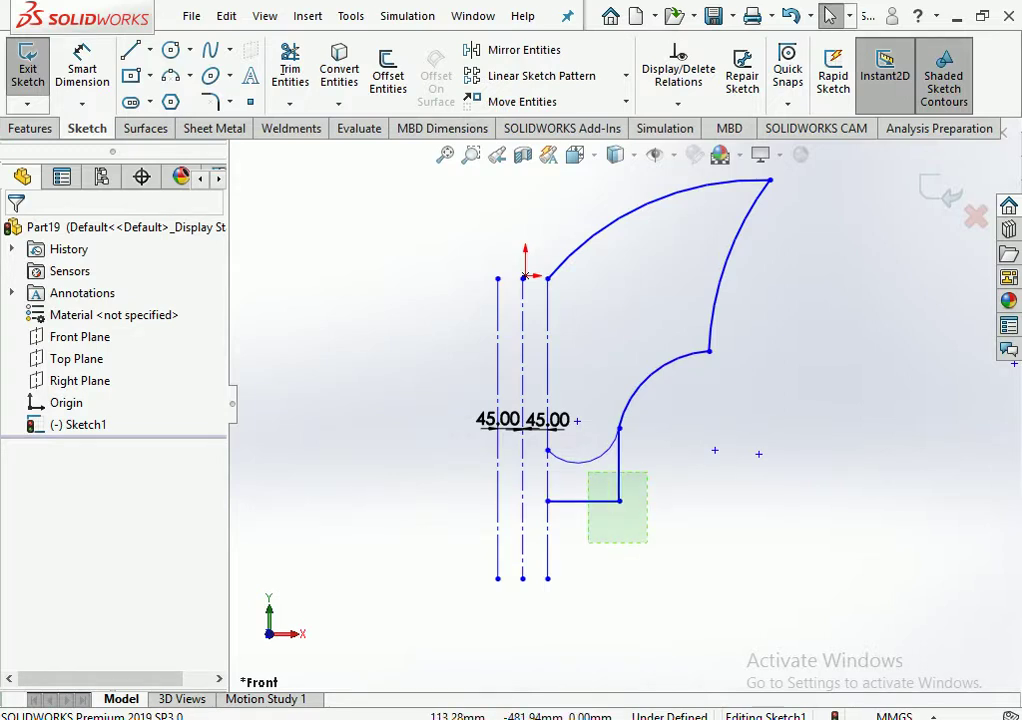
pyautogui.press('Delete')
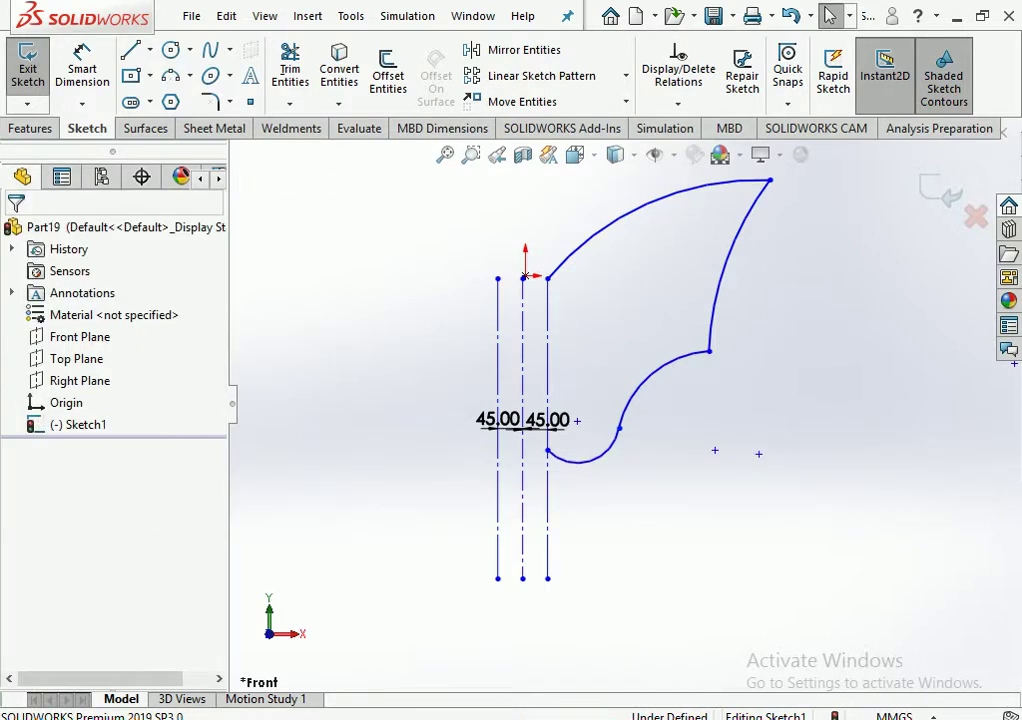
pyautogui.scroll(2, 894, 372)
pyautogui.scroll(-3, 1000, 486)
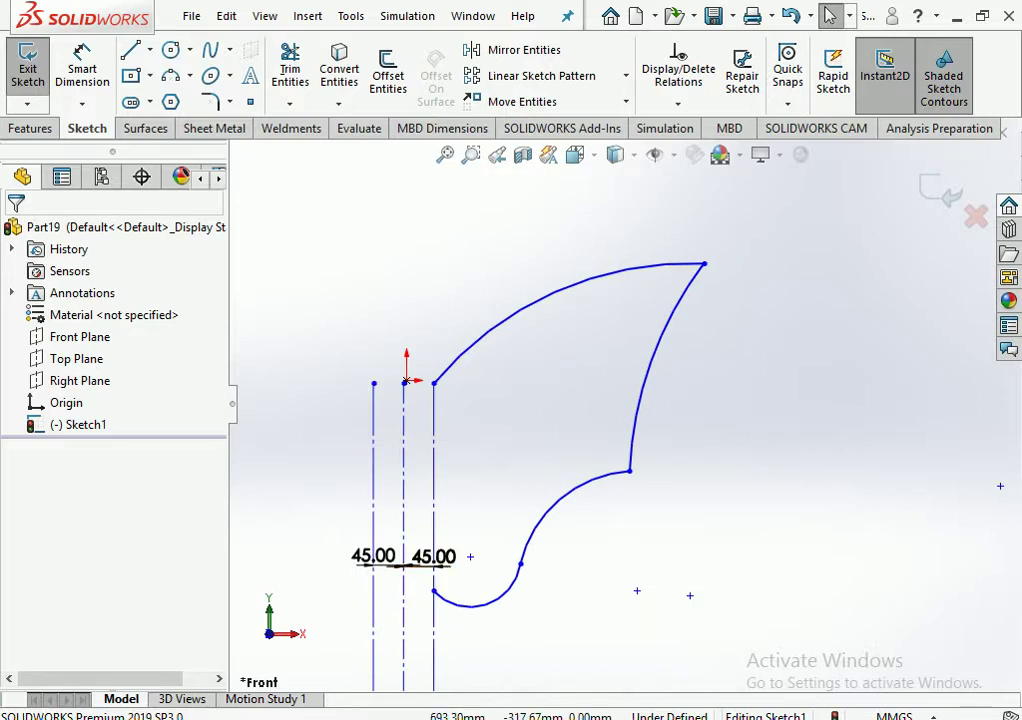
pyautogui.scroll(1, 618, 406)
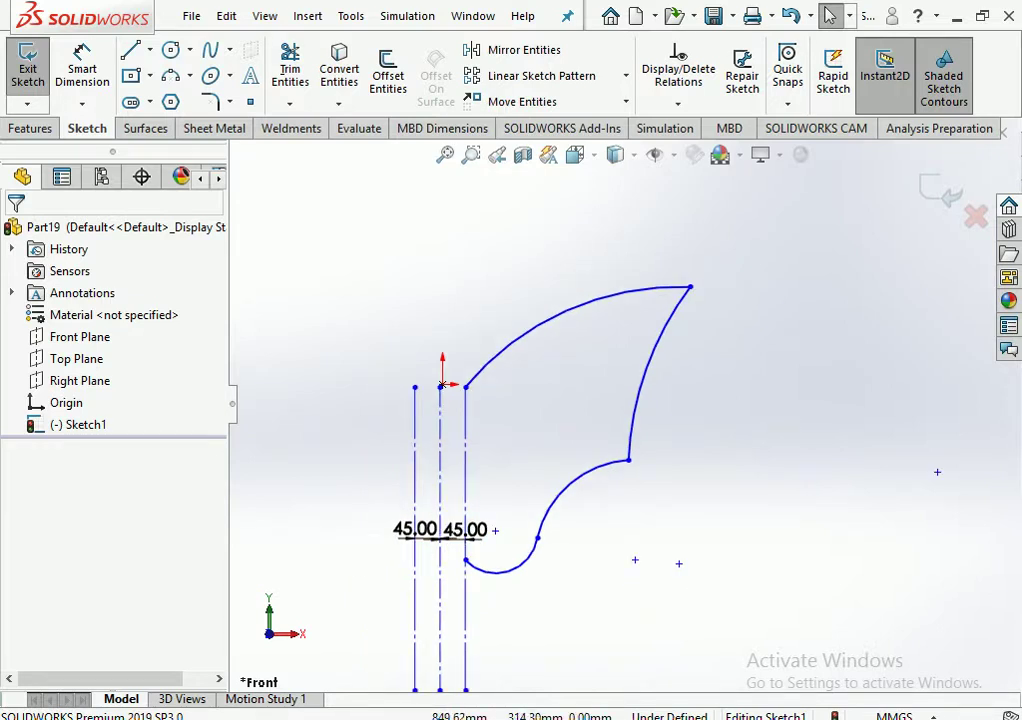
pyautogui.hotkey('ctrl', 'b')
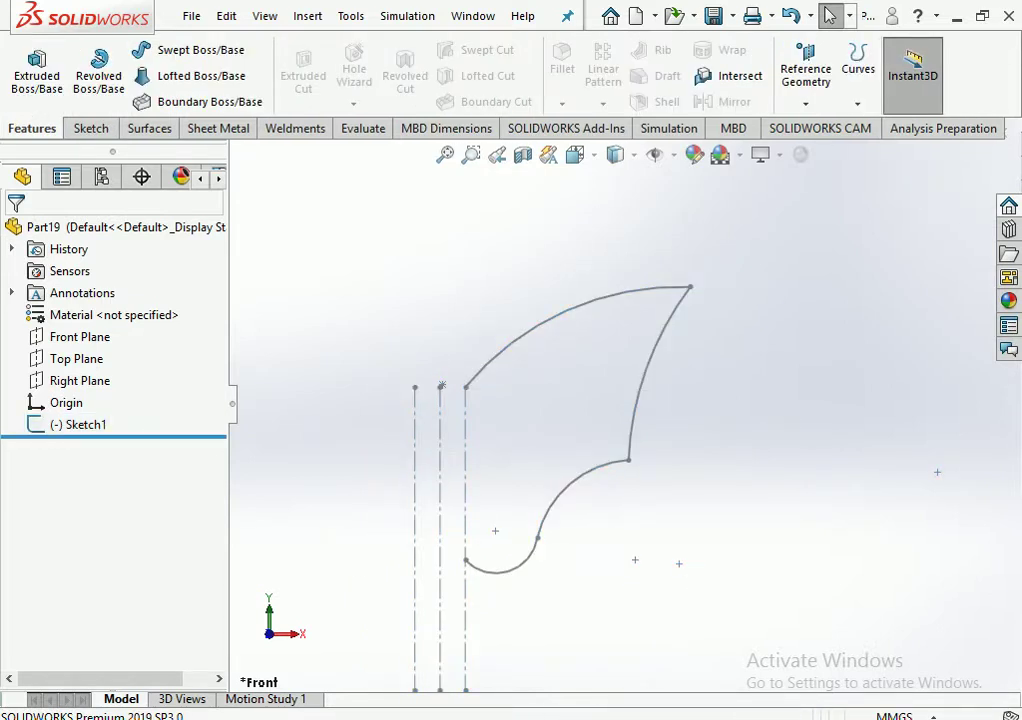
# Start a weldment structural member along the top, right, lower and bottom-left arcs
pyautogui.click(295, 128)
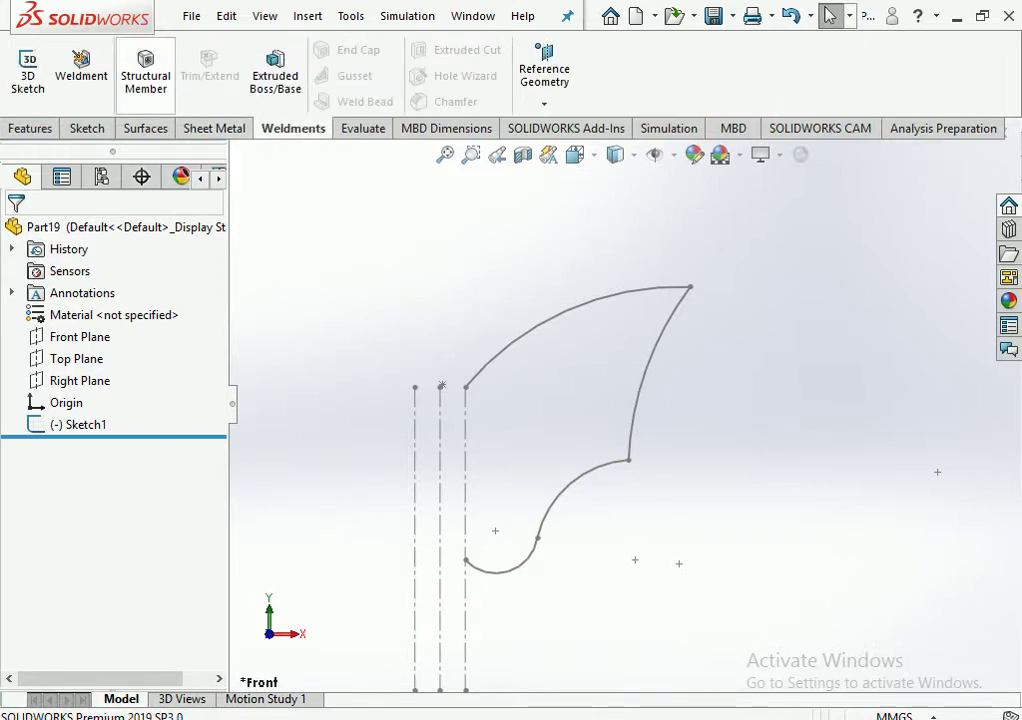
pyautogui.click(145, 70)
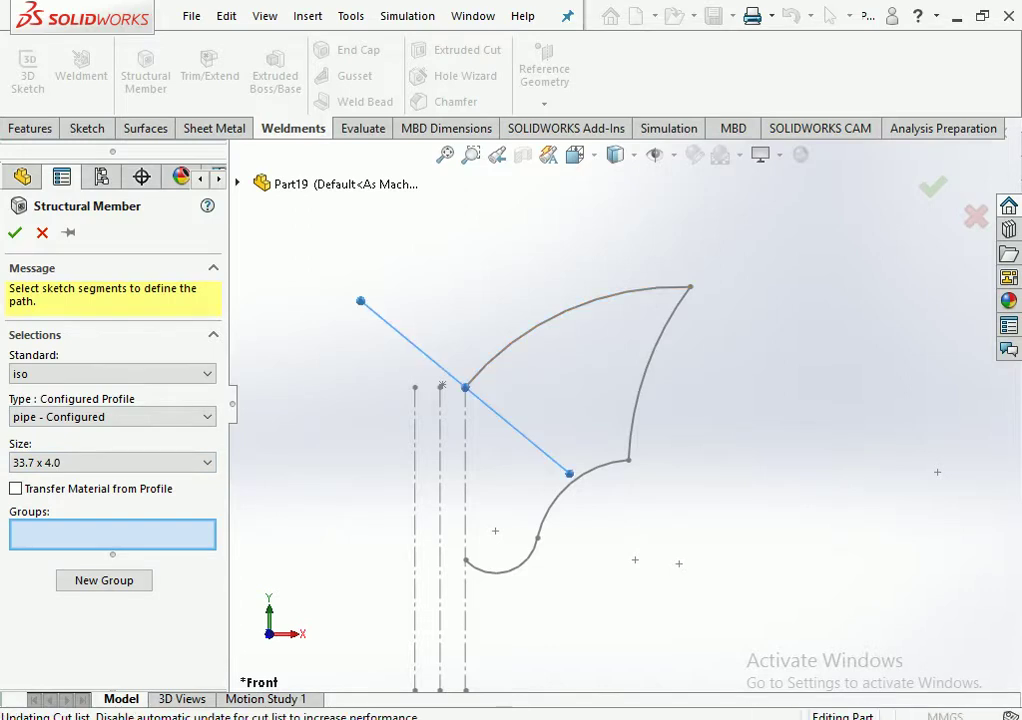
pyautogui.click(556, 320)
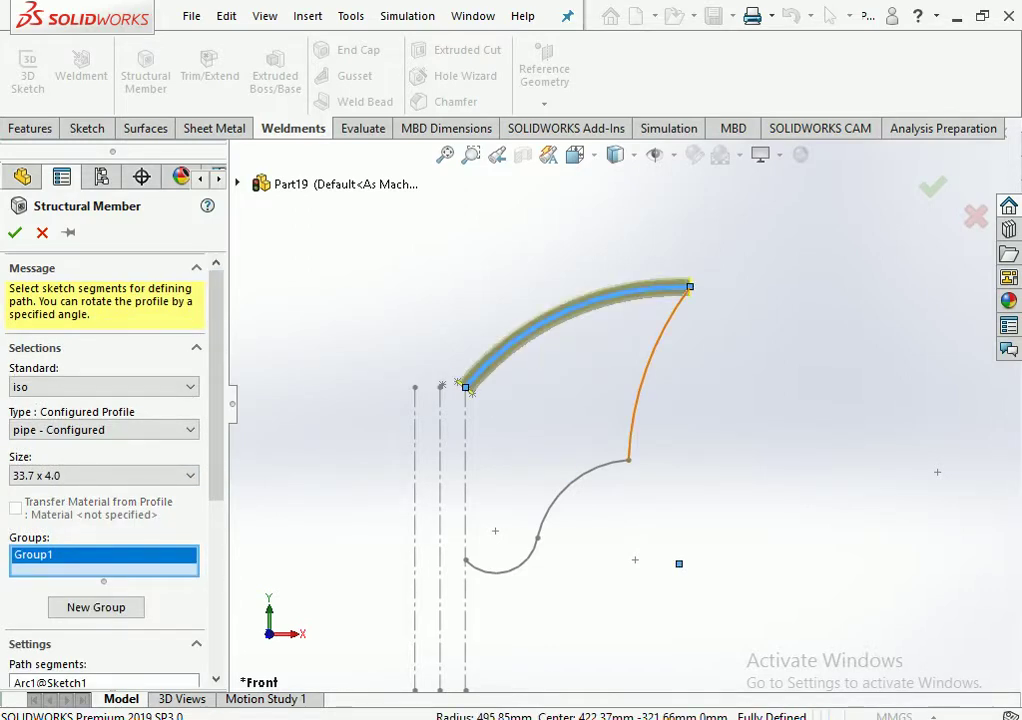
pyautogui.click(652, 385)
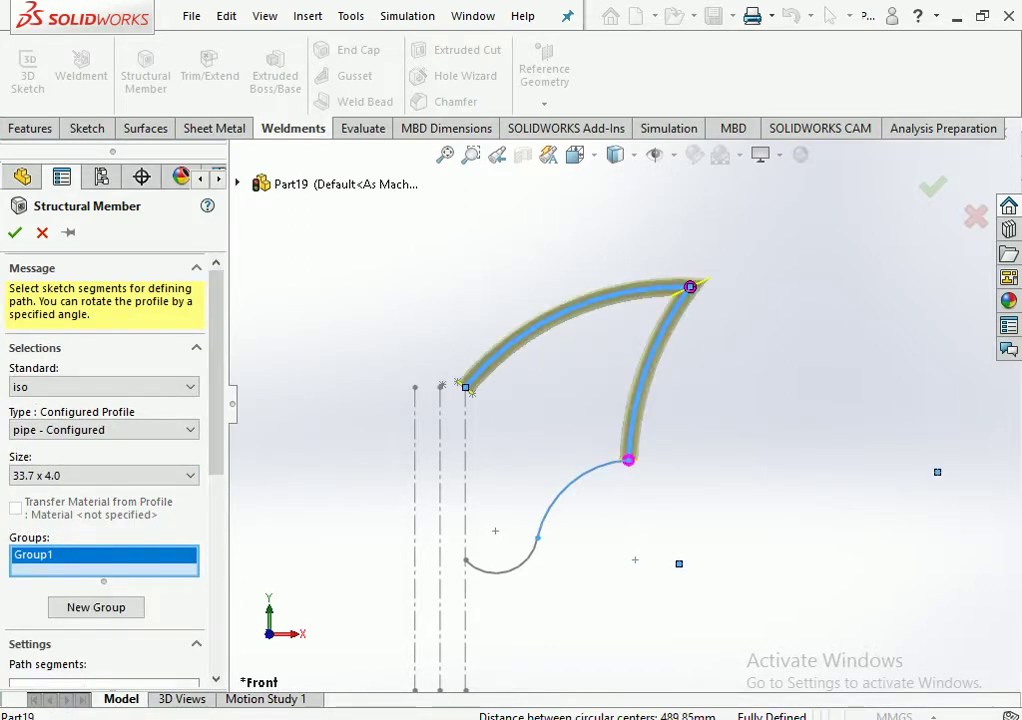
pyautogui.click(566, 490)
pyautogui.click(500, 571)
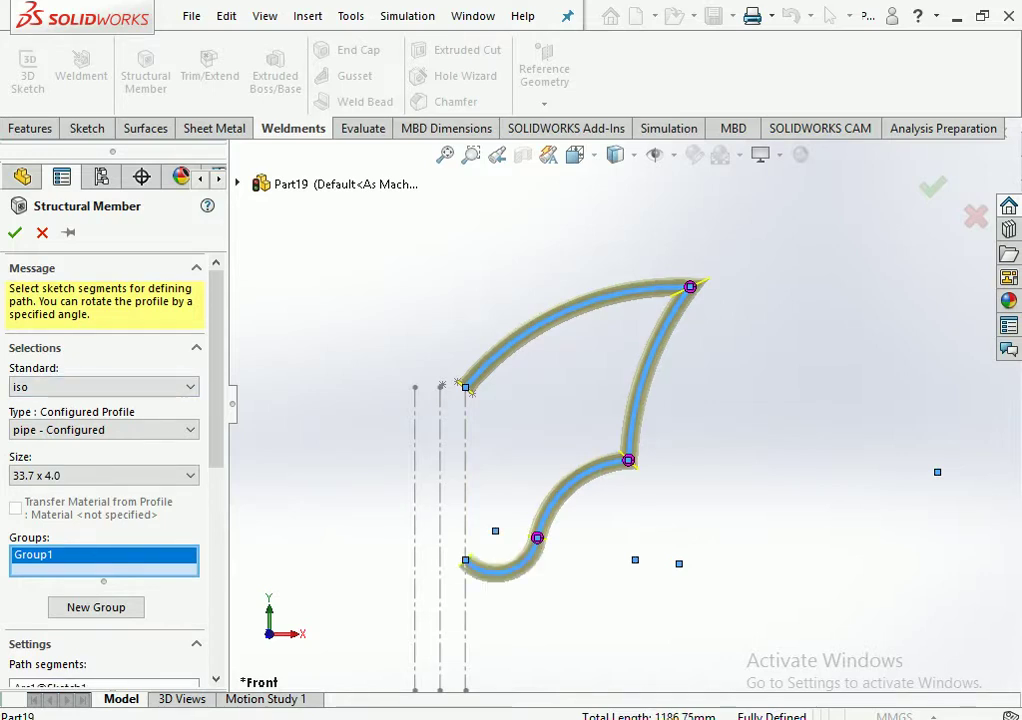
# Set the pipe size to 21.3 x 2.3 and create the structural member
pyautogui.click(105, 475)
pyautogui.click(60, 522)
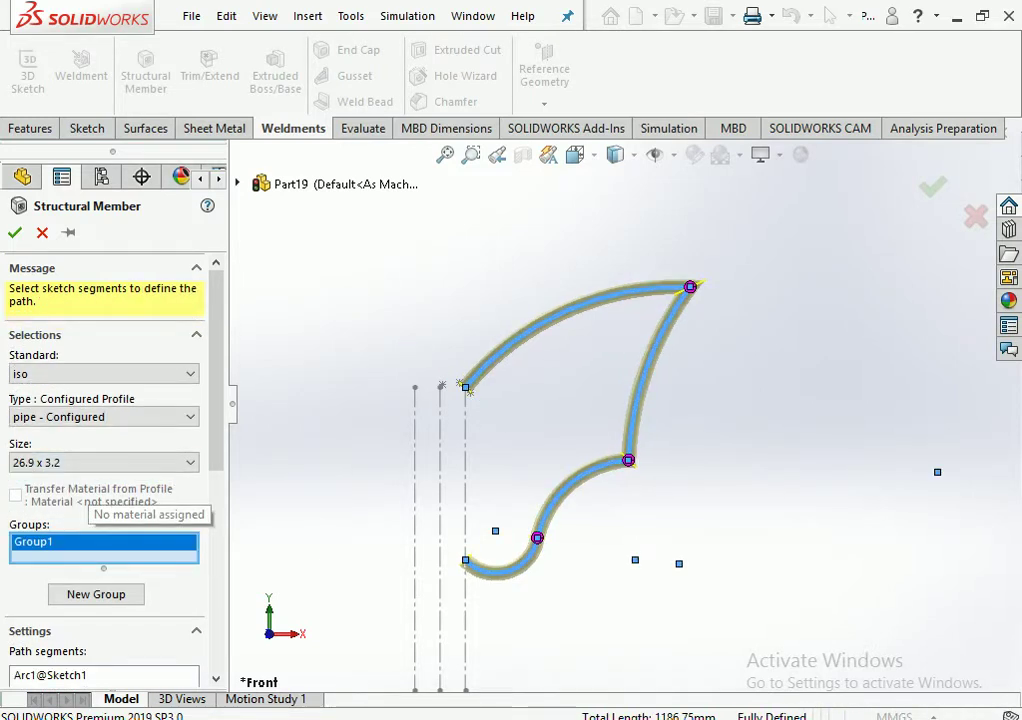
pyautogui.click(105, 462)
pyautogui.click(35, 480)
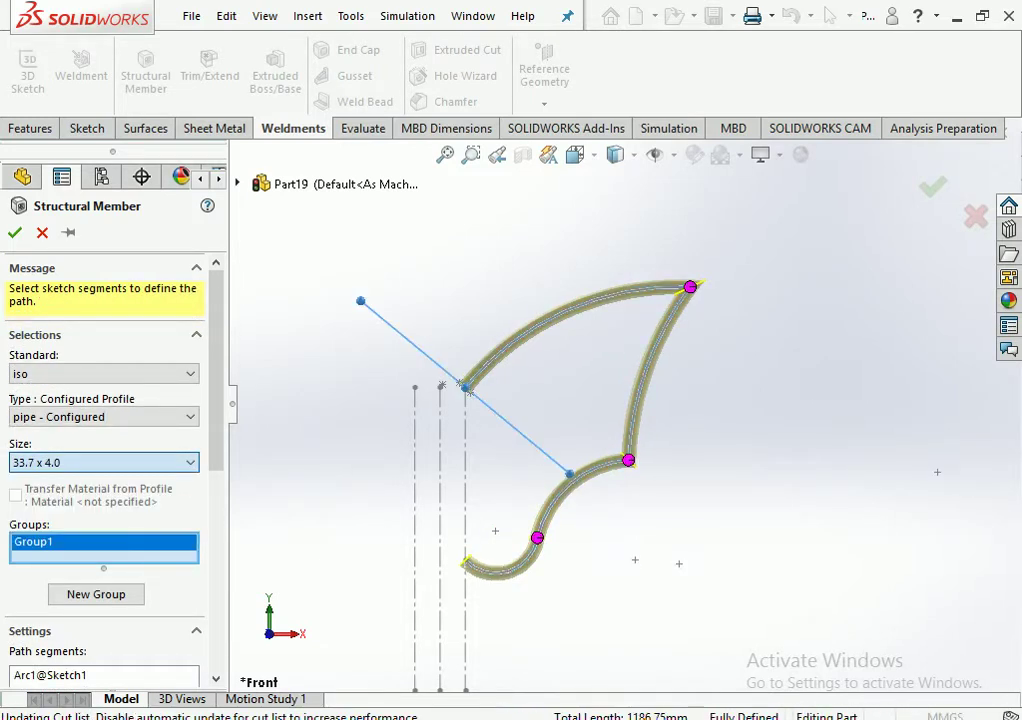
pyautogui.click(105, 462)
pyautogui.click(35, 512)
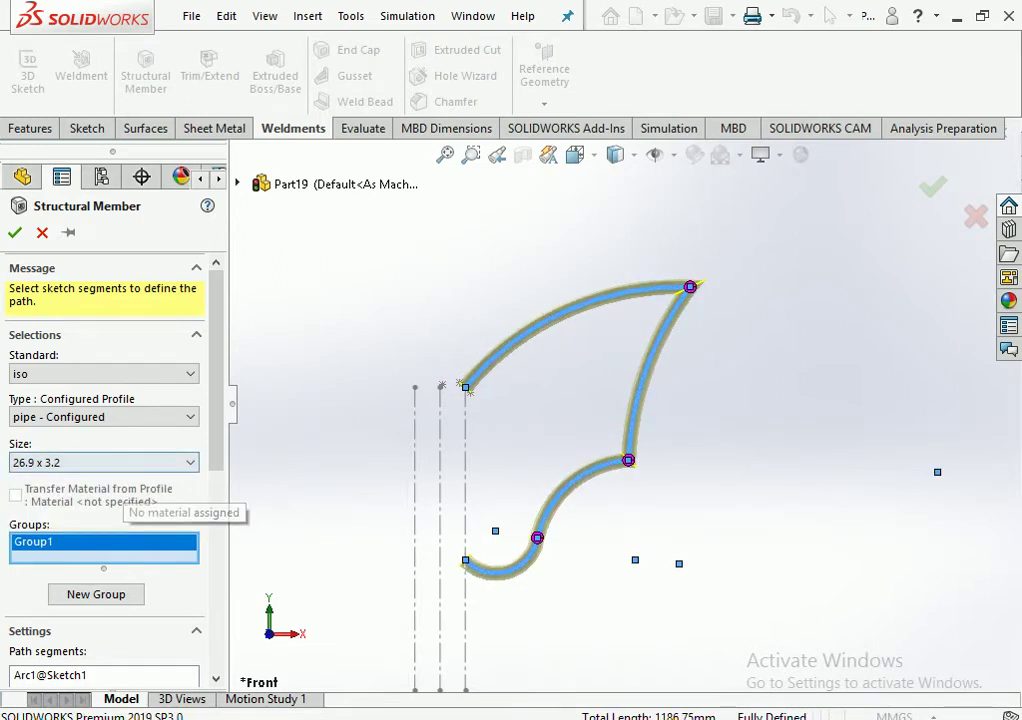
pyautogui.click(105, 462)
pyautogui.click(35, 496)
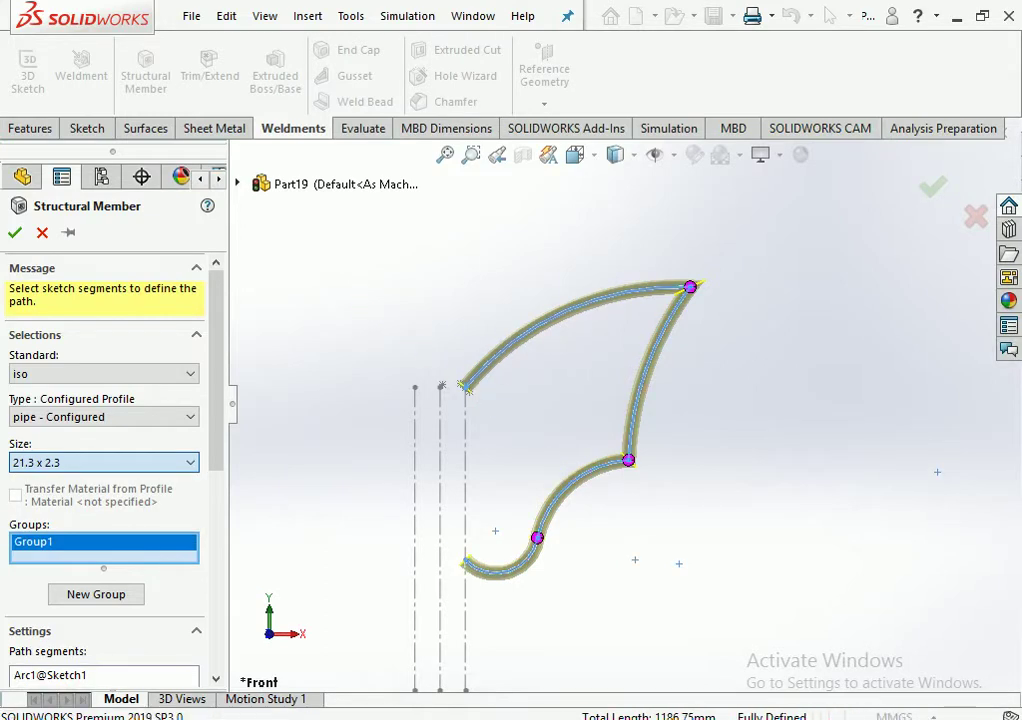
pyautogui.scroll(3, 622, 405)
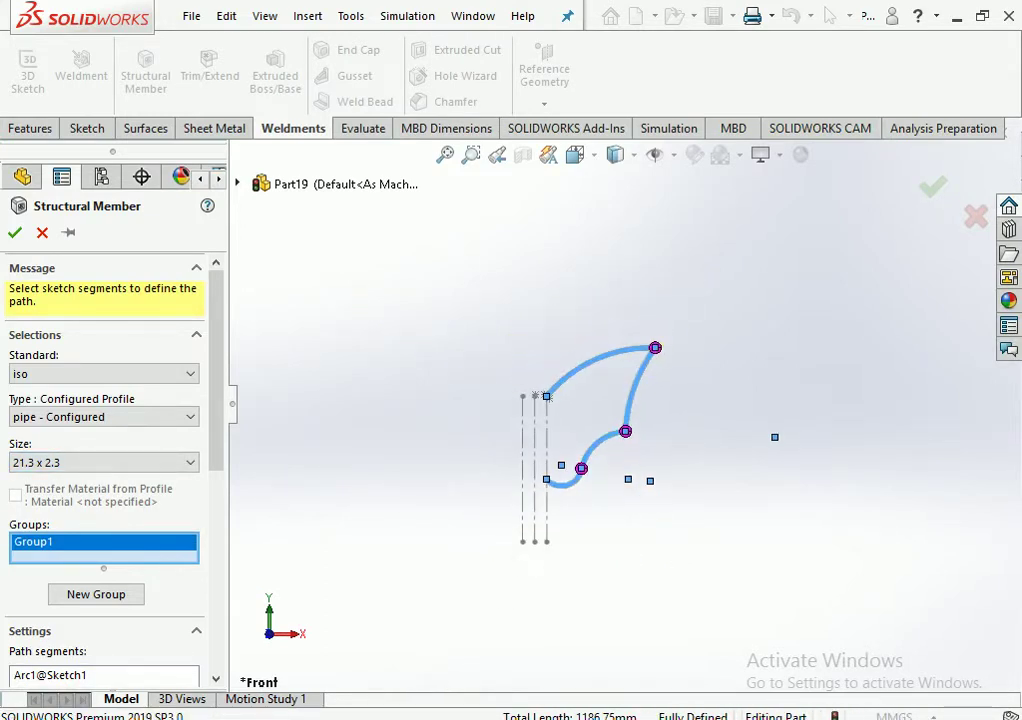
pyautogui.click(15, 232)
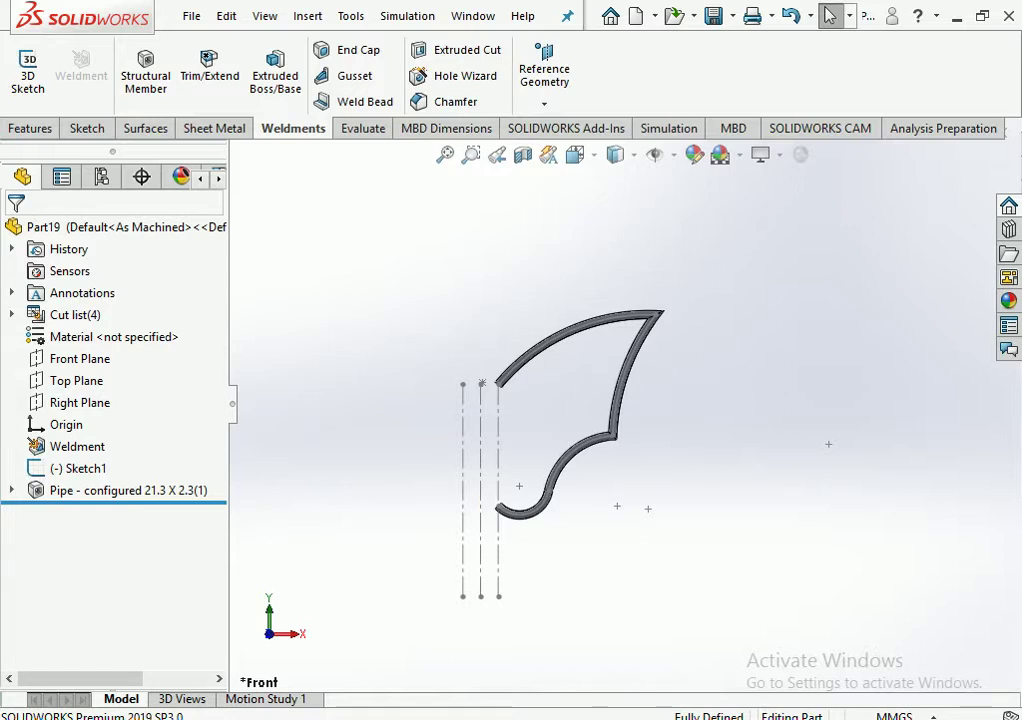
# Open a new sketch, Sketch16, on the Front Plane
pyautogui.click(76, 380)
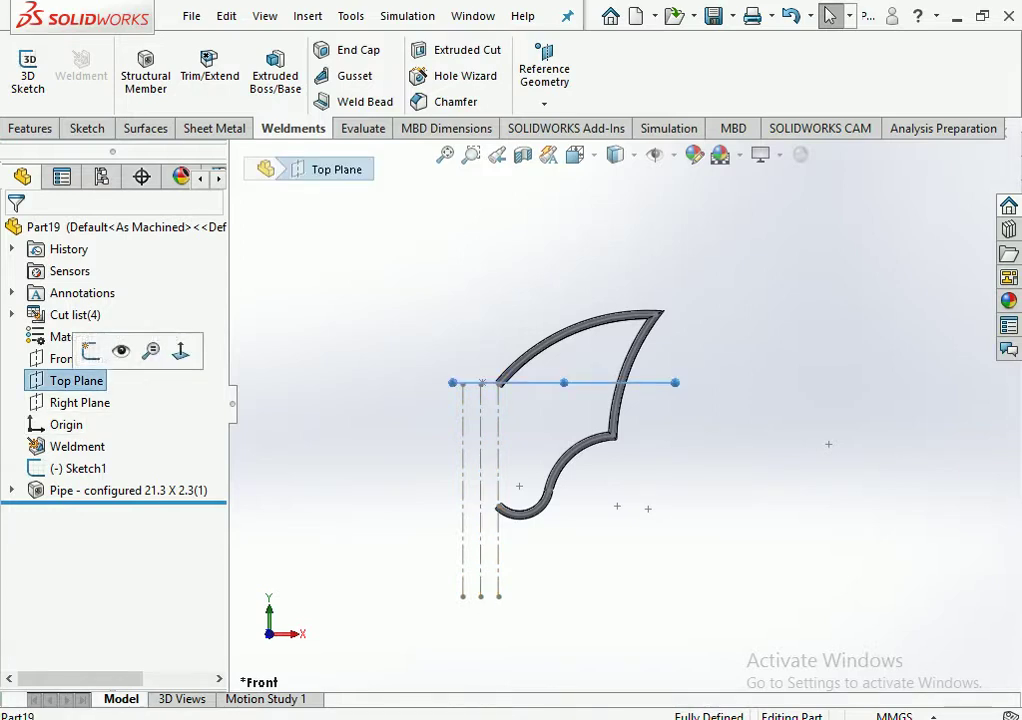
pyautogui.click(90, 350)
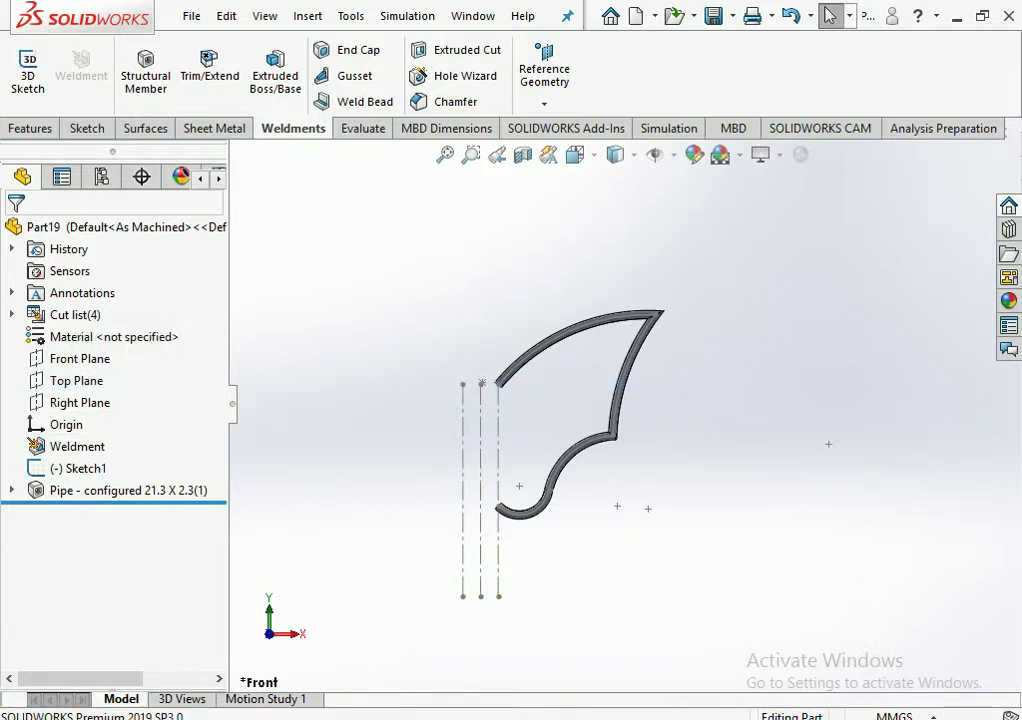
pyautogui.click(72, 358)
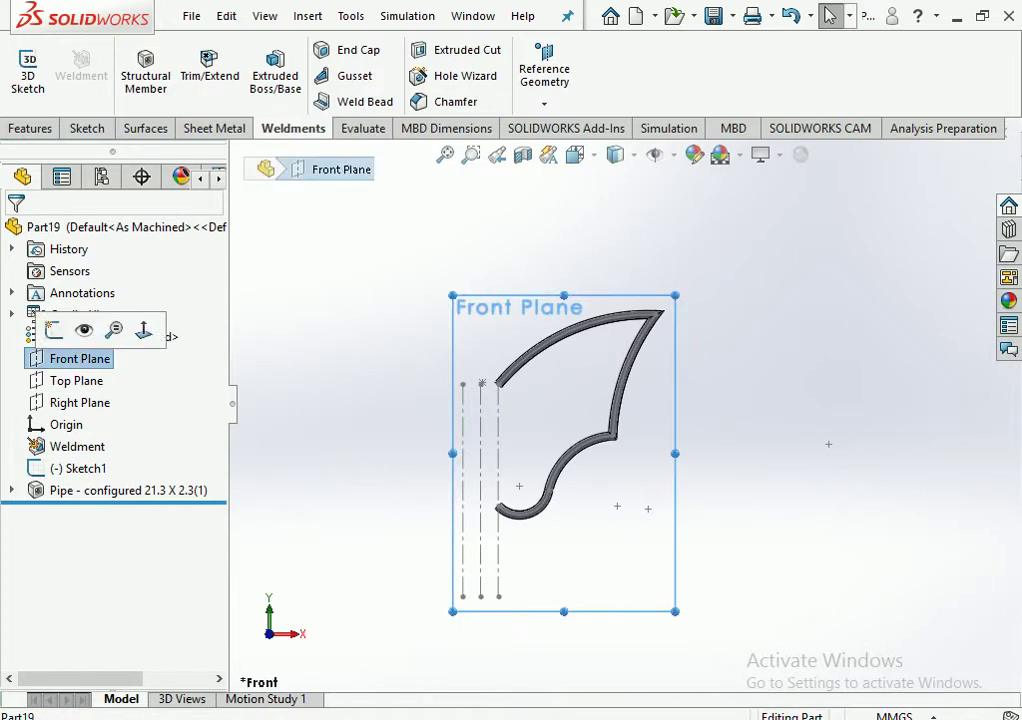
pyautogui.click(54, 330)
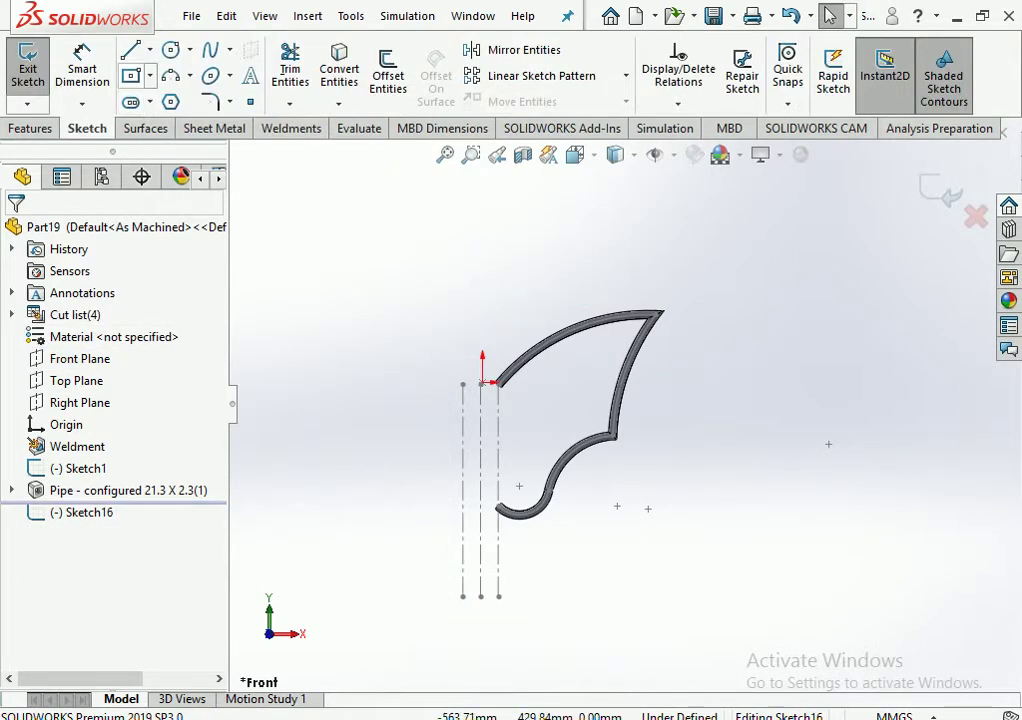
# Switch the line tool to centerline mode, abandoning a first line started above the origin
pyautogui.click(149, 50)
pyautogui.click(178, 99)
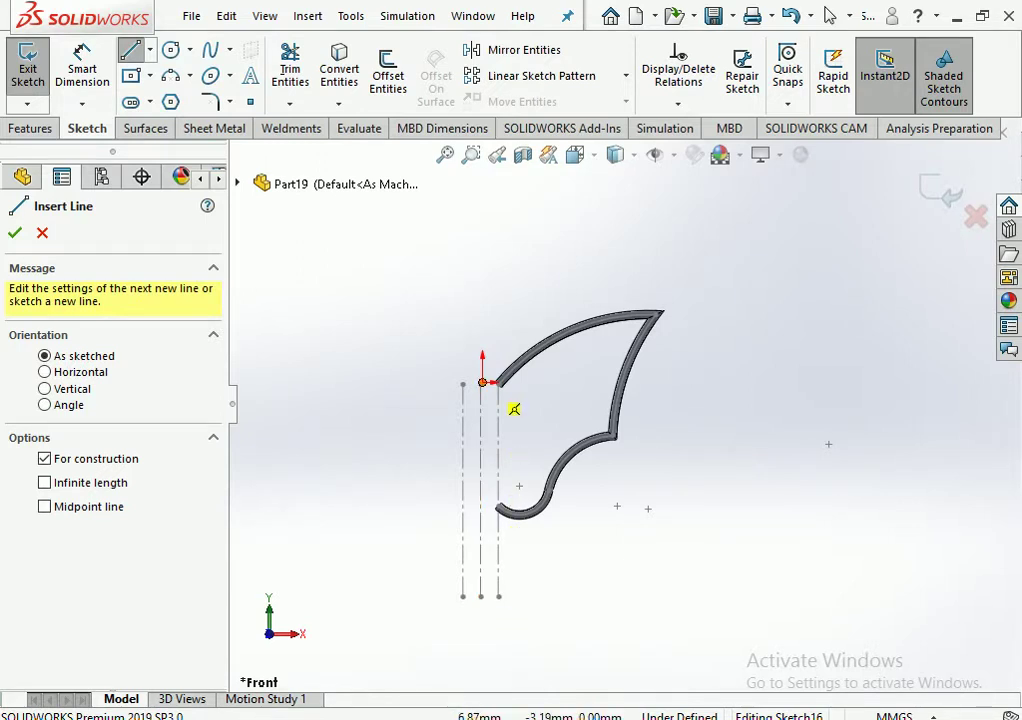
pyautogui.scroll(-4, 480, 488)
pyautogui.scroll(-3, 520, 529)
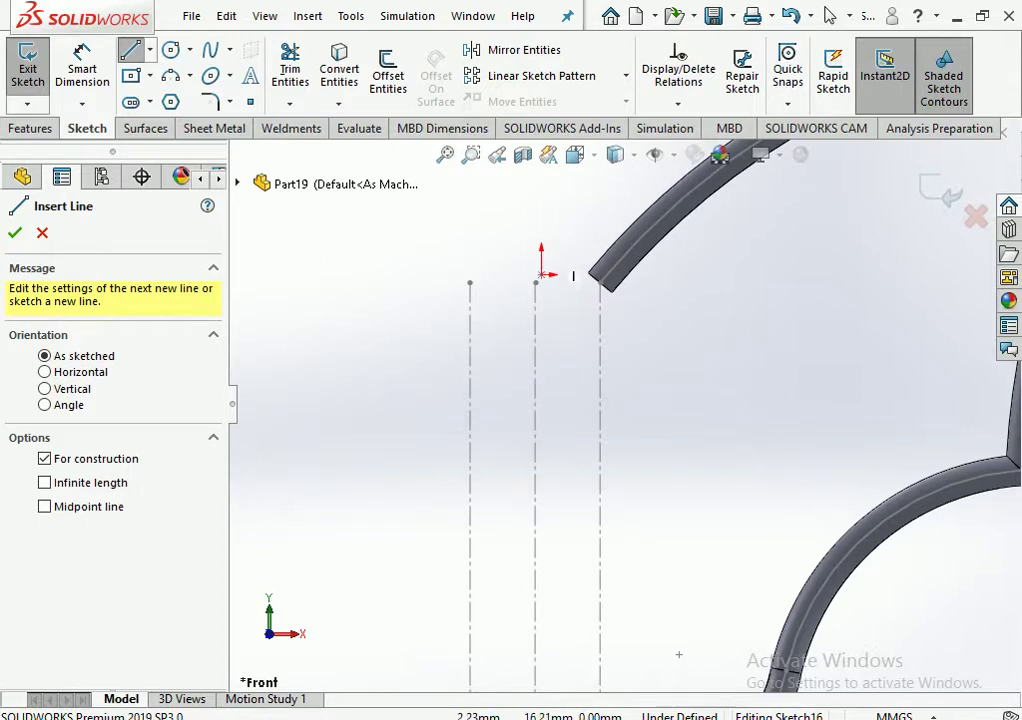
pyautogui.scroll(3, 621, 399)
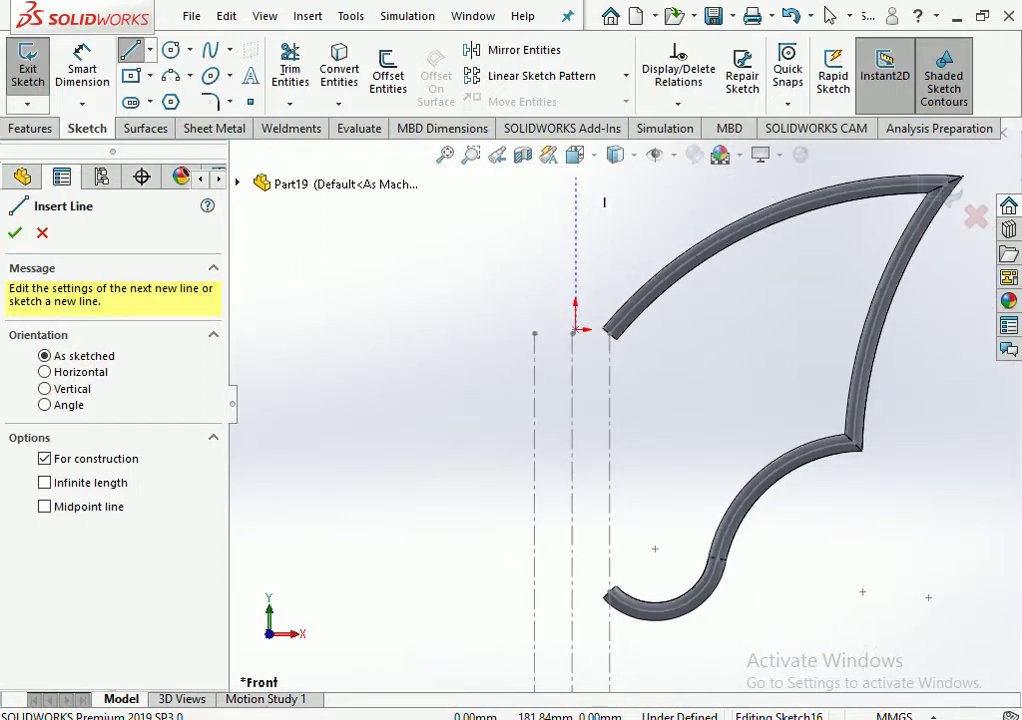
pyautogui.click(576, 182)
pyautogui.scroll(5, 617, 560)
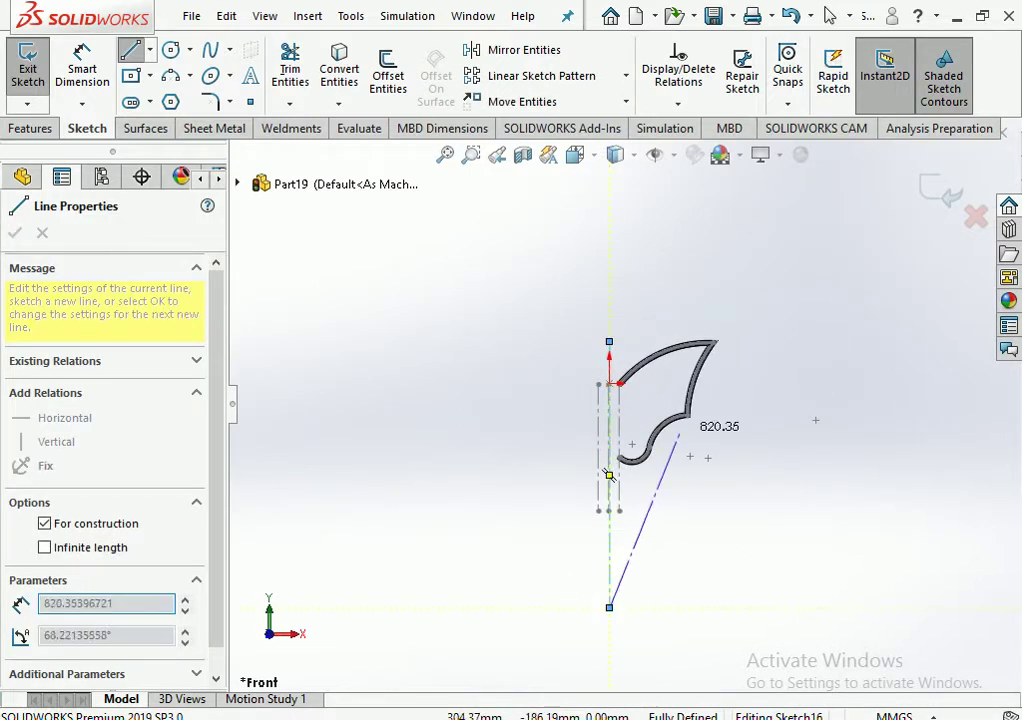
pyautogui.scroll(-3, 530, 541)
pyautogui.press('Escape')
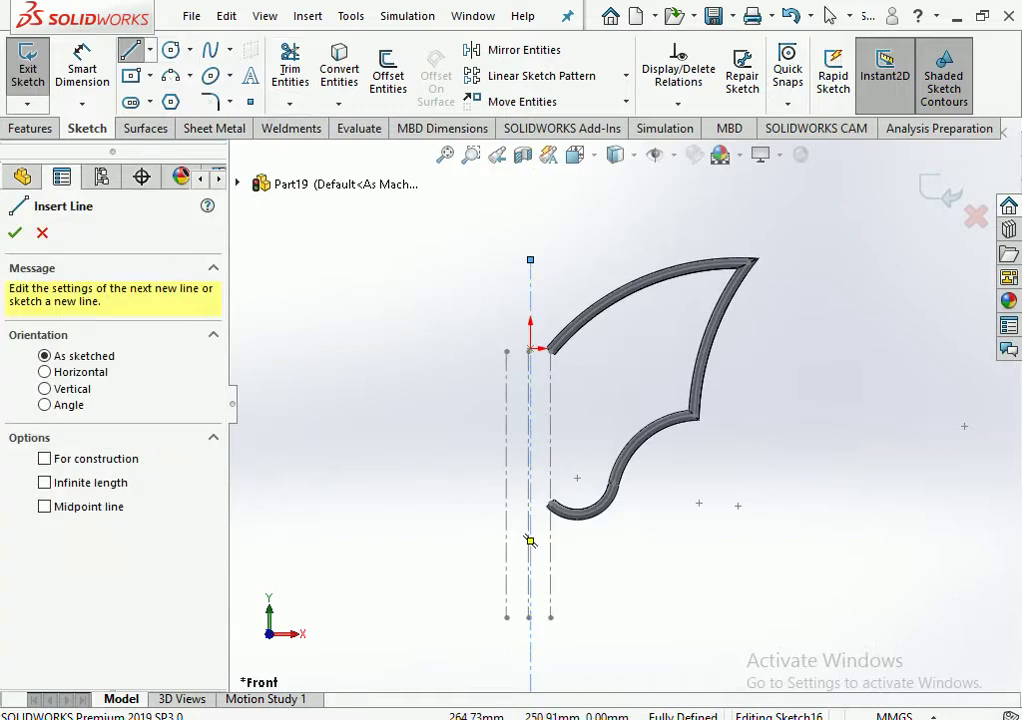
pyautogui.scroll(-4, 588, 272)
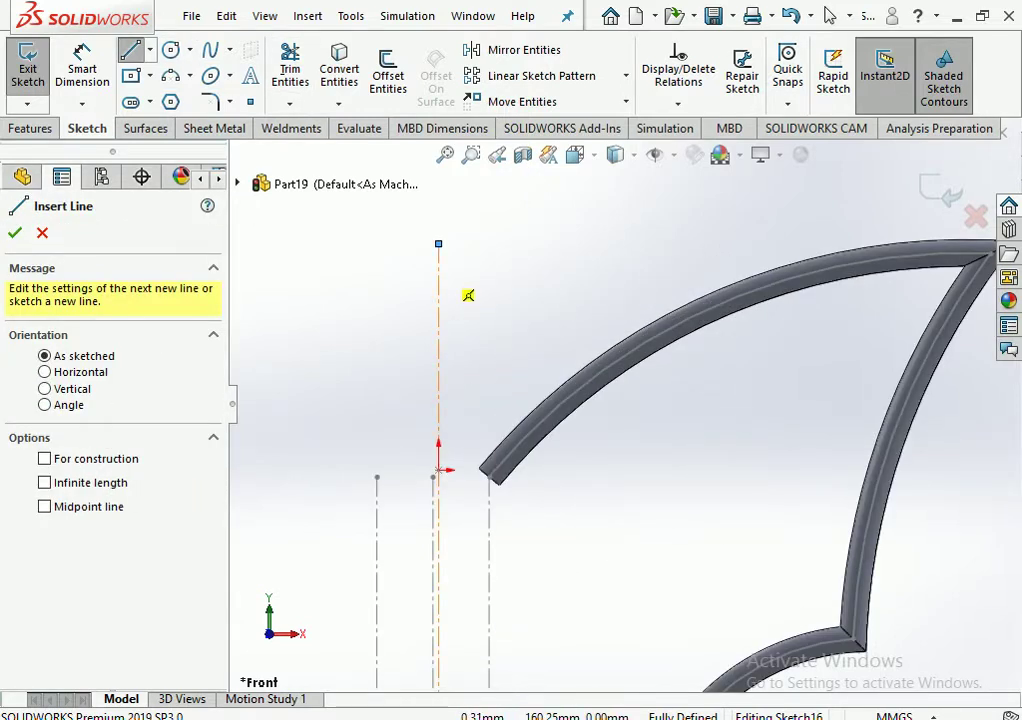
# Draw a slanted top edge from the centerline, a long vertical side and a short base back
pyautogui.click(438, 270)
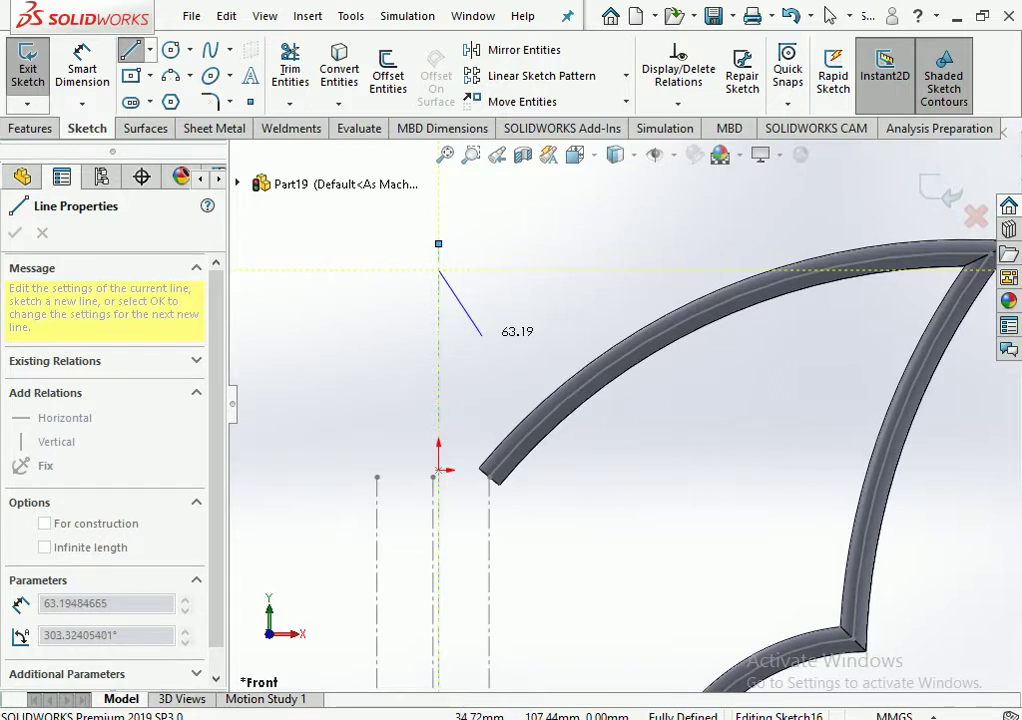
pyautogui.click(482, 335)
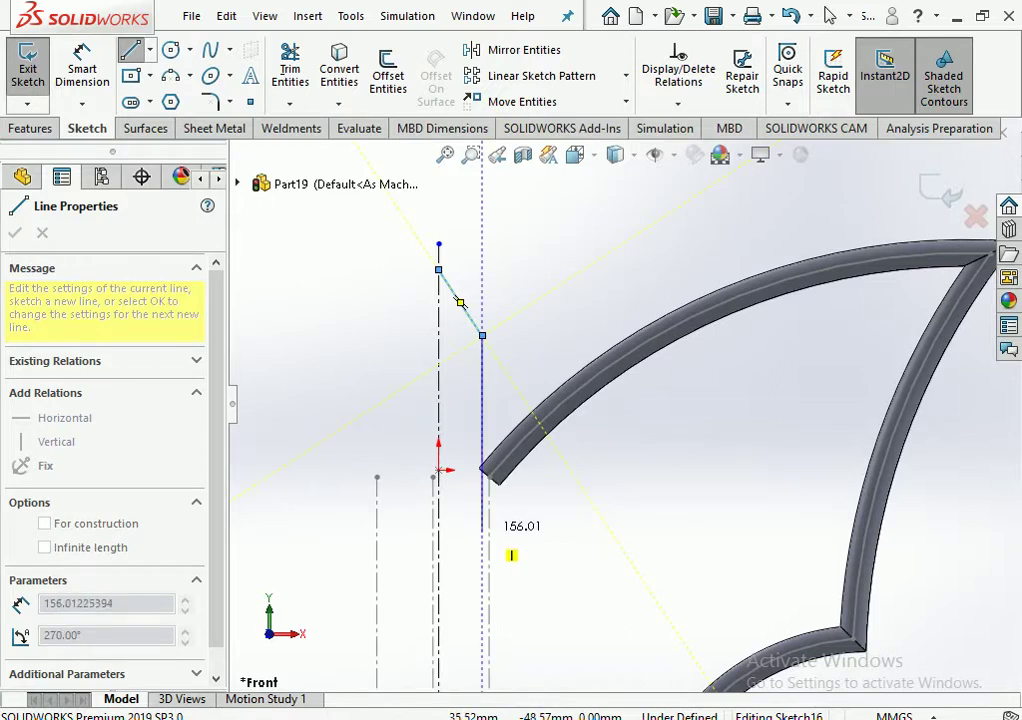
pyautogui.scroll(3, 513, 553)
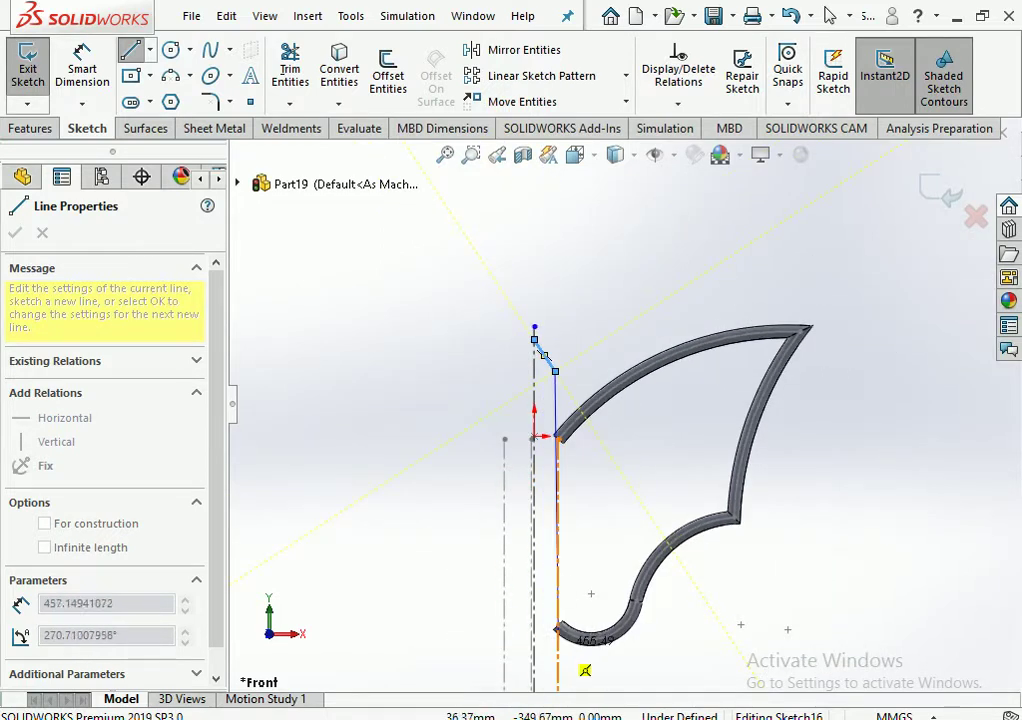
pyautogui.scroll(2, 560, 672)
pyautogui.scroll(-1, 618, 685)
pyautogui.scroll(-1, 590, 620)
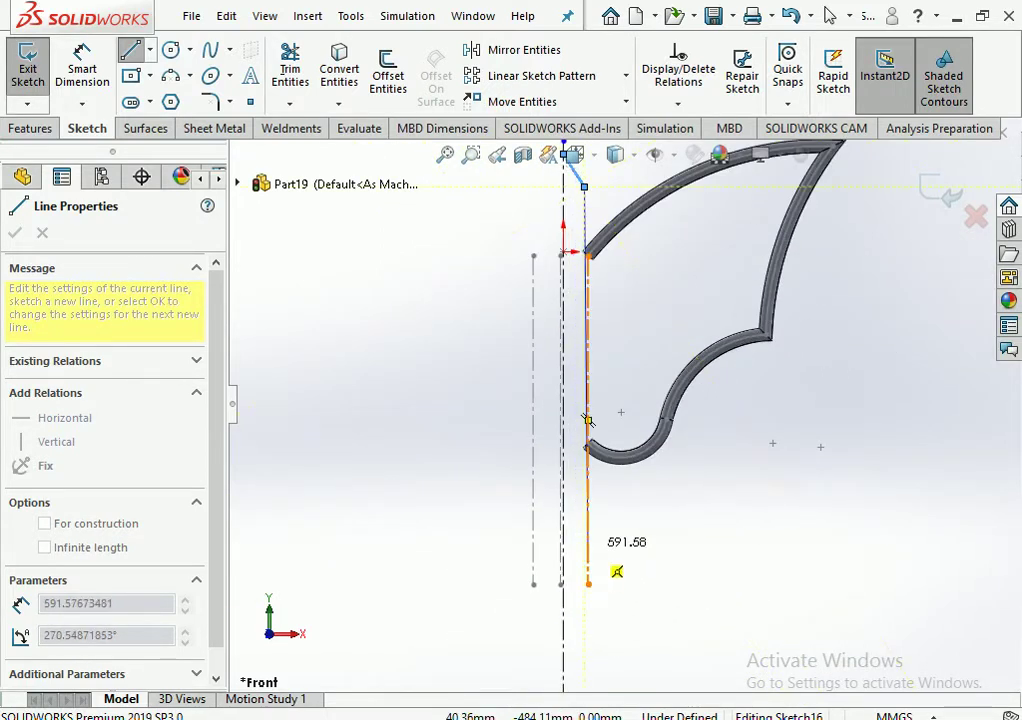
pyautogui.scroll(-3, 616, 566)
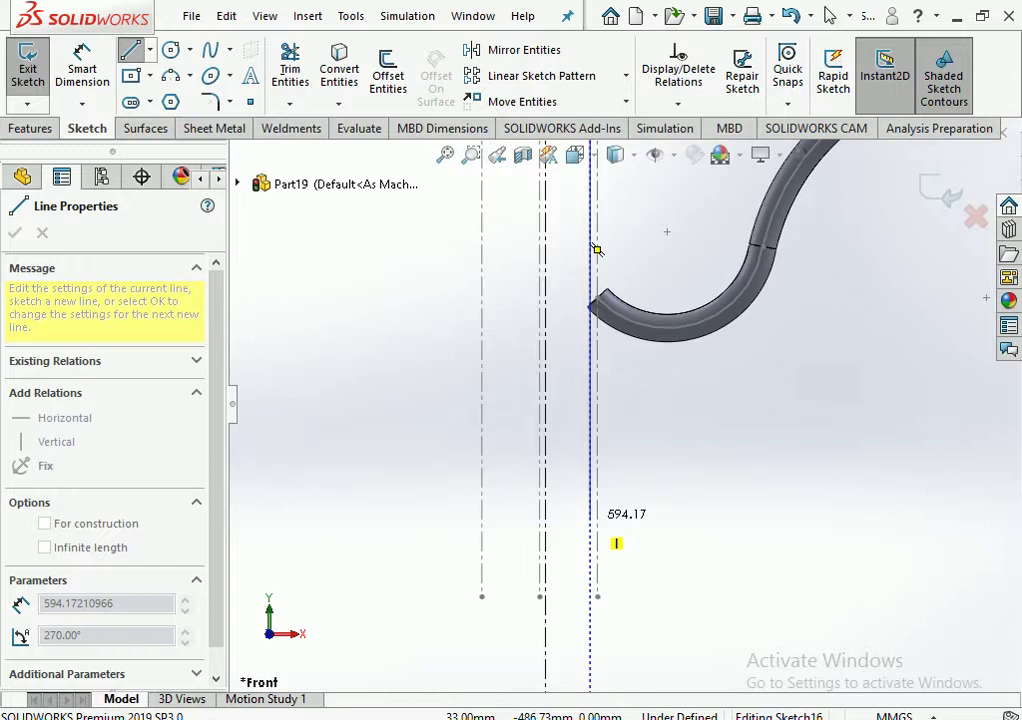
pyautogui.click(591, 486)
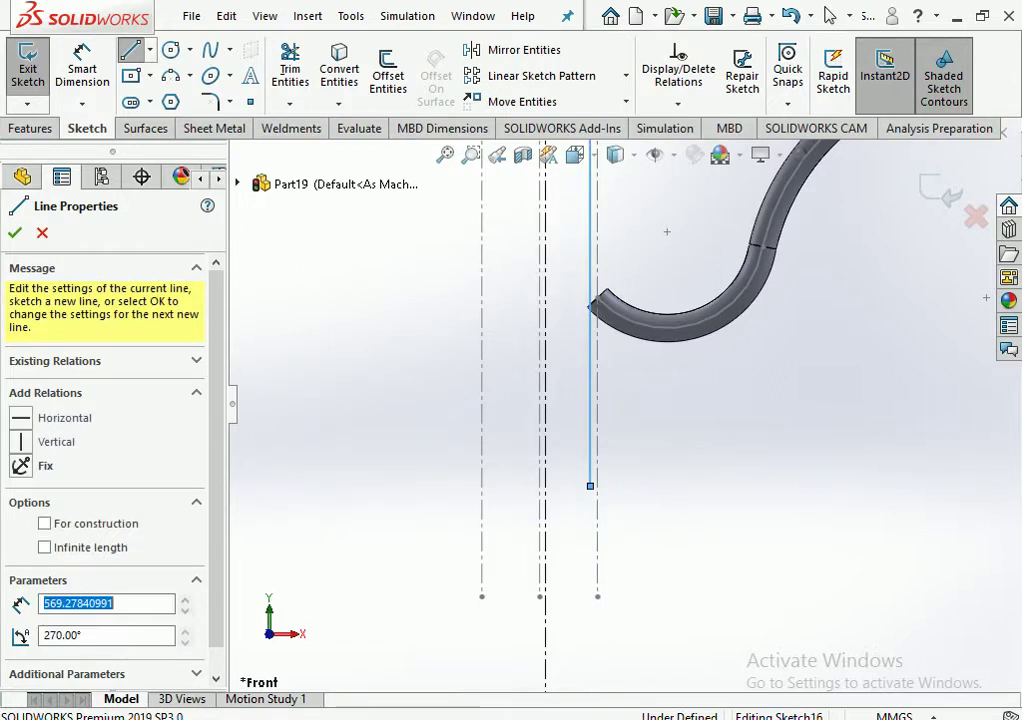
pyautogui.click(546, 486)
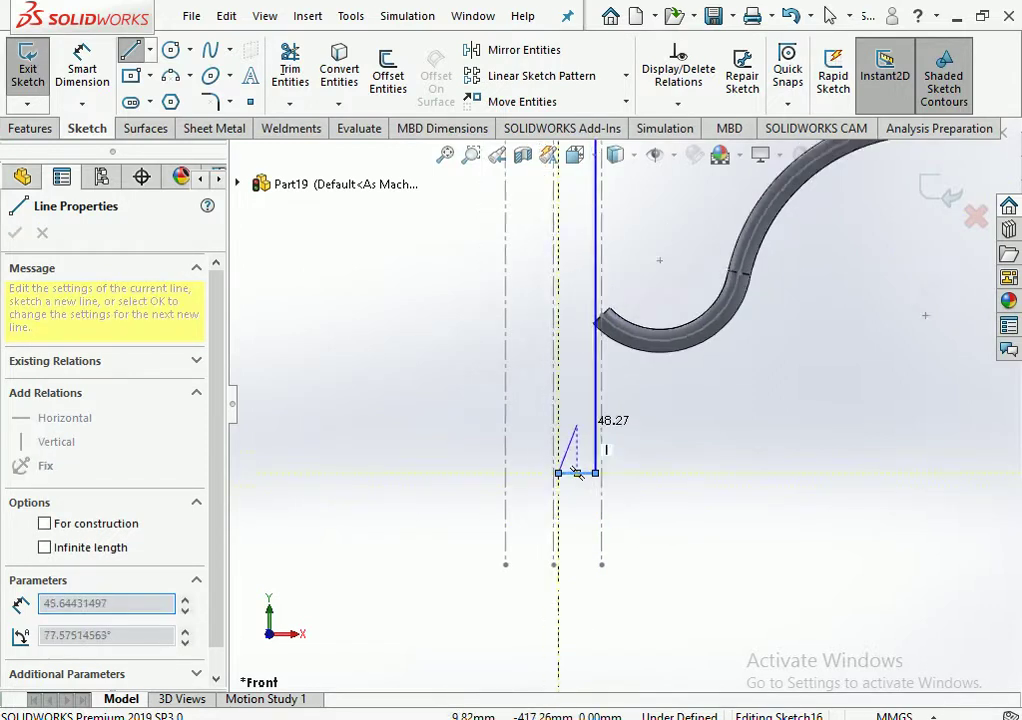
pyautogui.scroll(4, 610, 430)
pyautogui.click(830, 15)
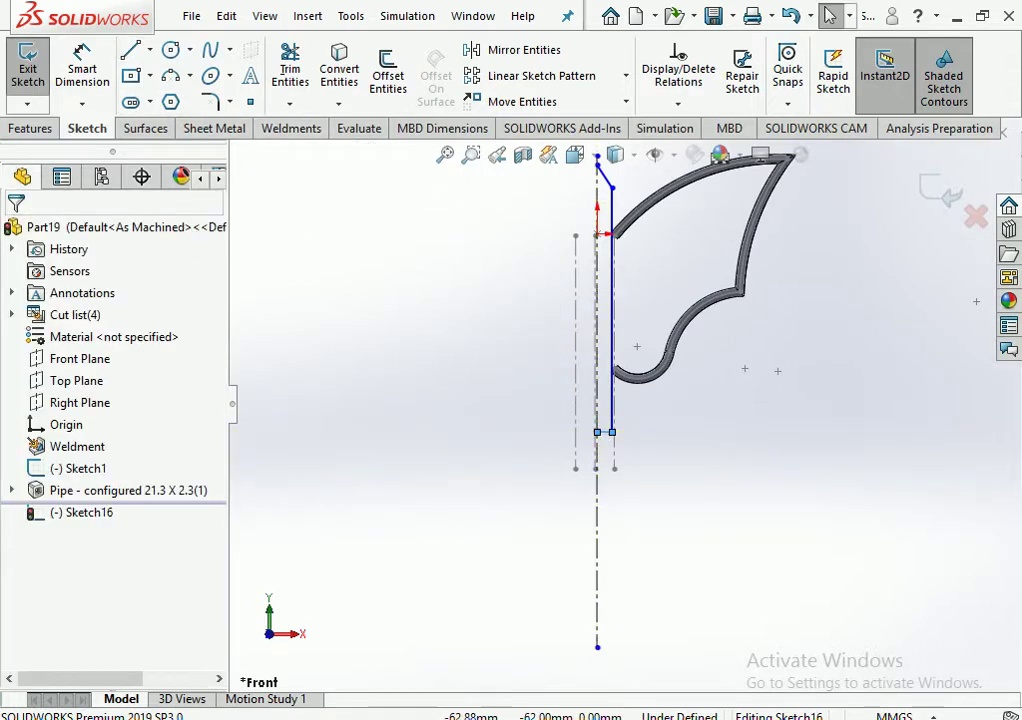
pyautogui.scroll(-4, 642, 181)
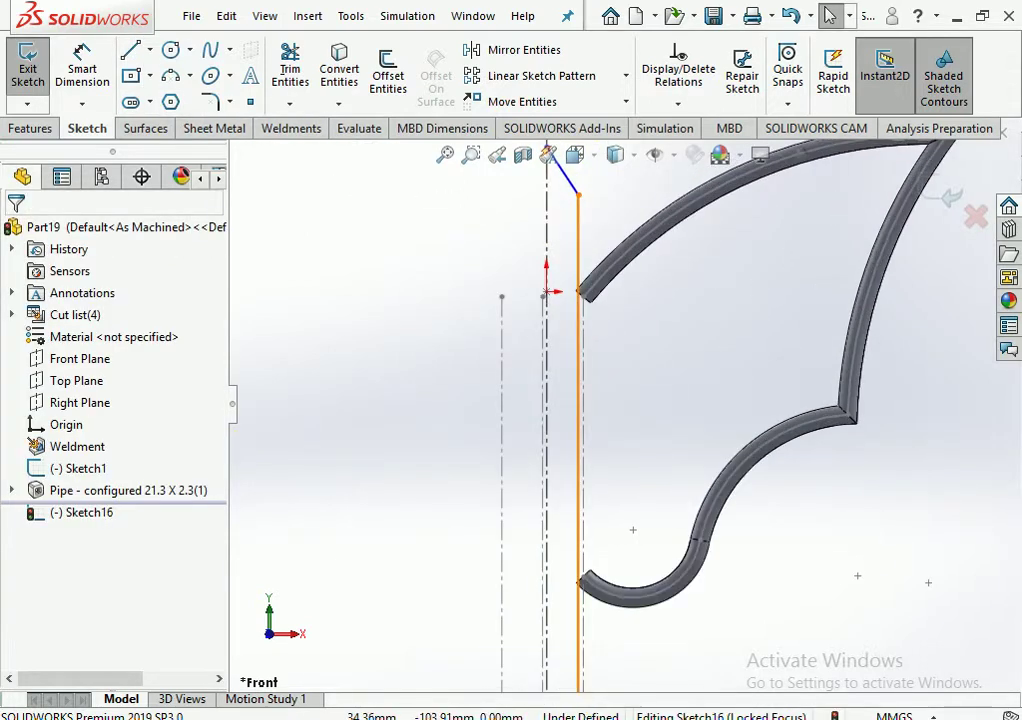
# Nudge the long vertical side line slightly to the right
pyautogui.click(580, 420)
pyautogui.moveTo(580, 420); pyautogui.dragTo(584, 420)
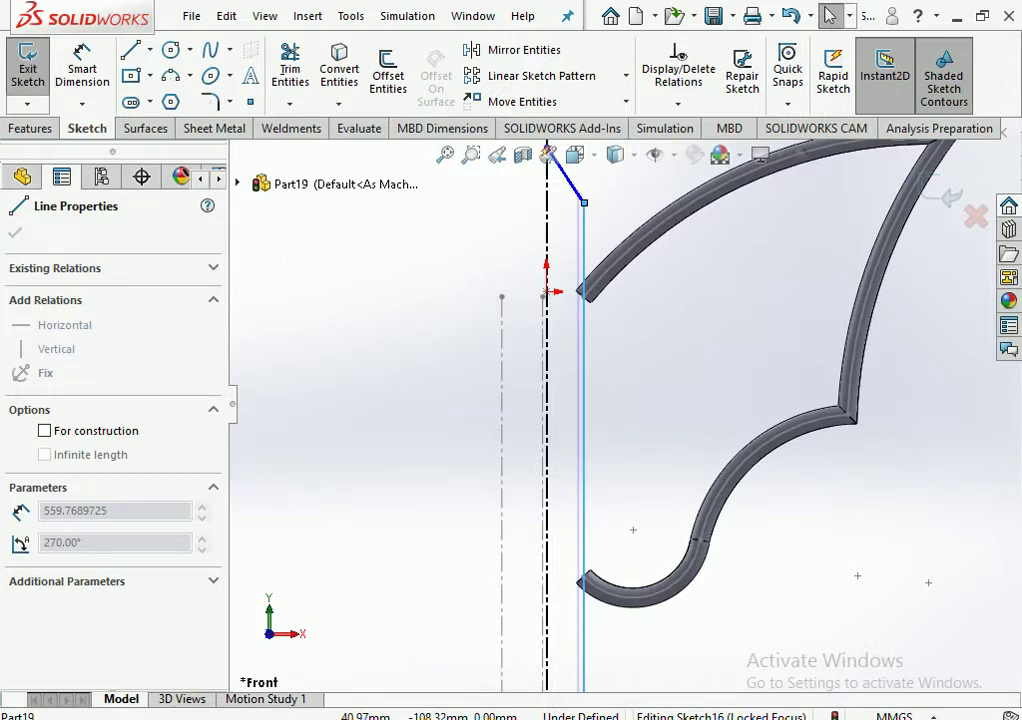
pyautogui.press('Escape')
pyautogui.scroll(3, 620, 400)
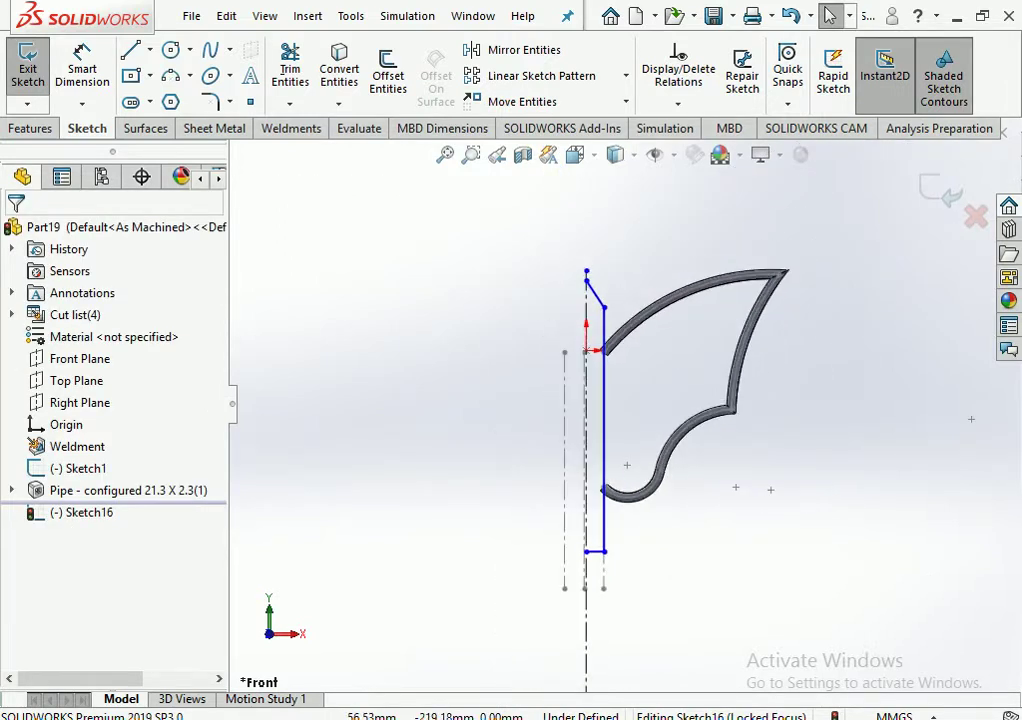
pyautogui.scroll(-3, 600, 300)
pyautogui.scroll(-3, 600, 300)
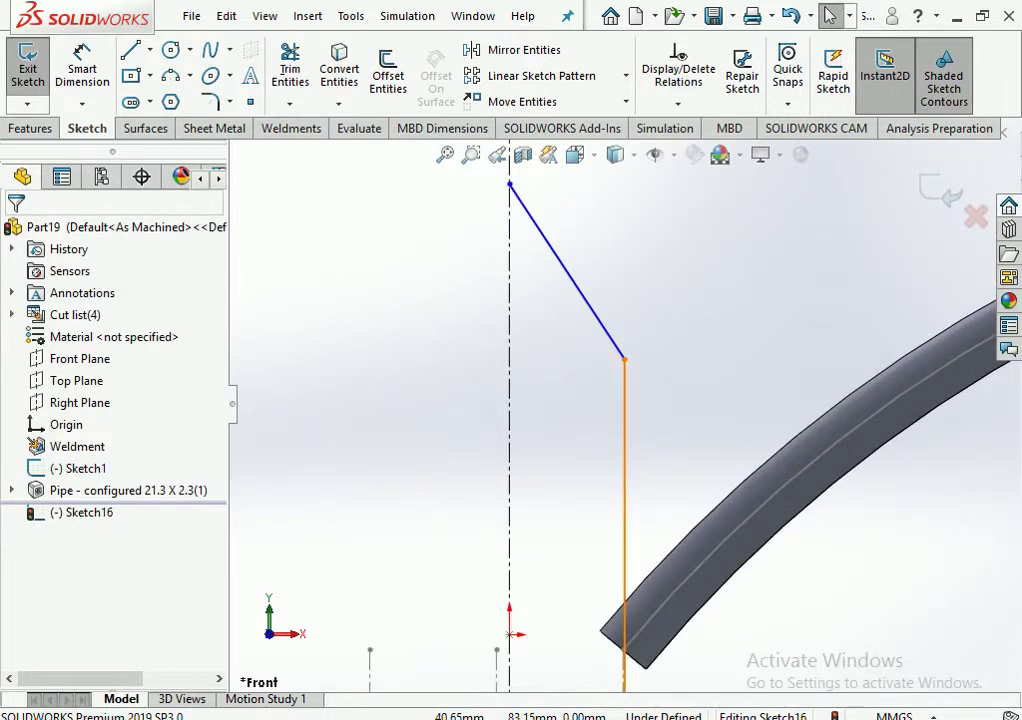
pyautogui.scroll(2, 623, 407)
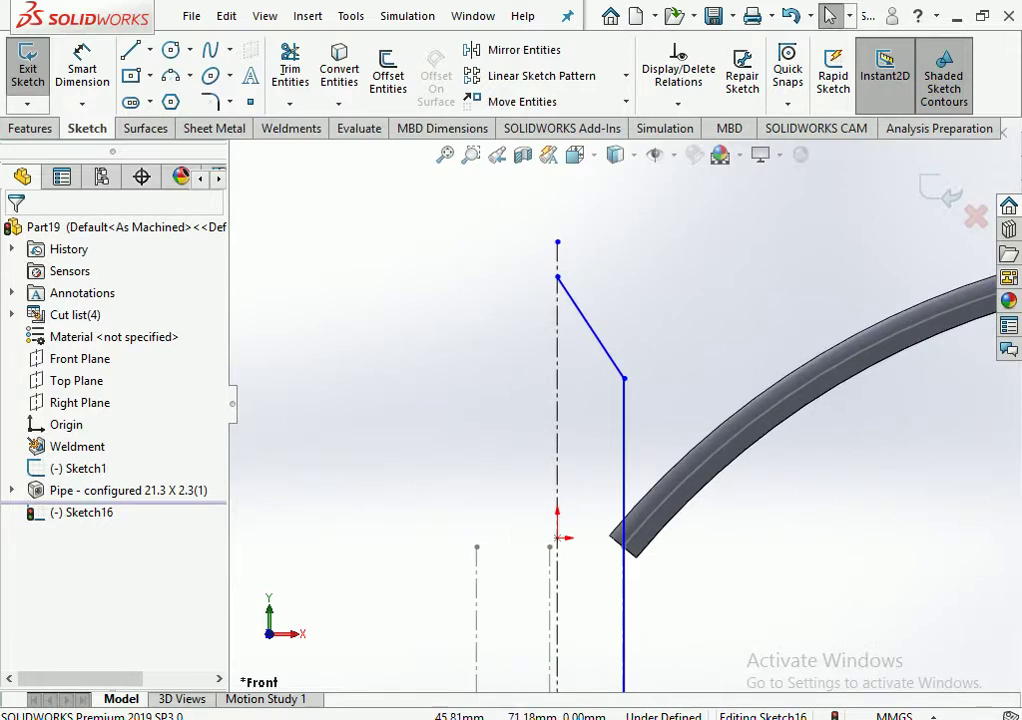
pyautogui.scroll(3, 615, 390)
pyautogui.scroll(2, 615, 390)
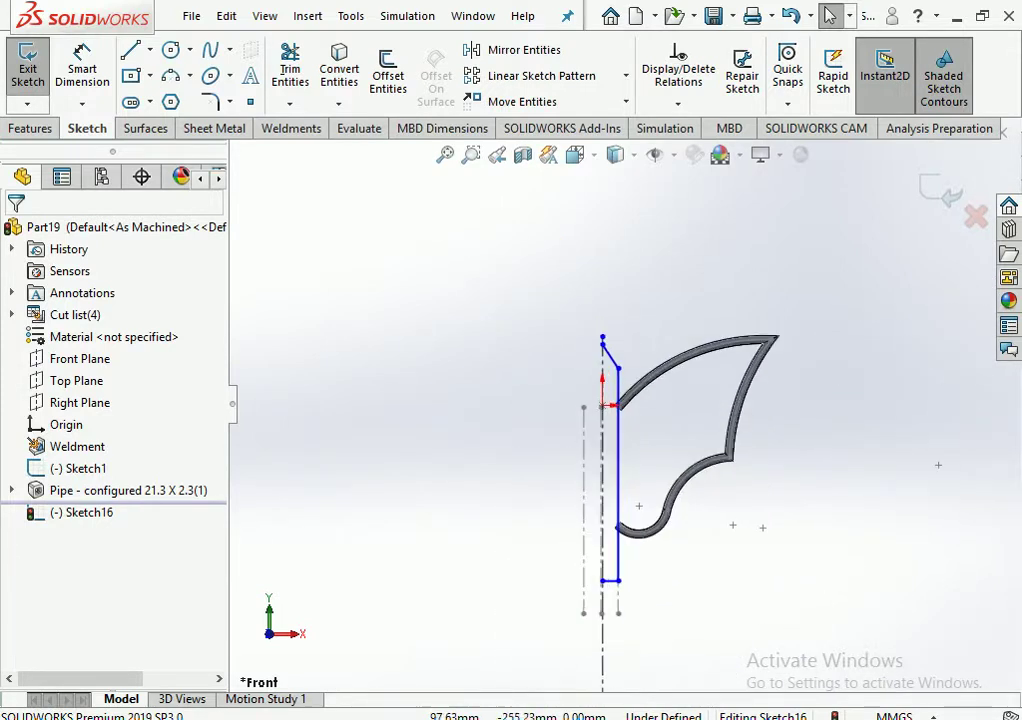
pyautogui.click(82, 68)
pyautogui.scroll(-2, 682, 526)
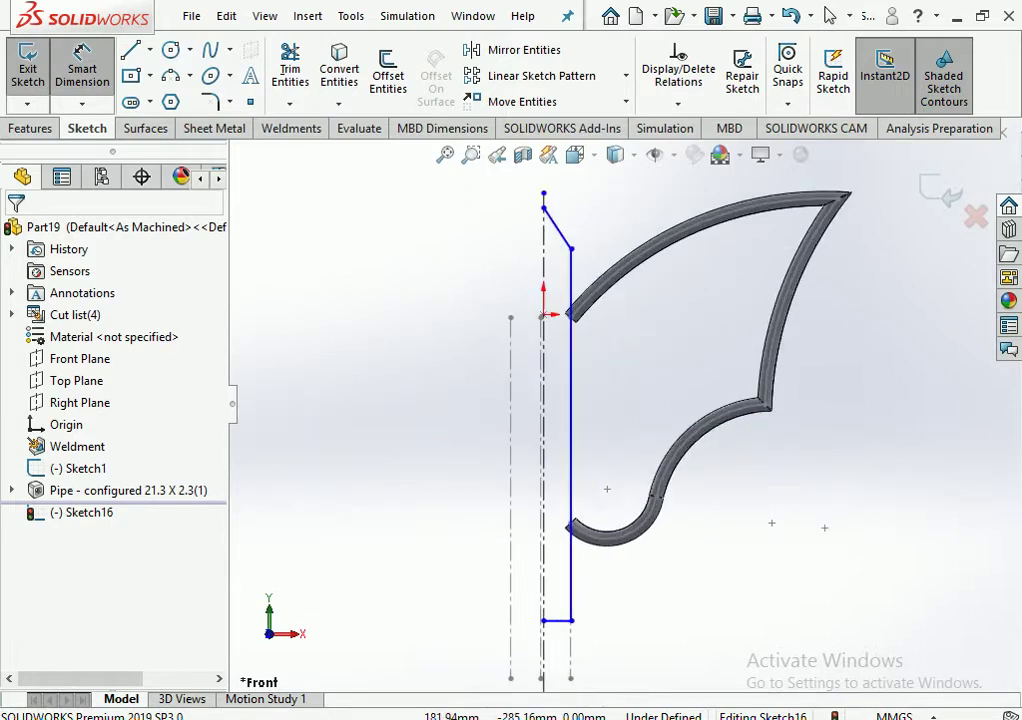
# Dimension the vertical side 45 mm from the centerline
pyautogui.click(543, 570)
pyautogui.click(571, 570)
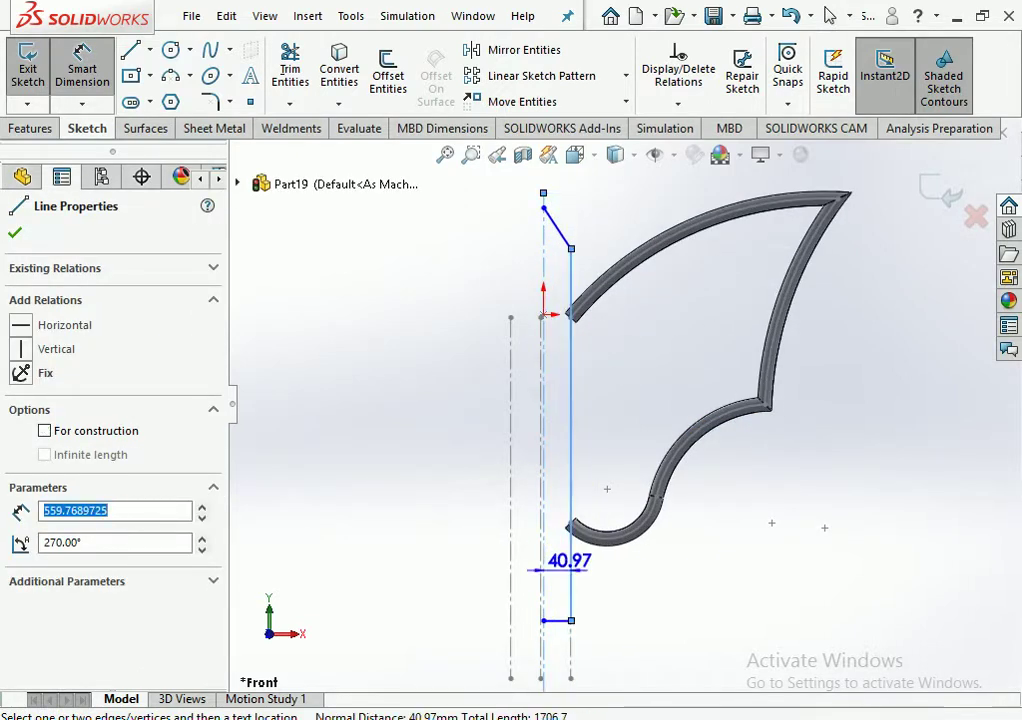
pyautogui.click(560, 632)
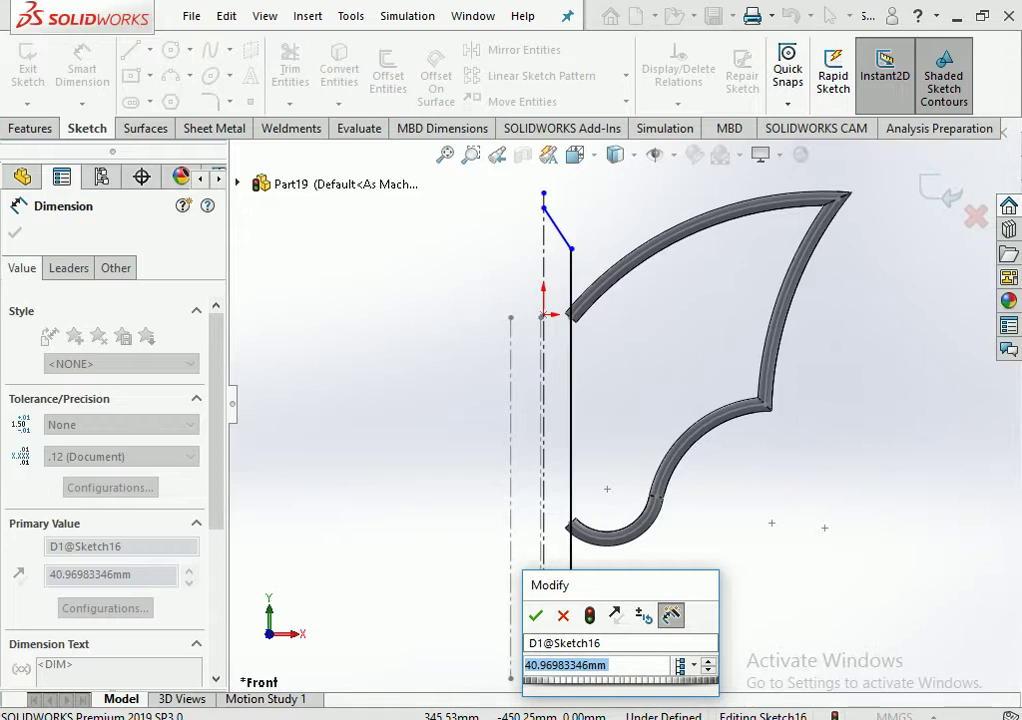
pyautogui.write('45')
pyautogui.press('Return')
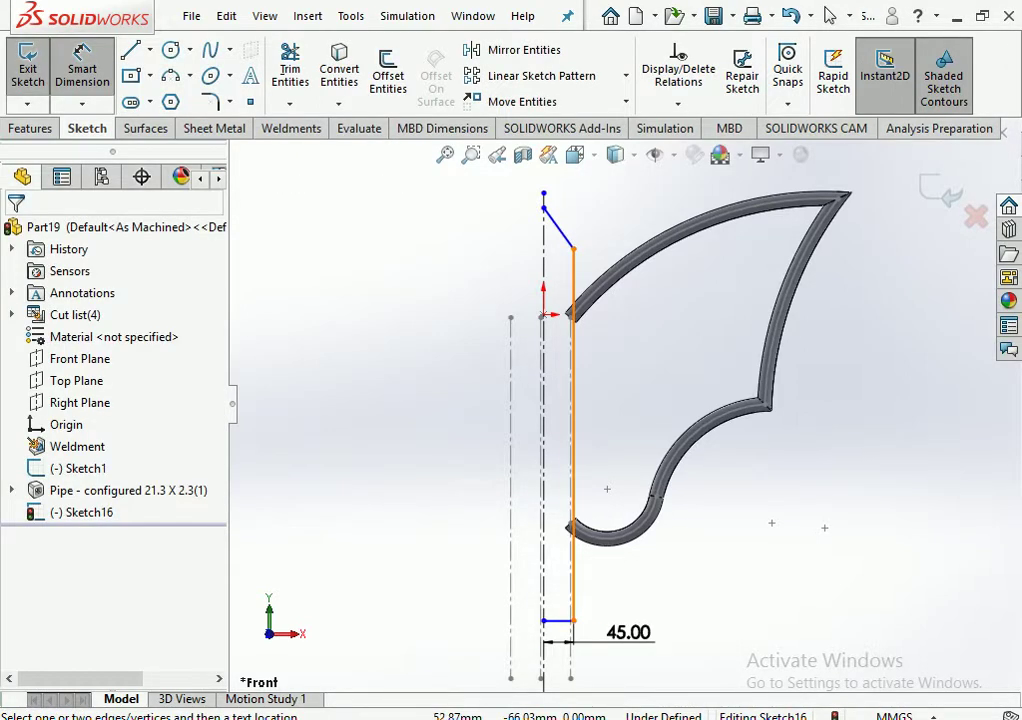
# Give the vertical side a 550 mm length dimension
pyautogui.click(573, 420)
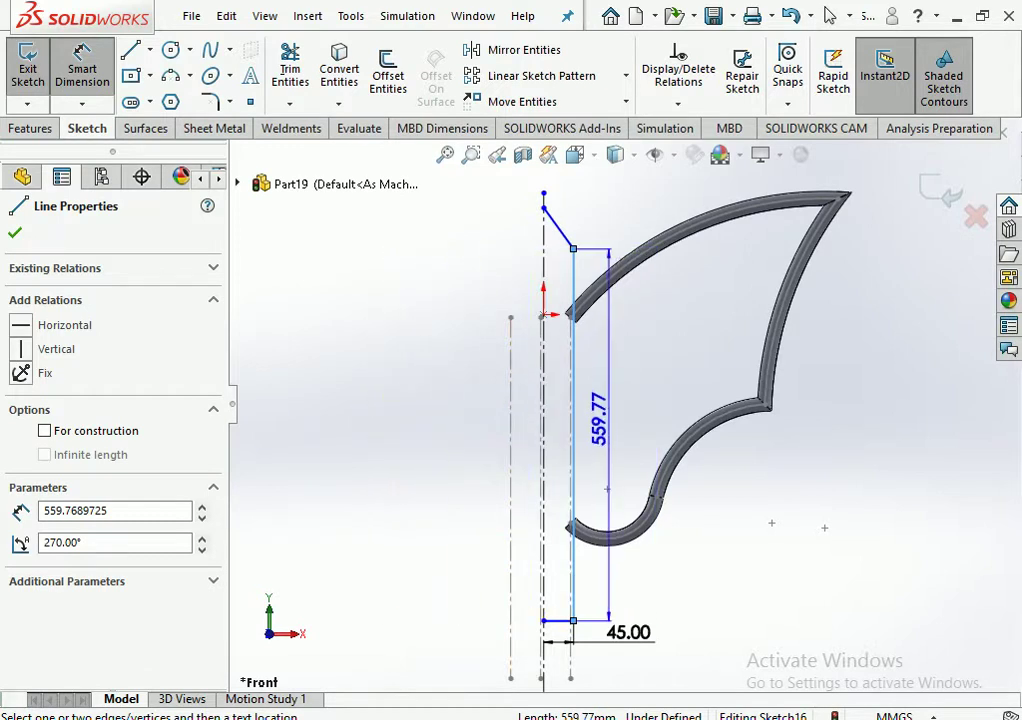
pyautogui.click(598, 420)
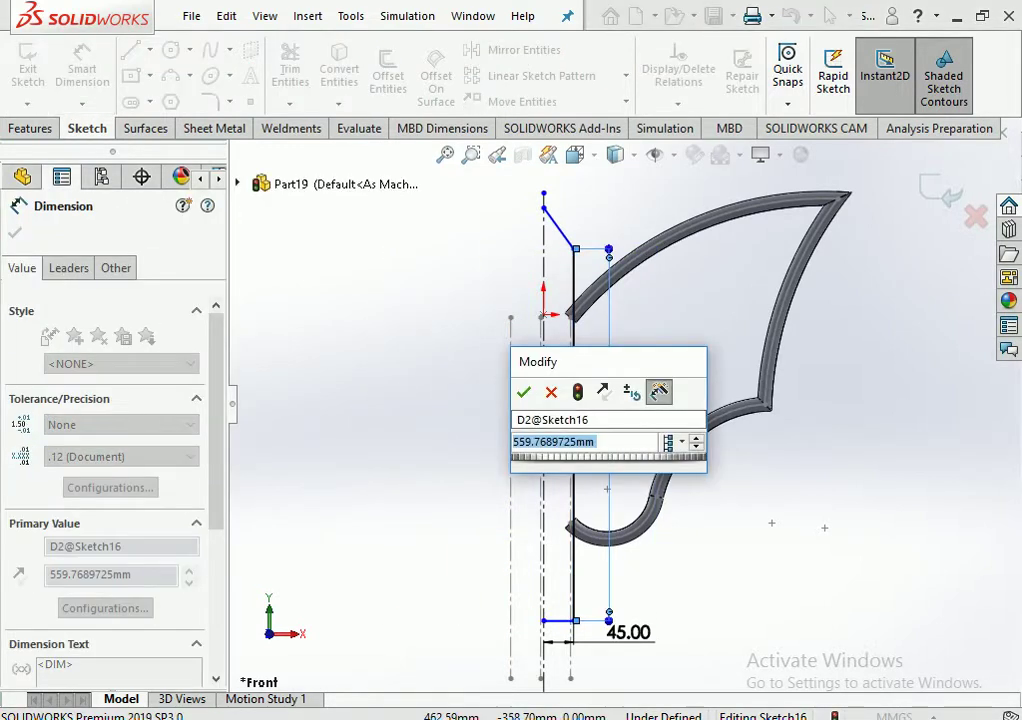
pyautogui.write('550')
pyautogui.press('Return')
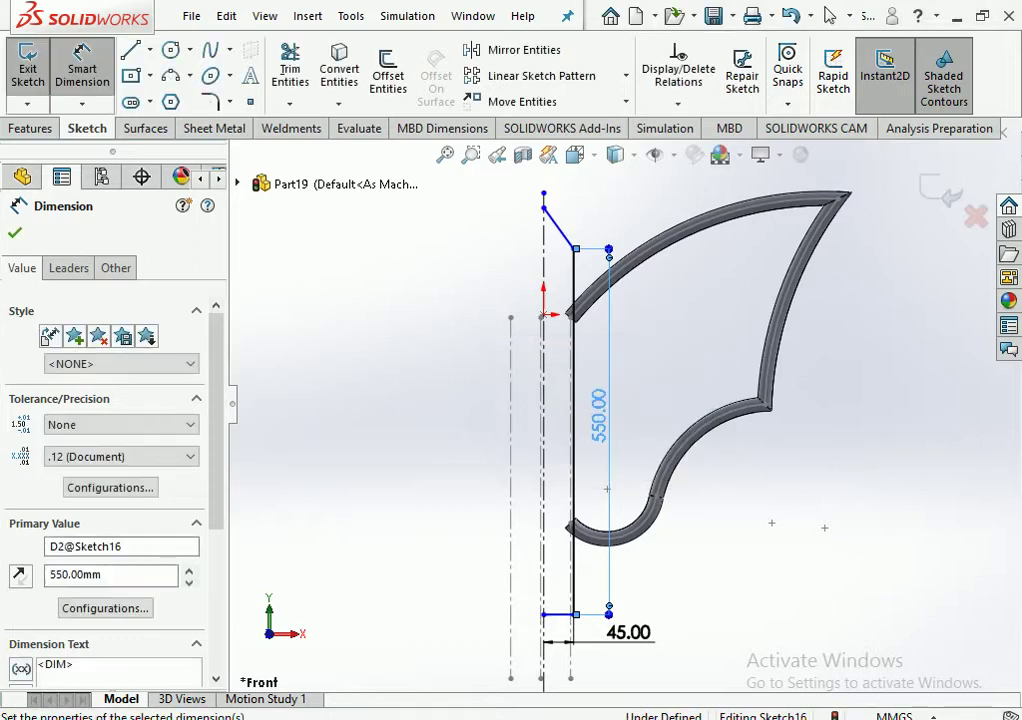
pyautogui.scroll(1, 627, 409)
pyautogui.press('Escape')
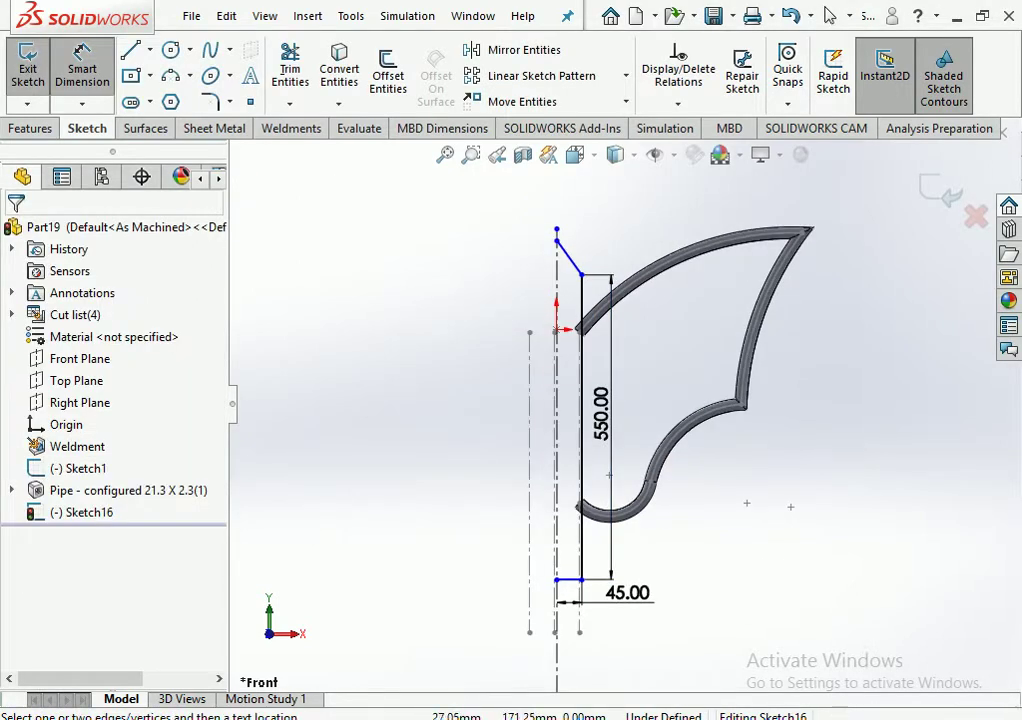
pyautogui.click(30, 128)
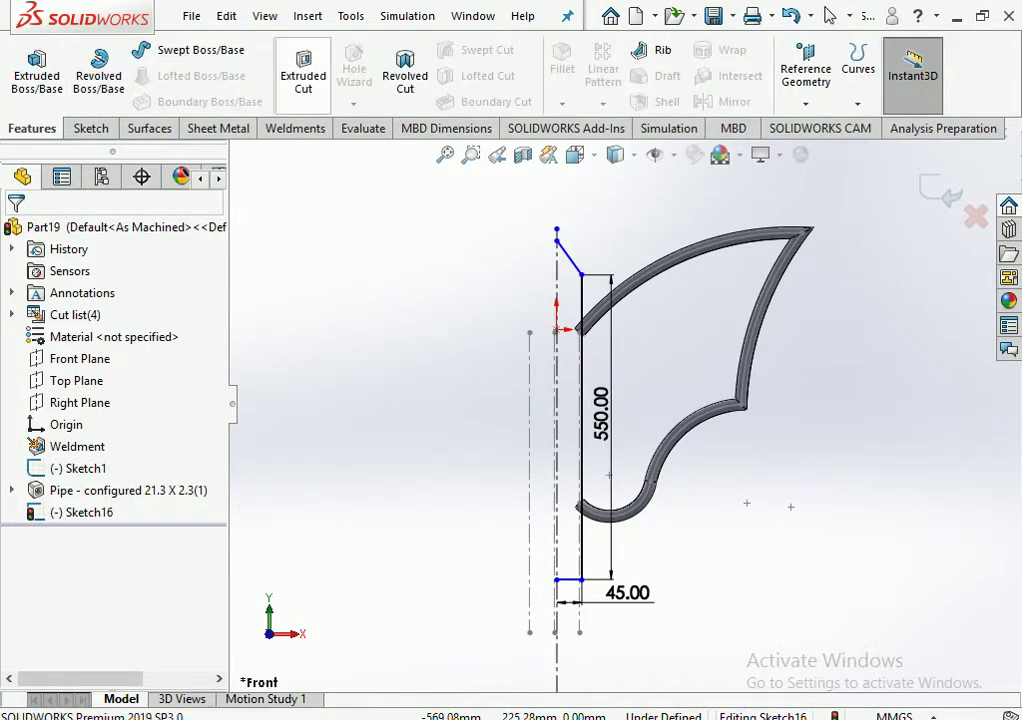
# Revolve Sketch16 a full 360° into a solid pointed-top pole, closing the sketch when prompted
pyautogui.click(98, 70)
pyautogui.click(557, 380)
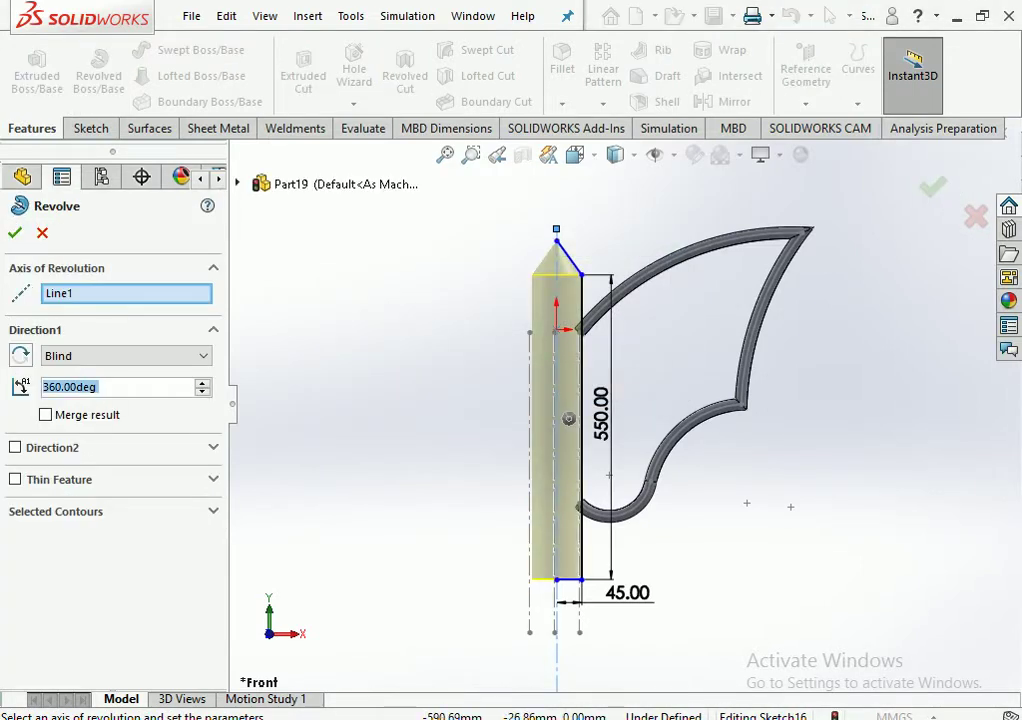
pyautogui.click(15, 233)
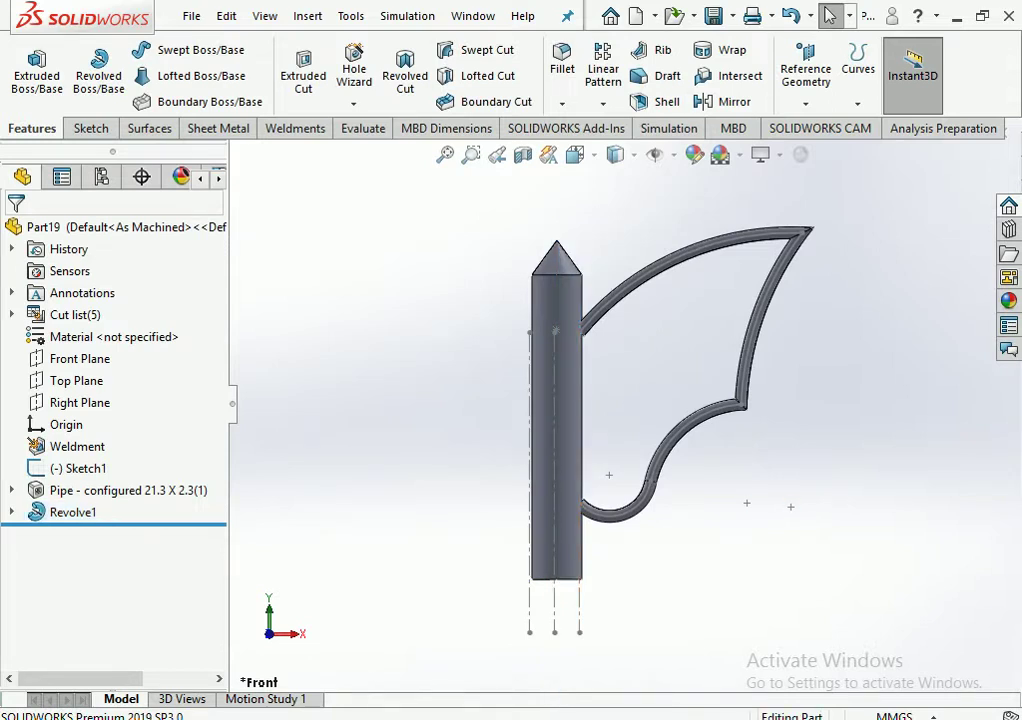
# Hide the Sketch1 lines
pyautogui.rightClick(577, 420)
pyautogui.rightClick(556, 390)
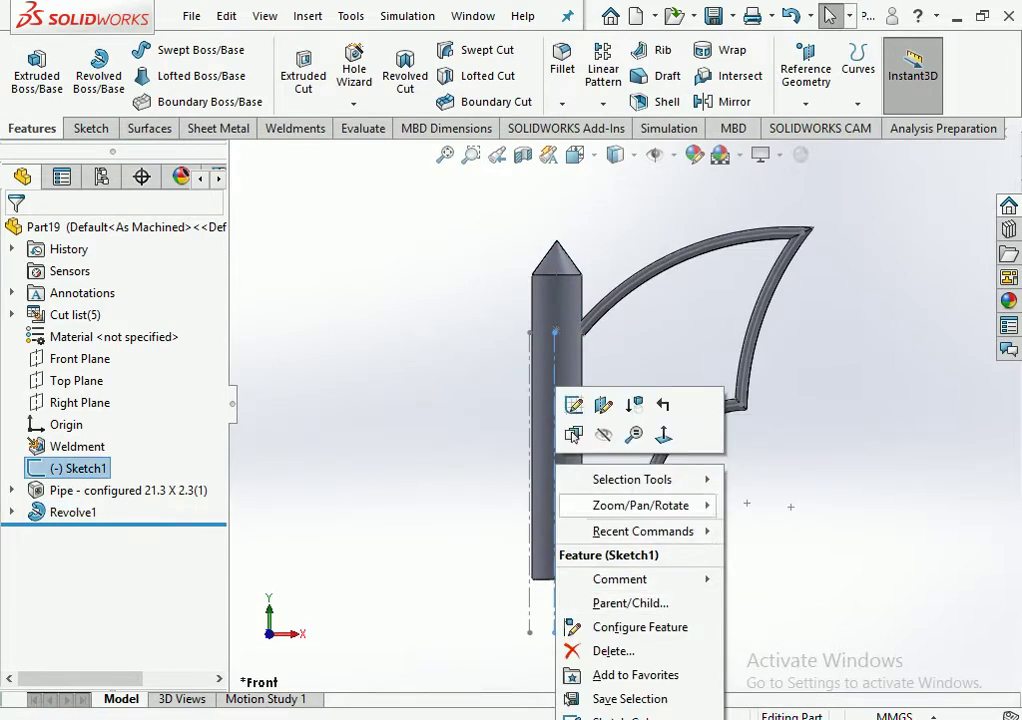
pyautogui.click(603, 434)
# Tilt the model to a slight 3D view and start Sketch17 on the Front Plane
pyautogui.moveTo(603, 434); pyautogui.dragTo(585, 398, button='middle')
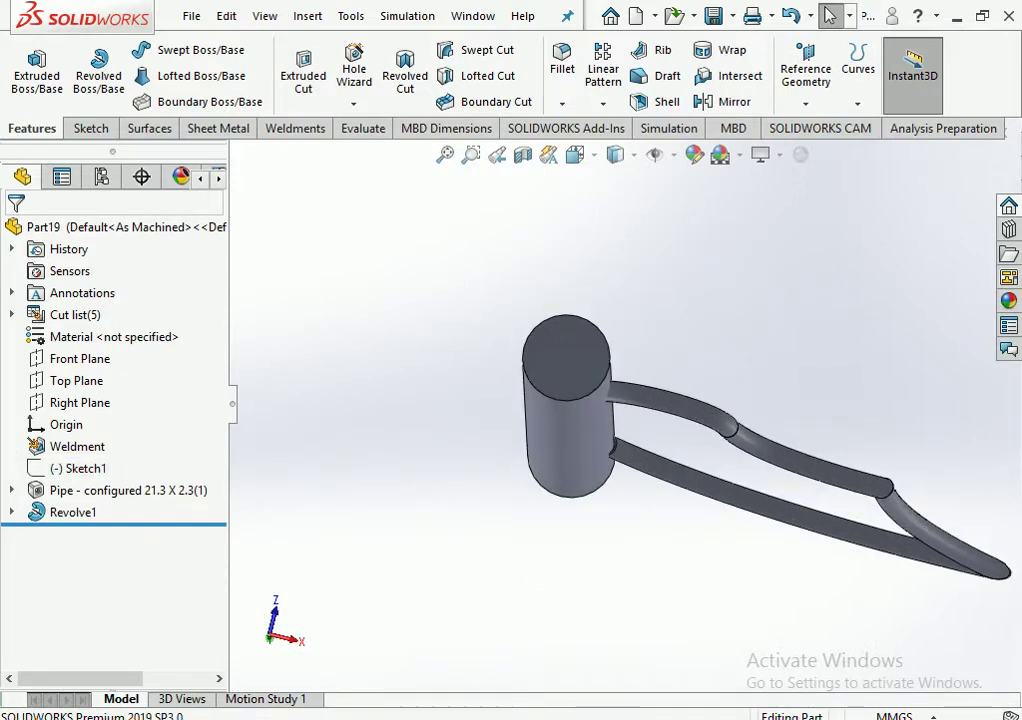
pyautogui.hotkey('ctrl', '1')
pyautogui.moveTo(585, 398); pyautogui.dragTo(700, 330, button='middle')
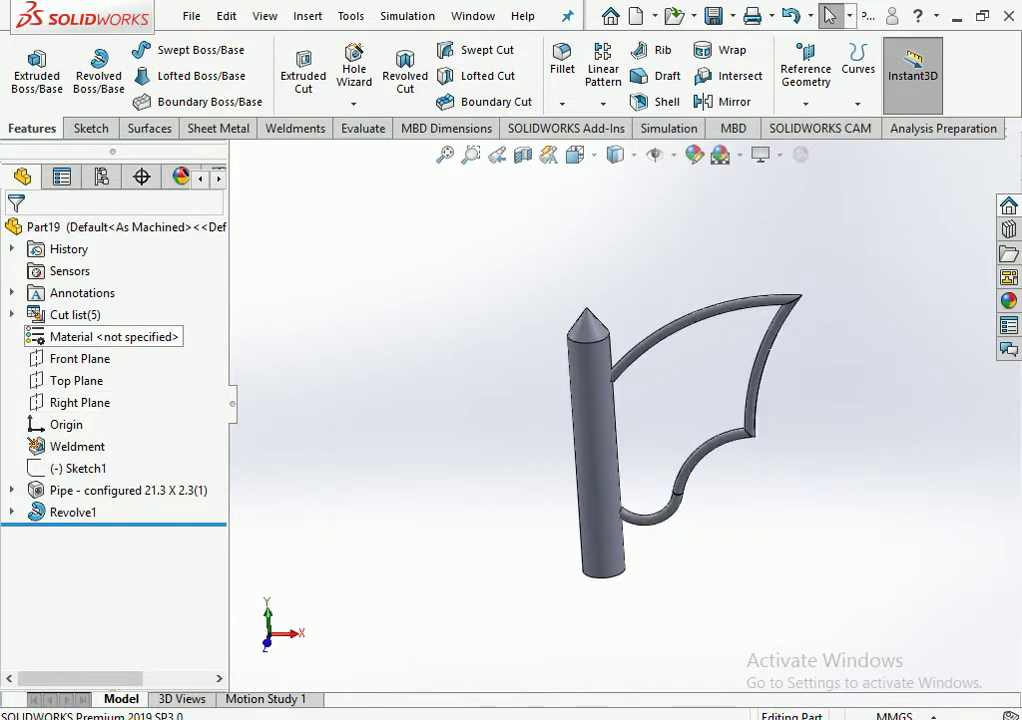
pyautogui.click(80, 358)
pyautogui.click(78, 336)
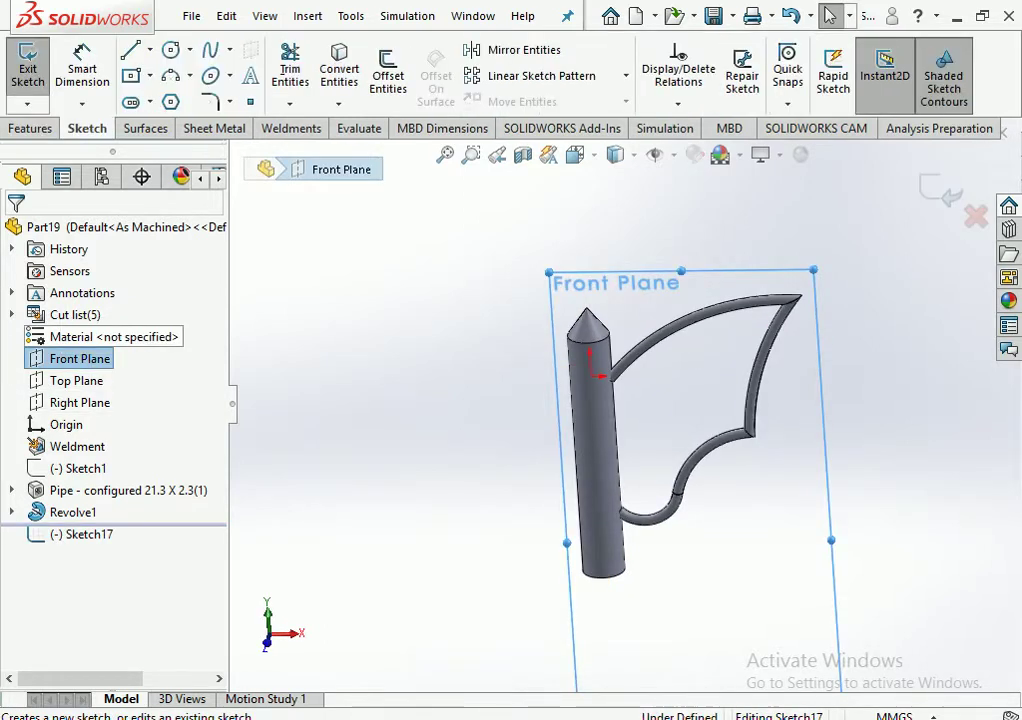
# View the Front Plane Normal To, zoom out, and select Sketch17 and Sketch1 in the tree
pyautogui.click(575, 154)
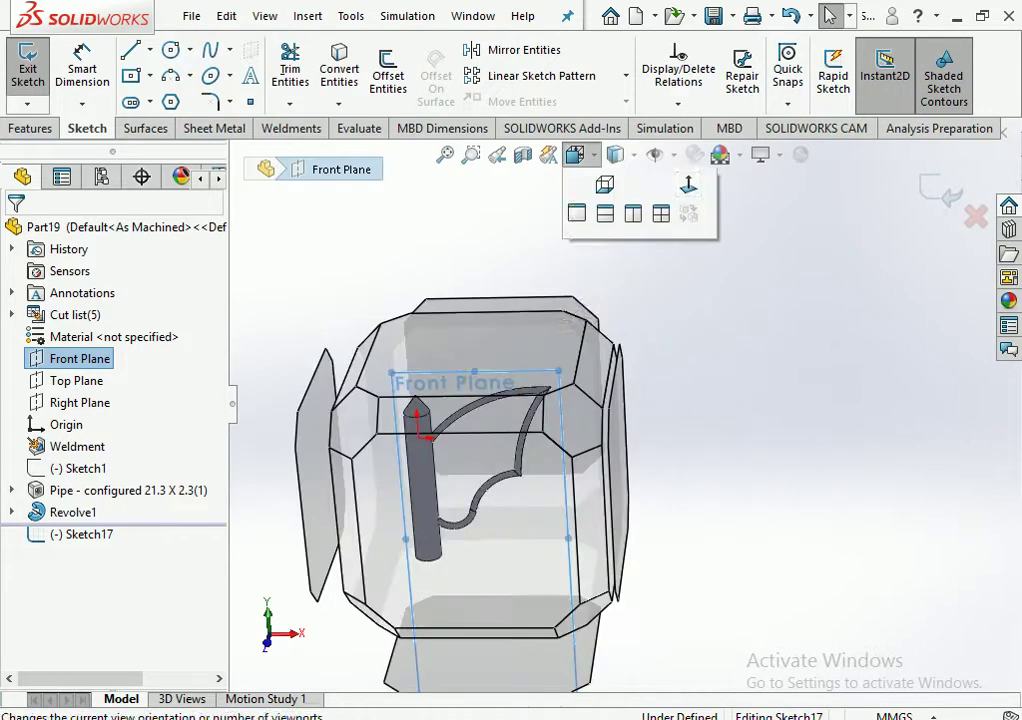
pyautogui.click(687, 251)
pyautogui.scroll(3, 620, 400)
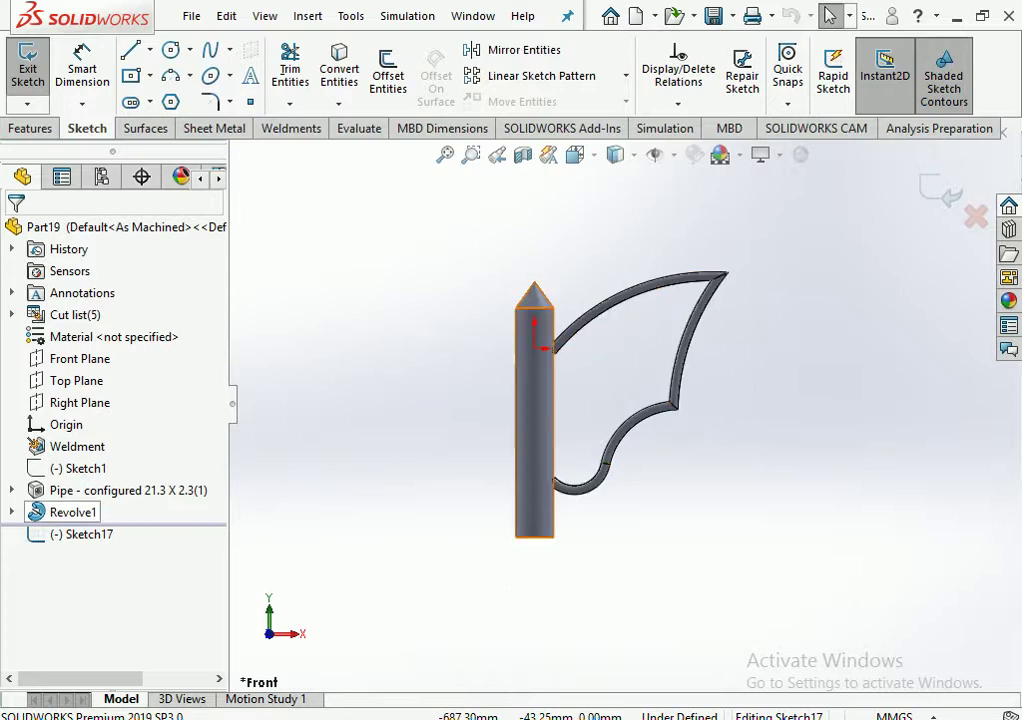
pyautogui.click(85, 534)
pyautogui.click(78, 468)
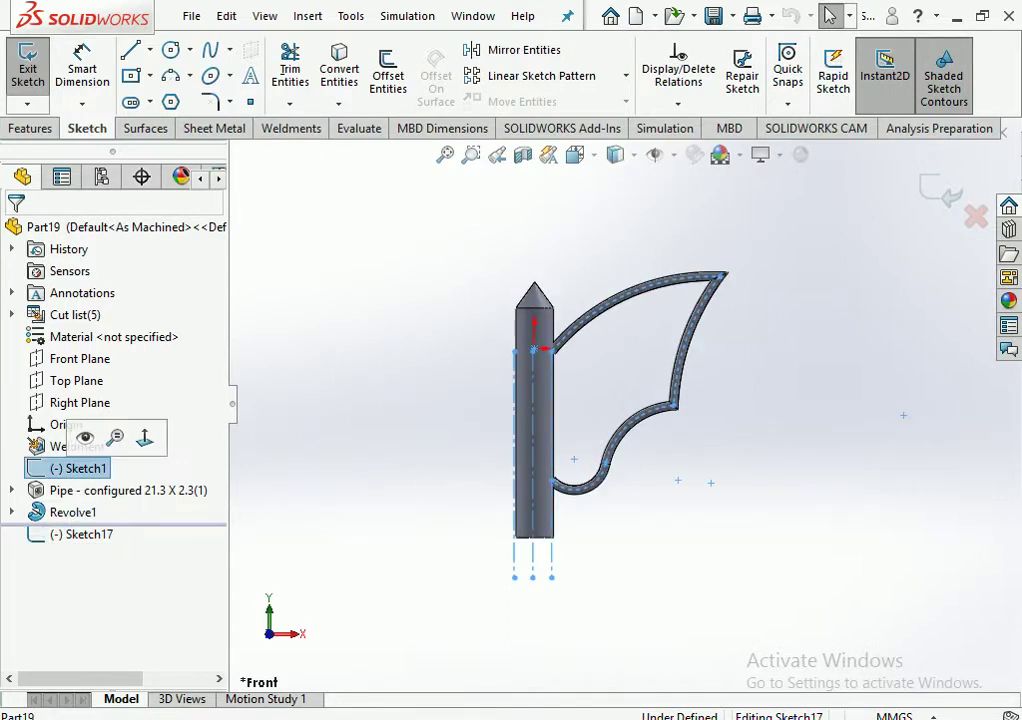
pyautogui.press('Escape')
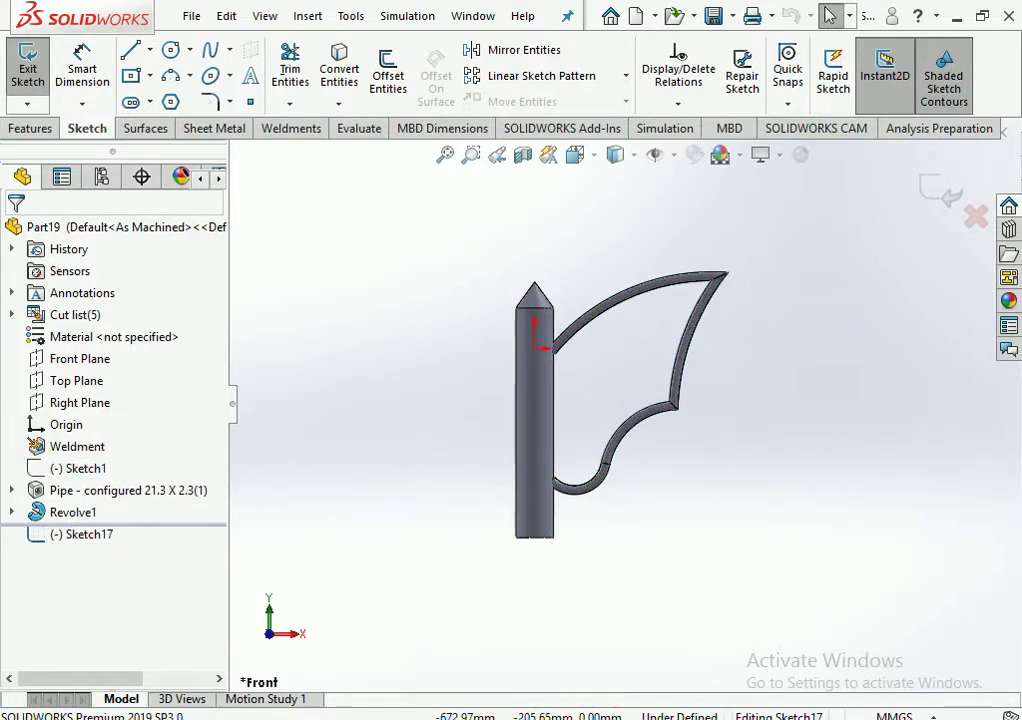
# Exit the empty Sketch17 and open Sketch1 for editing
pyautogui.rightClick(78, 468)
pyautogui.press('Escape')
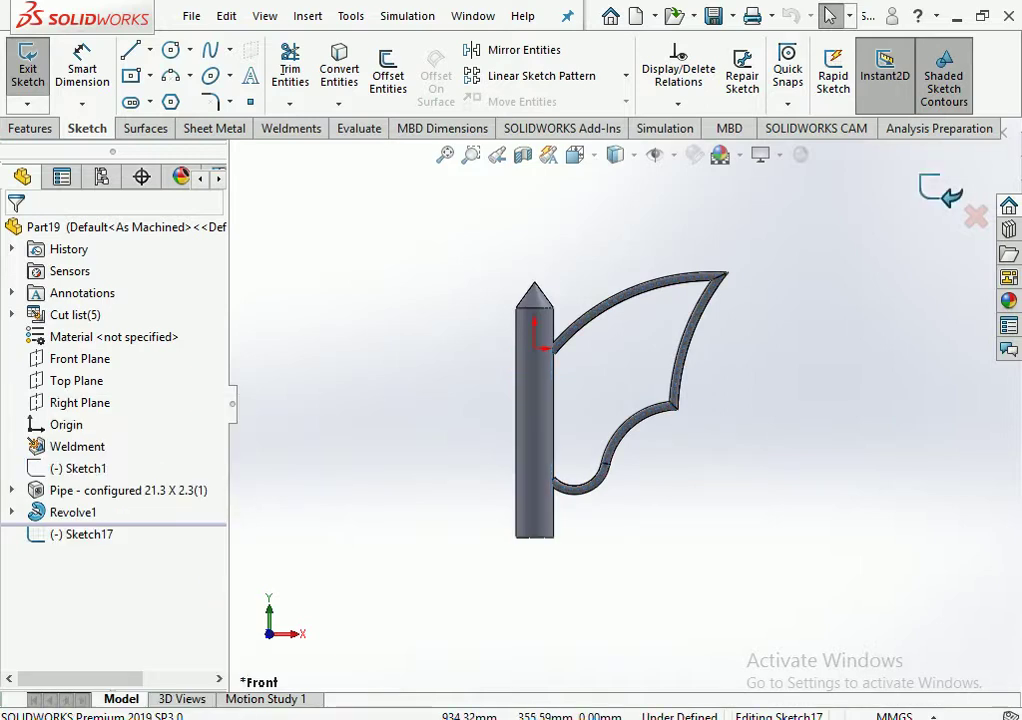
pyautogui.click(940, 192)
pyautogui.click(78, 468)
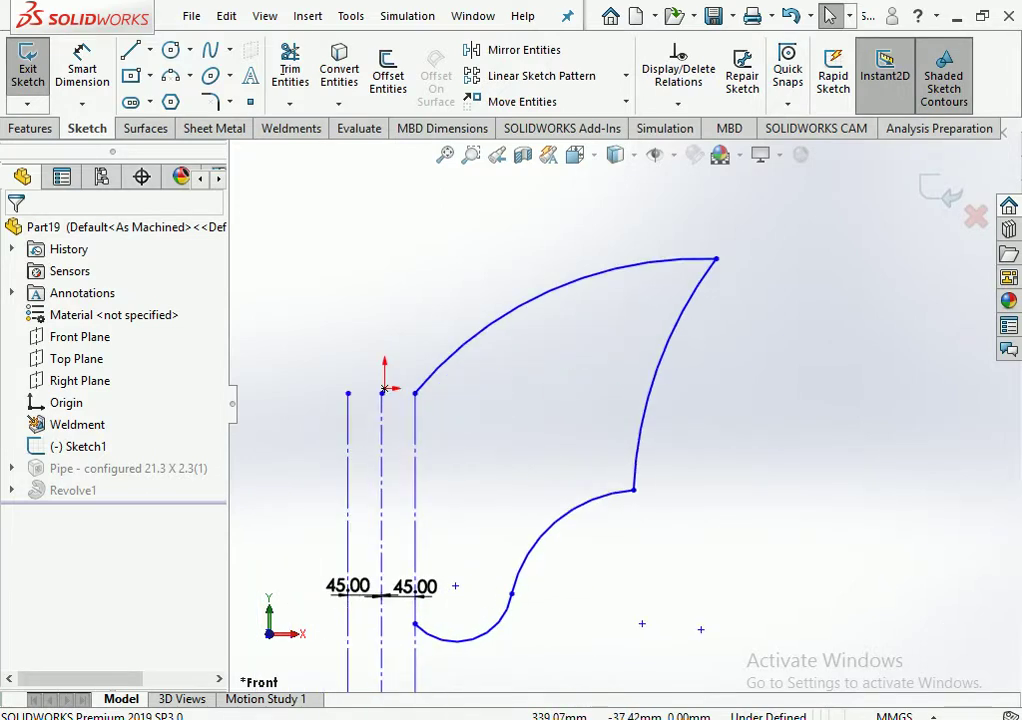
# Drag the arm's top tip further right, adjust the middle and lower spline points, then rebuild
pyautogui.scroll(2, 628, 405)
pyautogui.moveTo(687, 302)
pyautogui.mouseDown()
pyautogui.moveTo(768, 293)
pyautogui.moveTo(764, 305)
pyautogui.mouseUp()
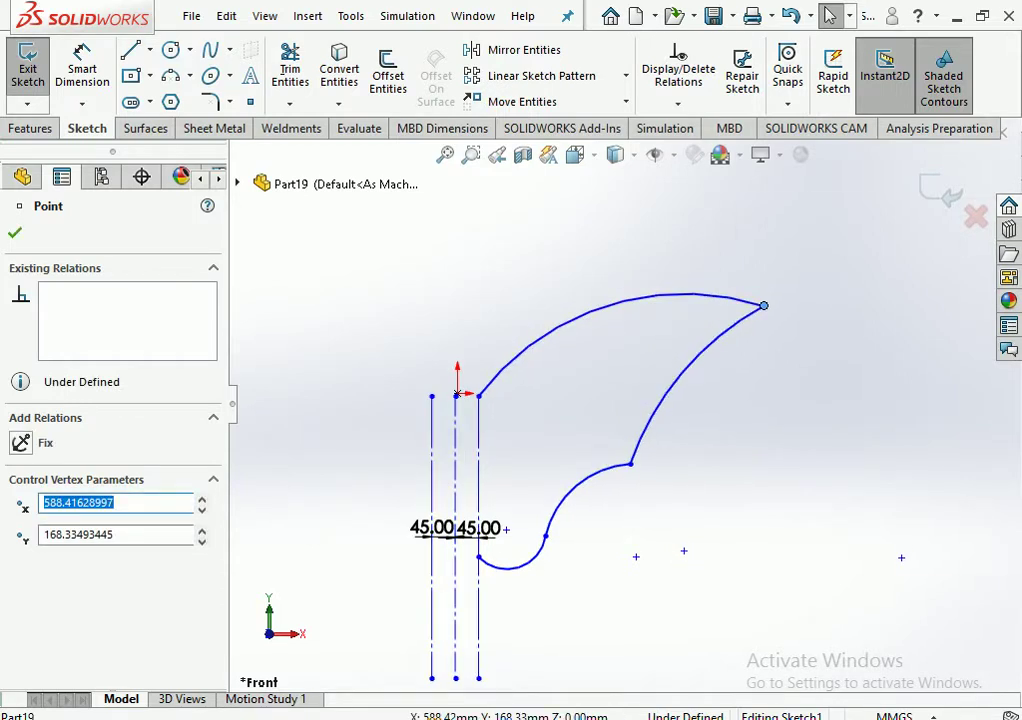
pyautogui.moveTo(630, 464); pyautogui.dragTo(684, 449)
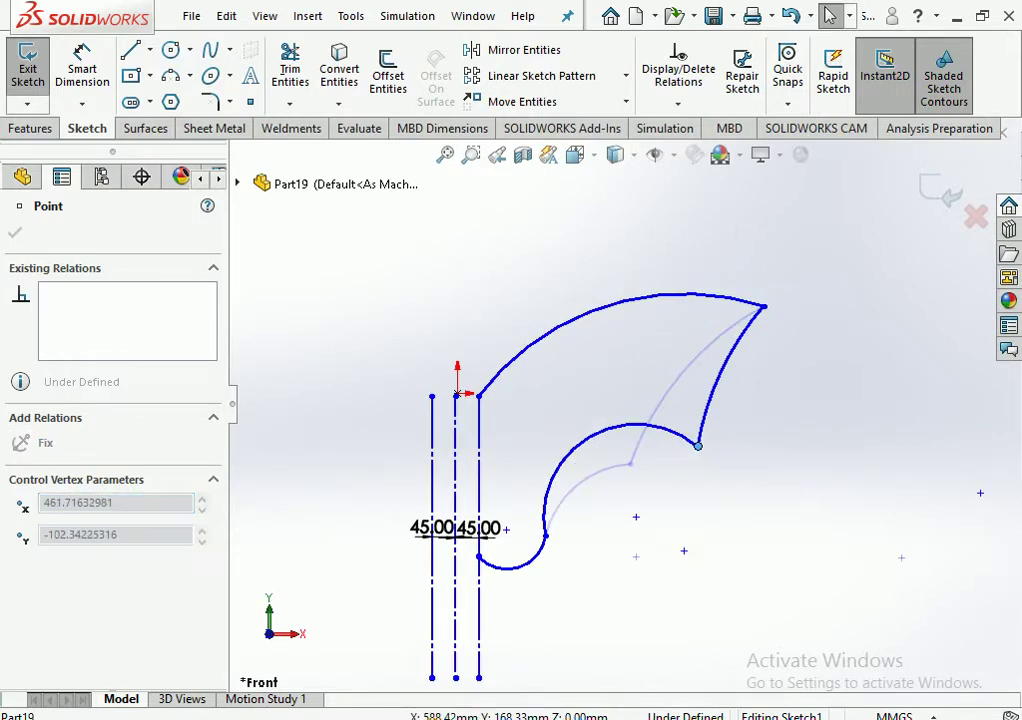
pyautogui.click(719, 471)
pyautogui.moveTo(545, 536); pyautogui.dragTo(544, 528)
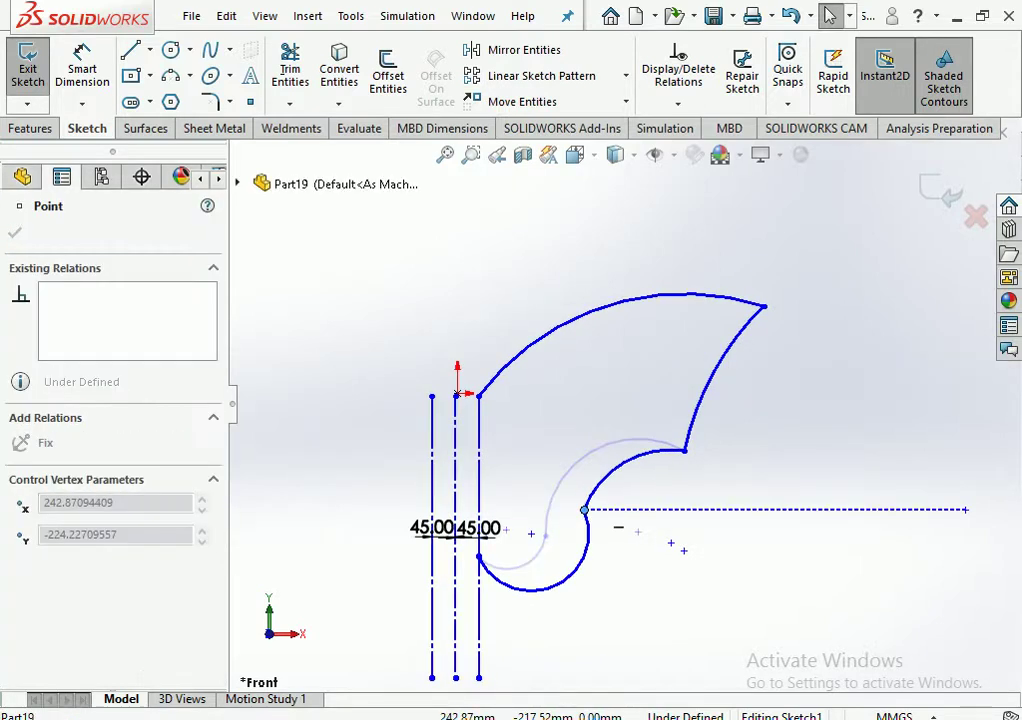
pyautogui.click(578, 551)
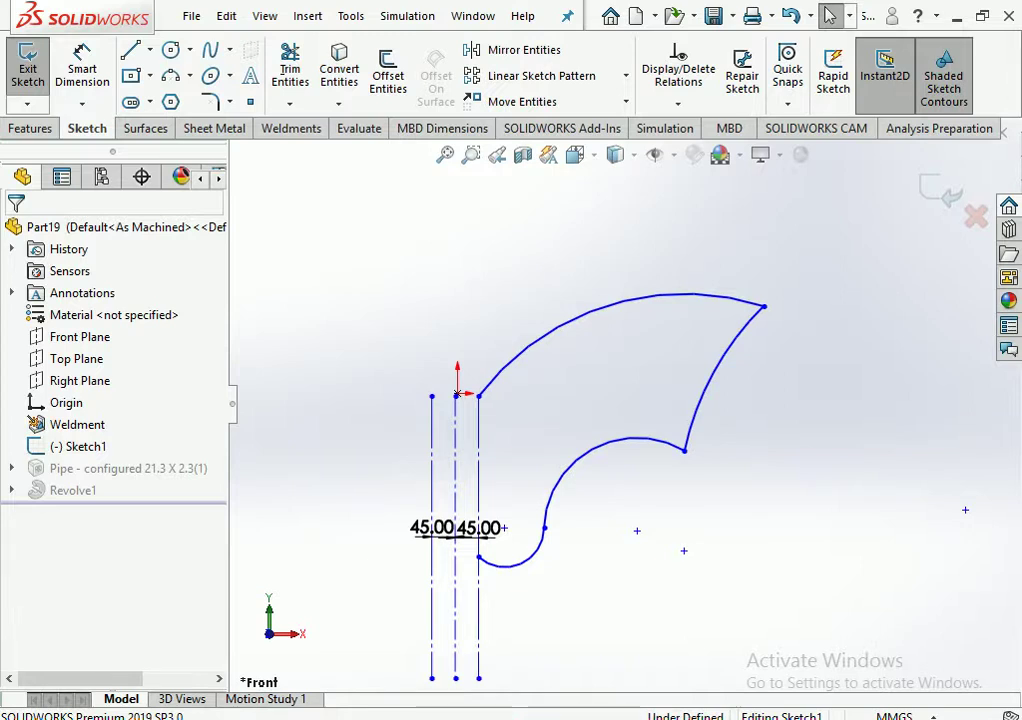
pyautogui.moveTo(683, 450); pyautogui.dragTo(693, 450)
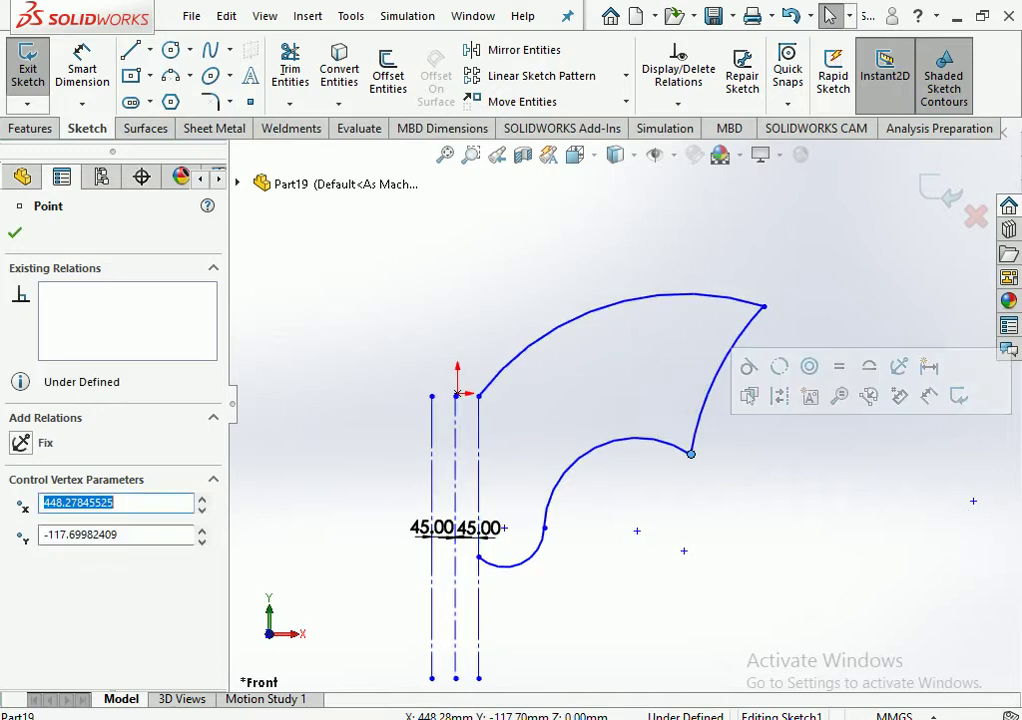
pyautogui.click(973, 501)
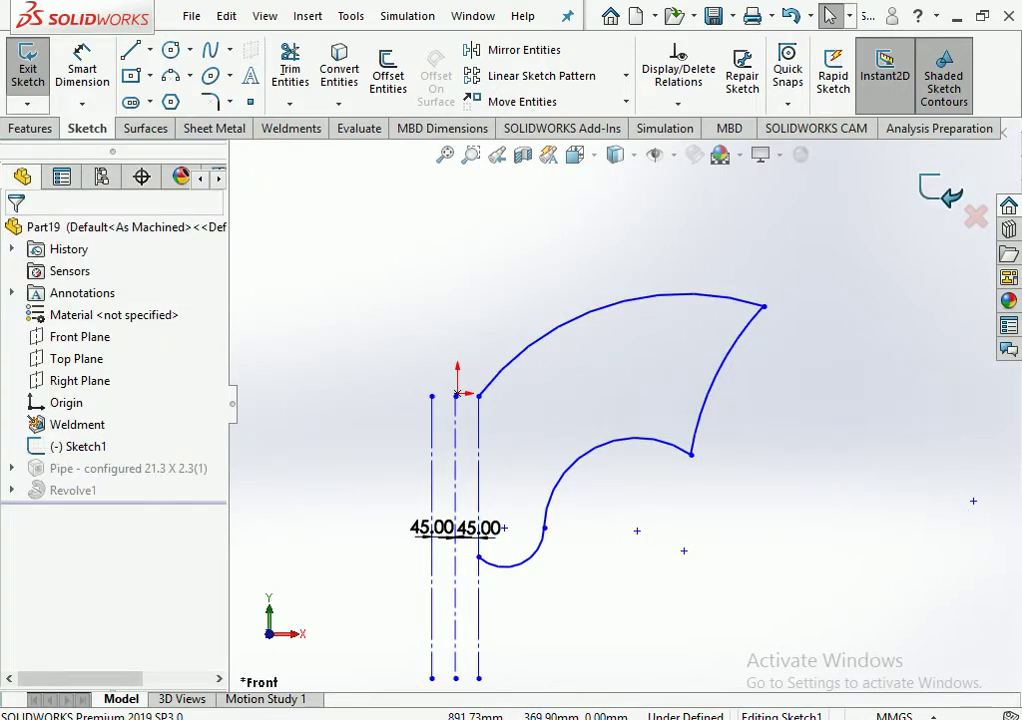
pyautogui.hotkey('ctrl', 'b')
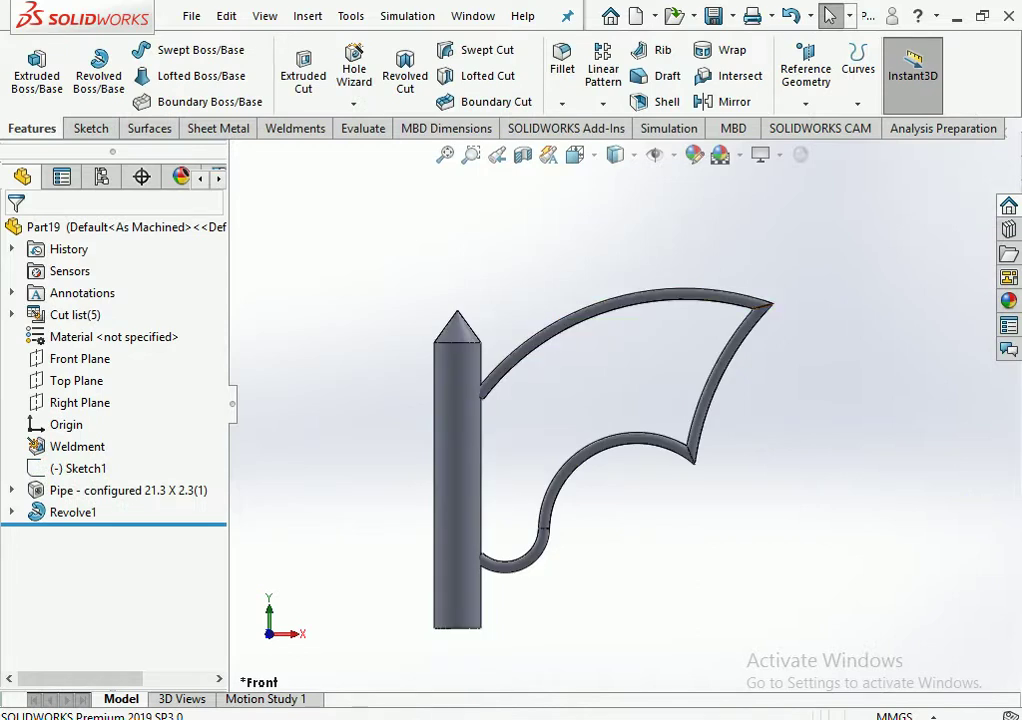
# Resize the arm's Pipe feature from 21.3 x 2.3 to 26.9 x 3.2
pyautogui.click(128, 490)
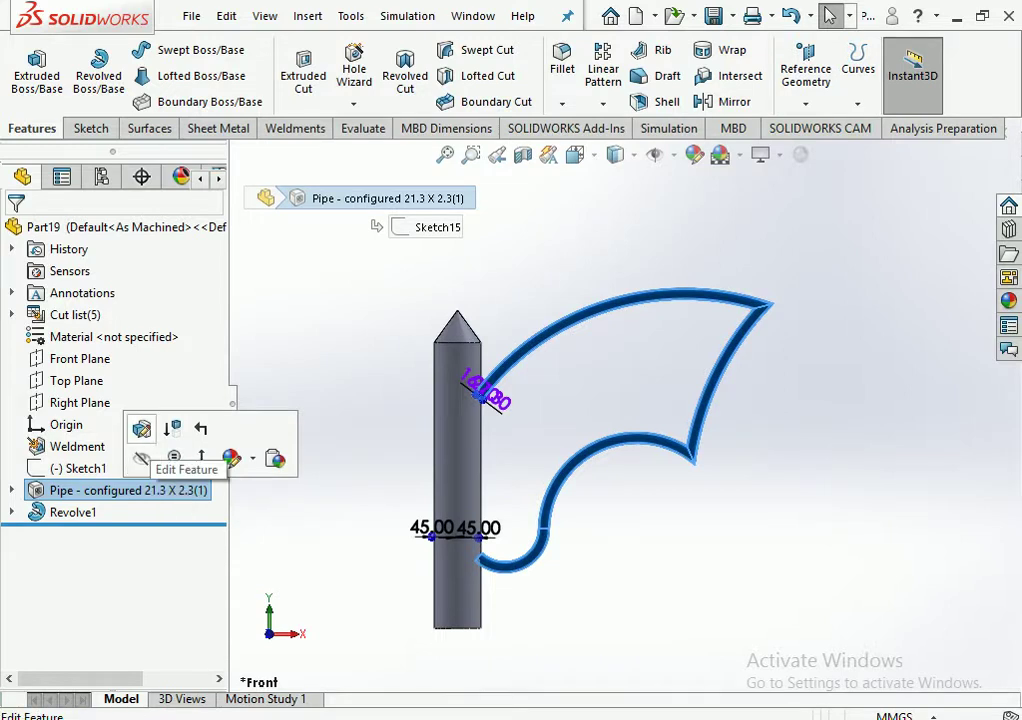
pyautogui.click(141, 430)
pyautogui.click(104, 475)
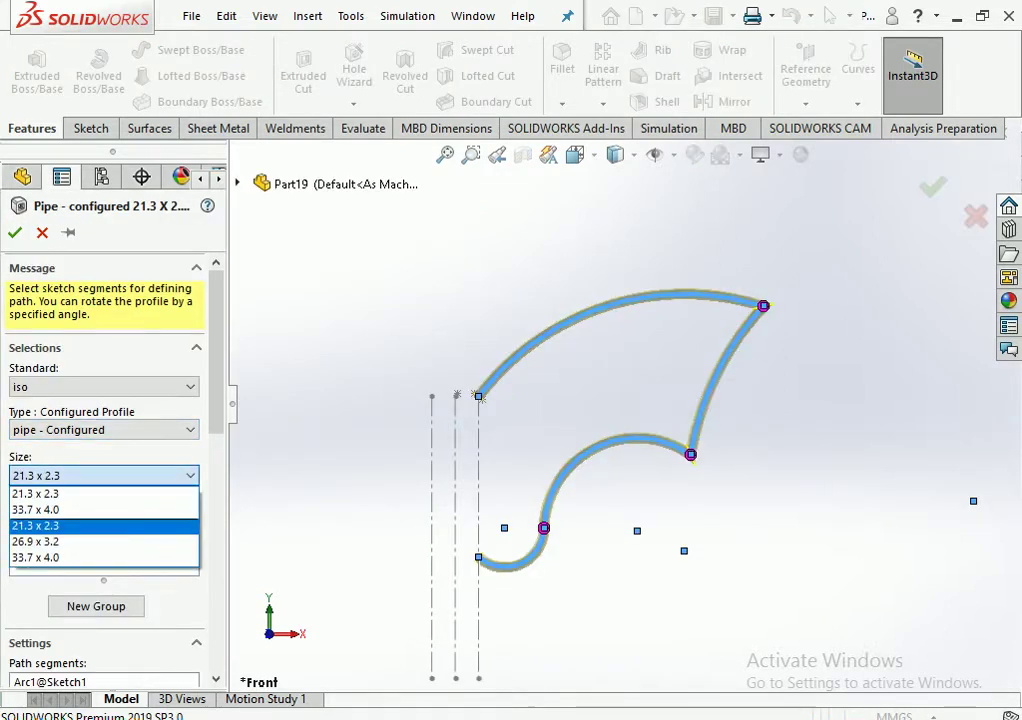
pyautogui.click(50, 540)
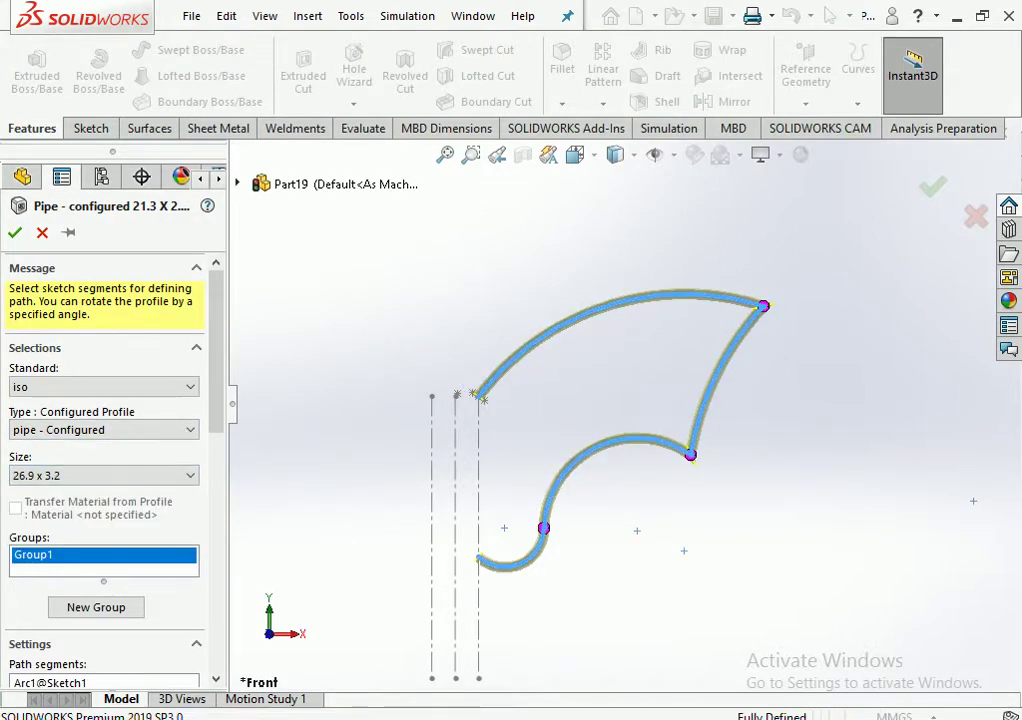
pyautogui.press('Return')
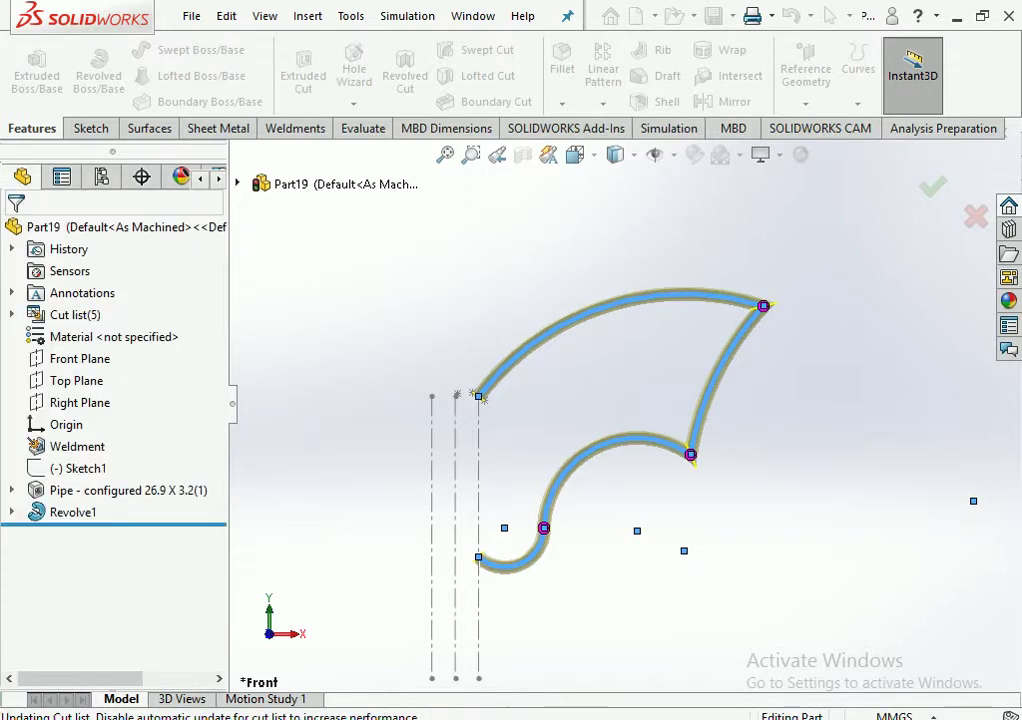
pyautogui.scroll(2, 435, 435)
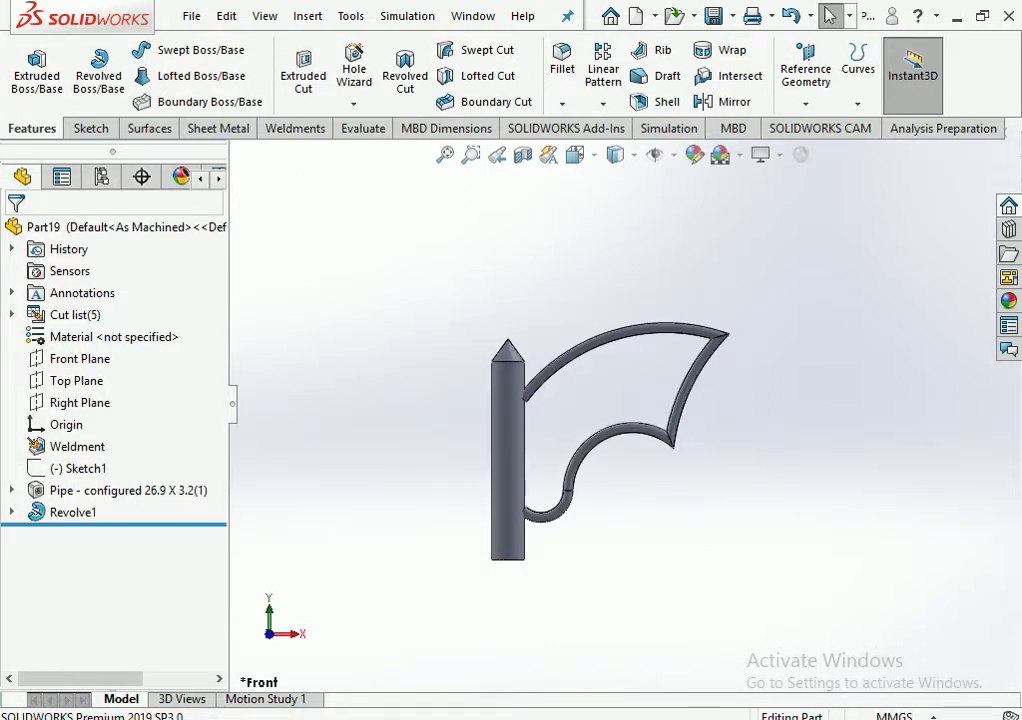
pyautogui.click(80, 358)
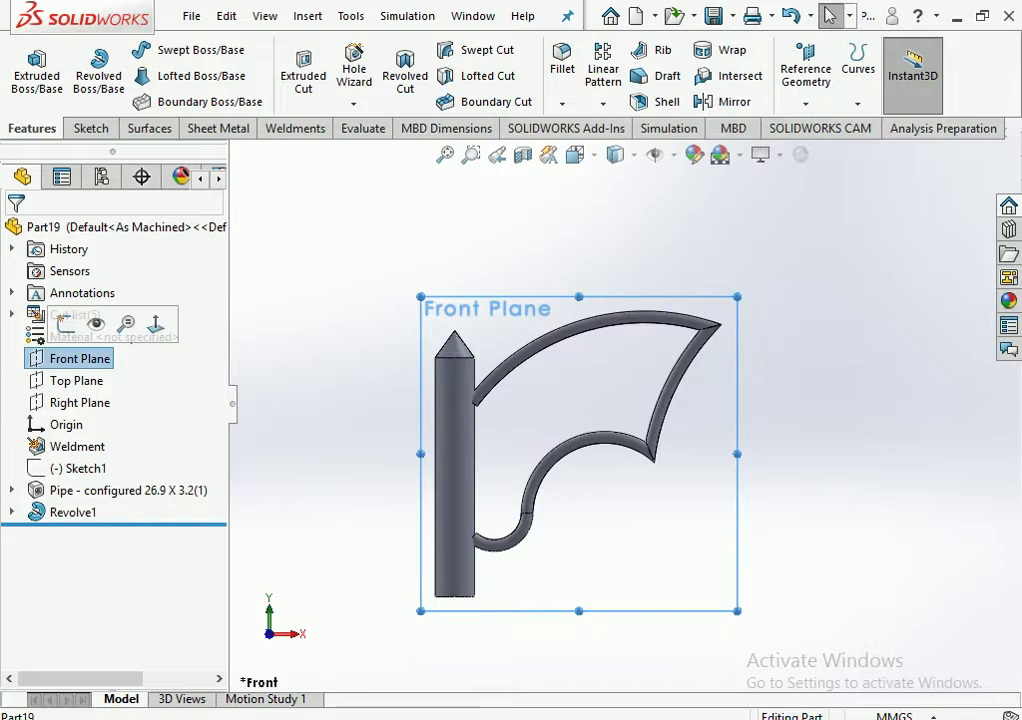
# Start a Front Plane sketch and draw a corner rectangle from the arm tip
pyautogui.click(128, 326)
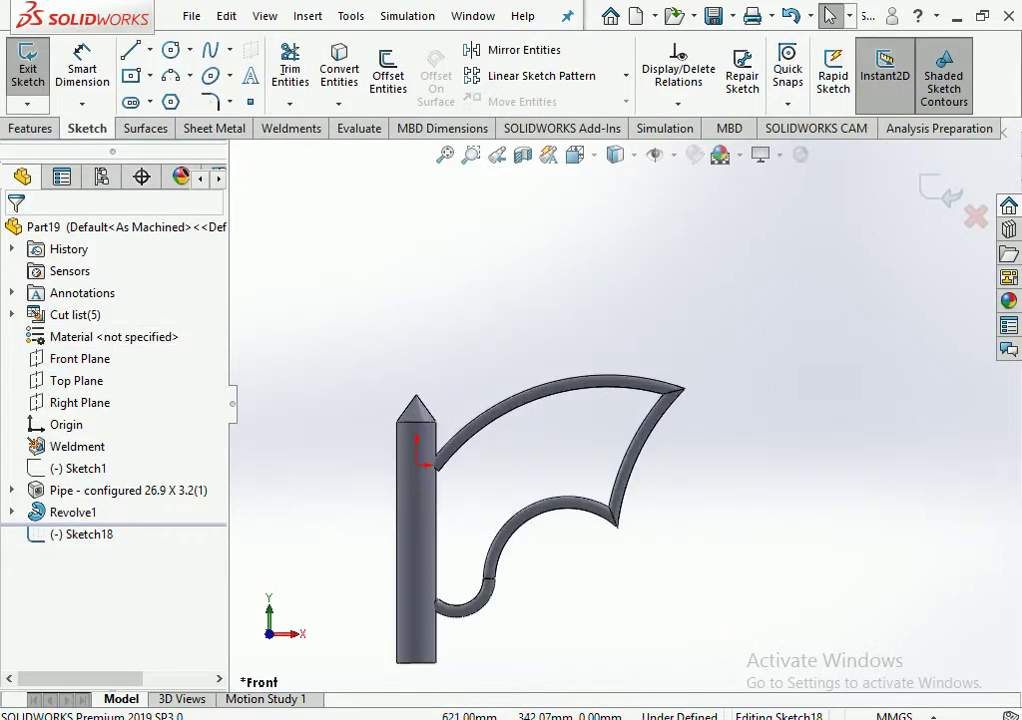
pyautogui.scroll(-2, 787, 373)
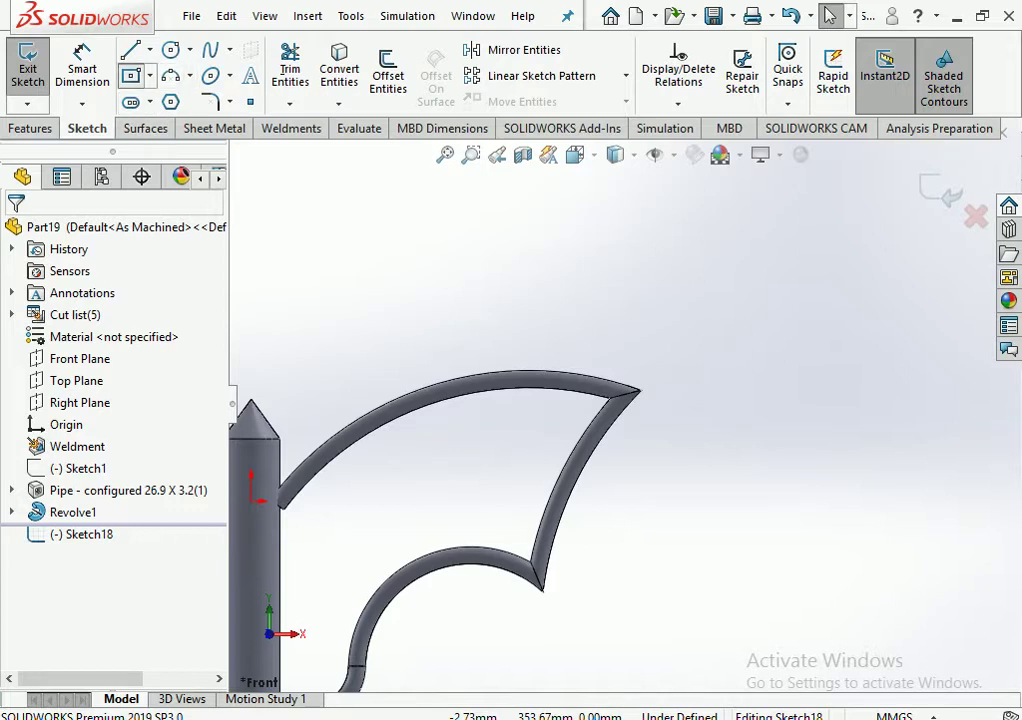
pyautogui.click(131, 75)
pyautogui.scroll(-1, 660, 385)
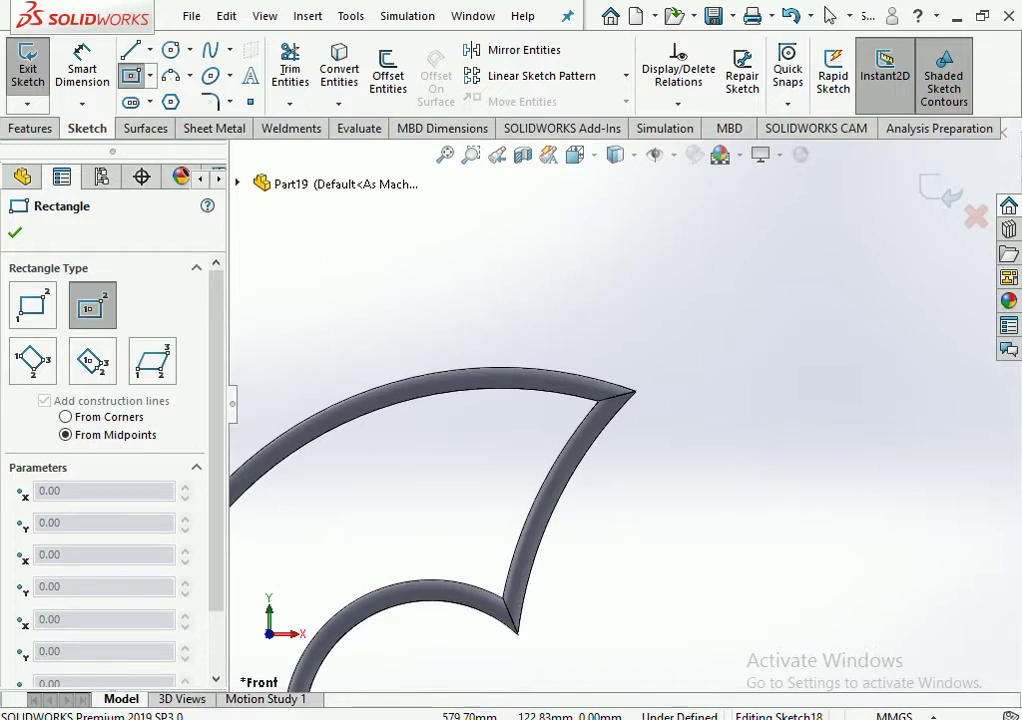
pyautogui.click(611, 433)
pyautogui.click(32, 305)
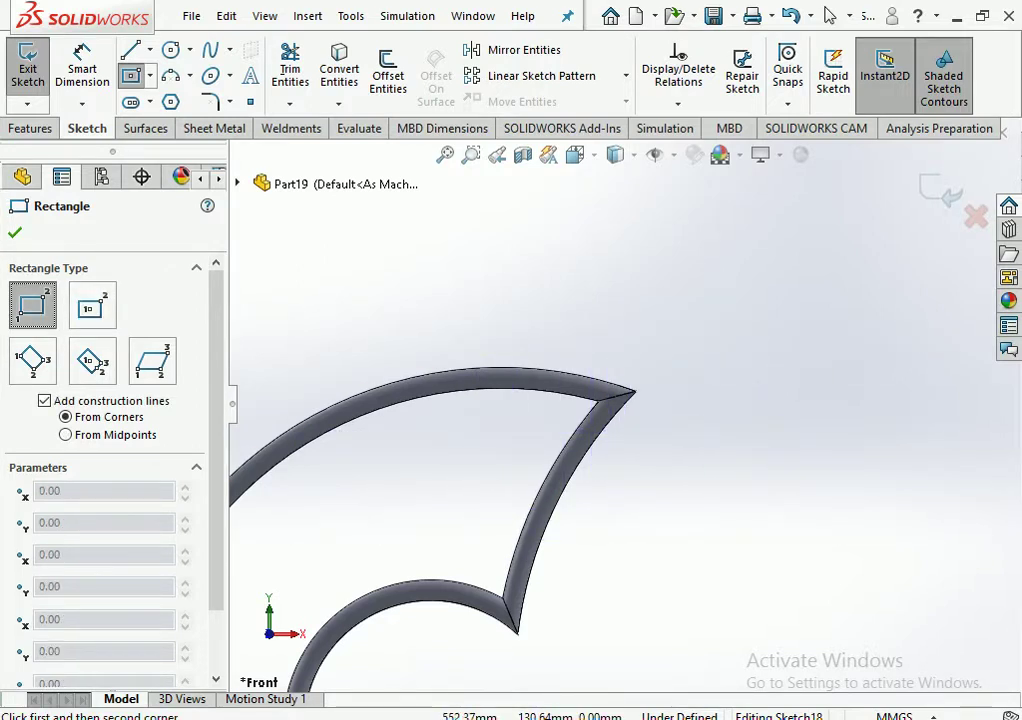
pyautogui.click(607, 422)
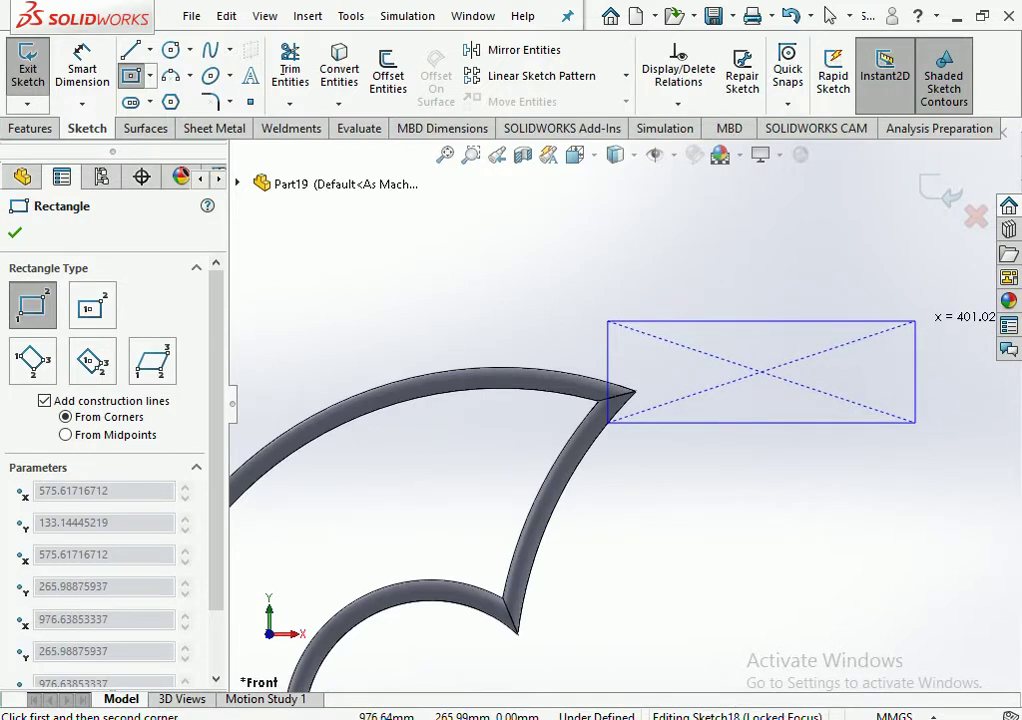
pyautogui.click(912, 329)
pyautogui.scroll(2, 838, 416)
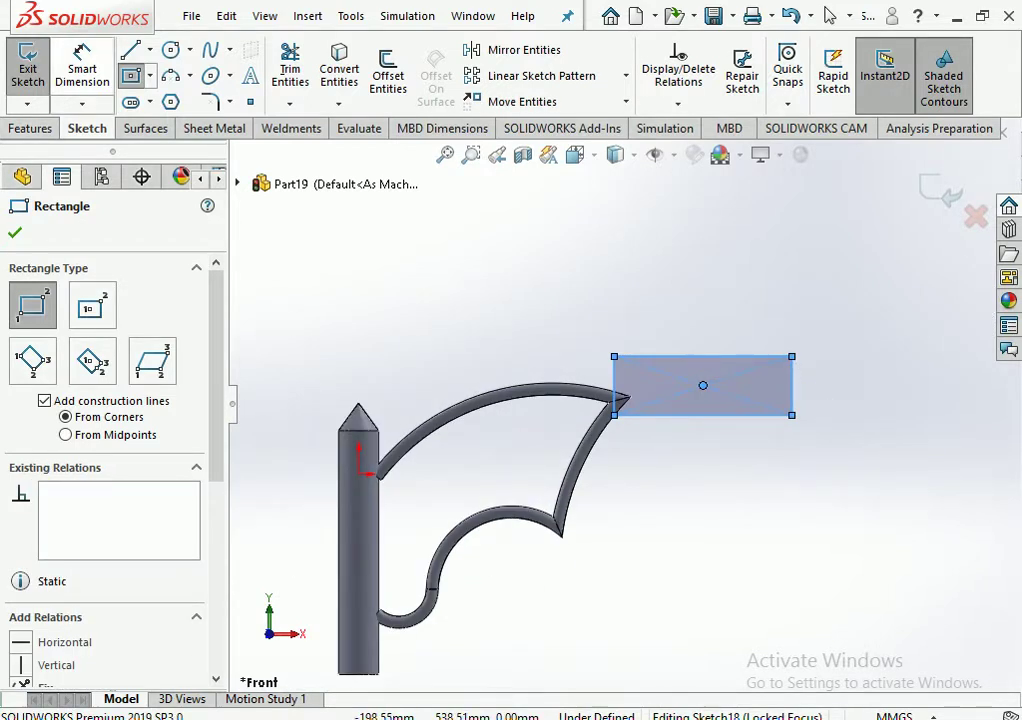
# Dimension the rectangle 400 wide and 130 high
pyautogui.click(82, 70)
pyautogui.scroll(-2, 779, 429)
pyautogui.click(668, 409)
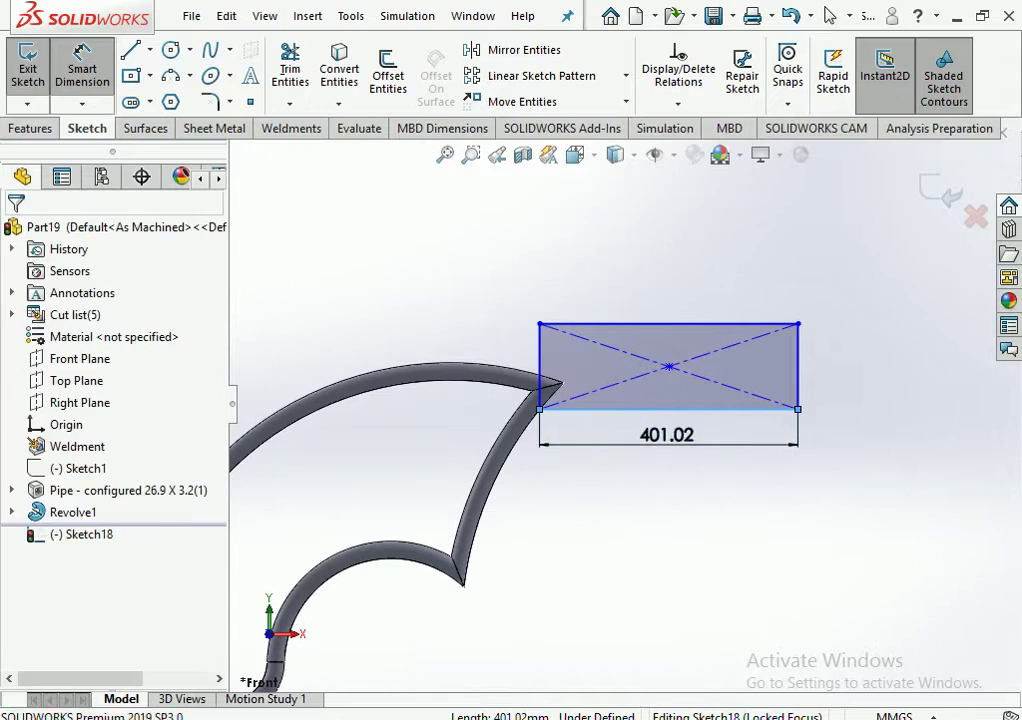
pyautogui.click(668, 448)
pyautogui.write('400')
pyautogui.press('Return')
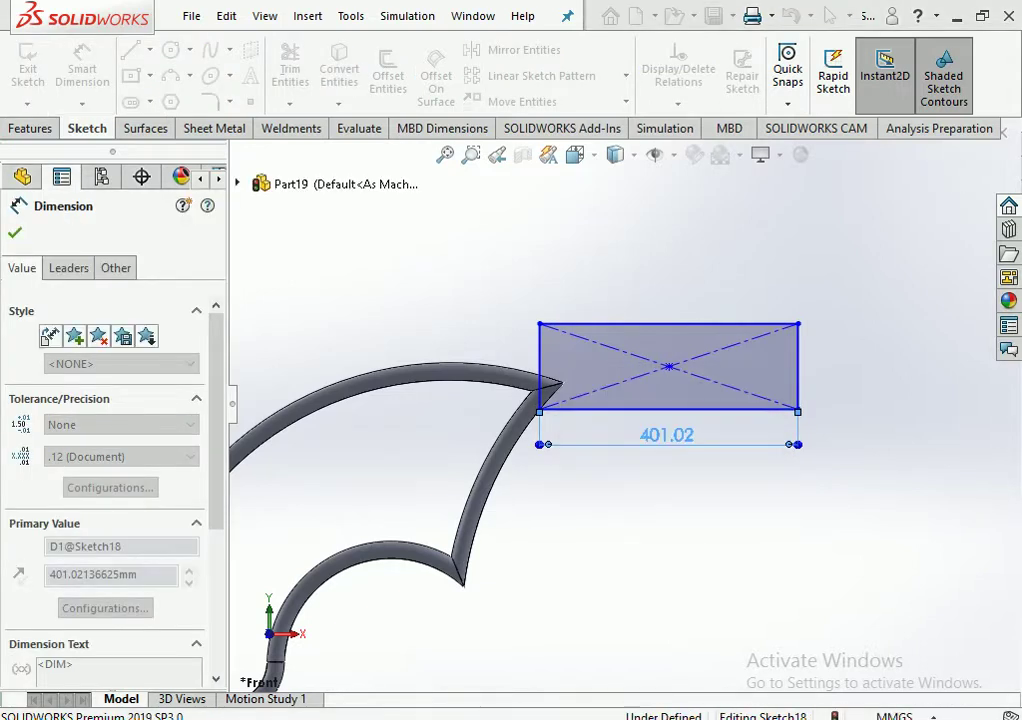
pyautogui.click(797, 366)
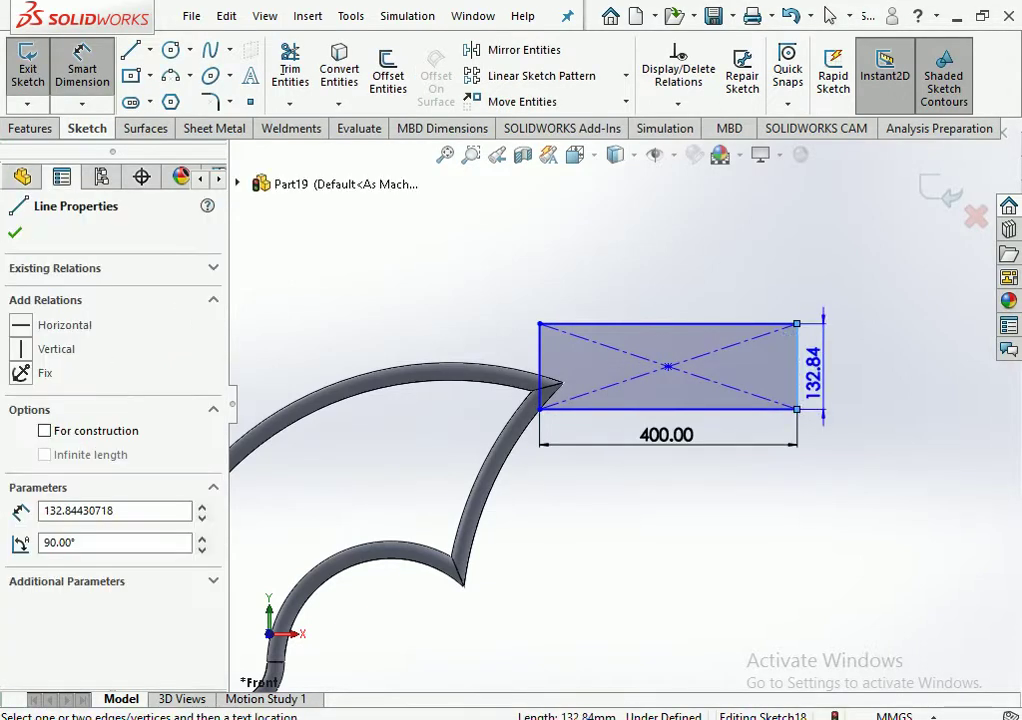
pyautogui.click(818, 366)
pyautogui.write('13')
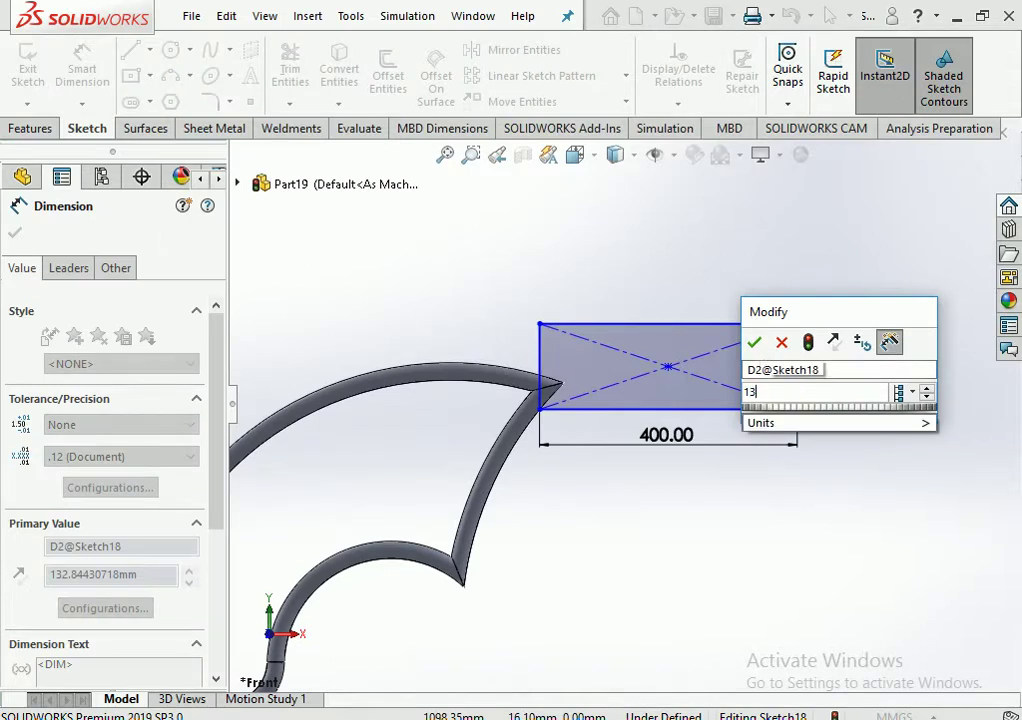
pyautogui.write('0')
pyautogui.press('Return')
pyautogui.press('Escape')
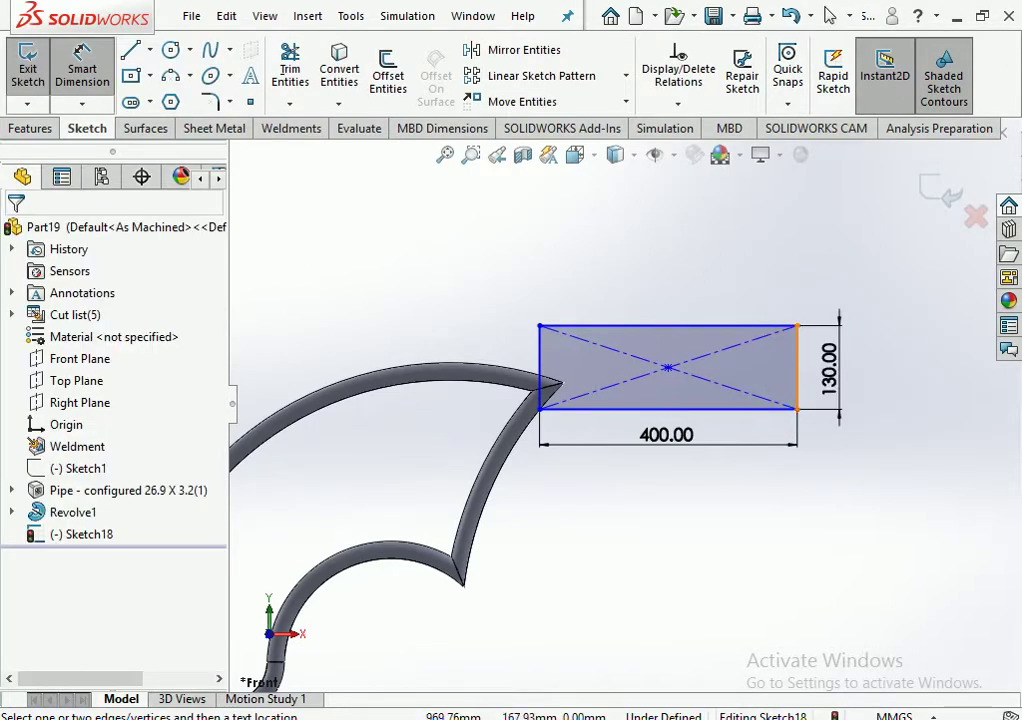
pyautogui.scroll(-2, 793, 318)
# Draw a horizontal-then-vertical line from the left-edge midpoint up to the top edge
pyautogui.press('l')
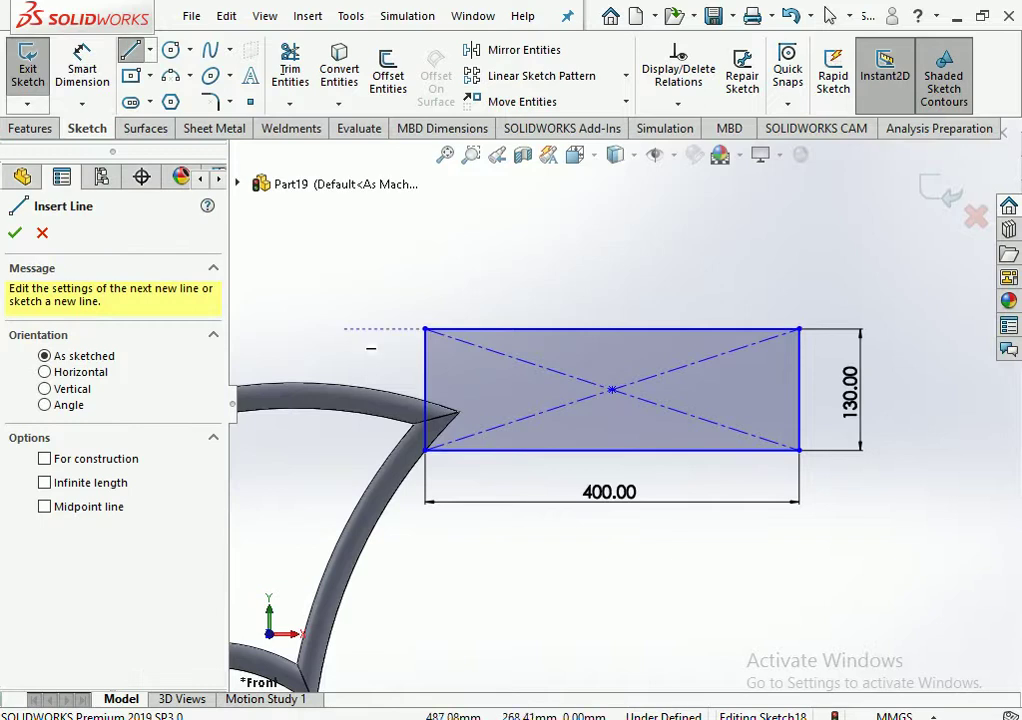
pyautogui.click(425, 389)
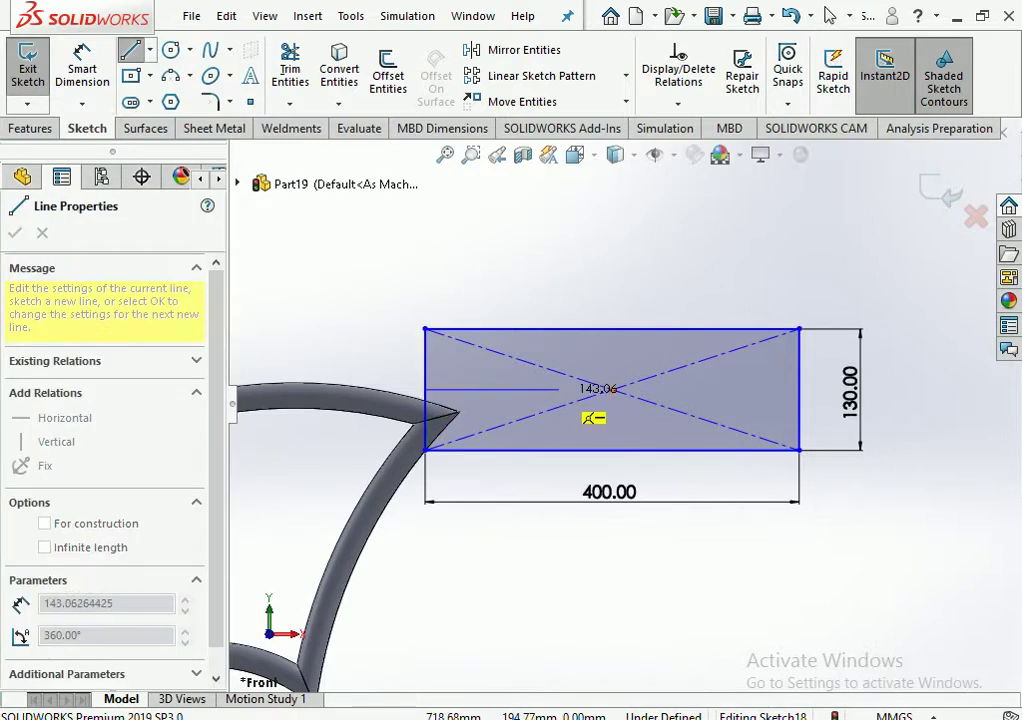
pyautogui.click(559, 389)
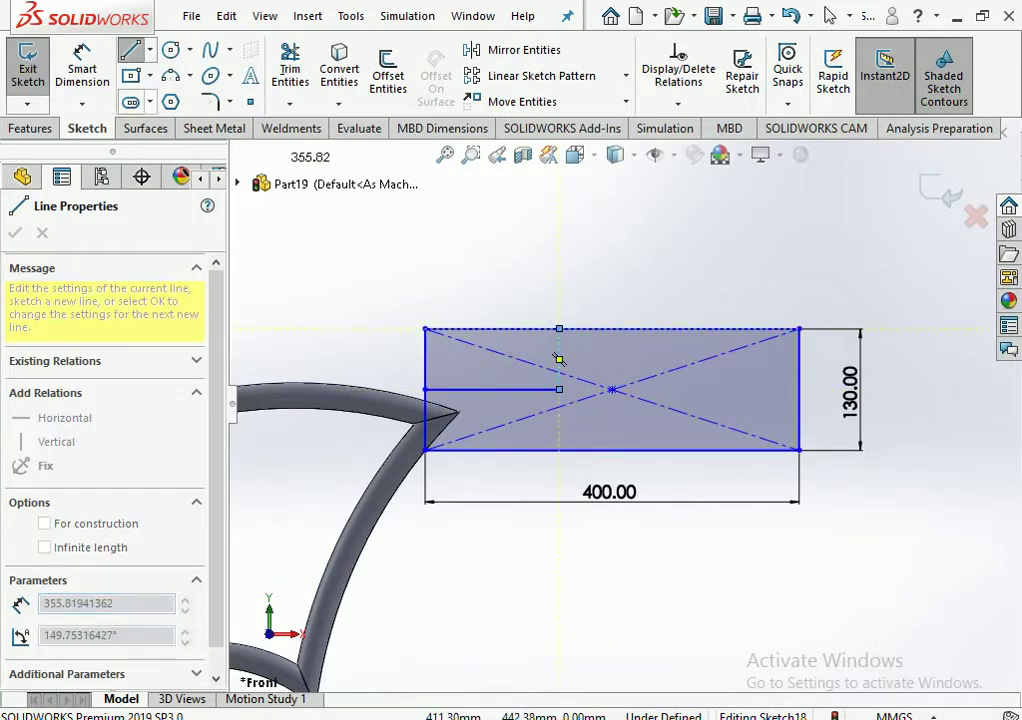
pyautogui.click(559, 328)
# Dimension the new line 250 from the right edge and trim away the upper-left corner
pyautogui.press('d')
pyautogui.click(559, 360)
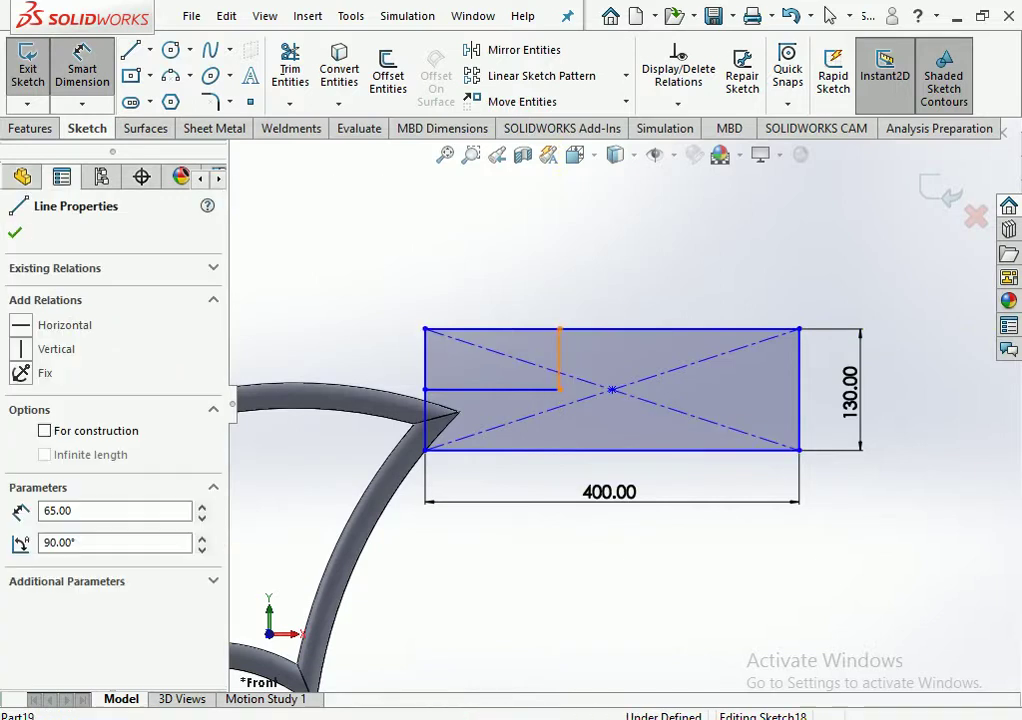
pyautogui.click(799, 360)
pyautogui.click(679, 268)
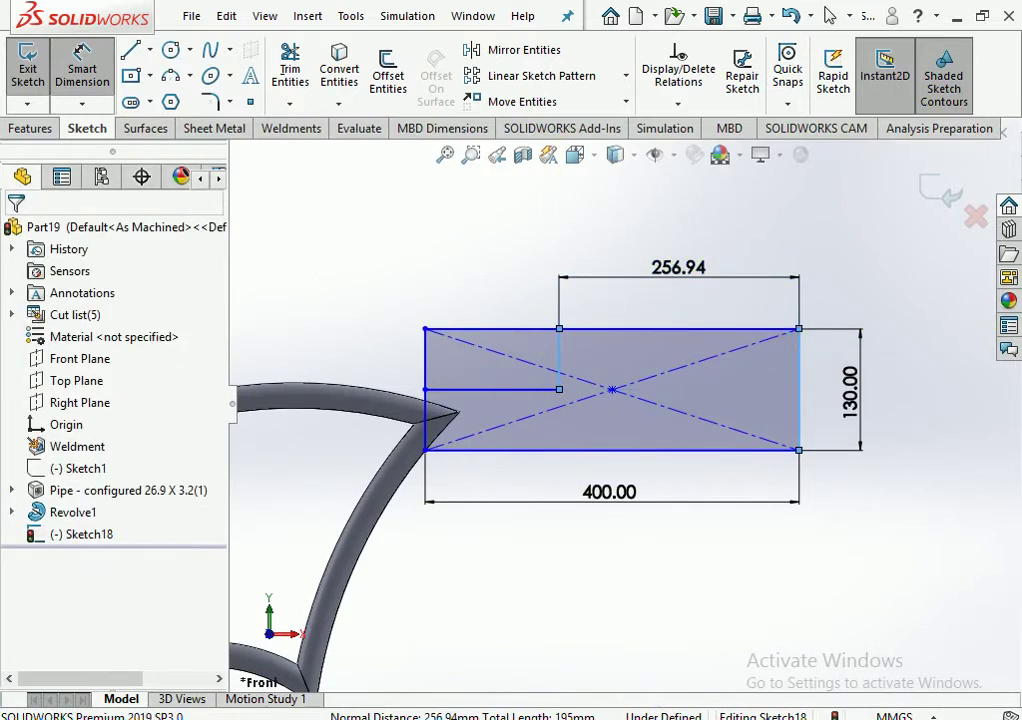
pyautogui.write('250')
pyautogui.press('Return')
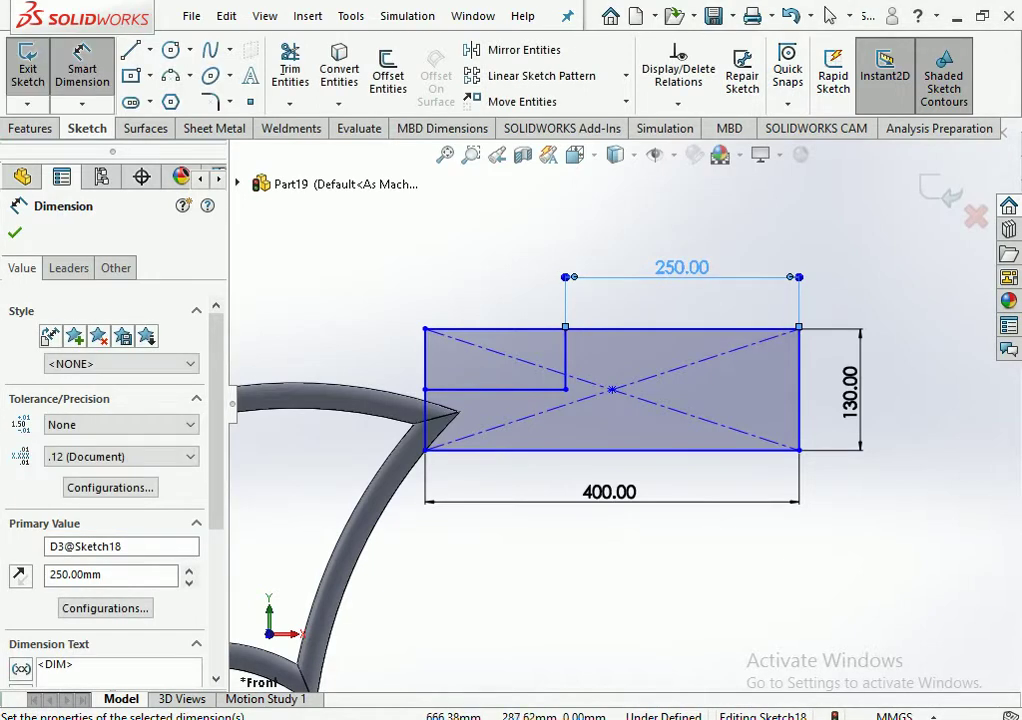
pyautogui.press('Escape')
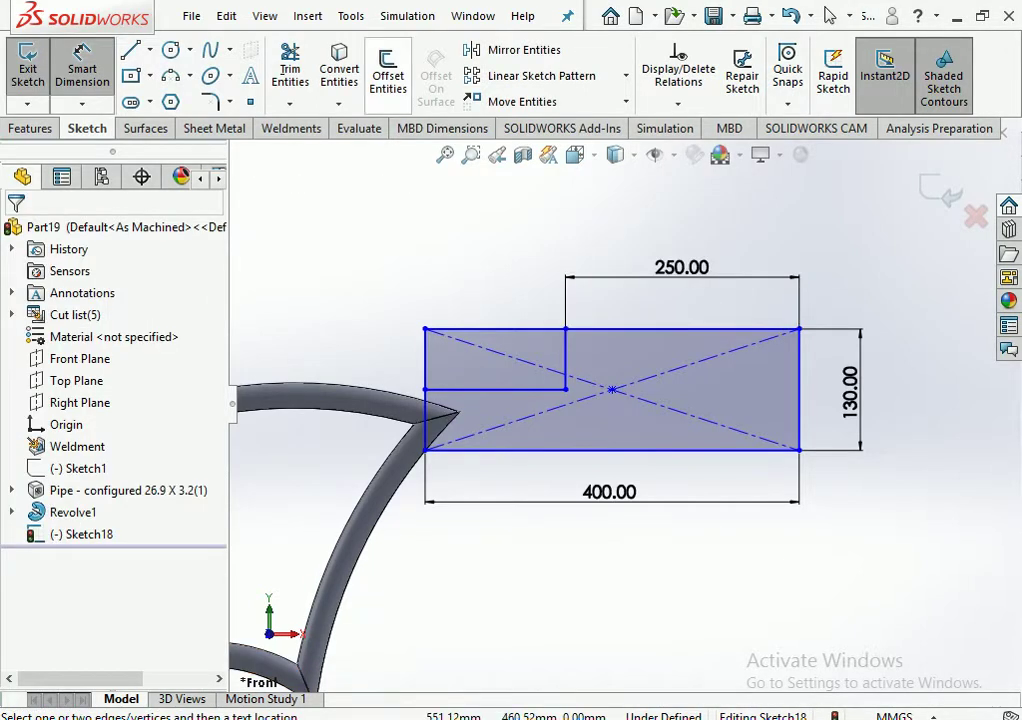
pyautogui.click(290, 70)
pyautogui.moveTo(500, 305); pyautogui.dragTo(405, 360)
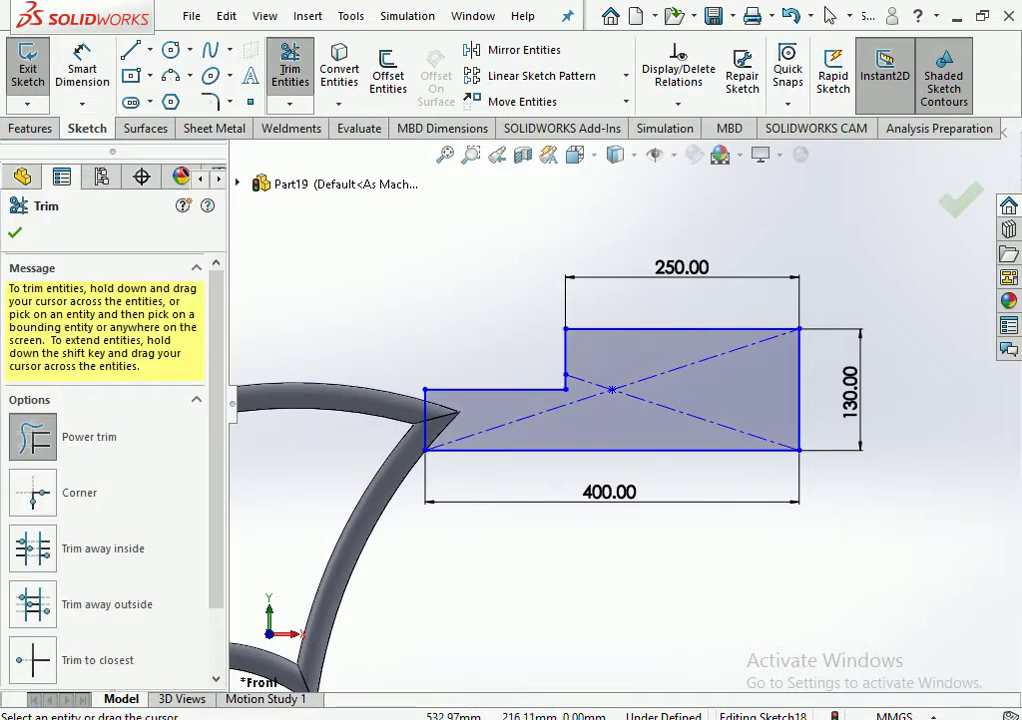
pyautogui.click(15, 232)
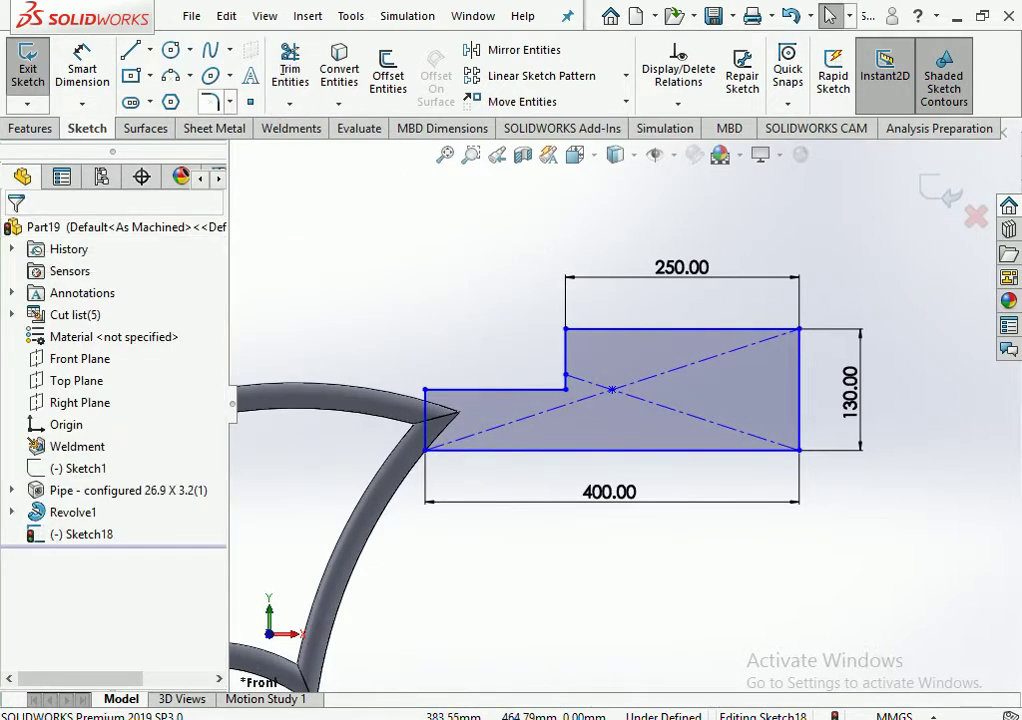
# Fillet the profile's top-right corner at R120 and the step's top corner at R40
pyautogui.click(210, 100)
pyautogui.click(680, 329)
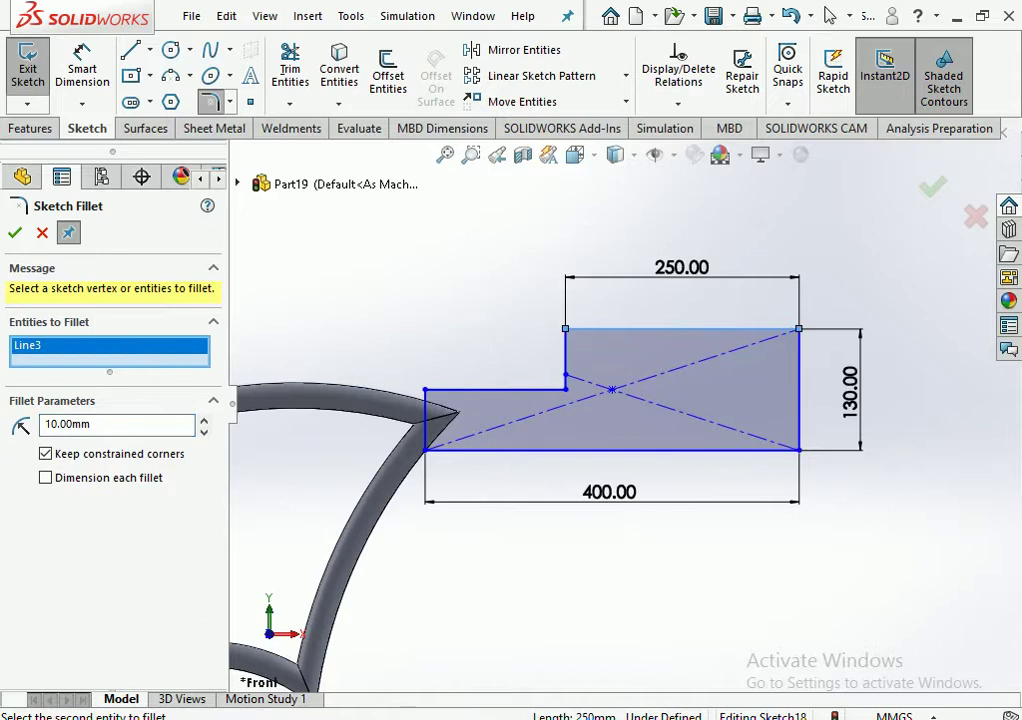
pyautogui.click(799, 390)
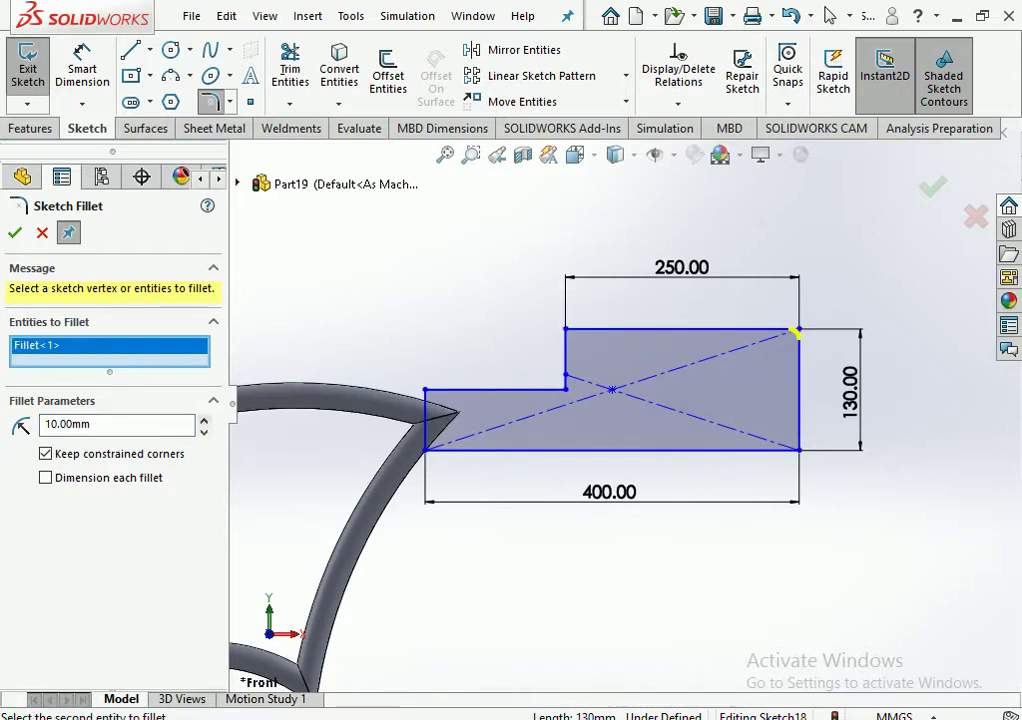
pyautogui.scroll(7, 117, 424)
pyautogui.scroll(3, 117, 424)
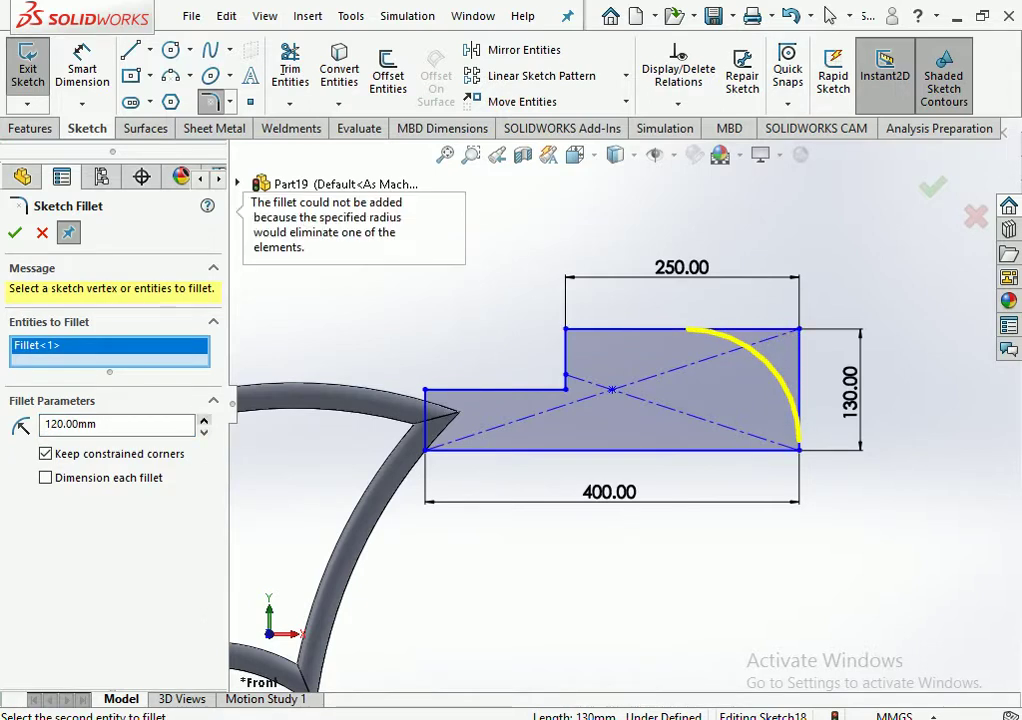
pyautogui.press('Return')
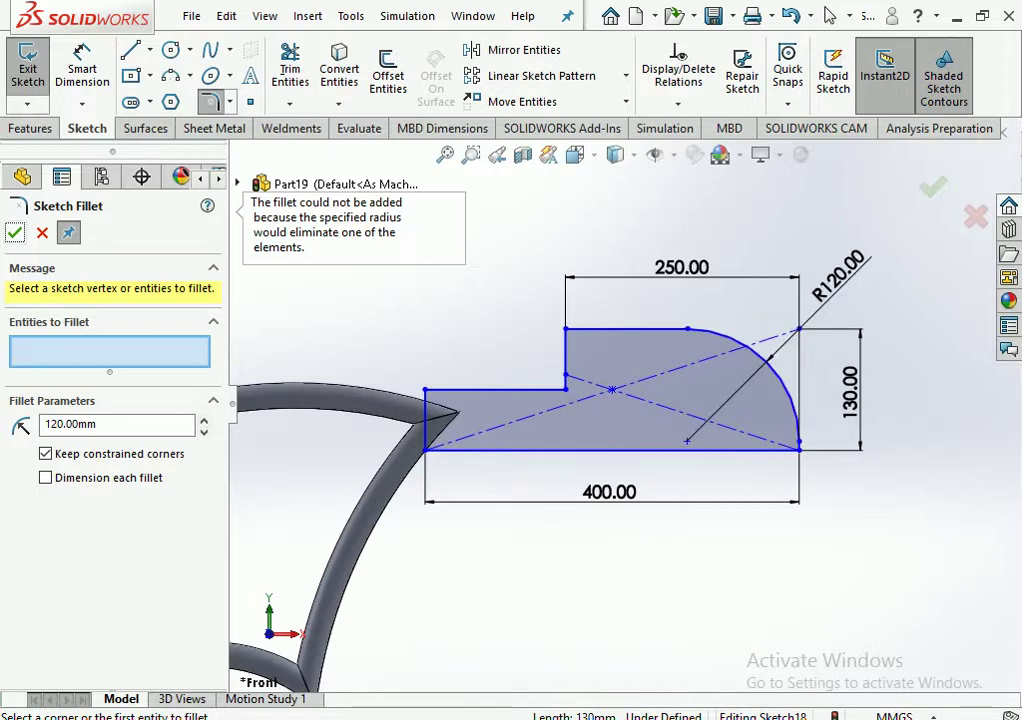
pyautogui.click(204, 431)
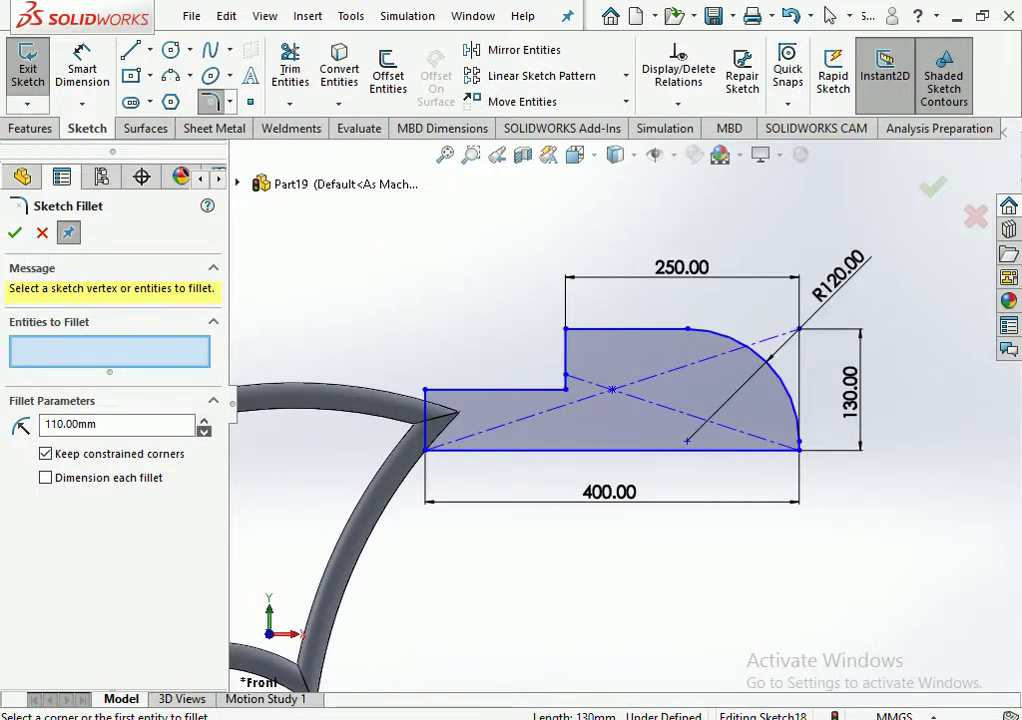
pyautogui.write('40')
pyautogui.click(625, 329)
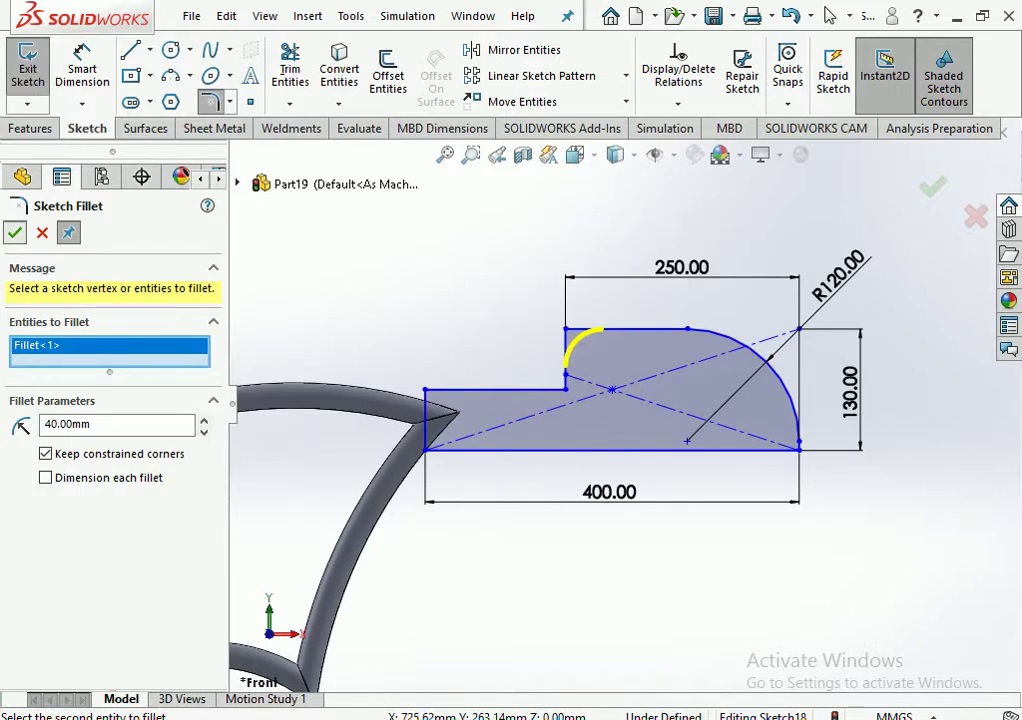
pyautogui.press('Return')
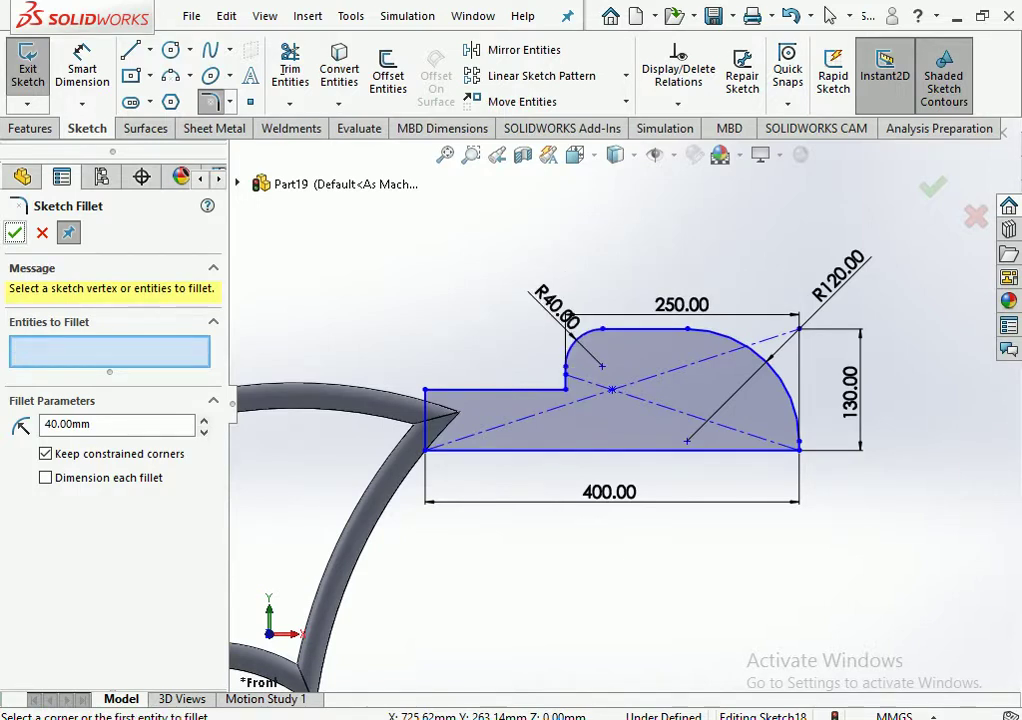
pyautogui.press('Escape')
pyautogui.click(32, 128)
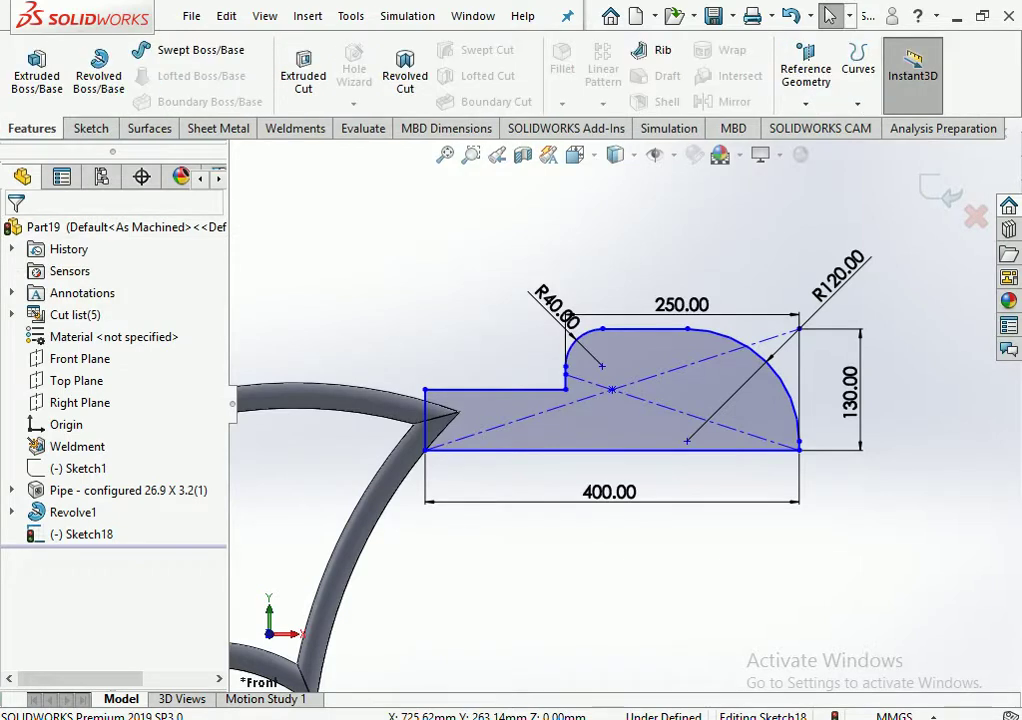
# Extrude the lamp-head sketch 140 mm Mid Plane into a solid block
pyautogui.click(36, 70)
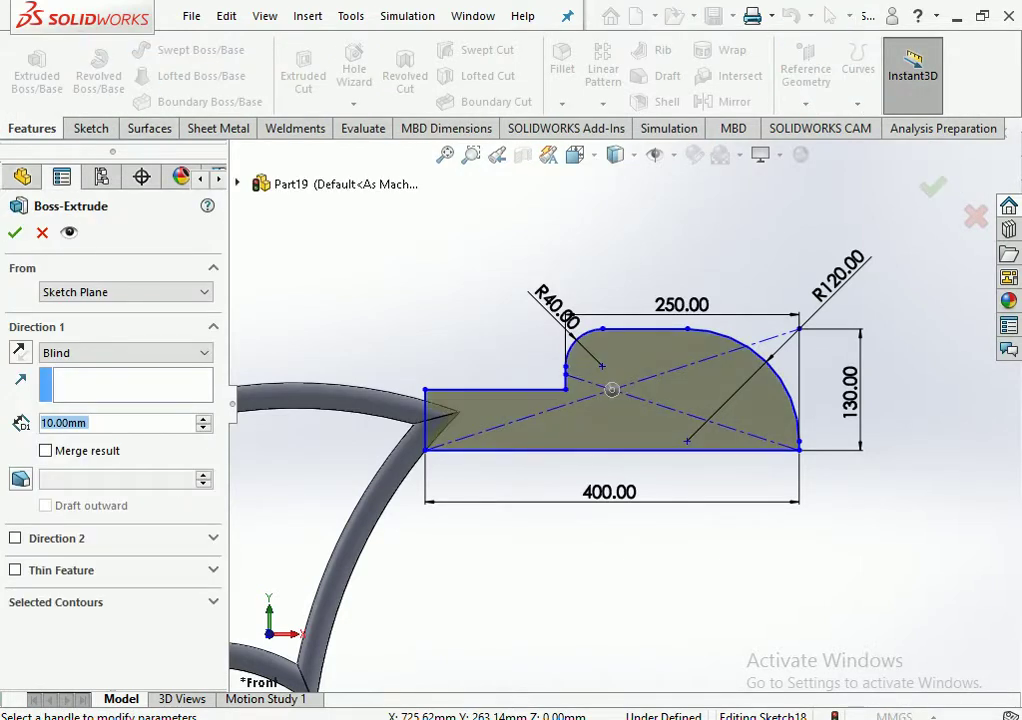
pyautogui.click(125, 352)
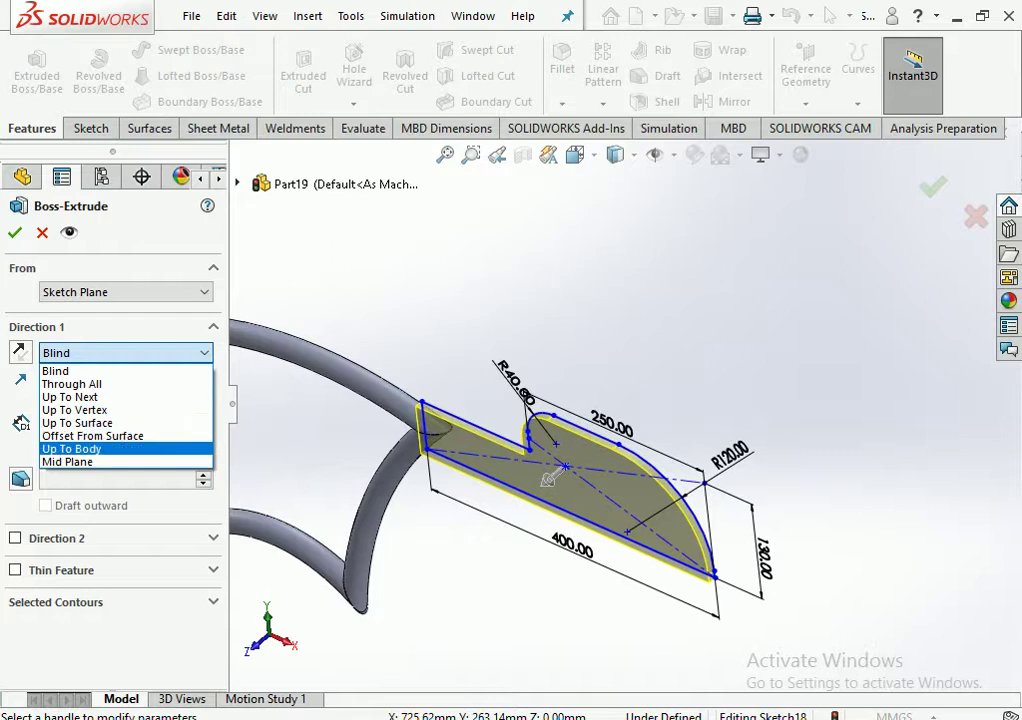
pyautogui.click(67, 462)
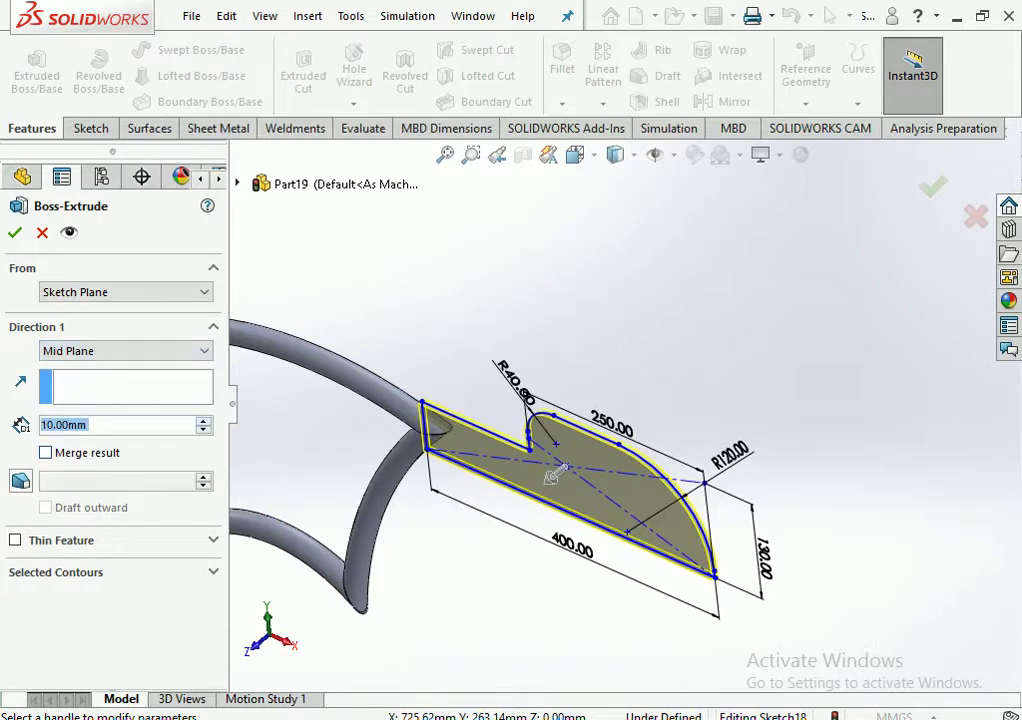
pyautogui.moveTo(551, 478); pyautogui.dragTo(522, 500)
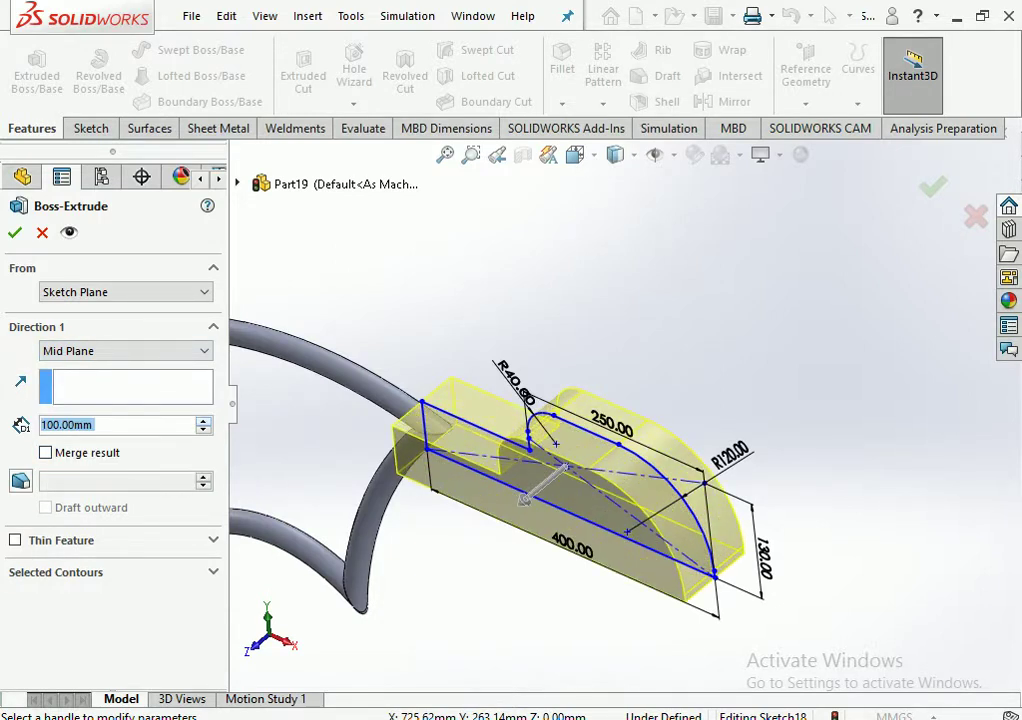
pyautogui.moveTo(540, 480); pyautogui.dragTo(680, 420, button='middle')
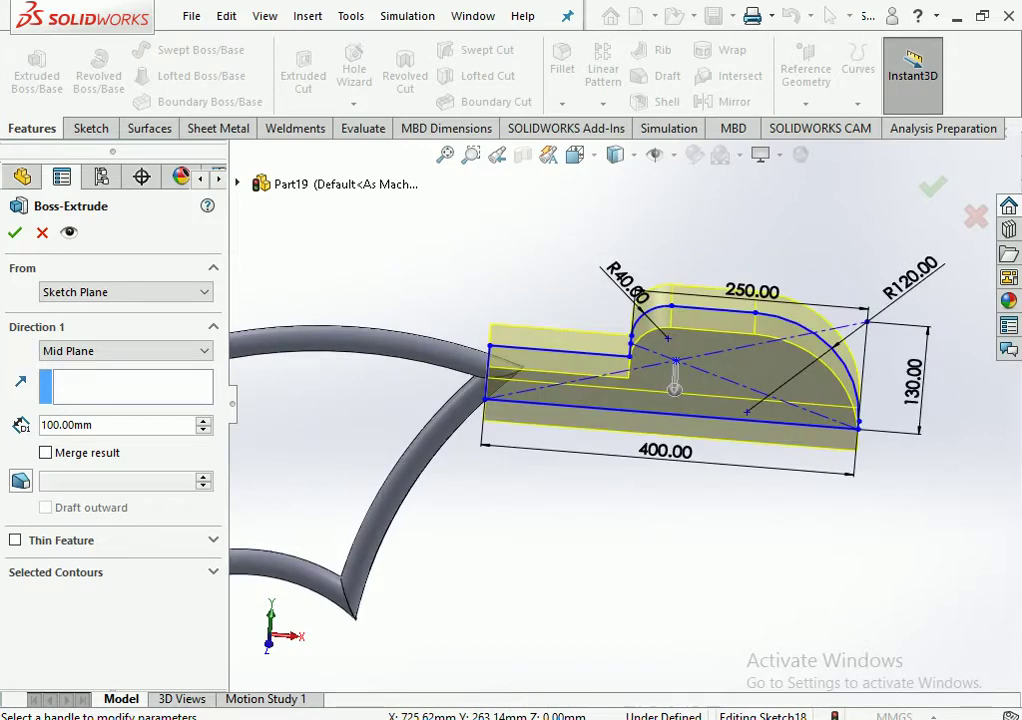
pyautogui.moveTo(675, 385)
pyautogui.mouseDown()
pyautogui.moveTo(680, 372)
pyautogui.moveTo(676, 380)
pyautogui.mouseUp()
pyautogui.moveTo(676, 380)
pyautogui.mouseDown(button='middle')
pyautogui.moveTo(663, 333)
pyautogui.moveTo(650, 330)
pyautogui.mouseUp(button='middle')
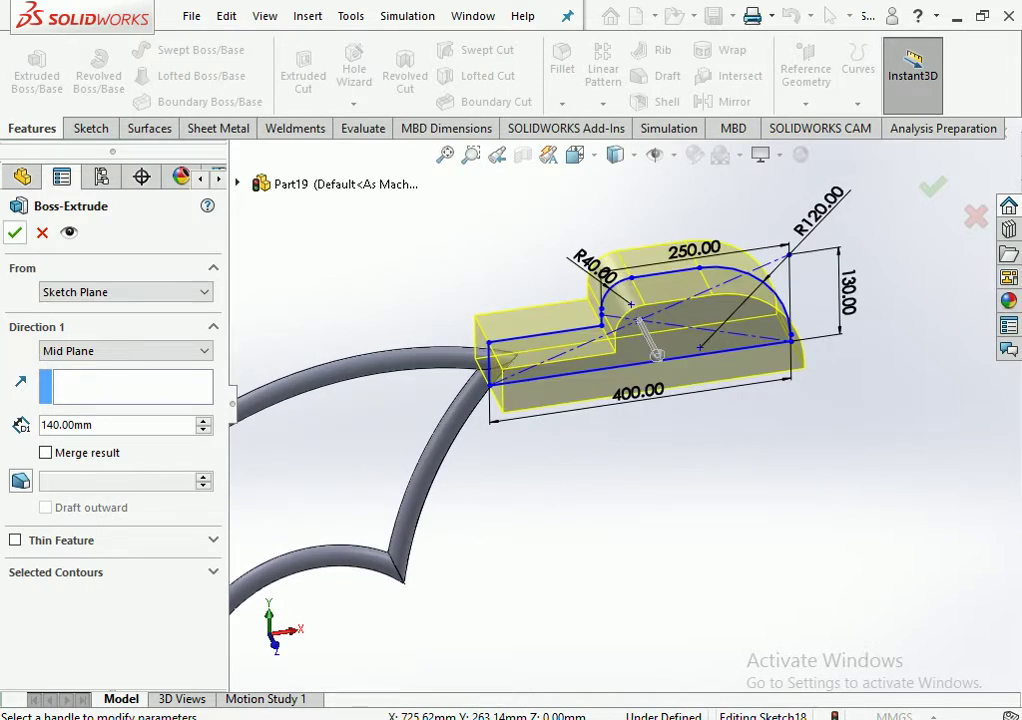
pyautogui.press('Return')
pyautogui.moveTo(640, 420); pyautogui.dragTo(615, 370, button='middle')
pyautogui.click(490, 350)
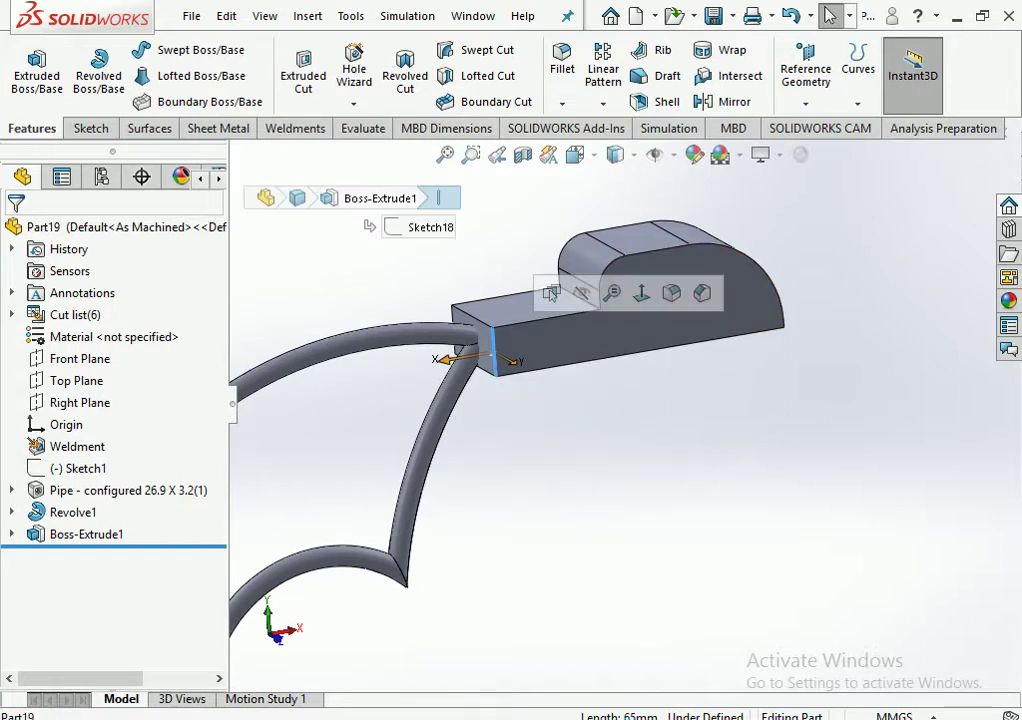
# Fillet the two arm-end edges of the lamp-head block with a 30 mm radius
pyautogui.click(520, 330)
pyautogui.moveTo(520, 330); pyautogui.dragTo(508, 366, button='middle')
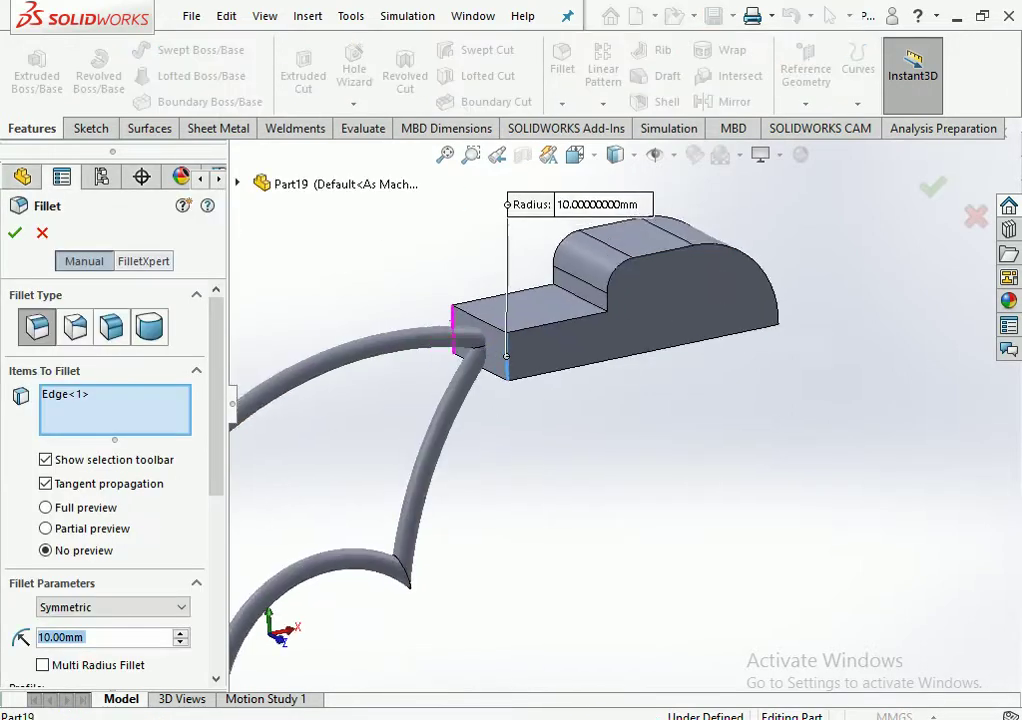
pyautogui.click(460, 330)
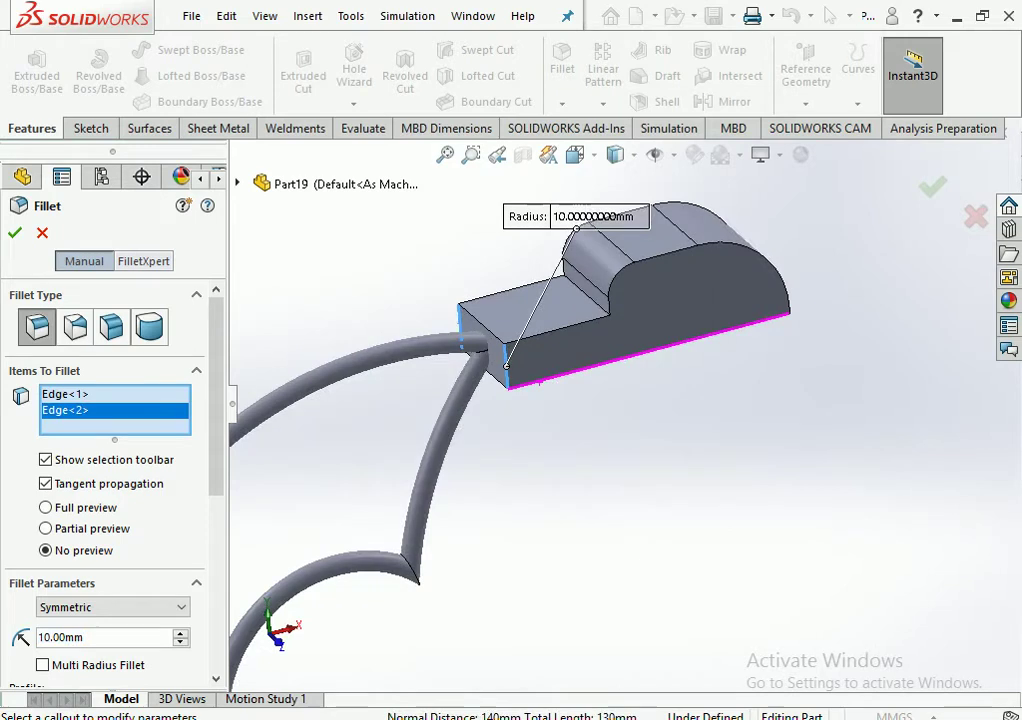
pyautogui.scroll(-3, 110, 450)
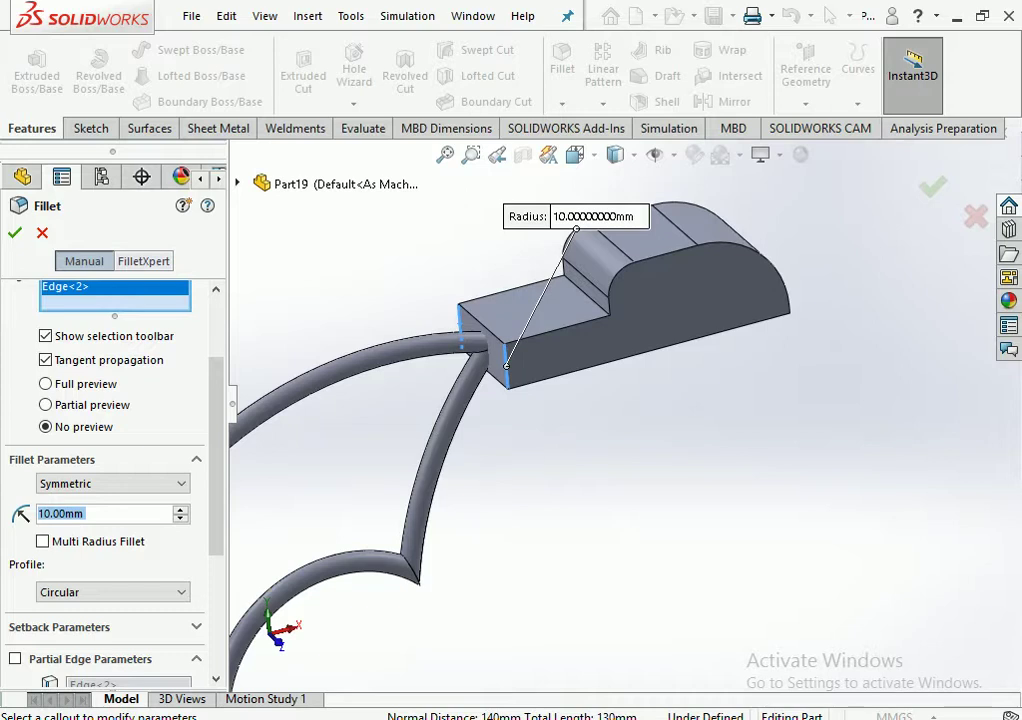
pyautogui.write('30')
pyautogui.press('Return')
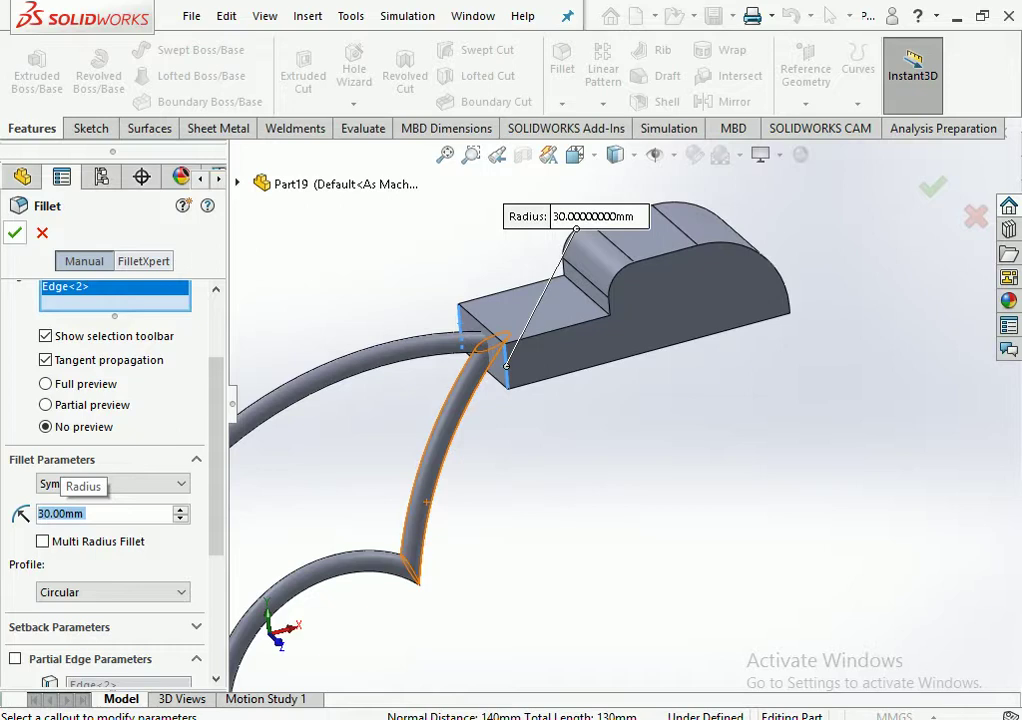
pyautogui.press('Return')
pyautogui.hotkey('ctrl', '7')
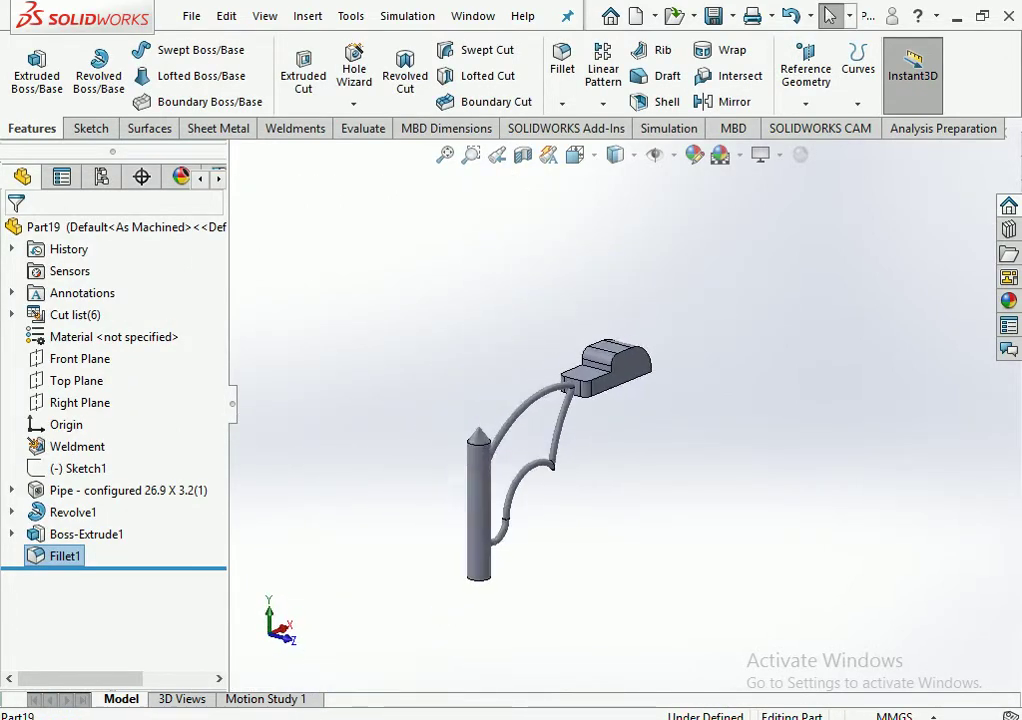
pyautogui.moveTo(530, 420)
pyautogui.mouseDown(button='middle')
pyautogui.moveTo(490, 460)
pyautogui.moveTo(450, 470)
pyautogui.moveTo(620, 355)
pyautogui.mouseUp(button='middle')
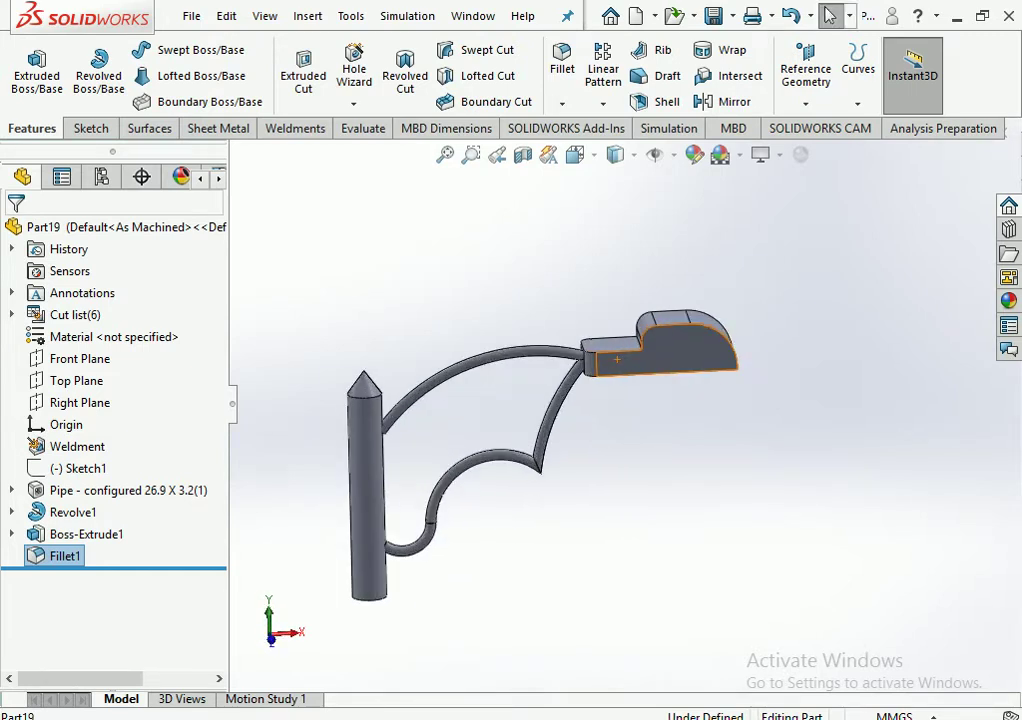
# Edit Boss-Extrude1 to cut the lamp-head depth from 140 mm down to 100 mm
pyautogui.click(640, 345)
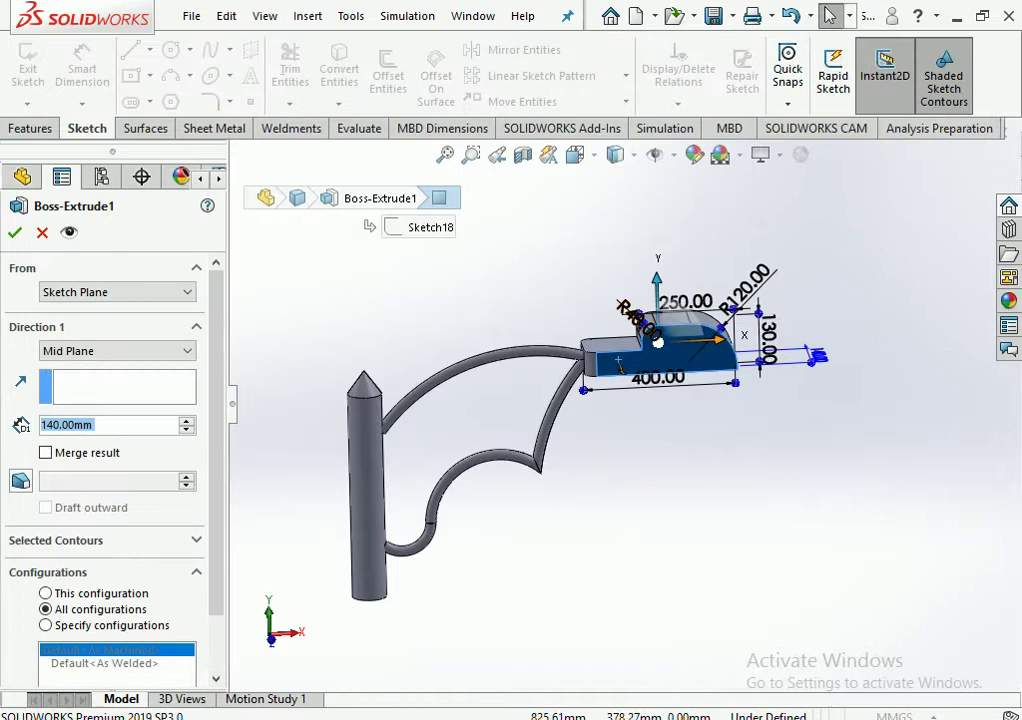
pyautogui.write('90')
pyautogui.press('Return')
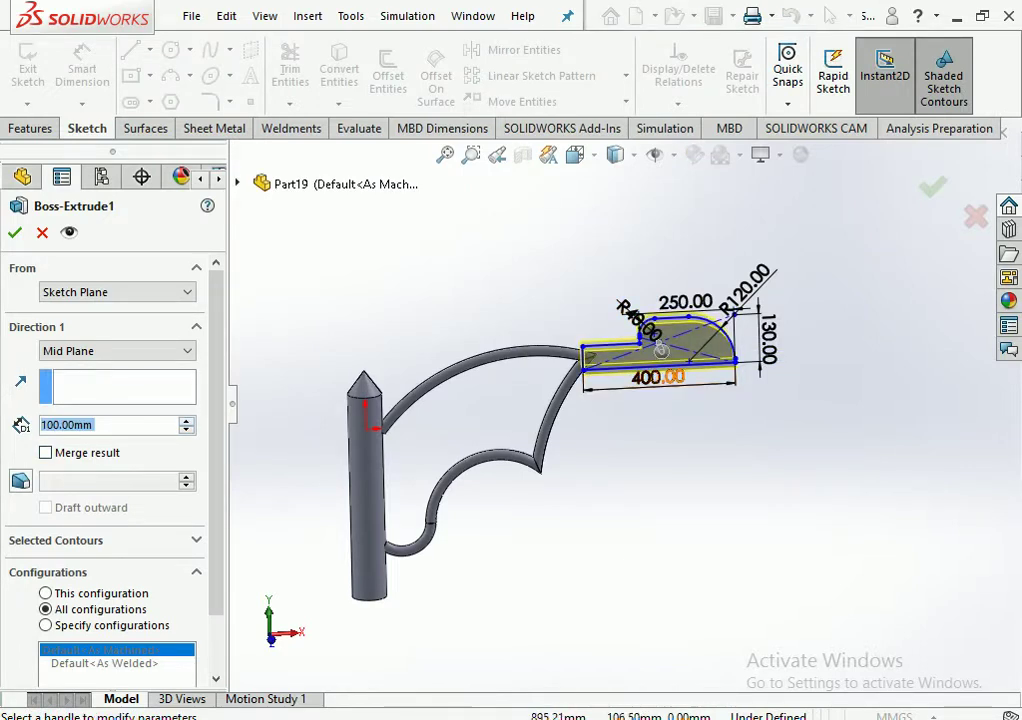
pyautogui.moveTo(661, 349); pyautogui.dragTo(683, 392, button='middle')
pyautogui.press('Return')
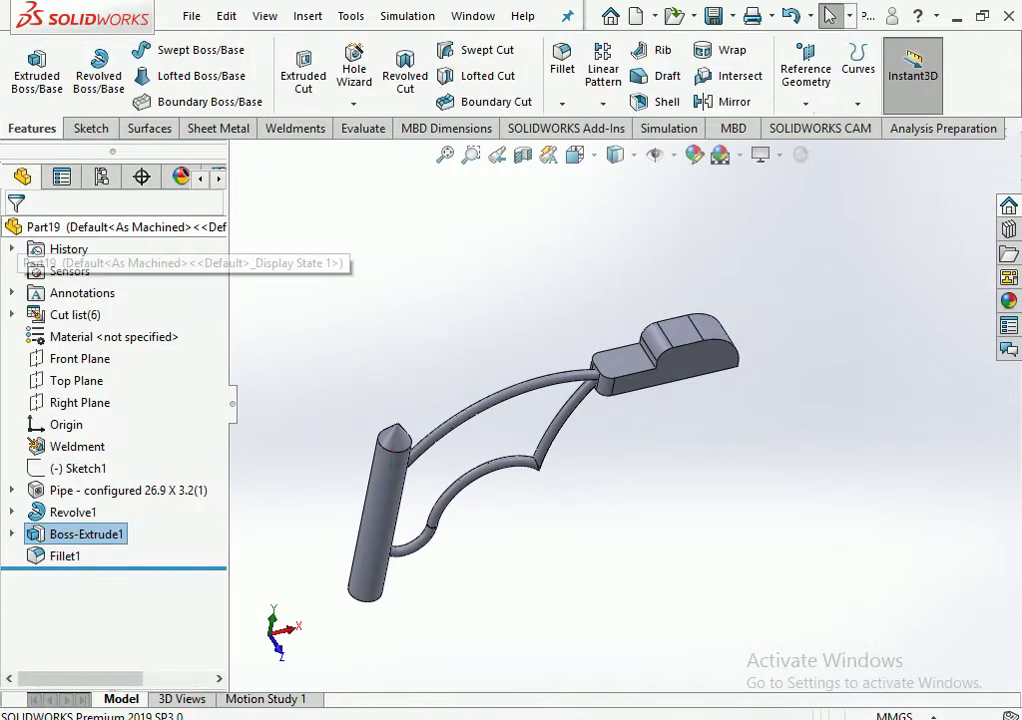
pyautogui.moveTo(683, 392)
pyautogui.mouseDown(button='middle')
pyautogui.moveTo(640, 360)
pyautogui.moveTo(625, 372)
pyautogui.mouseUp(button='middle')
# Shell the post from its bottom face with a 3 mm wall thickness
pyautogui.press('Escape')
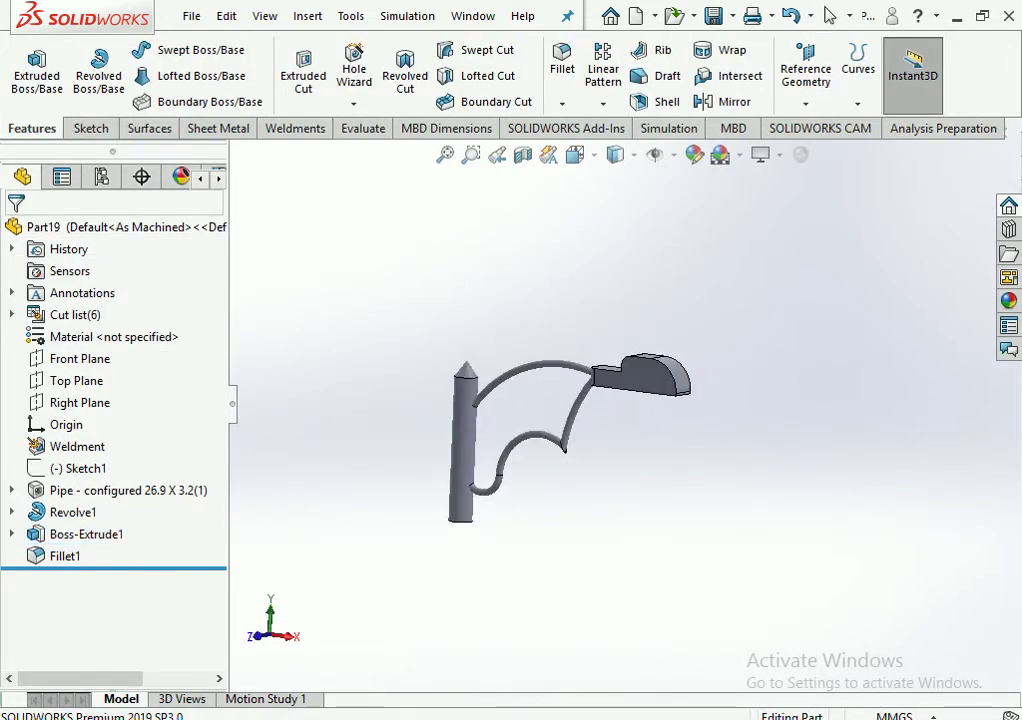
pyautogui.moveTo(625, 372); pyautogui.dragTo(630, 420, button='middle')
pyautogui.scroll(-4, 450, 456)
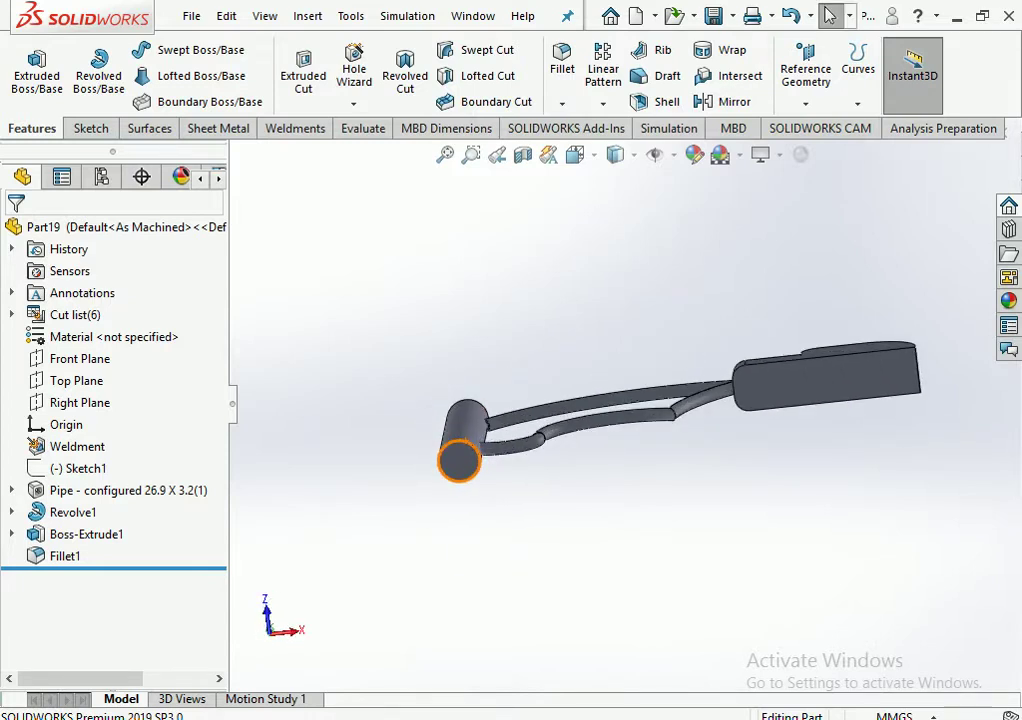
pyautogui.click(462, 457)
pyautogui.press('s')
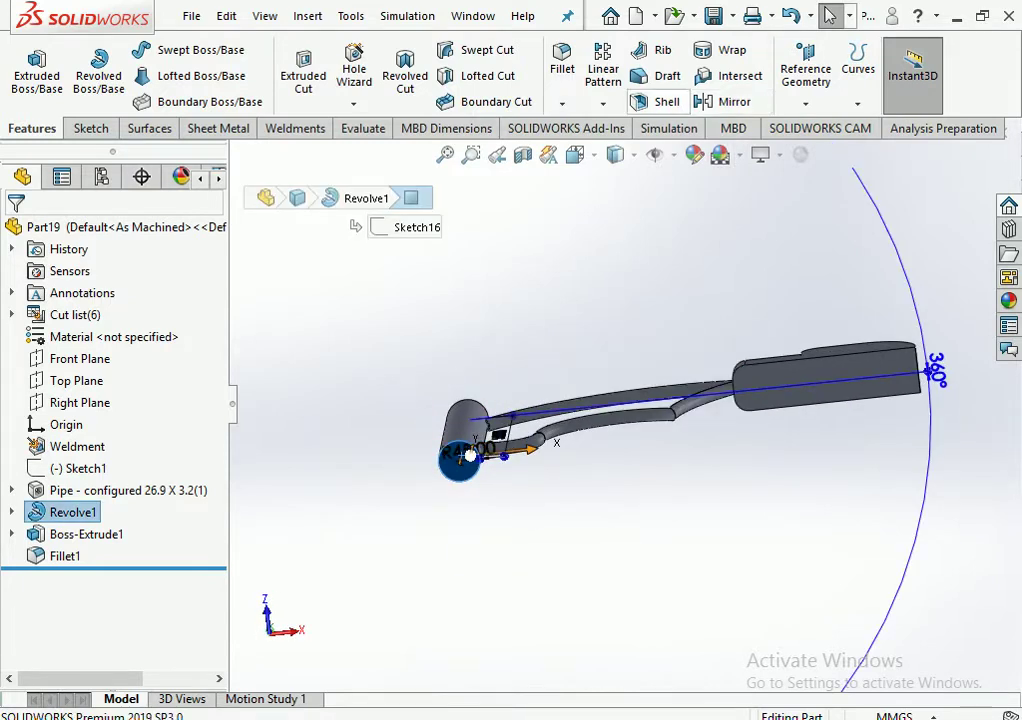
pyautogui.write('3')
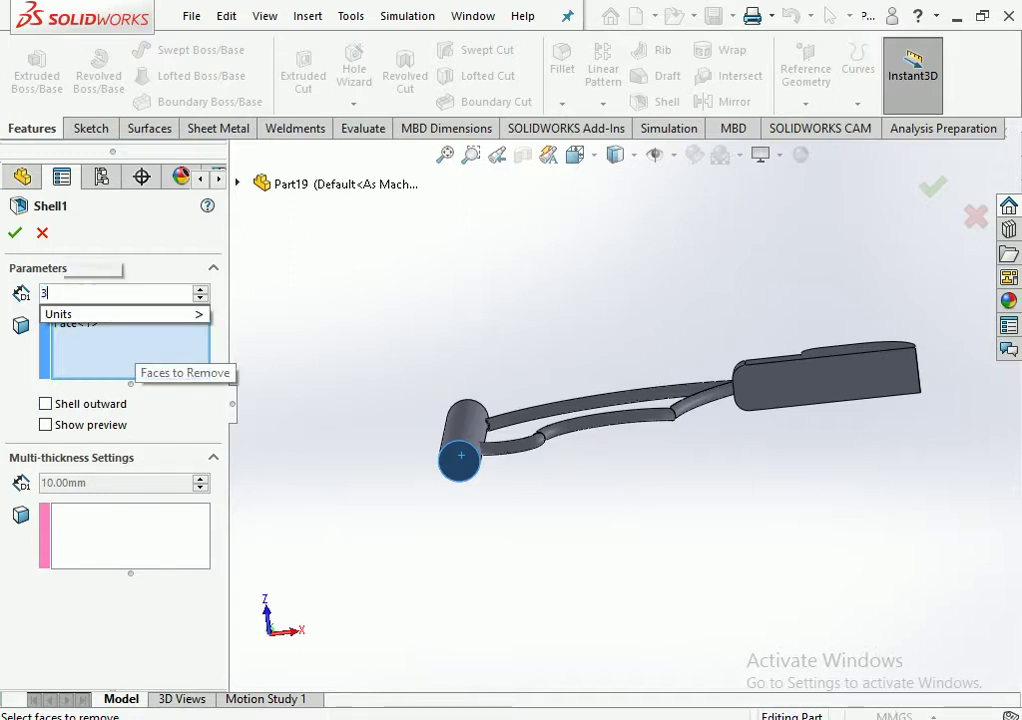
pyautogui.press('Return')
pyautogui.click(14, 232)
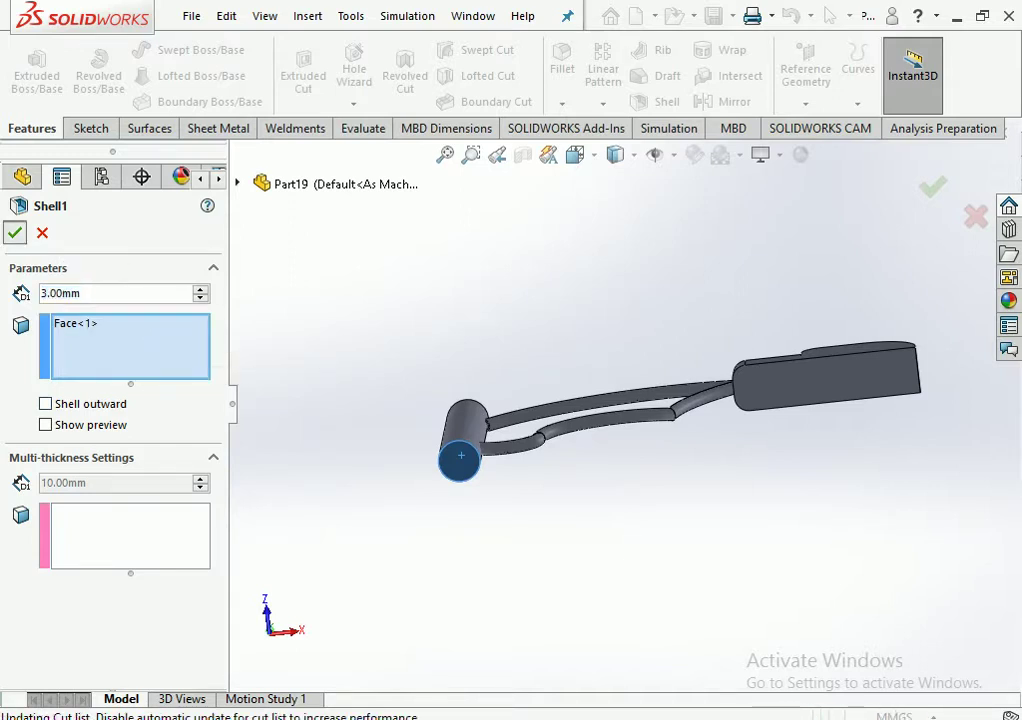
pyautogui.moveTo(680, 420)
pyautogui.mouseDown(button='middle')
pyautogui.moveTo(620, 440)
pyautogui.moveTo(660, 410)
pyautogui.moveTo(610, 430)
pyautogui.mouseUp(button='middle')
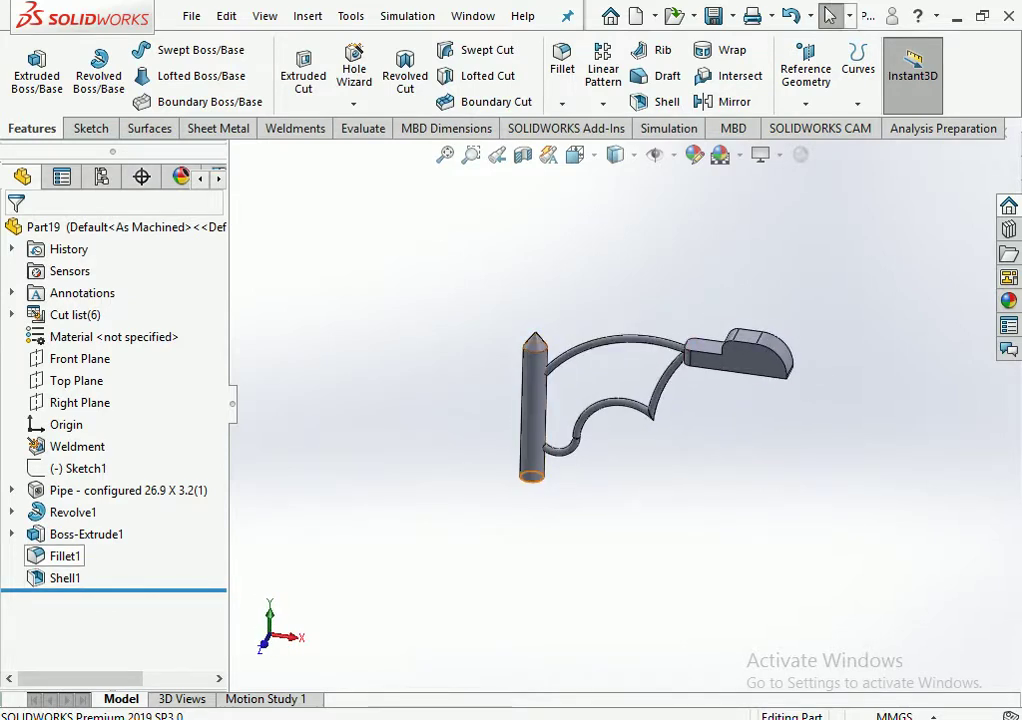
pyautogui.click(86, 534)
# Apply the Yellow Neon Tube appearance to the lamp head
pyautogui.click(1008, 300)
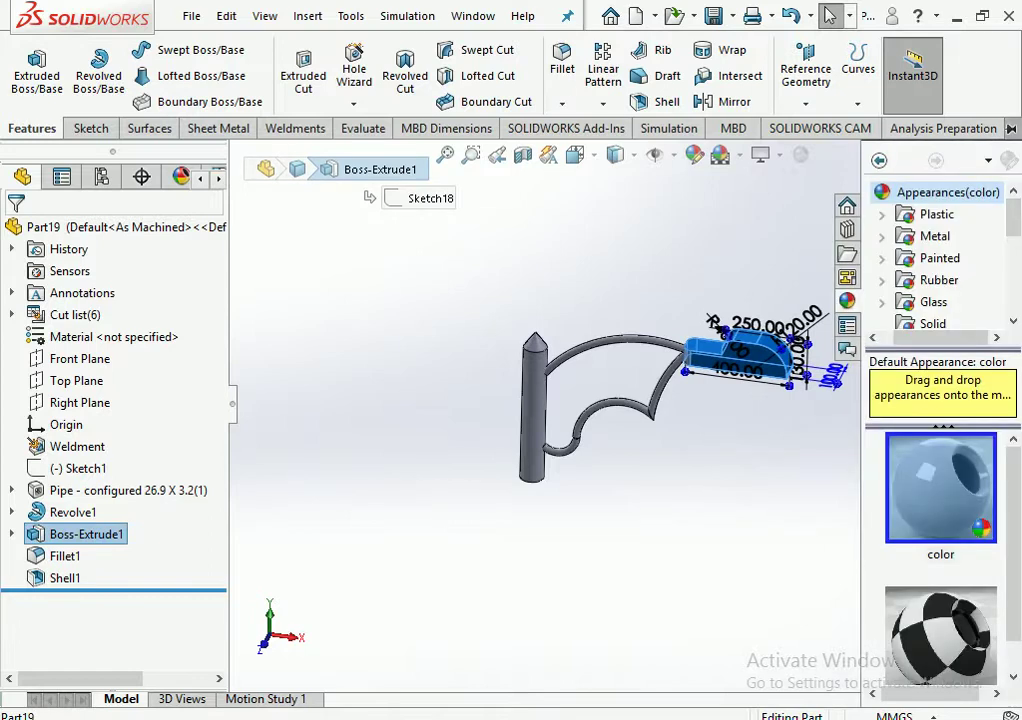
pyautogui.click(972, 192)
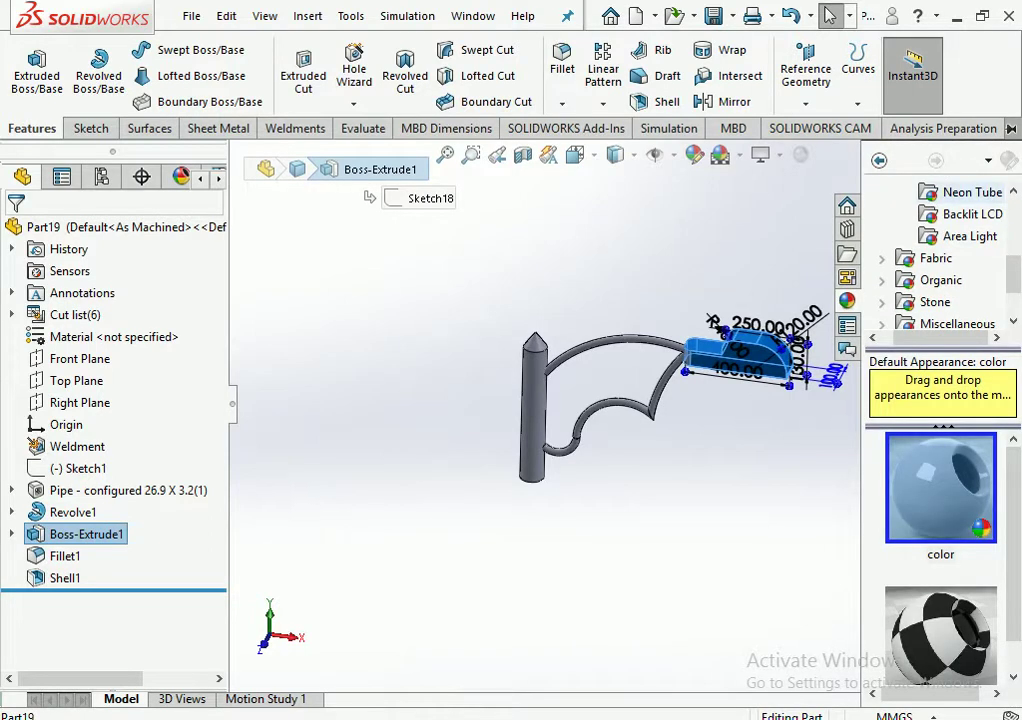
pyautogui.scroll(-2, 940, 560)
pyautogui.moveTo(940, 640); pyautogui.dragTo(740, 355)
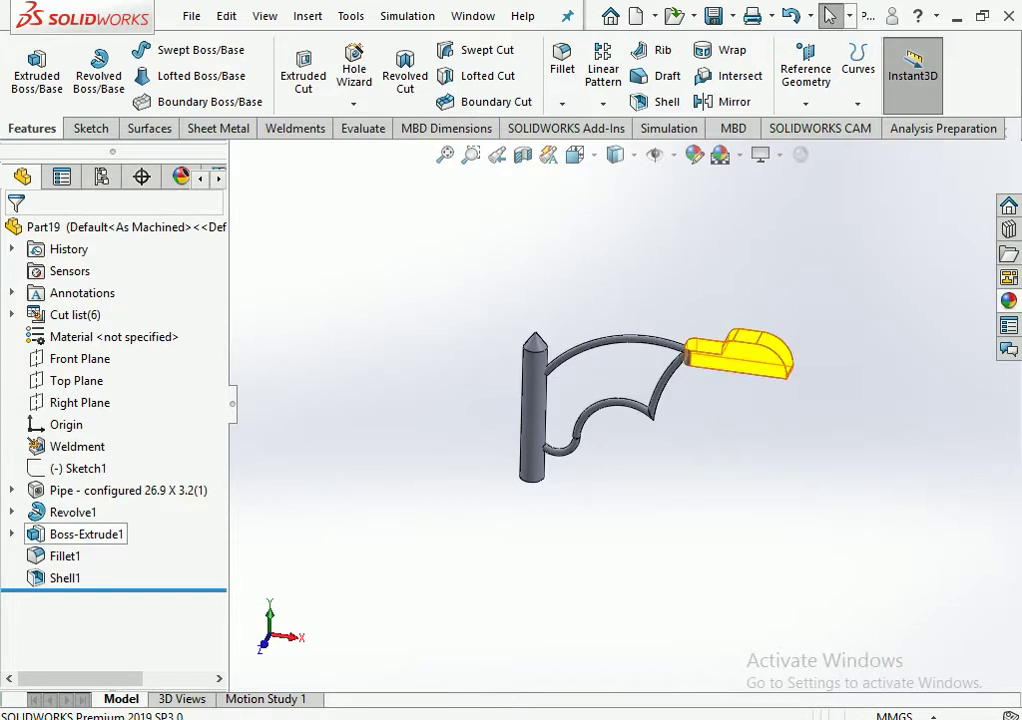
# Colour the curved pipe arm green
pyautogui.click(110, 490)
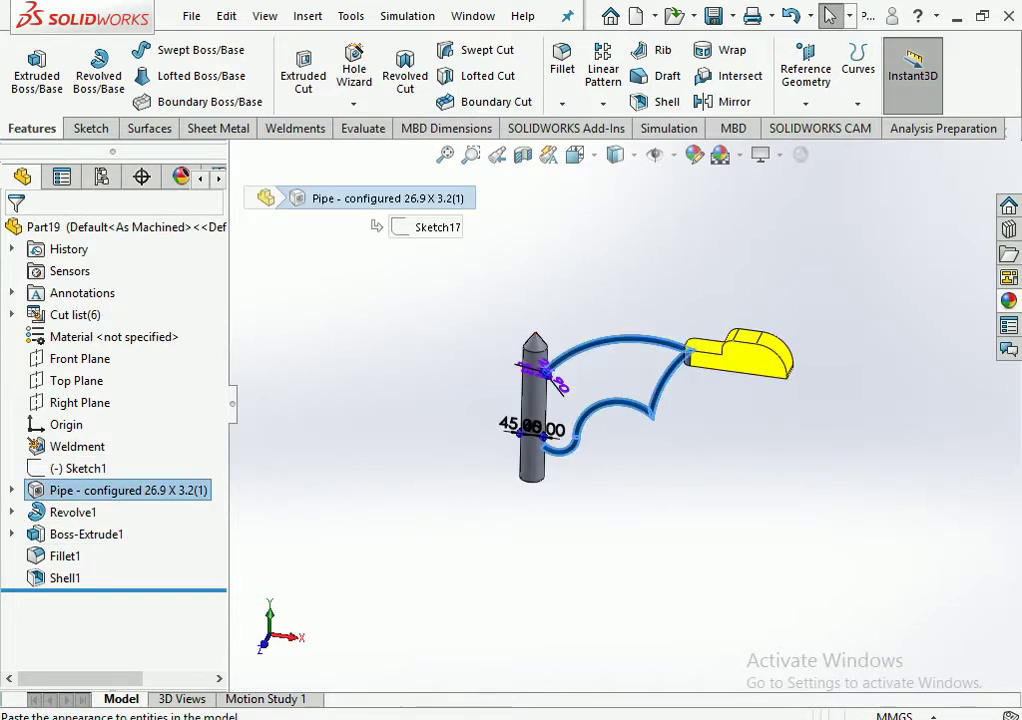
pyautogui.click(694, 154)
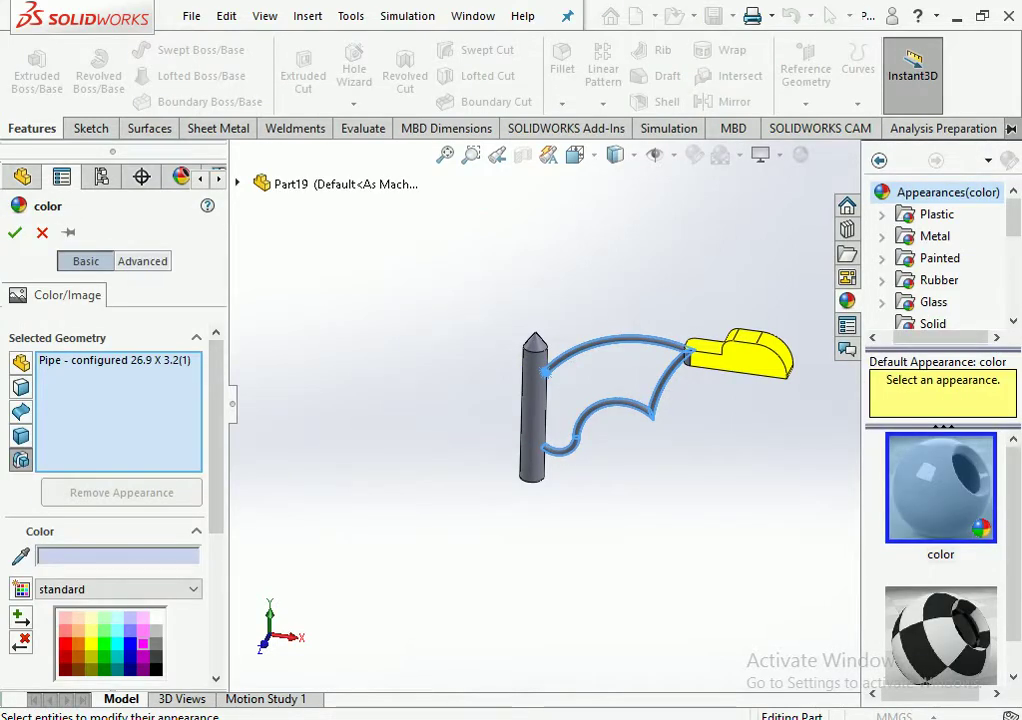
pyautogui.click(104, 669)
pyautogui.click(104, 657)
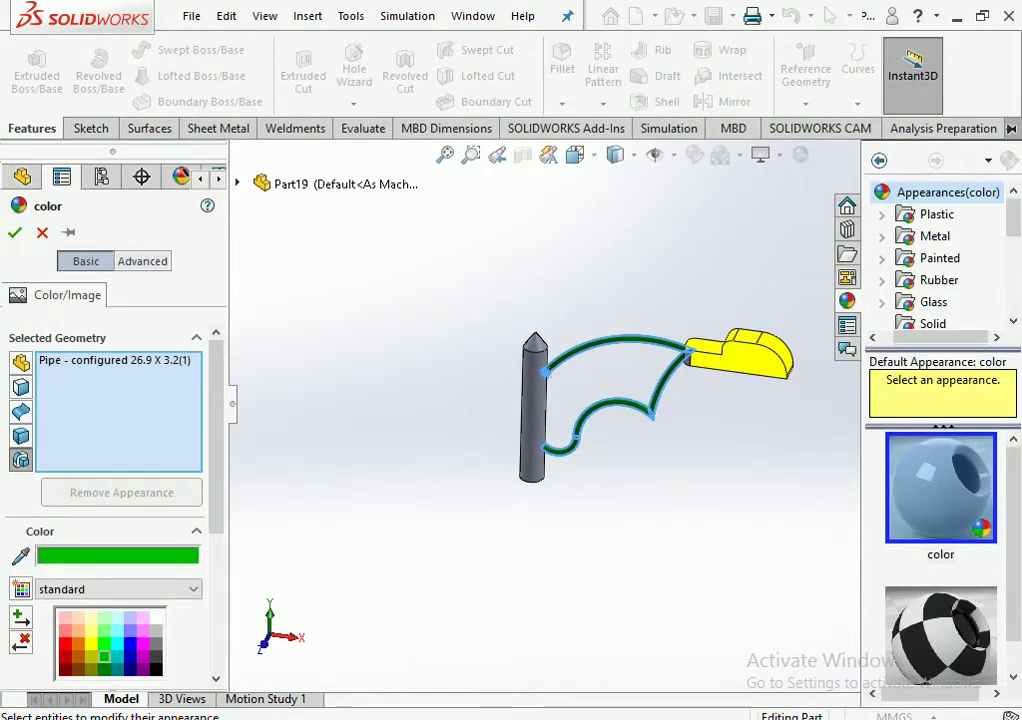
pyautogui.press('Return')
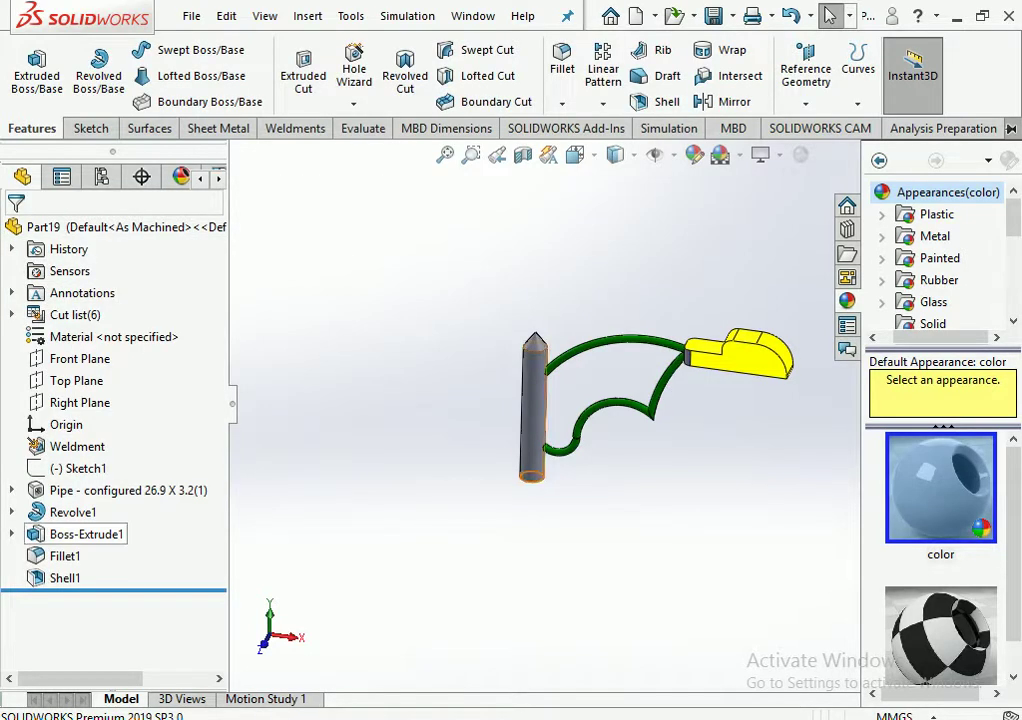
# Colour the revolved post magenta
pyautogui.click(72, 512)
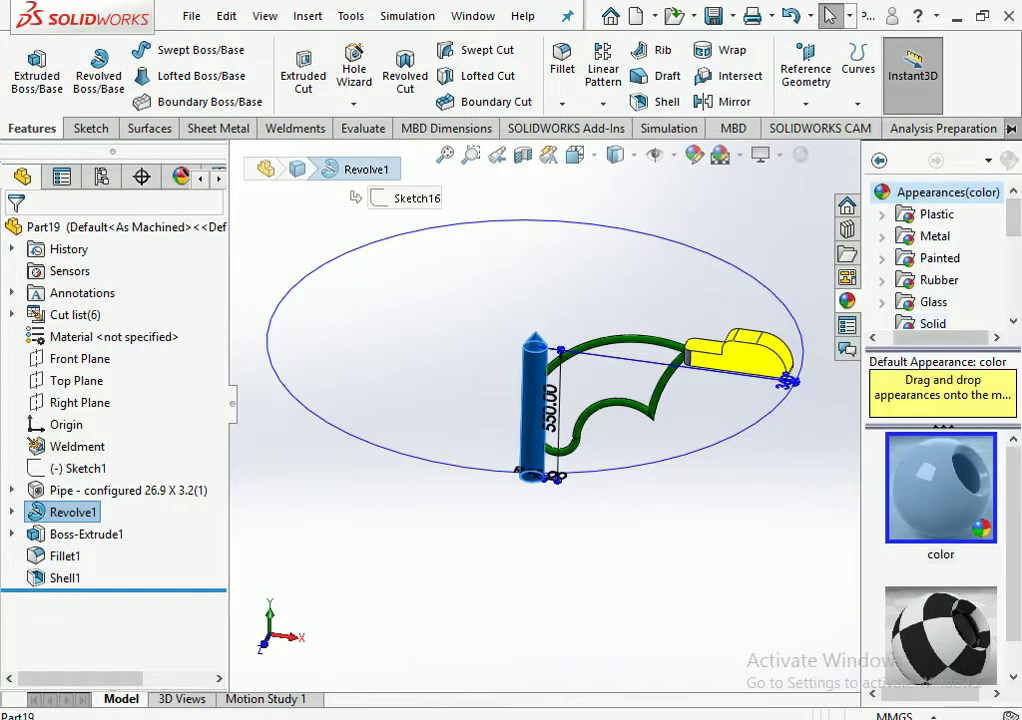
pyautogui.click(694, 154)
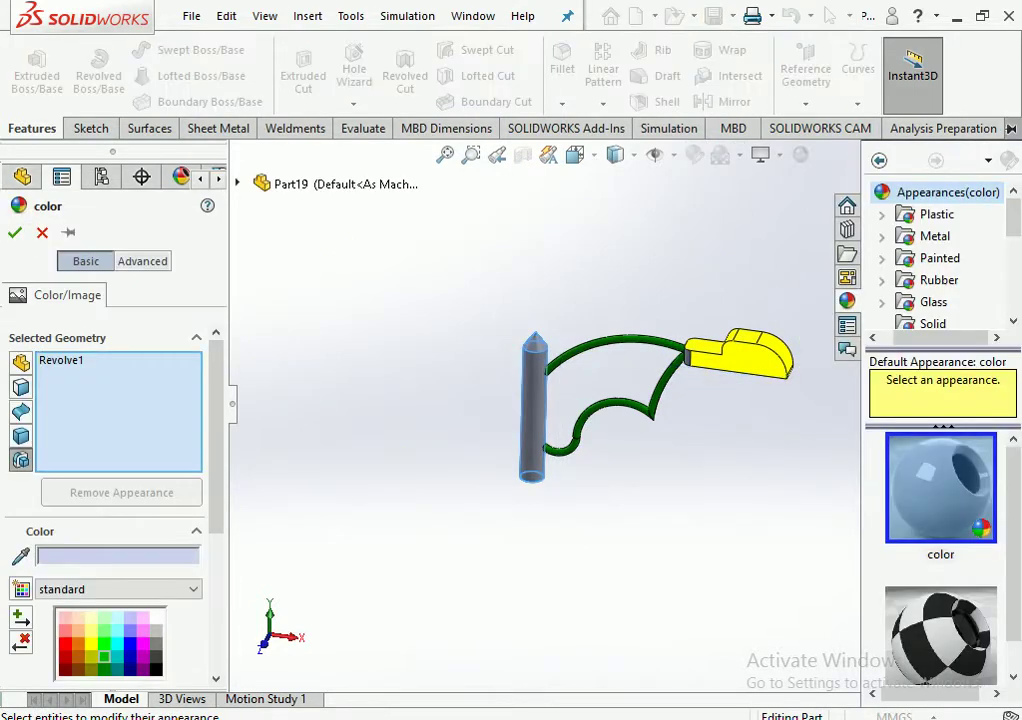
pyautogui.click(196, 337)
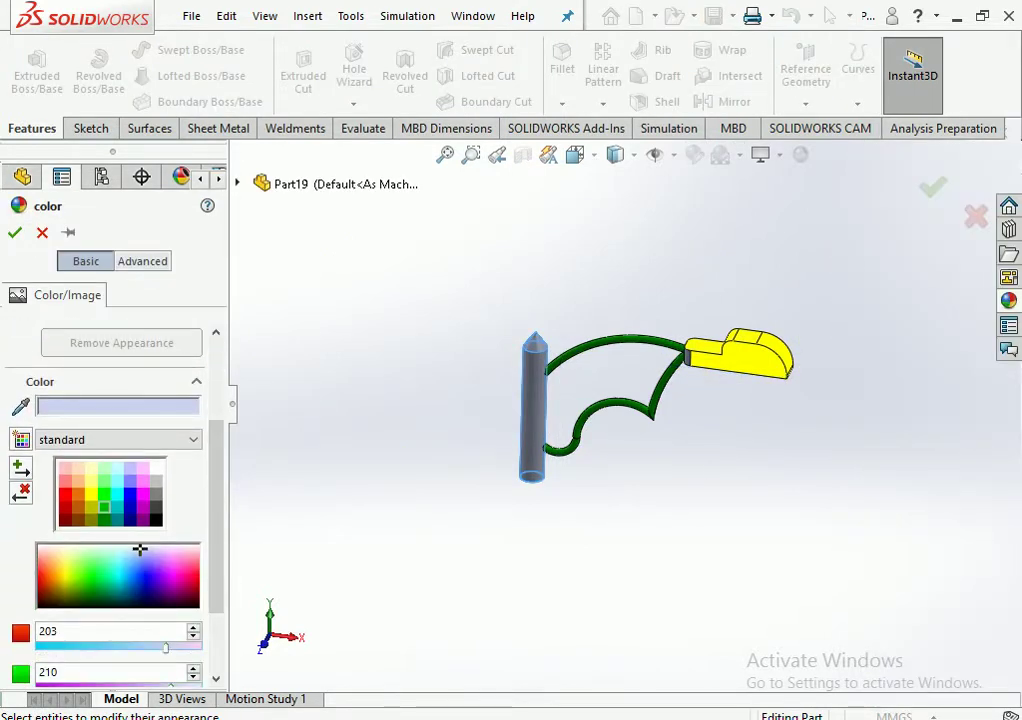
pyautogui.click(143, 494)
pyautogui.press('Return')
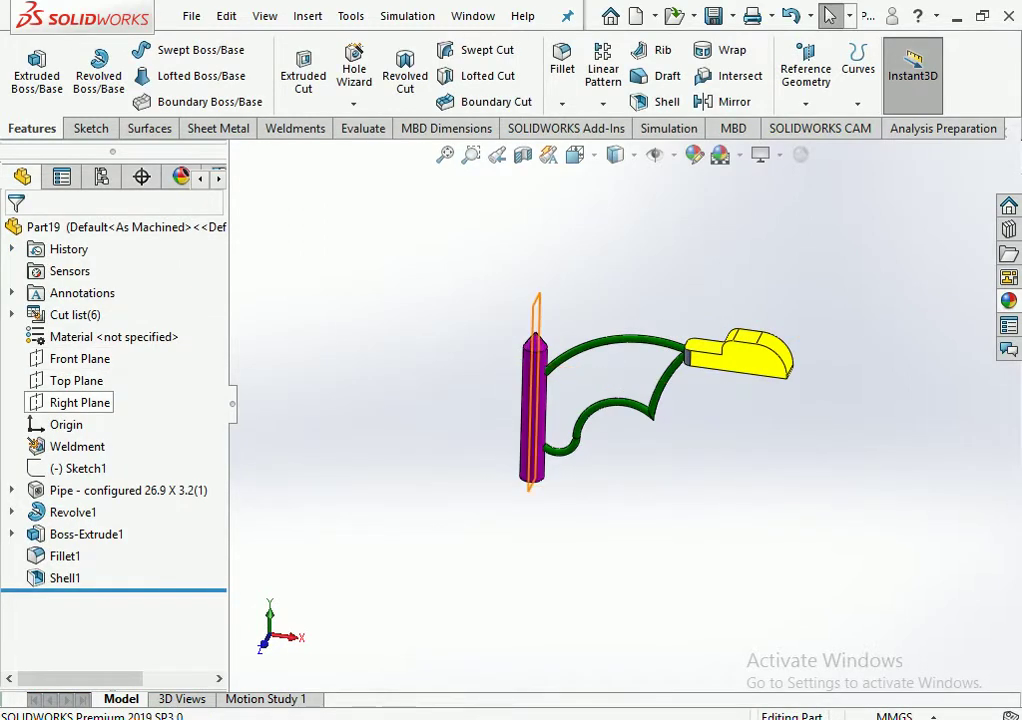
pyautogui.click(80, 402)
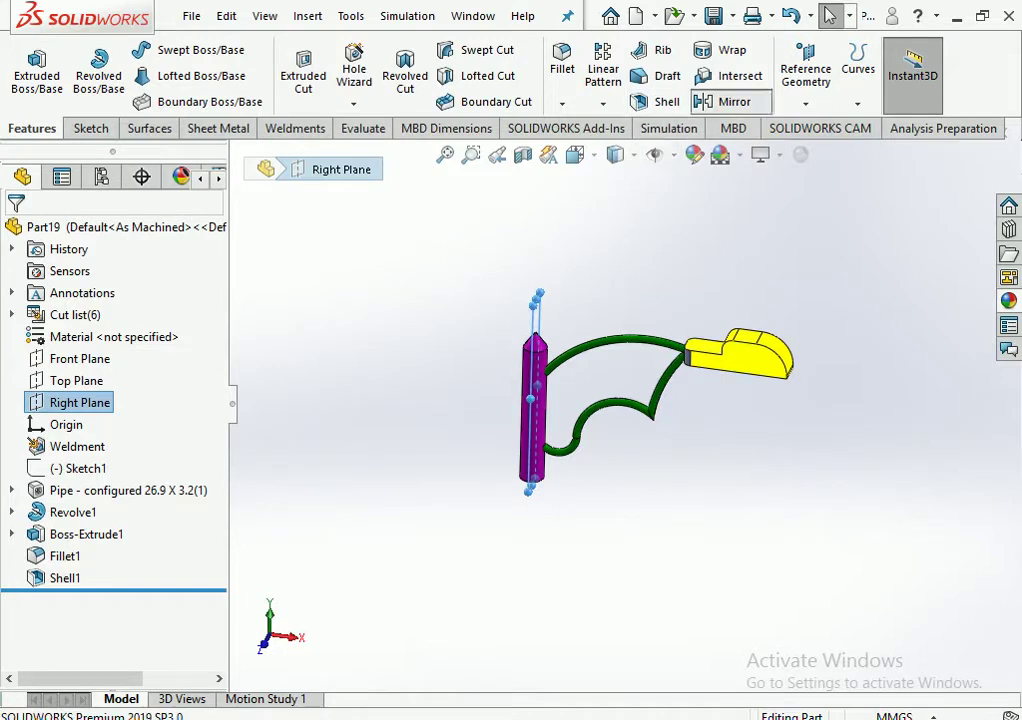
# Start a mirror across the Right Plane and remove Pipe and Boss-Extrude1 from Features to Mirror
pyautogui.click(722, 101)
pyautogui.click(745, 360)
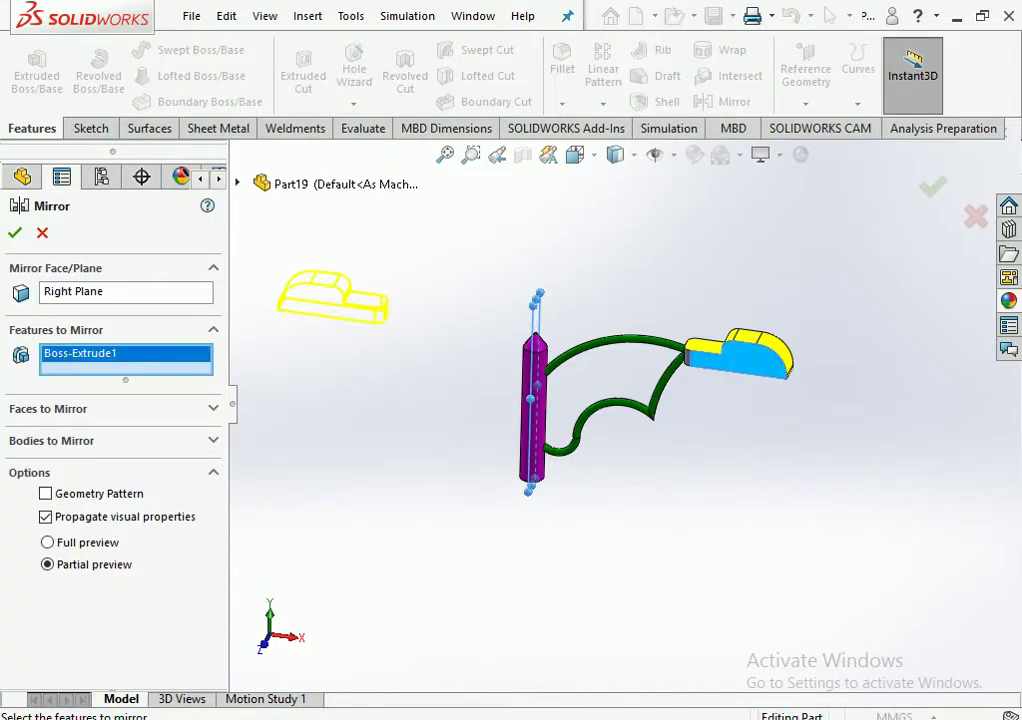
pyautogui.click(668, 385)
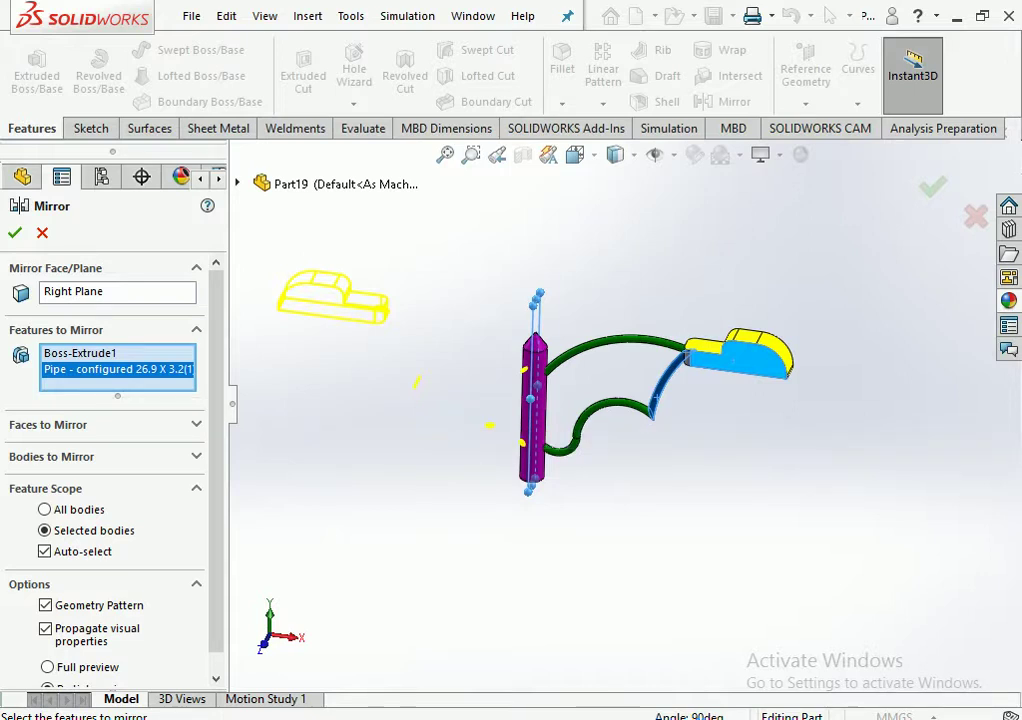
pyautogui.rightClick(92, 369)
pyautogui.click(144, 388)
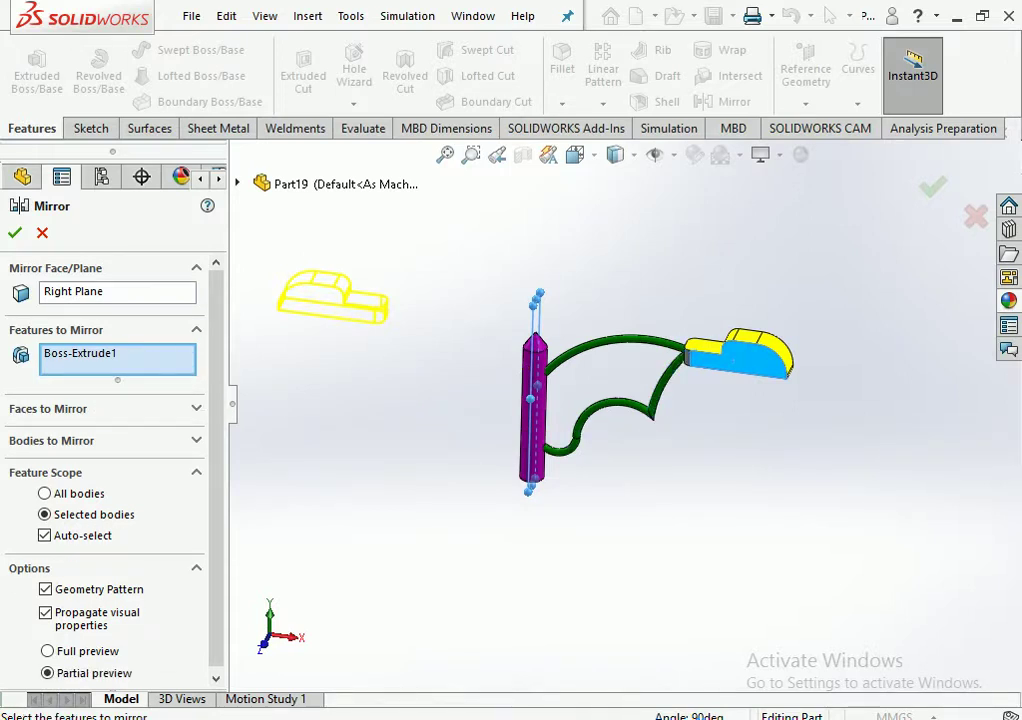
pyautogui.rightClick(164, 358)
pyautogui.click(212, 369)
# Mirror the lamp-head body and the four pipe bodies as whole bodies
pyautogui.click(51, 440)
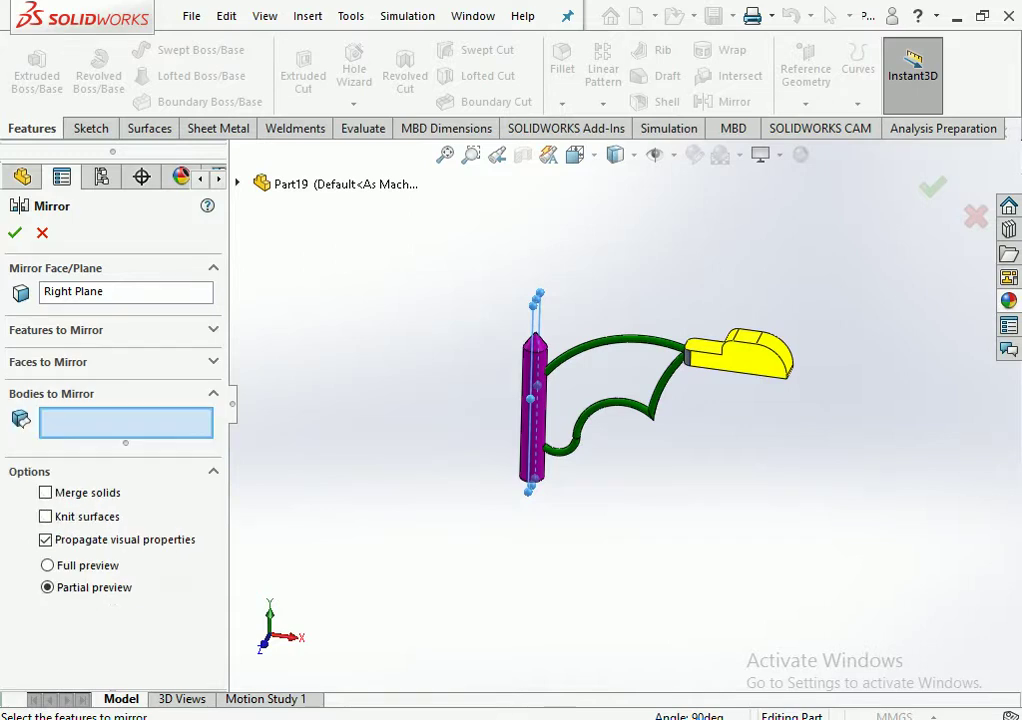
pyautogui.click(740, 355)
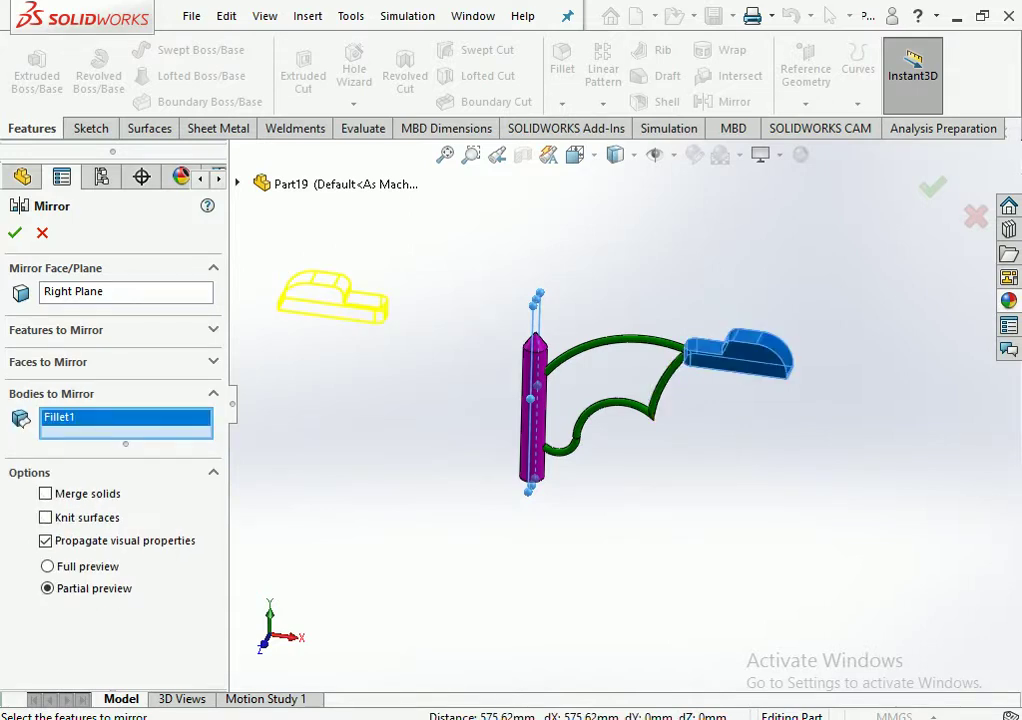
pyautogui.click(667, 385)
pyautogui.click(620, 340)
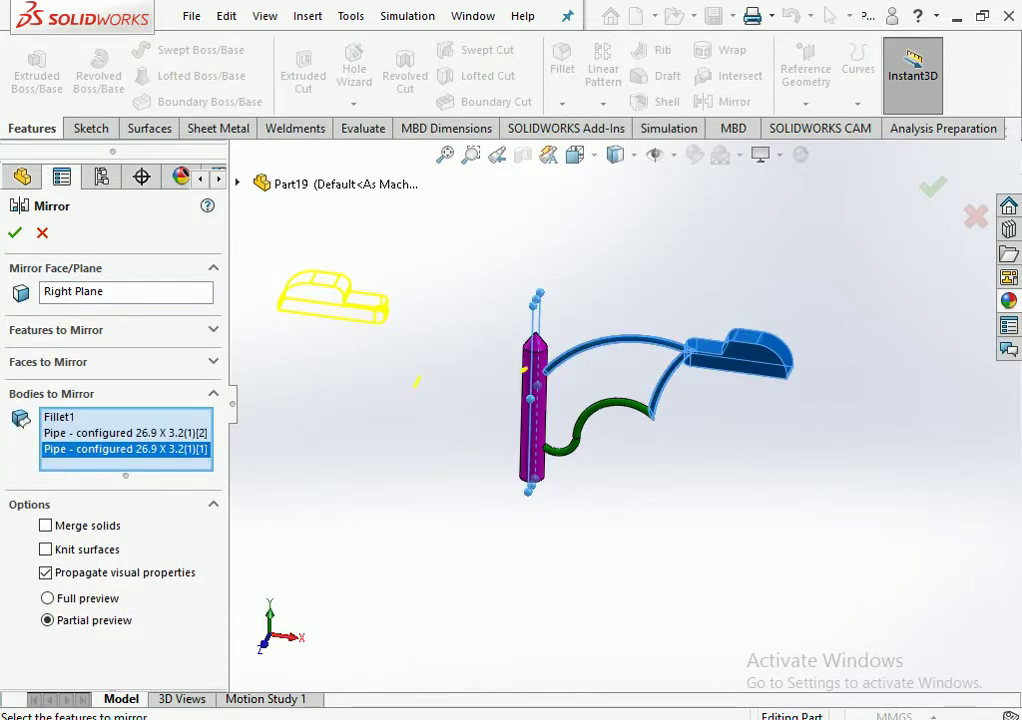
pyautogui.click(600, 405)
pyautogui.click(562, 446)
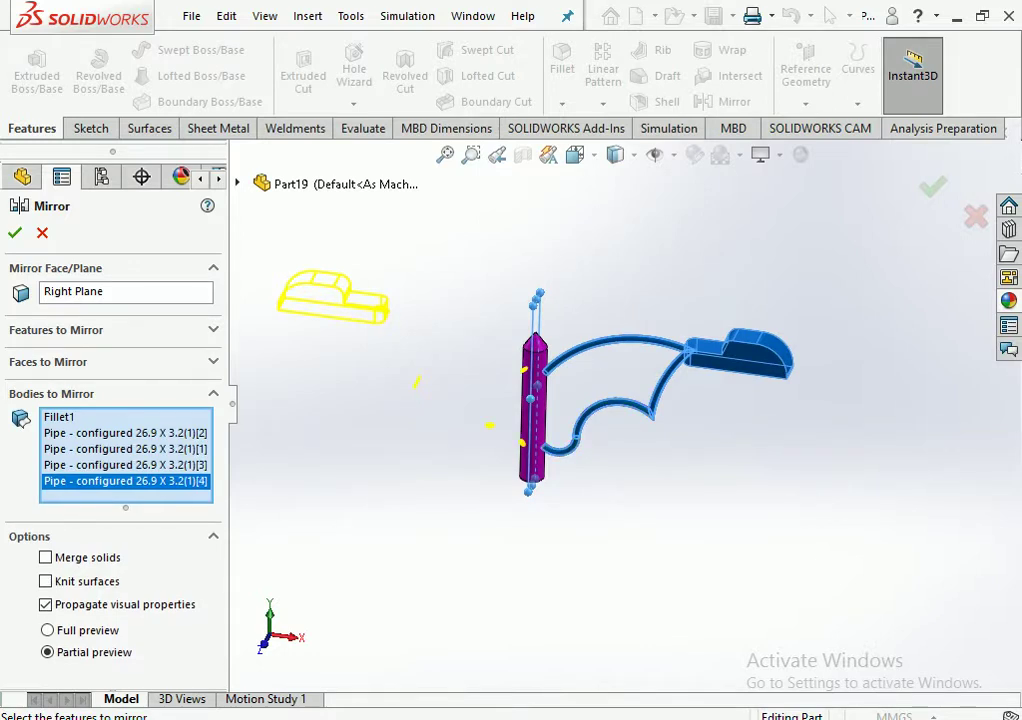
pyautogui.click(15, 233)
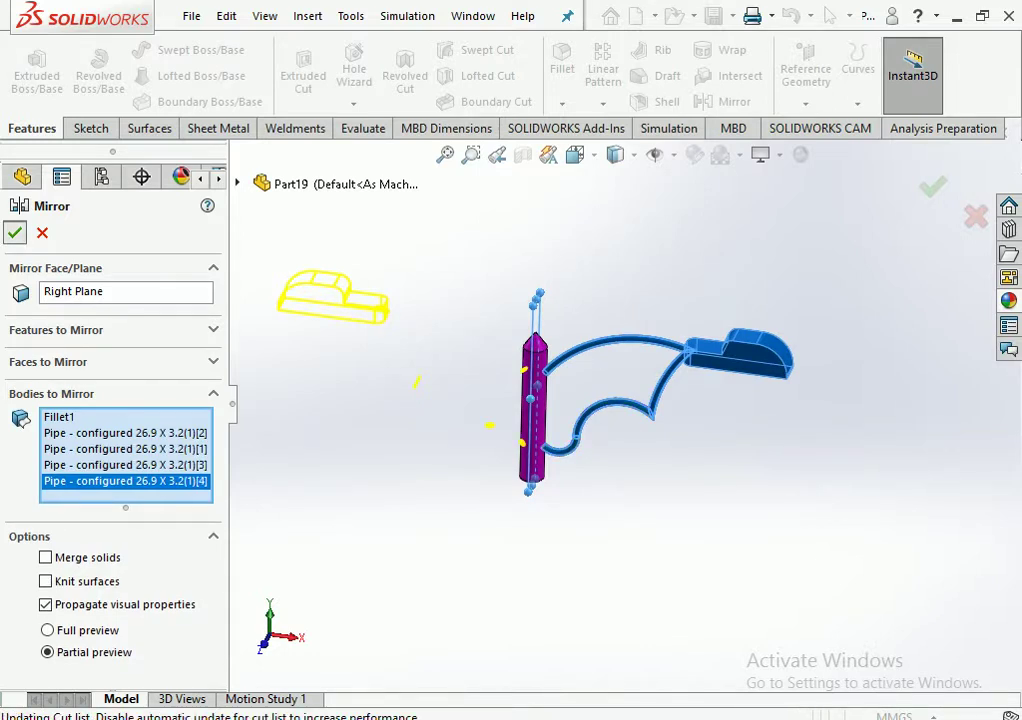
pyautogui.moveTo(530, 420); pyautogui.dragTo(565, 372, button='middle')
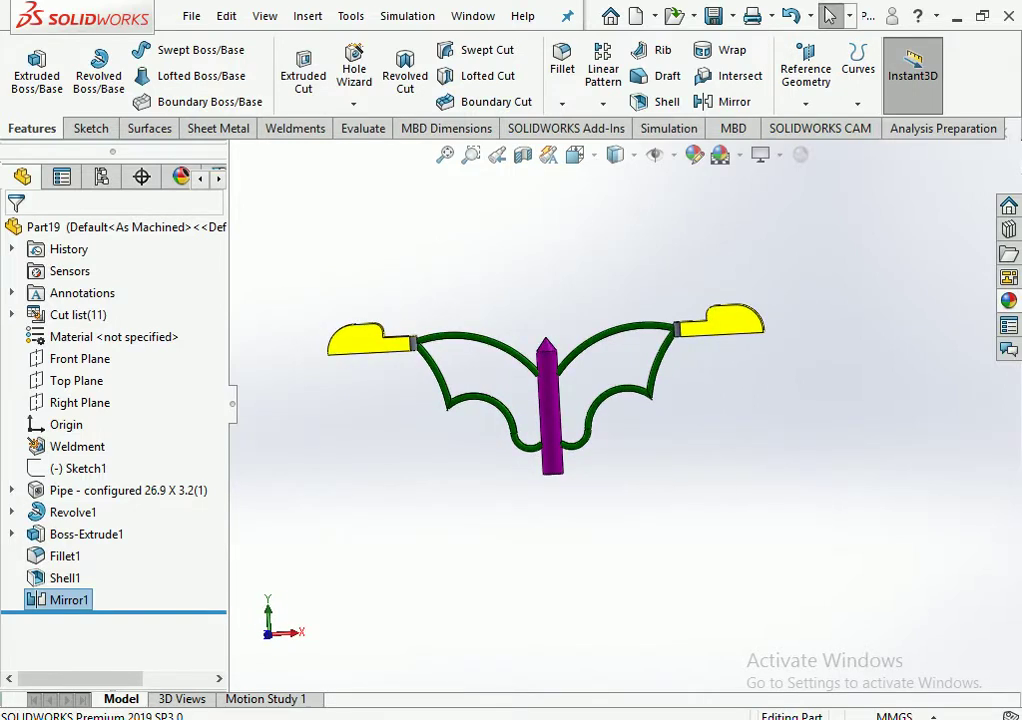
pyautogui.hotkey('ctrl', '7')
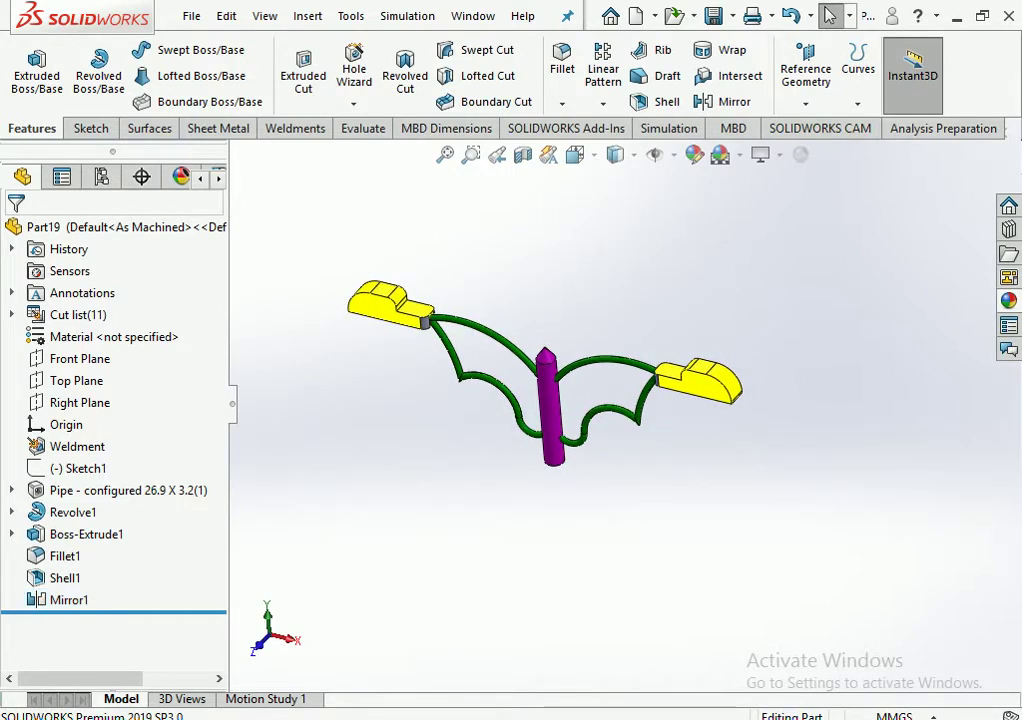
# Save the part as ARM DWG inside a newly created POLE folder
pyautogui.hotkey('ctrl', 's')
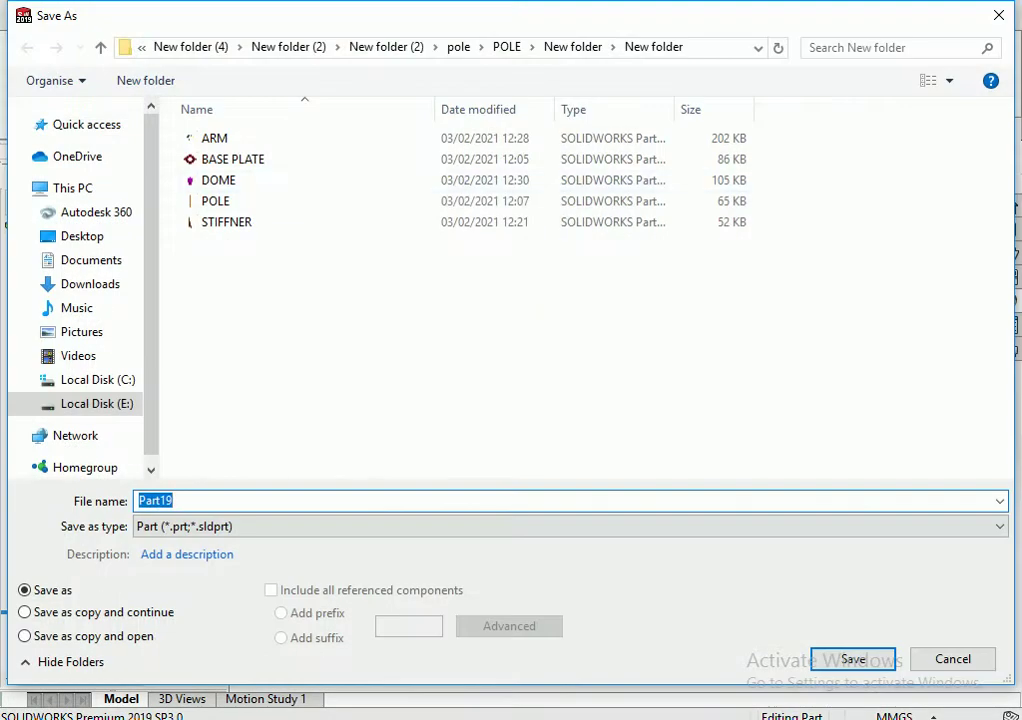
pyautogui.click(145, 80)
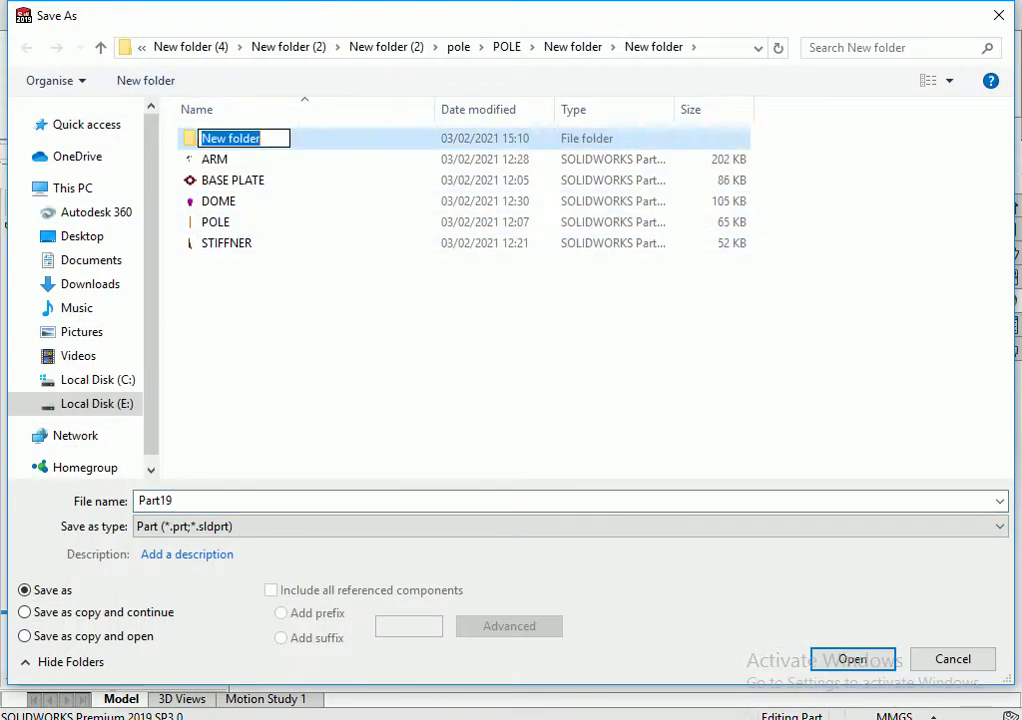
pyautogui.write('POLE')
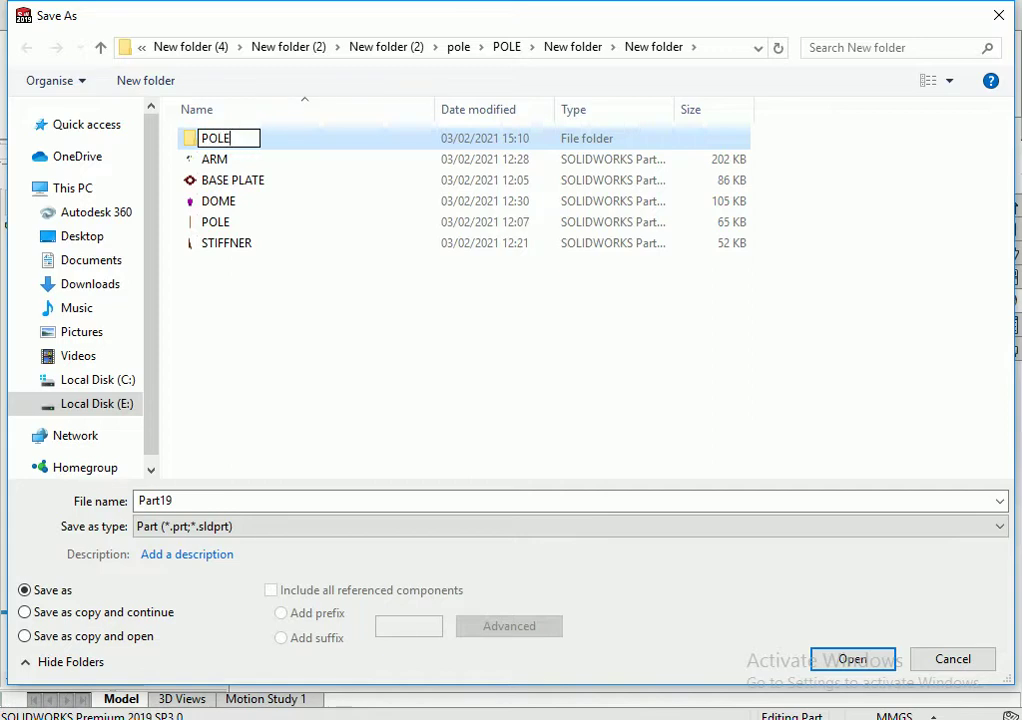
pyautogui.press('Return')
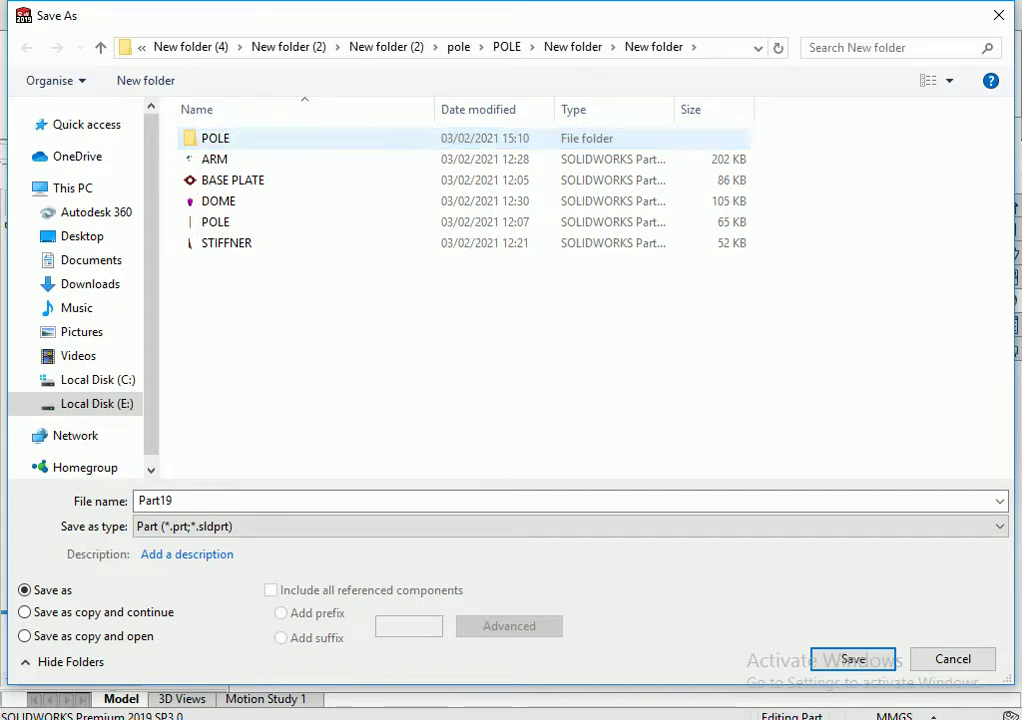
pyautogui.press('Return')
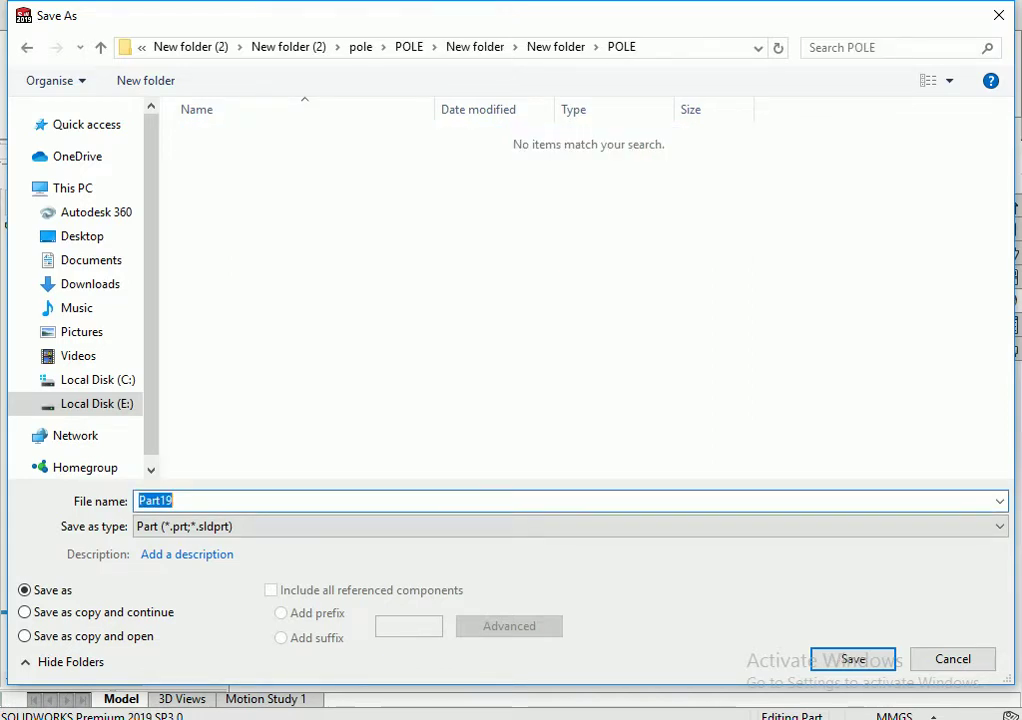
pyautogui.write('ARM DWG.')
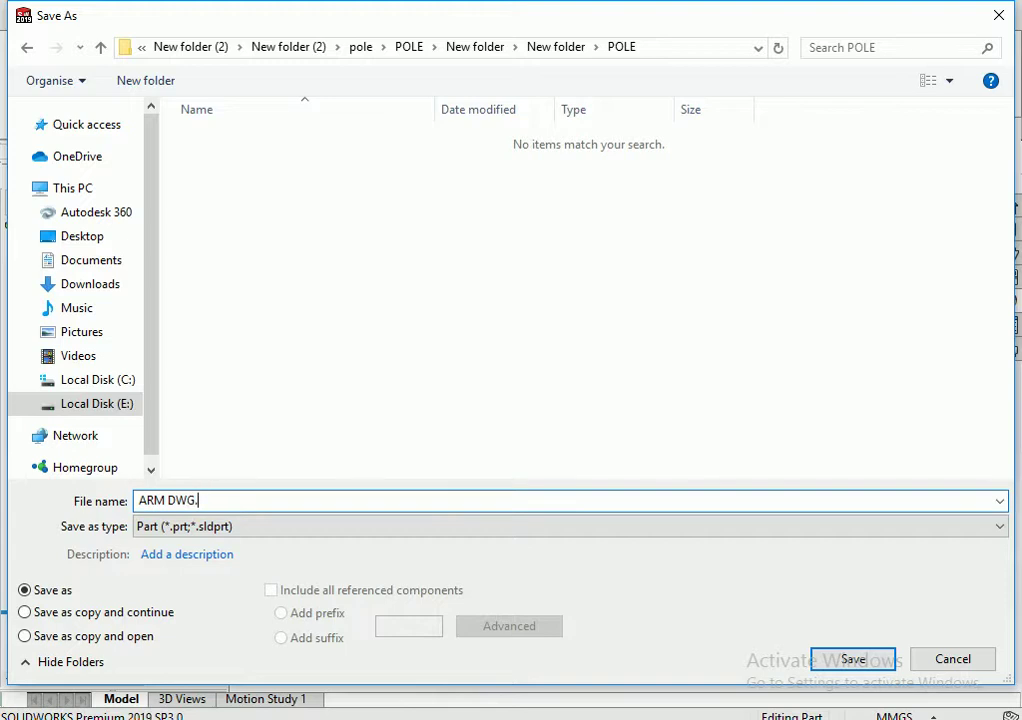
pyautogui.press('Return')
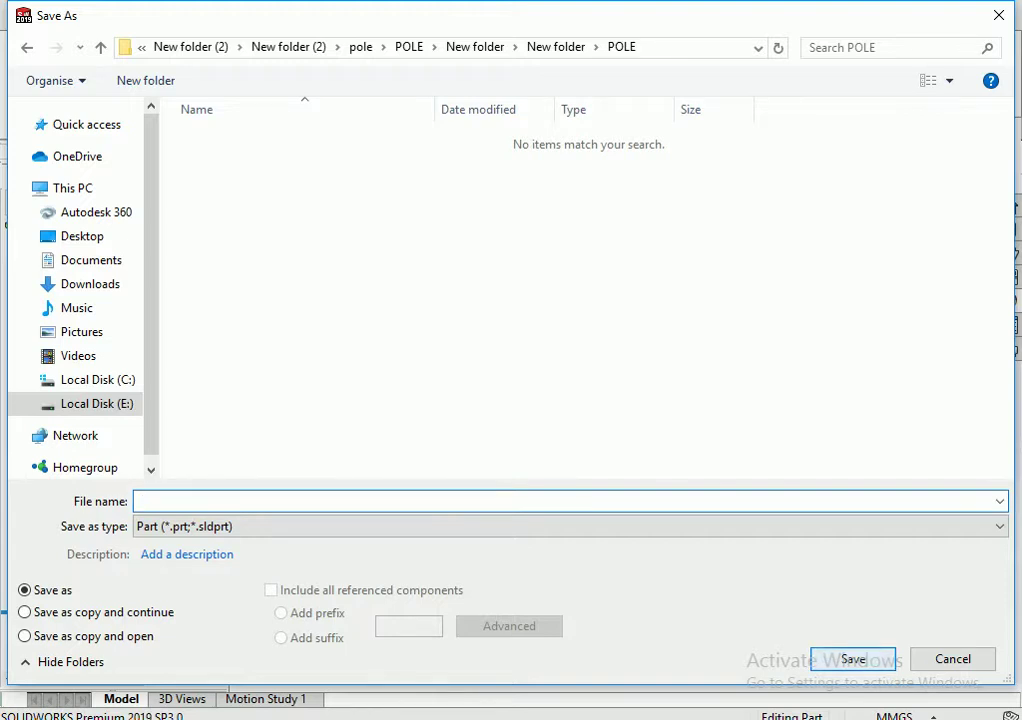
# Close the saved part and start a new blank part
pyautogui.hotkey('ctrl', 'w')
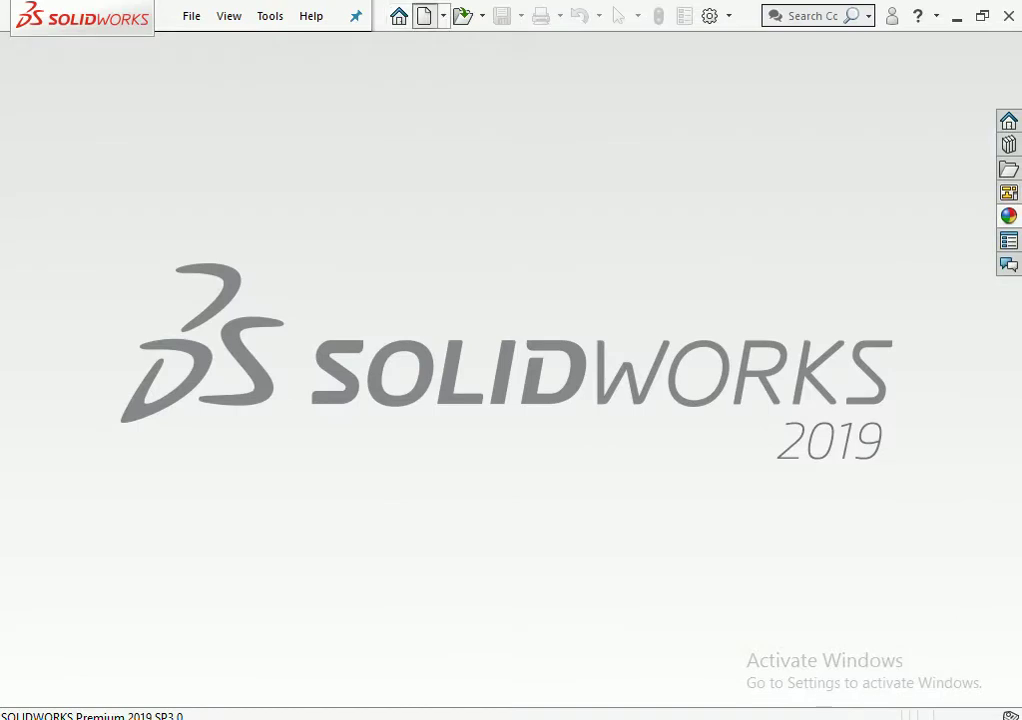
pyautogui.click(424, 16)
pyautogui.press('Return')
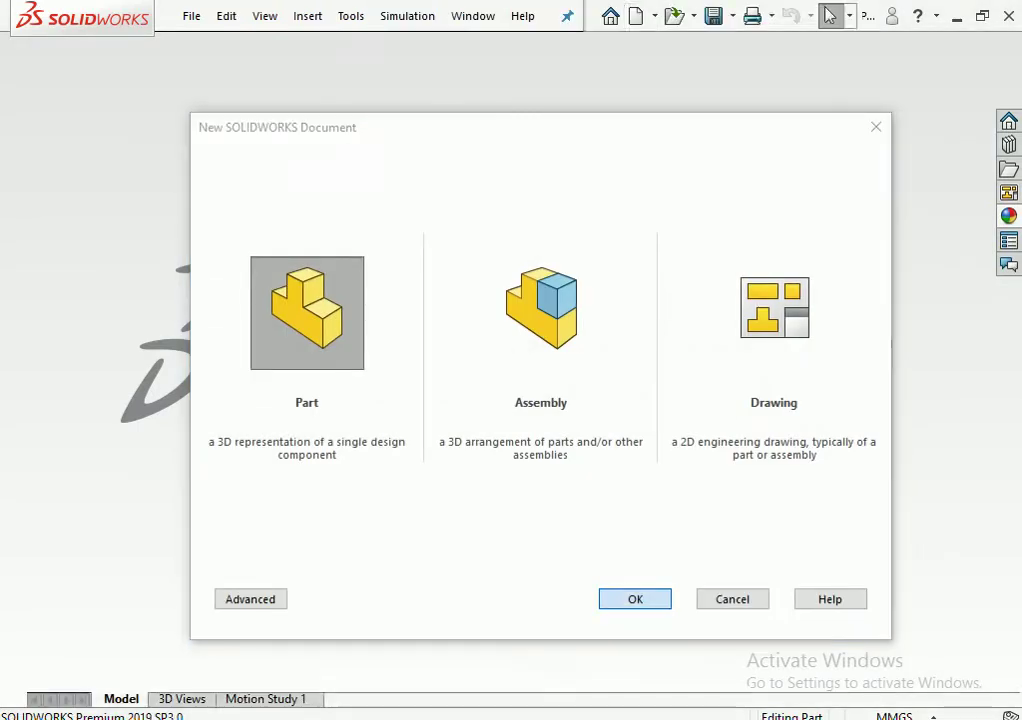
# Sketch a circle on the Top Plane centred on the origin
pyautogui.click(76, 358)
pyautogui.click(94, 333)
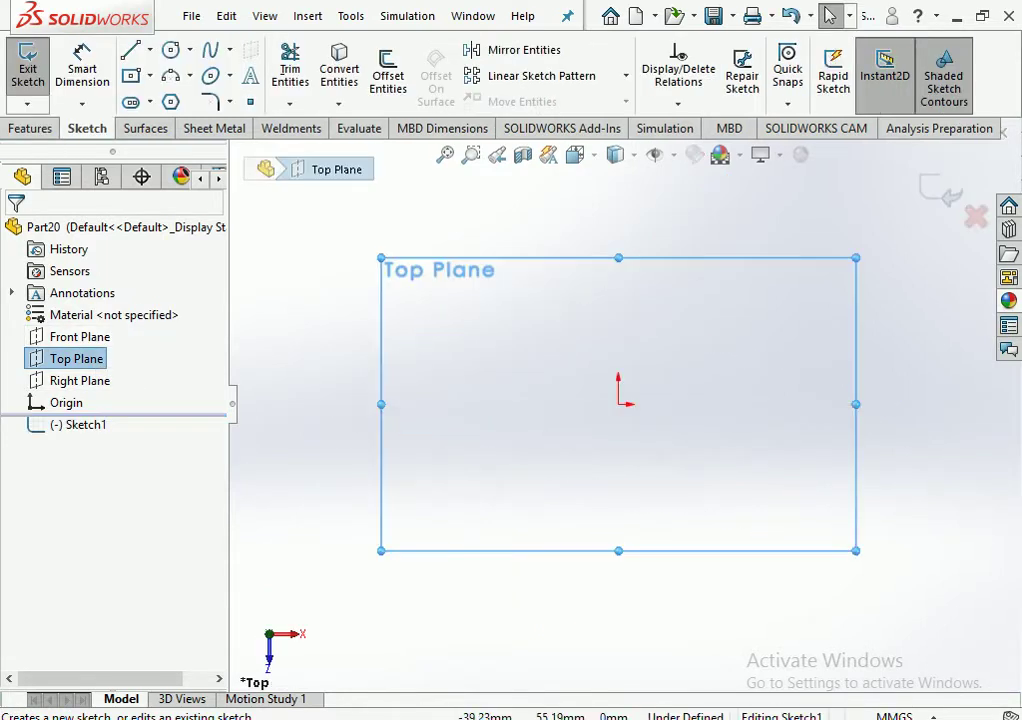
pyautogui.click(171, 49)
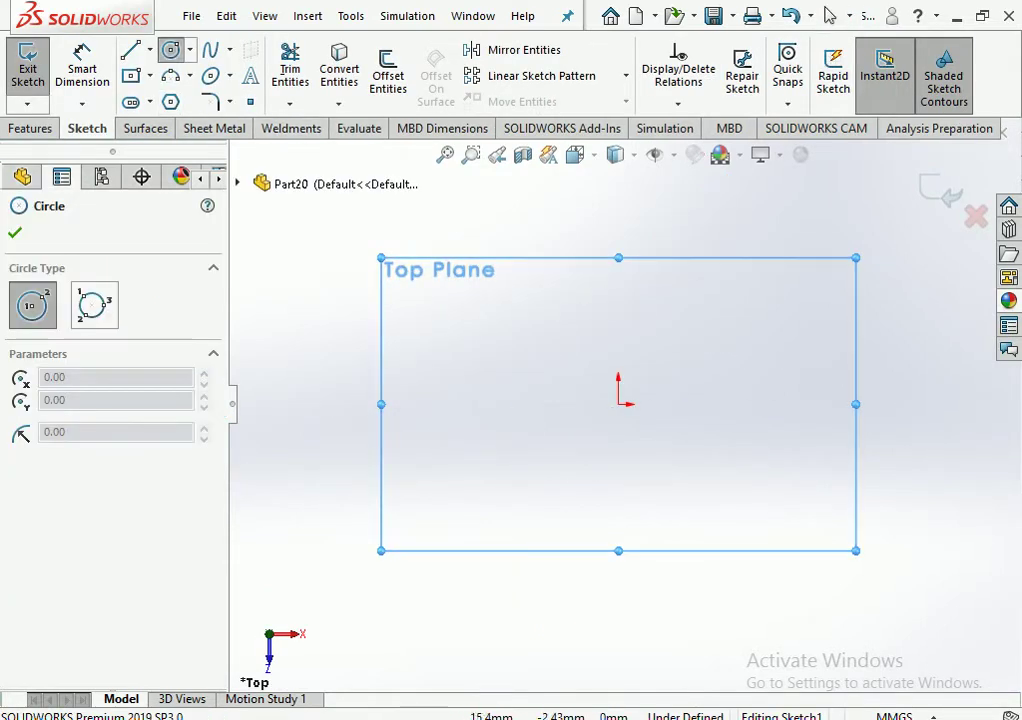
pyautogui.click(618, 404)
pyautogui.click(655, 367)
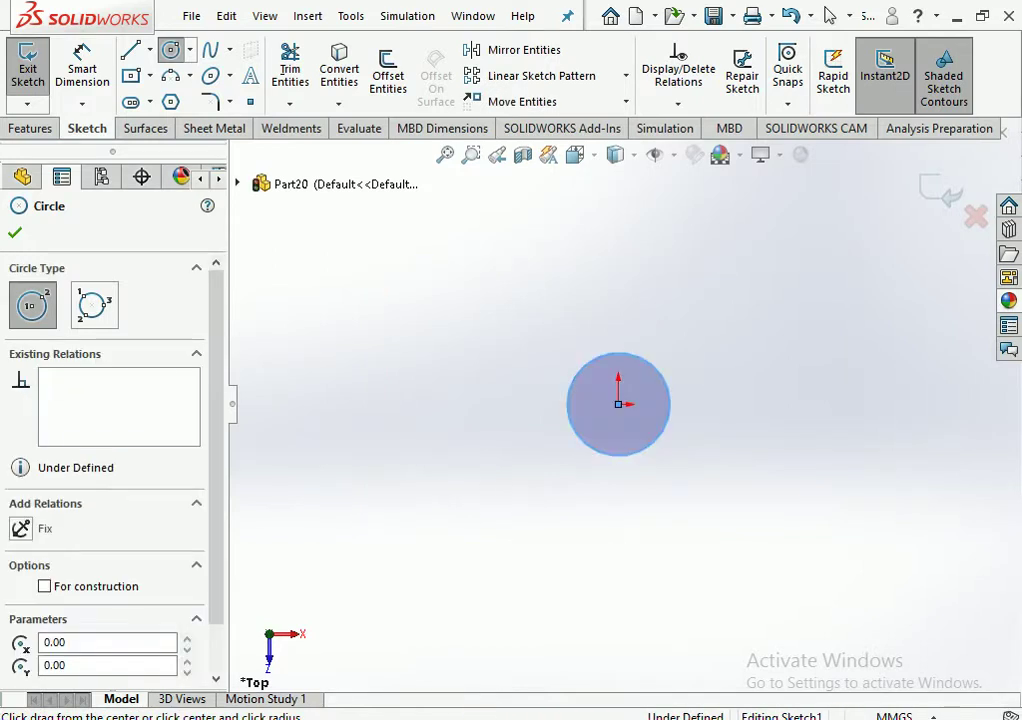
# Dimension the circle to 155 mm diameter and exit the sketch
pyautogui.click(82, 68)
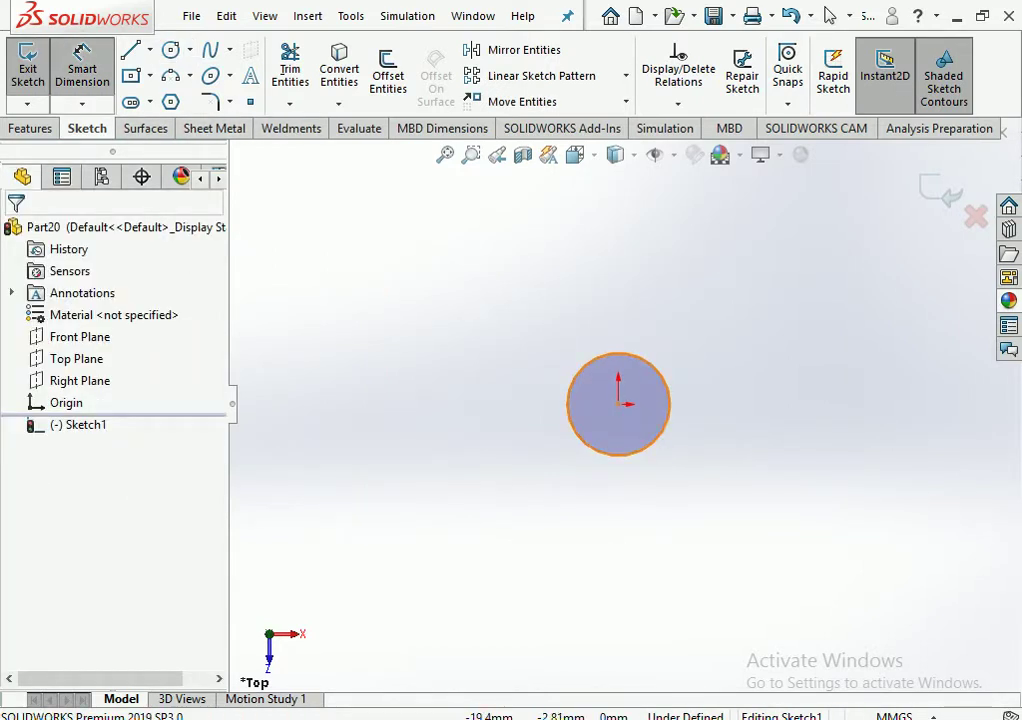
pyautogui.click(568, 410)
pyautogui.click(526, 463)
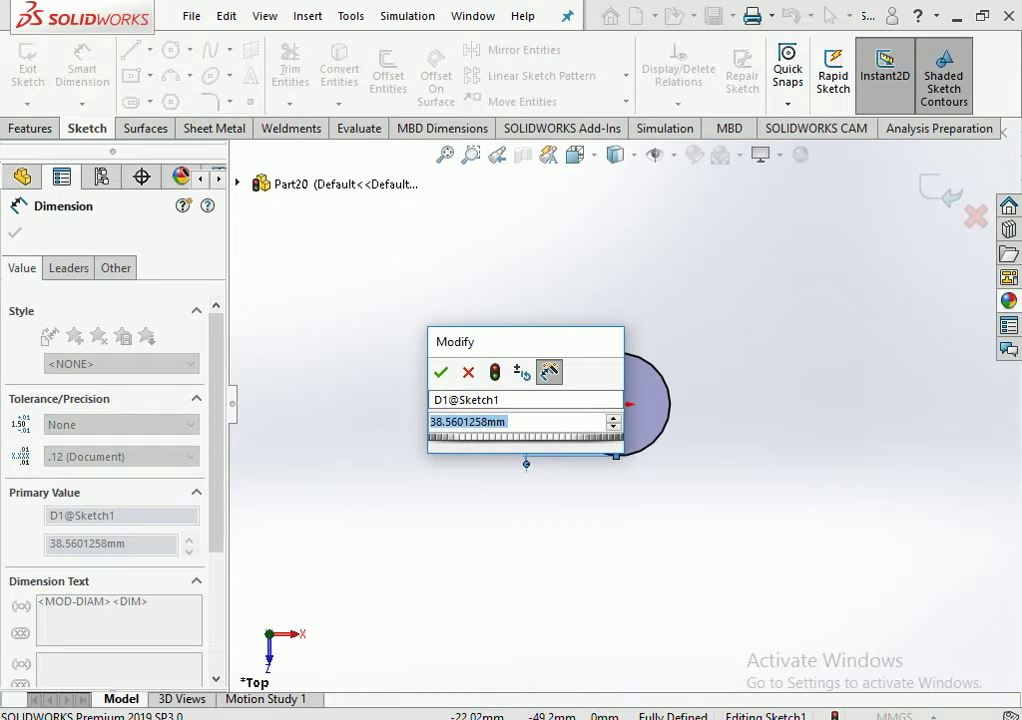
pyautogui.write('155')
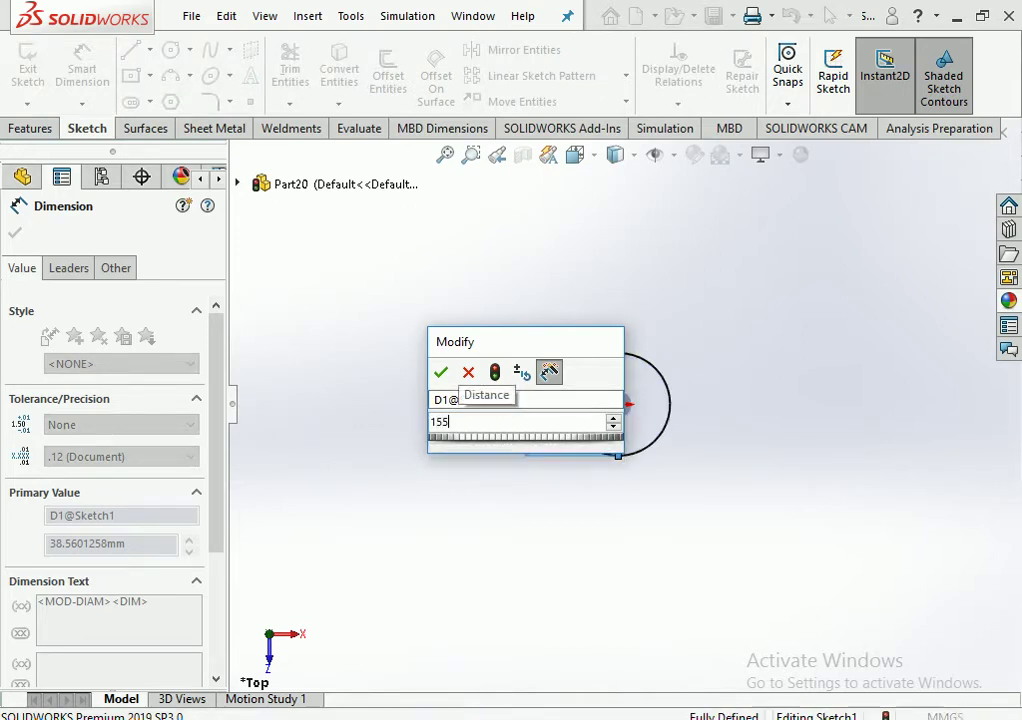
pyautogui.press('Return')
pyautogui.press('Escape')
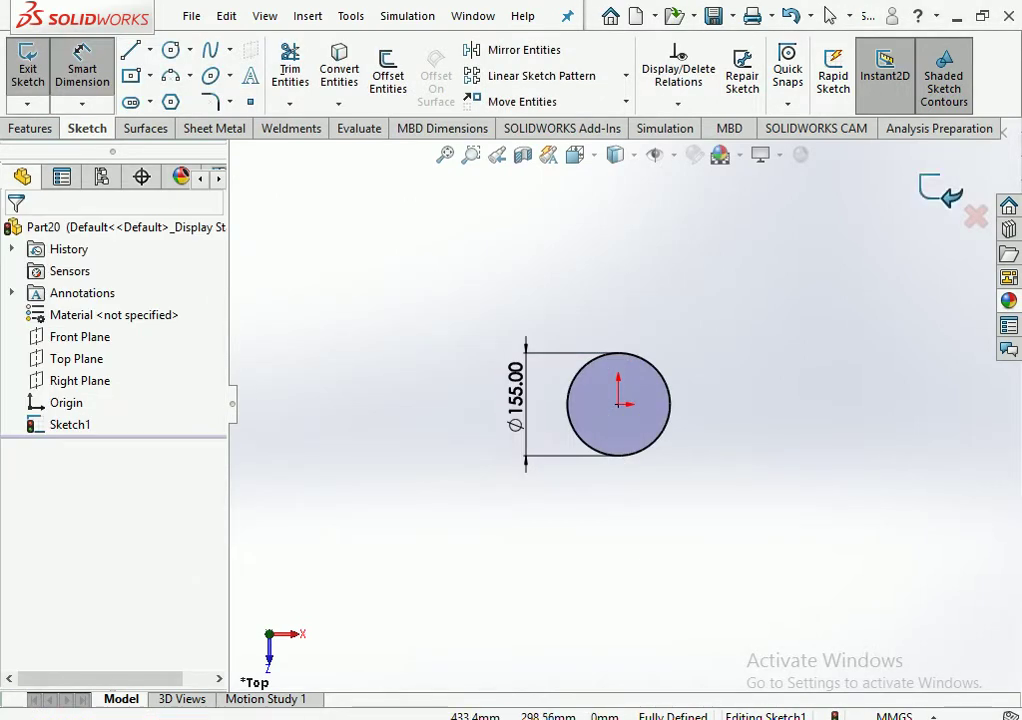
pyautogui.click(944, 191)
# Return to the Features toolbar and open the Reference Geometry options
pyautogui.click(89, 128)
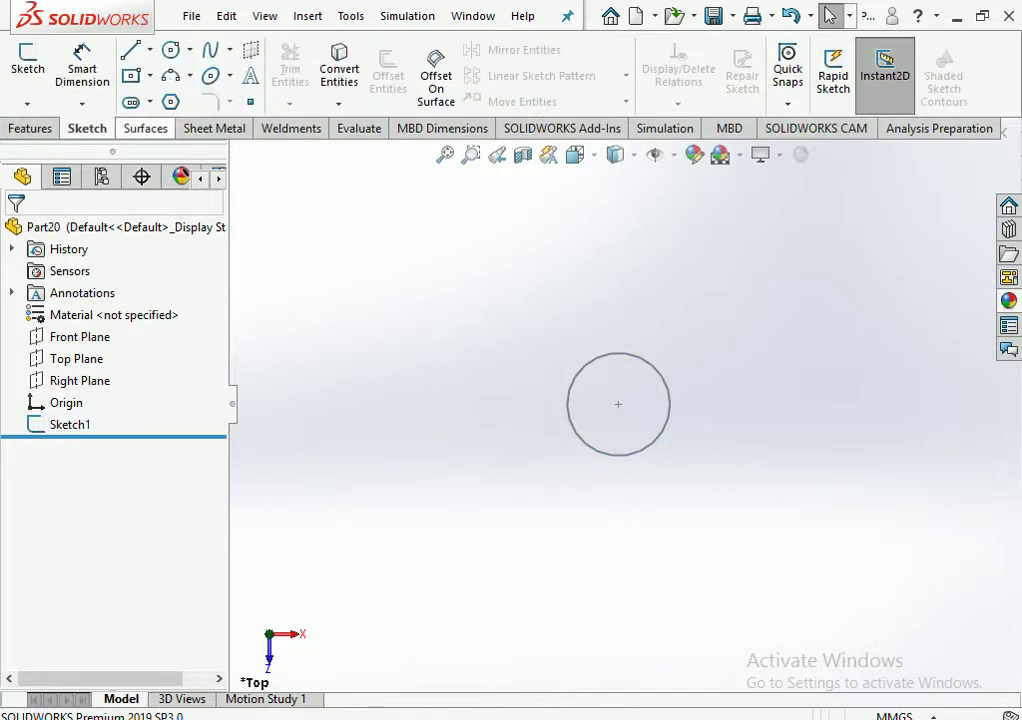
pyautogui.click(30, 128)
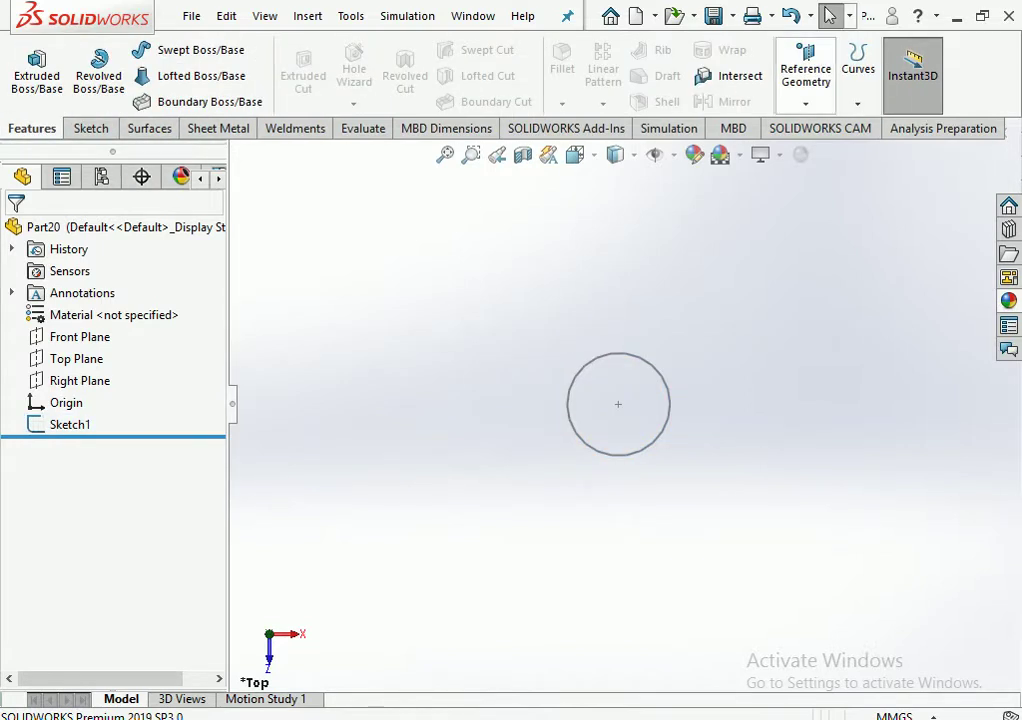
pyautogui.click(805, 68)
# Create Plane1 offset 3500 mm from the Top Plane and start a sketch on it
pyautogui.click(821, 128)
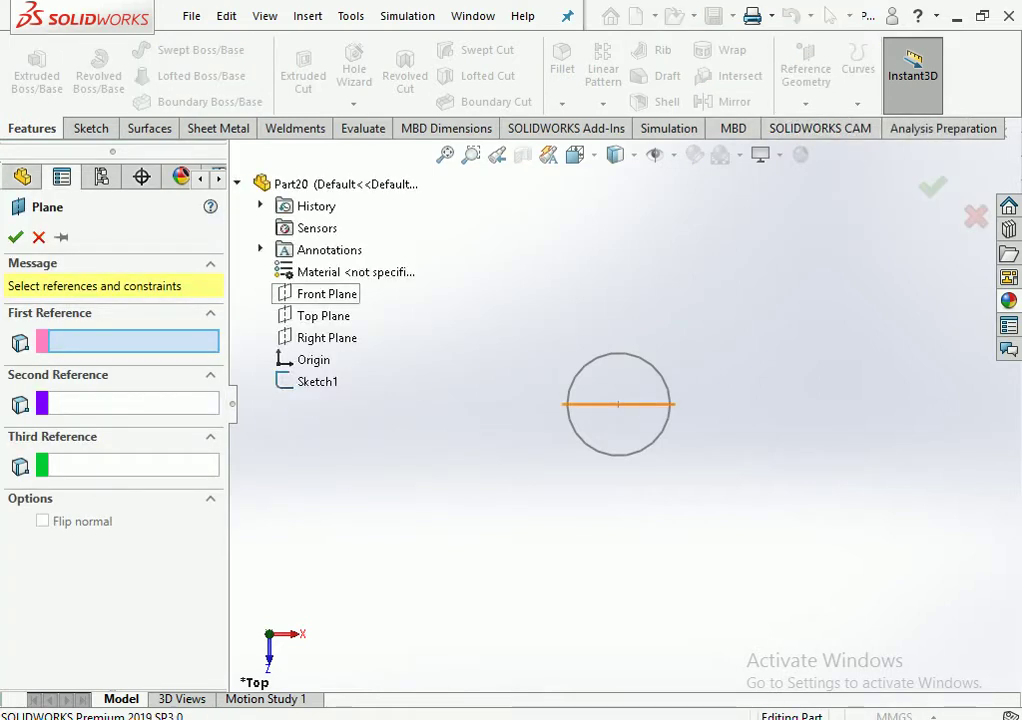
pyautogui.click(323, 316)
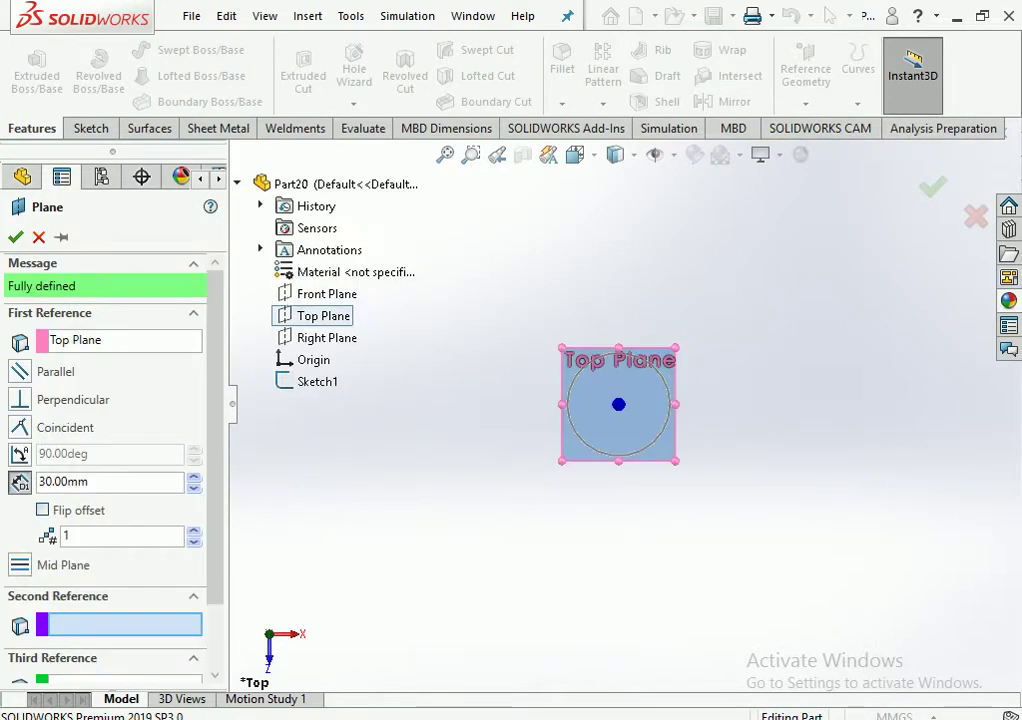
pyautogui.scroll(-3, 110, 450)
pyautogui.doubleClick(63, 401)
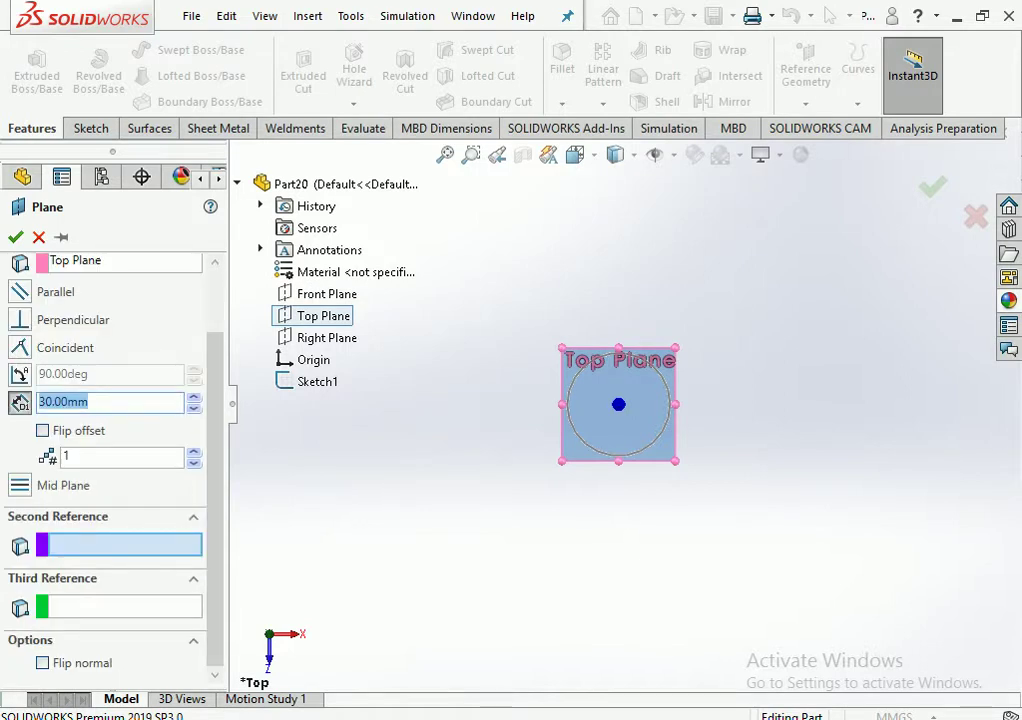
pyautogui.write('3')
pyautogui.press('Return')
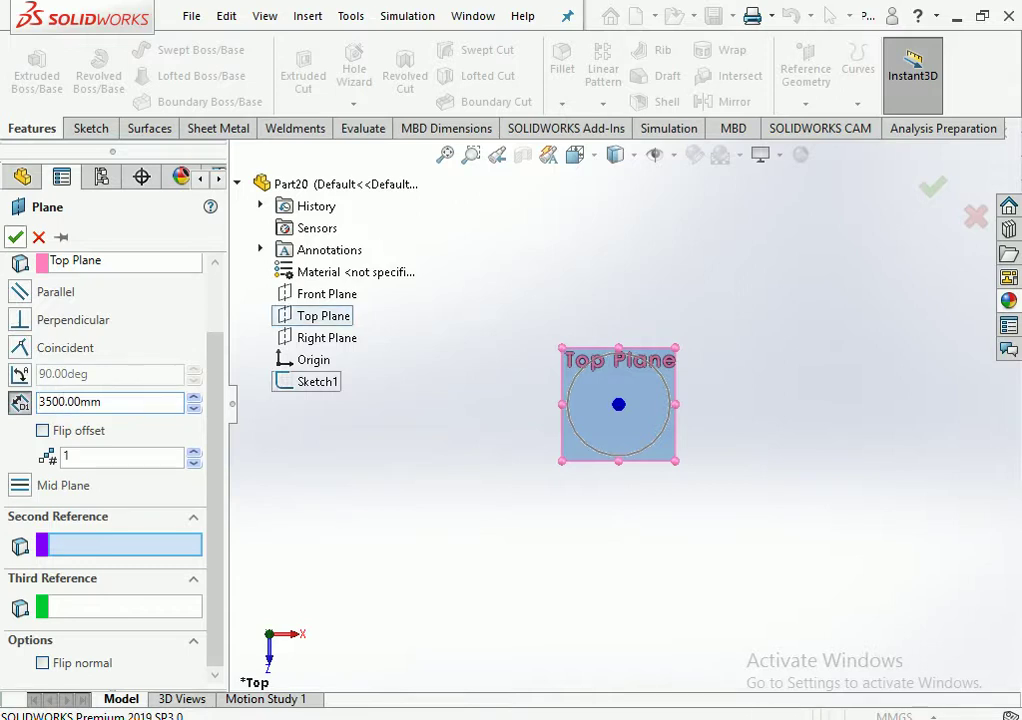
pyautogui.press('Return')
pyautogui.rightClick(660, 368)
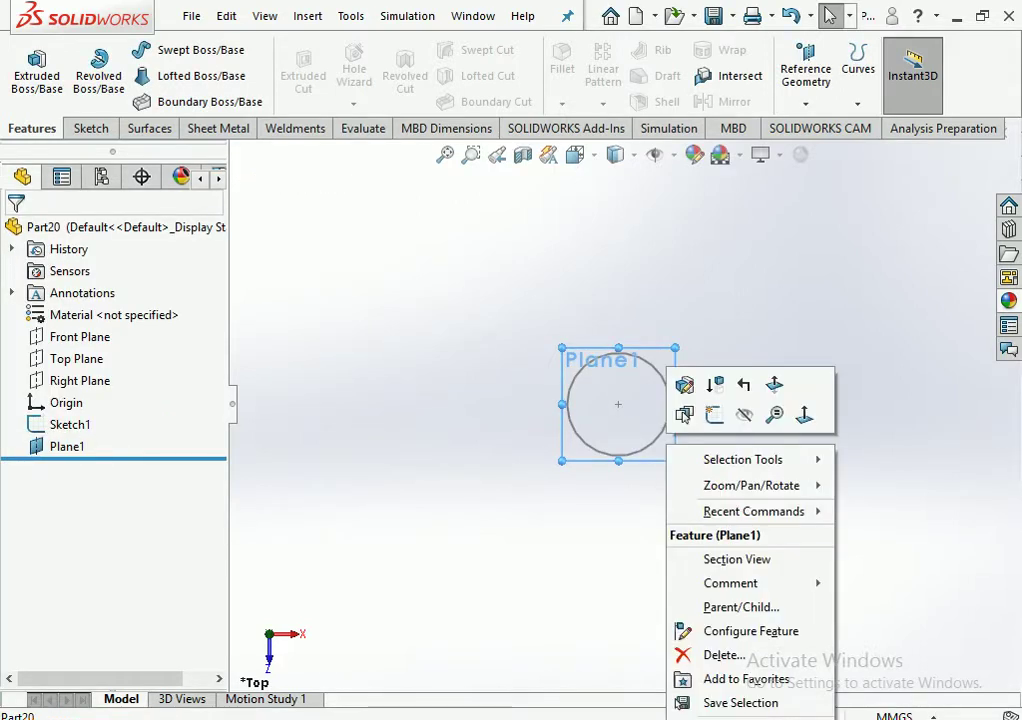
pyautogui.click(716, 415)
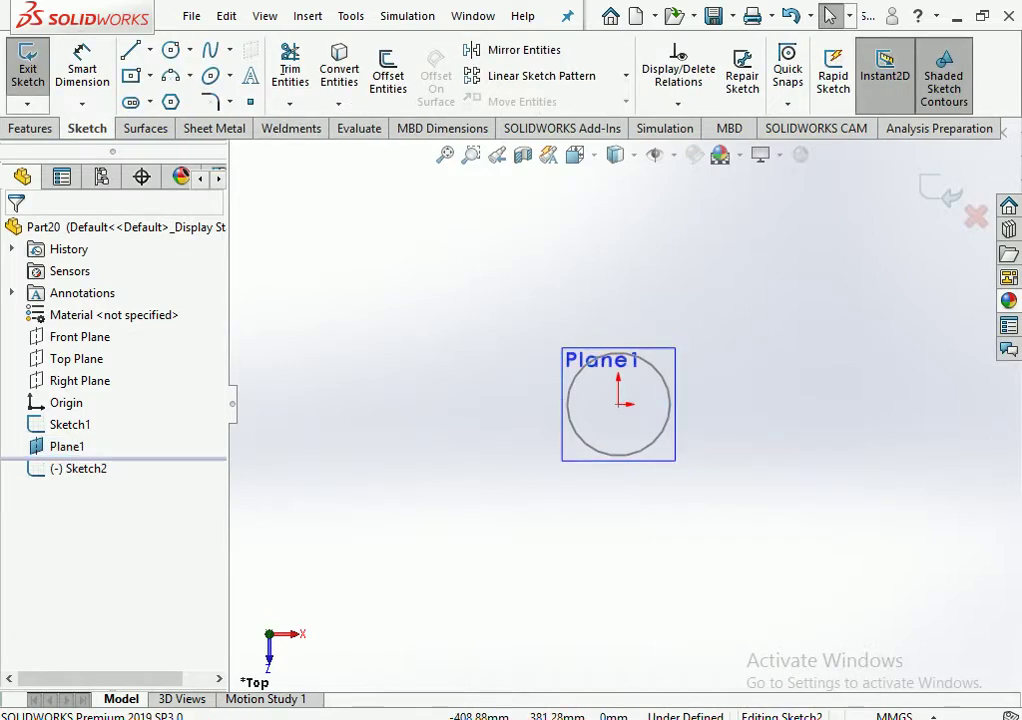
# Draw an 85 mm diameter circle centred on the origin on Plane1, then exit the sketch
pyautogui.click(171, 49)
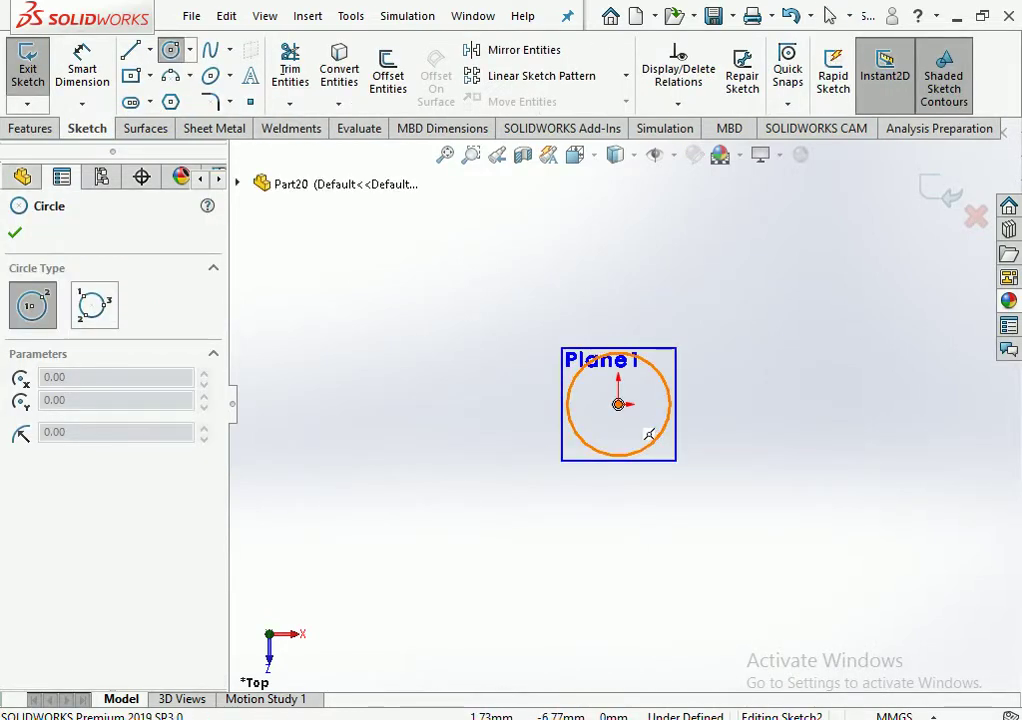
pyautogui.click(618, 404)
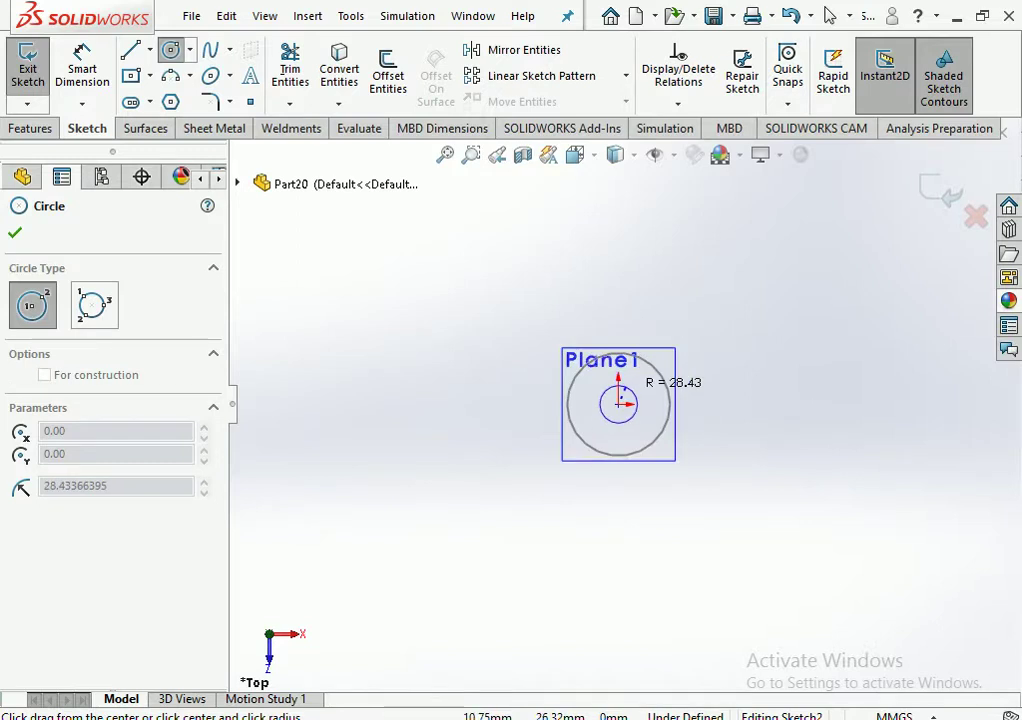
pyautogui.click(635, 387)
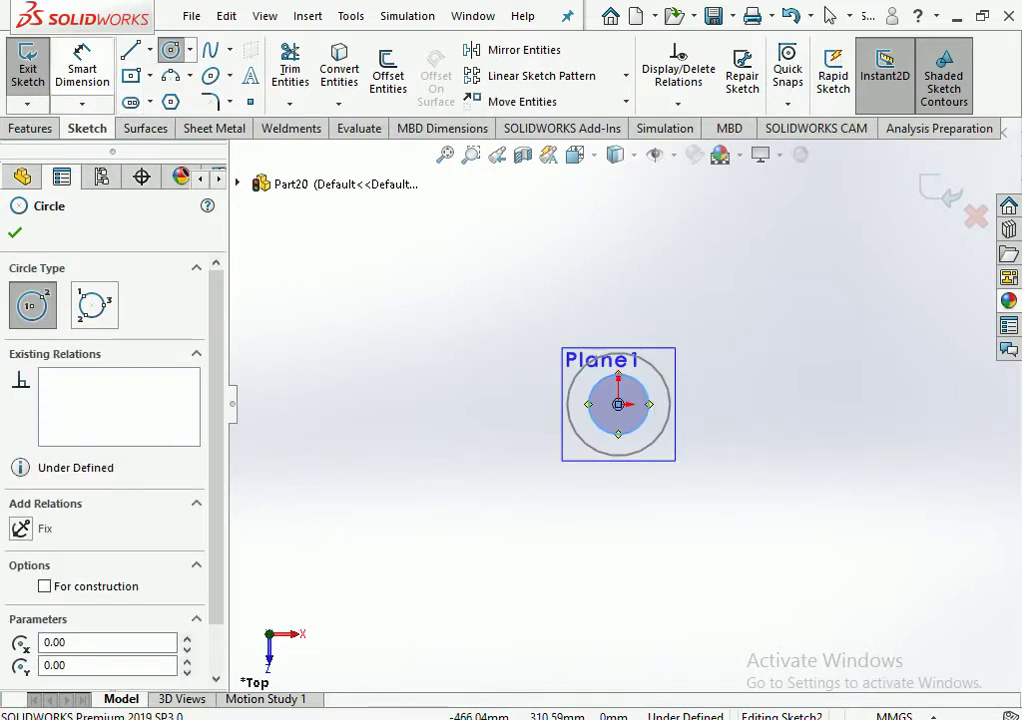
pyautogui.press('Escape')
pyautogui.click(589, 404)
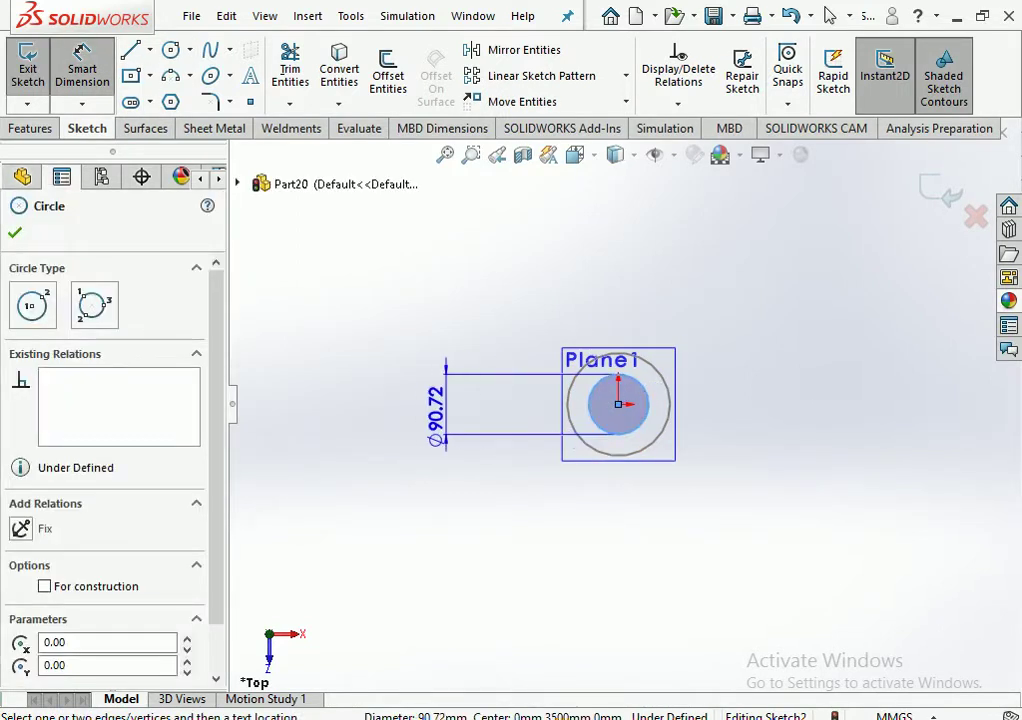
pyautogui.click(460, 392)
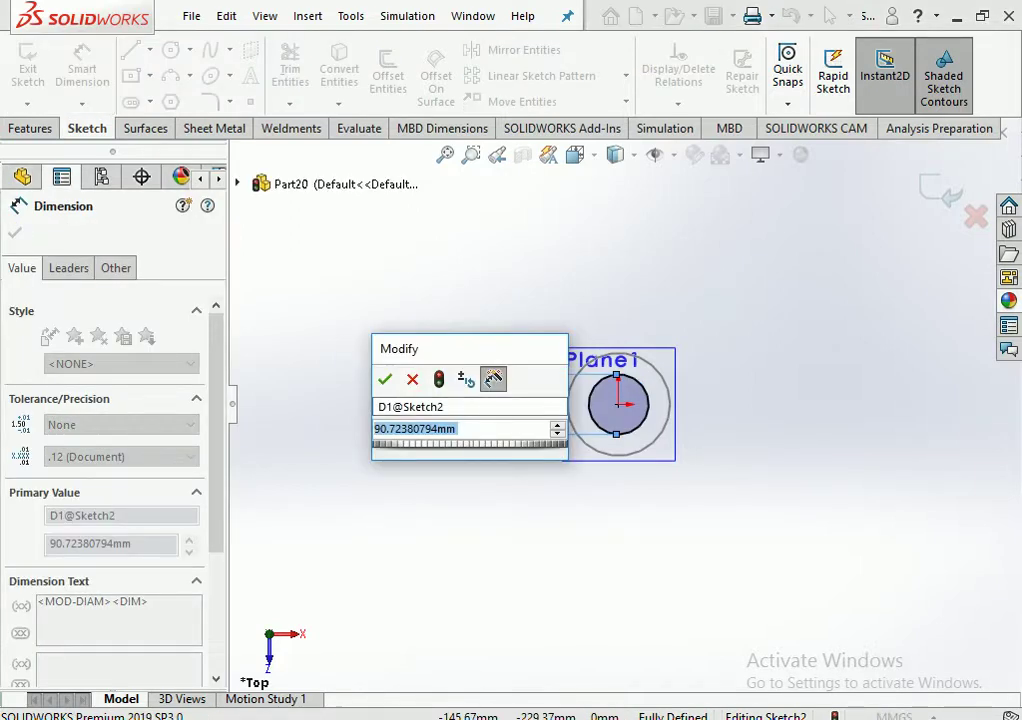
pyautogui.write('85')
pyautogui.press('Return')
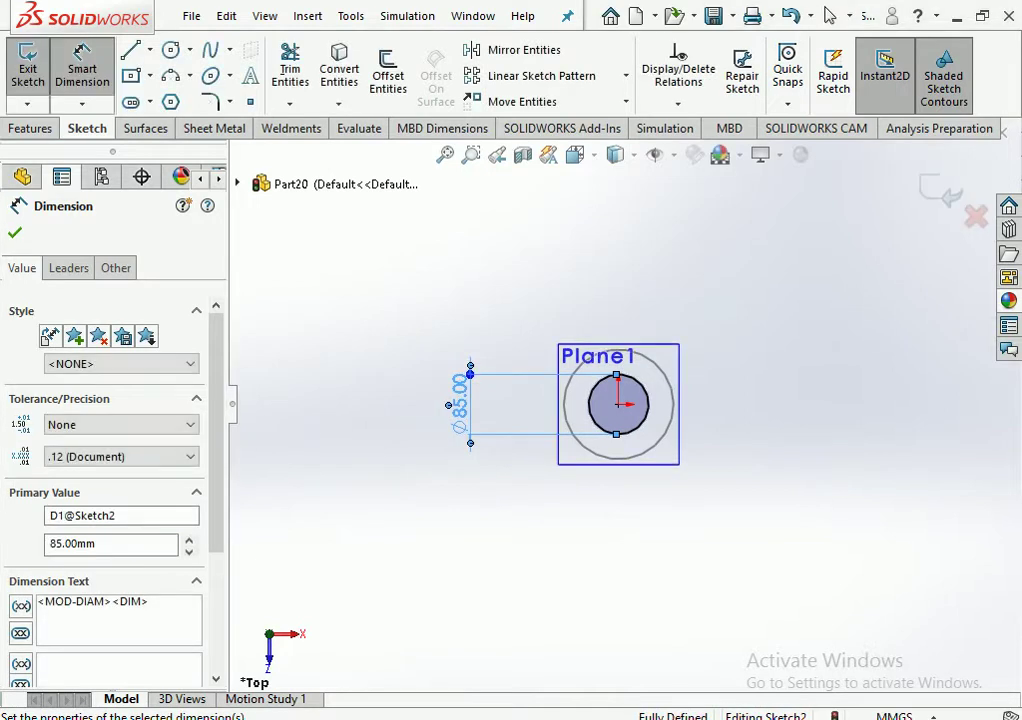
pyautogui.press('Escape')
pyautogui.click(940, 195)
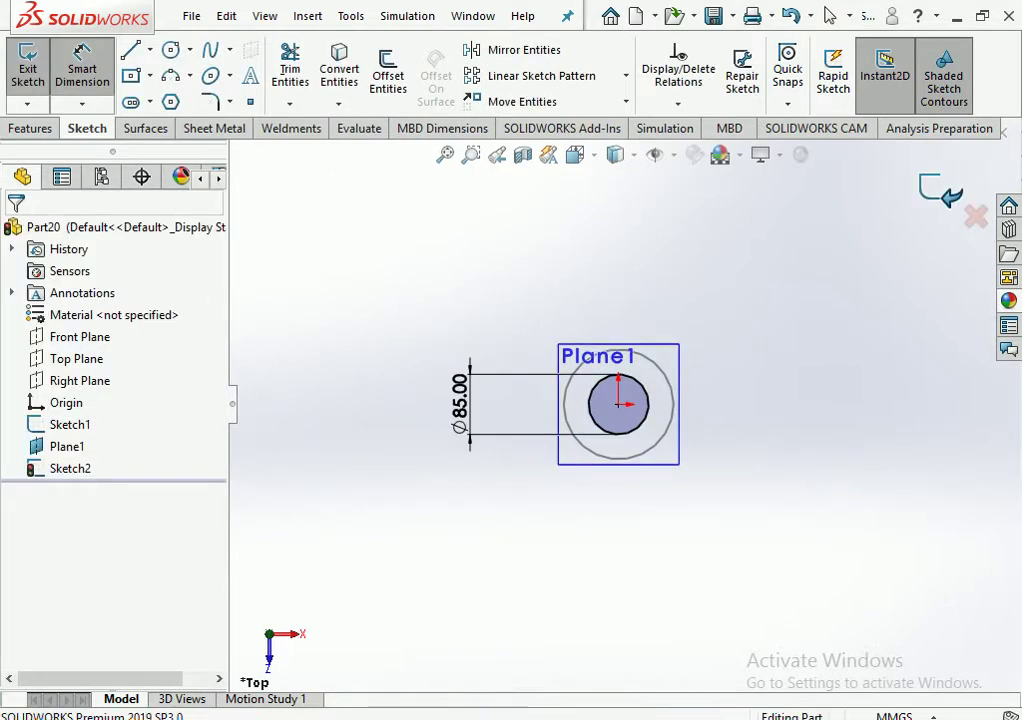
pyautogui.rightClick(675, 380)
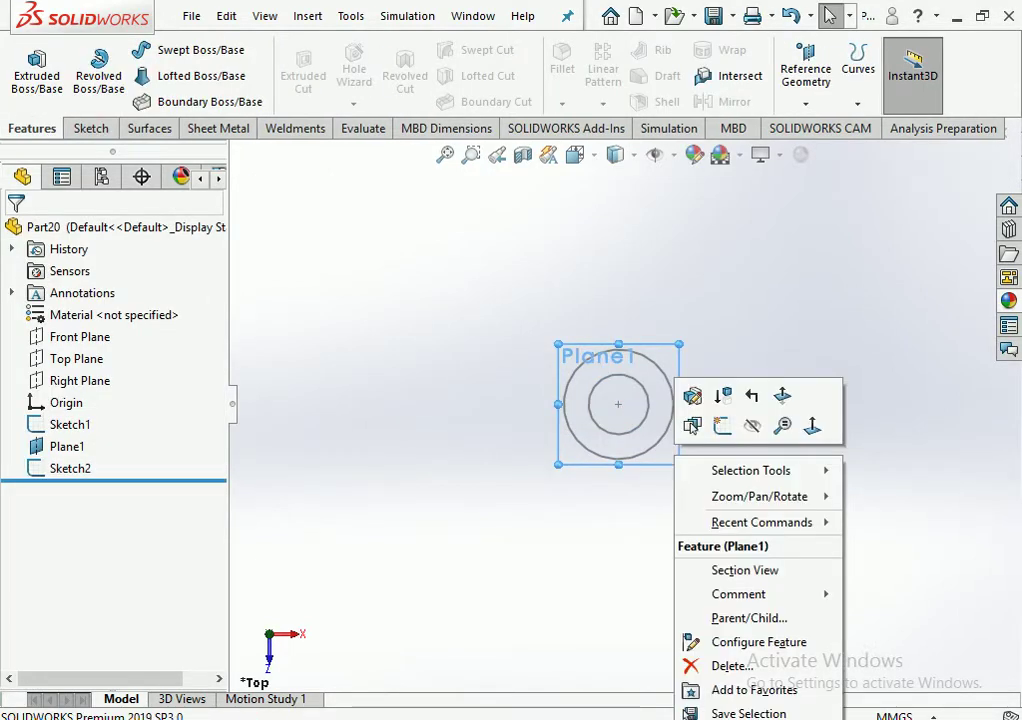
# Loft Sketch2 to Sketch1 as a 3 mm thin feature, forming the hollow tapered pole
pyautogui.press('Escape')
pyautogui.click(200, 75)
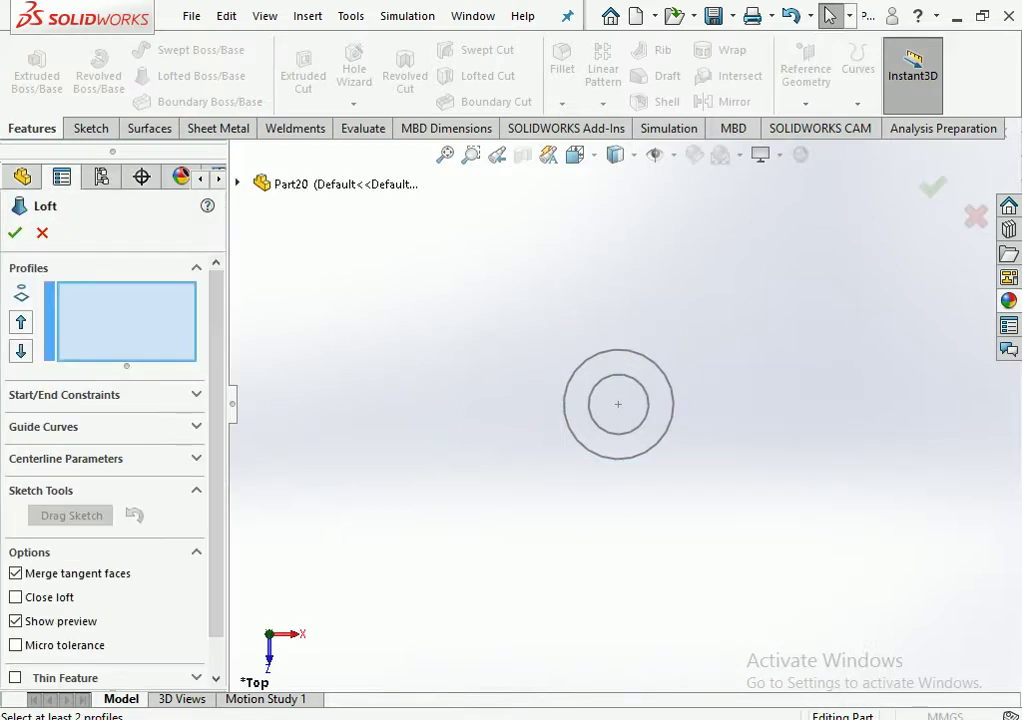
pyautogui.click(645, 402)
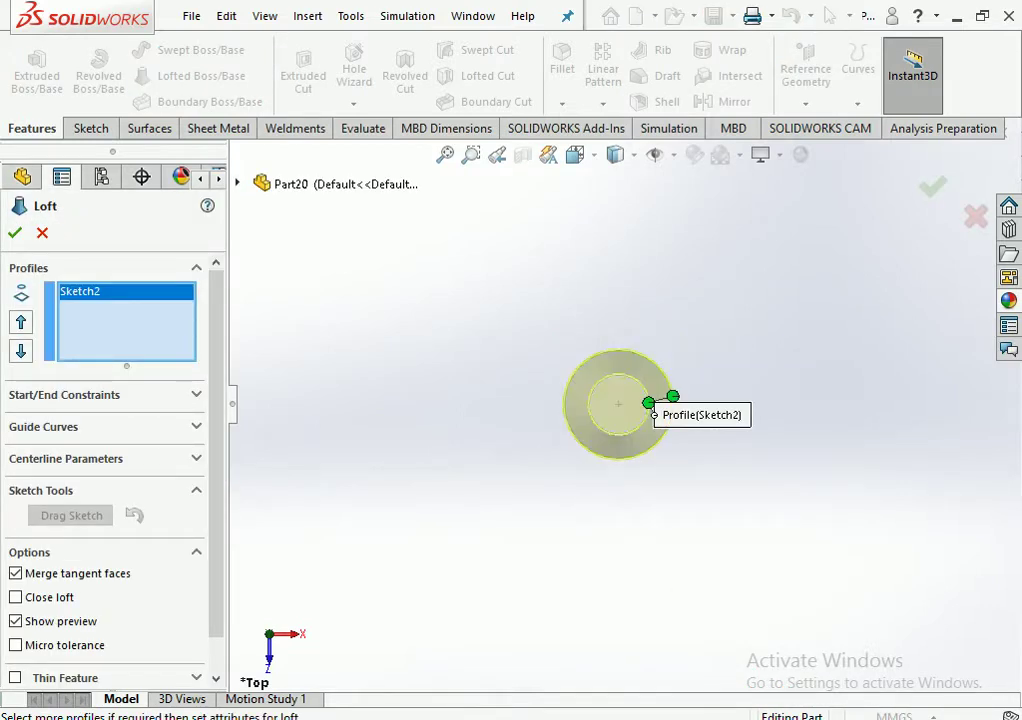
pyautogui.click(675, 401)
pyautogui.scroll(-3, 662, 429)
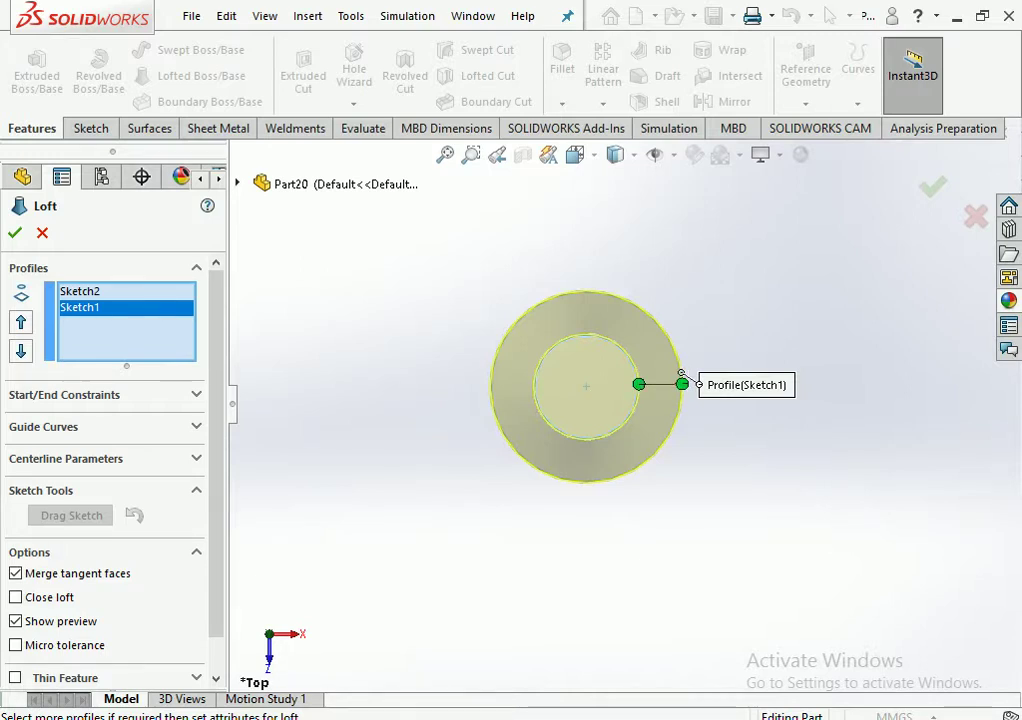
pyautogui.scroll(-2, 110, 450)
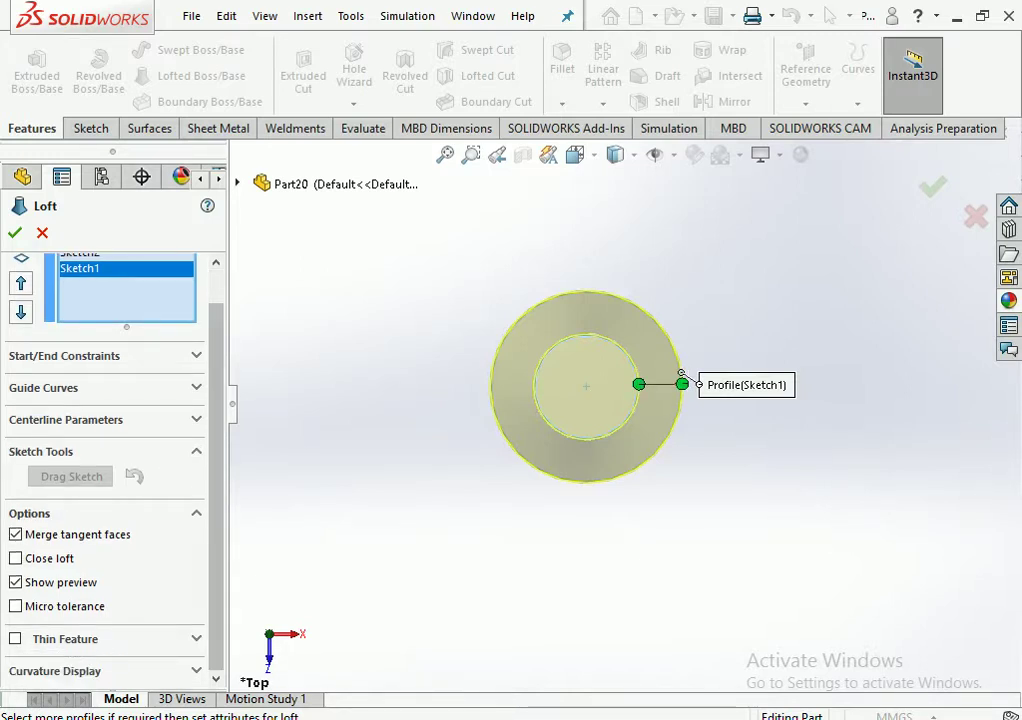
pyautogui.click(15, 638)
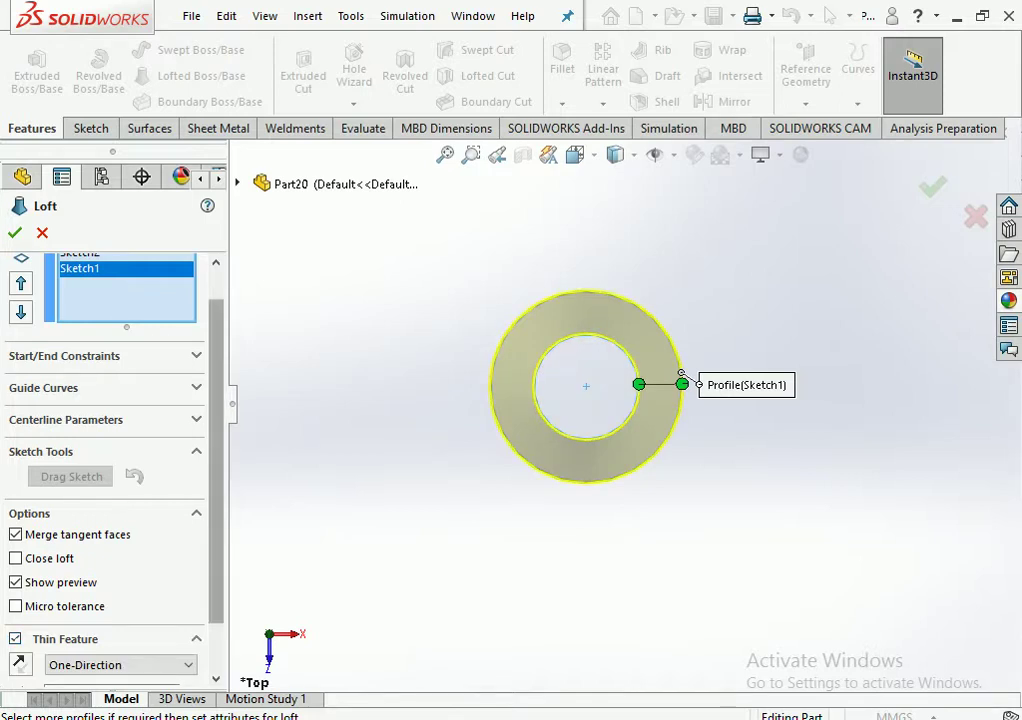
pyautogui.scroll(-3, 110, 450)
pyautogui.click(112, 632)
pyautogui.write('3')
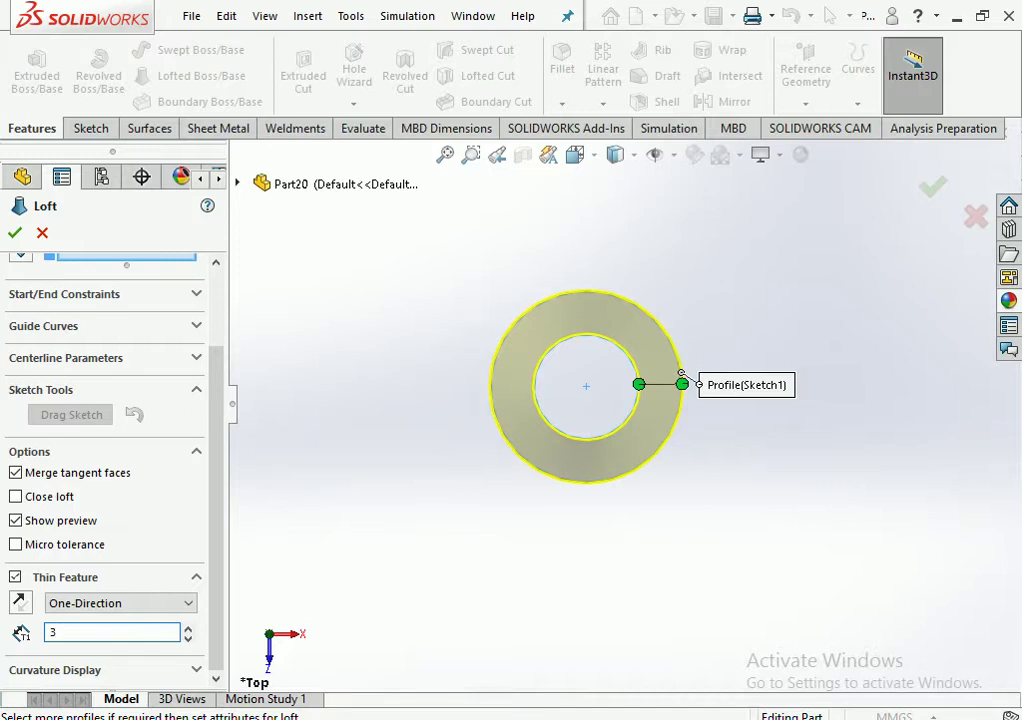
pyautogui.press('Return')
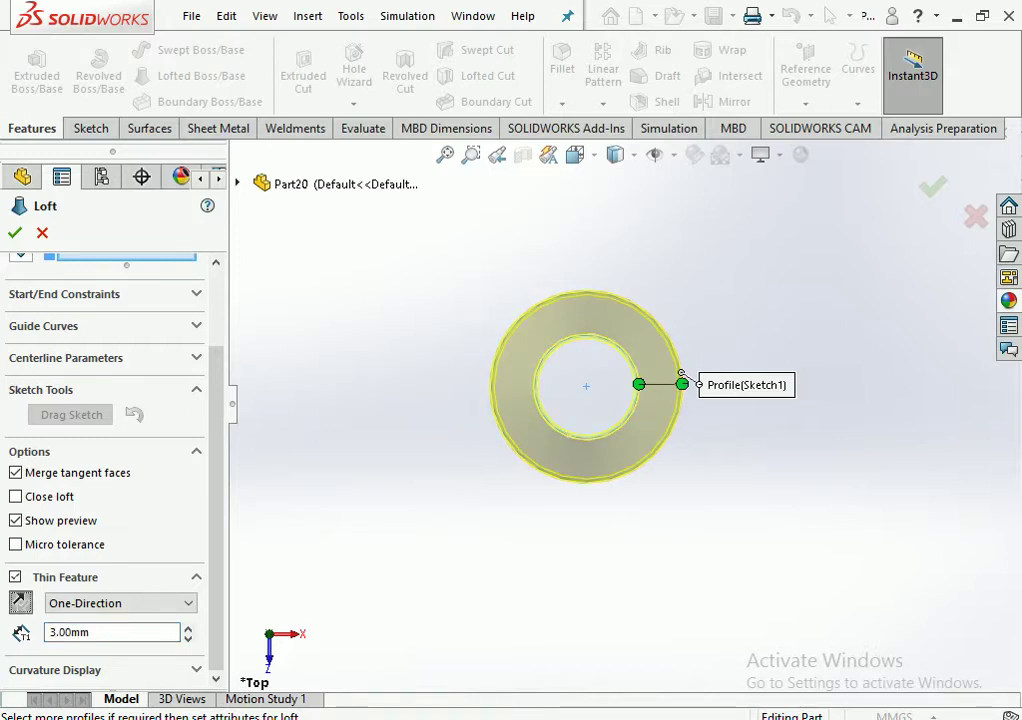
pyautogui.press('Return')
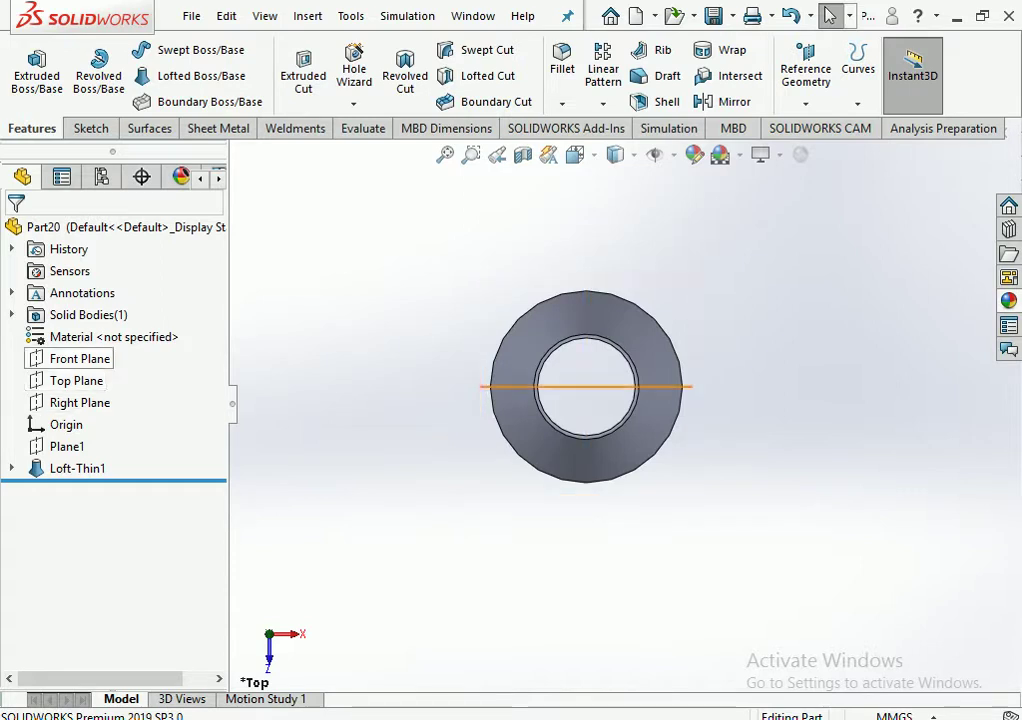
pyautogui.click(79, 358)
# Sketch on the Front Plane viewed normal, drawing a vertical centreline up from the origin
pyautogui.click(75, 333)
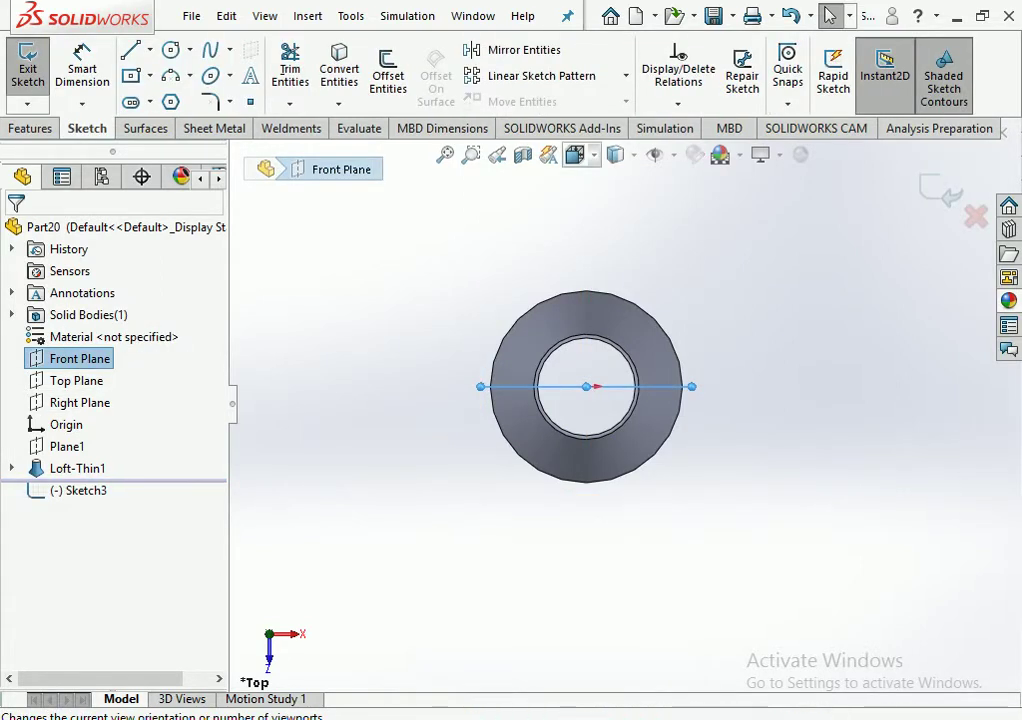
pyautogui.click(575, 154)
pyautogui.click(600, 210)
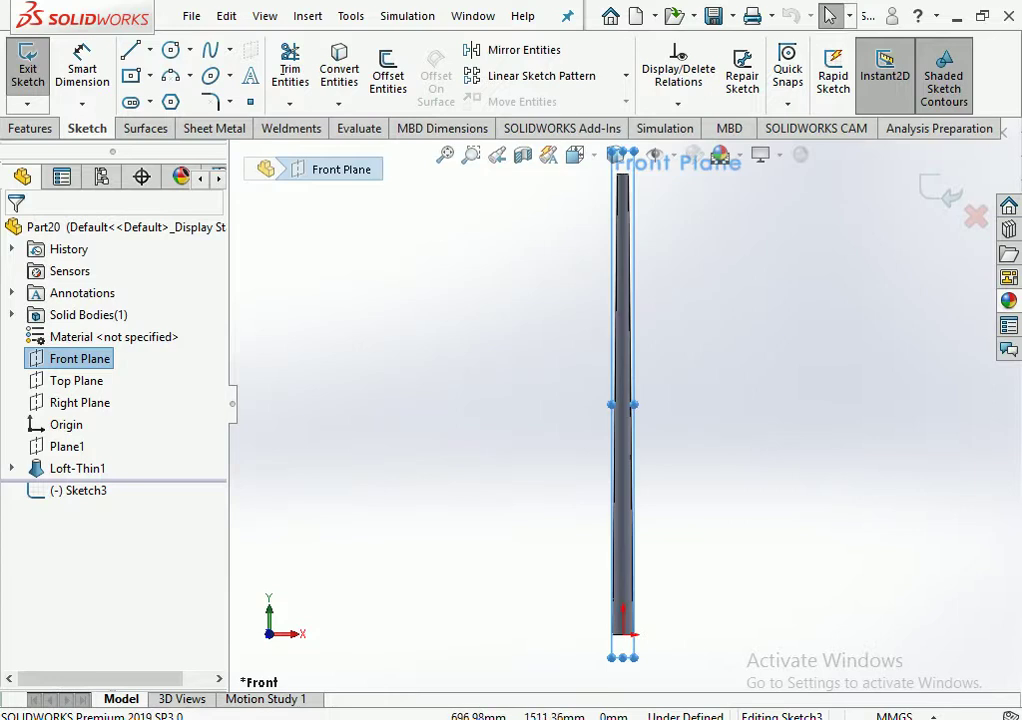
pyautogui.press('Escape')
pyautogui.click(149, 50)
pyautogui.click(170, 98)
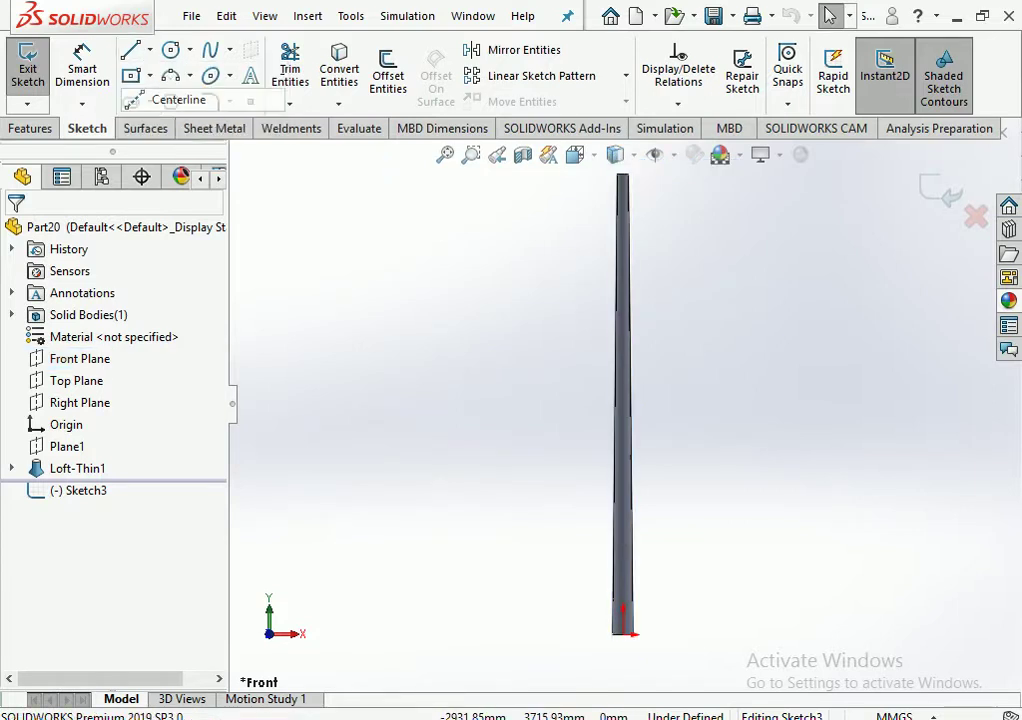
pyautogui.scroll(-3, 680, 640)
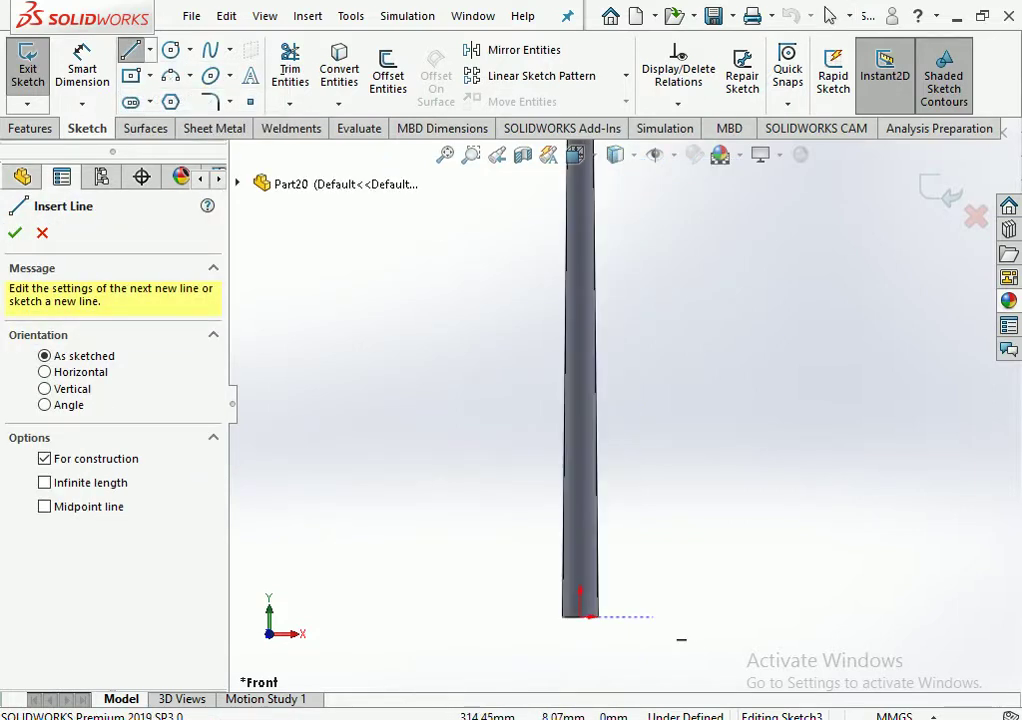
pyautogui.click(580, 615)
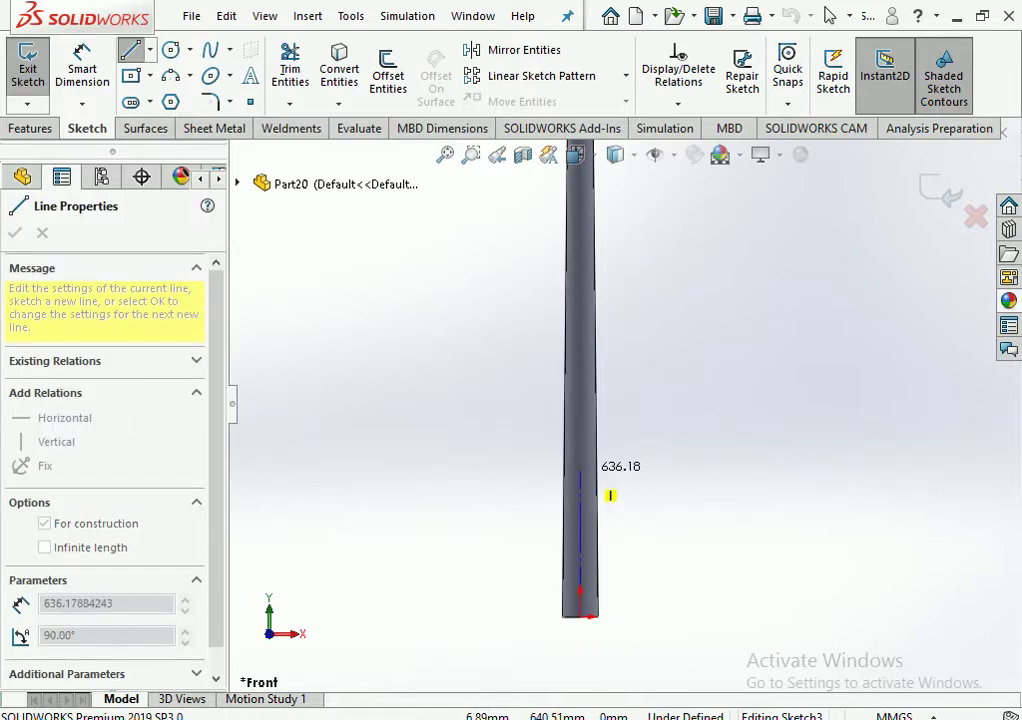
pyautogui.click(580, 453)
# Draw a centre rectangle centred on the centreline's top end
pyautogui.click(131, 76)
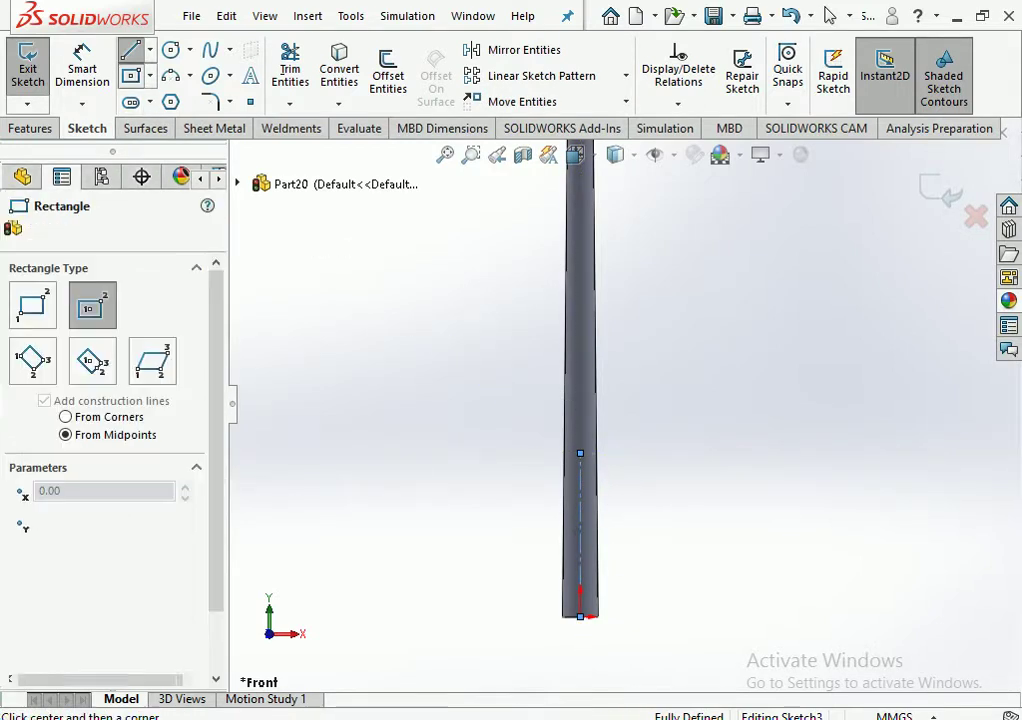
pyautogui.scroll(-2, 618, 483)
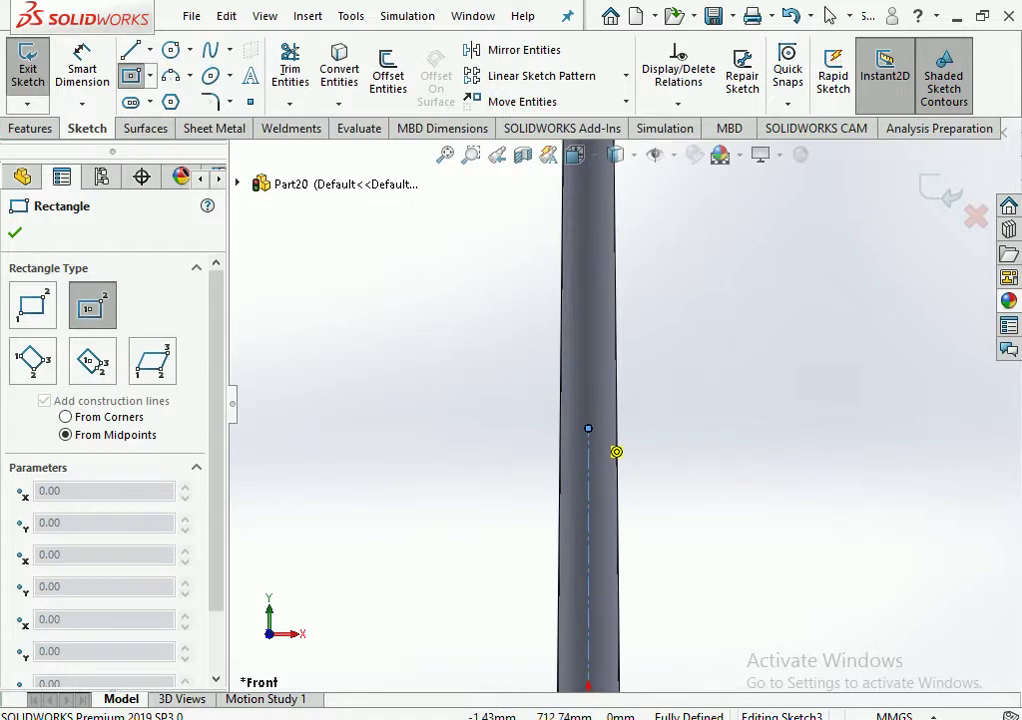
pyautogui.click(588, 428)
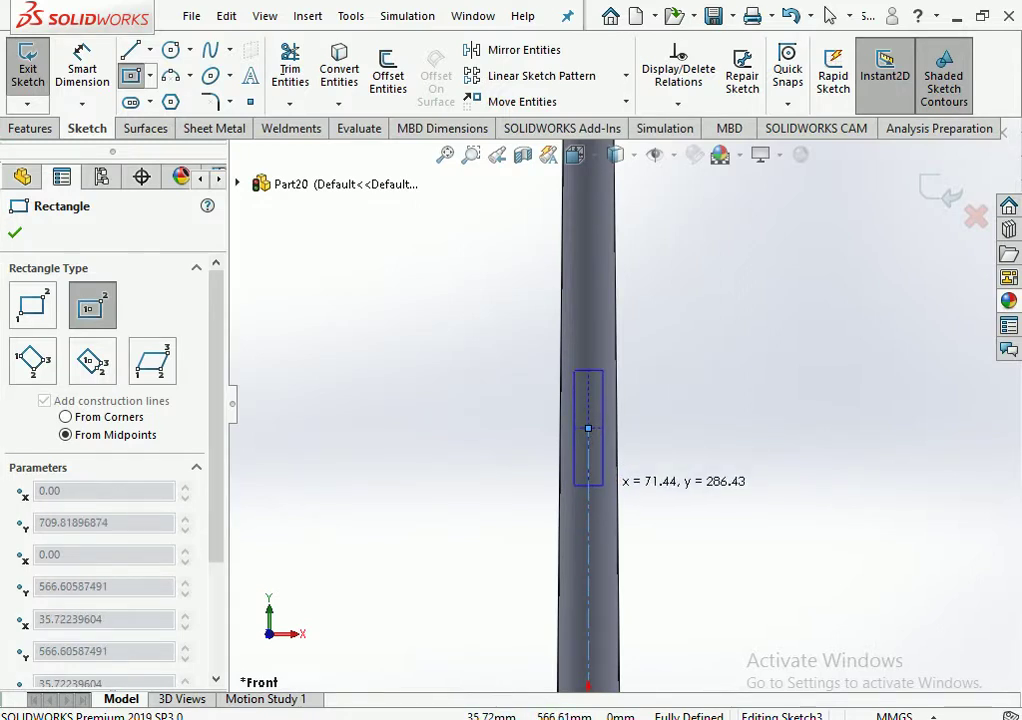
pyautogui.click(603, 486)
# Dimension the rectangle's width to 75 mm and place its height dimension
pyautogui.click(82, 75)
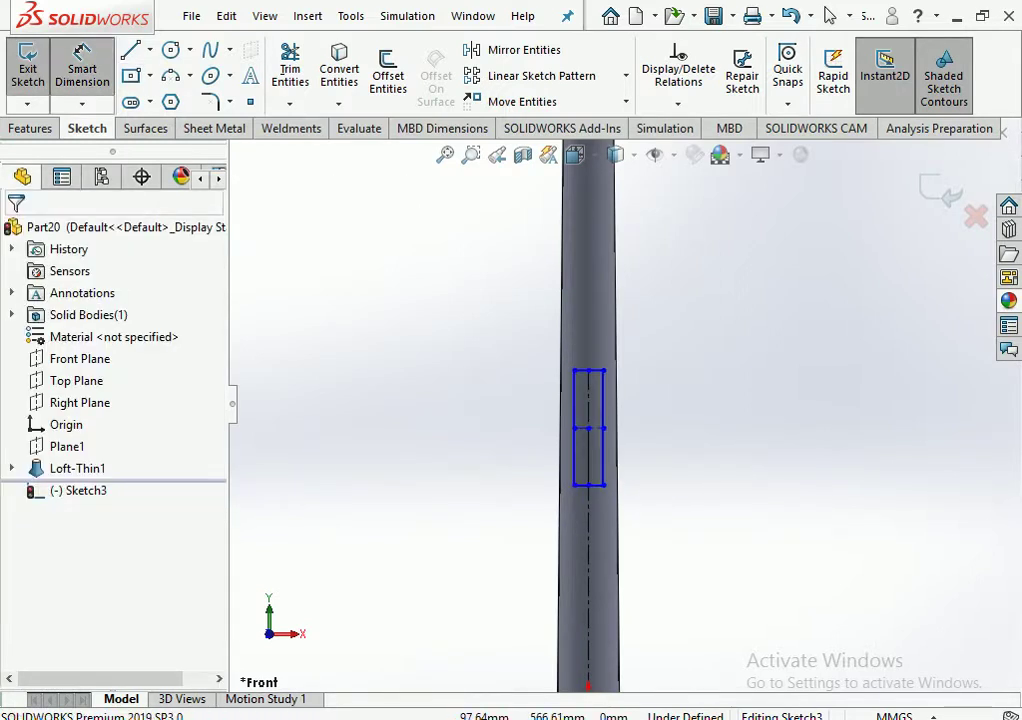
pyautogui.scroll(-2, 619, 535)
pyautogui.click(565, 452)
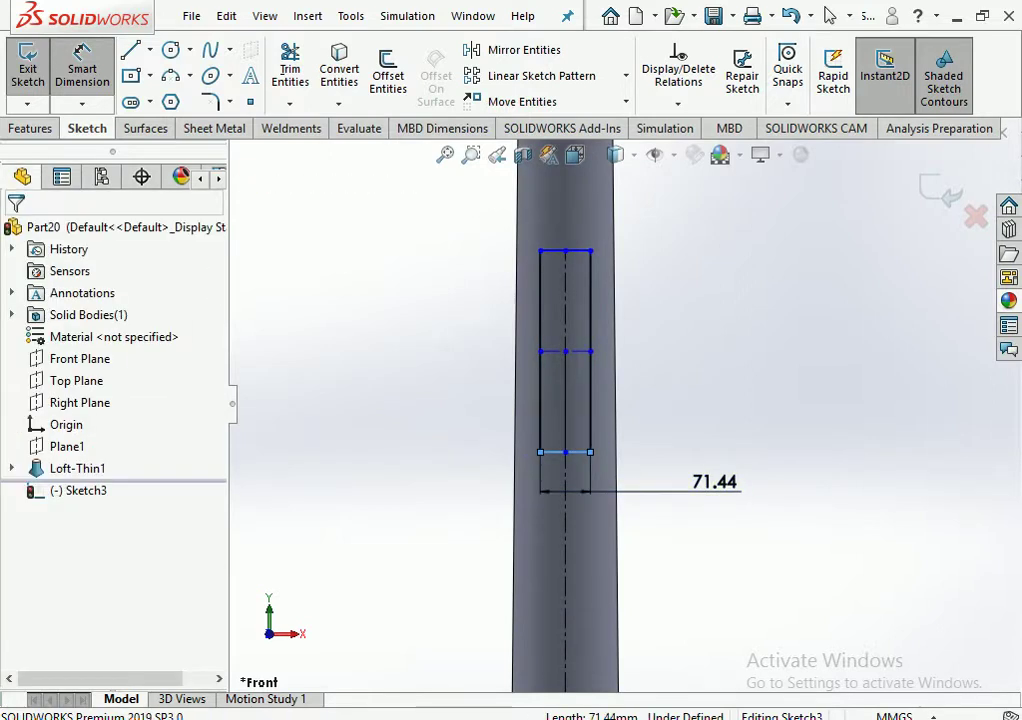
pyautogui.click(605, 491)
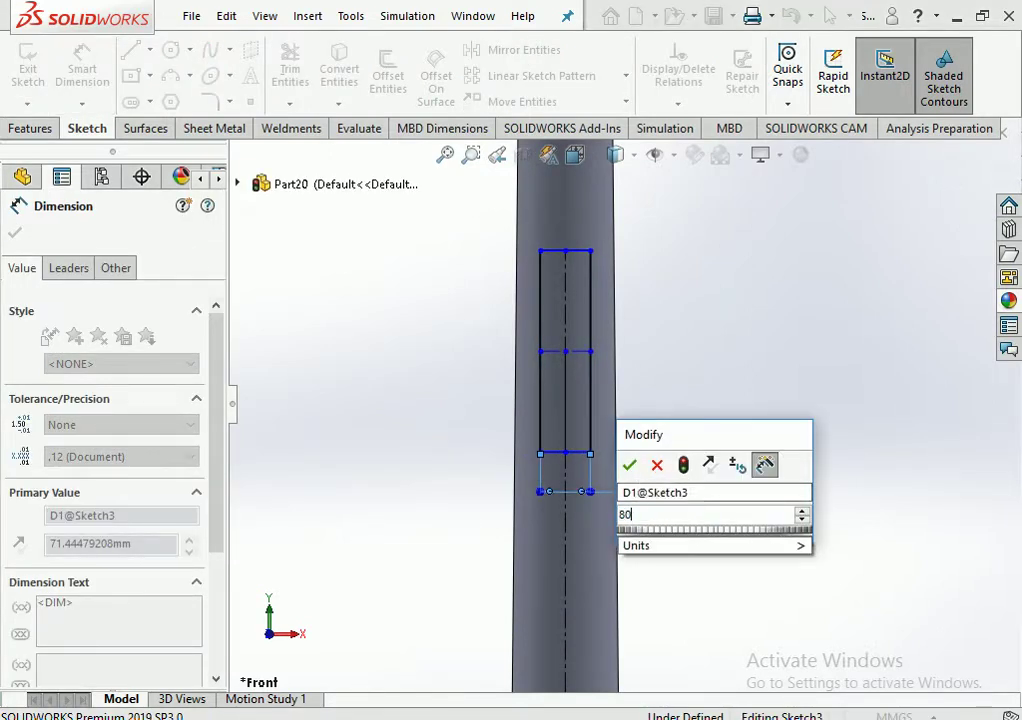
pyautogui.press('BackSpace')
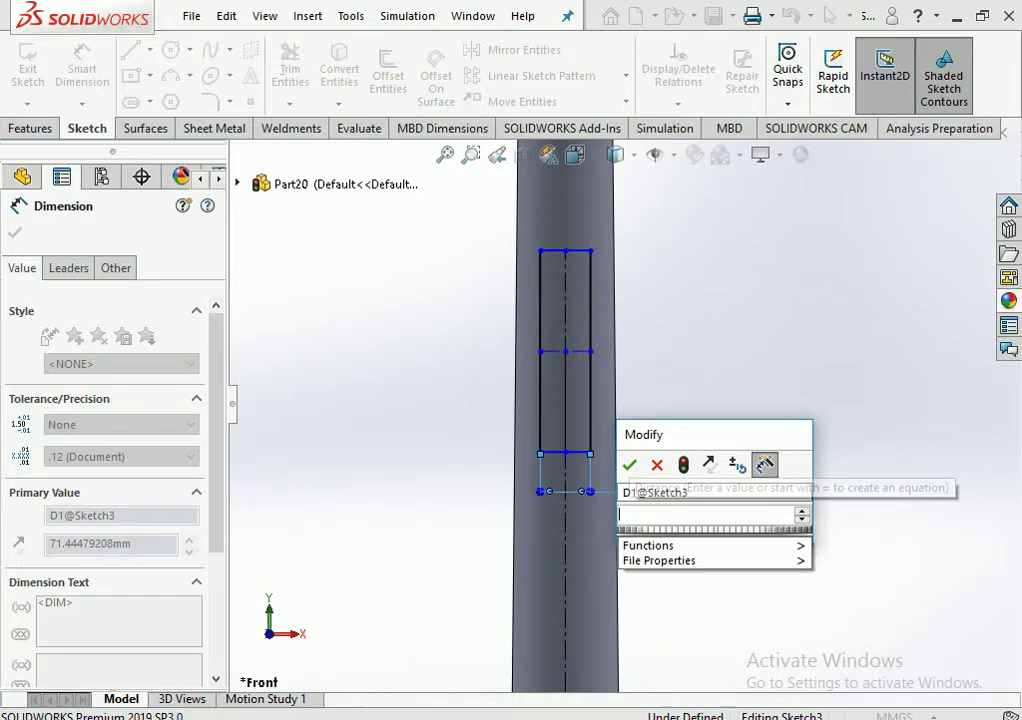
pyautogui.write('75')
pyautogui.press('Return')
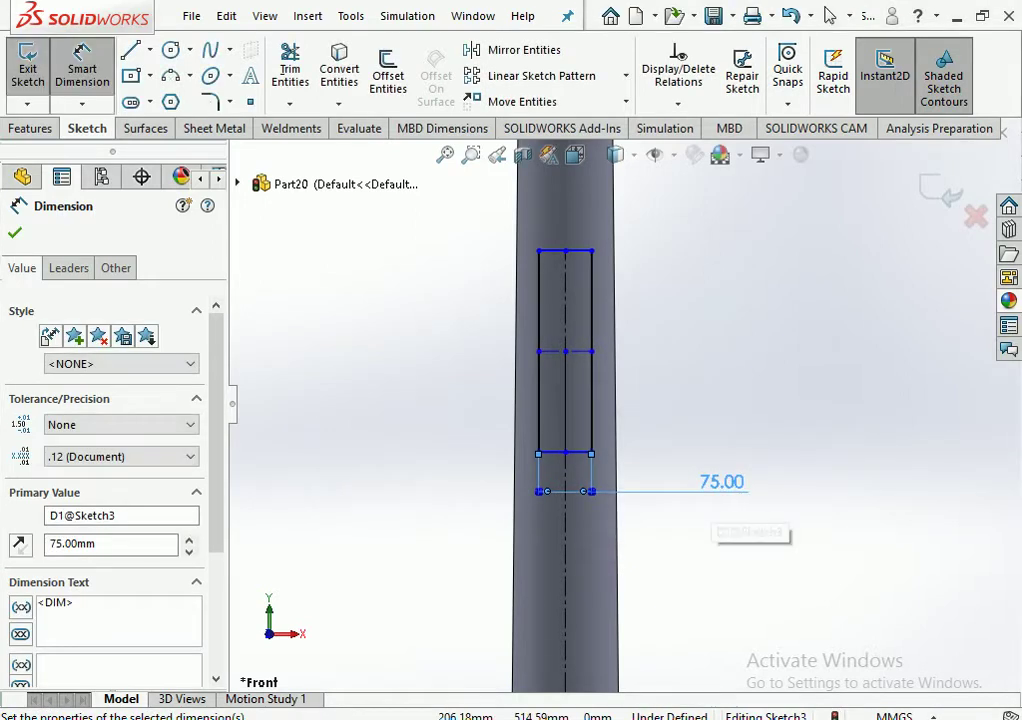
pyautogui.click(539, 400)
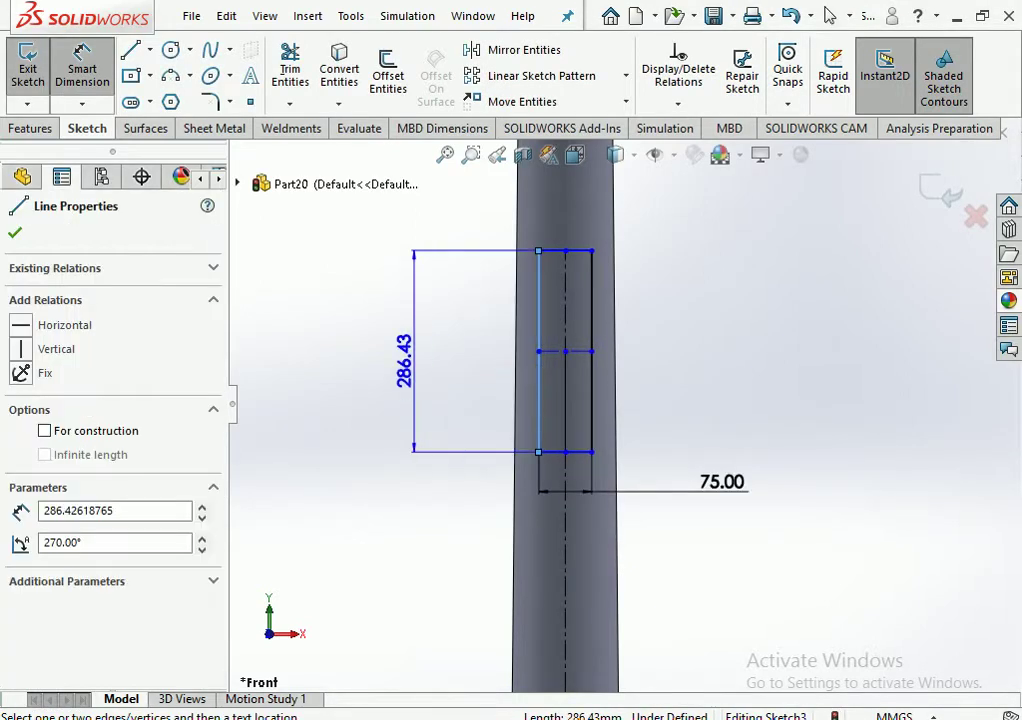
pyautogui.click(412, 355)
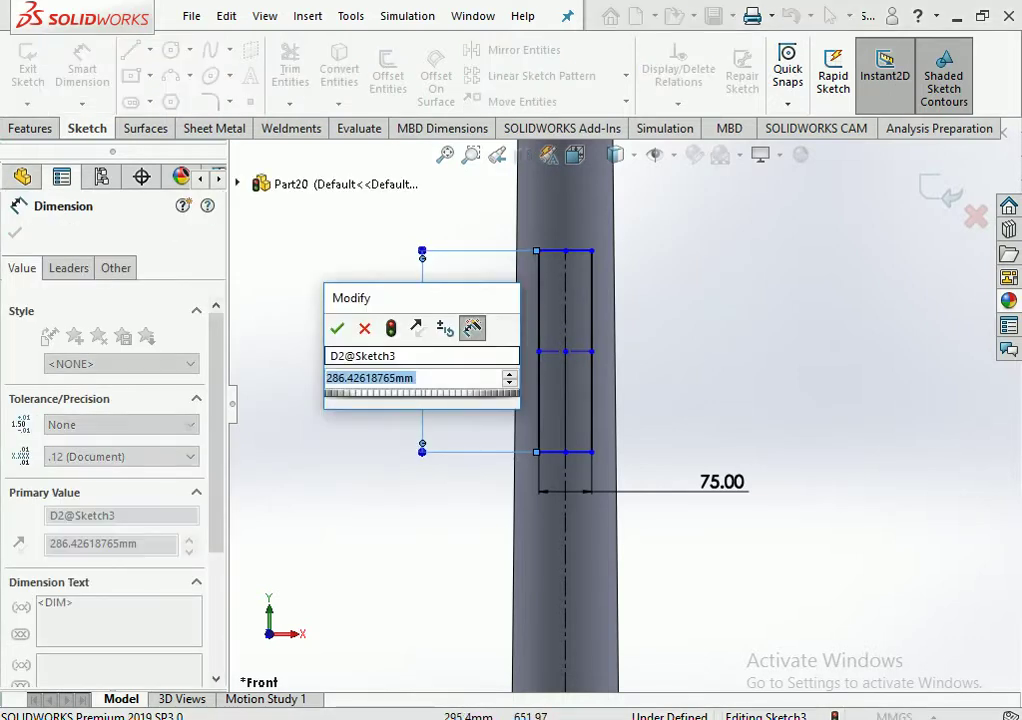
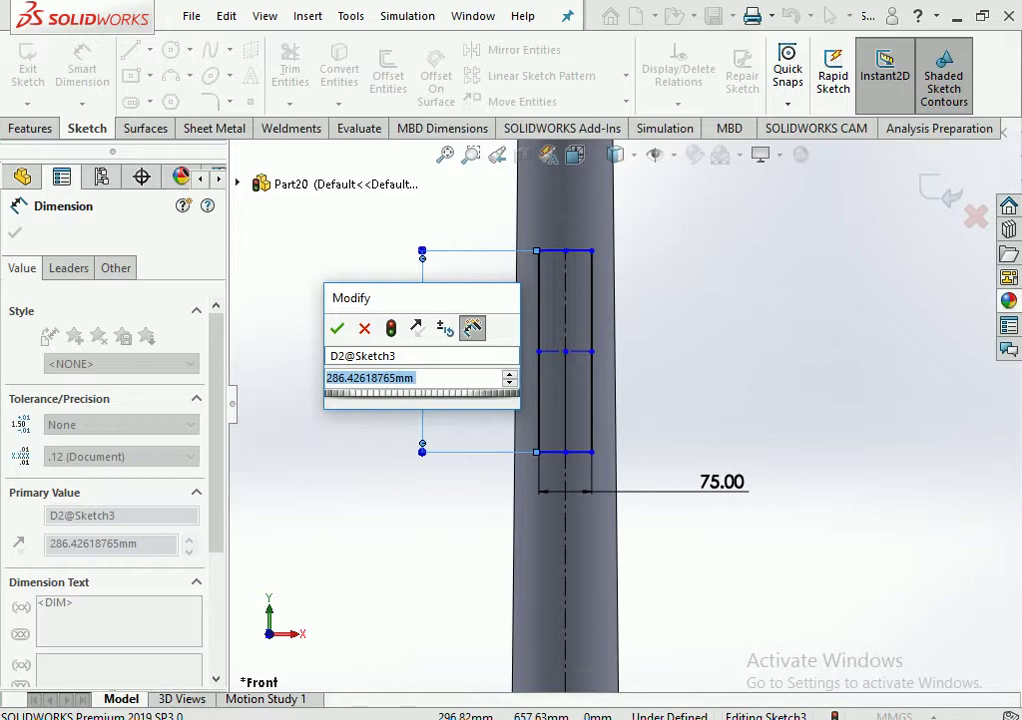
# Change the door opening's height dimension to 300 mm
pyautogui.write('300')
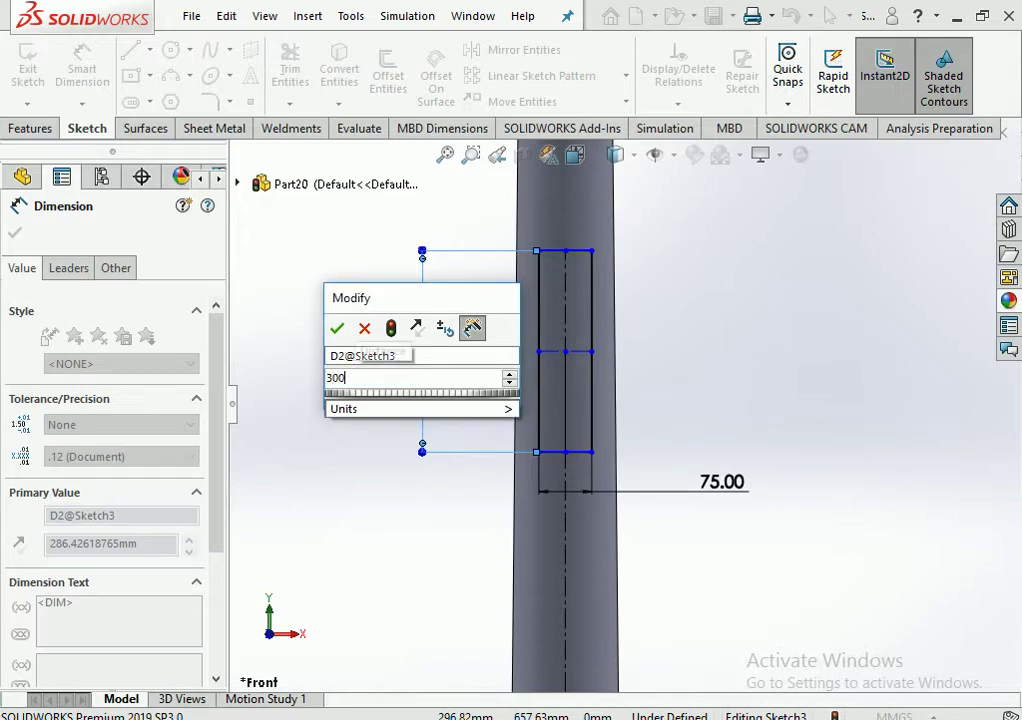
pyautogui.press('Return')
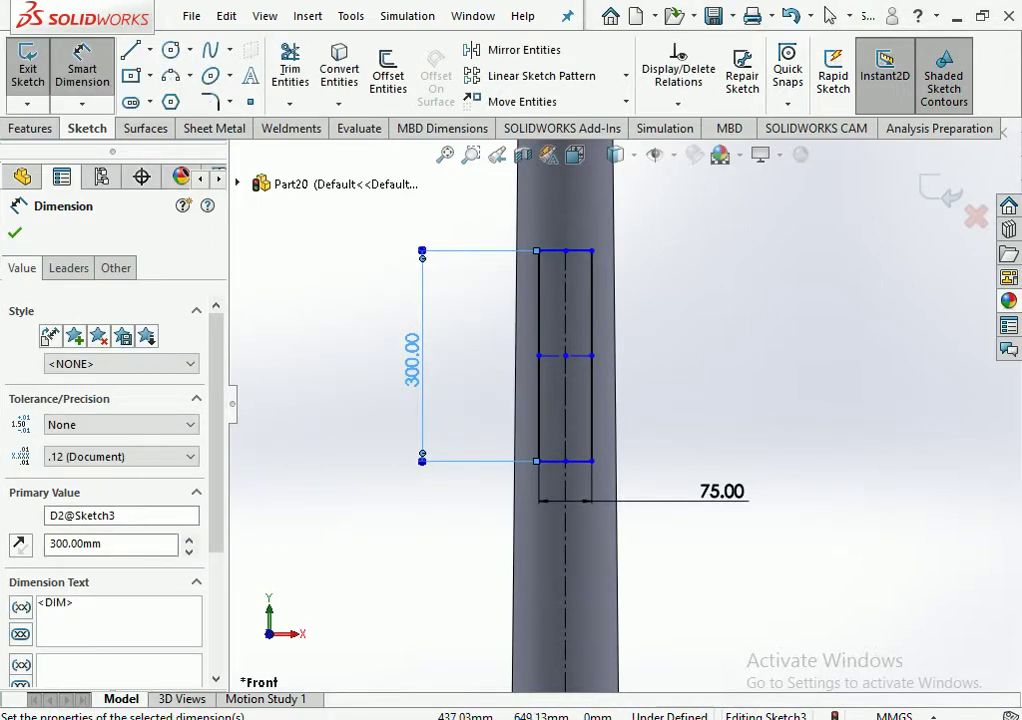
pyautogui.press('Escape')
pyautogui.scroll(3, 623, 405)
pyautogui.scroll(-2, 620, 455)
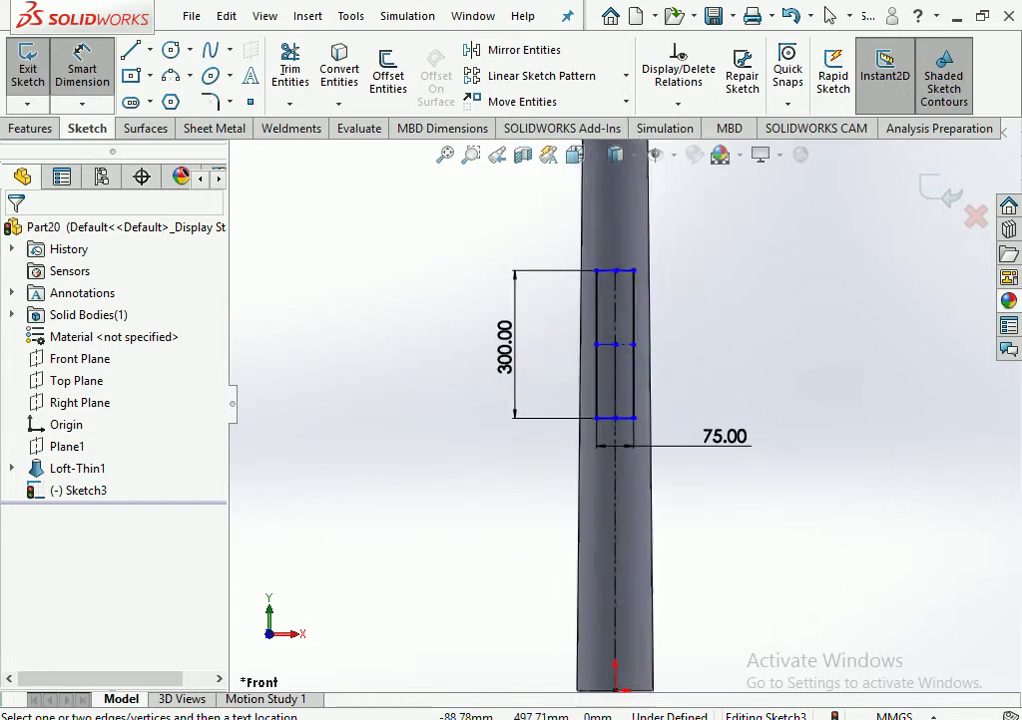
pyautogui.scroll(-2, 620, 455)
# Dimension the opening's bottom edge 350 mm above the pole origin, then start an Extruded Cut
pyautogui.click(628, 400)
pyautogui.scroll(3, 628, 400)
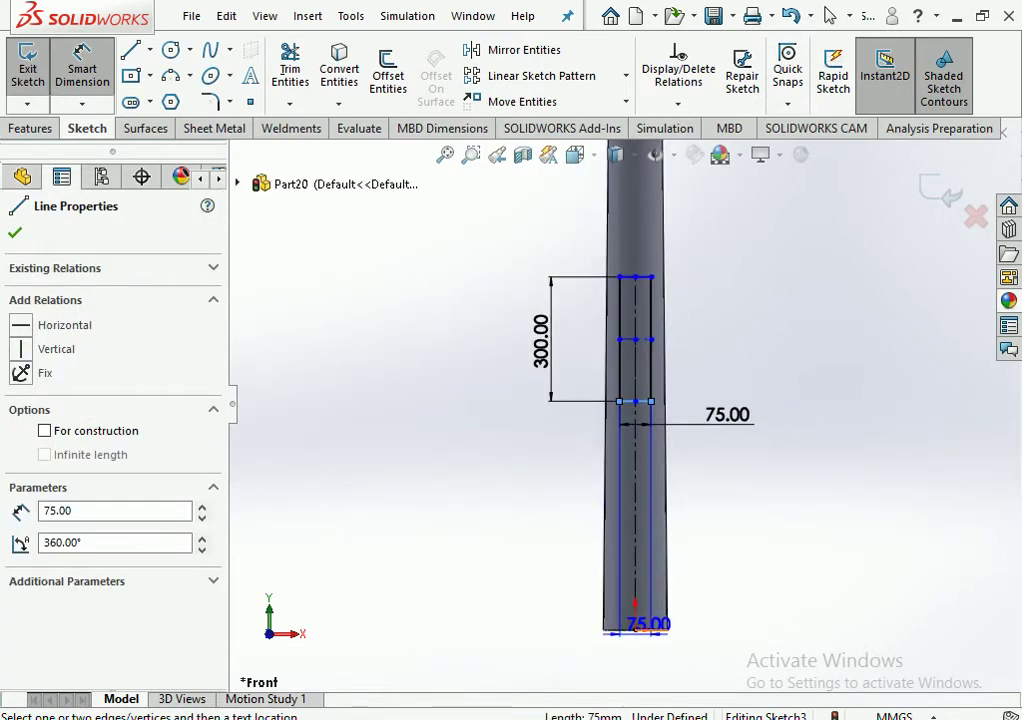
pyautogui.click(635, 629)
pyautogui.click(545, 515)
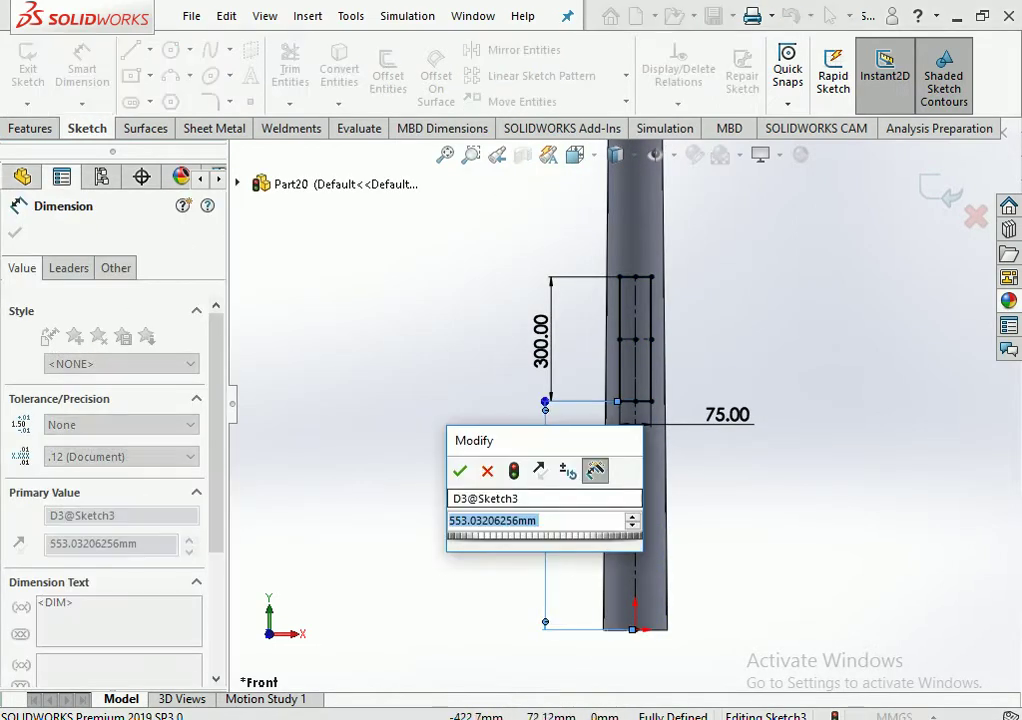
pyautogui.write('350')
pyautogui.press('Return')
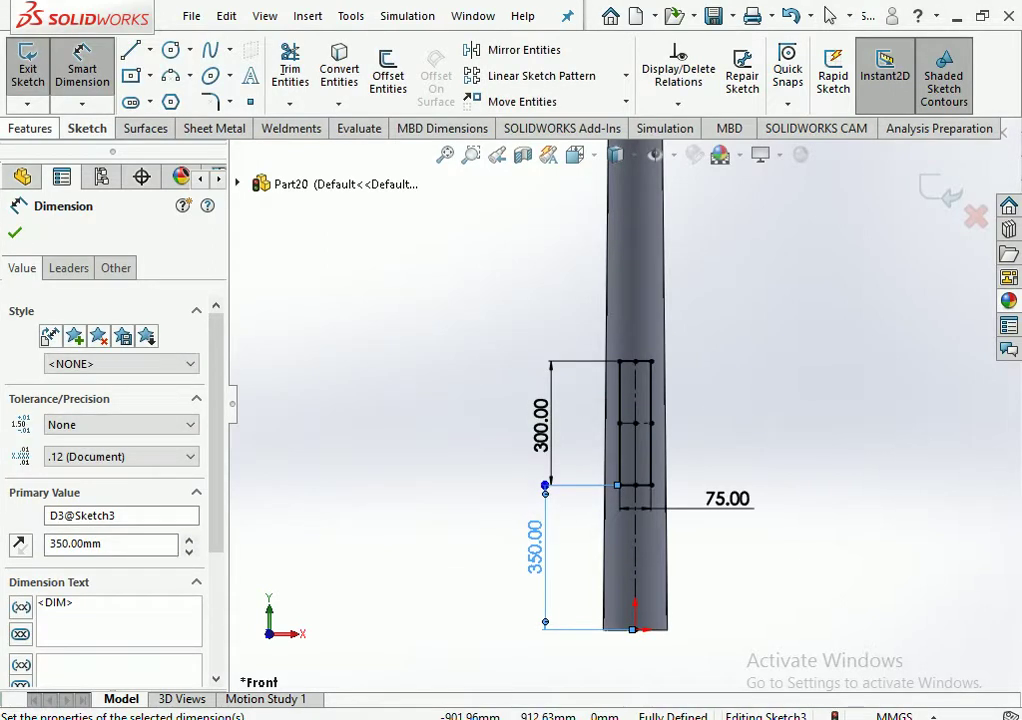
pyautogui.click(30, 128)
pyautogui.click(303, 70)
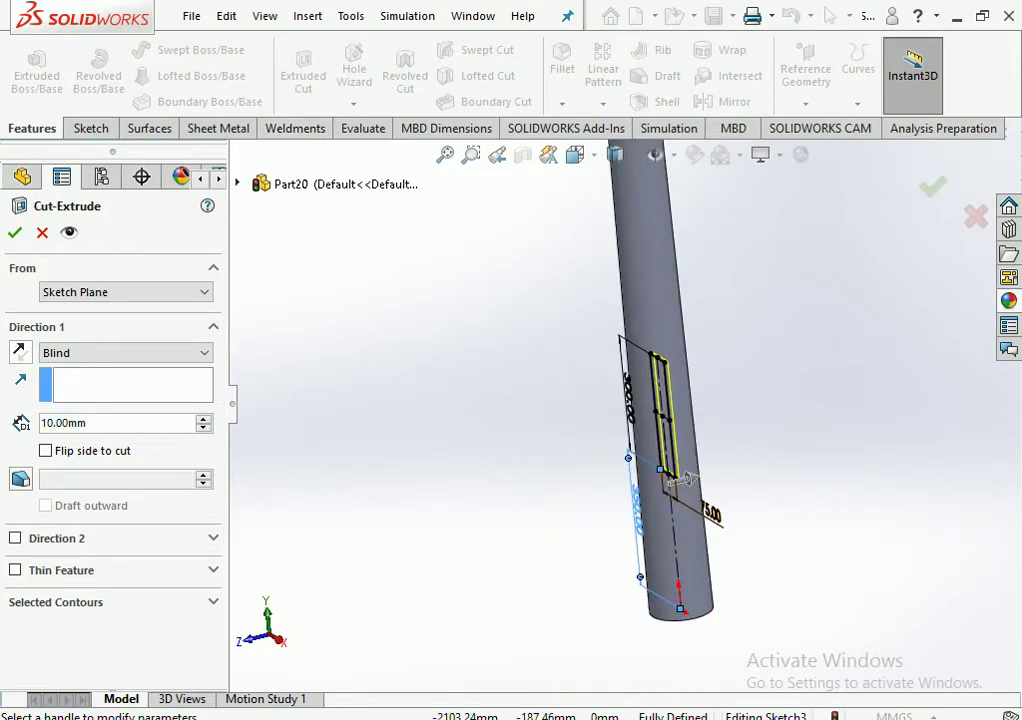
# Set the cut's Direction 1 end condition to Through All and accept it
pyautogui.click(125, 352)
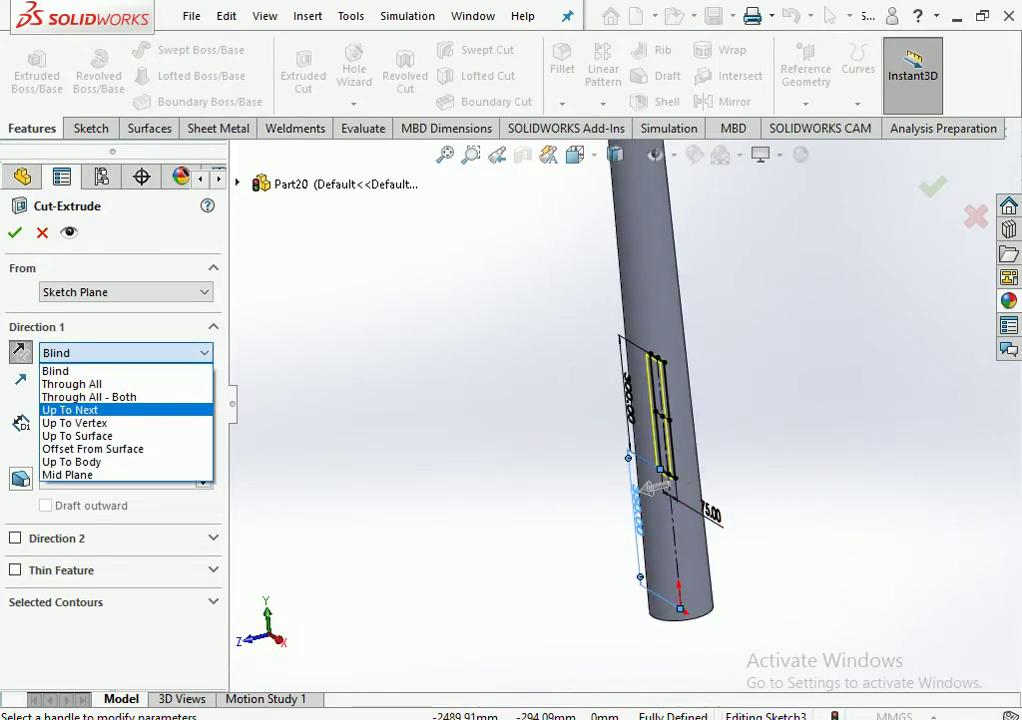
pyautogui.click(70, 383)
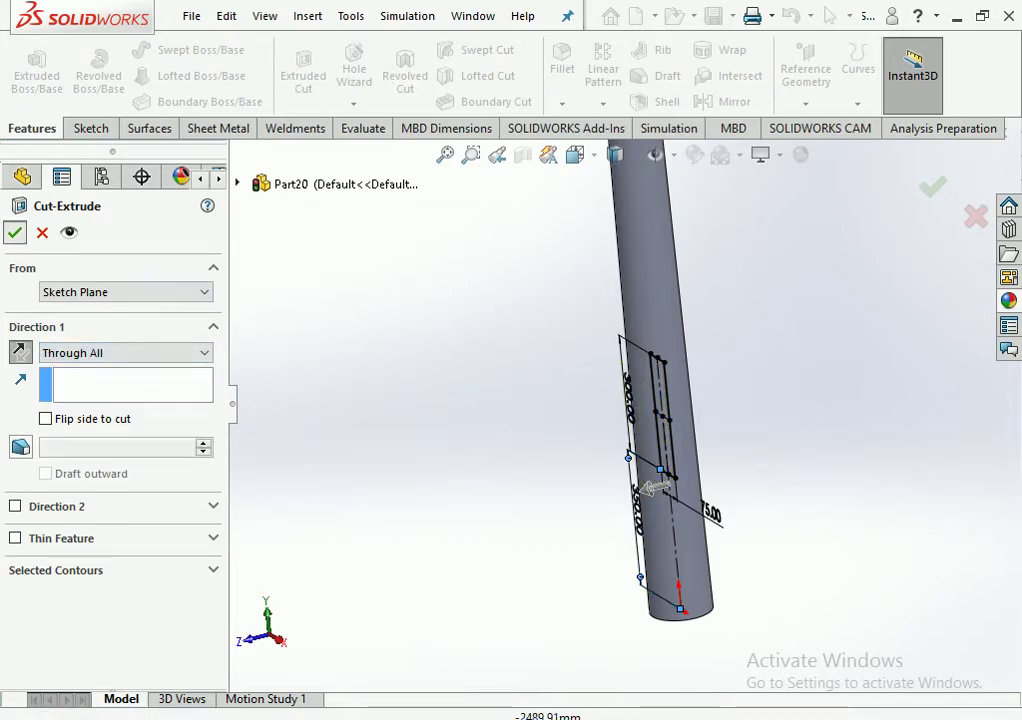
pyautogui.press('Return')
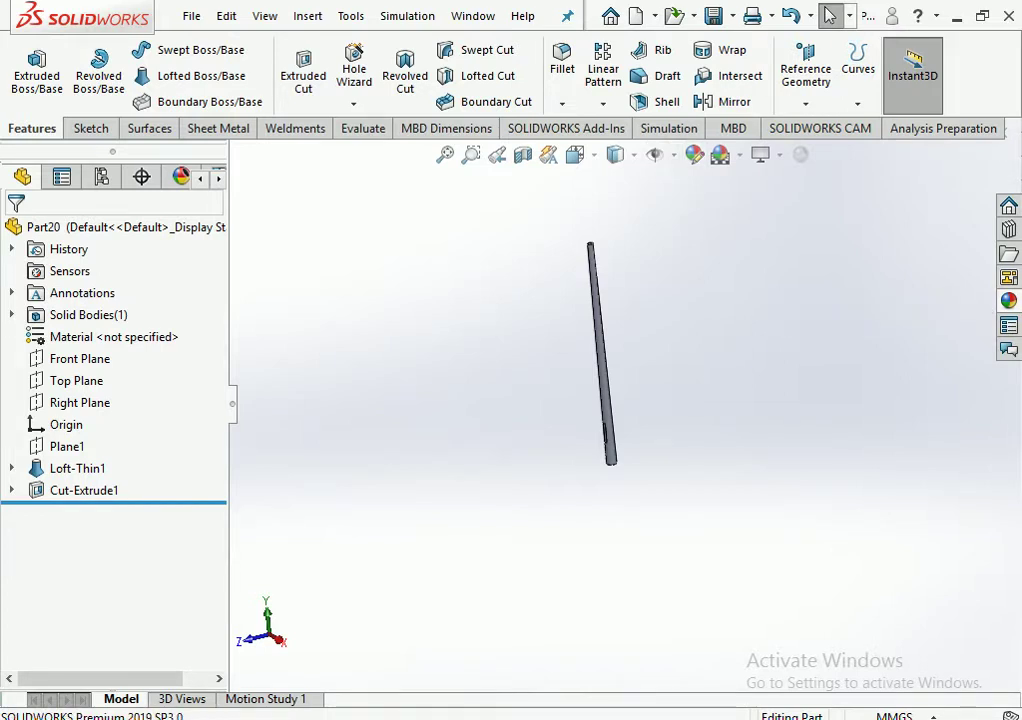
# Apply the White Neon Tube appearance from the Appearances library to the pole
pyautogui.click(1008, 300)
pyautogui.click(972, 258)
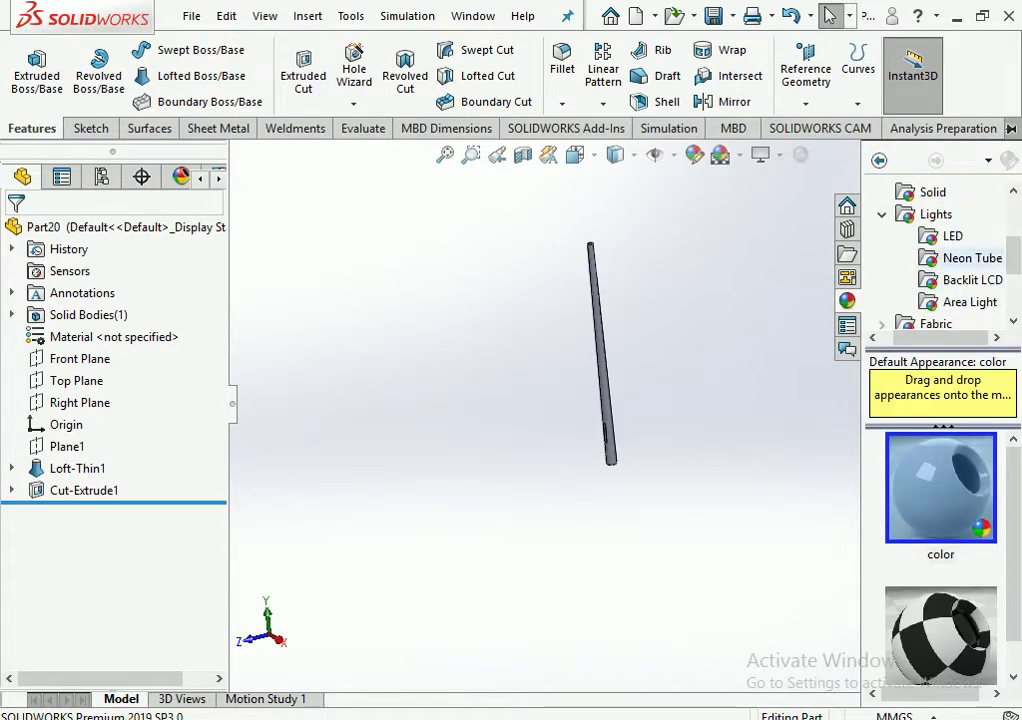
pyautogui.scroll(-3, 941, 560)
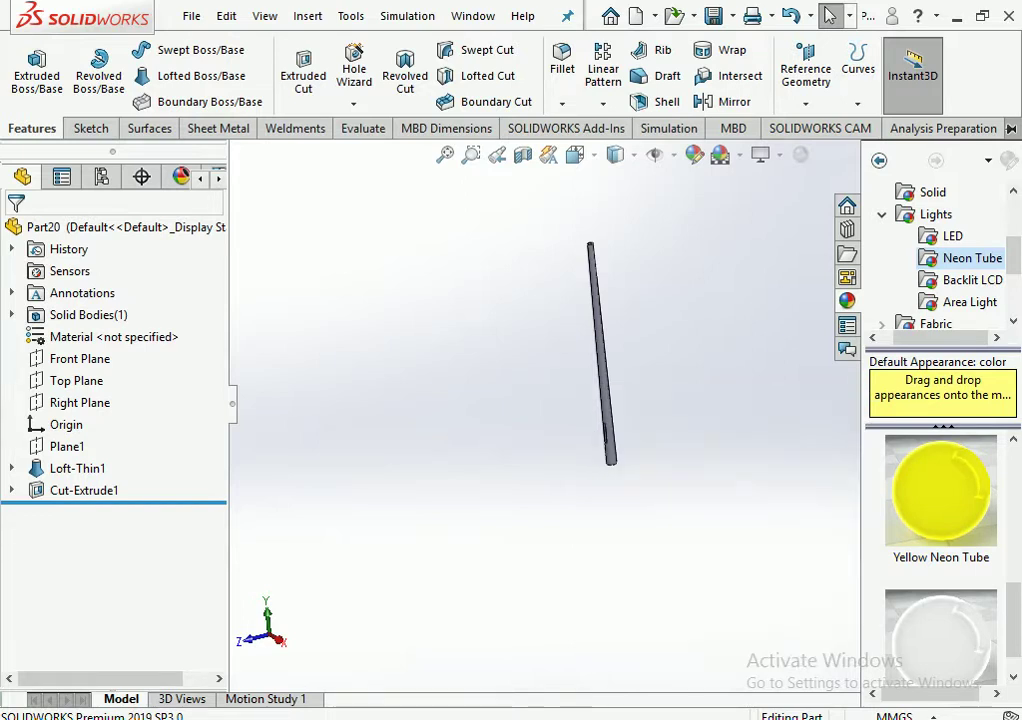
pyautogui.moveTo(940, 630); pyautogui.dragTo(600, 350)
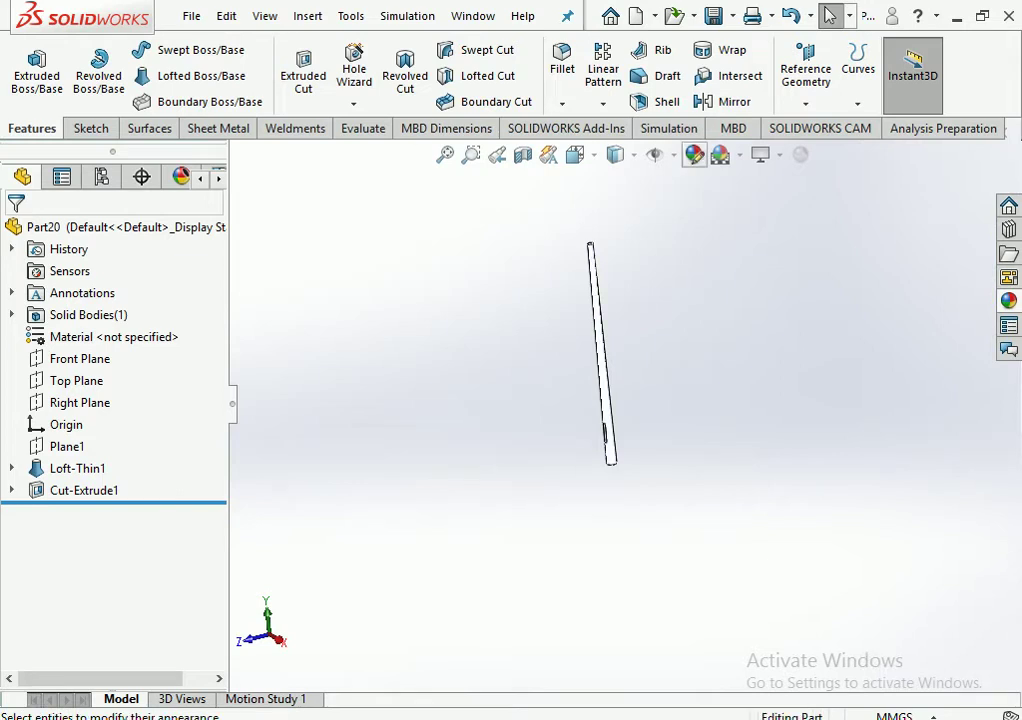
# Recolour the pole a darker orange-brown shade, accept it, and begin saving as POLE
pyautogui.scroll(-3, 110, 450)
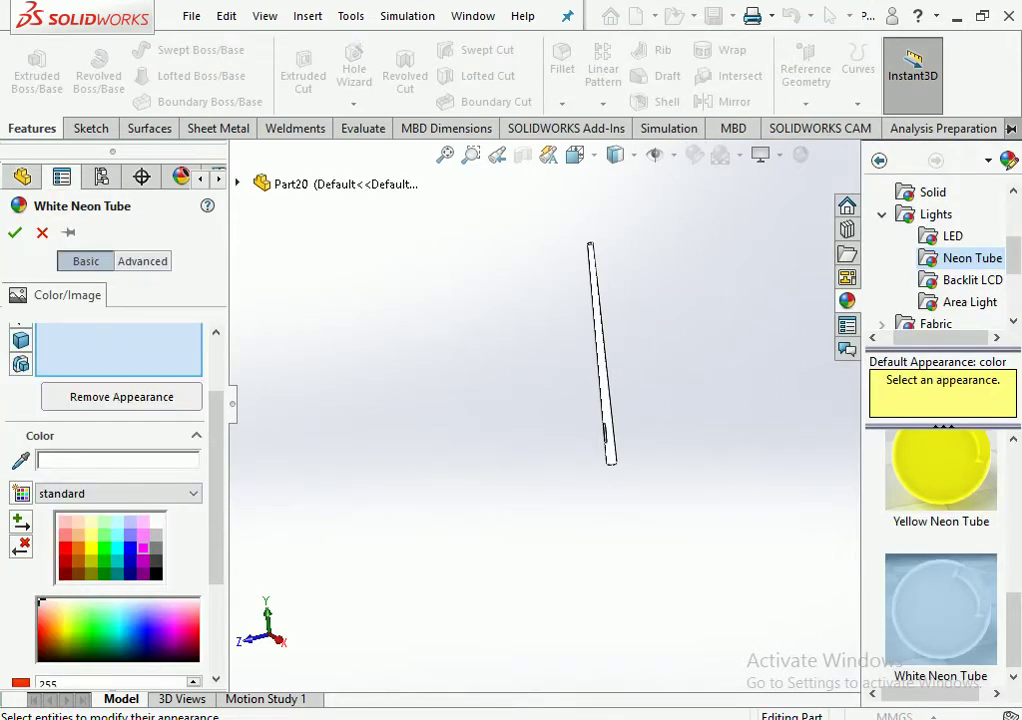
pyautogui.click(78, 559)
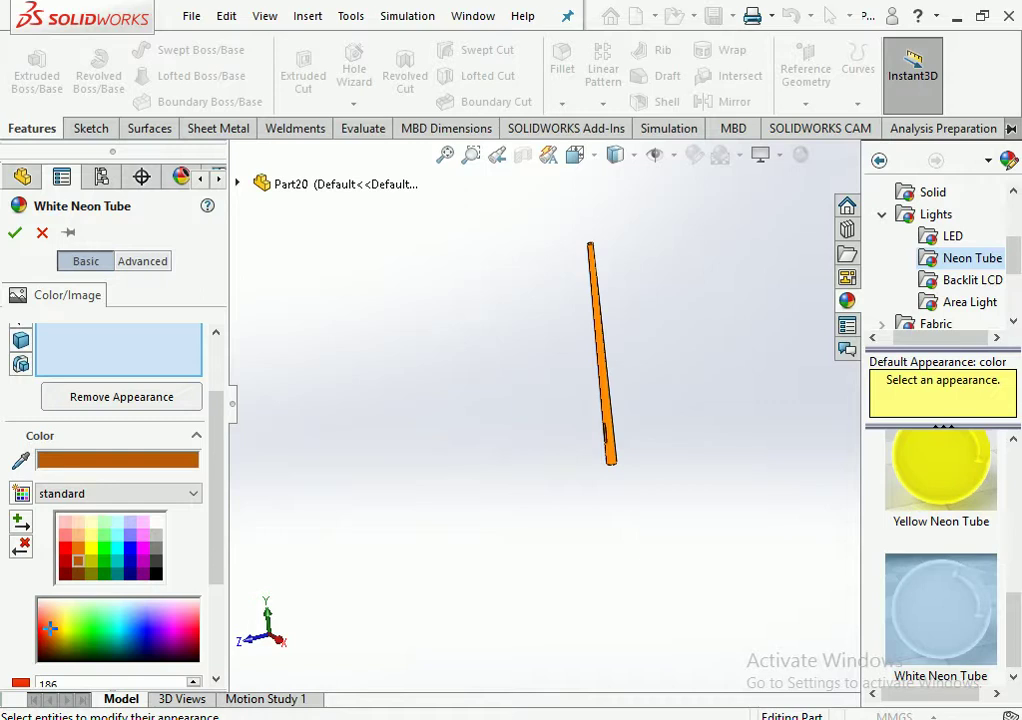
pyautogui.click(78, 573)
pyautogui.click(14, 232)
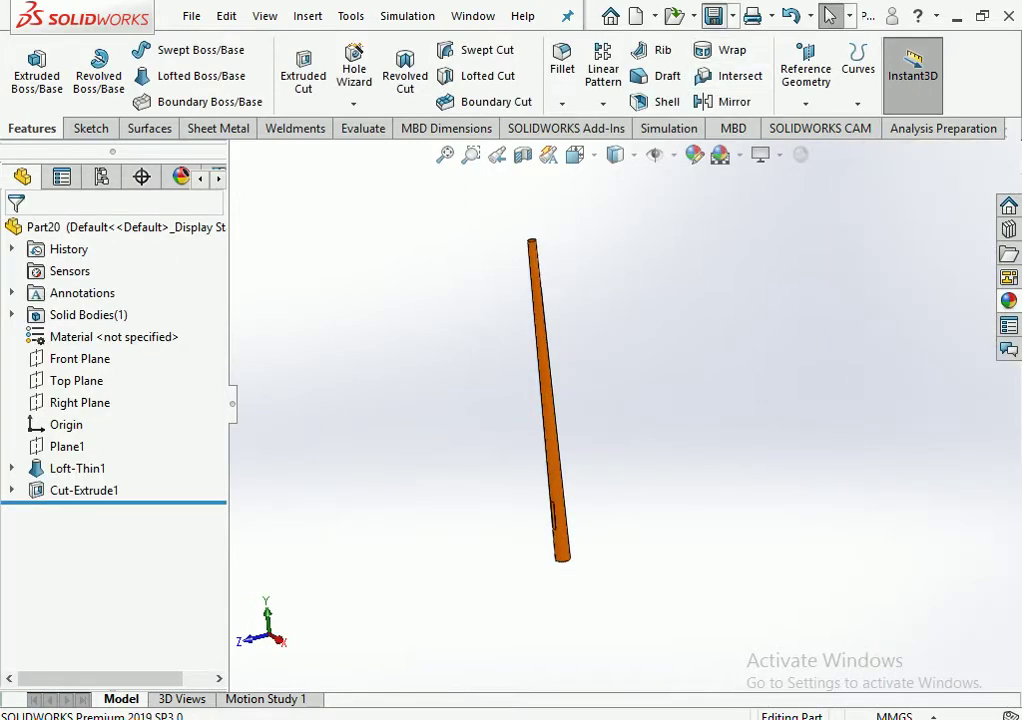
pyautogui.hotkey('ctrl', 's')
pyautogui.write('POLE')
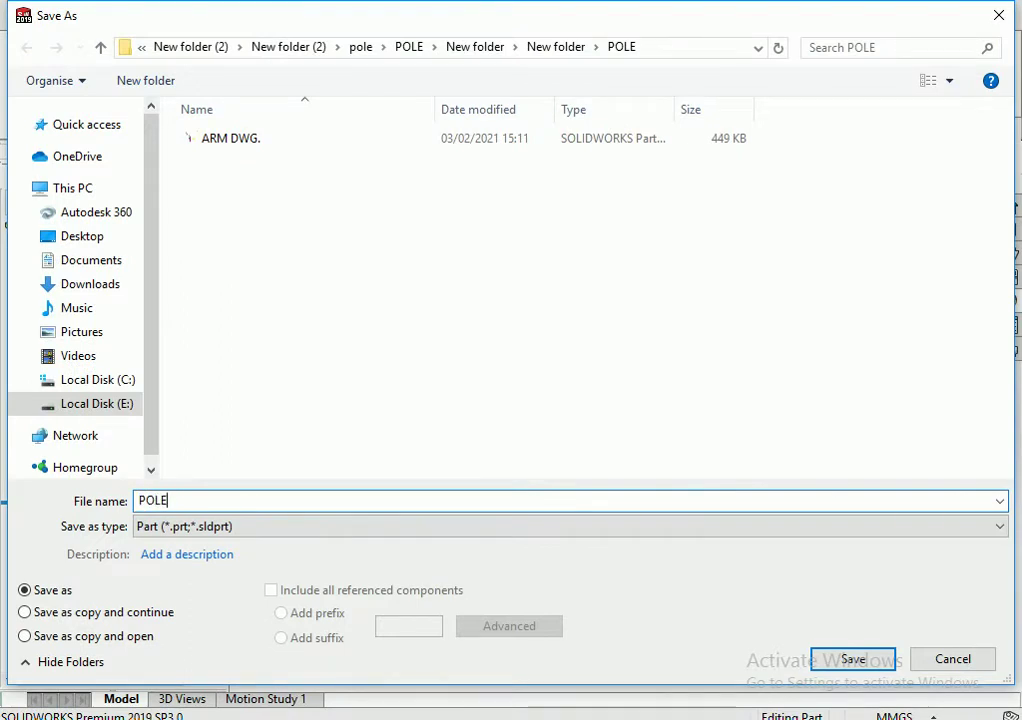
# Save the part as POLE, close it, and create a new part document
pyautogui.press('Return')
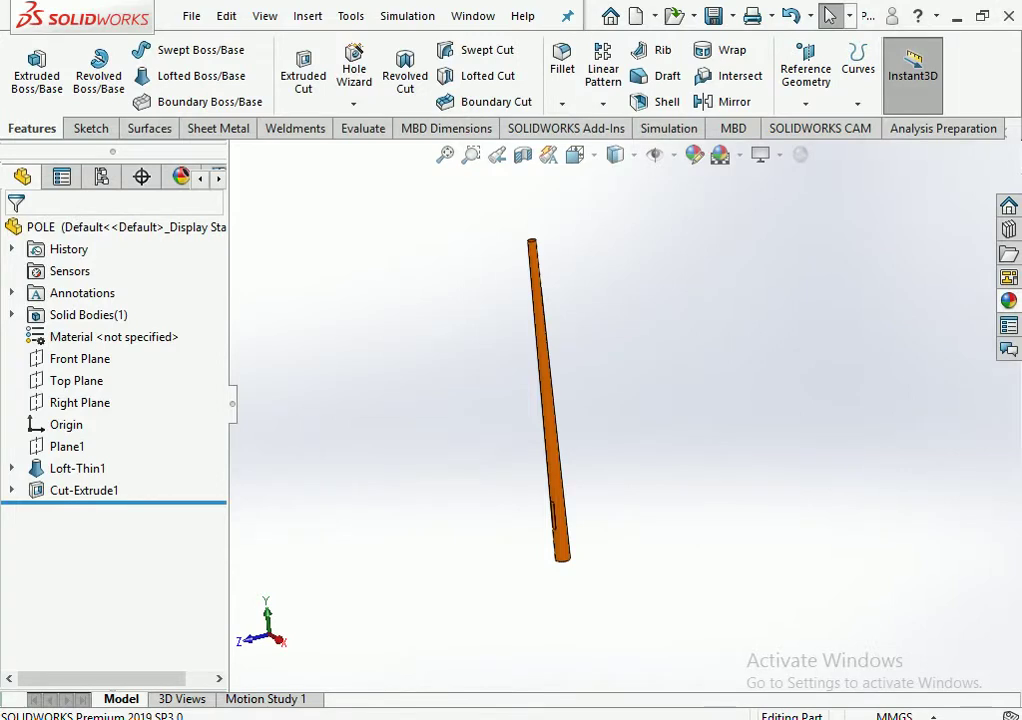
pyautogui.hotkey('ctrl', 'w')
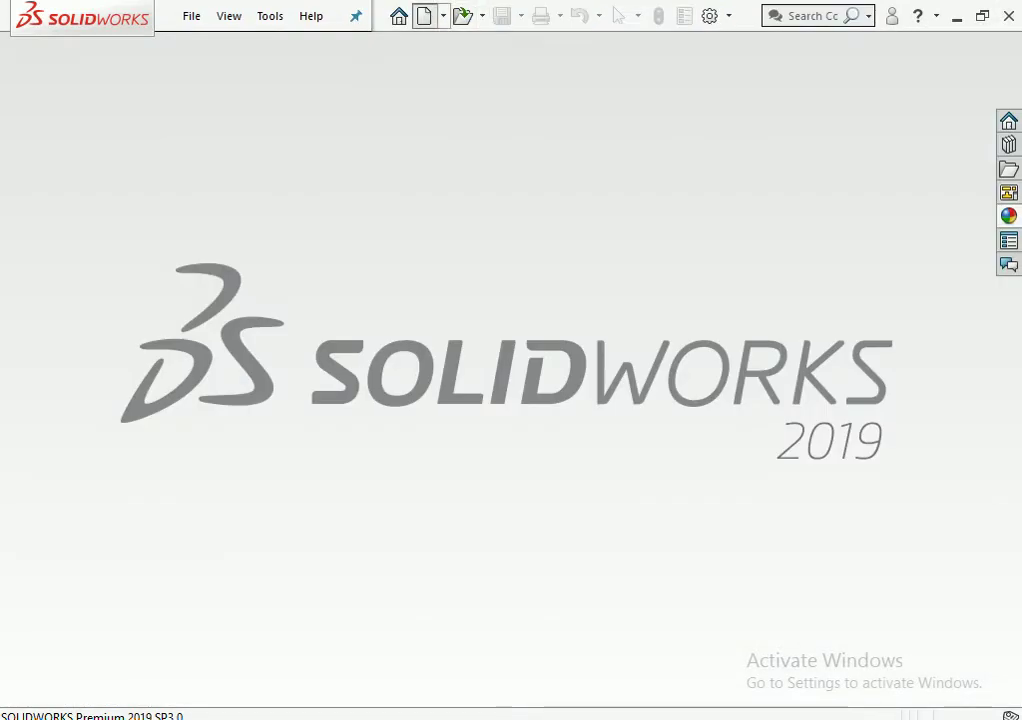
pyautogui.hotkey('ctrl', 'n')
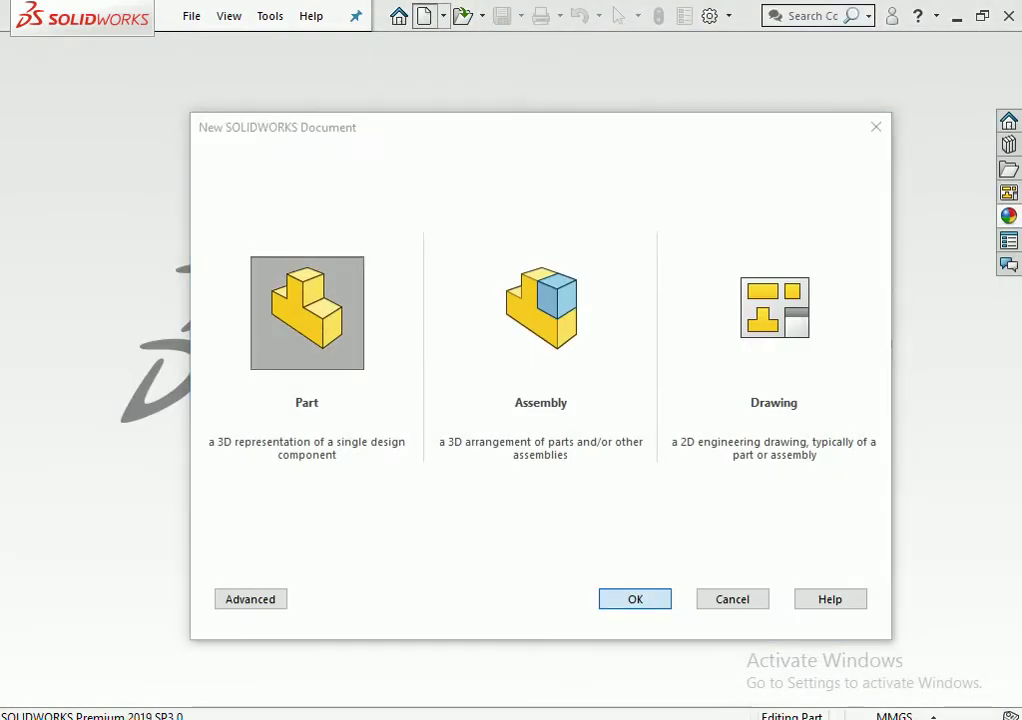
pyautogui.press('Return')
# Sketch a center rectangle around the origin on the Top Plane
pyautogui.click(76, 358)
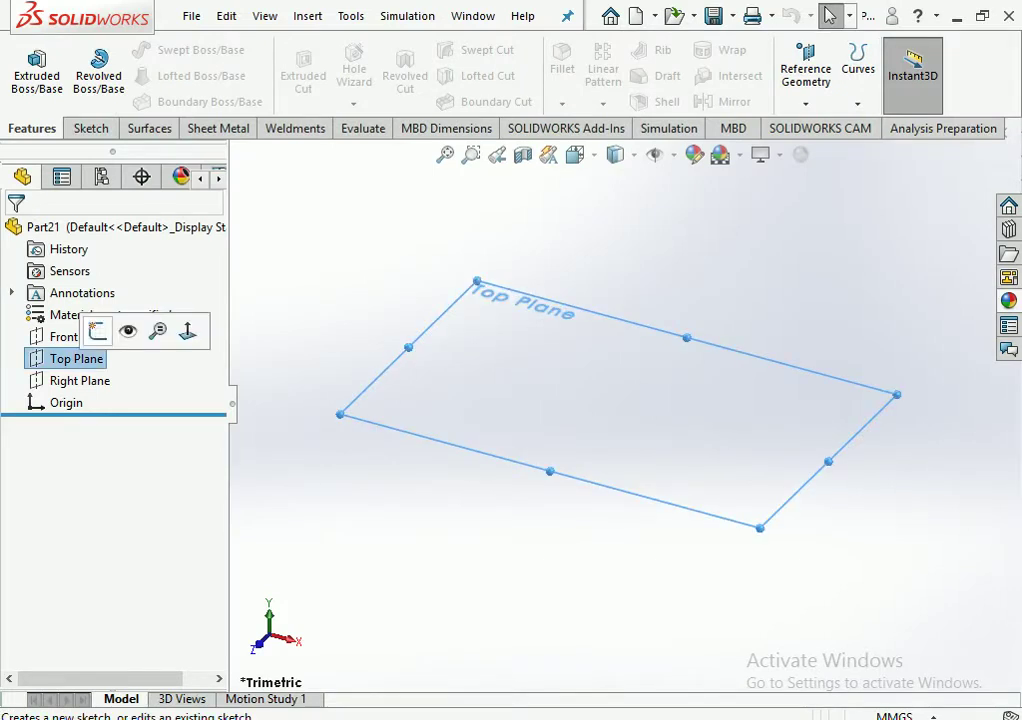
pyautogui.click(98, 331)
pyautogui.click(131, 75)
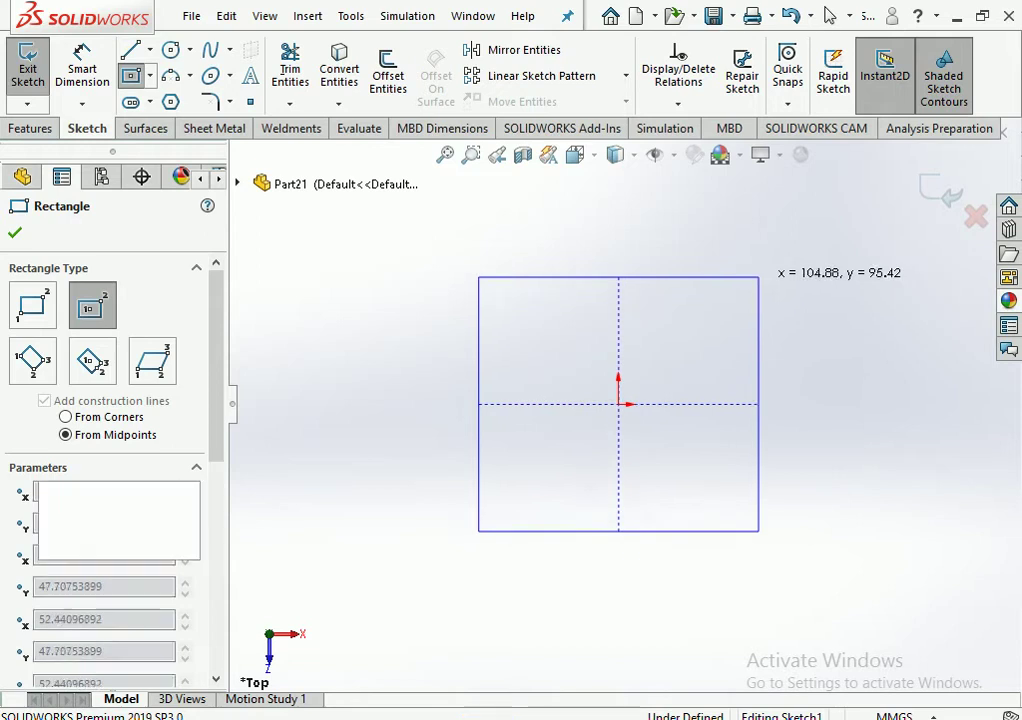
pyautogui.click(760, 276)
pyautogui.press('Escape')
# Dimension the rectangle's height and width to 250 mm each
pyautogui.click(479, 400)
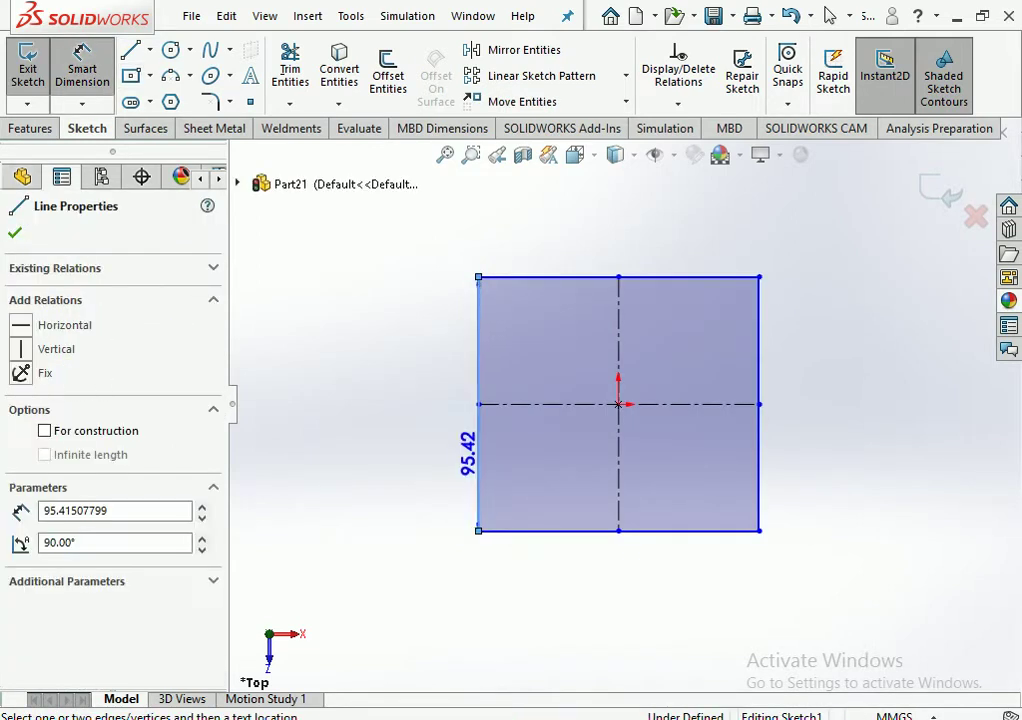
pyautogui.click(422, 400)
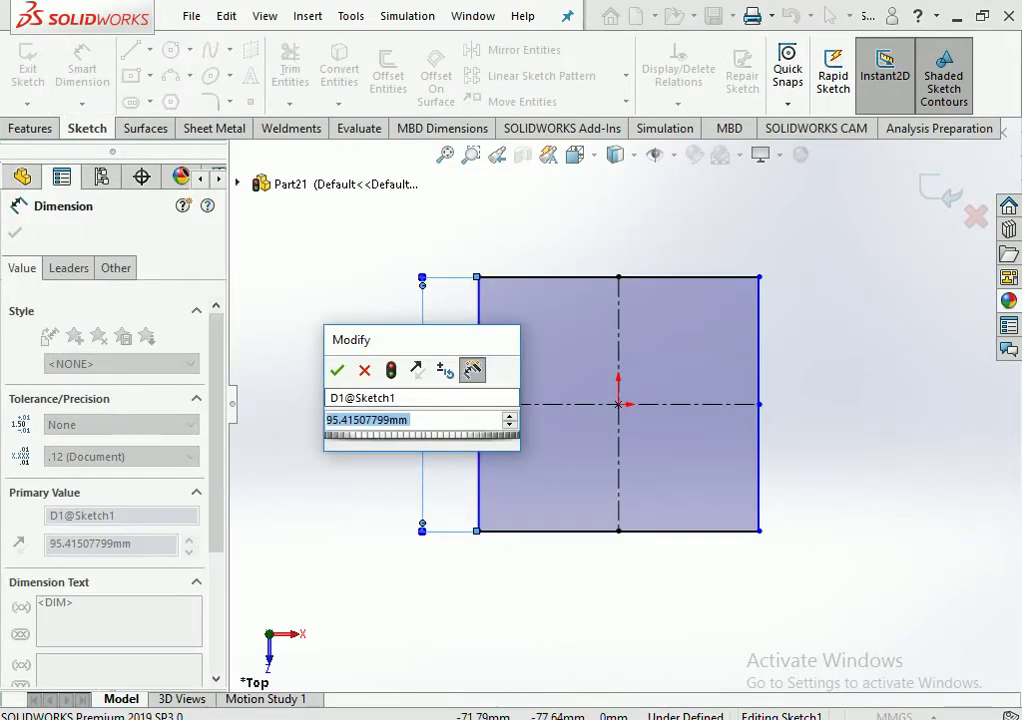
pyautogui.write('4')
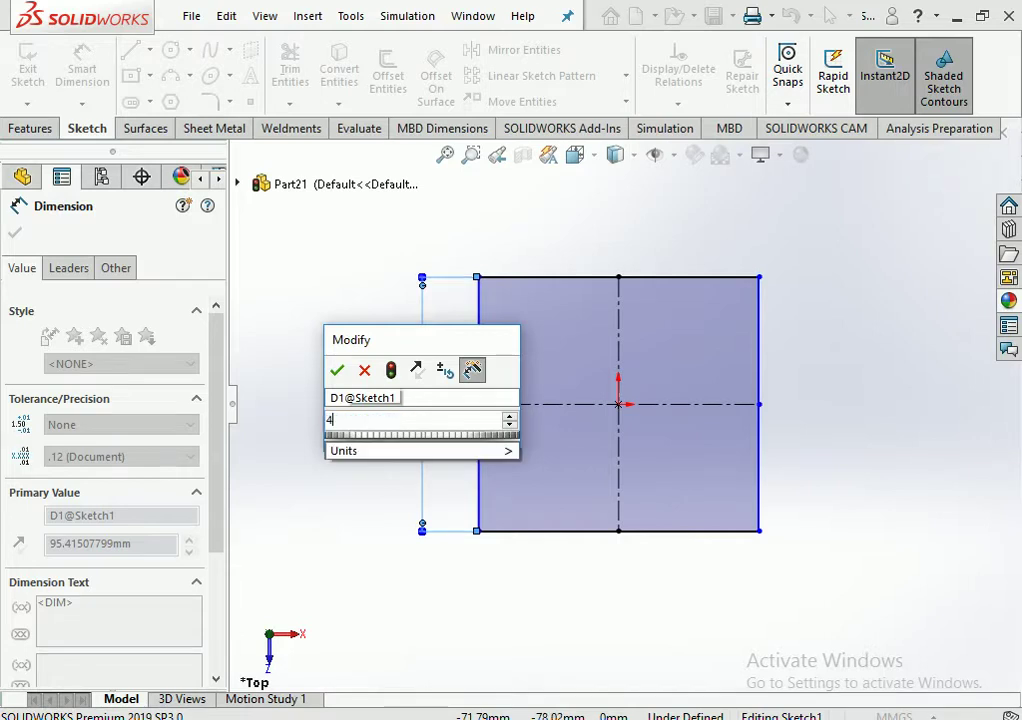
pyautogui.press('BackSpace')
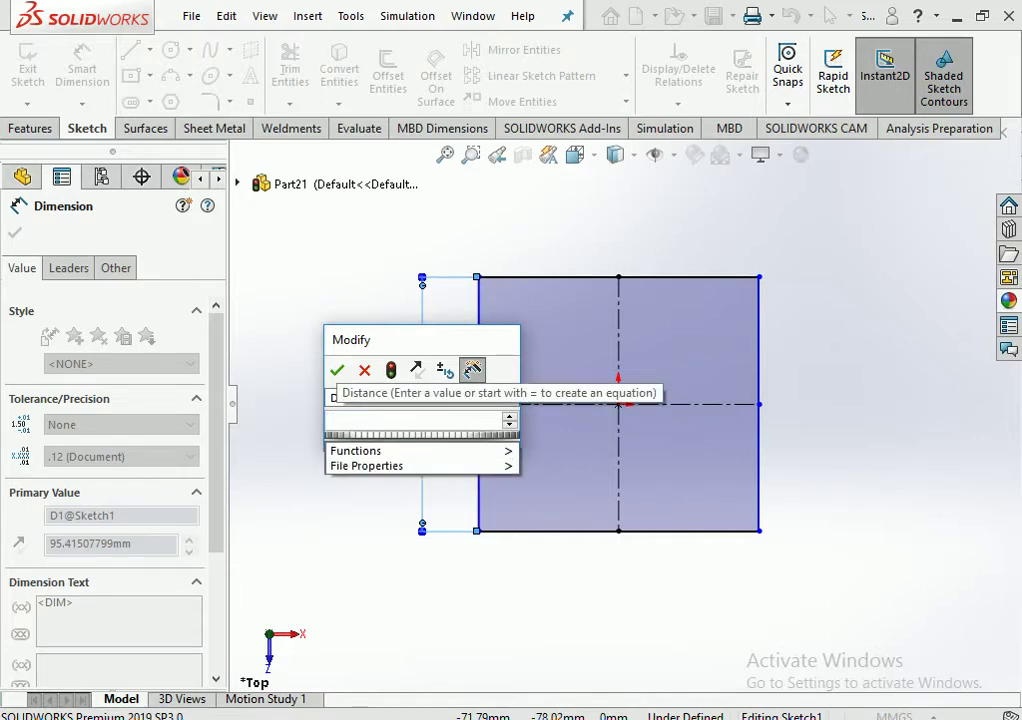
pyautogui.write('250')
pyautogui.press('Return')
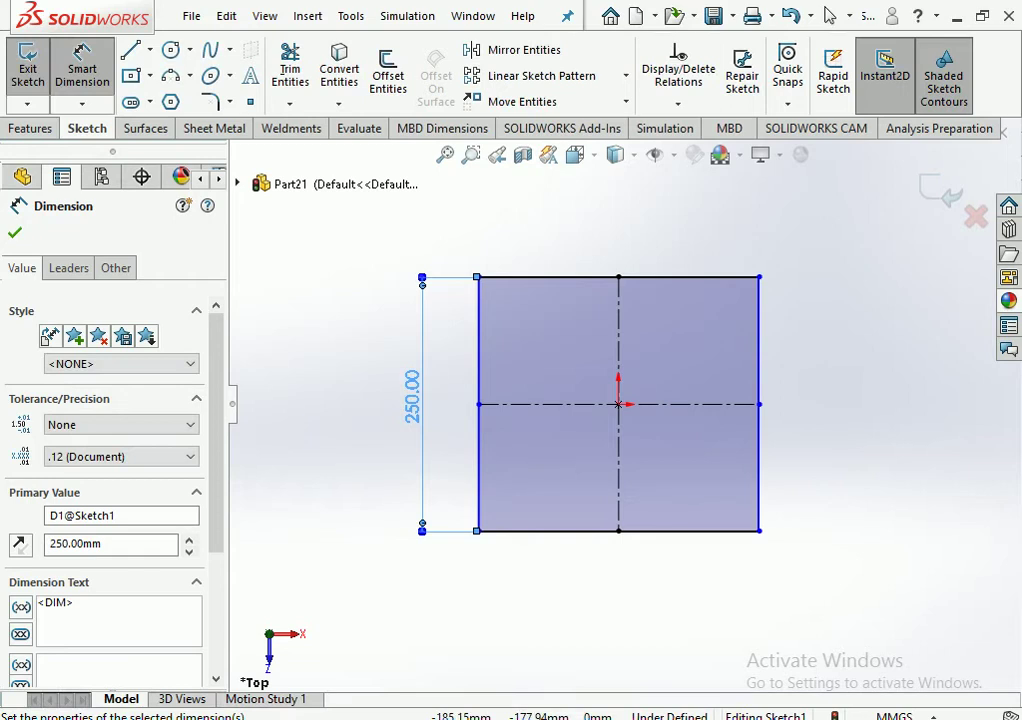
pyautogui.click(580, 531)
pyautogui.click(620, 598)
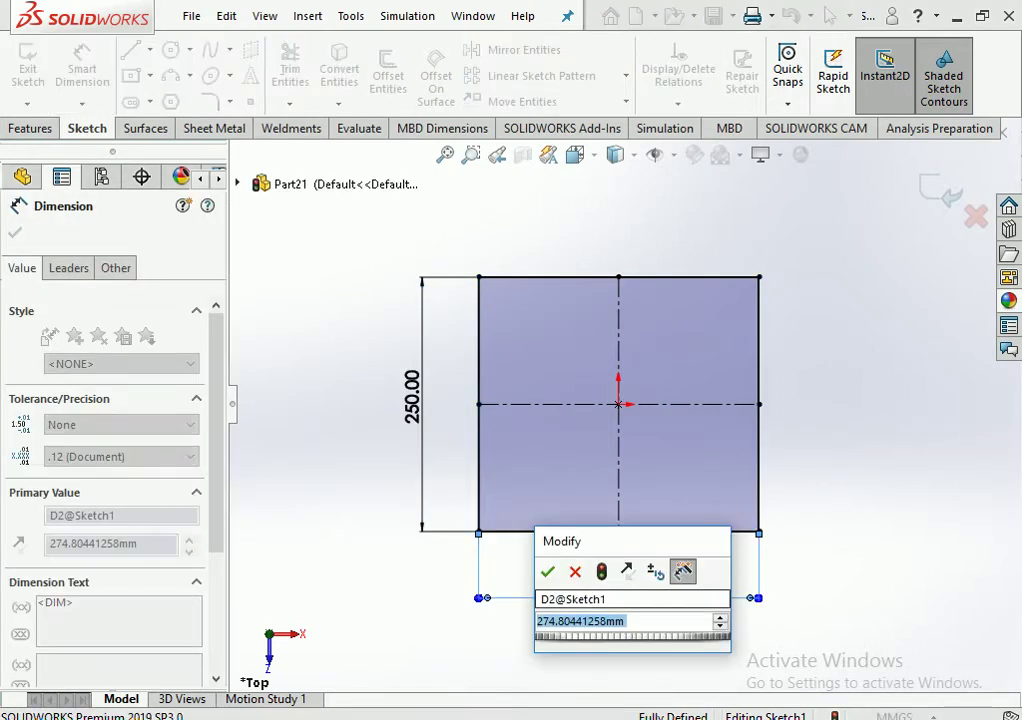
pyautogui.write('250')
pyautogui.press('Return')
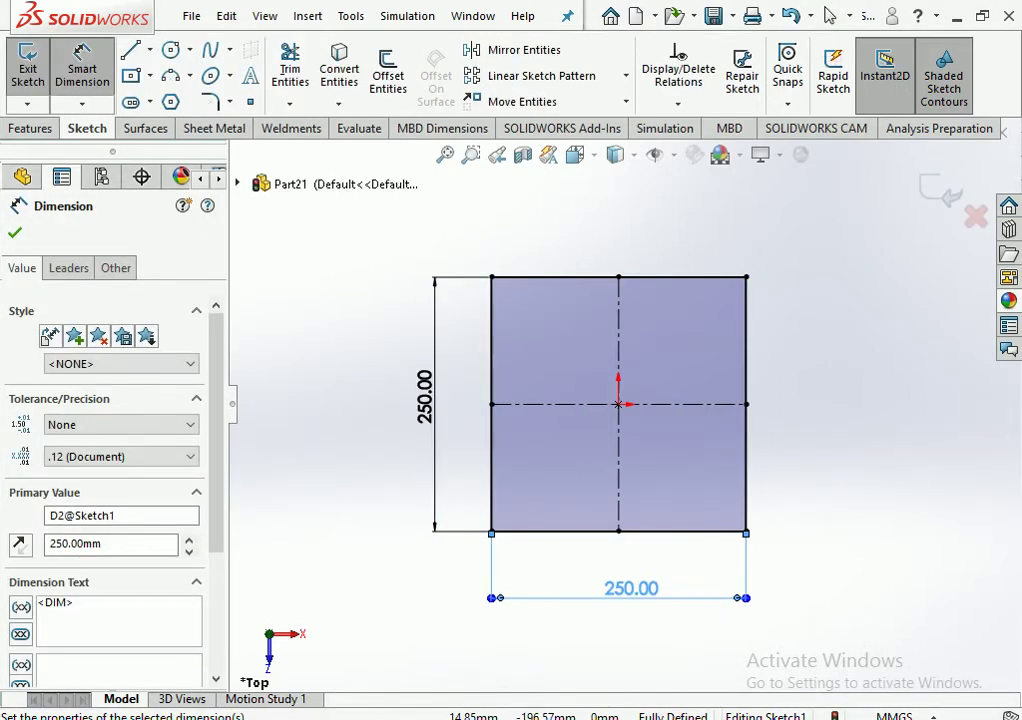
pyautogui.press('Escape')
pyautogui.click(171, 49)
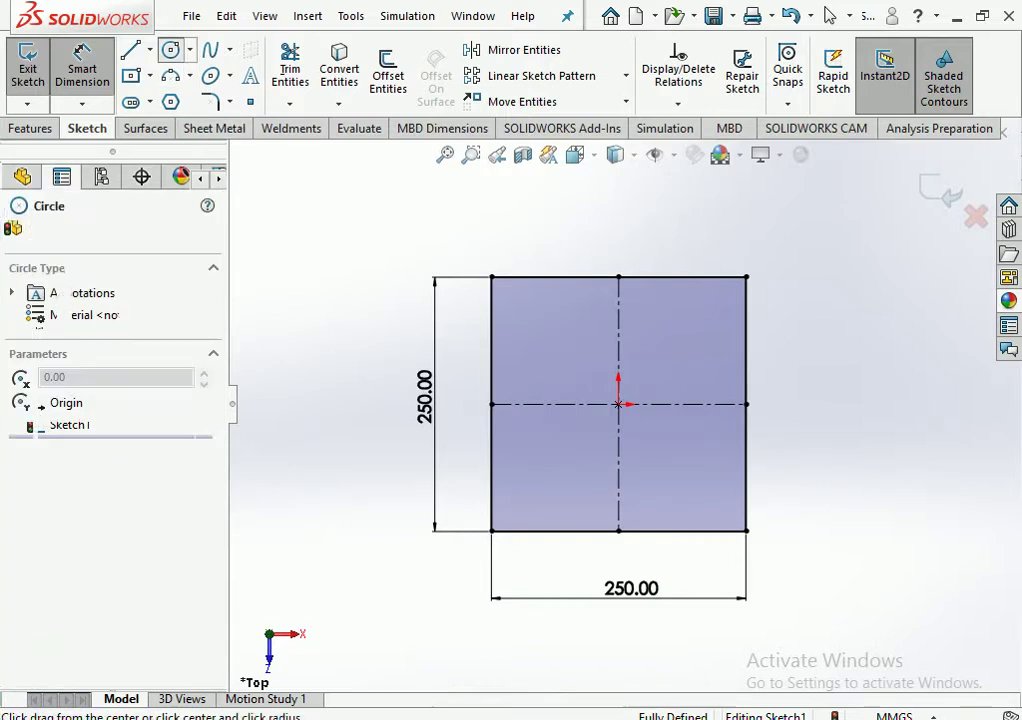
# Draw a circle centred on the origin and dimension it Ø155
pyautogui.click(618, 404)
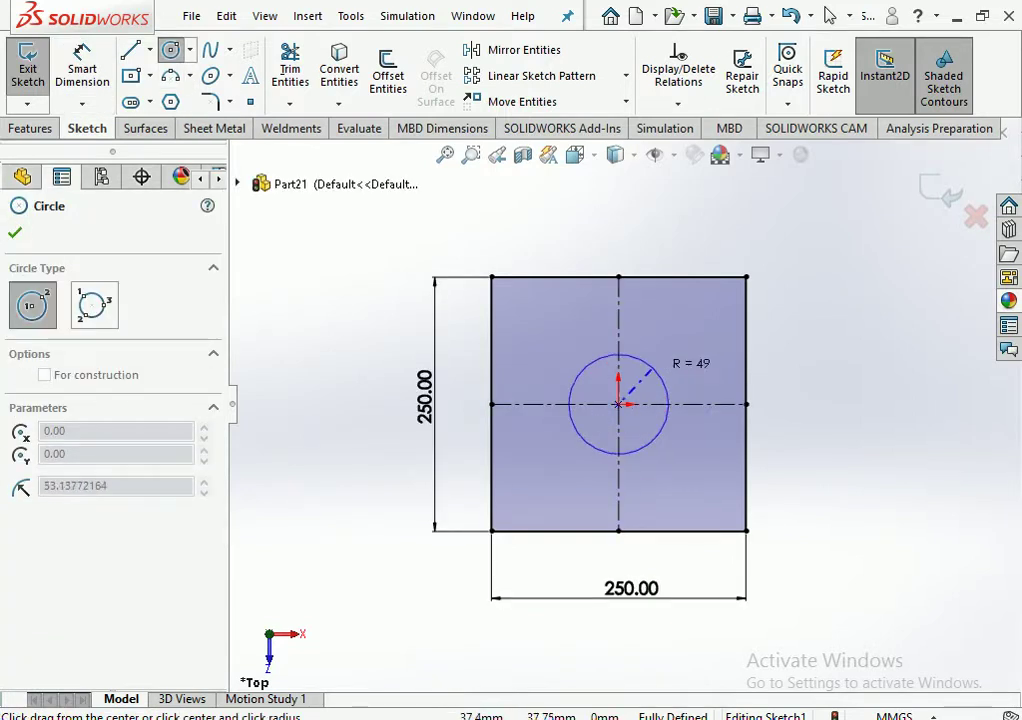
pyautogui.click(662, 360)
pyautogui.click(82, 70)
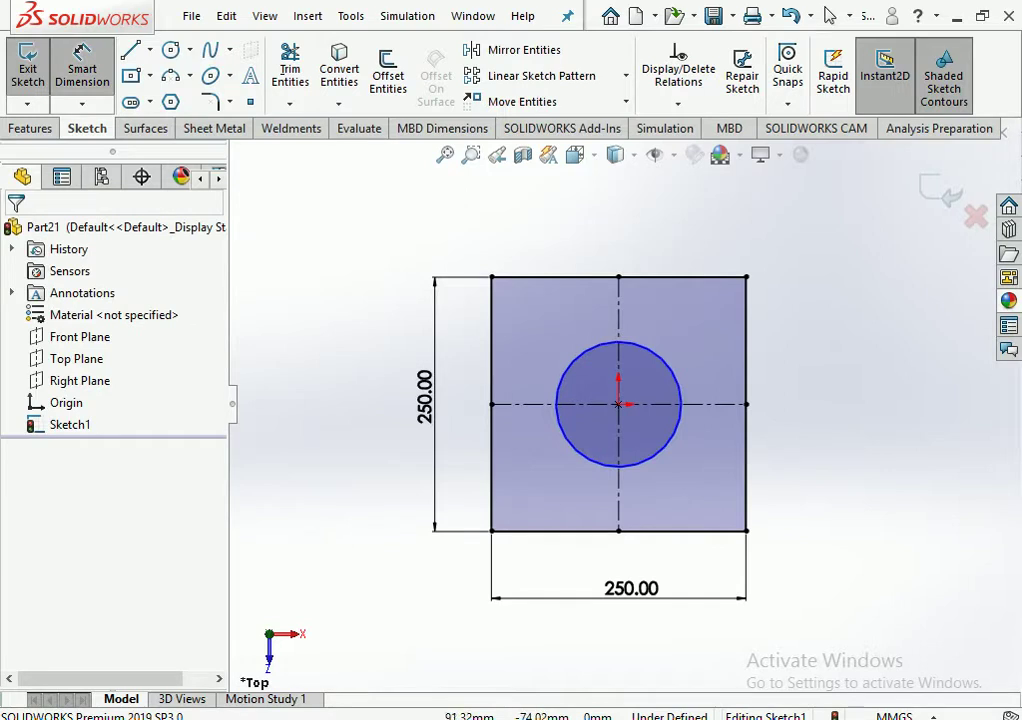
pyautogui.click(662, 360)
pyautogui.click(800, 343)
pyautogui.write('155')
pyautogui.press('Return')
pyautogui.press('Escape')
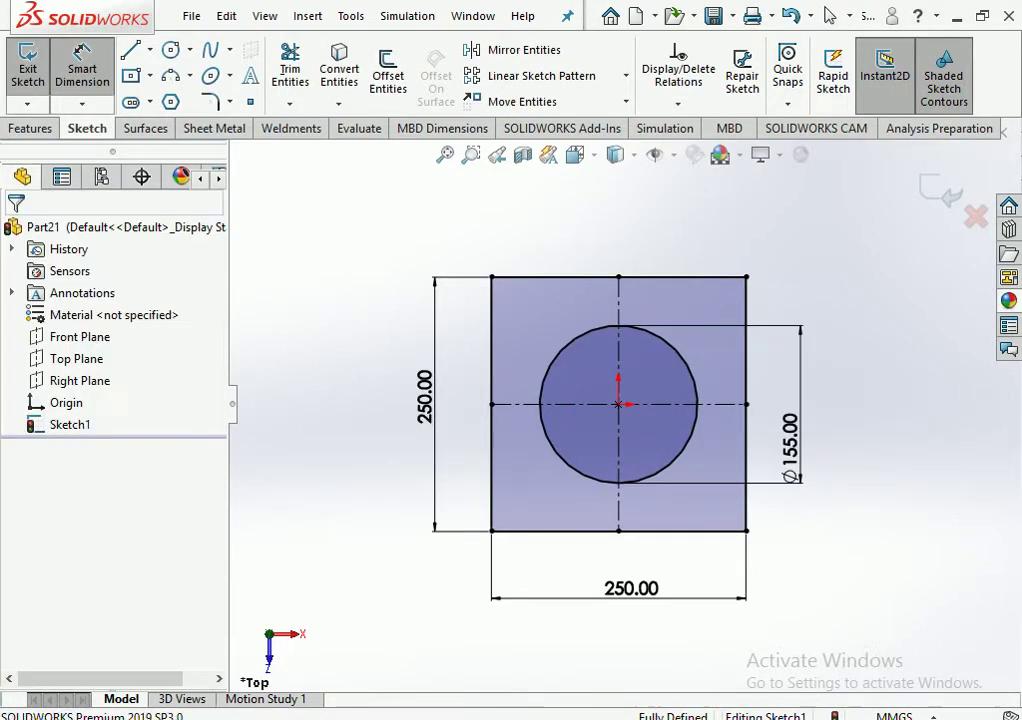
# Add a Ø250 construction circle centred on the origin
pyautogui.click(170, 49)
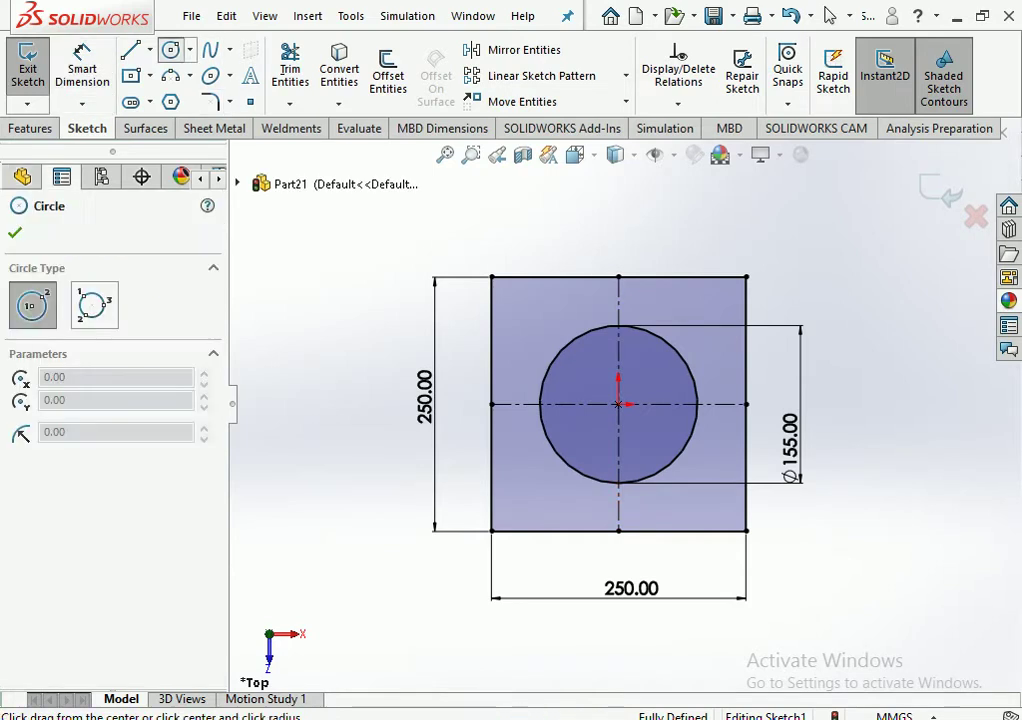
pyautogui.click(618, 404)
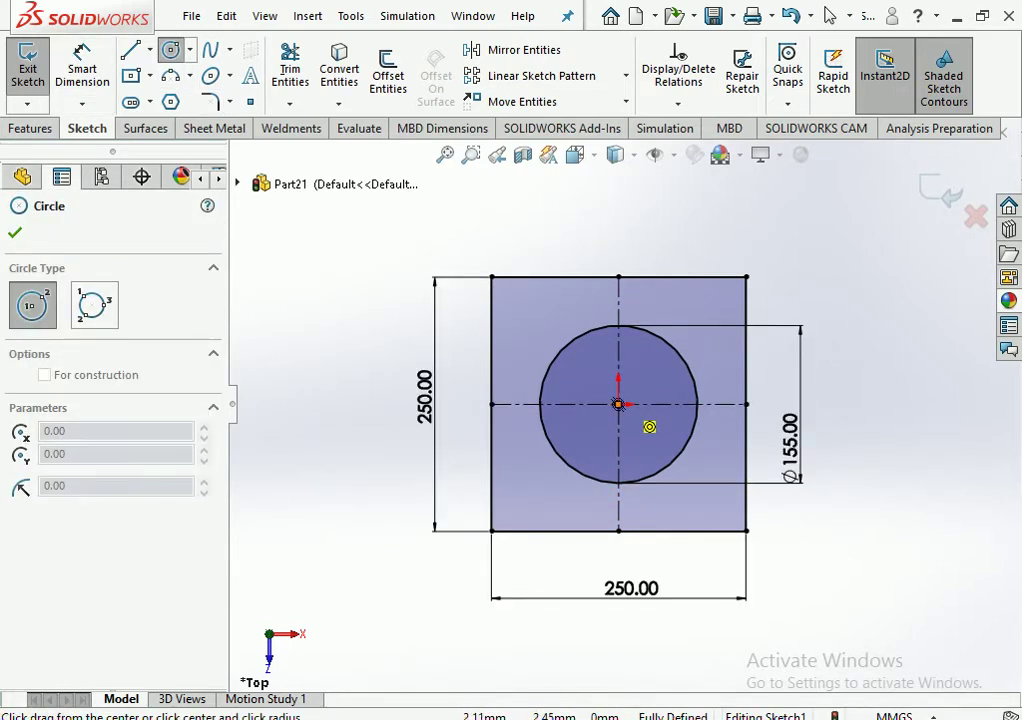
pyautogui.click(549, 309)
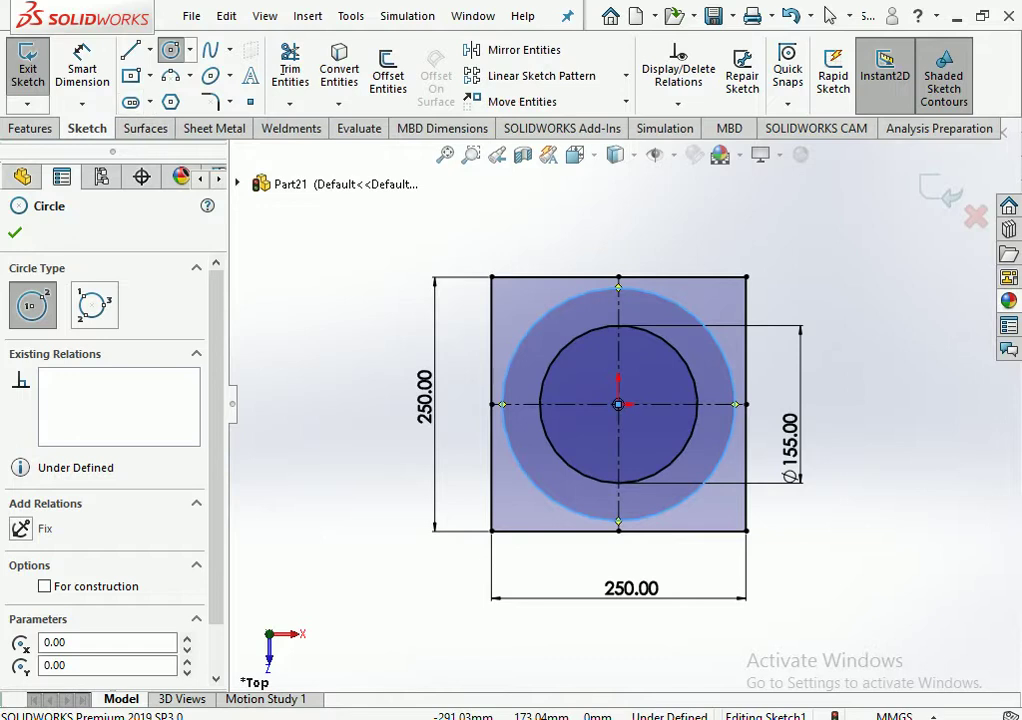
pyautogui.click(44, 586)
pyautogui.click(82, 68)
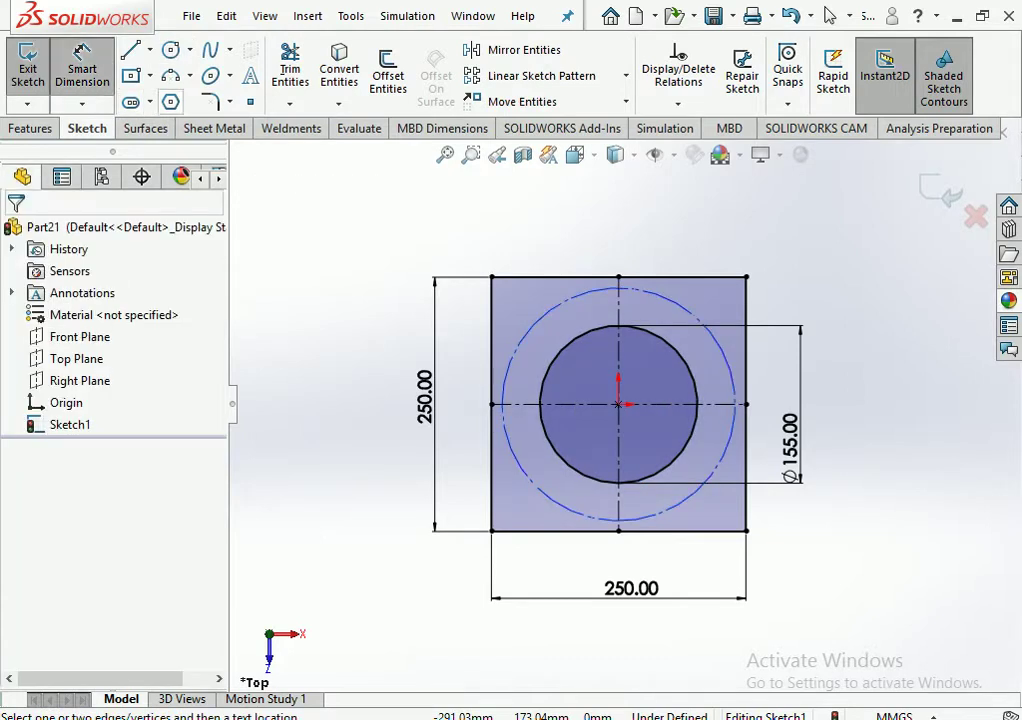
pyautogui.click(560, 300)
pyautogui.click(618, 212)
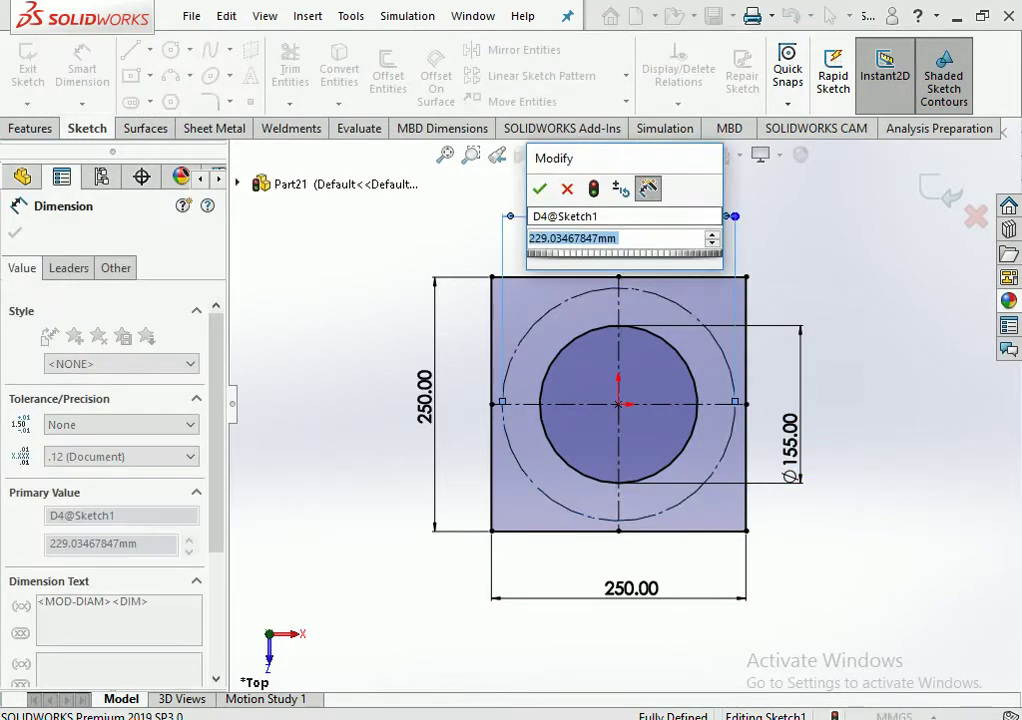
pyautogui.write('250')
pyautogui.press('Return')
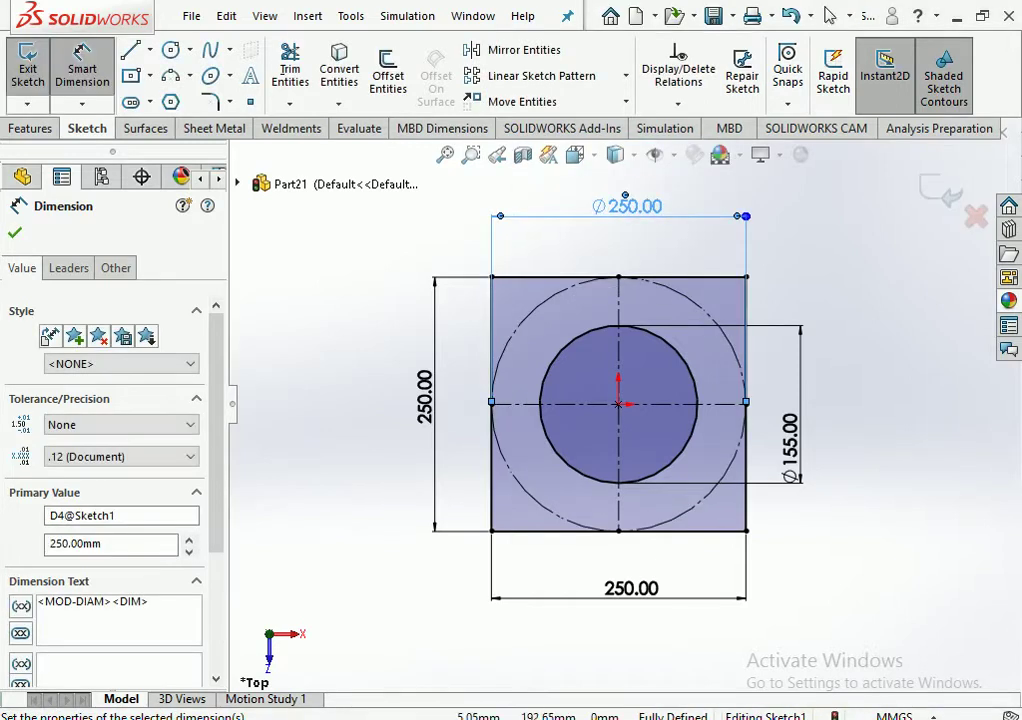
pyautogui.press('Escape')
# Draw a centerline from the origin toward the lower-left of the construction circle
pyautogui.click(149, 50)
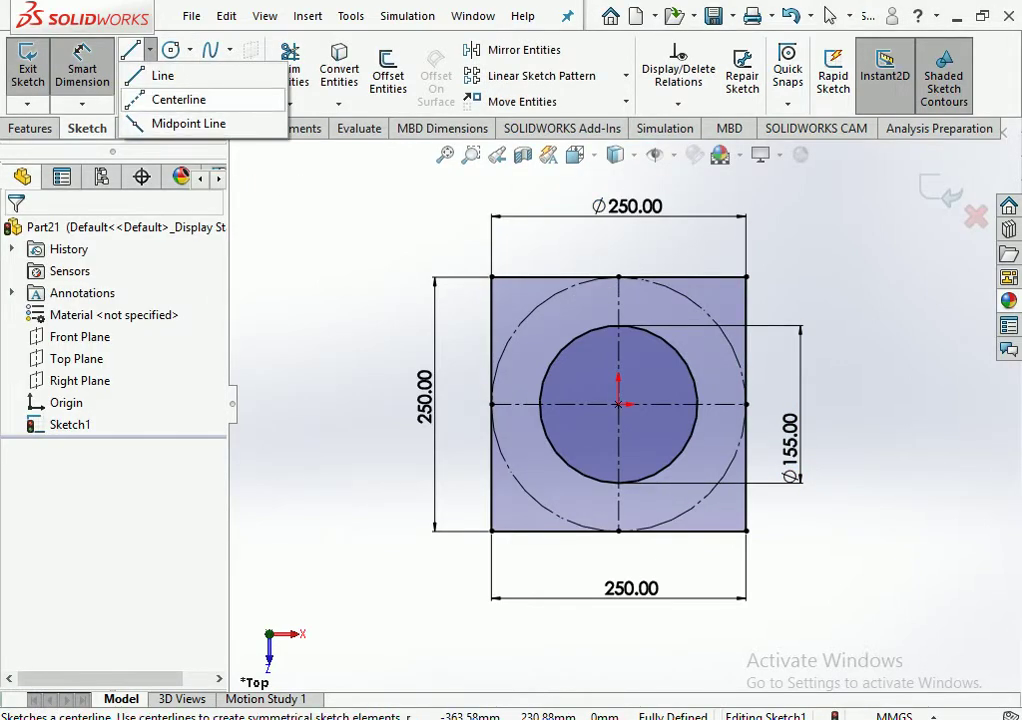
pyautogui.click(178, 99)
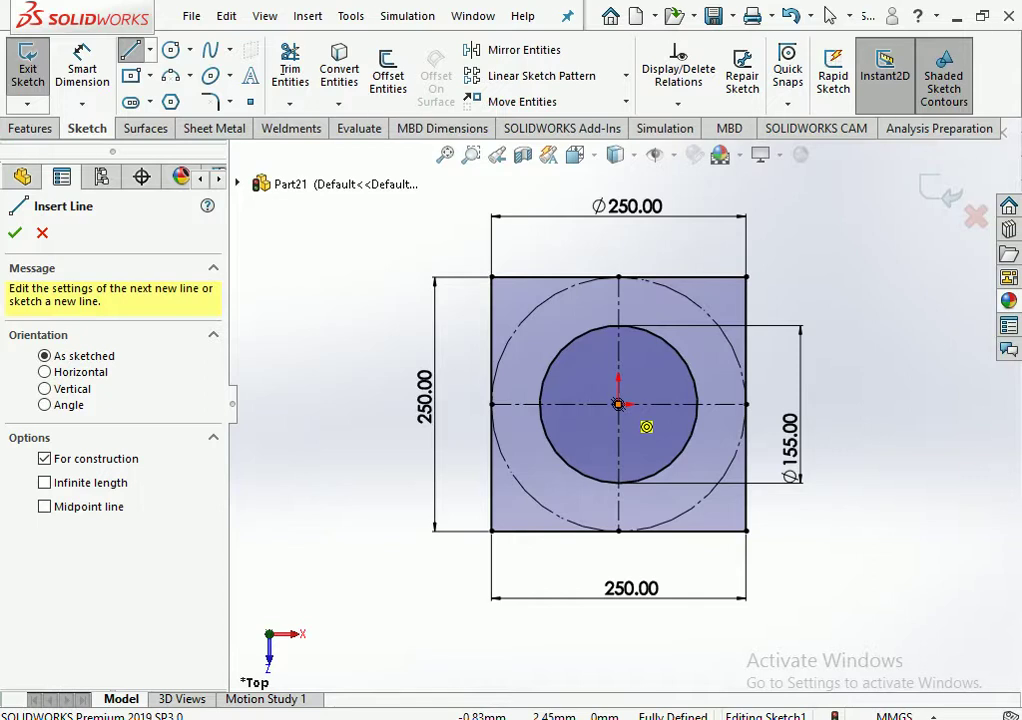
pyautogui.moveTo(618, 404); pyautogui.dragTo(527, 492)
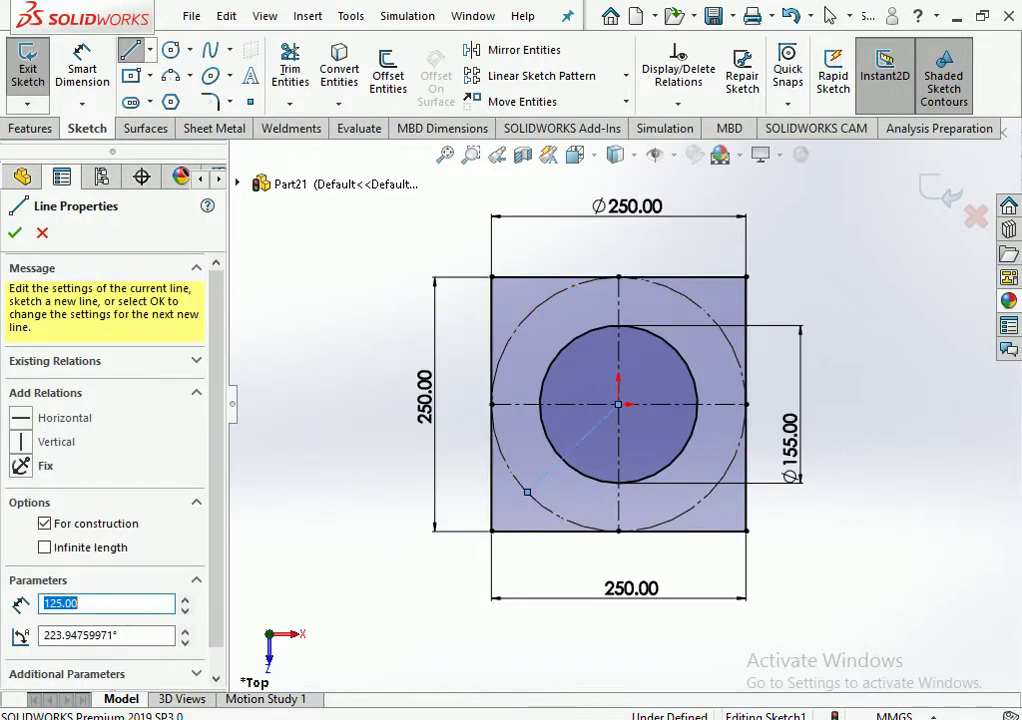
pyautogui.click(171, 50)
pyautogui.scroll(-3, 581, 520)
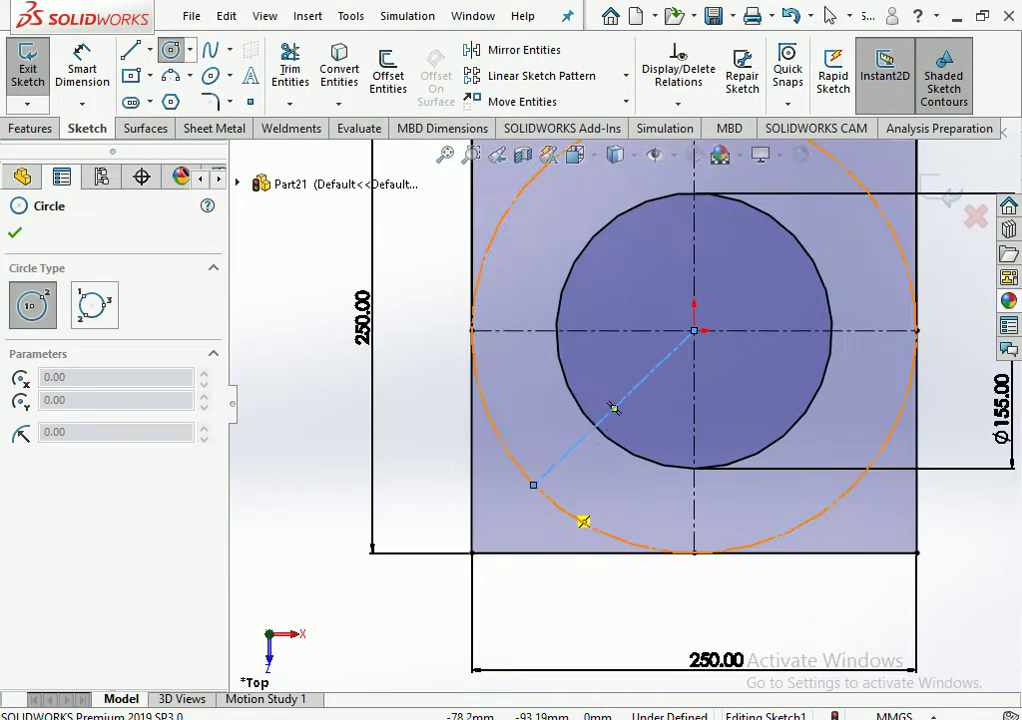
# Draw a small circle at the centerline's end and dimension it Ø24
pyautogui.click(533, 484)
pyautogui.click(551, 501)
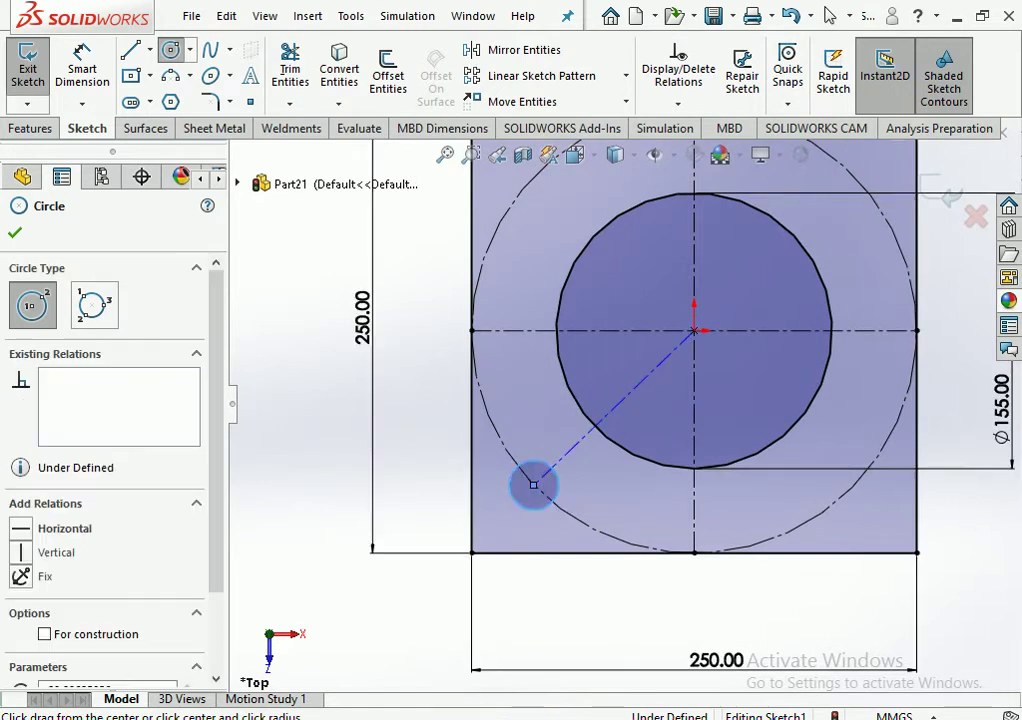
pyautogui.click(82, 65)
pyautogui.click(522, 474)
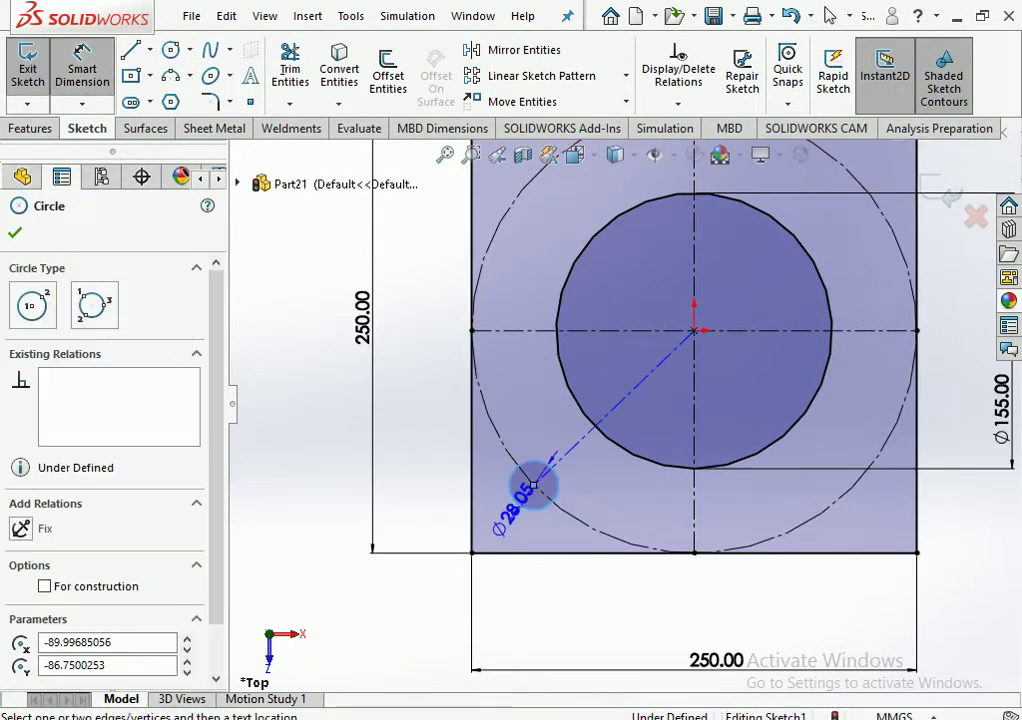
pyautogui.click(380, 600)
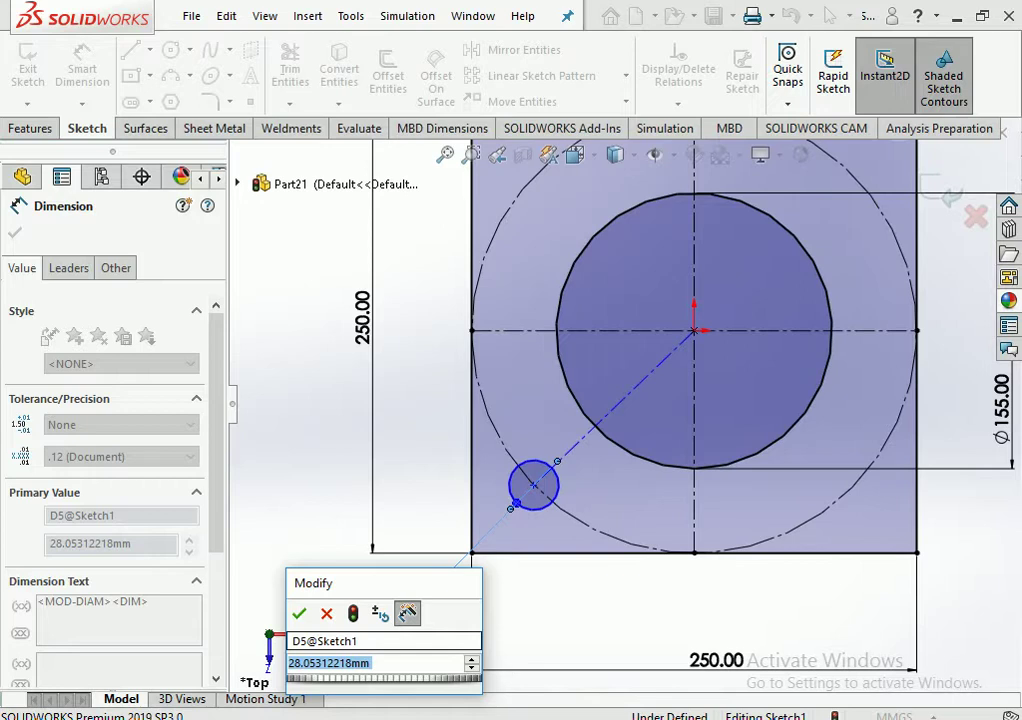
pyautogui.write('28')
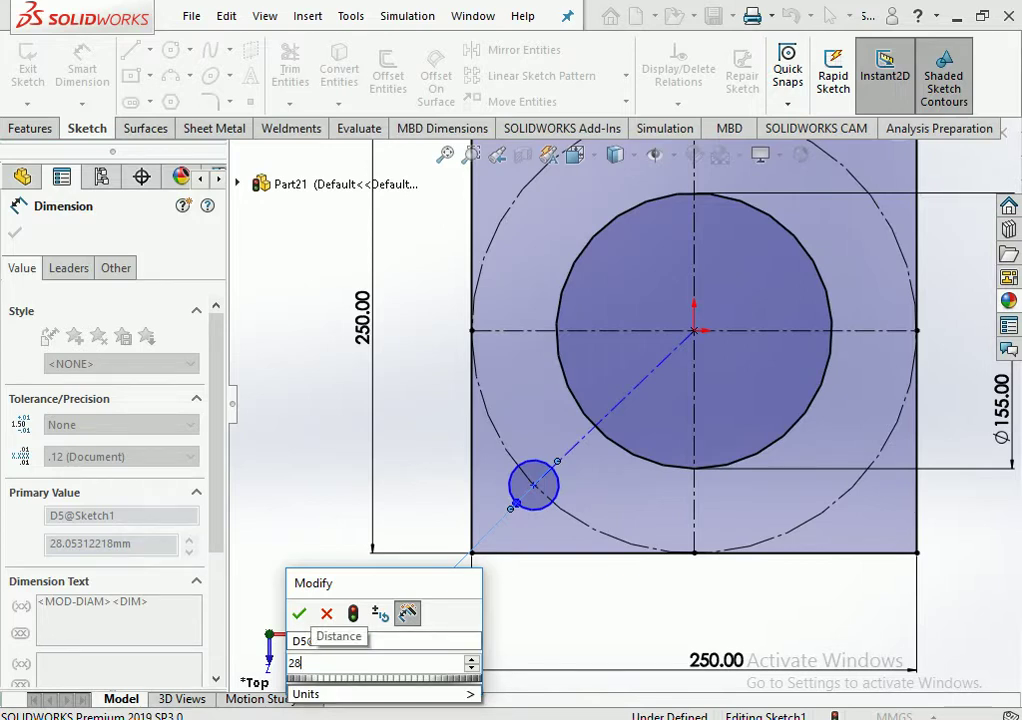
pyautogui.press('BackSpace')
pyautogui.write('4')
pyautogui.press('Return')
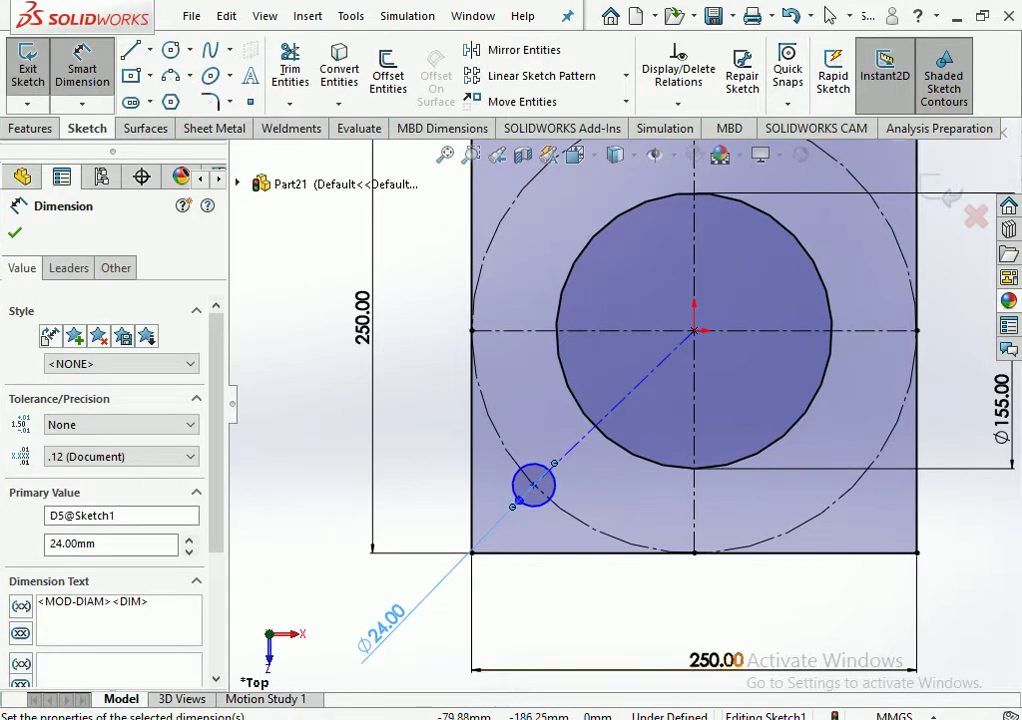
# Dimension the centerline at 45° from the vertical centerline
pyautogui.click(614, 408)
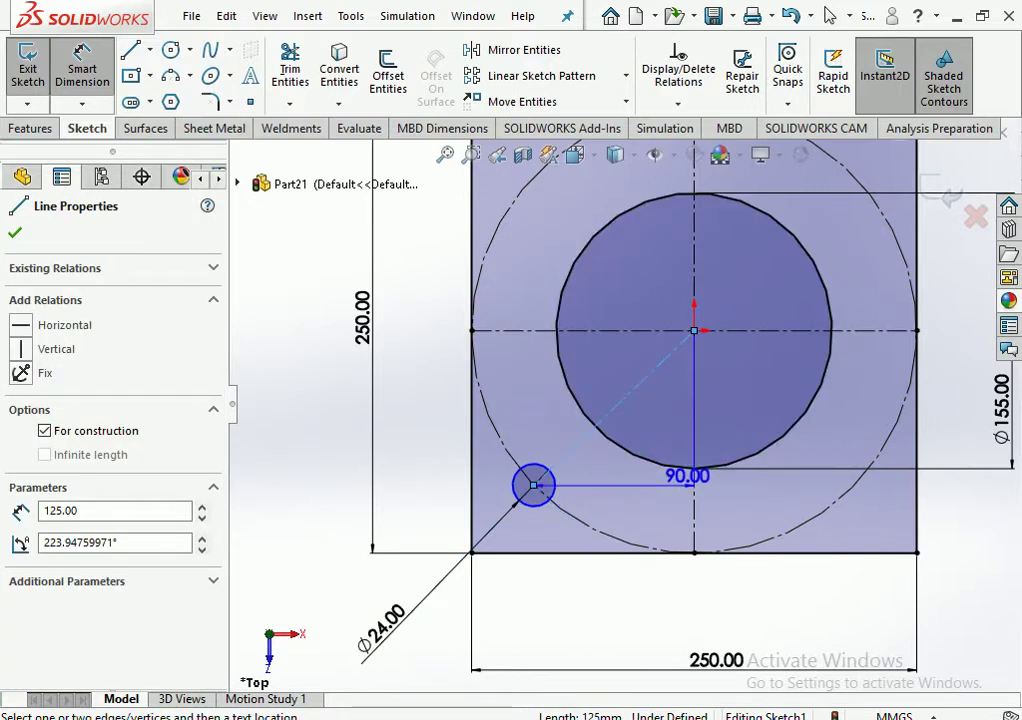
pyautogui.click(694, 510)
pyautogui.click(655, 482)
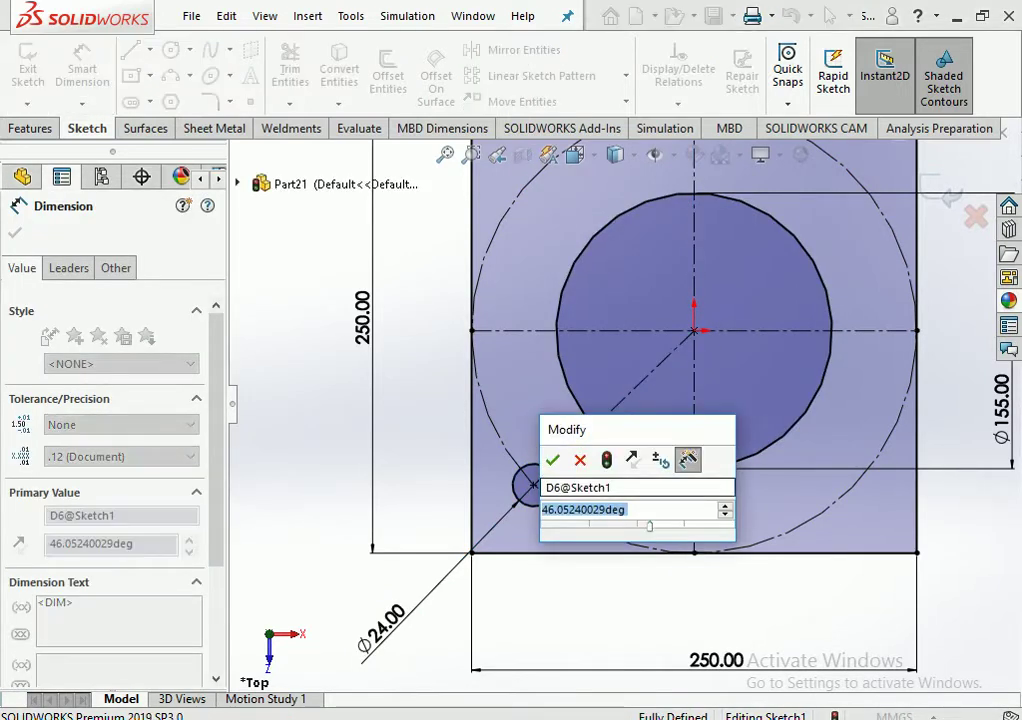
pyautogui.write('45')
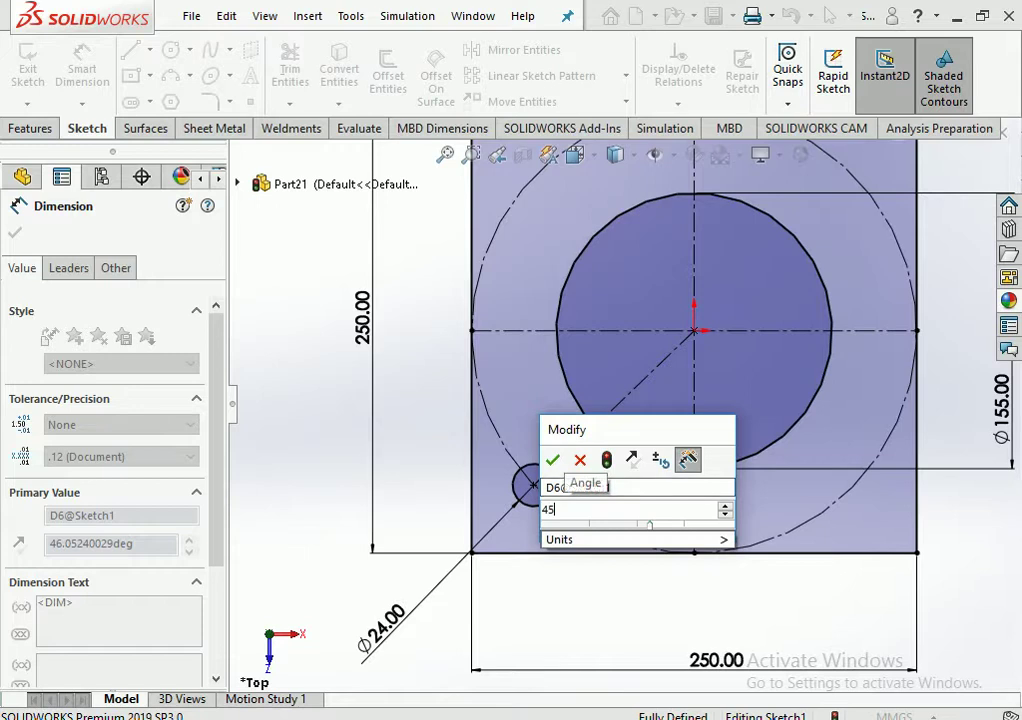
pyautogui.press('Return')
pyautogui.press('f')
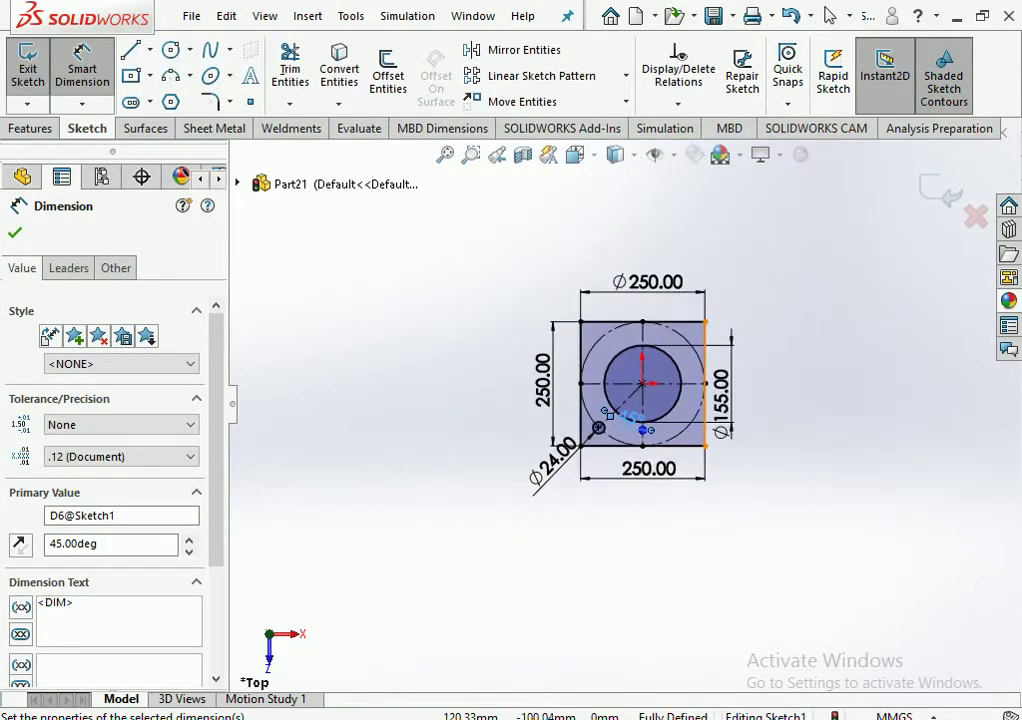
pyautogui.press('Escape')
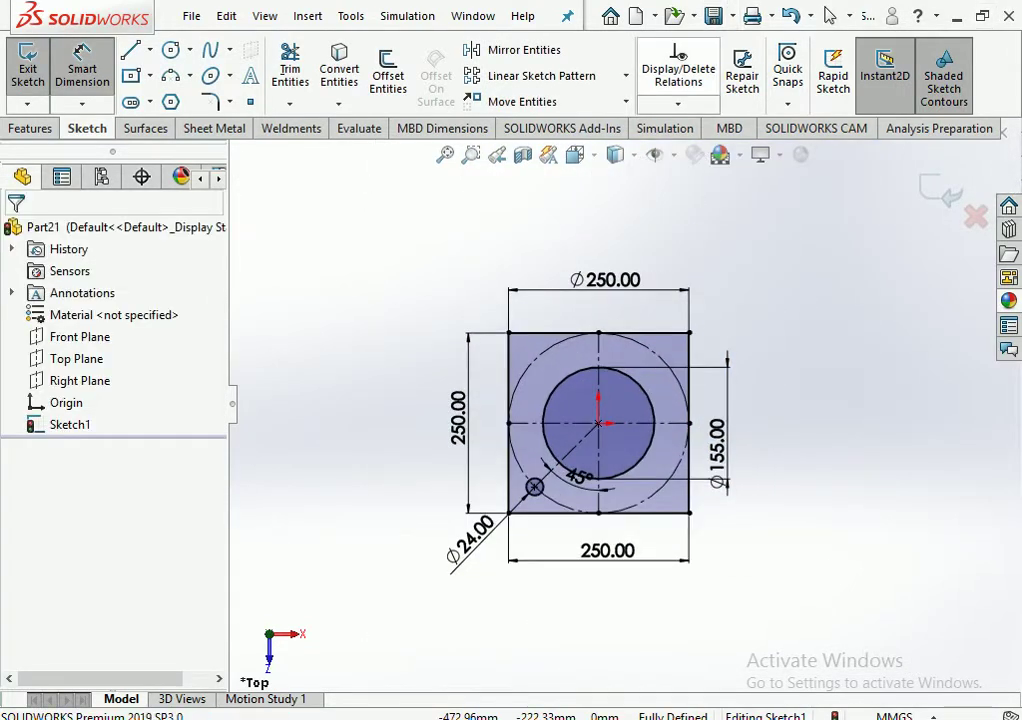
# Circular-pattern the Ø24 hole into four equally spaced instances around the centre
pyautogui.click(626, 75)
pyautogui.click(553, 125)
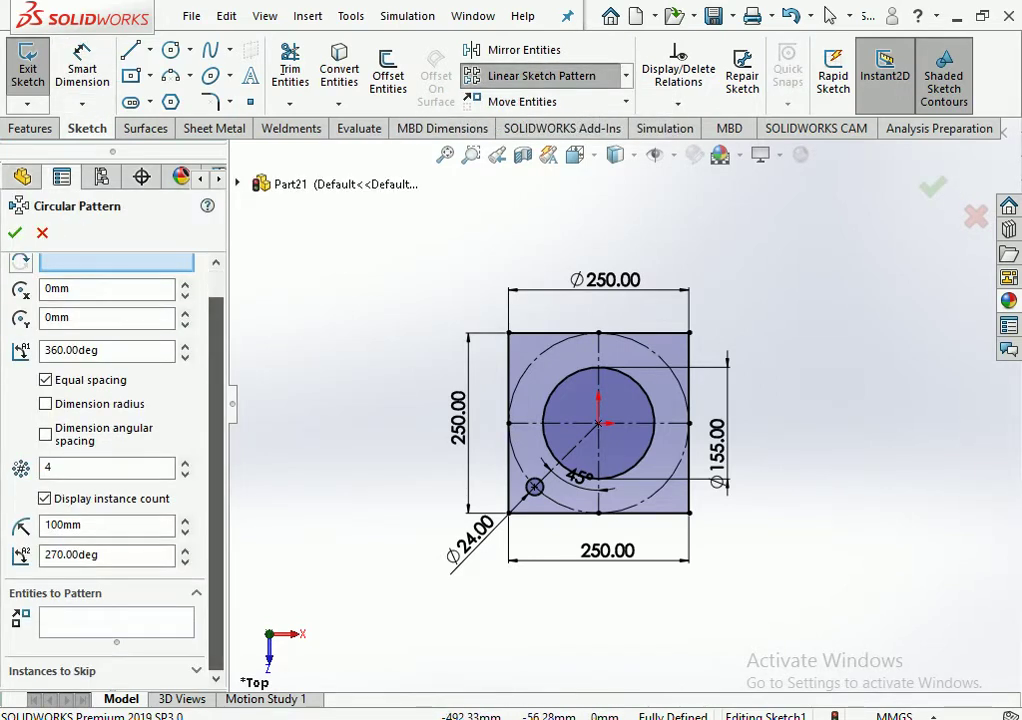
pyautogui.scroll(4, 493, 550)
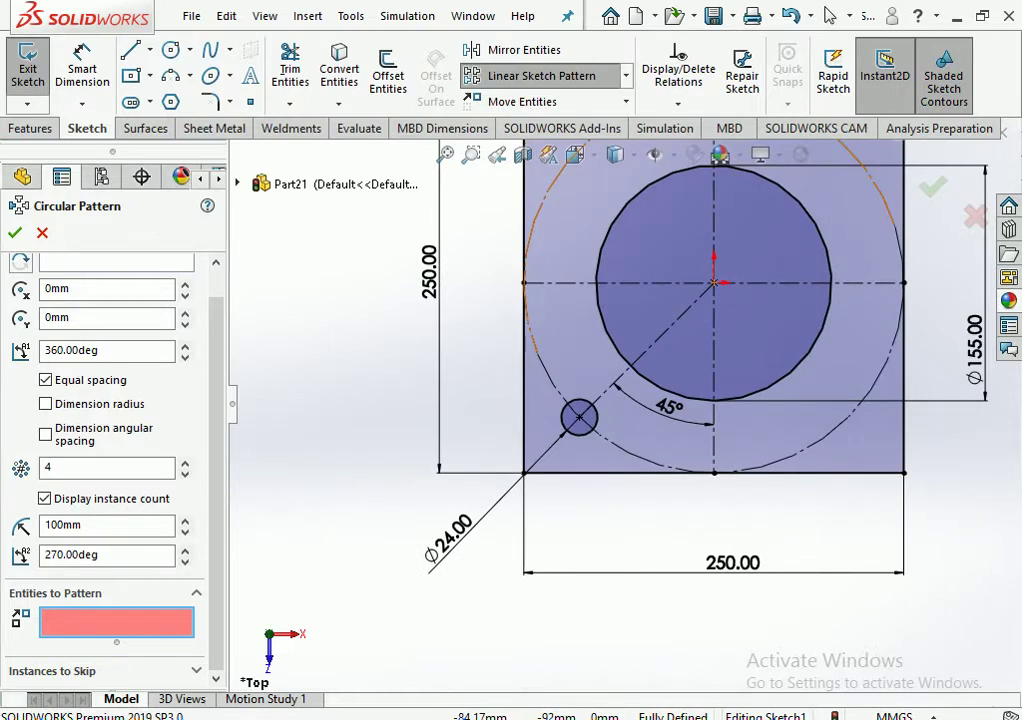
pyautogui.click(579, 417)
pyautogui.scroll(3, 590, 414)
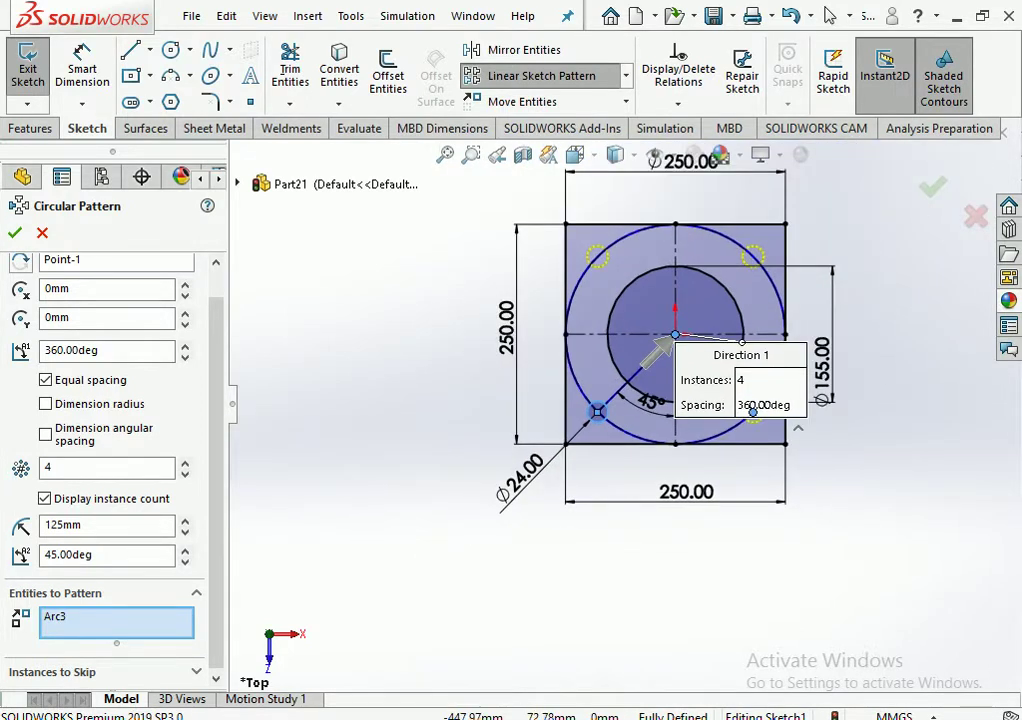
pyautogui.click(15, 232)
pyautogui.click(31, 128)
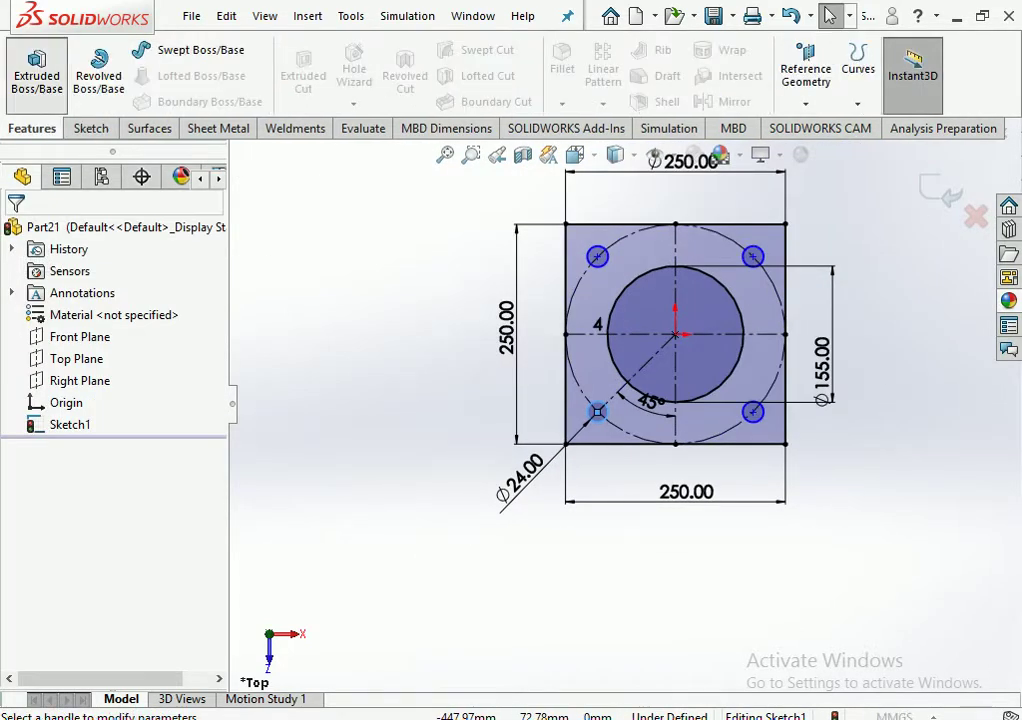
# Extrude the sketch into a 16 mm thick base plate
pyautogui.click(37, 75)
pyautogui.press('Up')
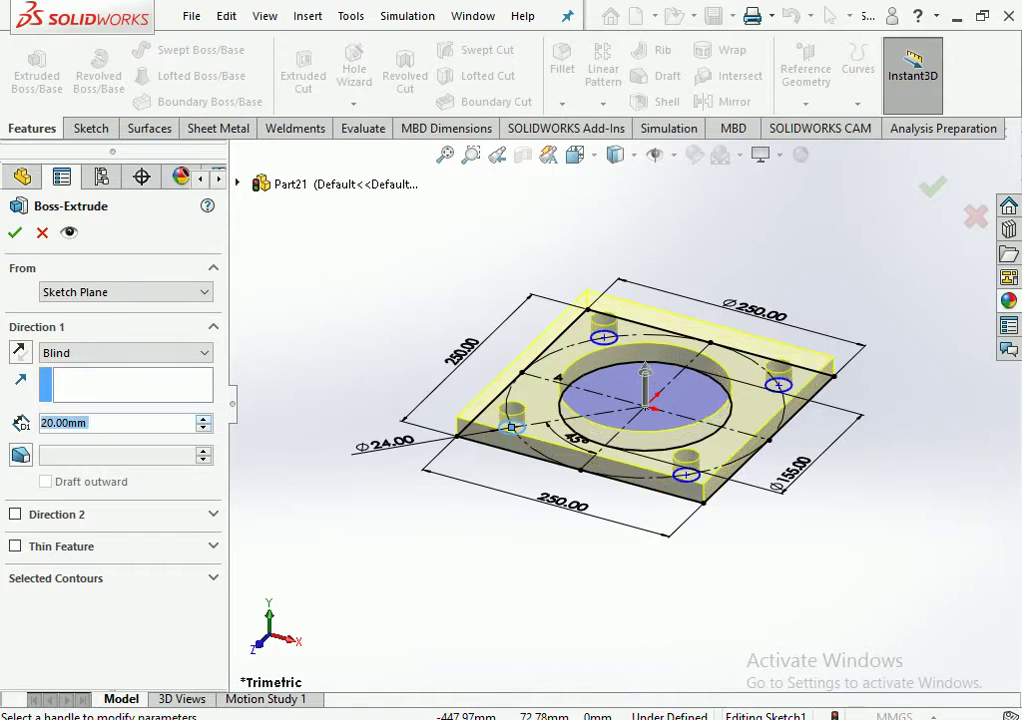
pyautogui.write('1')
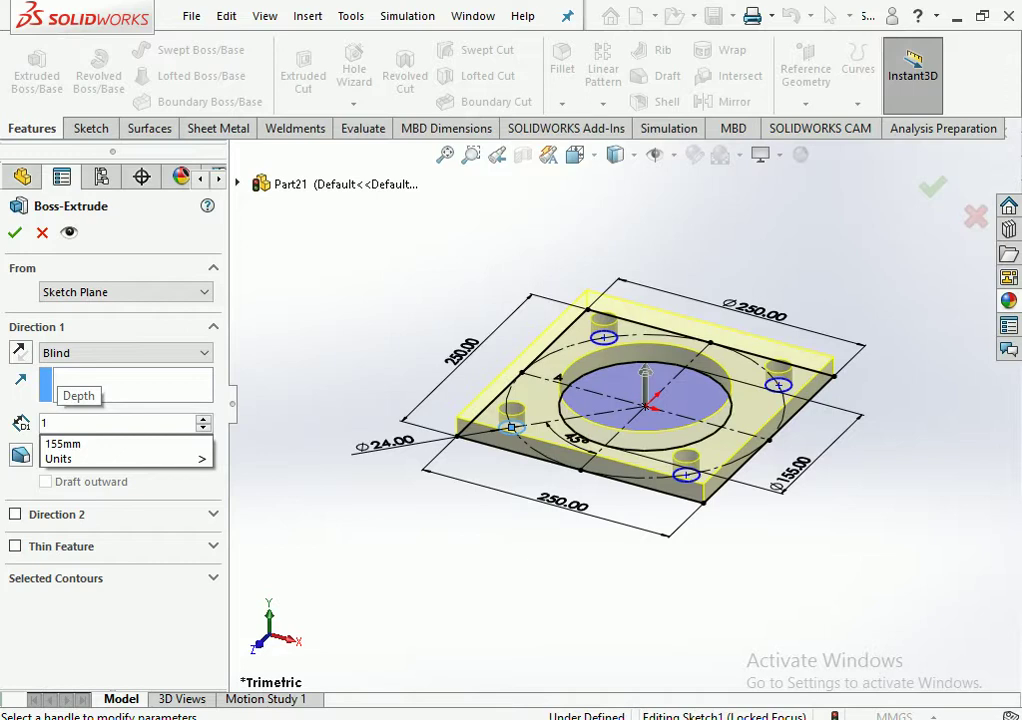
pyautogui.write('6')
pyautogui.press('Return')
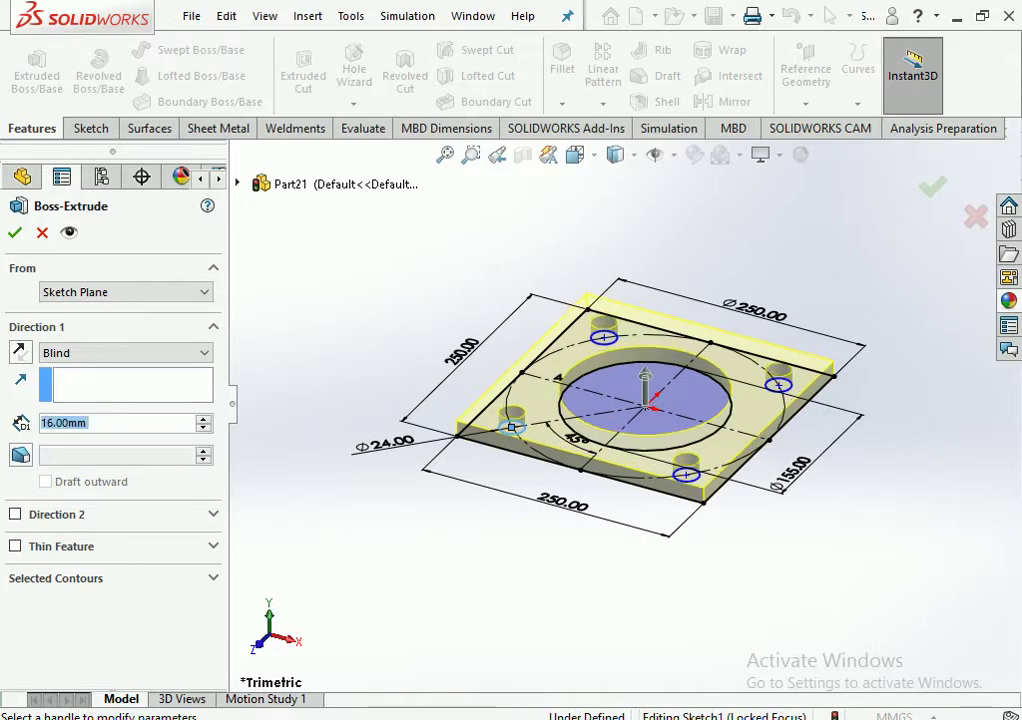
pyautogui.press('Return')
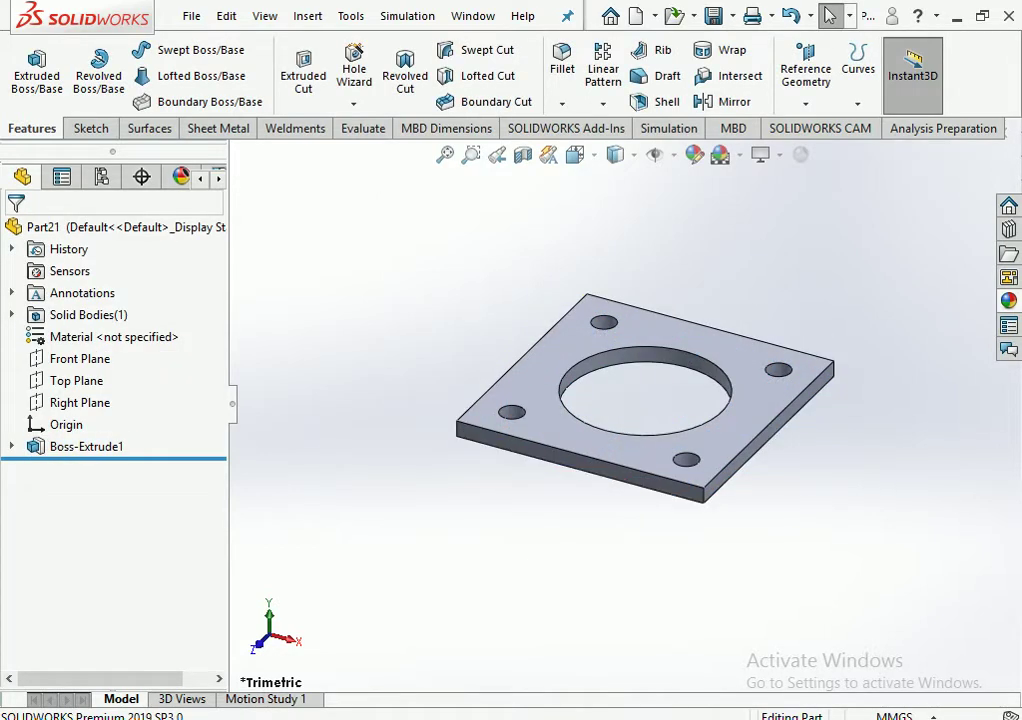
# Fillet the plate's four vertical corner edges with a 10 mm radius
pyautogui.click(703, 494)
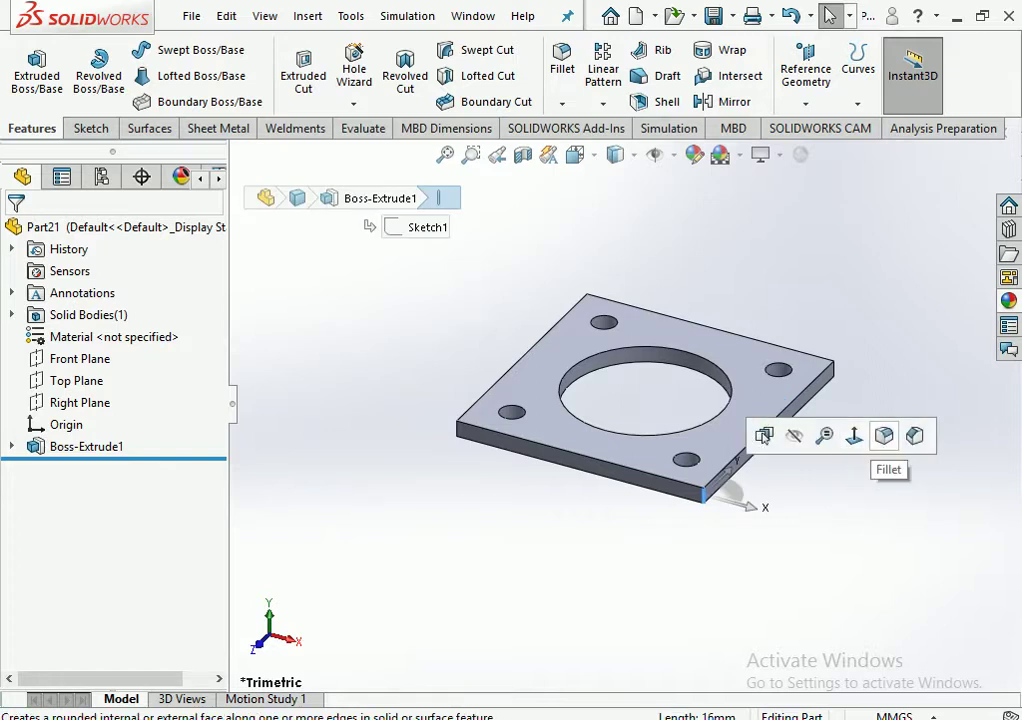
pyautogui.click(562, 58)
pyautogui.click(833, 371)
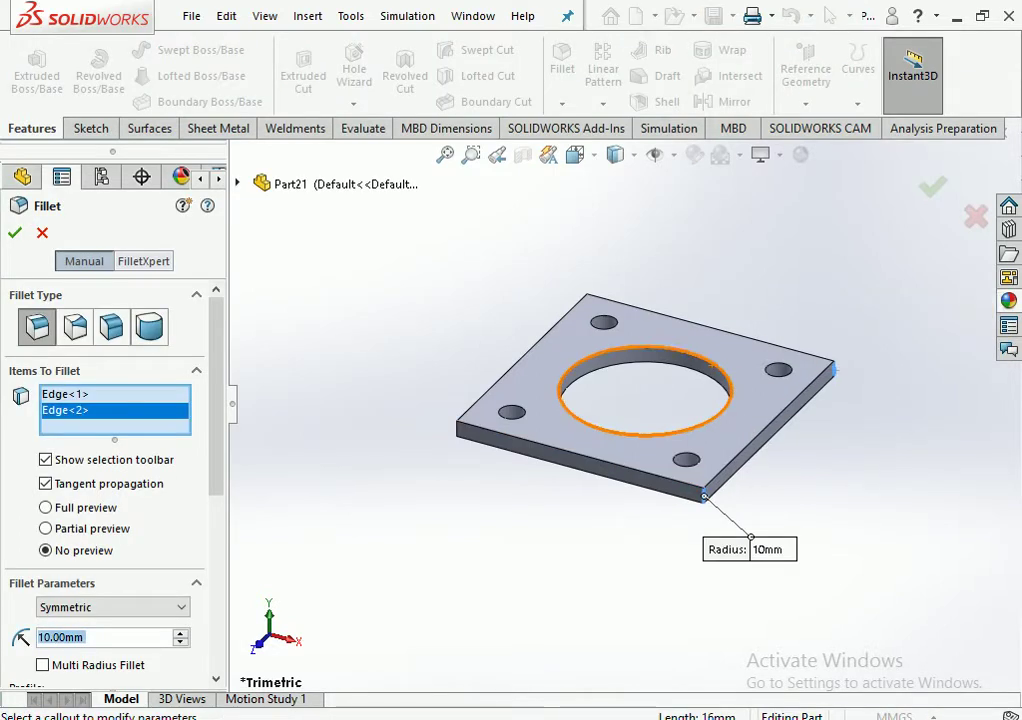
pyautogui.click(584, 299)
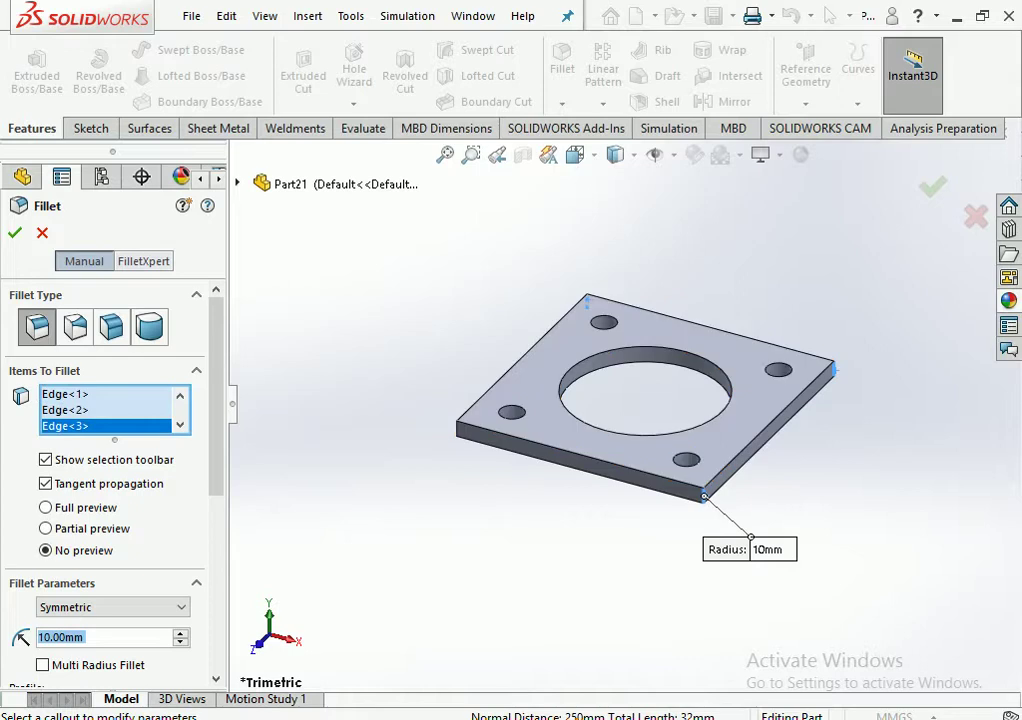
pyautogui.click(458, 430)
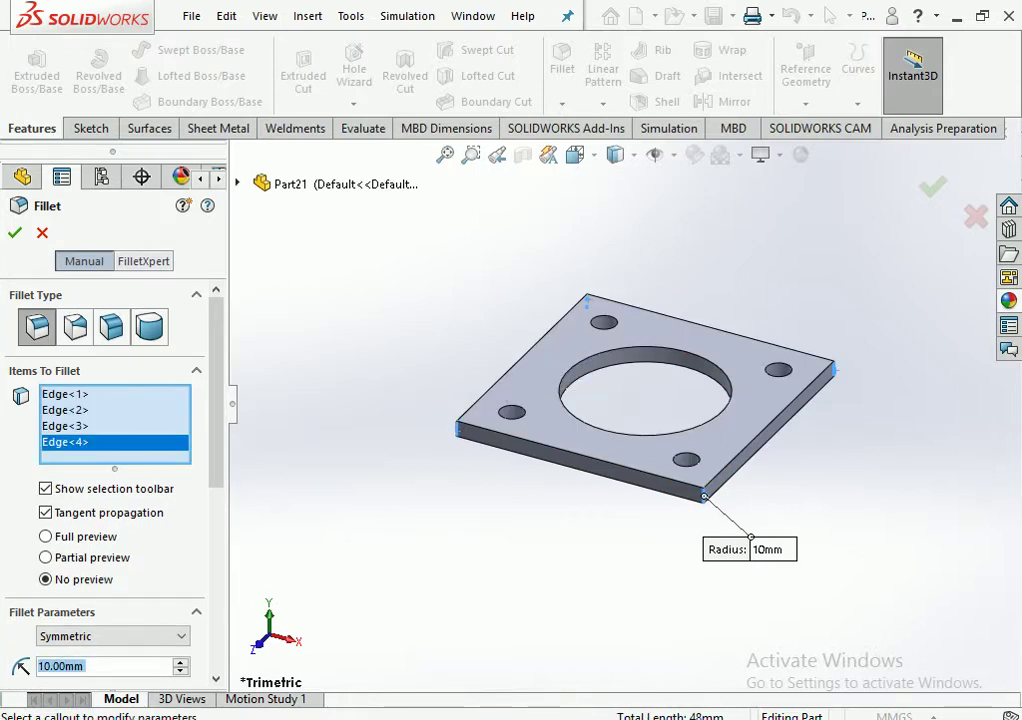
pyautogui.scroll(-5, 110, 450)
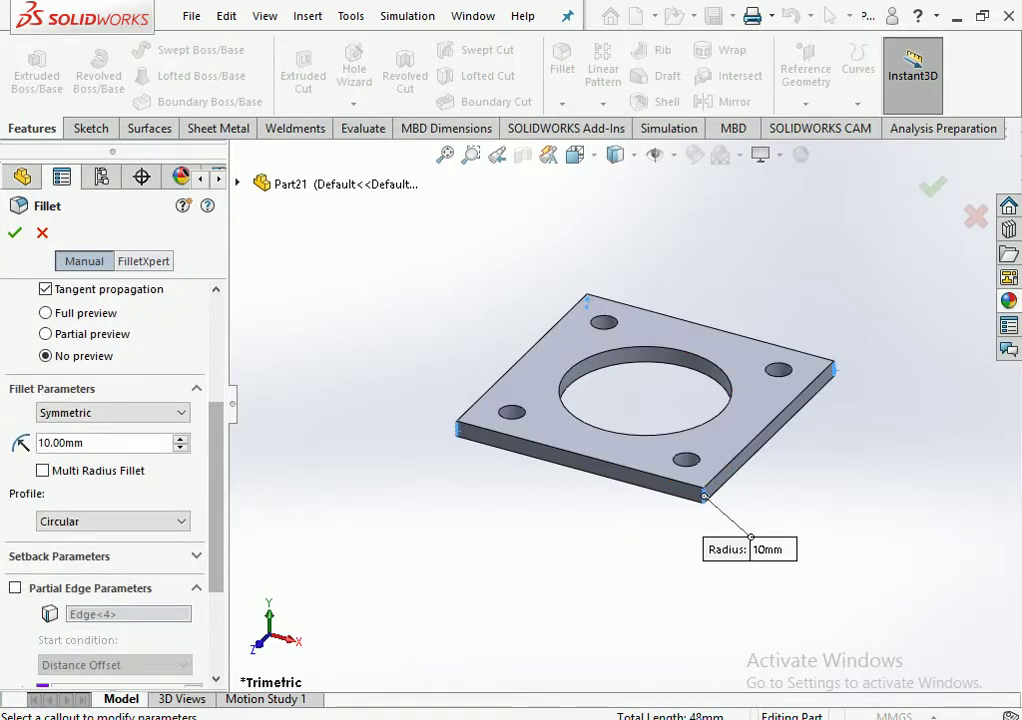
pyautogui.press('Return')
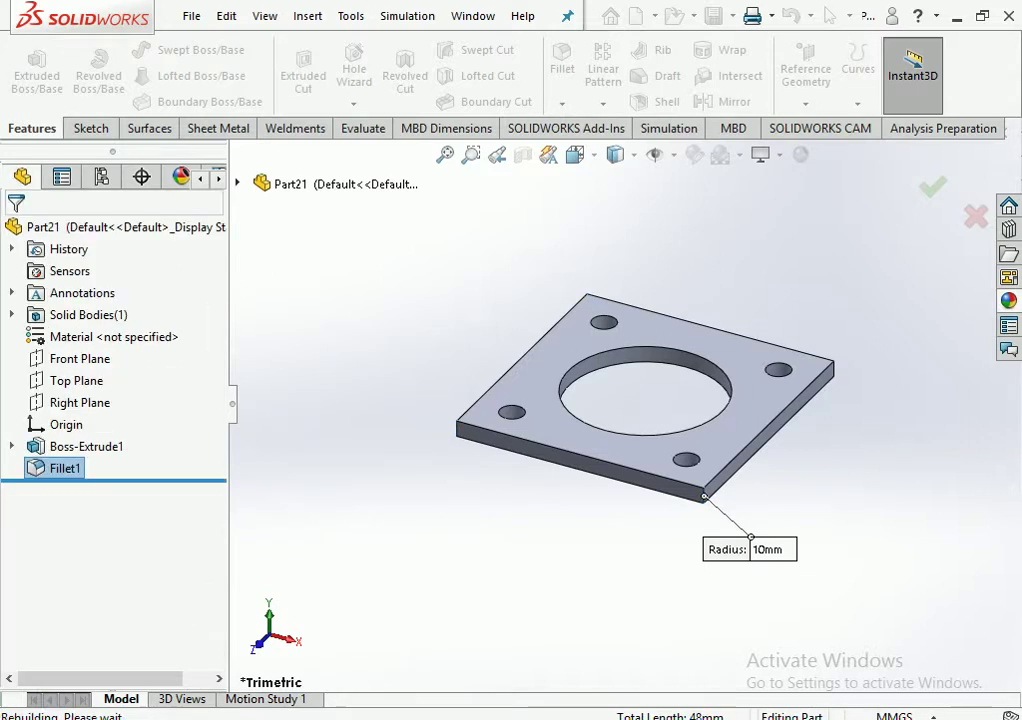
pyautogui.scroll(-2, 545, 418)
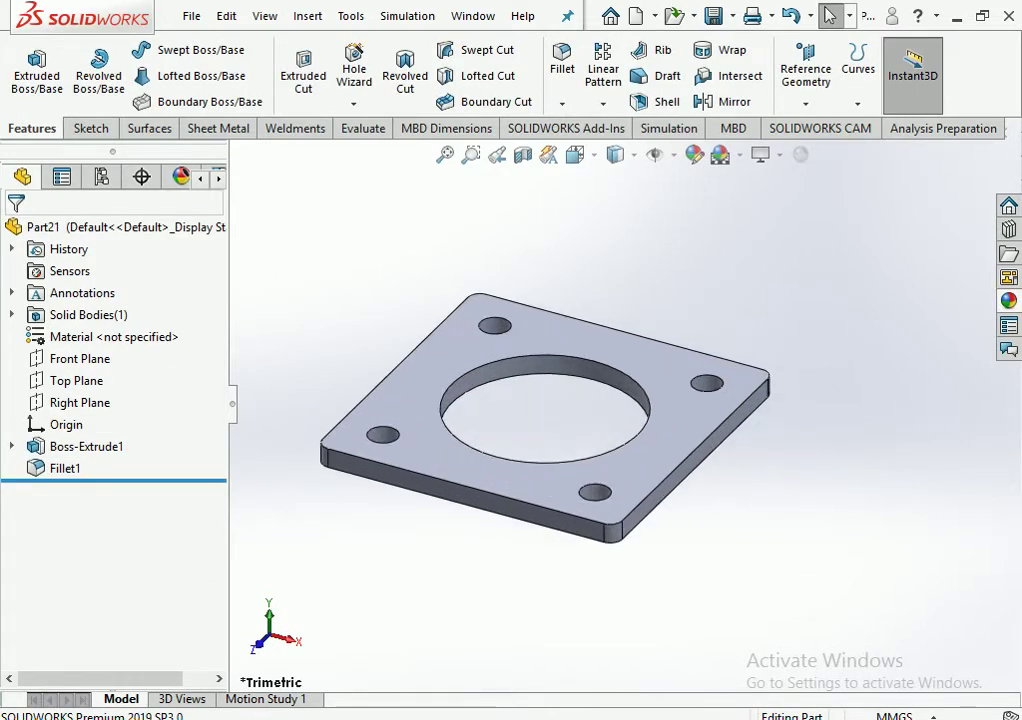
# Apply the White Neon Tube appearance to the plate and recolour it cyan
pyautogui.scroll(1, 619, 406)
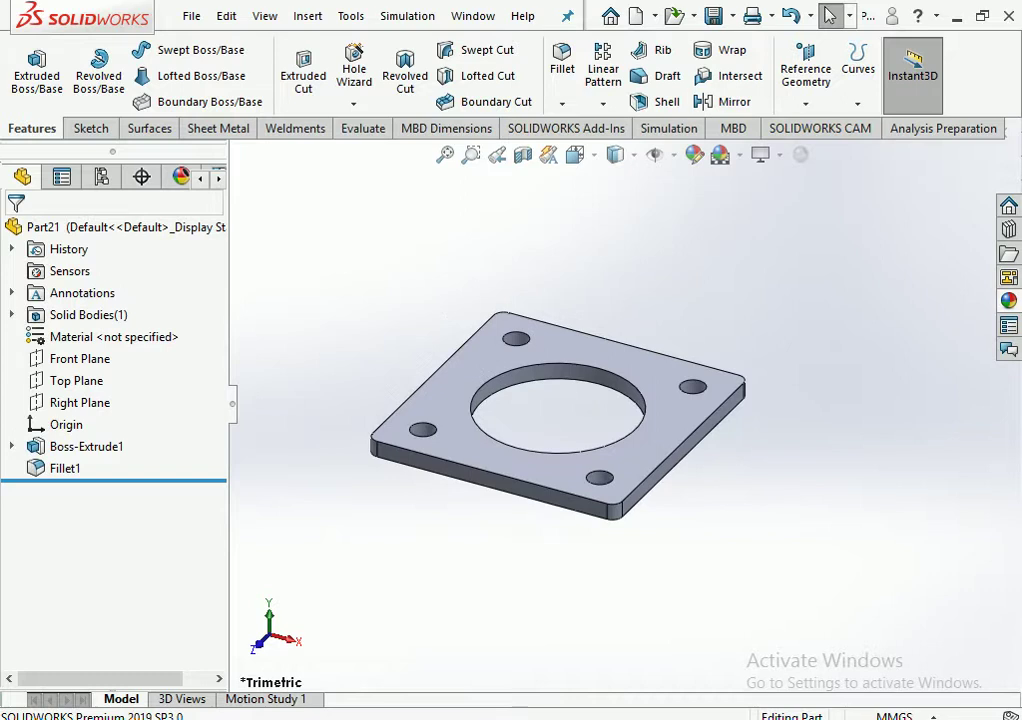
pyautogui.hotkey('ctrl', 's')
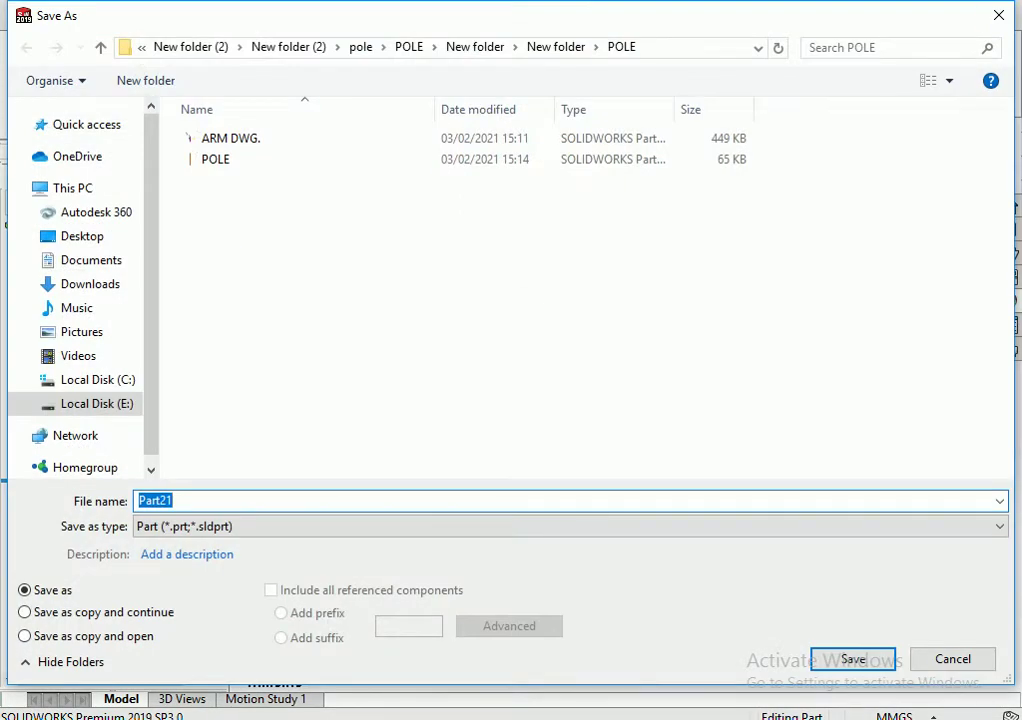
pyautogui.press('Return')
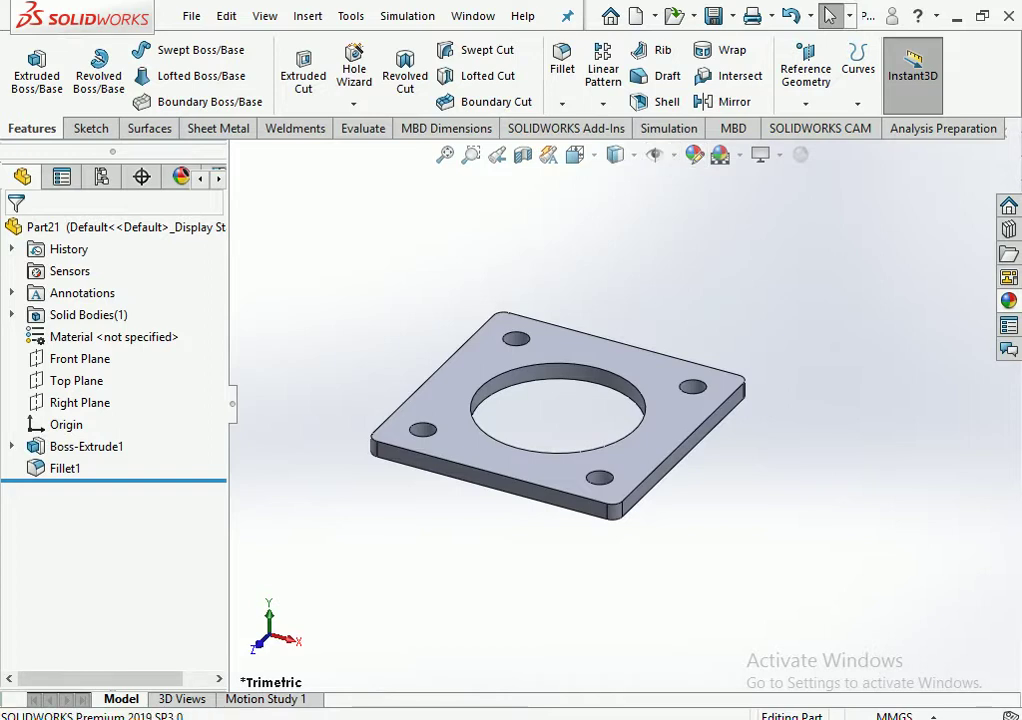
pyautogui.click(1008, 300)
pyautogui.moveTo(940, 660); pyautogui.dragTo(557, 440)
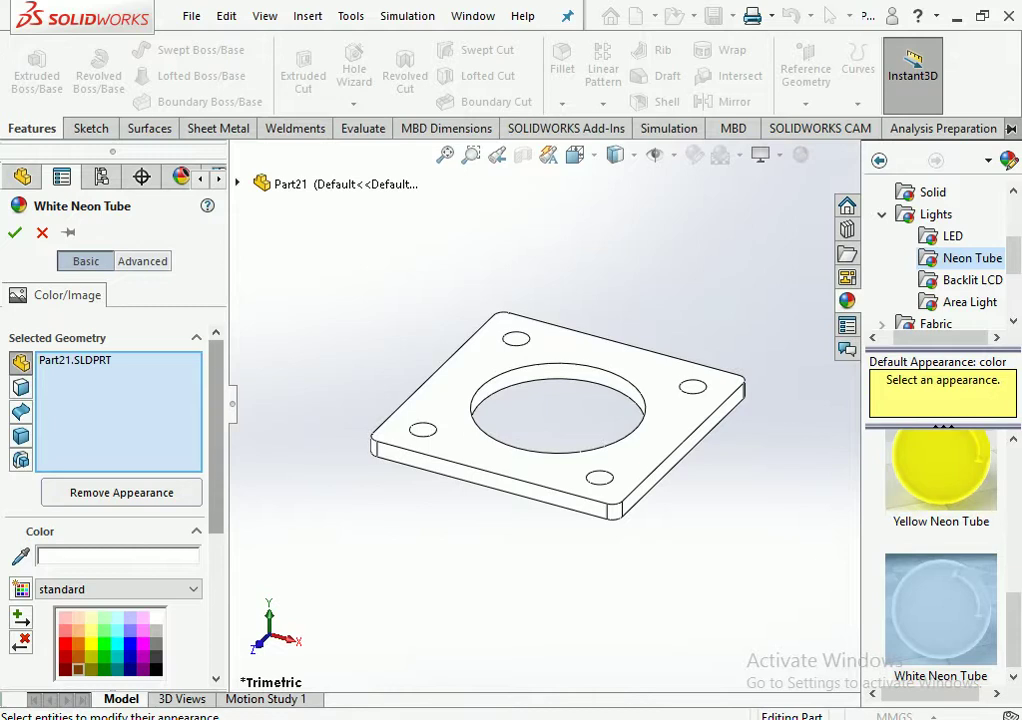
pyautogui.scroll(-3, 110, 450)
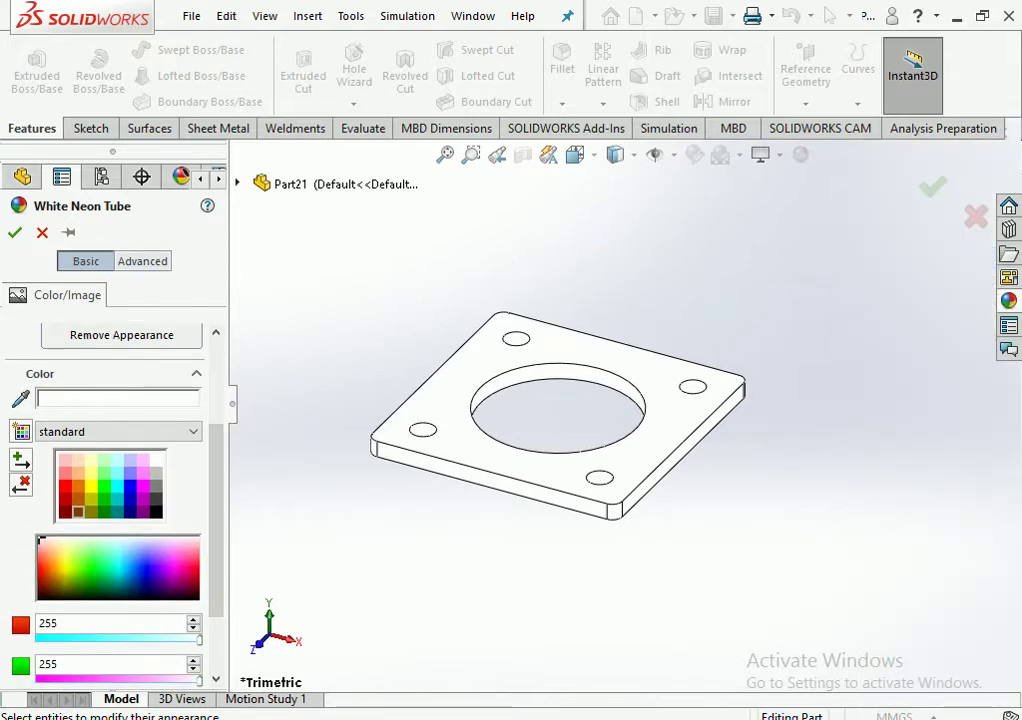
pyautogui.click(119, 584)
pyautogui.click(15, 232)
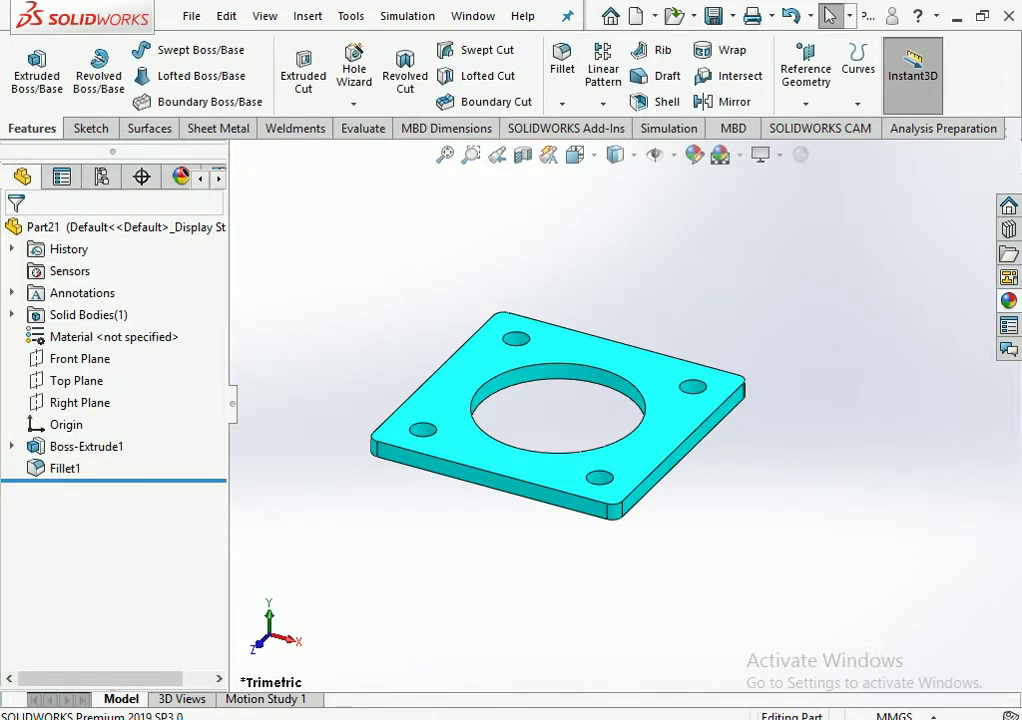
# Save the part as BASE PLATE
pyautogui.hotkey('ctrl', 's')
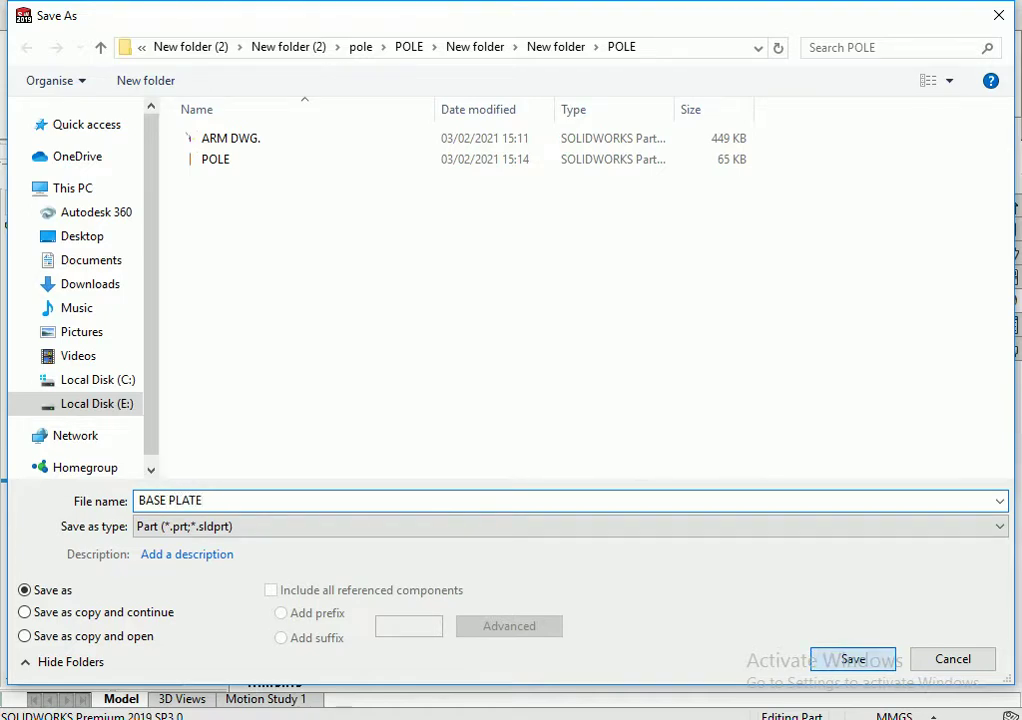
pyautogui.press('Return')
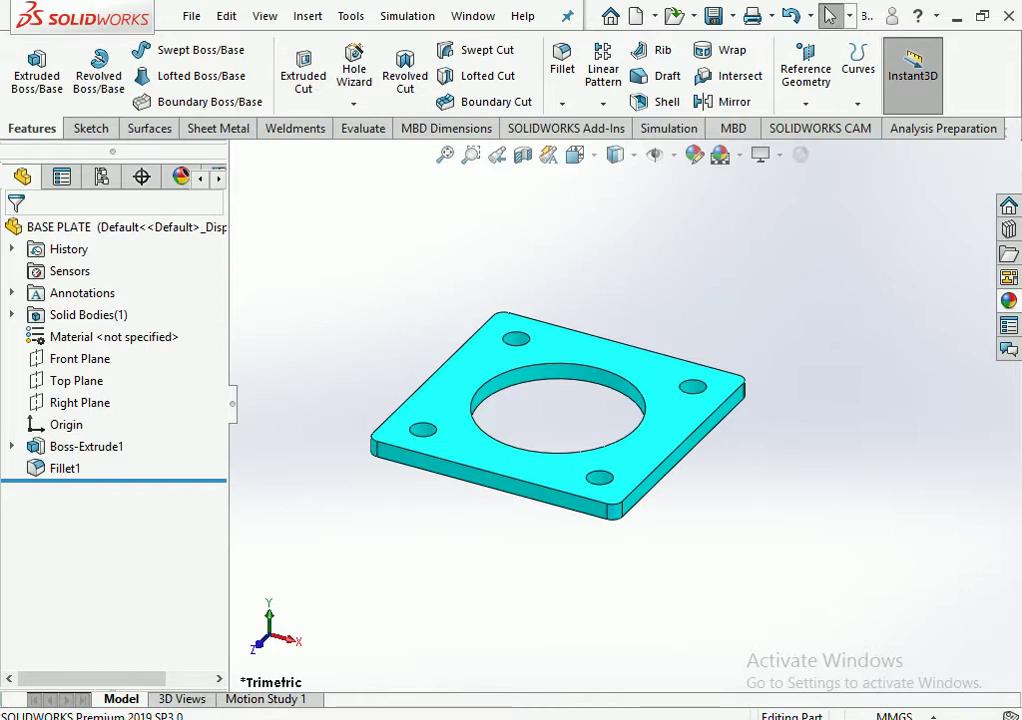
pyautogui.click(648, 466)
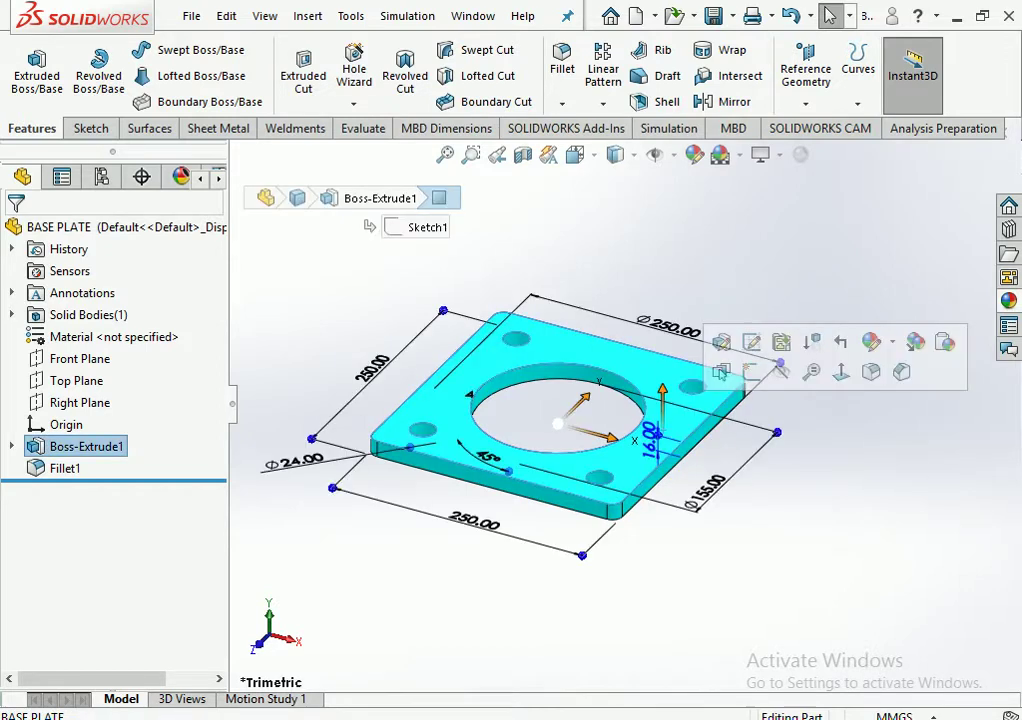
# Compute (250 − 155) ÷ 2 = 47.5 in Calculator, then close the BASE PLATE part
pyautogui.press('Escape')
pyautogui.hotkey('alt', 'Tab')
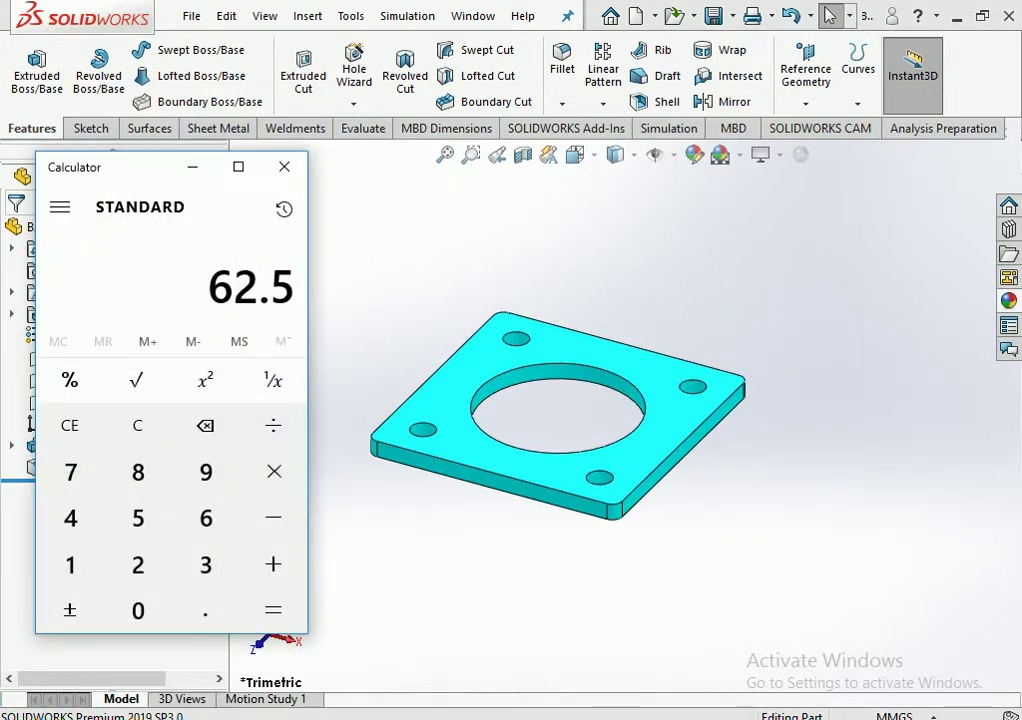
pyautogui.press('Escape')
pyautogui.write('250155')
pyautogui.press('Return')
pyautogui.write('/2')
pyautogui.press('Return')
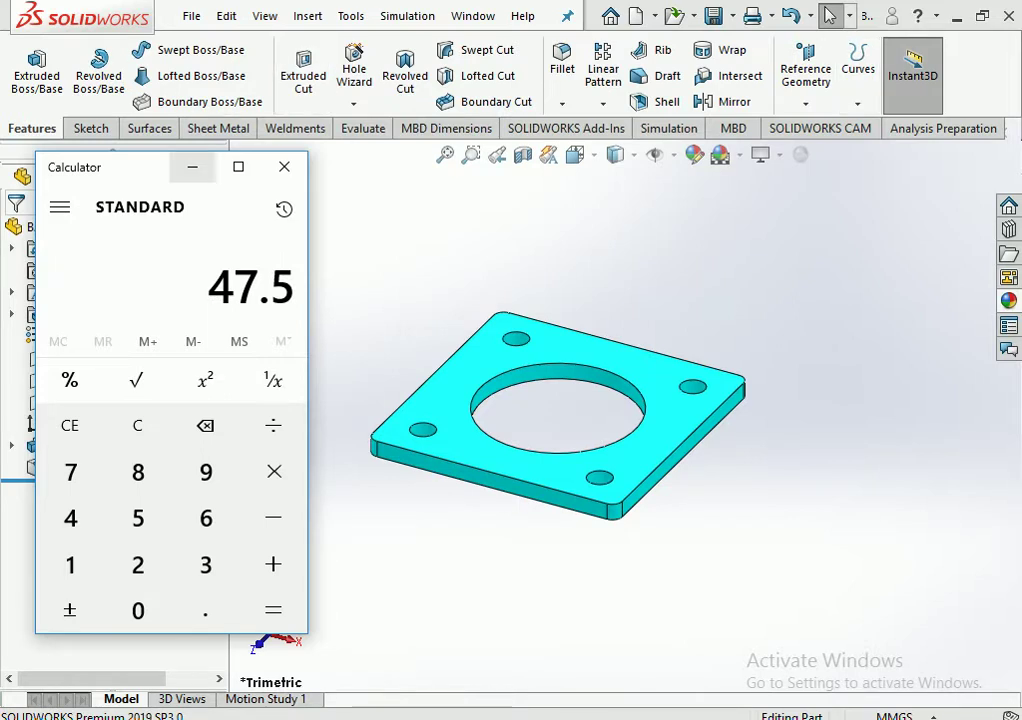
pyautogui.hotkey('alt', 'F4')
pyautogui.hotkey('ctrl', 'w')
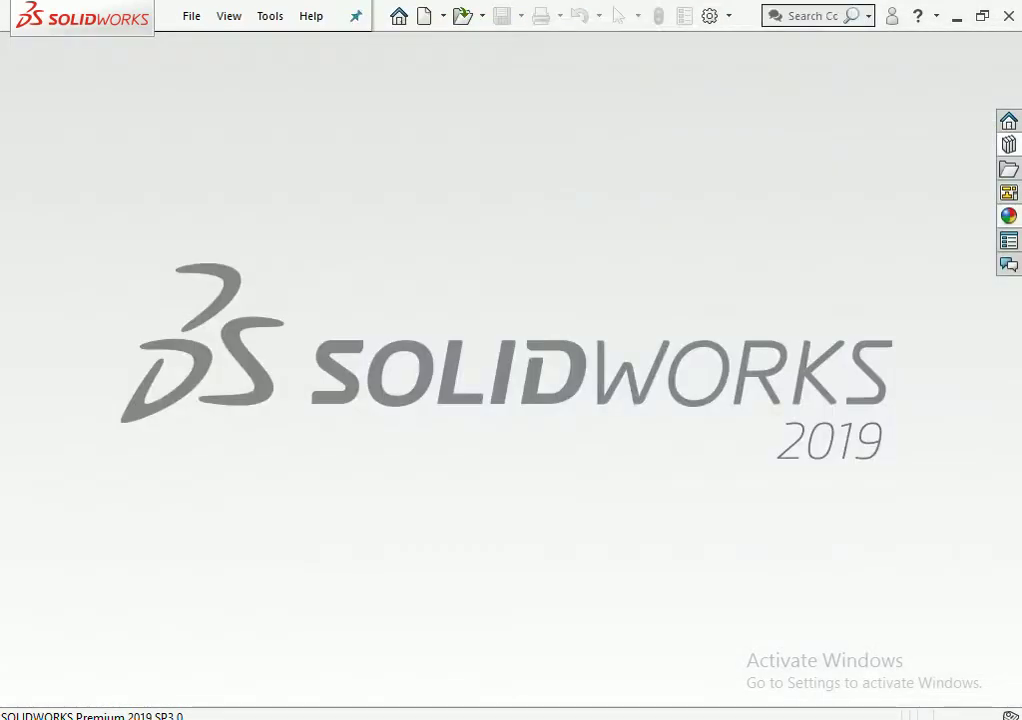
# Start a new part and draw a closed right triangle from the origin on the Front Plane
pyautogui.hotkey('ctrl', 'n')
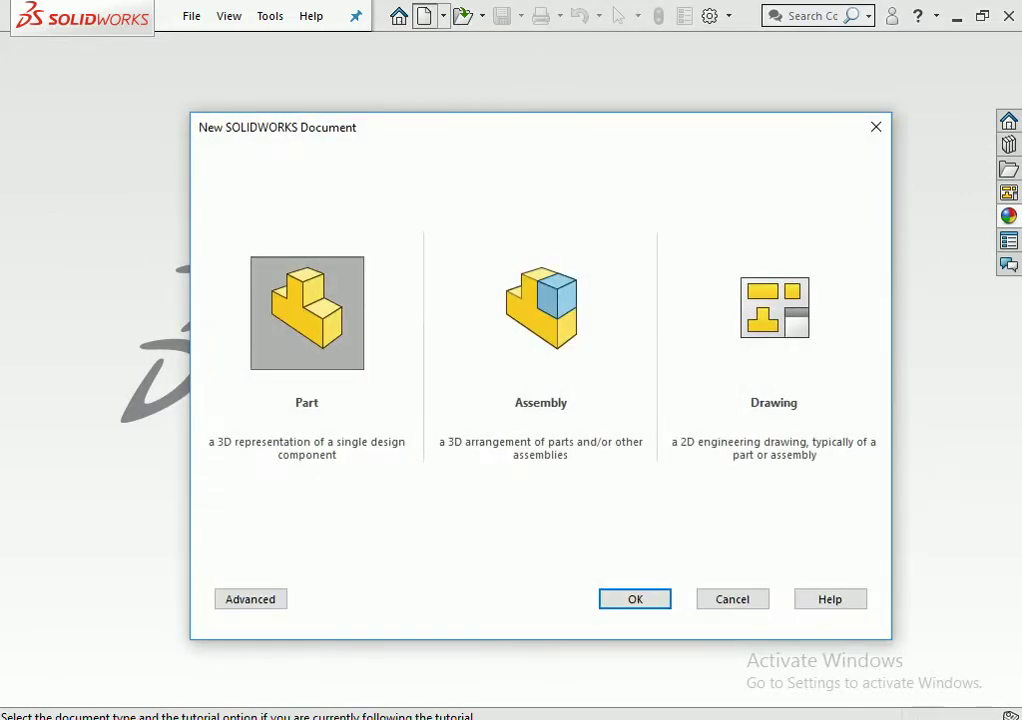
pyautogui.press('Return')
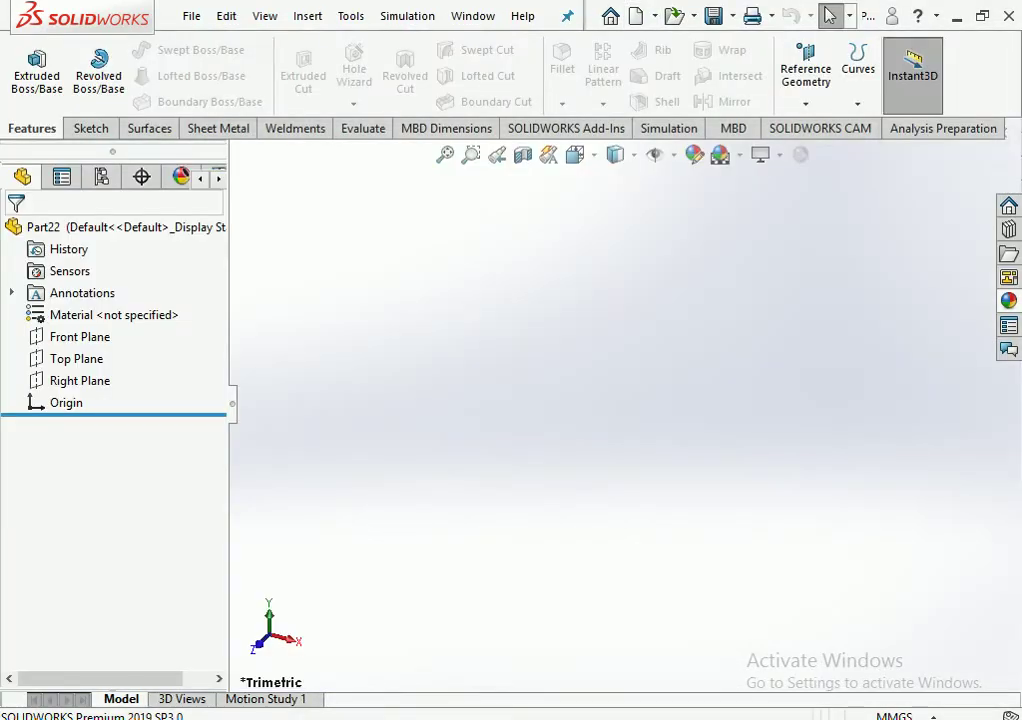
pyautogui.click(80, 337)
pyautogui.click(84, 312)
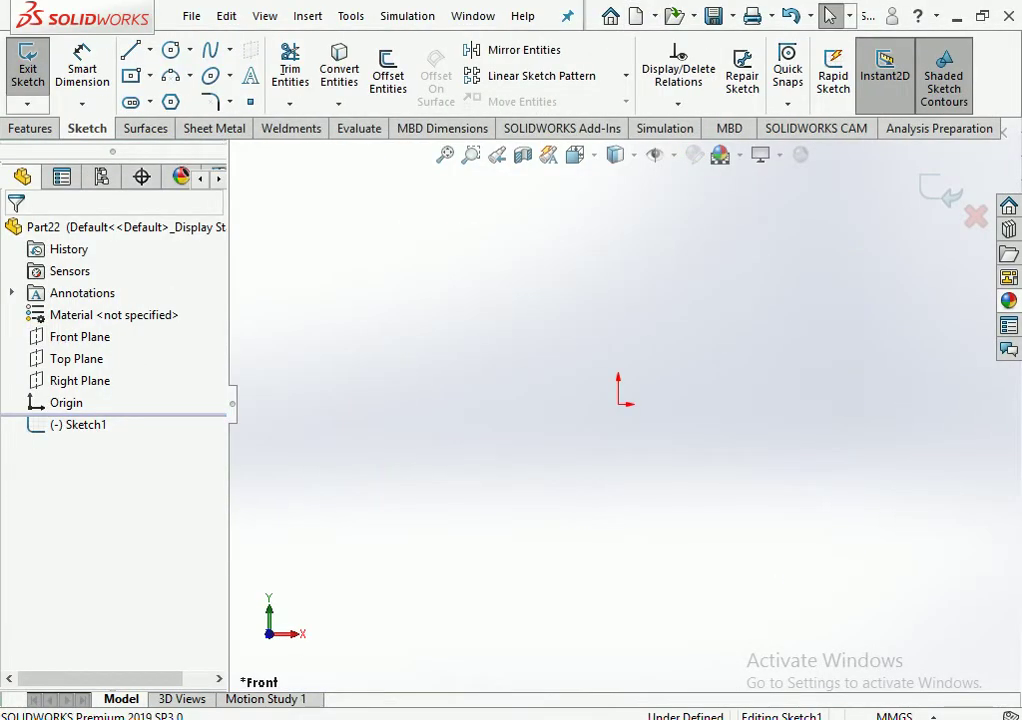
pyautogui.click(130, 50)
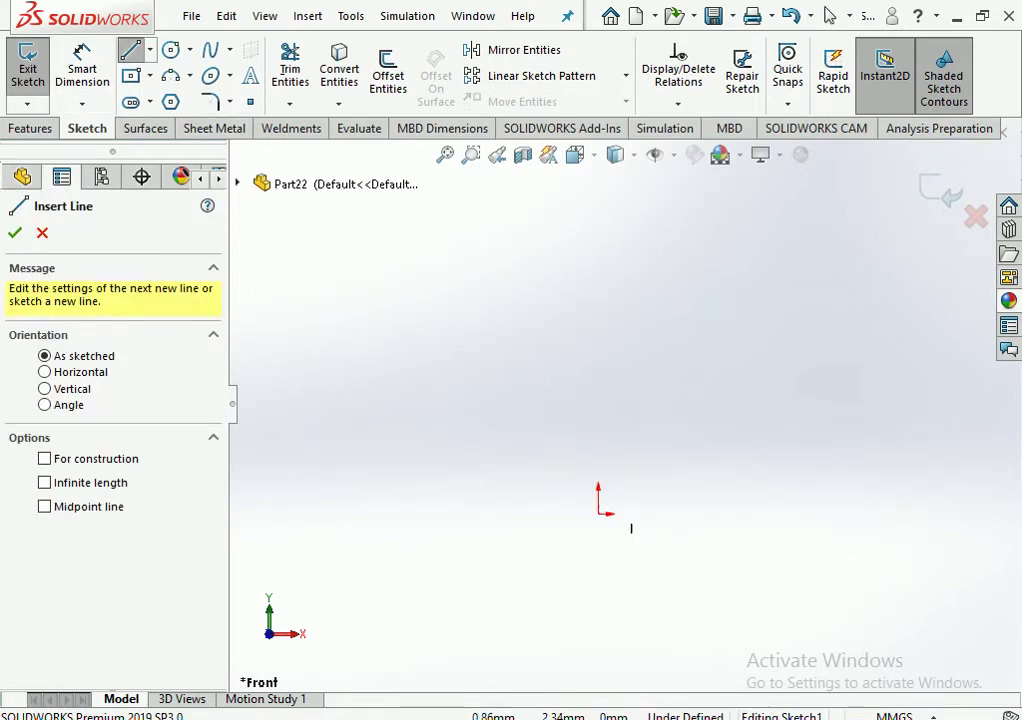
pyautogui.click(598, 513)
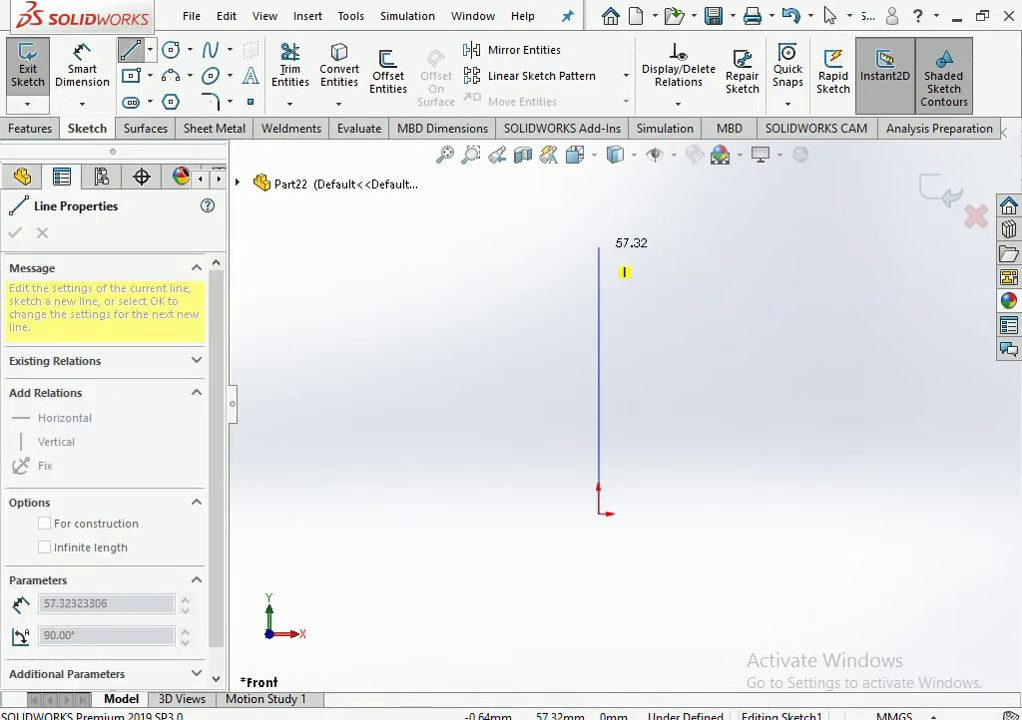
pyautogui.click(598, 235)
pyautogui.click(746, 513)
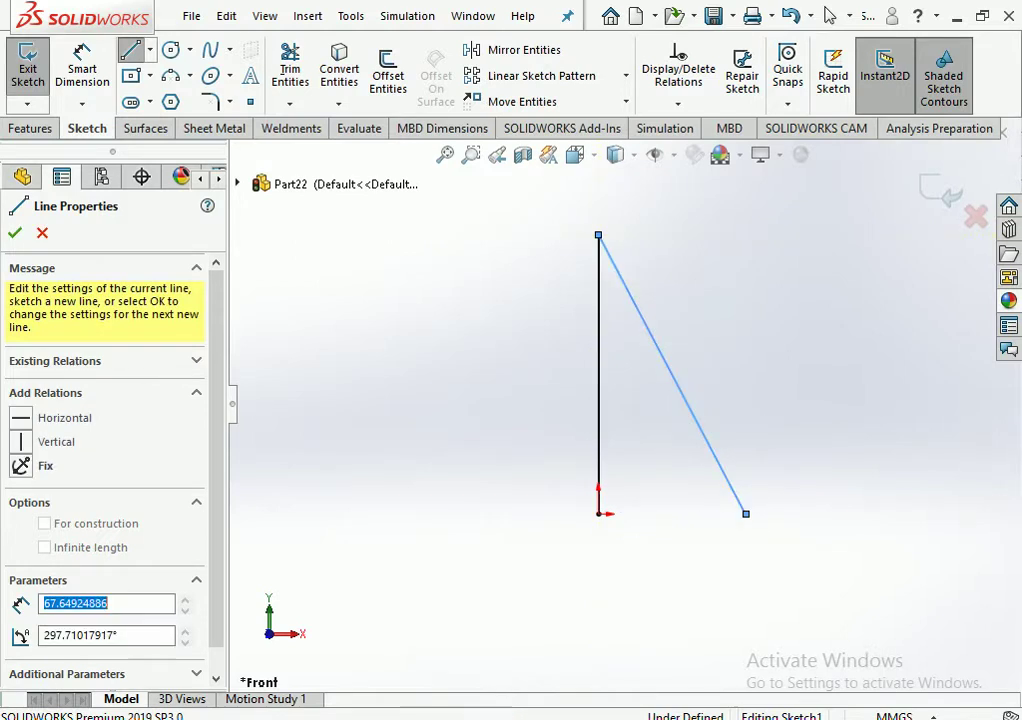
pyautogui.click(598, 513)
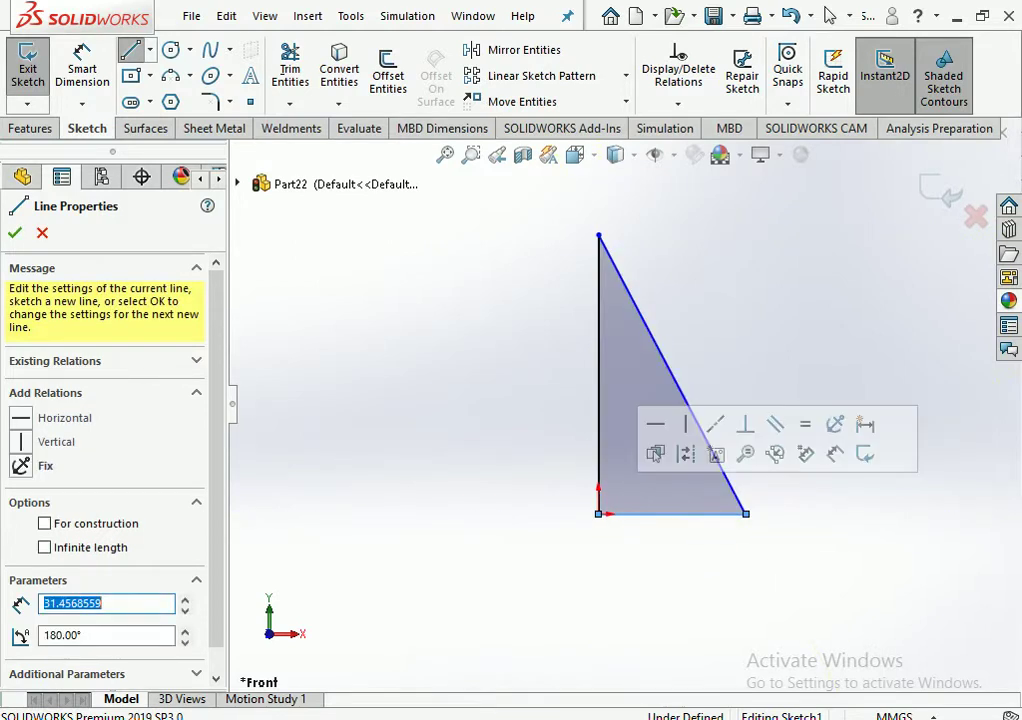
# Dimension the triangle with a 47 mm base and 100 mm height, then exit the sketch
pyautogui.press('d')
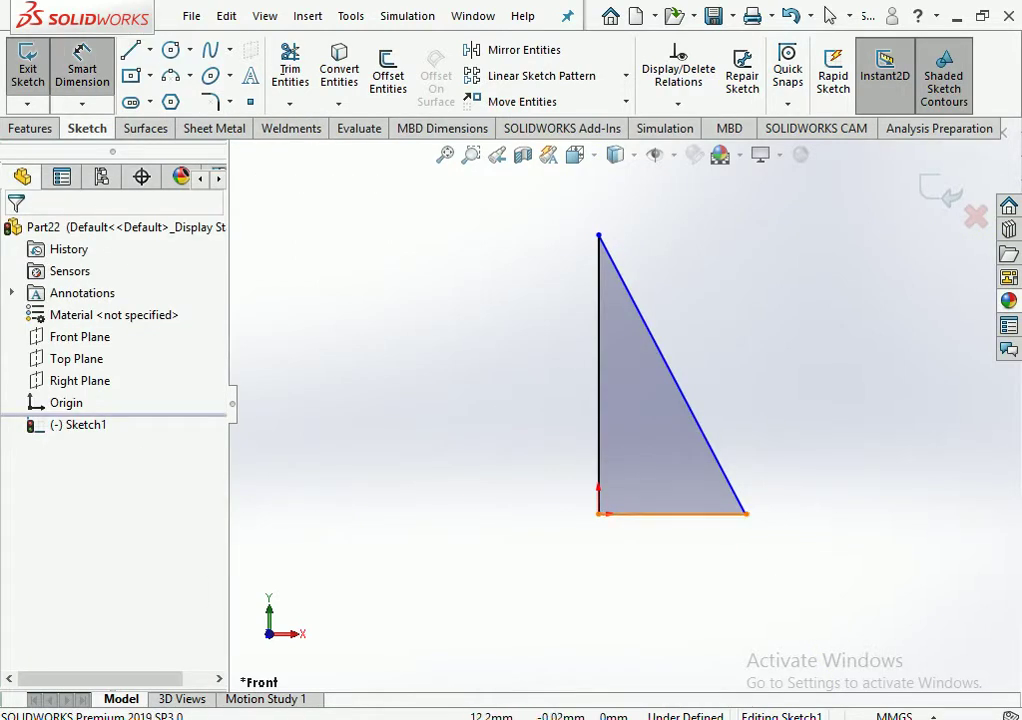
pyautogui.click(670, 513)
pyautogui.click(660, 562)
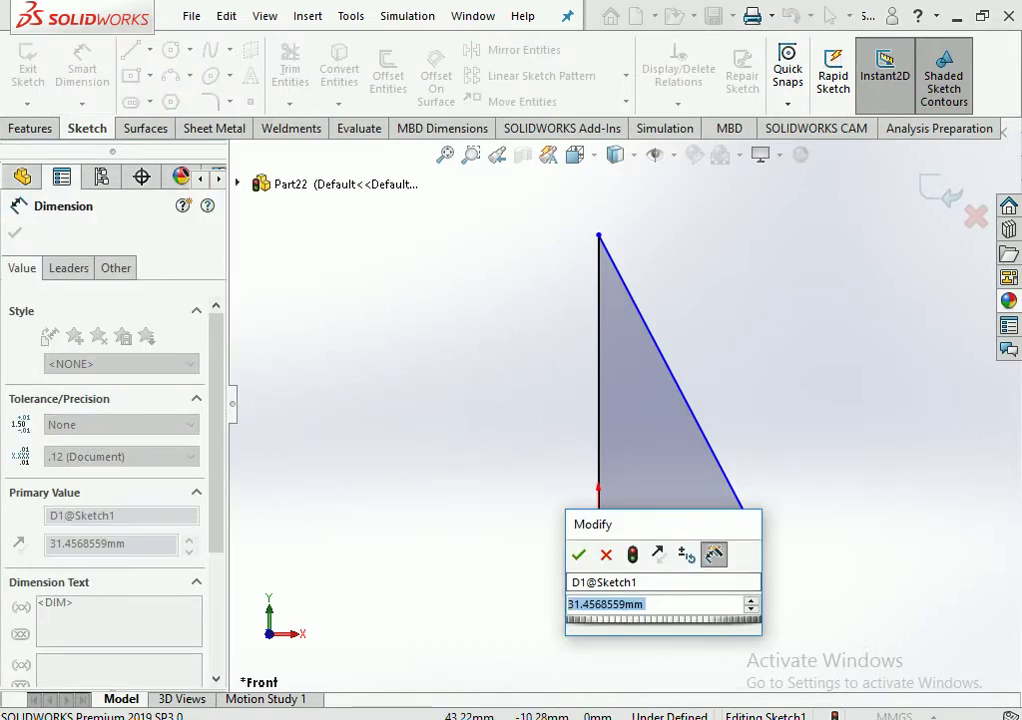
pyautogui.write('47')
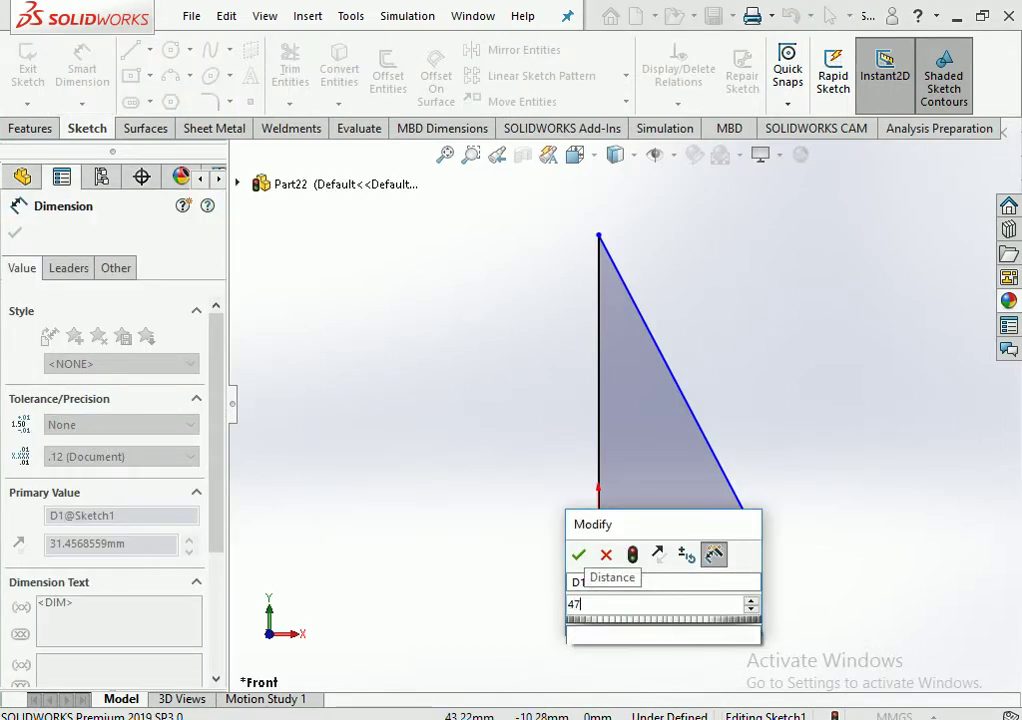
pyautogui.press('Return')
pyautogui.press('Escape')
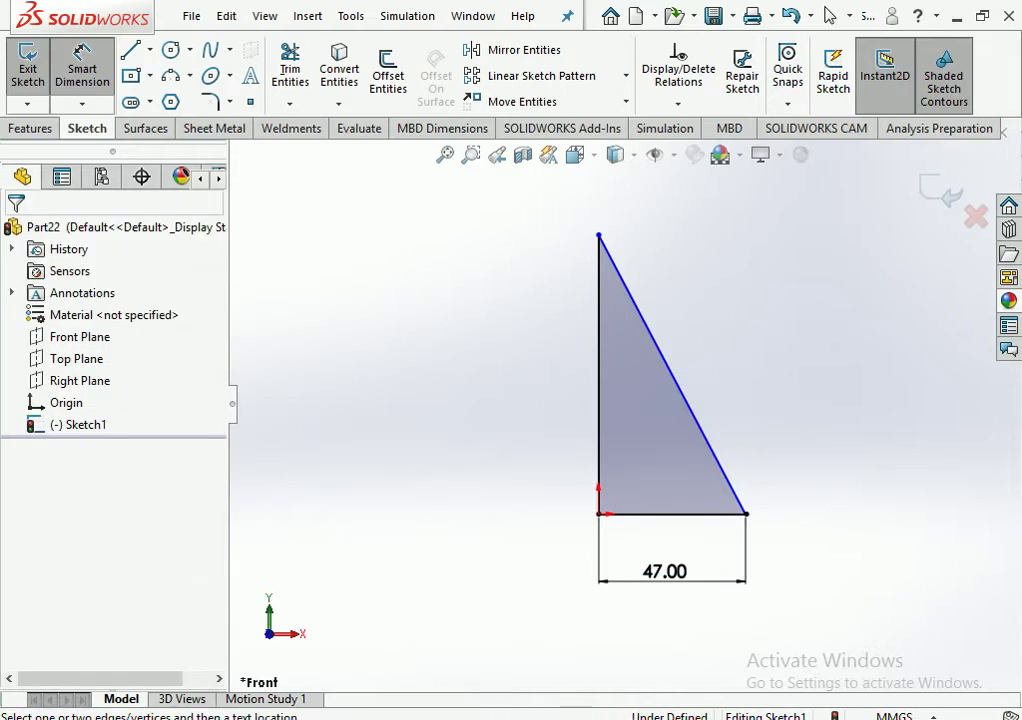
pyautogui.click(598, 380)
pyautogui.click(545, 362)
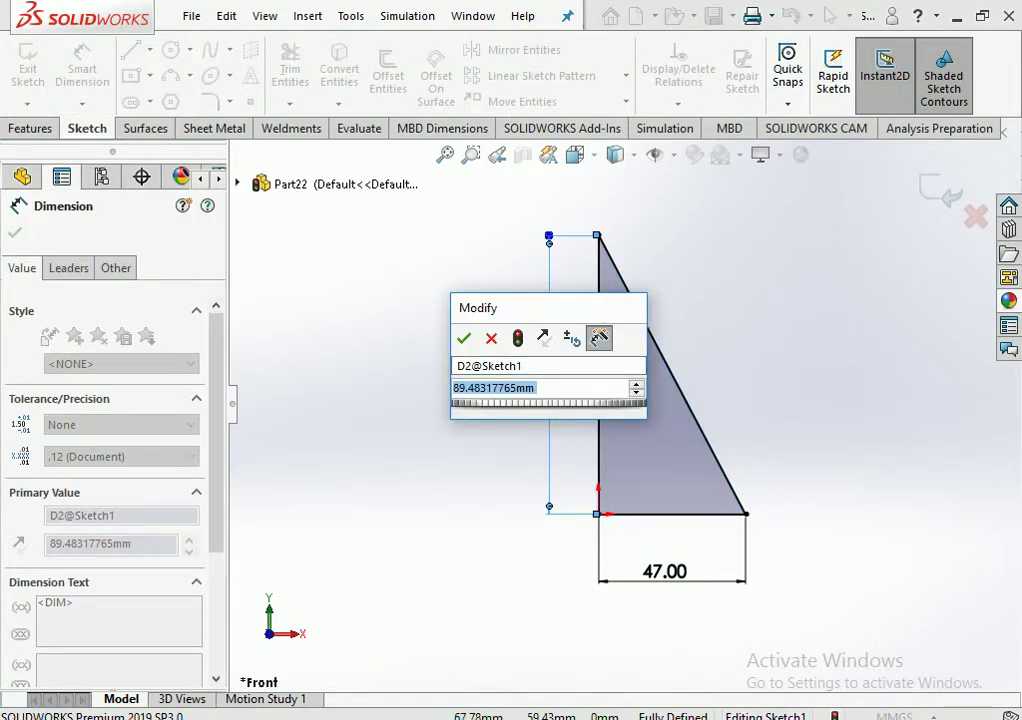
pyautogui.write('10')
pyautogui.press('Return')
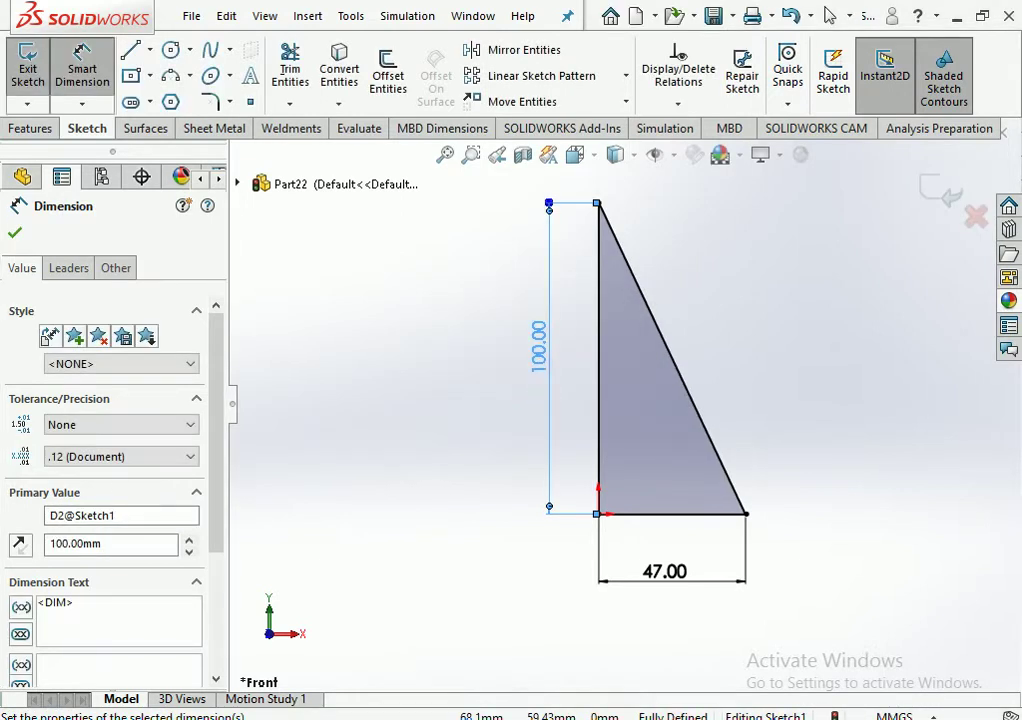
pyautogui.press('Escape')
pyautogui.click(30, 128)
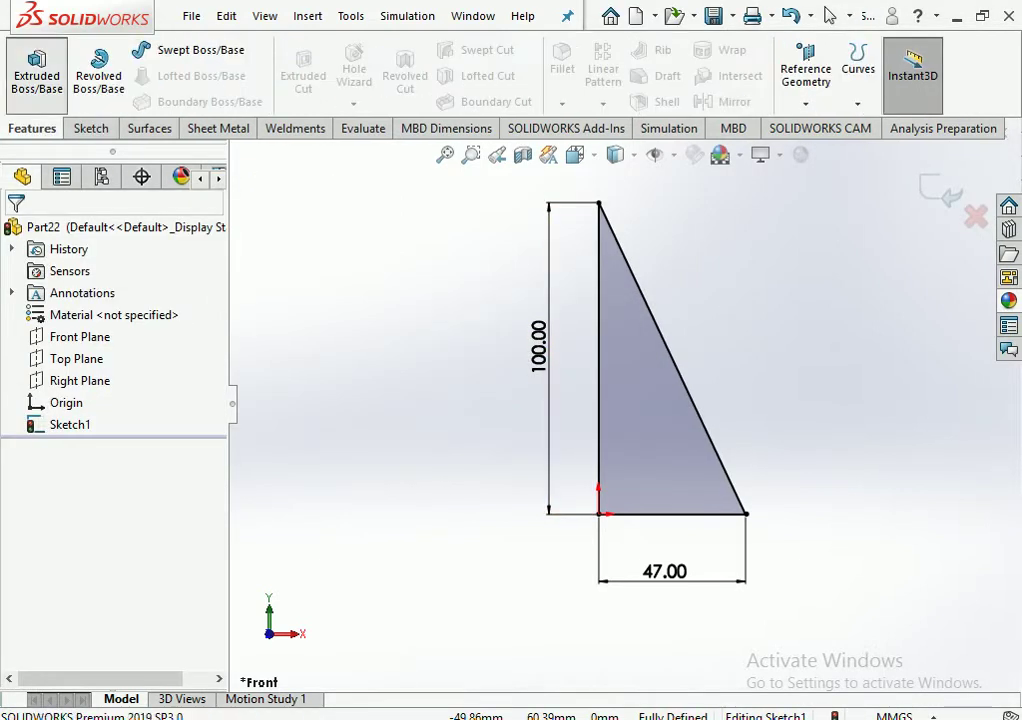
# Boss-extrude the triangle sketch Mid Plane to a 4 mm thick solid plate
pyautogui.click(37, 68)
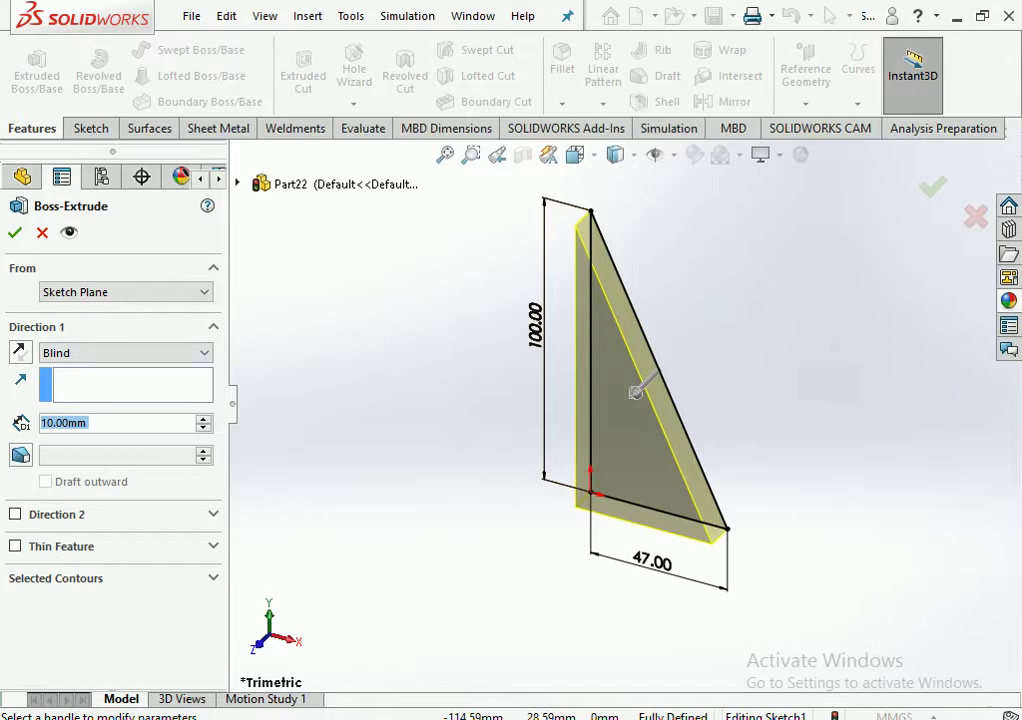
pyautogui.write('5')
pyautogui.press('Return')
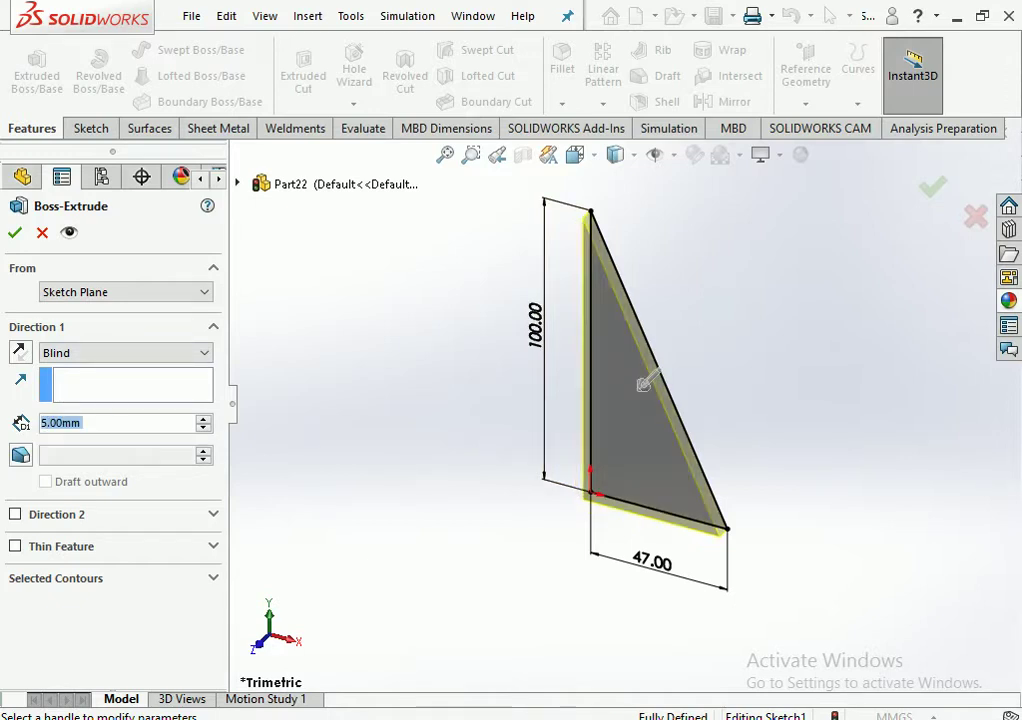
pyautogui.click(125, 352)
pyautogui.click(70, 433)
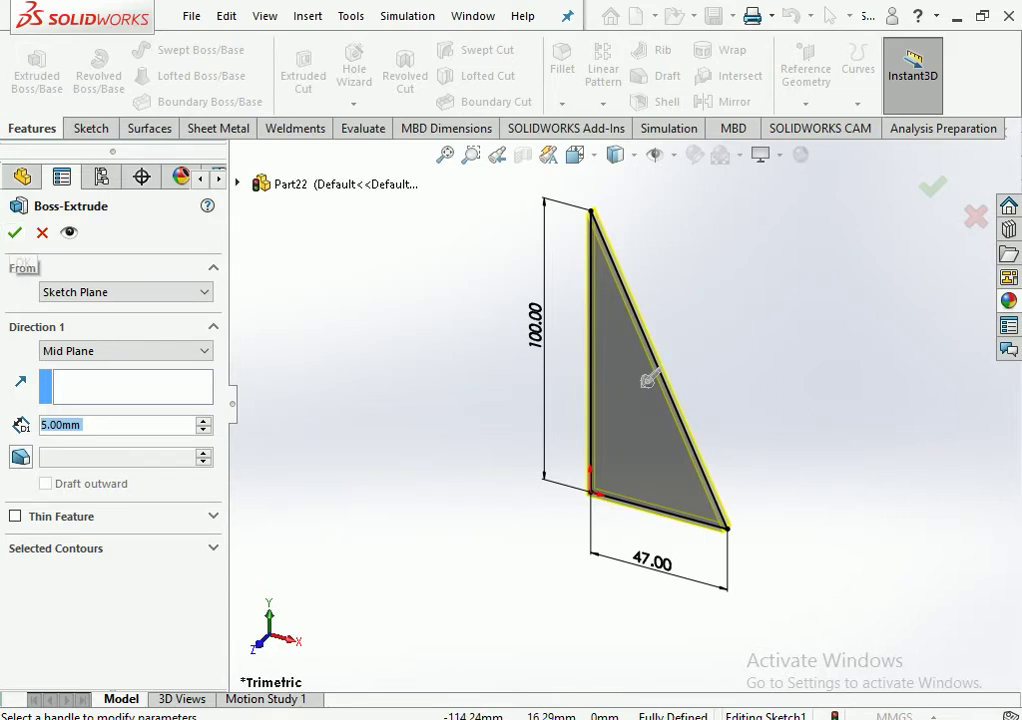
pyautogui.write('4')
pyautogui.press('Return')
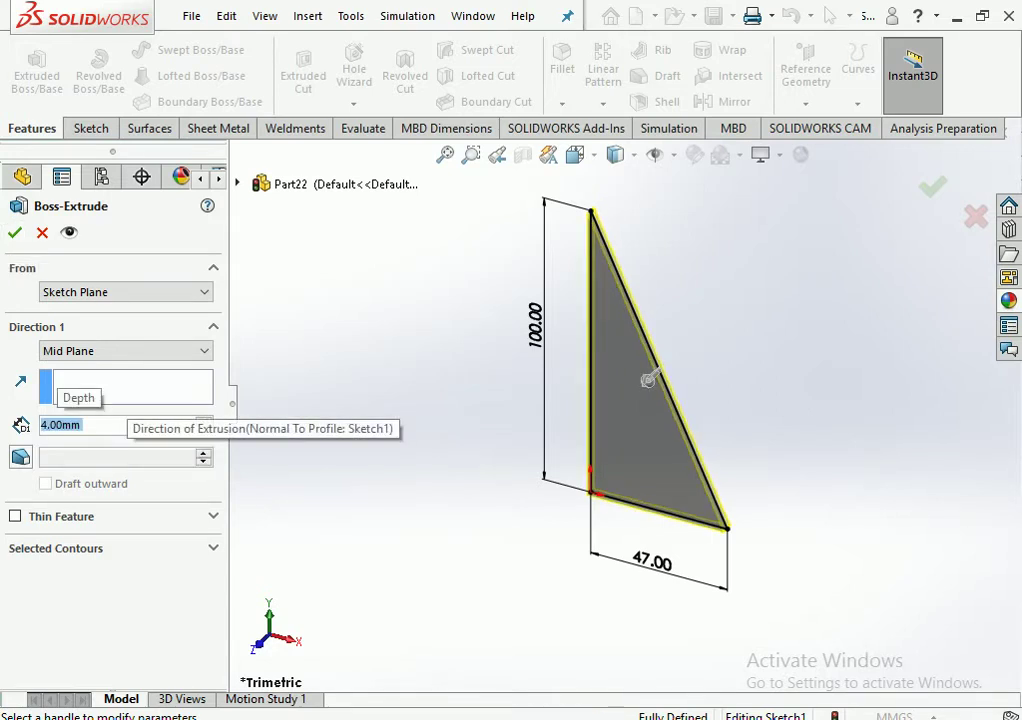
pyautogui.press('Return')
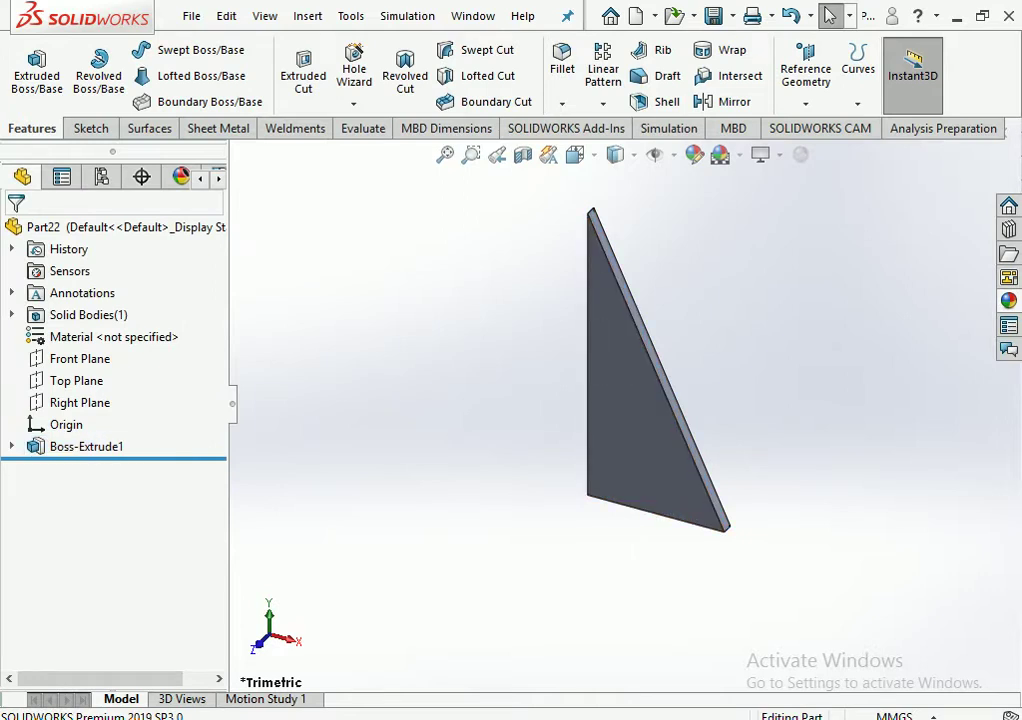
pyautogui.click(1008, 300)
# Apply a blue appearance to the triangular plate
pyautogui.moveTo(930, 400); pyautogui.dragTo(645, 390)
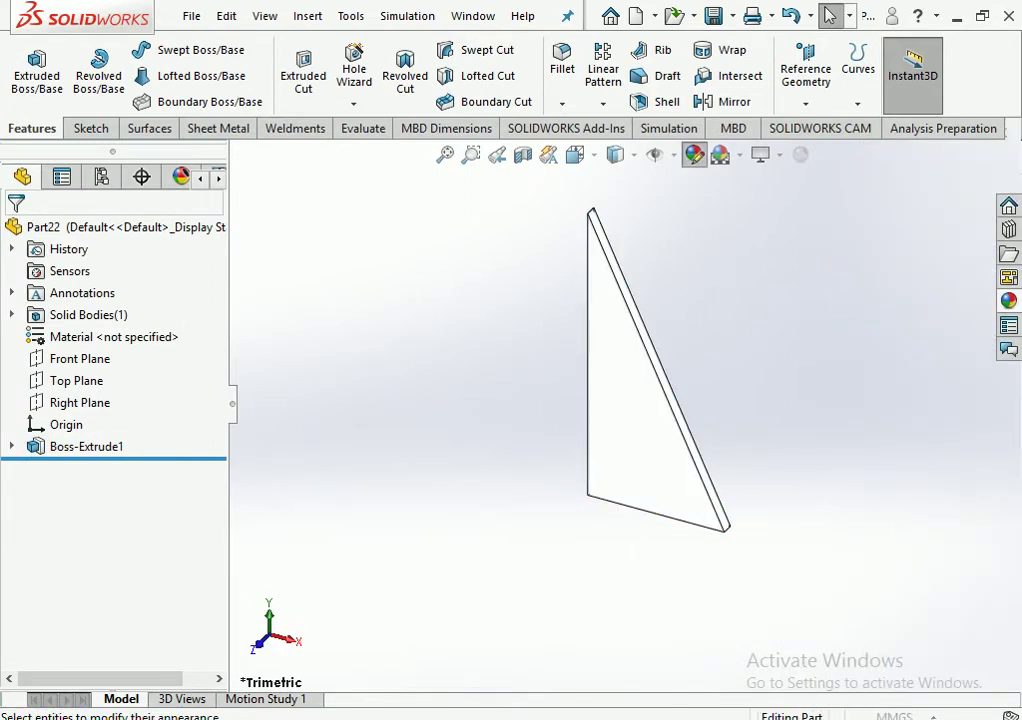
pyautogui.scroll(-3, 120, 450)
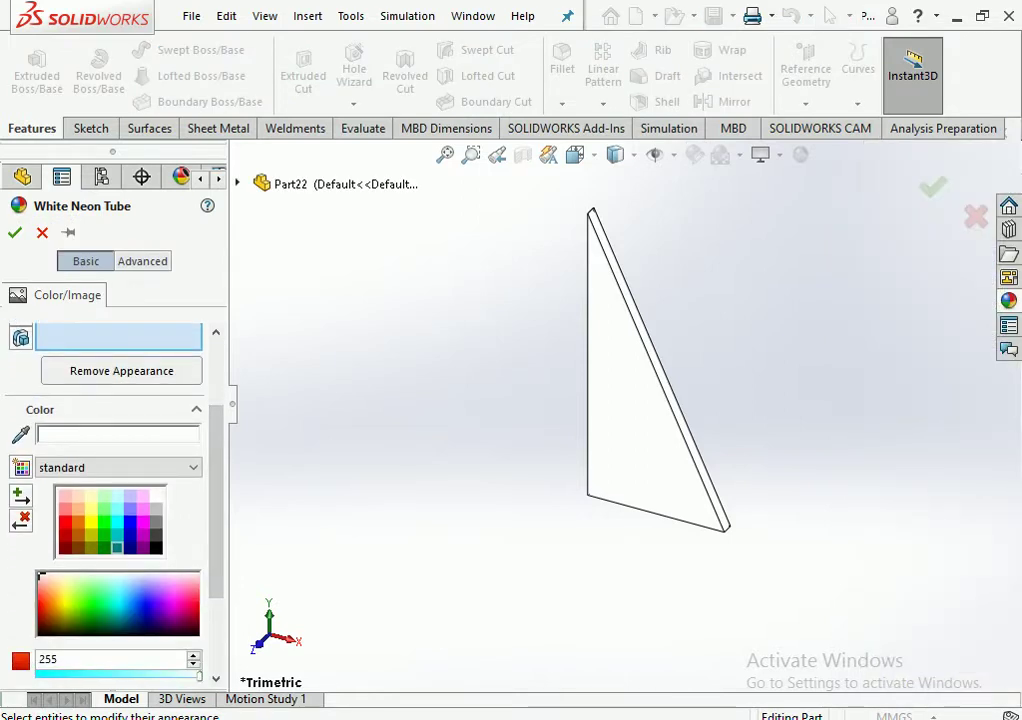
pyautogui.click(146, 611)
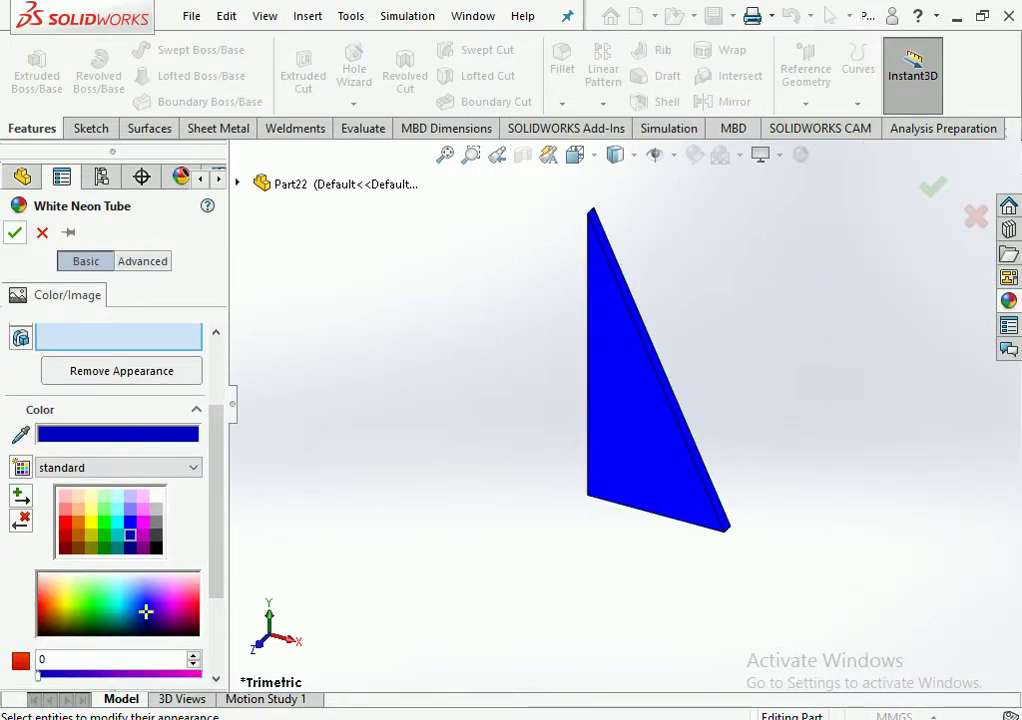
pyautogui.press('Return')
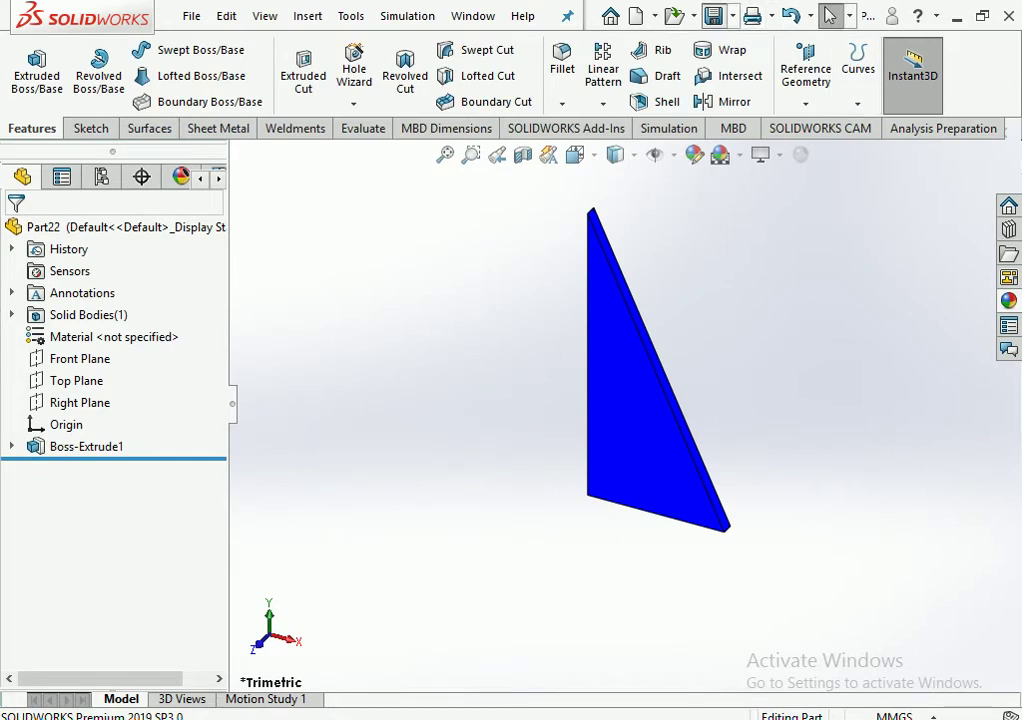
# Save the part as STIFFNER, close it, and start a new assembly document
pyautogui.hotkey('ctrl', 's')
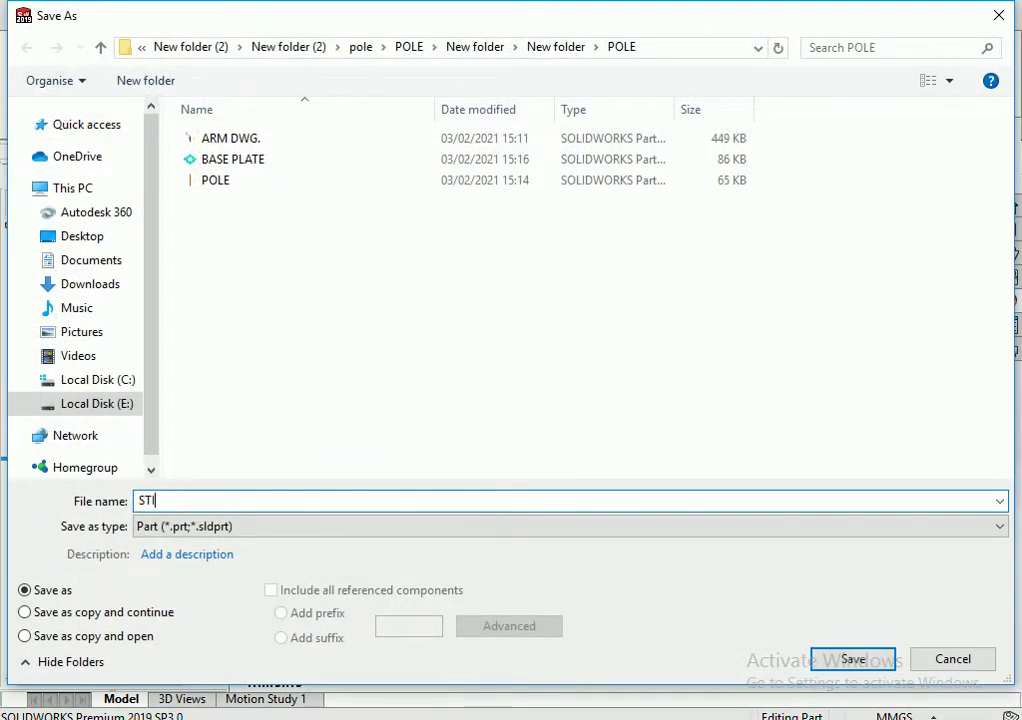
pyautogui.write('STIFFNER')
pyautogui.press('Return')
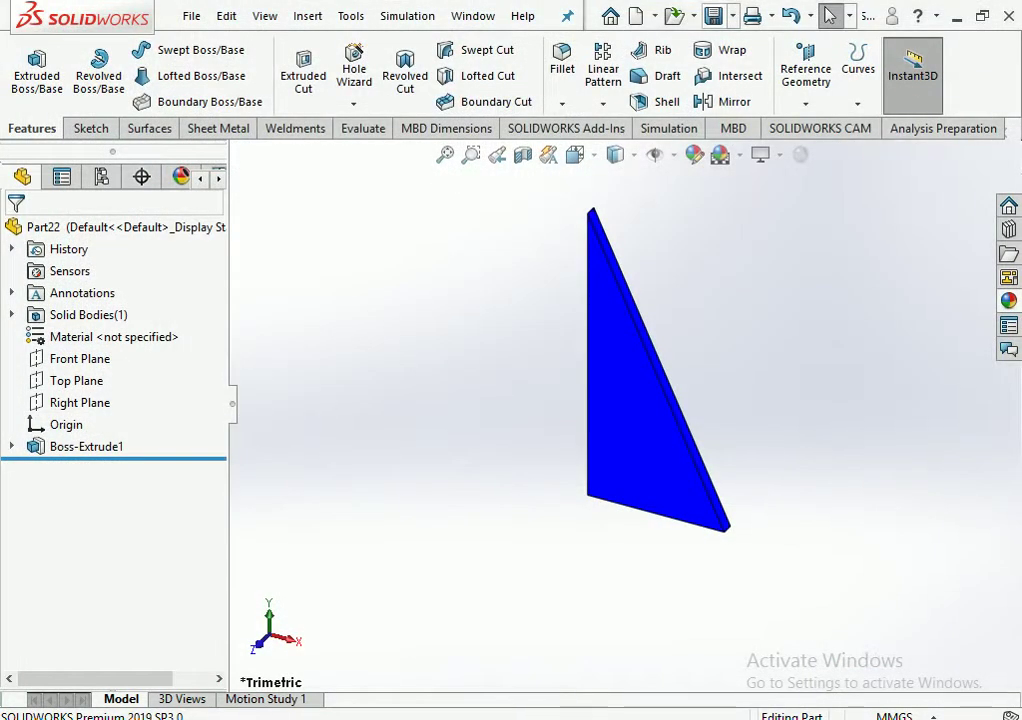
pyautogui.hotkey('ctrl', 'w')
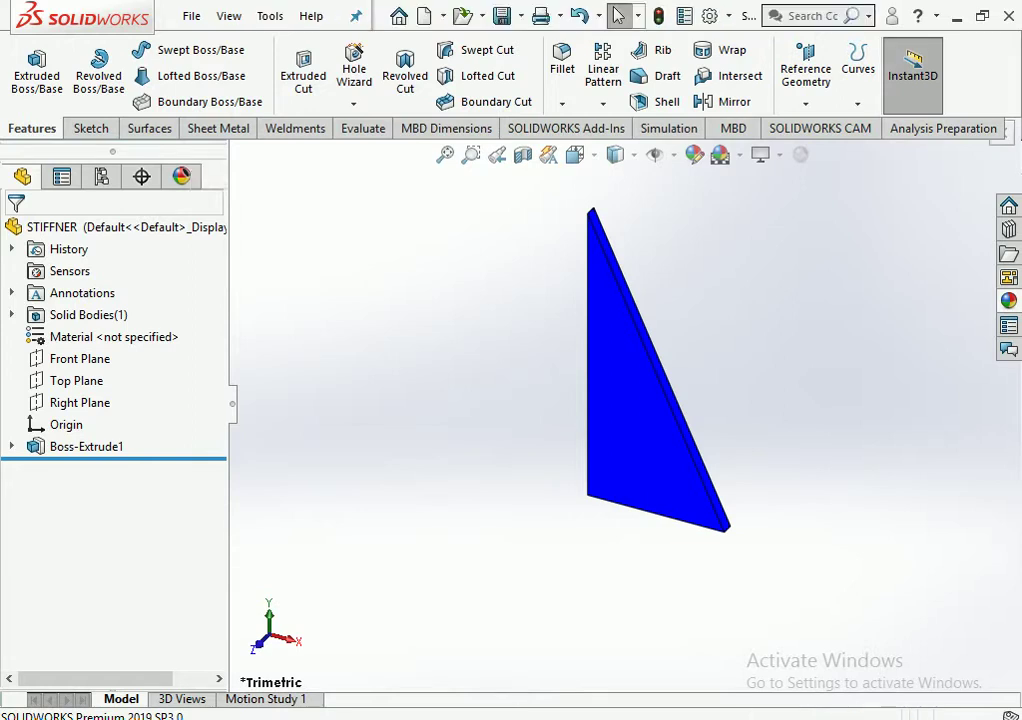
pyautogui.hotkey('ctrl', 'n')
pyautogui.click(540, 312)
pyautogui.press('Return')
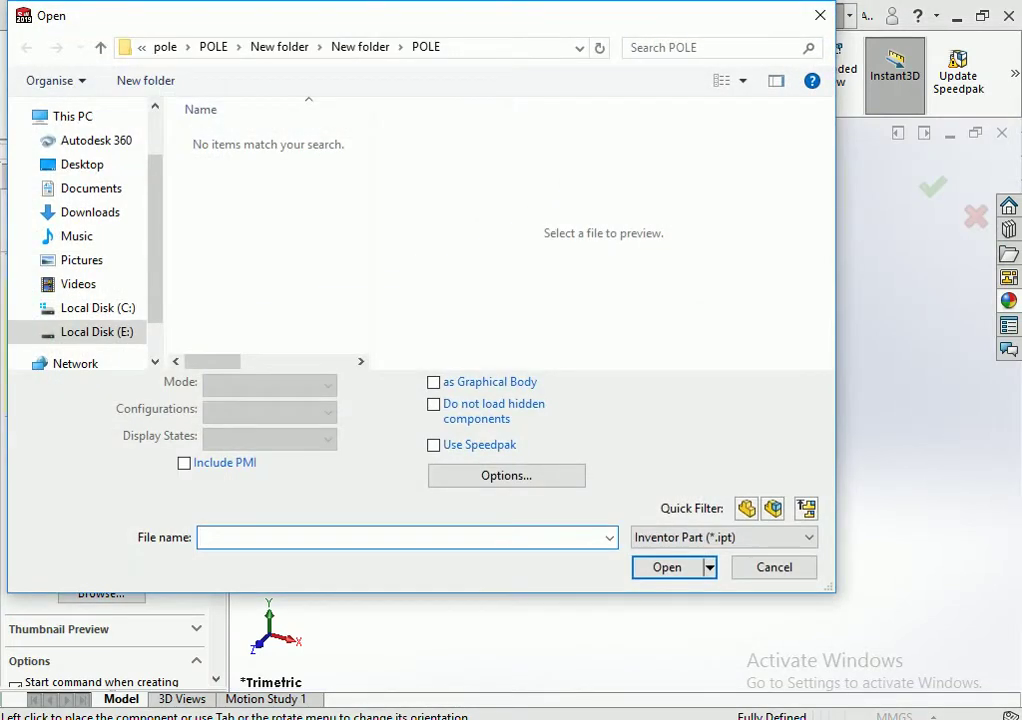
# Insert the BASE PLATE part at the assembly origin and set it to float
pyautogui.click(723, 537)
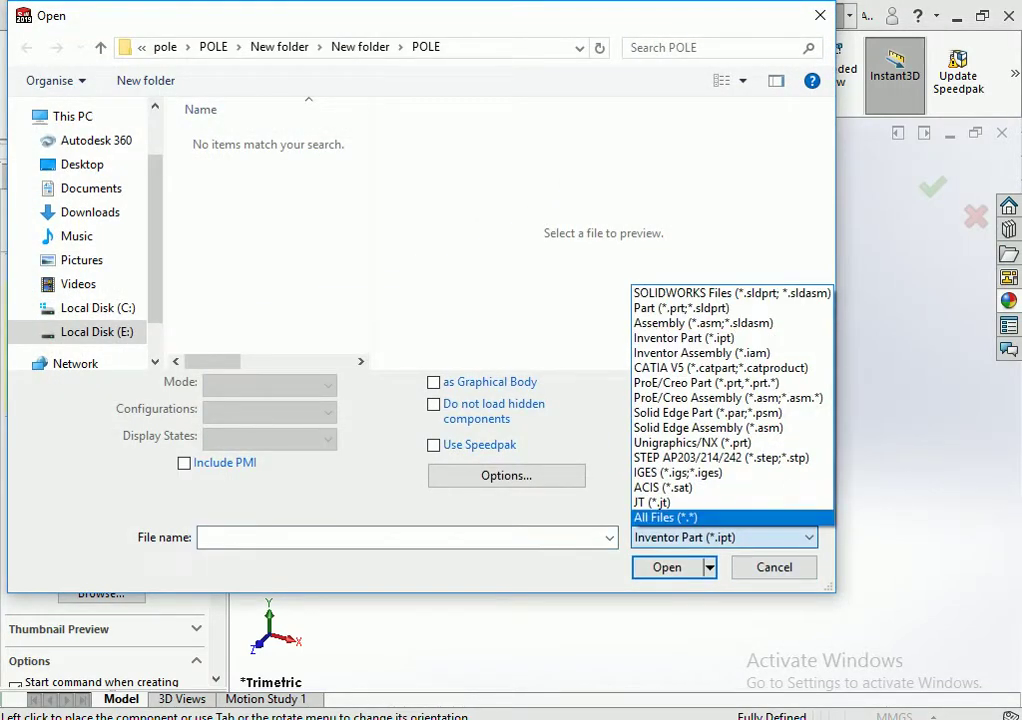
pyautogui.click(690, 520)
pyautogui.doubleClick(236, 159)
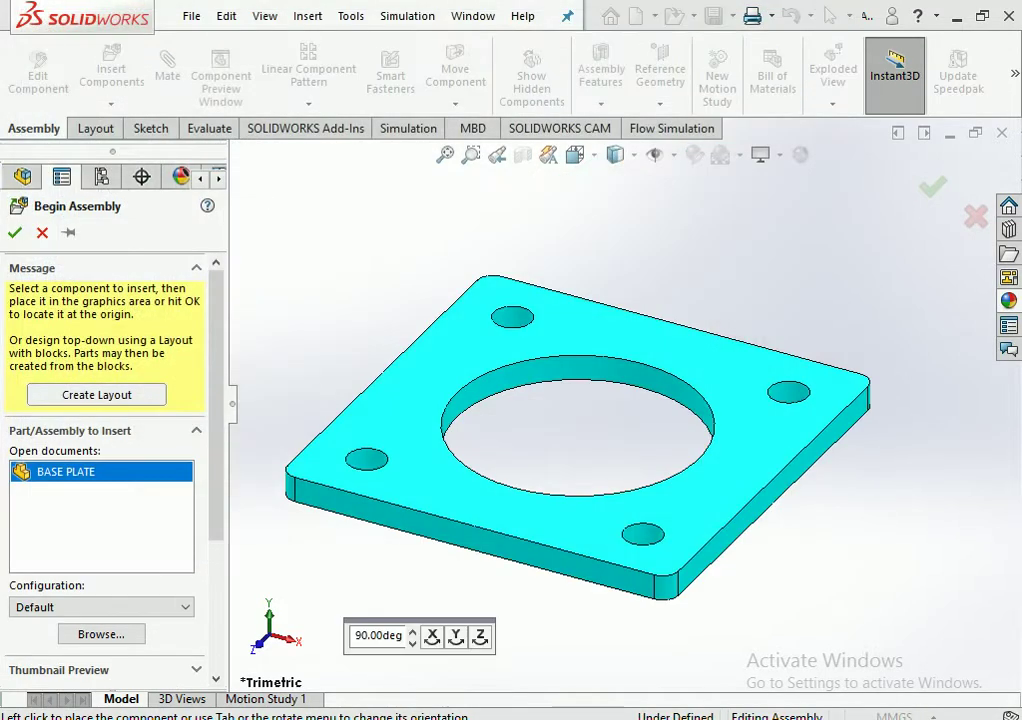
pyautogui.click(15, 232)
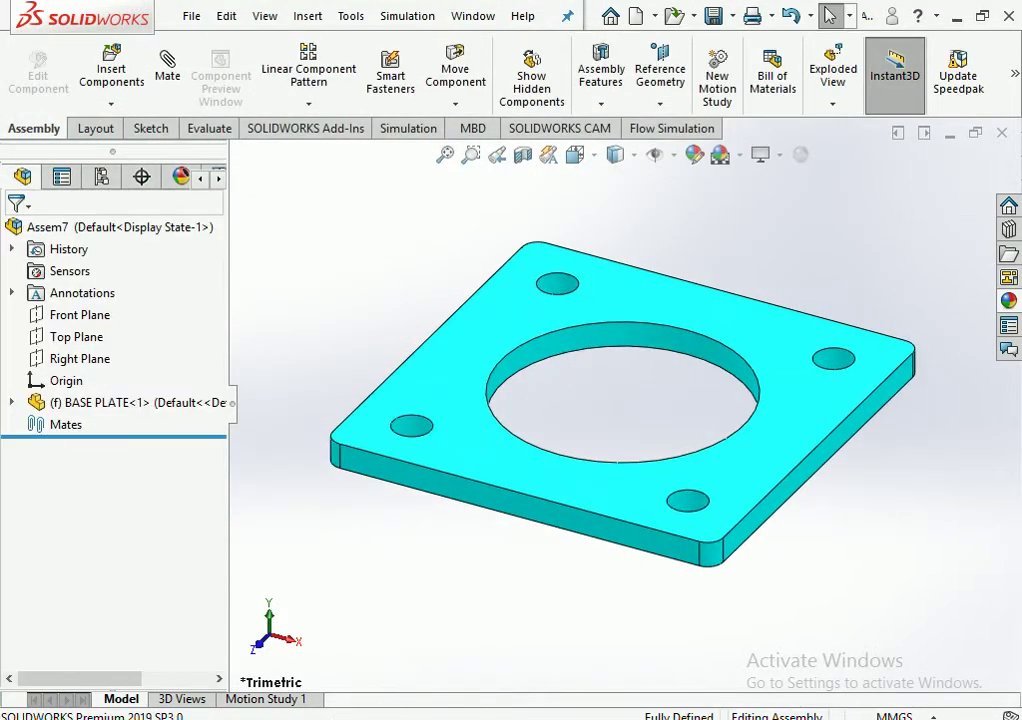
pyautogui.rightClick(435, 371)
pyautogui.click(470, 319)
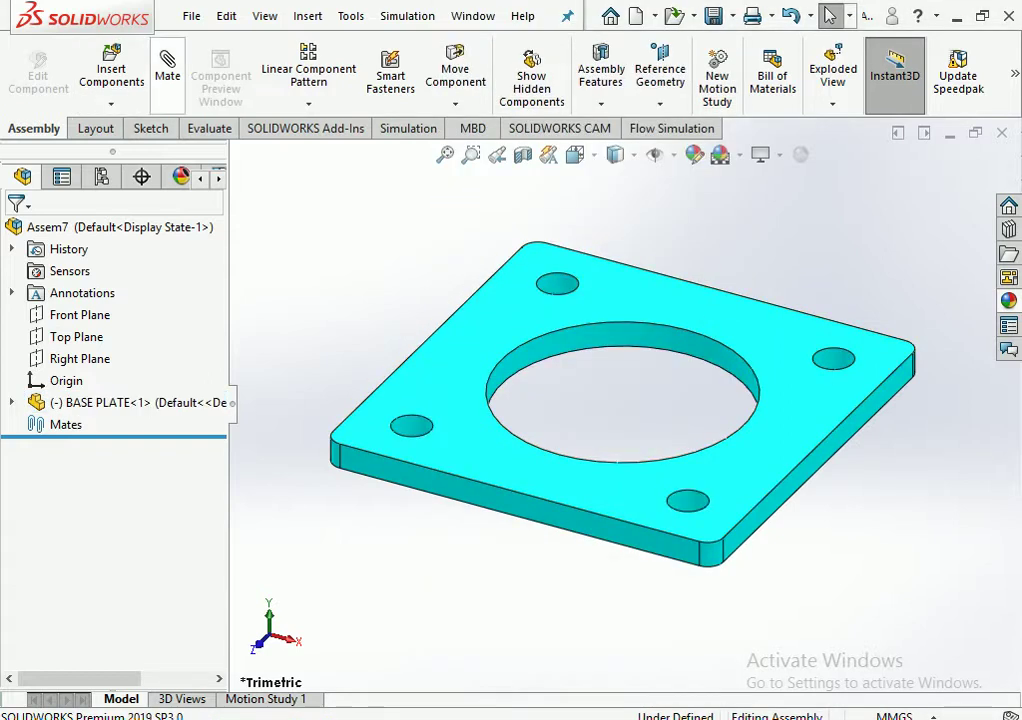
# Mate the BASE PLATE origin coincident to the assembly origin
pyautogui.click(167, 66)
pyautogui.click(237, 183)
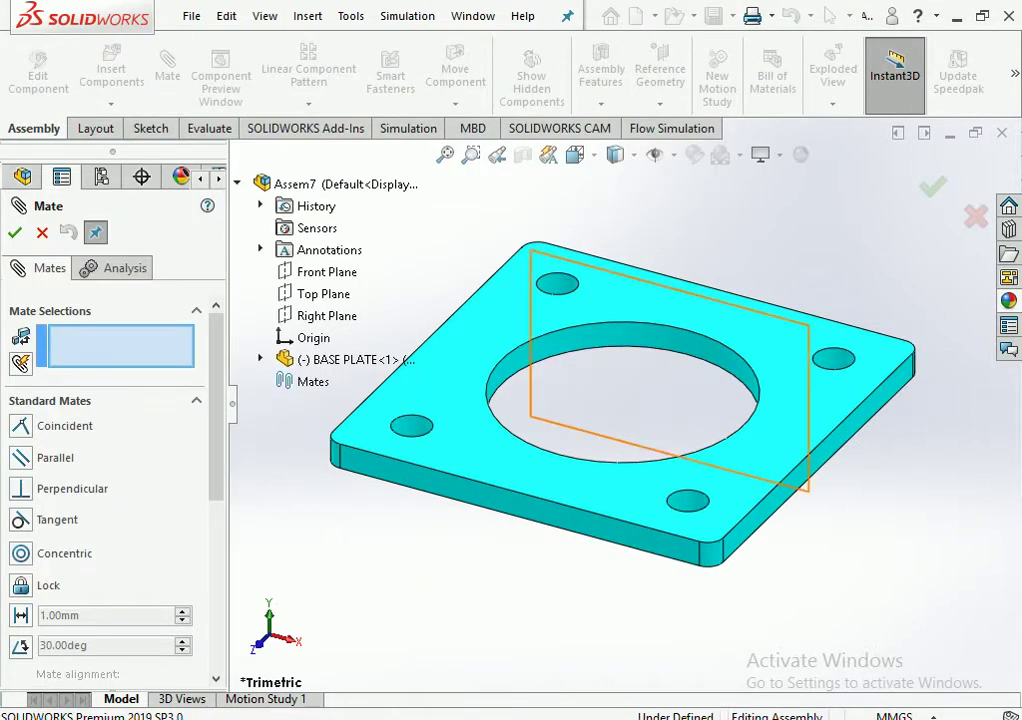
pyautogui.click(260, 359)
pyautogui.click(313, 337)
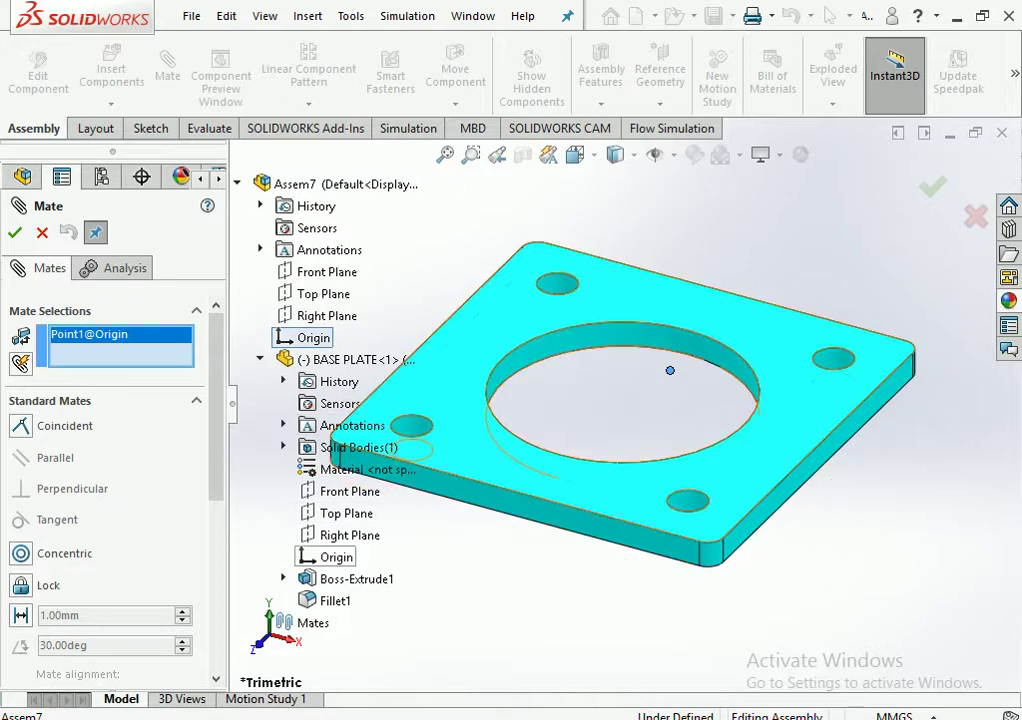
pyautogui.click(336, 557)
pyautogui.click(307, 581)
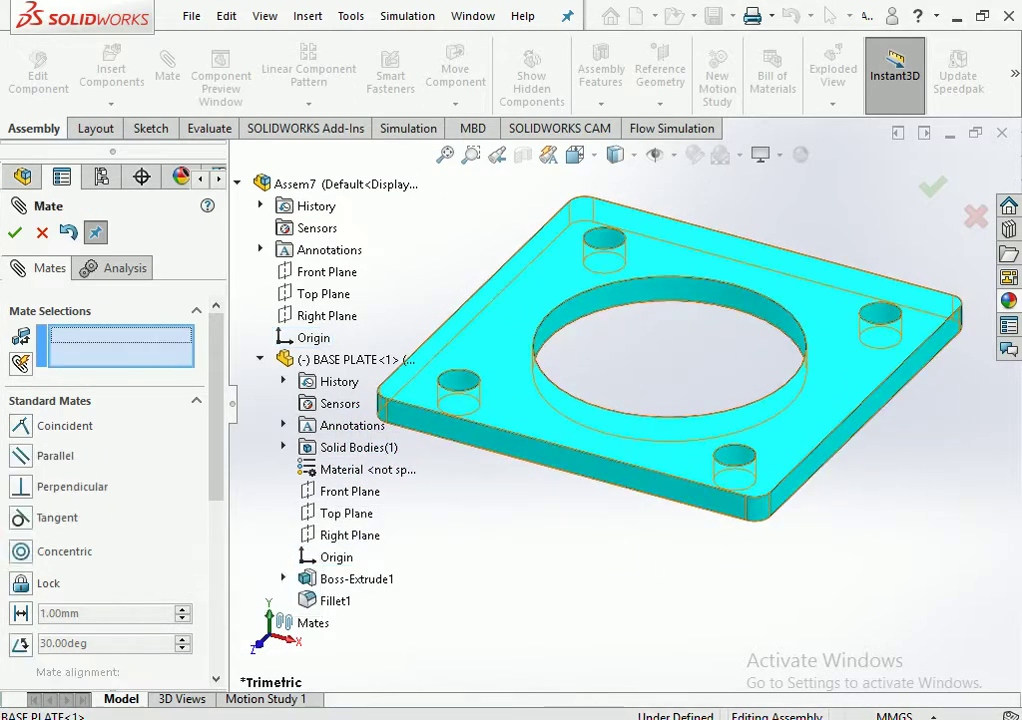
pyautogui.press('Return')
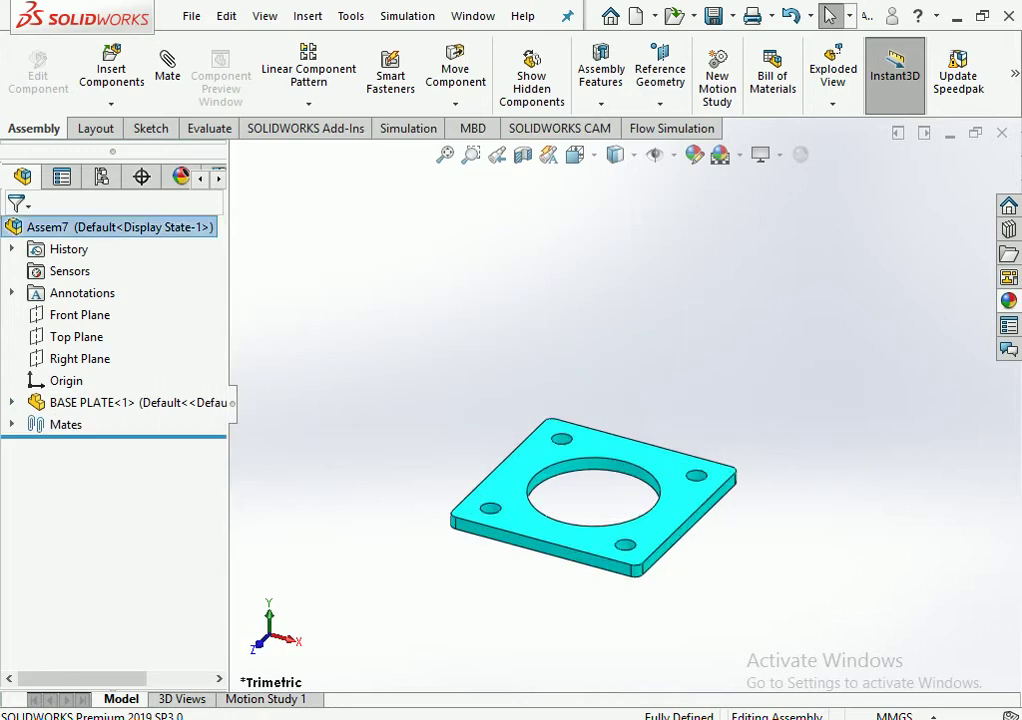
pyautogui.click(111, 68)
# Insert the POLE part into the assembly
pyautogui.click(724, 537)
pyautogui.click(665, 517)
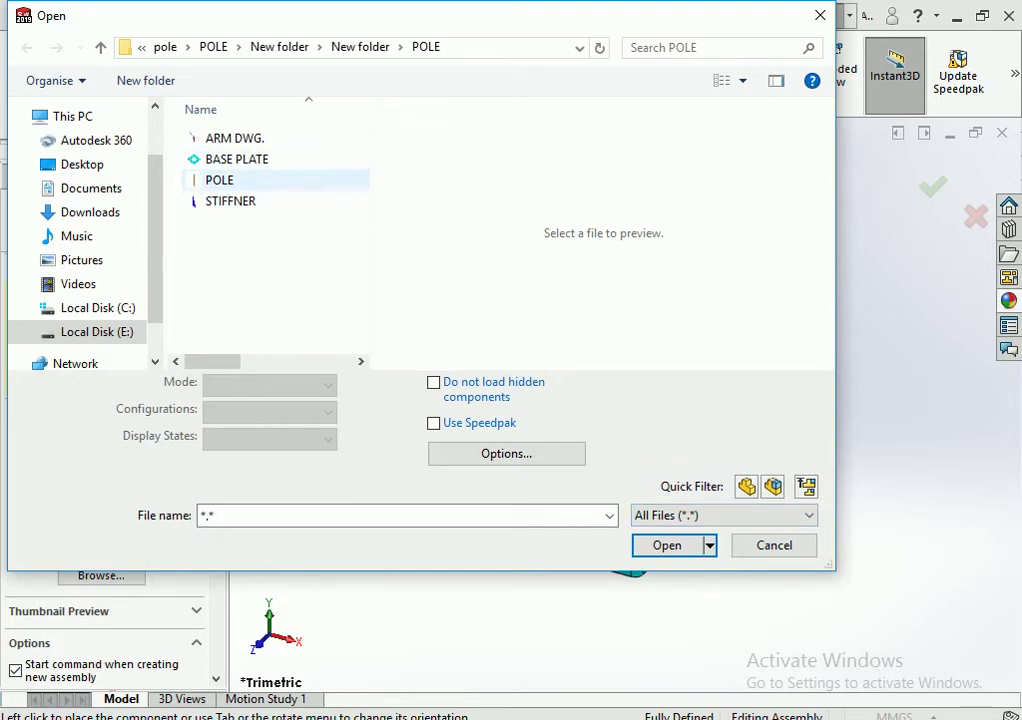
pyautogui.click(219, 180)
pyautogui.click(667, 529)
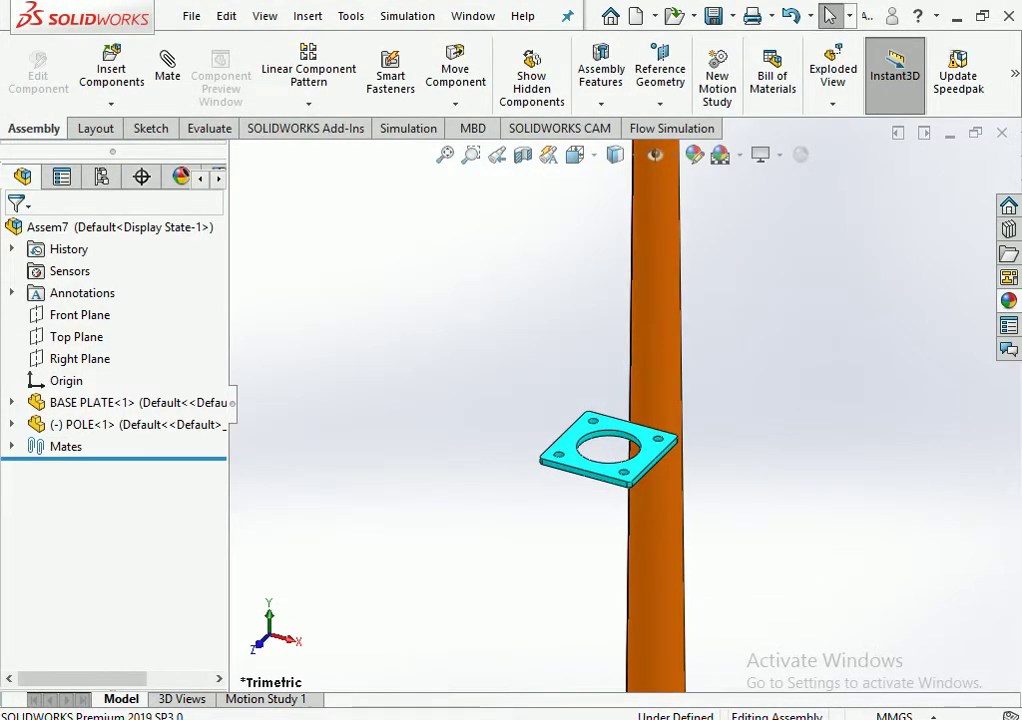
# Mate the pole's Front and Right Planes to the assembly's Front and Right Planes
pyautogui.click(11, 424)
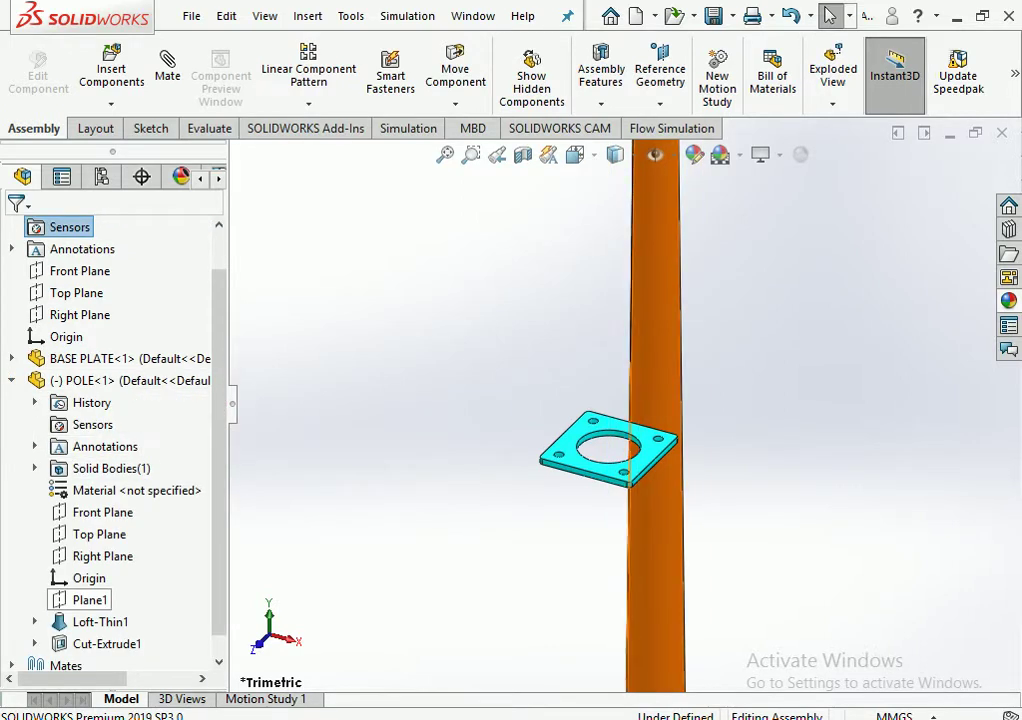
pyautogui.scroll(3, 625, 400)
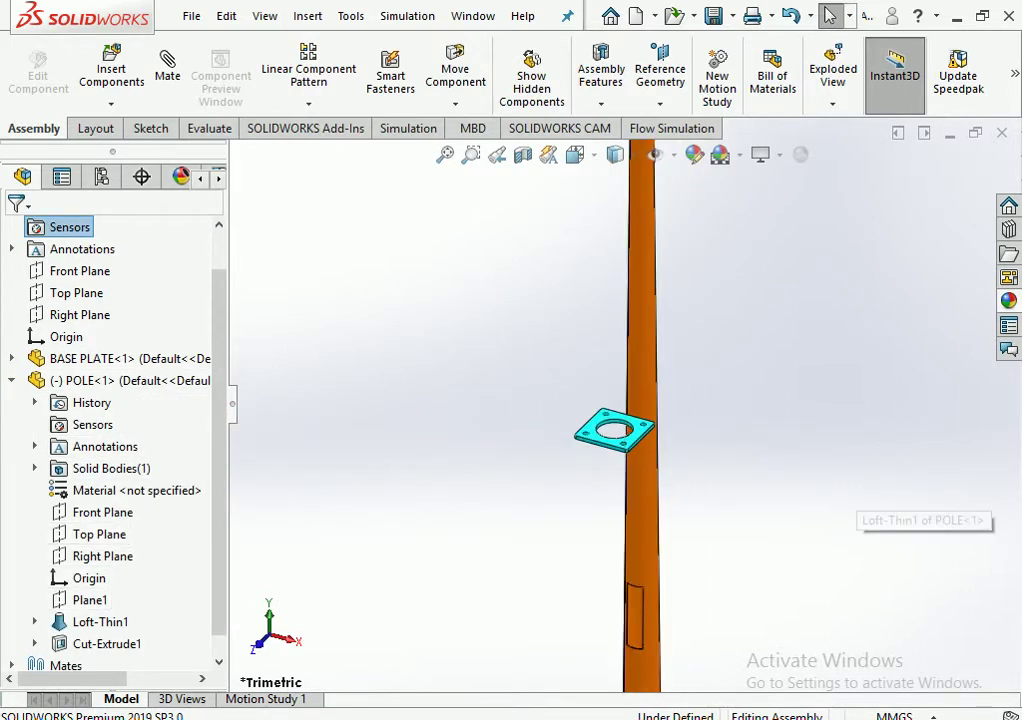
pyautogui.click(102, 512)
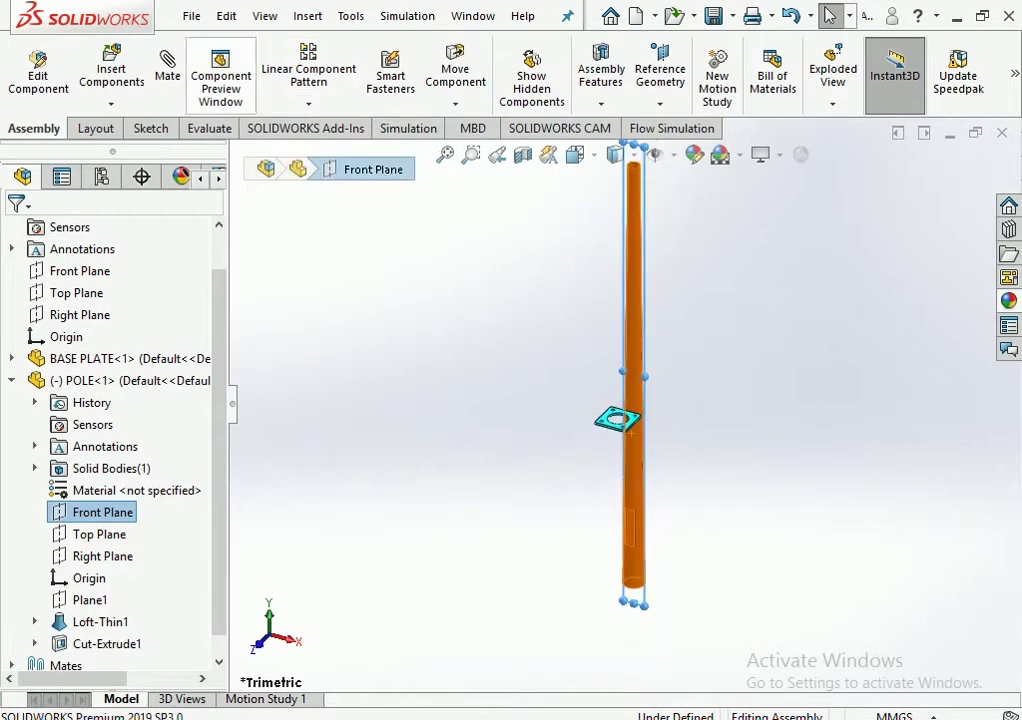
pyautogui.click(167, 70)
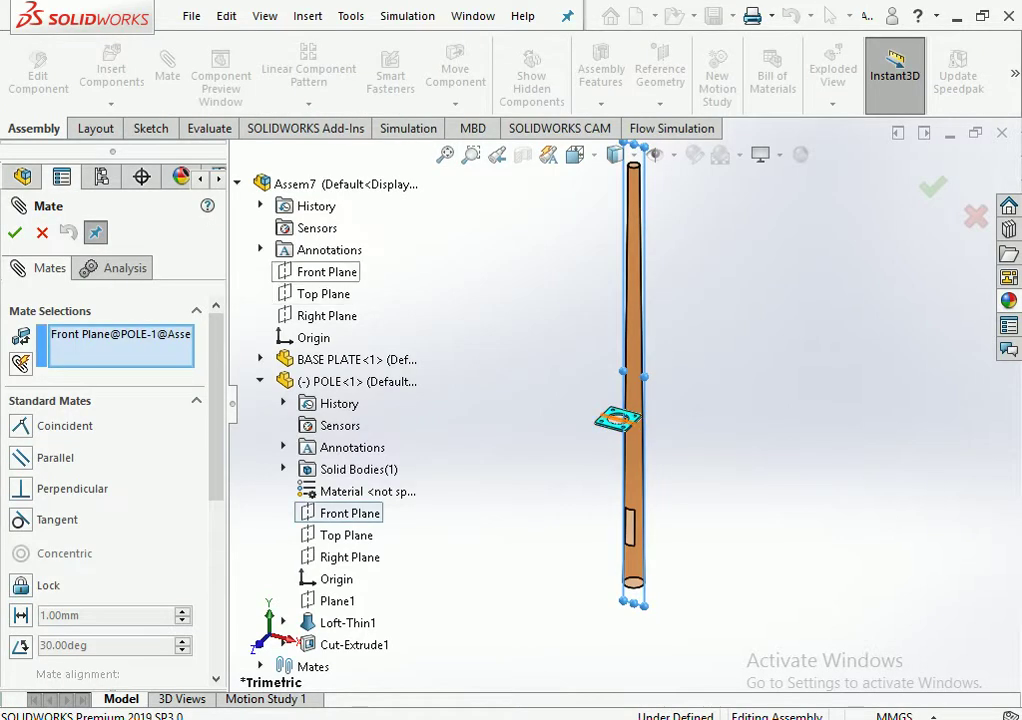
pyautogui.click(327, 271)
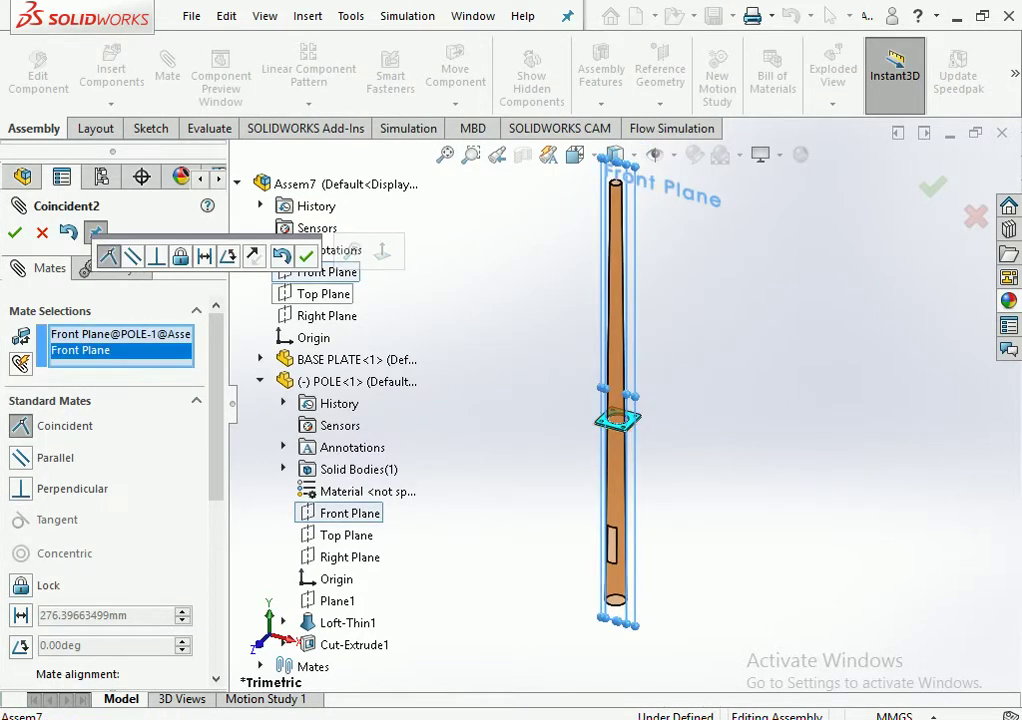
pyautogui.click(306, 257)
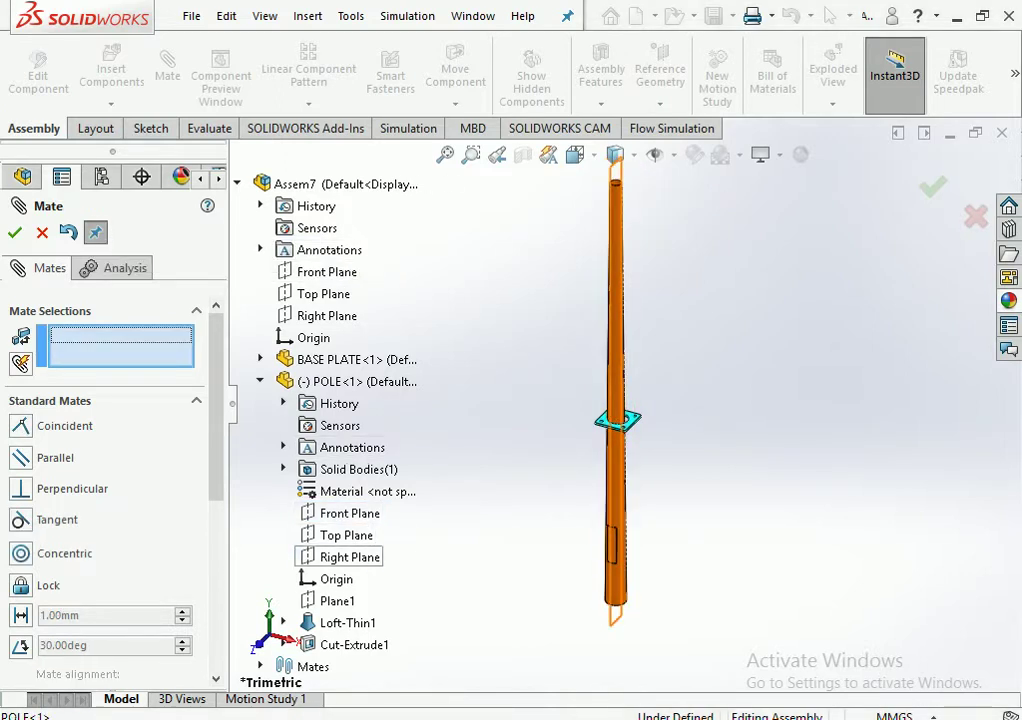
pyautogui.click(345, 557)
pyautogui.click(327, 315)
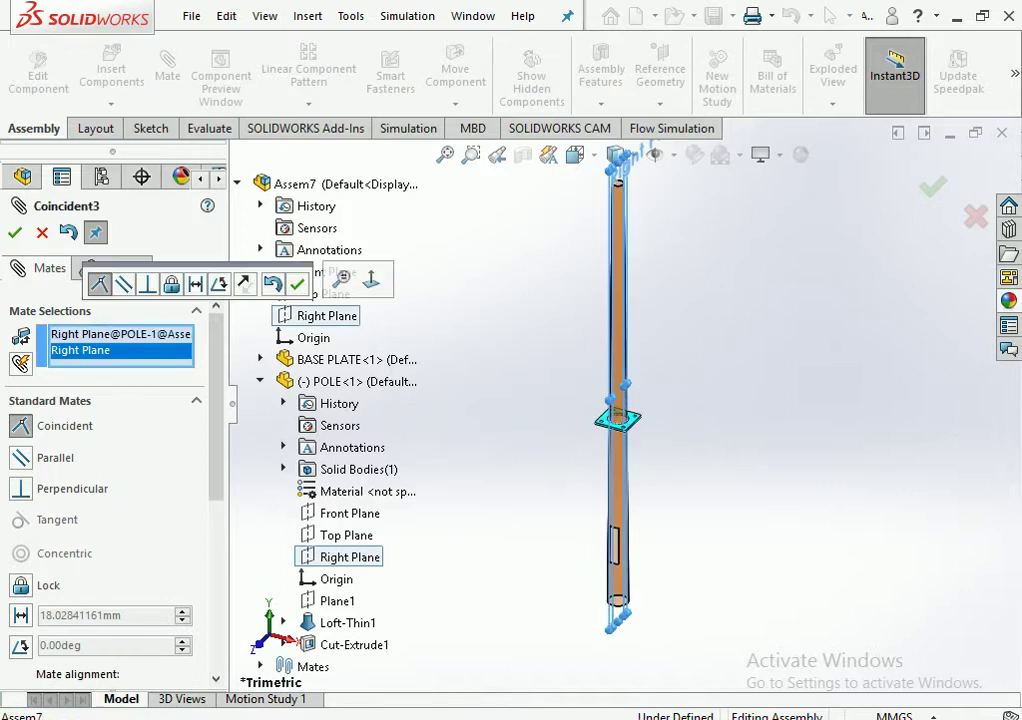
pyautogui.click(297, 283)
pyautogui.click(323, 294)
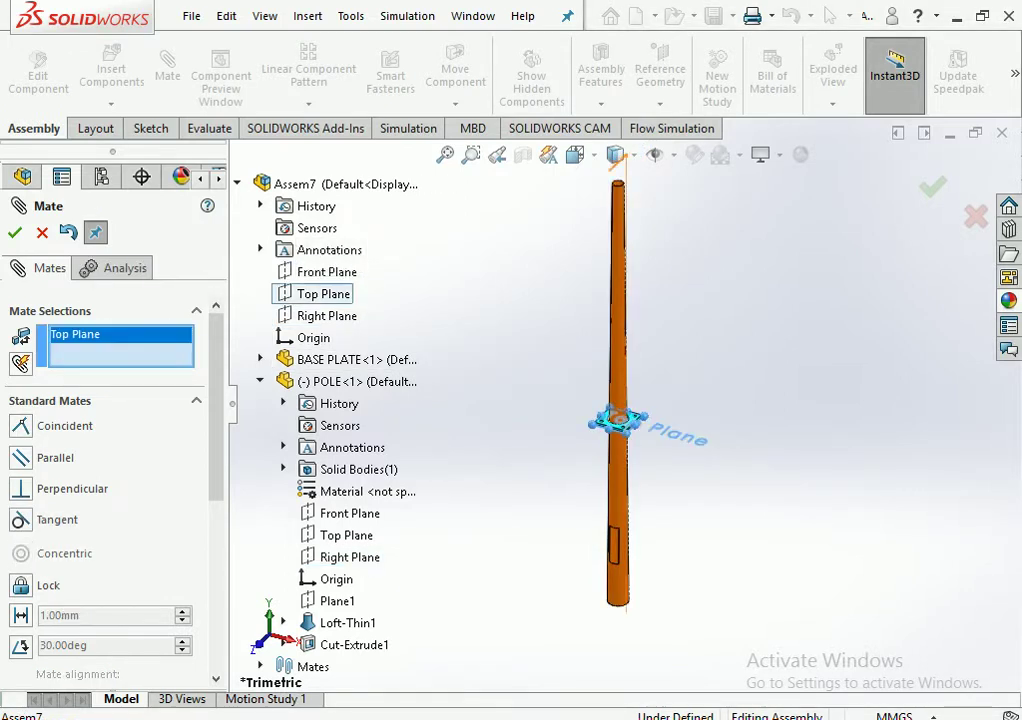
pyautogui.press('Escape')
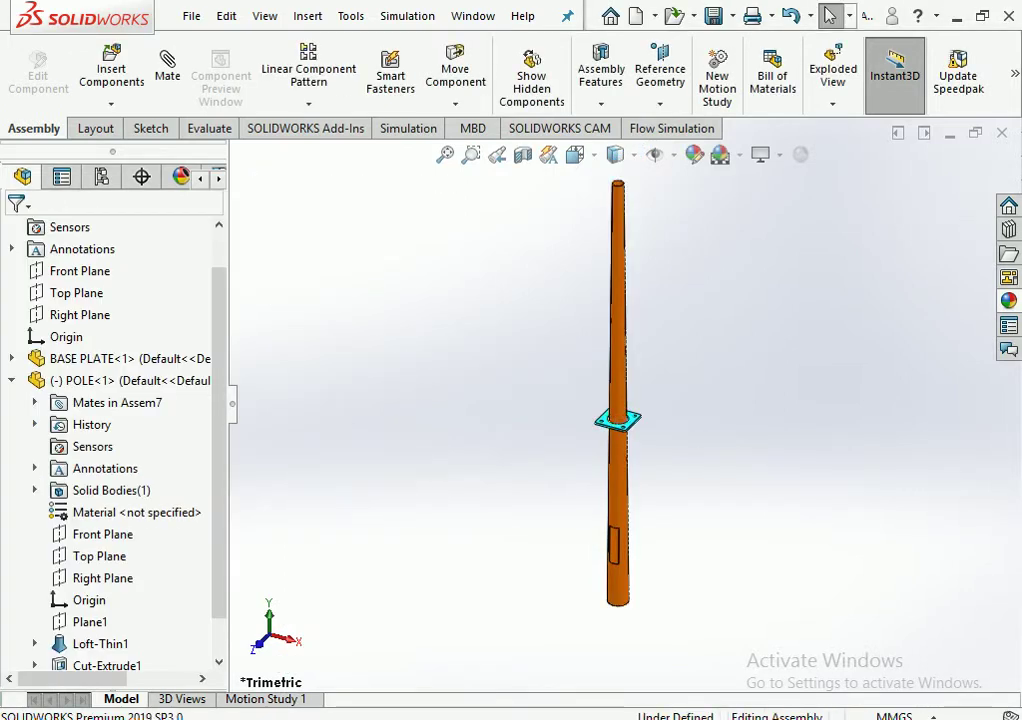
# Mate the pole's bottom edge coincident to the base plate face and view it isometrically
pyautogui.click(167, 70)
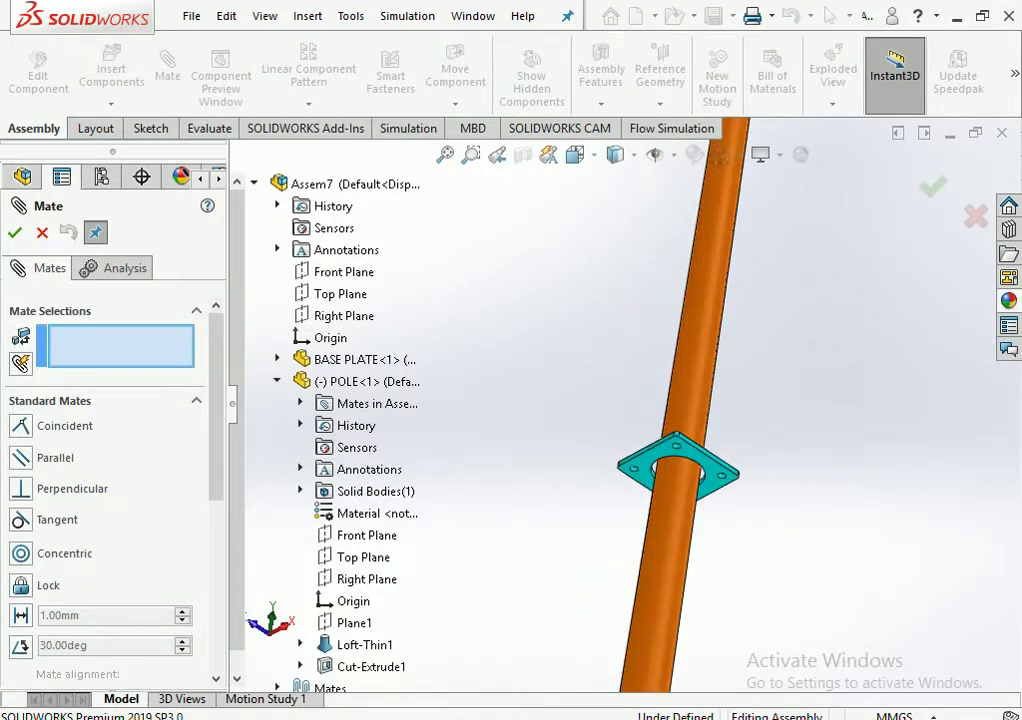
pyautogui.click(678, 465)
pyautogui.scroll(5, 640, 400)
pyautogui.moveTo(640, 400); pyautogui.dragTo(600, 350, button='middle')
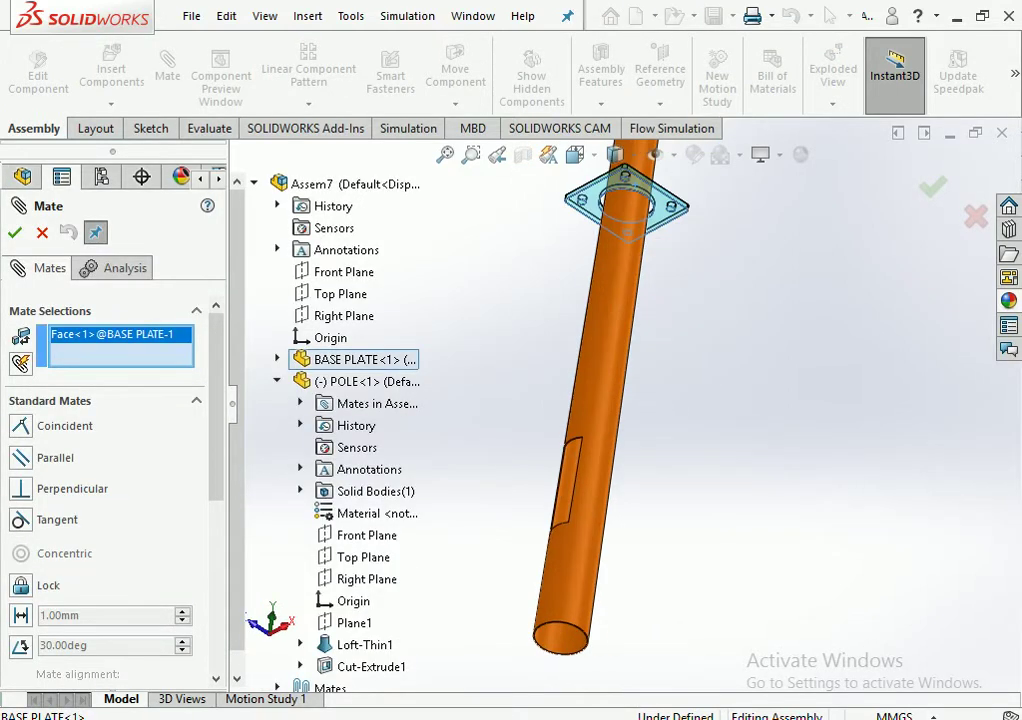
pyautogui.scroll(-5, 490, 540)
pyautogui.scroll(-3, 585, 615)
pyautogui.click(594, 480)
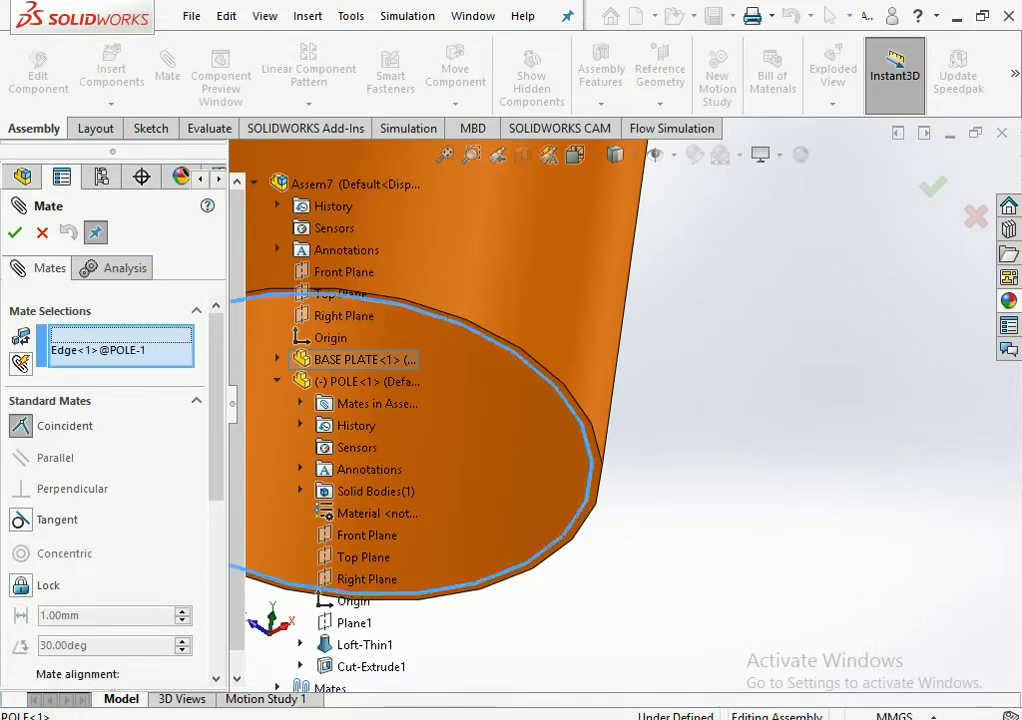
pyautogui.click(748, 513)
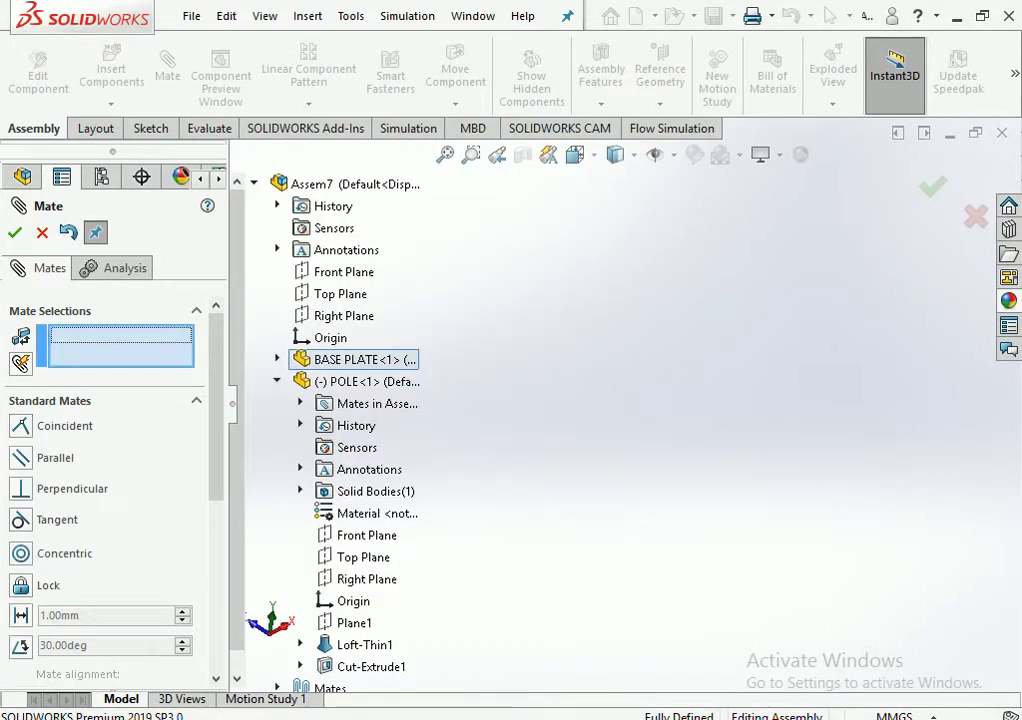
pyautogui.click(576, 155)
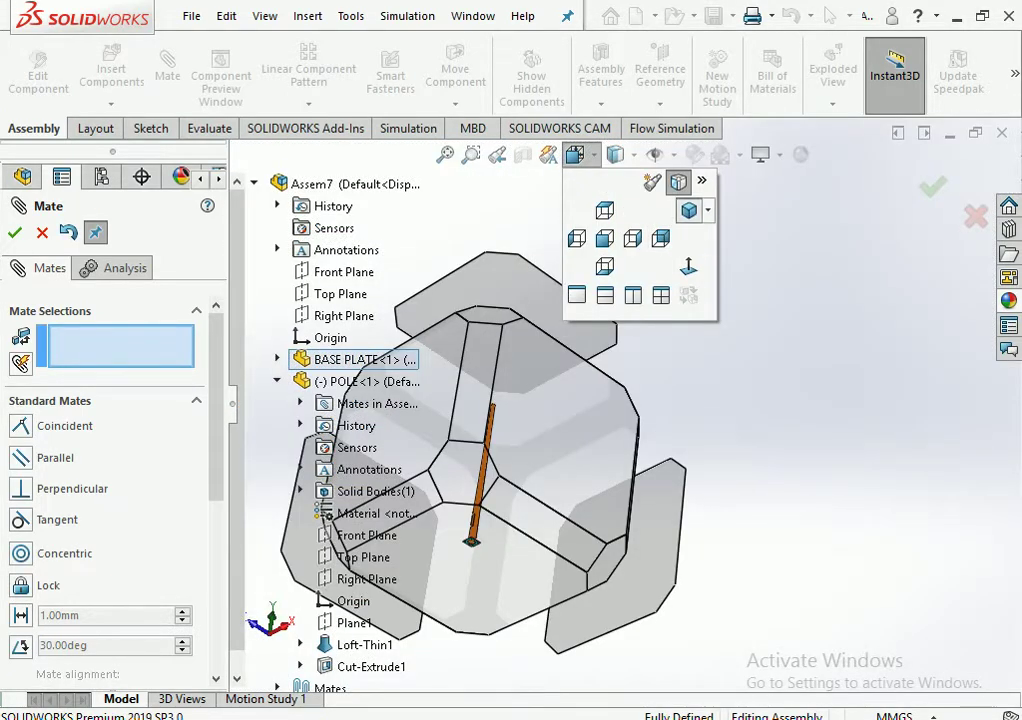
pyautogui.click(689, 209)
pyautogui.click(15, 232)
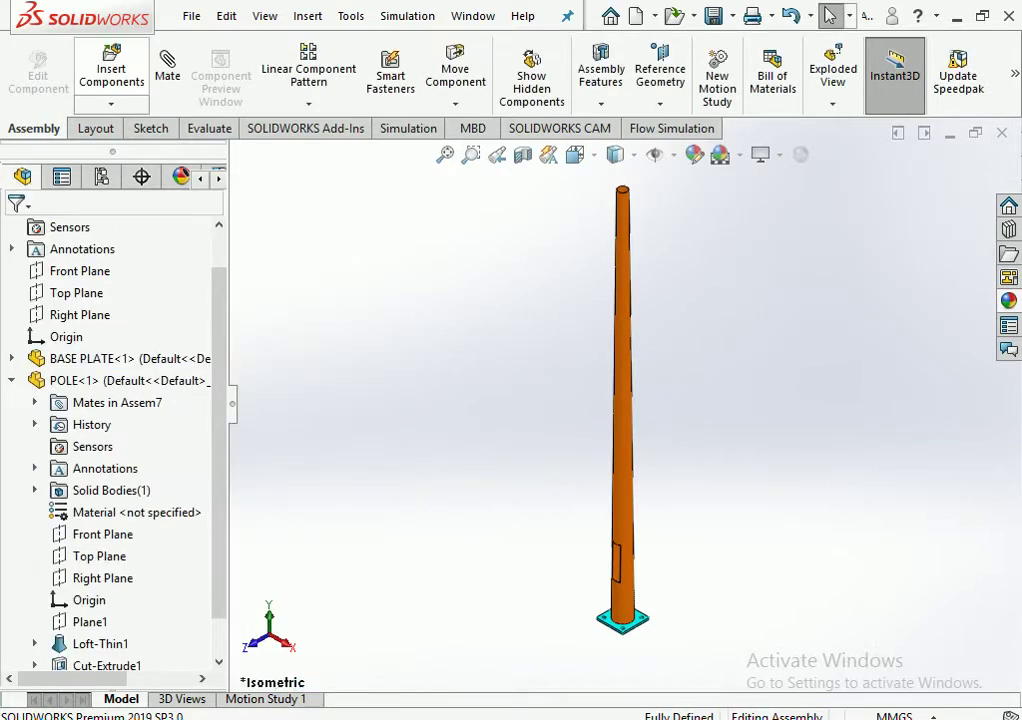
# Insert the STIFFNER part and place it beside the pole base
pyautogui.click(111, 70)
pyautogui.click(724, 537)
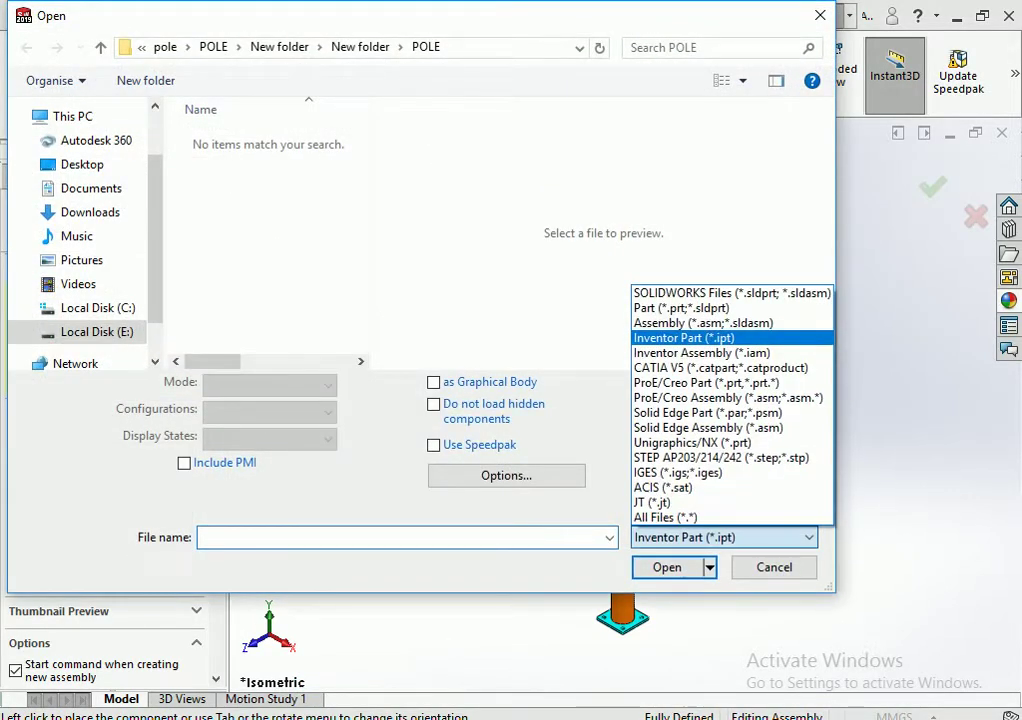
pyautogui.click(665, 517)
pyautogui.click(230, 201)
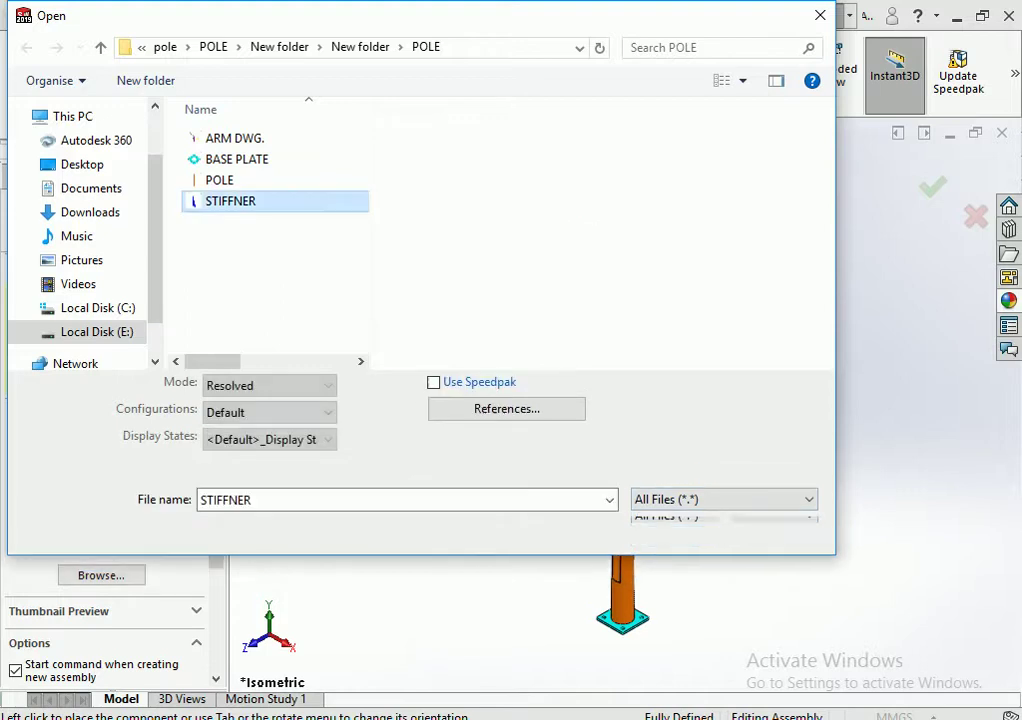
pyautogui.click(662, 526)
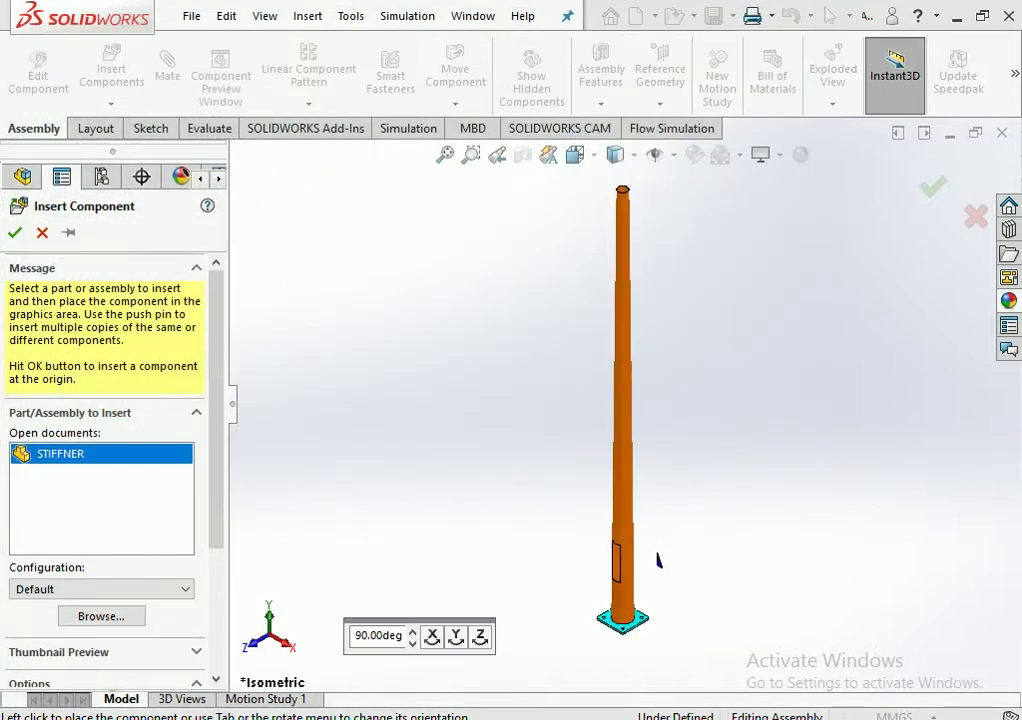
pyautogui.scroll(-2, 657, 560)
pyautogui.scroll(-3, 643, 570)
pyautogui.click(638, 486)
pyautogui.scroll(-3, 638, 486)
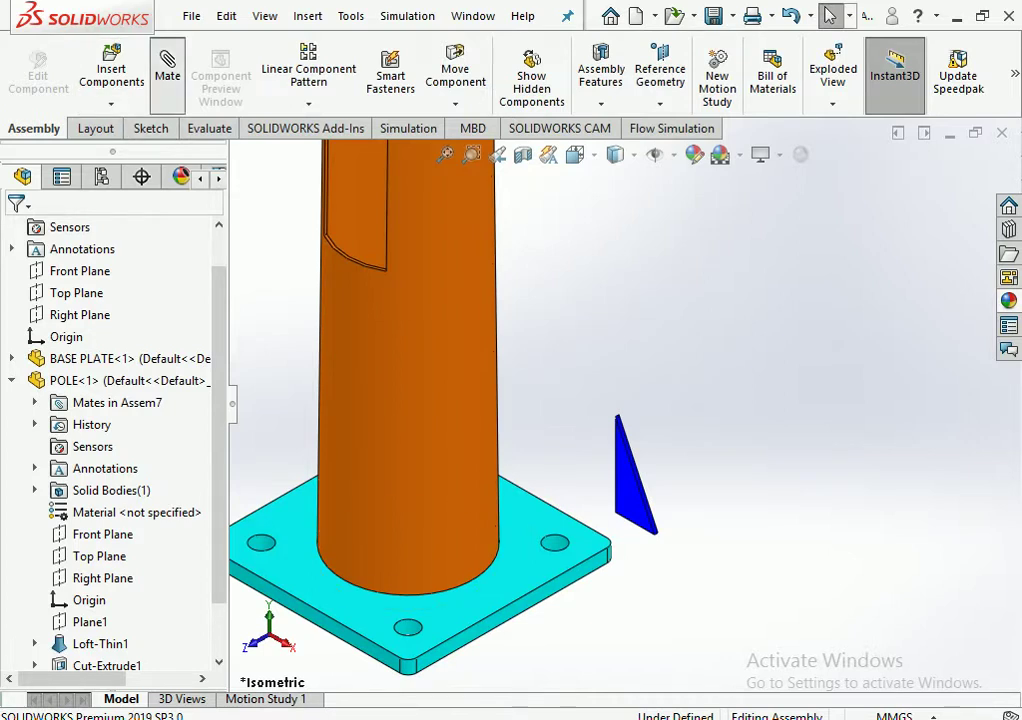
# Mate the stiffener's bottom face onto the base plate top and its edge to the plate side
pyautogui.click(167, 70)
pyautogui.press('Down')
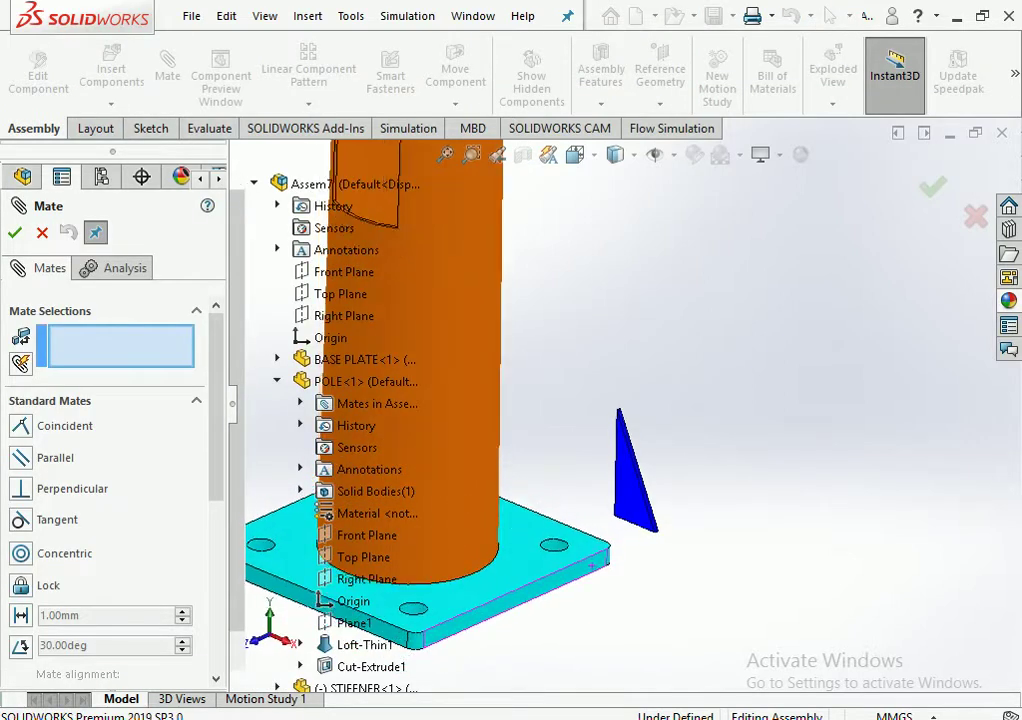
pyautogui.click(527, 560)
pyautogui.moveTo(527, 560); pyautogui.dragTo(642, 464, button='middle')
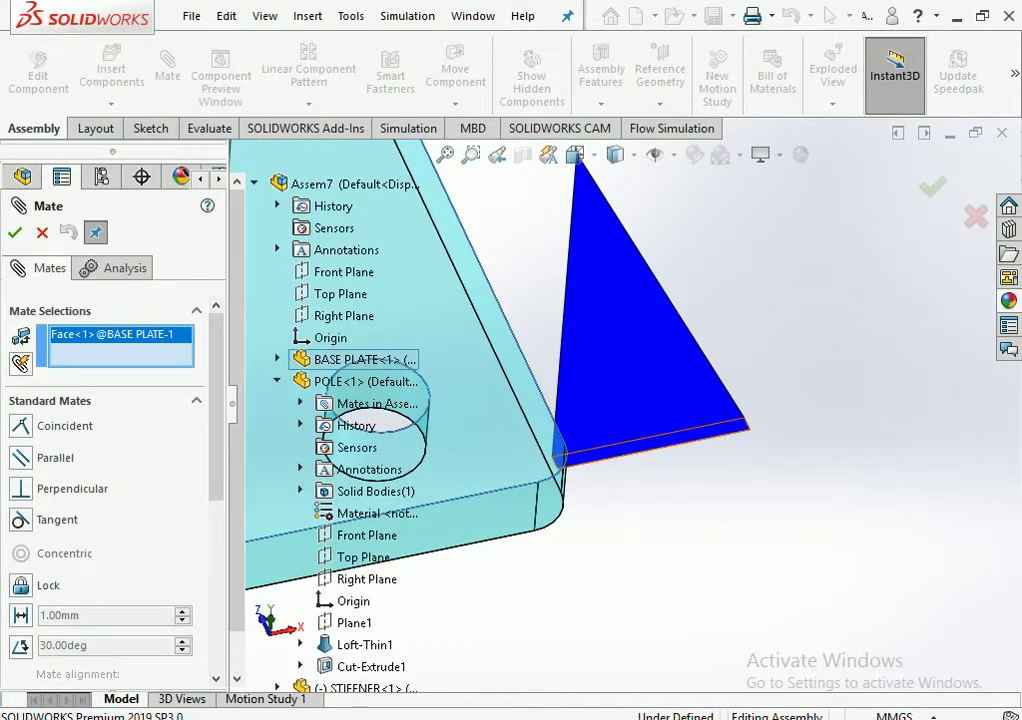
pyautogui.click(656, 444)
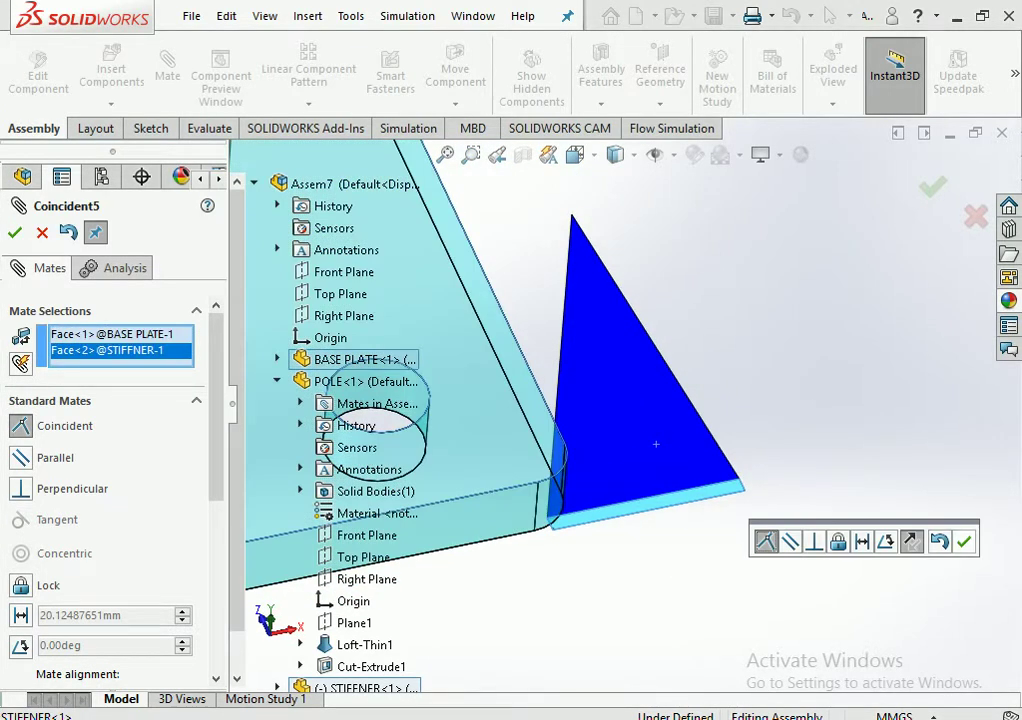
pyautogui.press('Return')
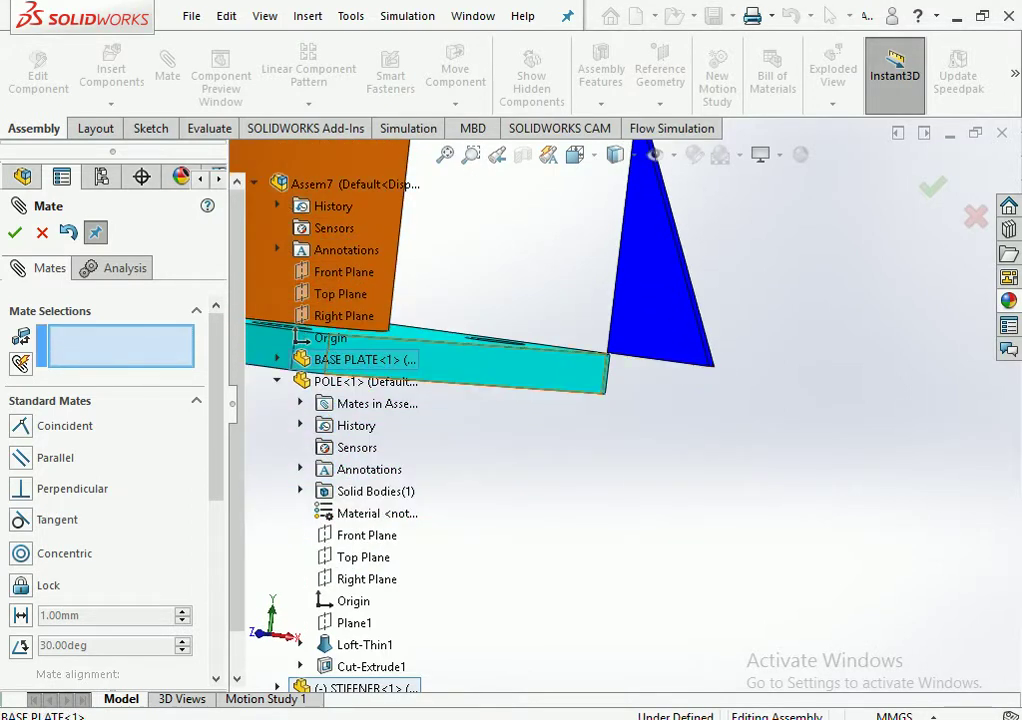
pyautogui.click(264, 346)
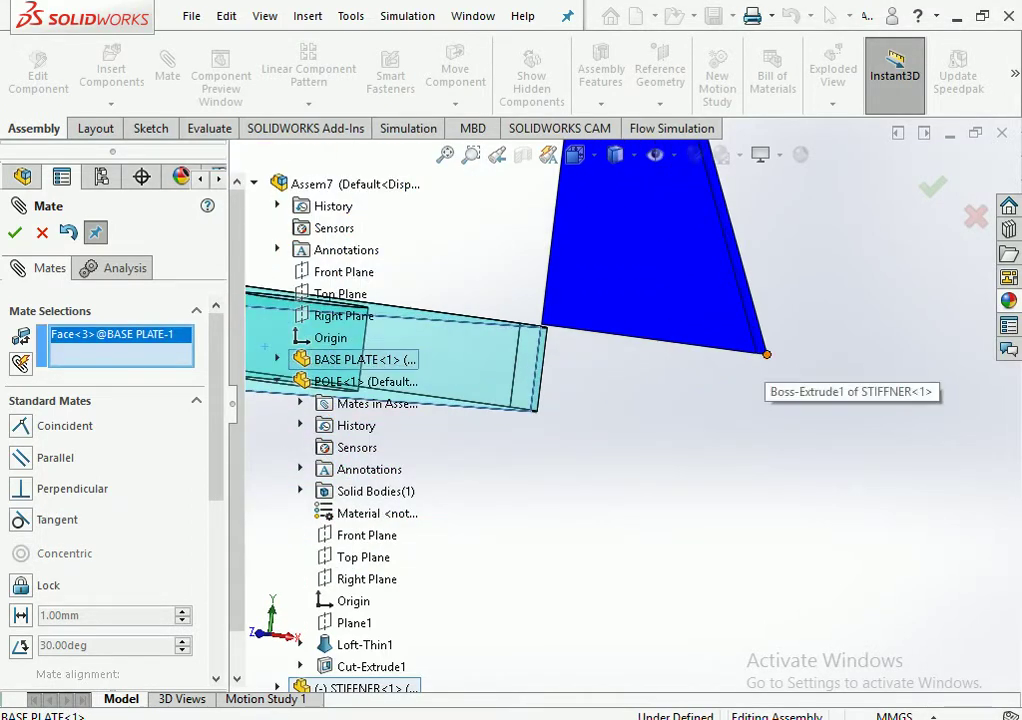
pyautogui.click(757, 352)
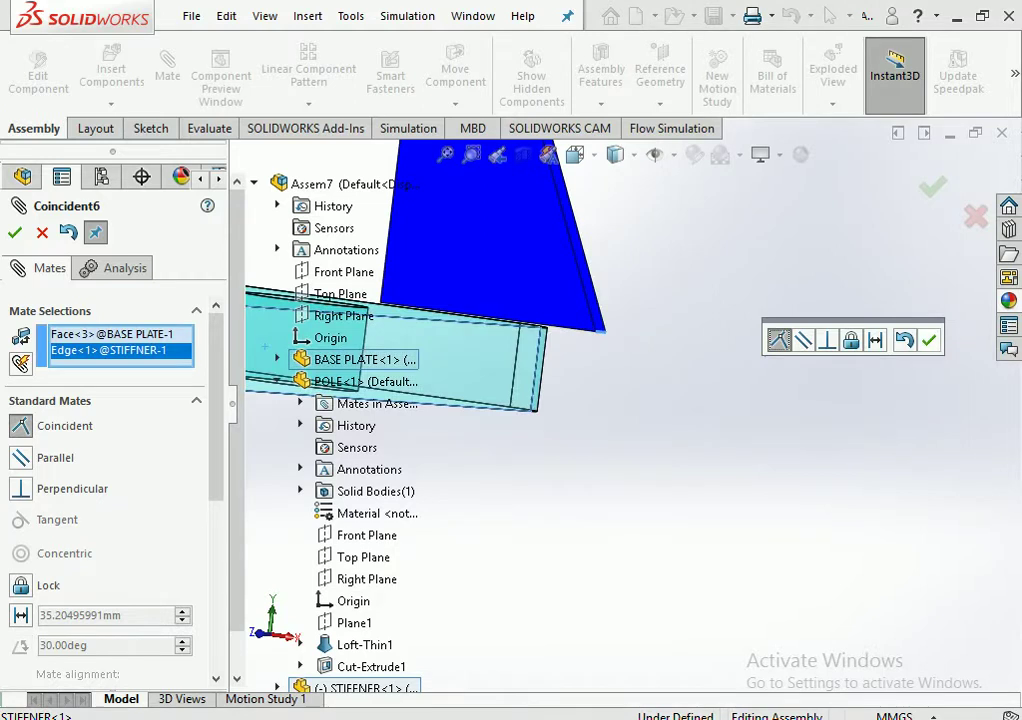
pyautogui.click(929, 340)
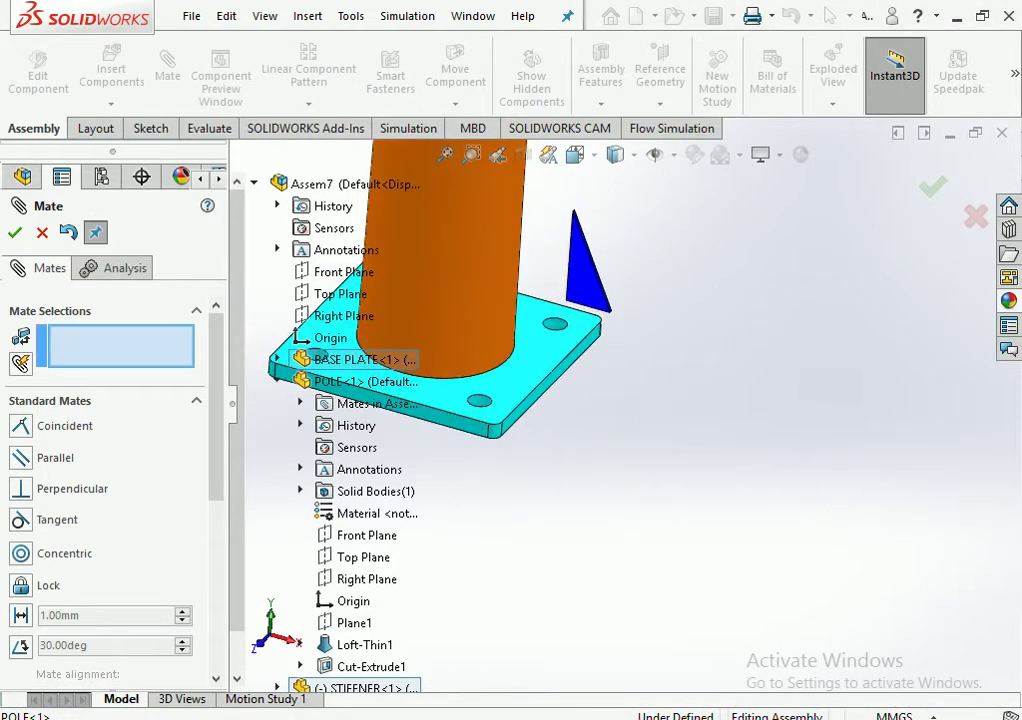
pyautogui.press('Escape')
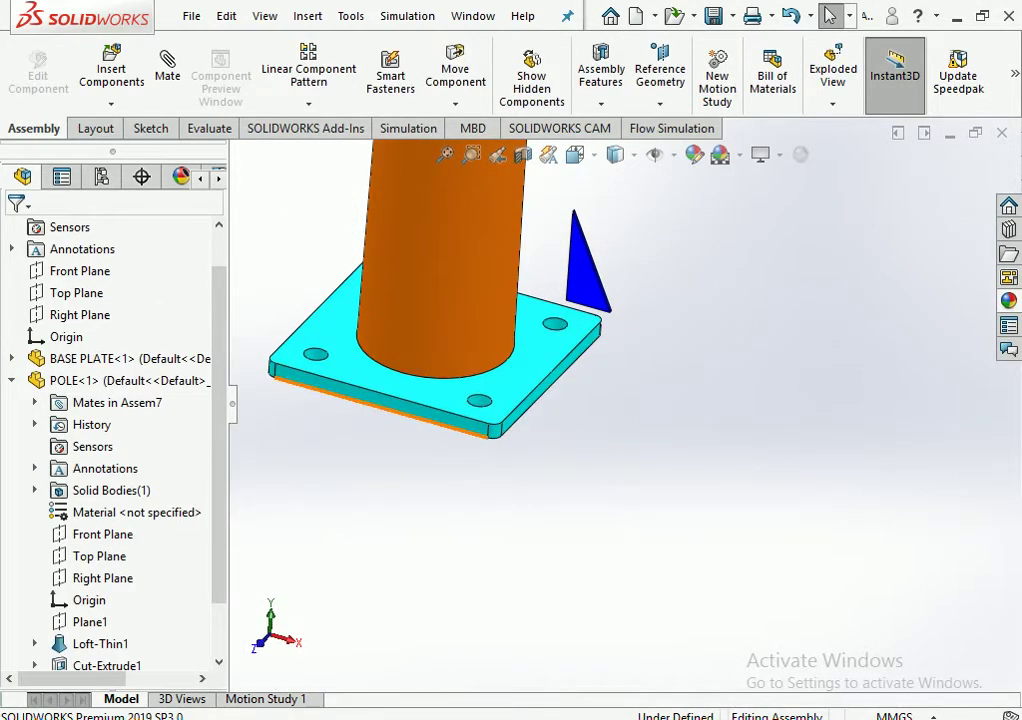
# Make the stiffener edge coincident with the pole and return to isometric view
pyautogui.click(445, 425)
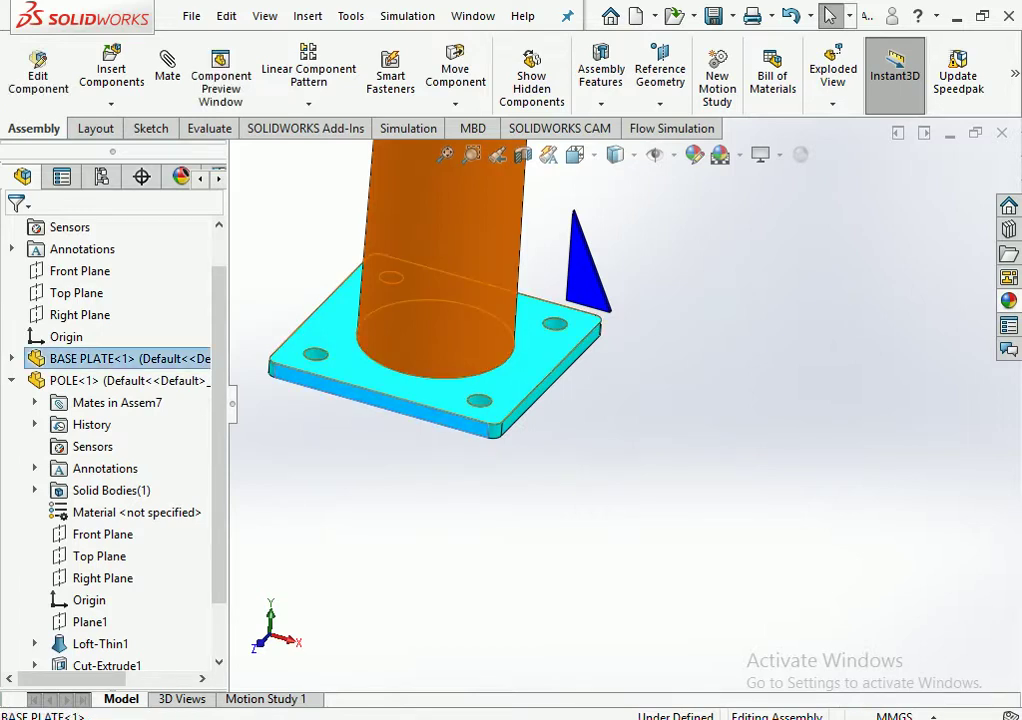
pyautogui.keyDown('ctrl'); pyautogui.click(588, 265); pyautogui.keyUp('ctrl')
pyautogui.moveTo(588, 265); pyautogui.dragTo(655, 245, button='middle')
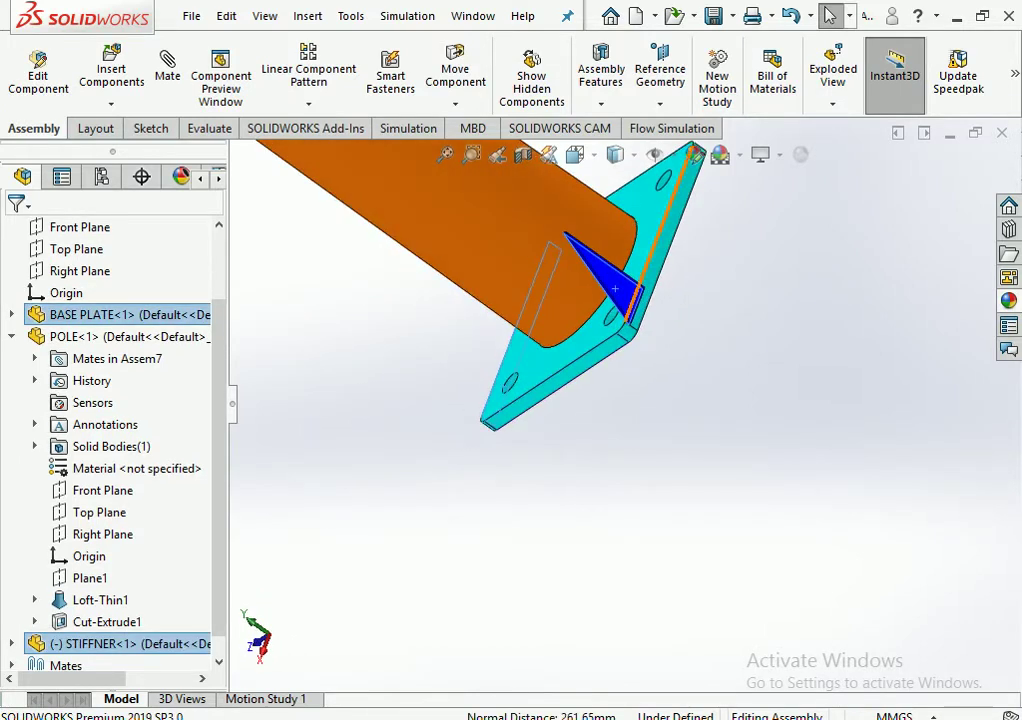
pyautogui.keyDown('ctrl'); pyautogui.click(693, 153); pyautogui.keyUp('ctrl')
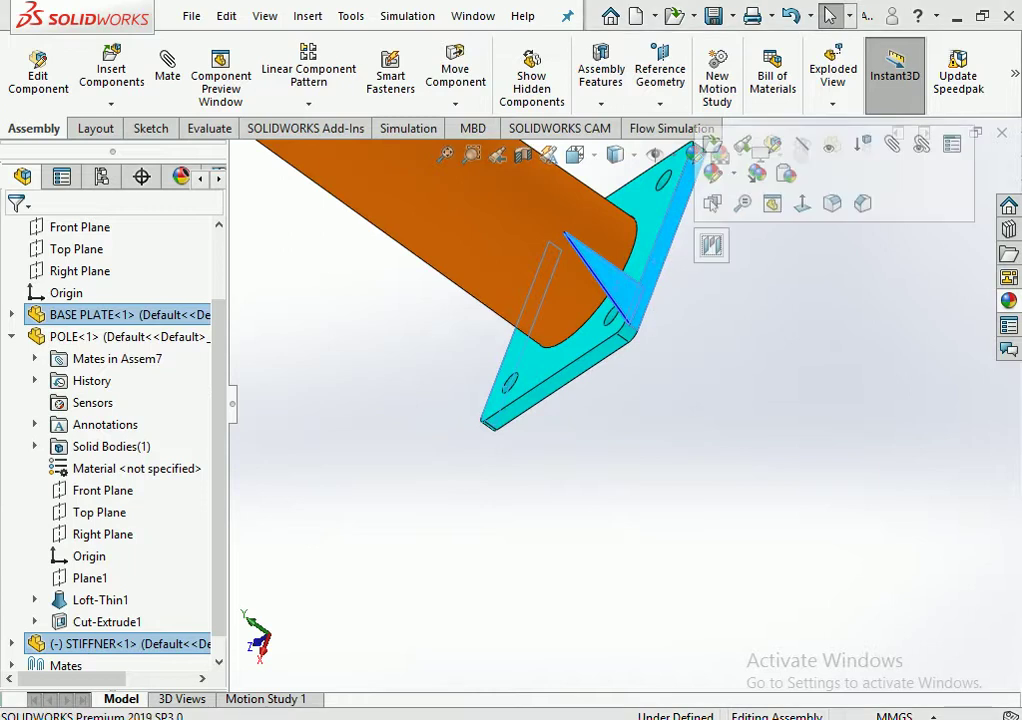
pyautogui.click(714, 171)
pyautogui.hotkey('ctrl', '7')
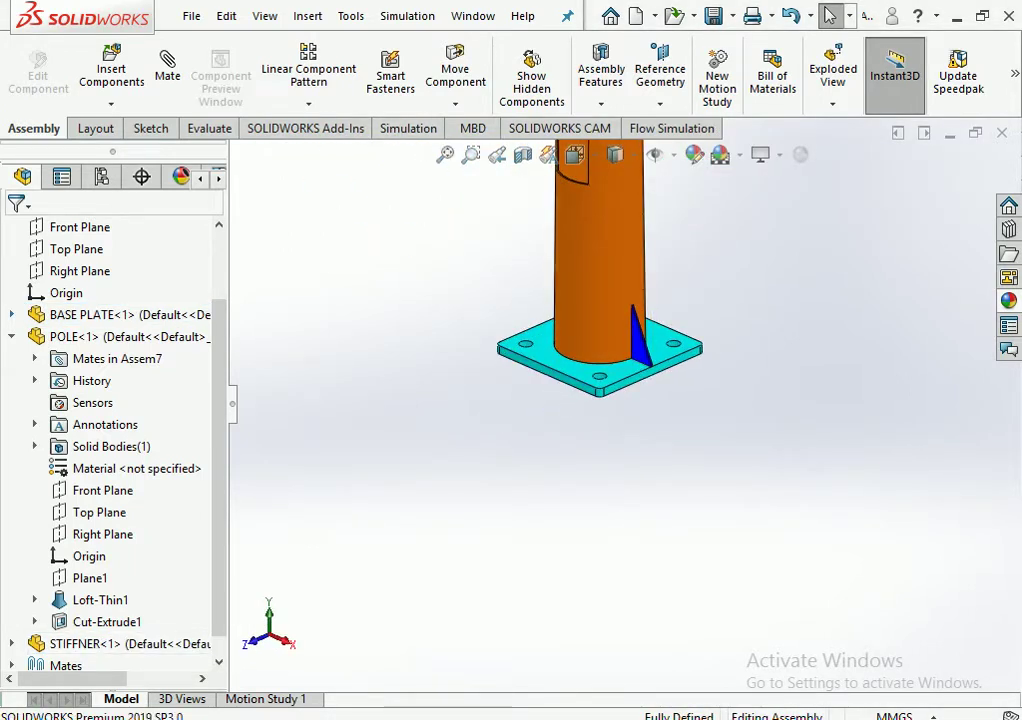
pyautogui.hotkey('shift', 'c')
pyautogui.click(660, 103)
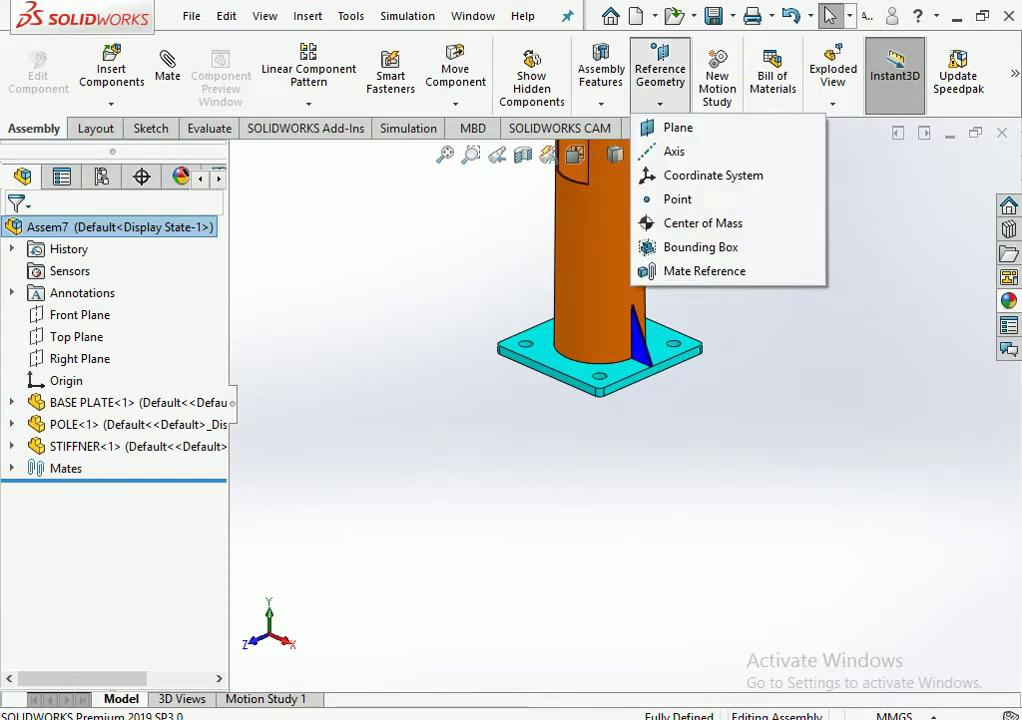
# Create a circular component pattern of STIFFNER about the pole's circular edge, 4 instances over 360°
pyautogui.click(308, 104)
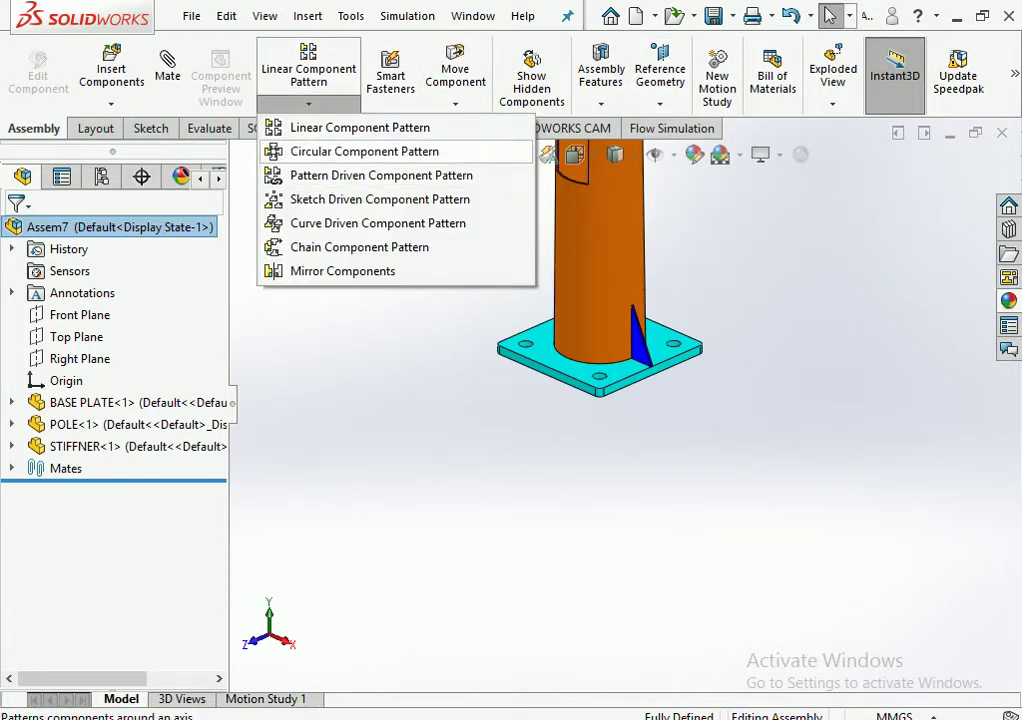
pyautogui.click(350, 151)
pyautogui.click(125, 292)
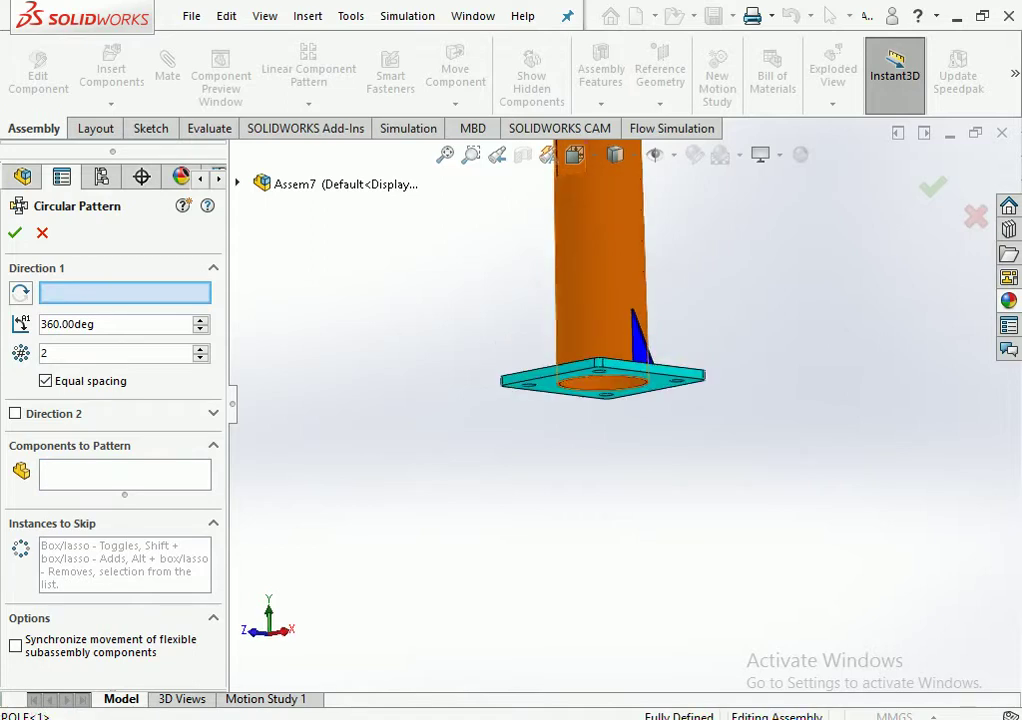
pyautogui.moveTo(600, 450); pyautogui.dragTo(600, 250, button='middle')
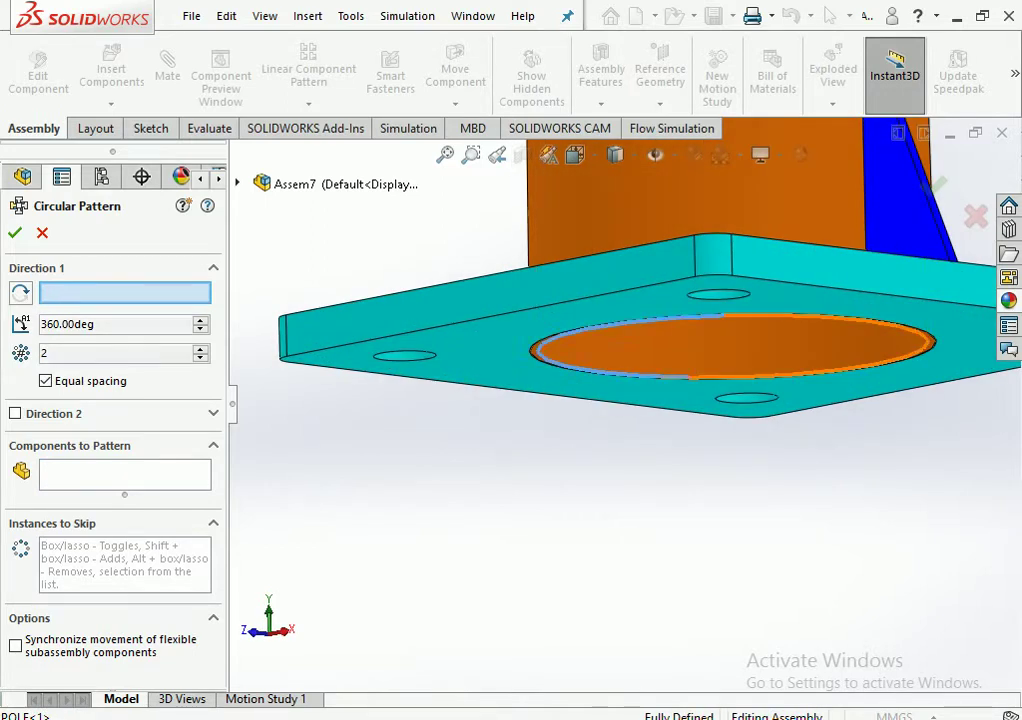
pyautogui.click(732, 330)
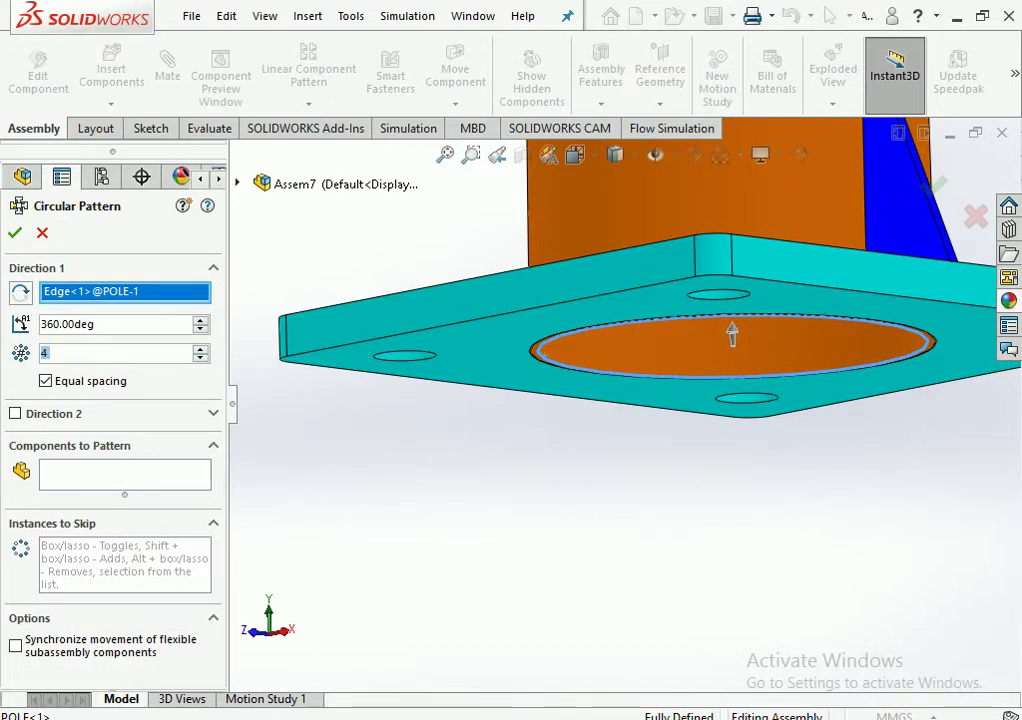
pyautogui.scroll(3, 619, 410)
pyautogui.click(815, 262)
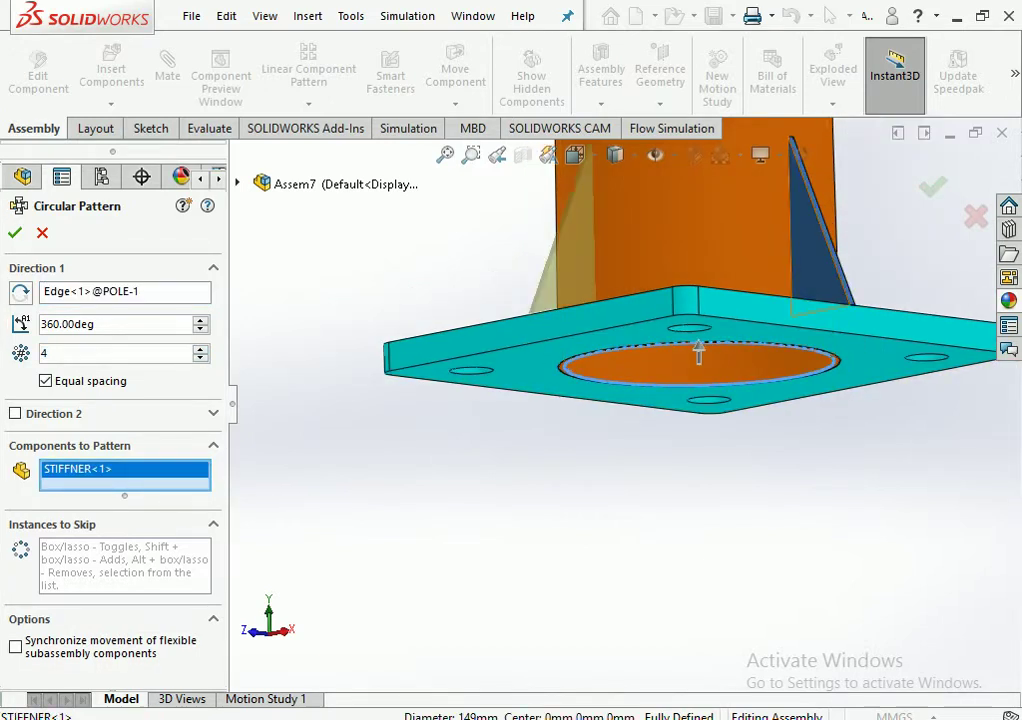
pyautogui.scroll(2, 695, 350)
pyautogui.scroll(2, 680, 345)
pyautogui.scroll(1, 665, 342)
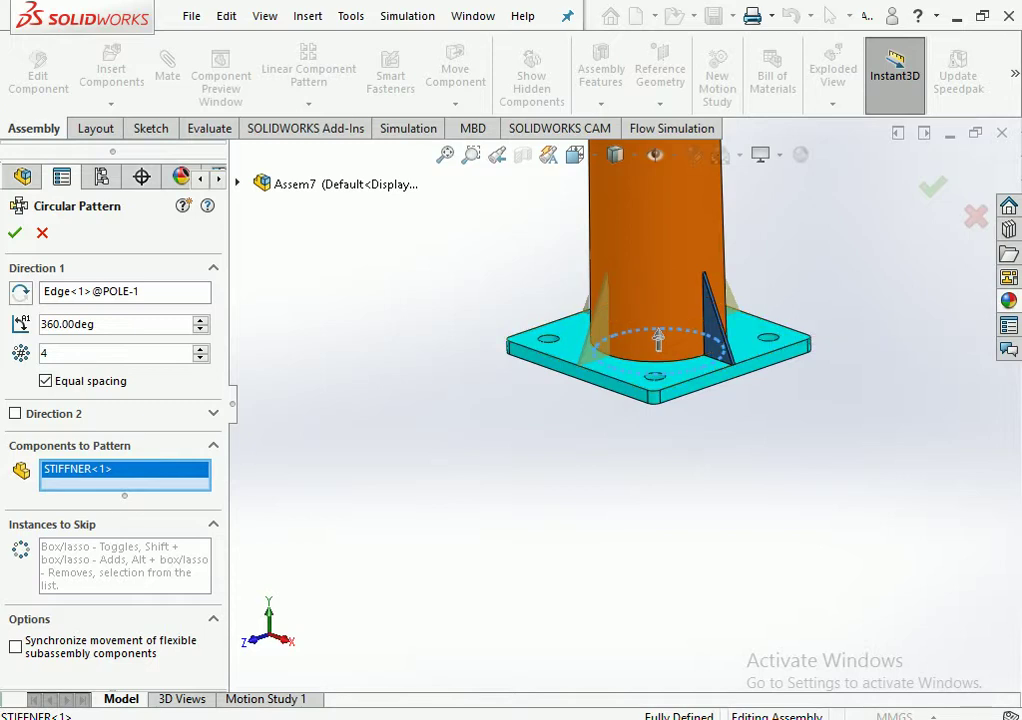
pyautogui.press('Return')
# Fit the whole assembly on screen in isometric view
pyautogui.scroll(2, 622, 408)
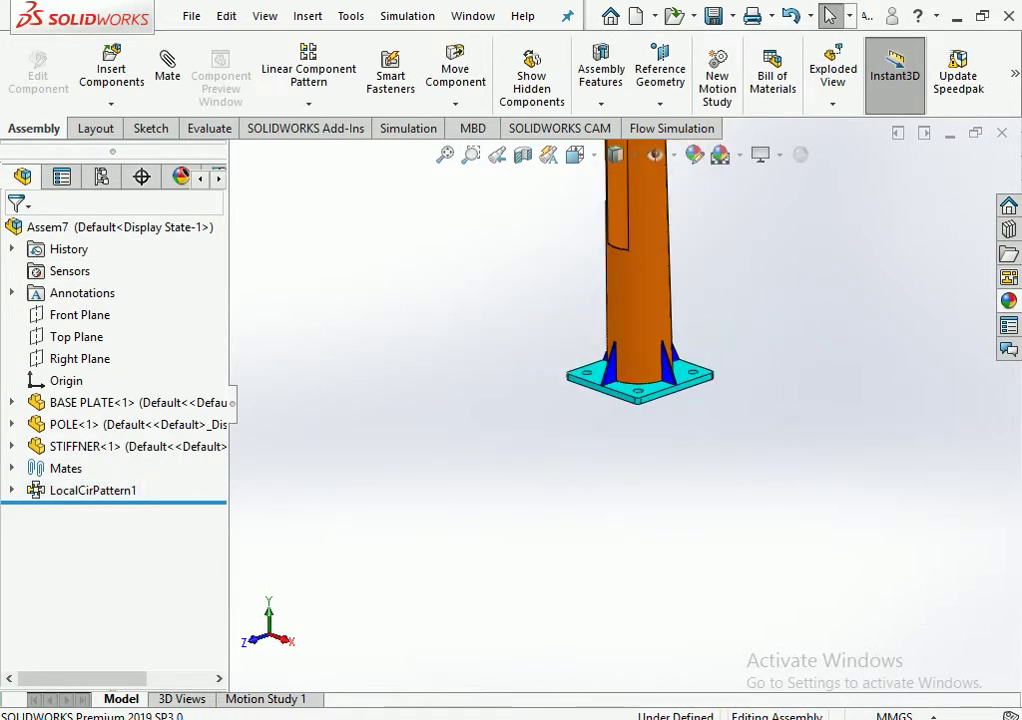
pyautogui.scroll(1, 622, 408)
pyautogui.scroll(2, 630, 390)
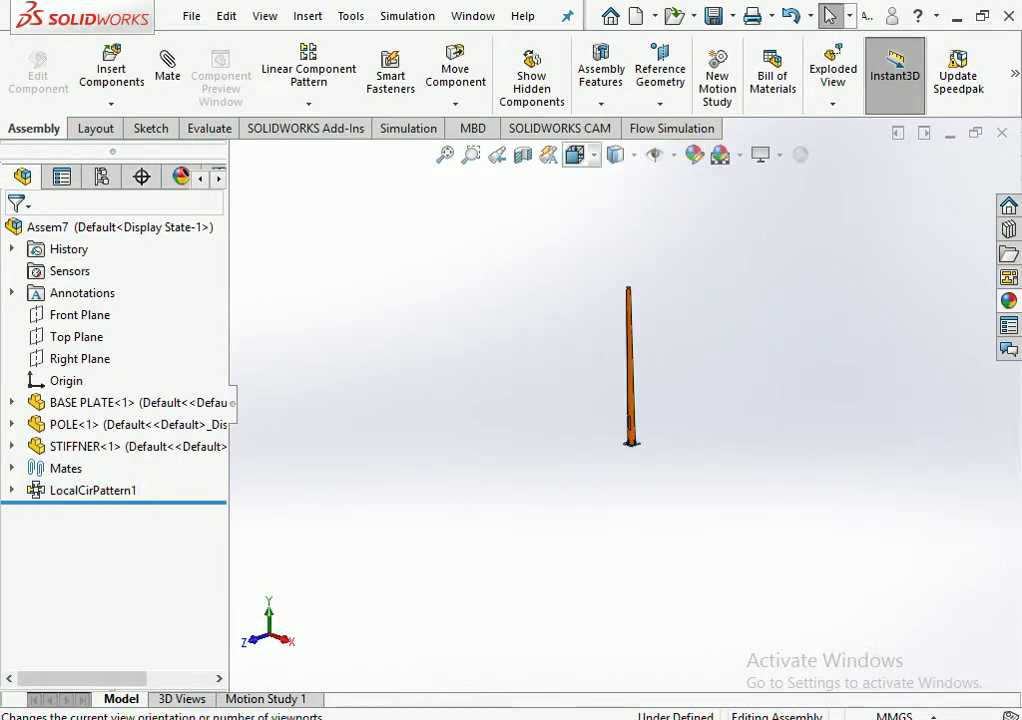
pyautogui.press('f')
pyautogui.click(576, 155)
pyautogui.click(688, 210)
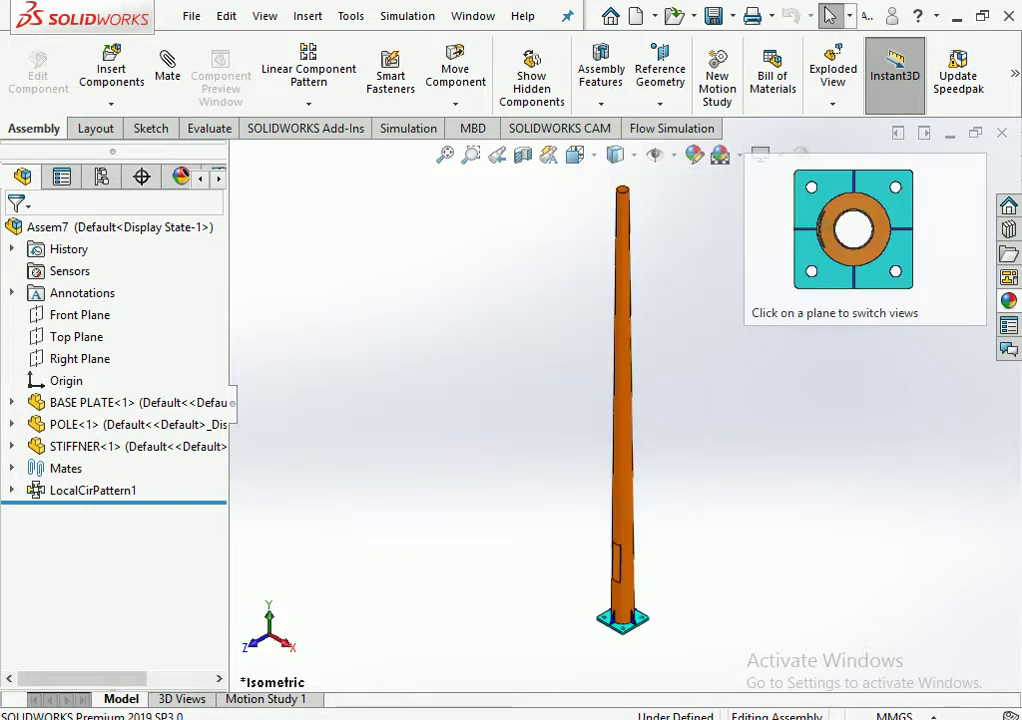
pyautogui.click(111, 68)
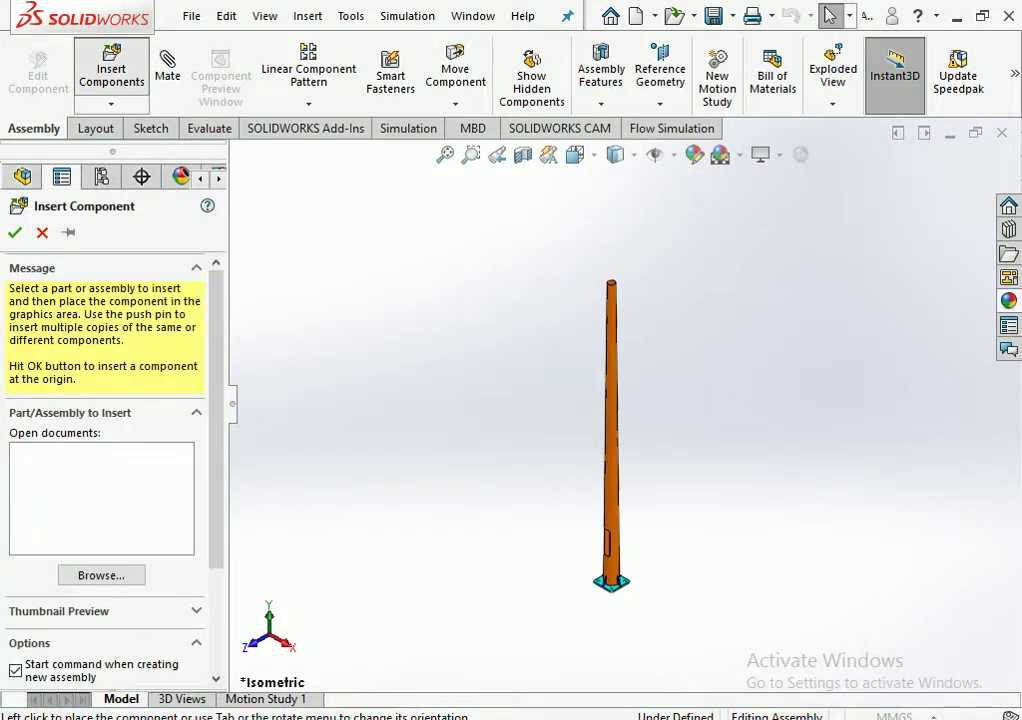
# Insert the ARM DWG. part from All Files and drop it into the assembly
pyautogui.click(724, 537)
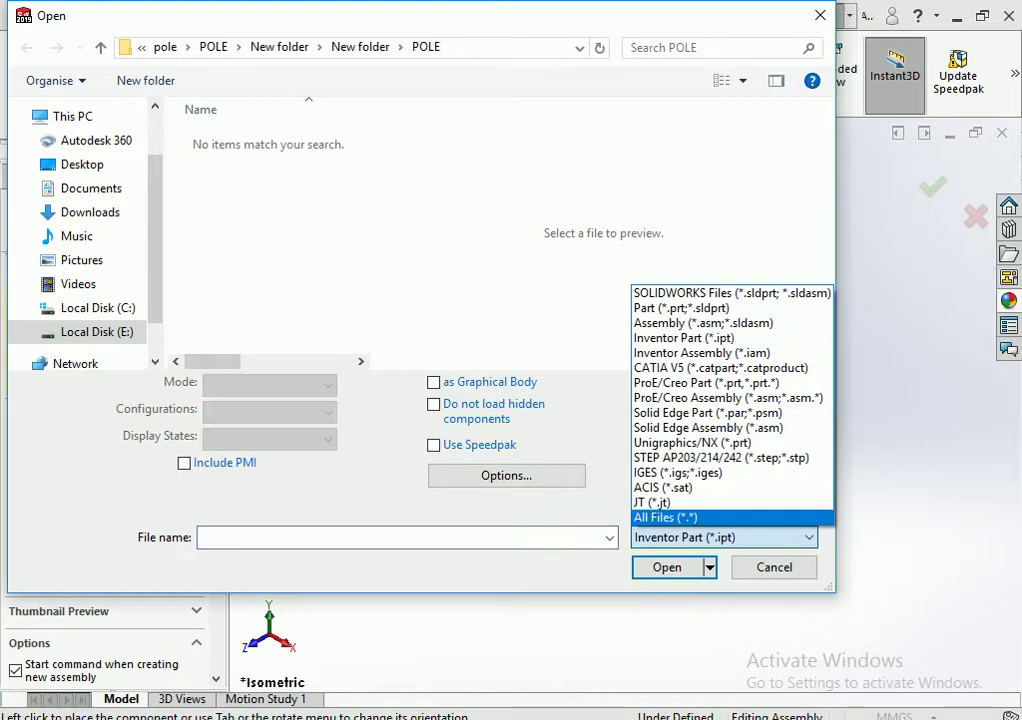
pyautogui.click(684, 519)
pyautogui.click(234, 138)
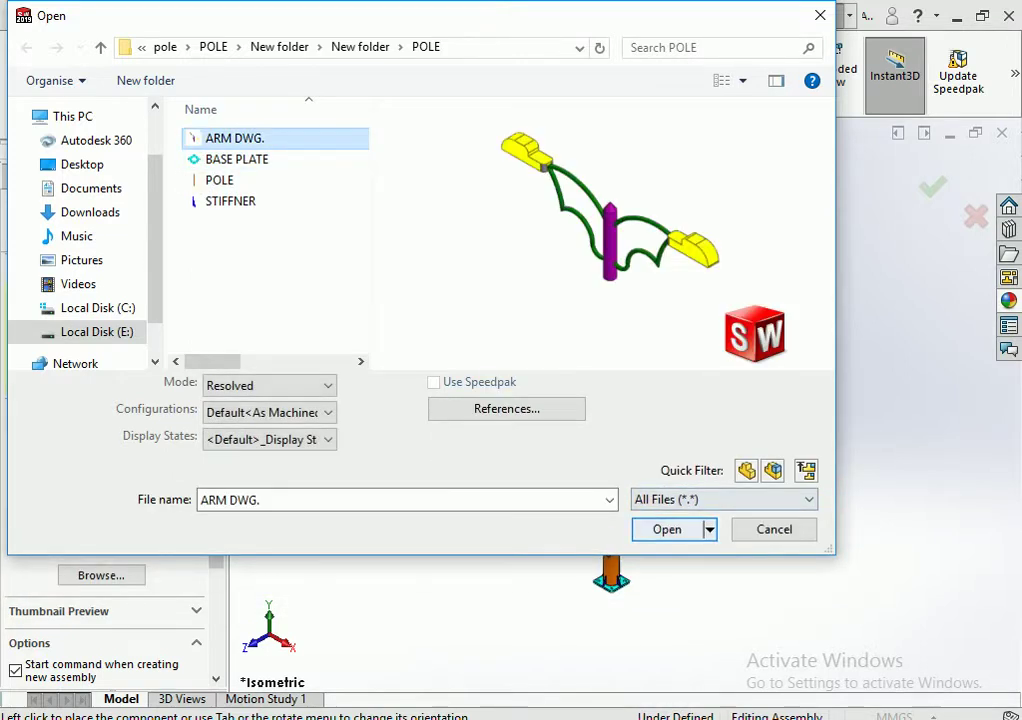
pyautogui.click(667, 545)
pyautogui.scroll(-5, 615, 332)
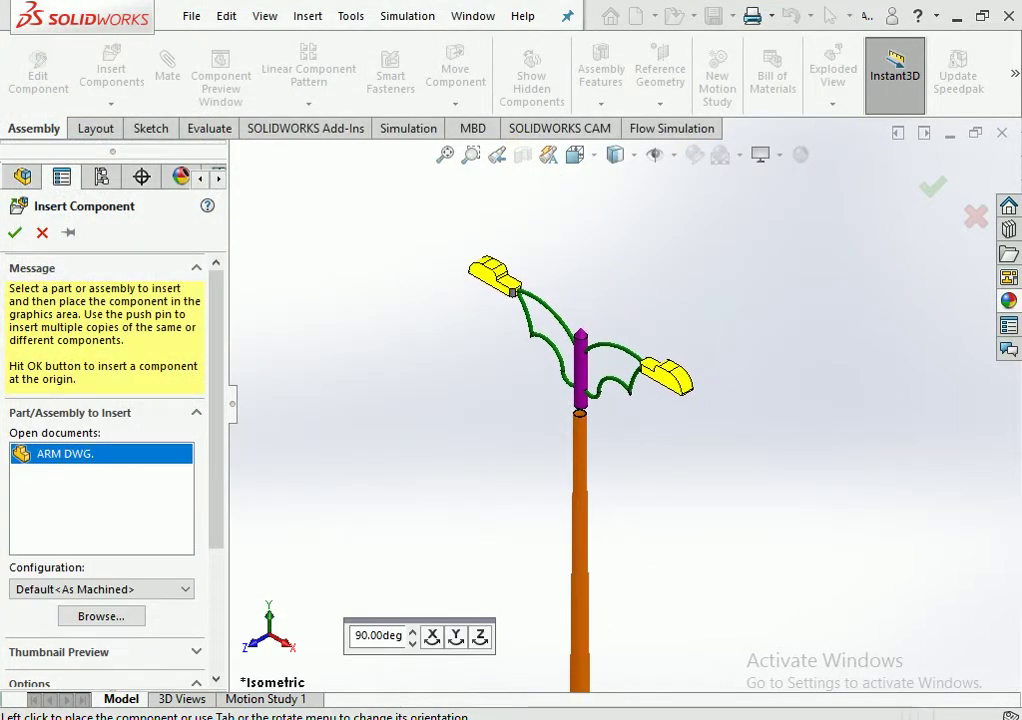
pyautogui.click(615, 332)
pyautogui.scroll(-7, 615, 332)
# Mate the arm's central tube face concentric with the pole face
pyautogui.click(579, 372)
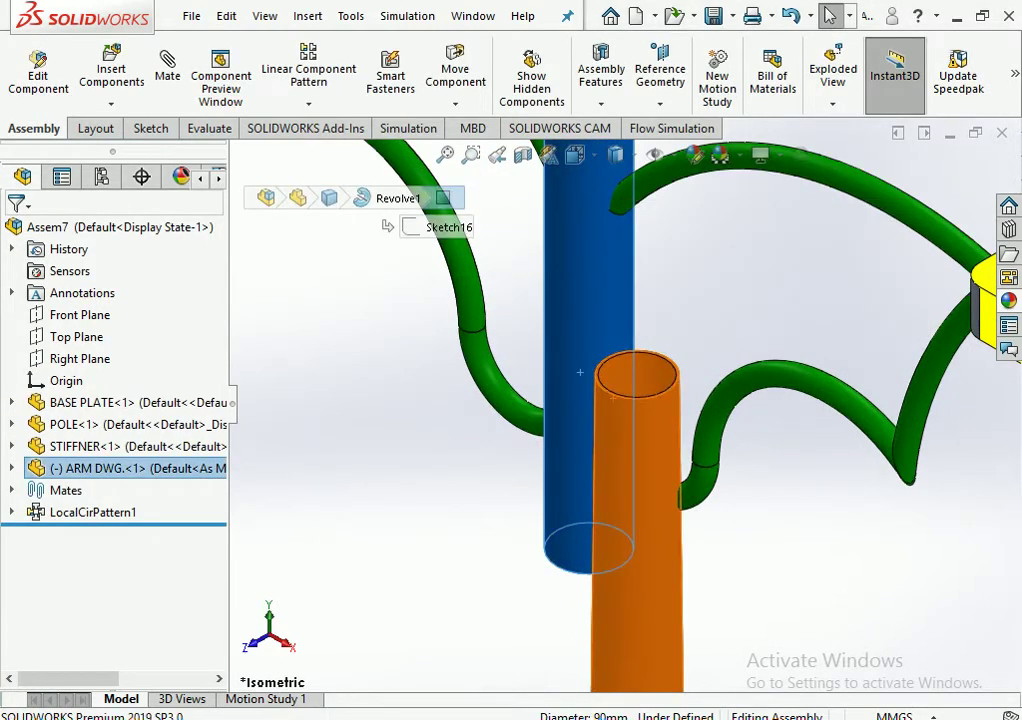
pyautogui.click(167, 75)
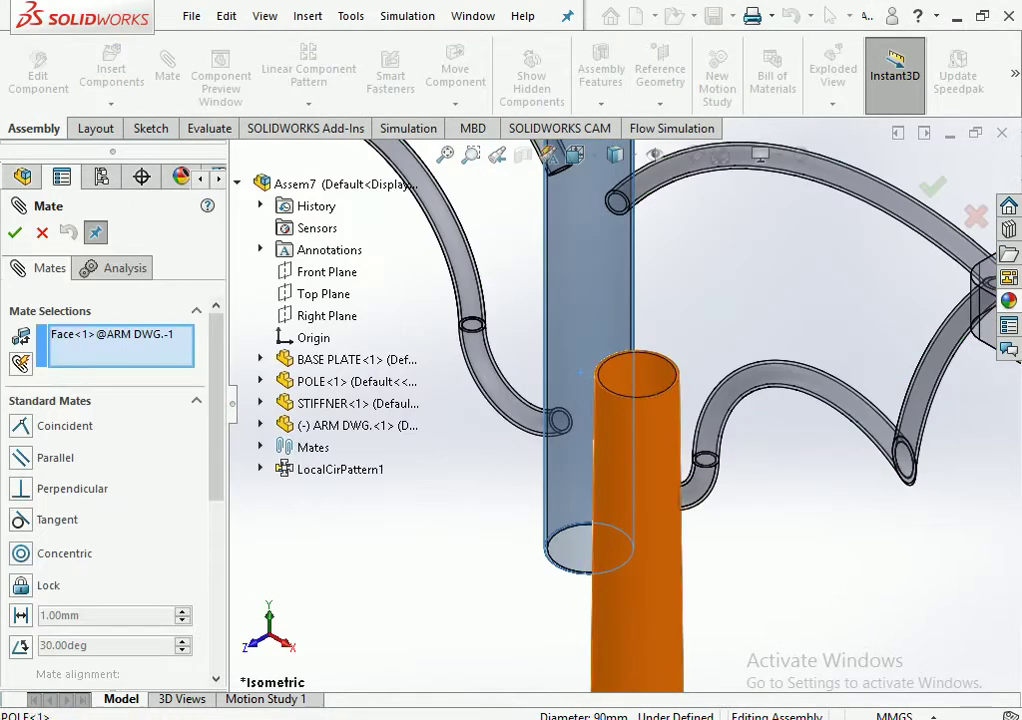
pyautogui.click(650, 500)
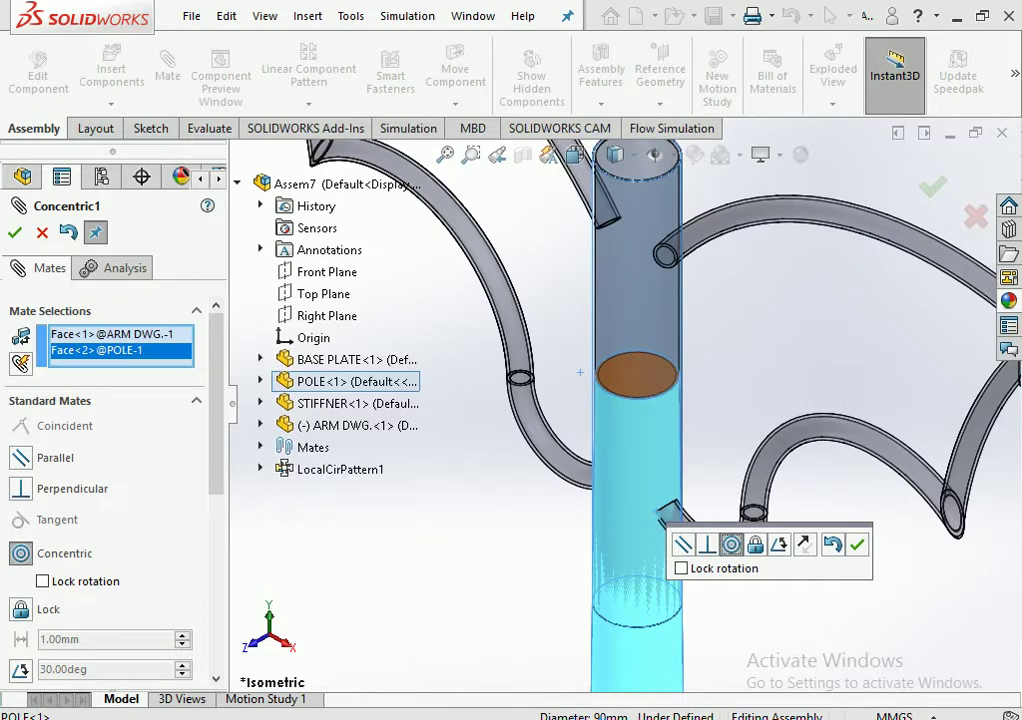
pyautogui.press('Return')
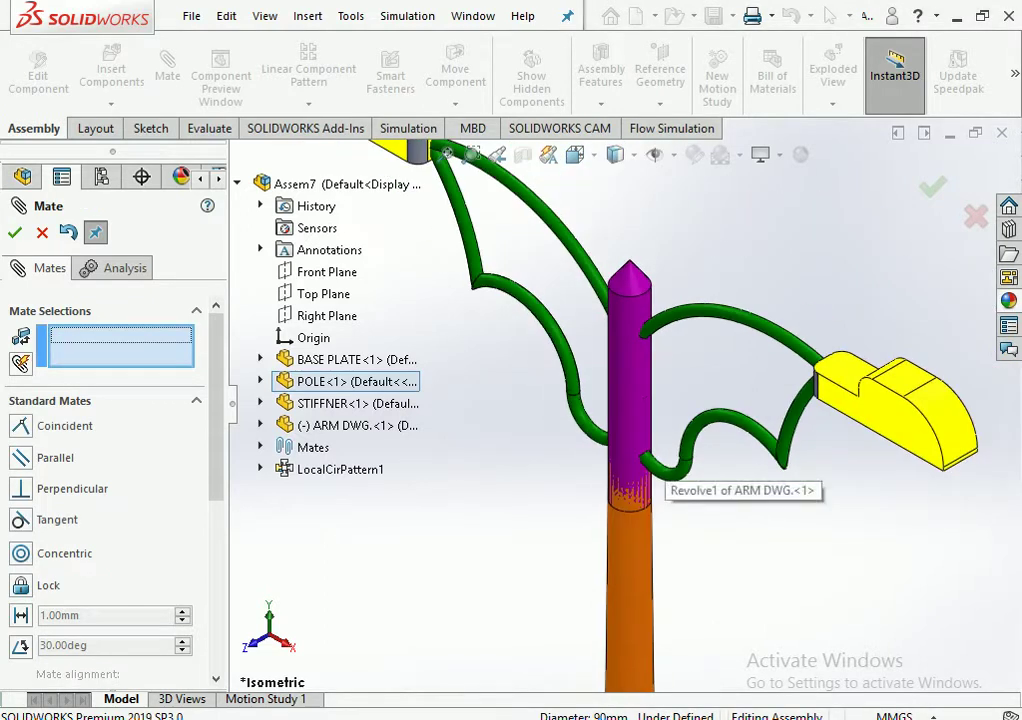
pyautogui.press('Escape')
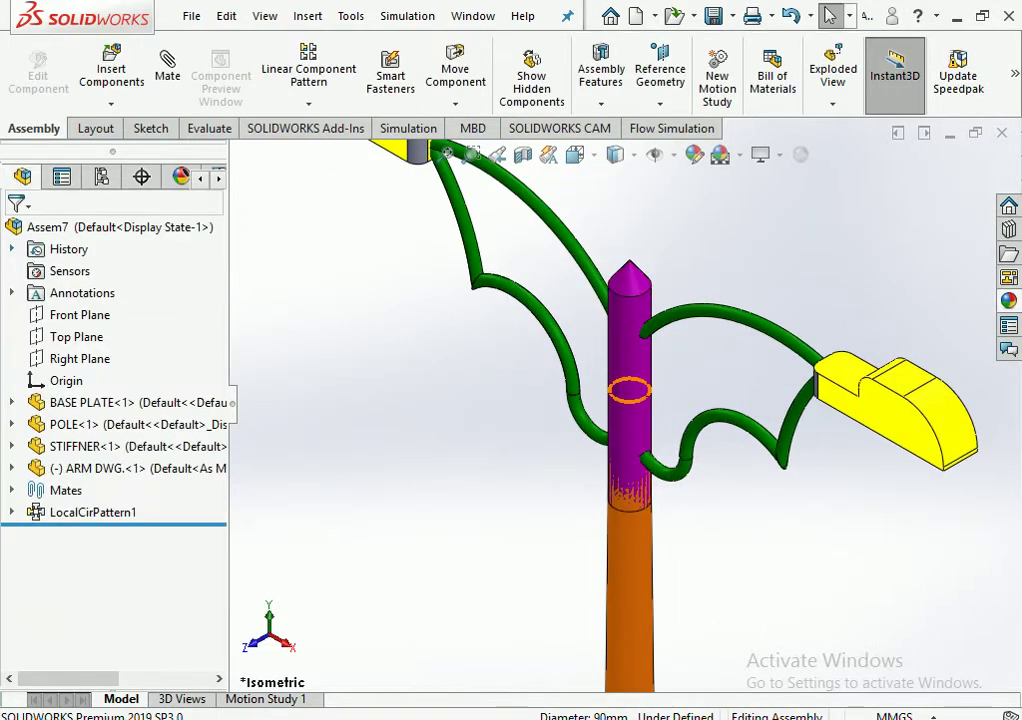
# Spin the arm and mate its Front Plane coincident with the assembly Front Plane
pyautogui.click(622, 331)
pyautogui.moveTo(622, 331); pyautogui.dragTo(623, 331)
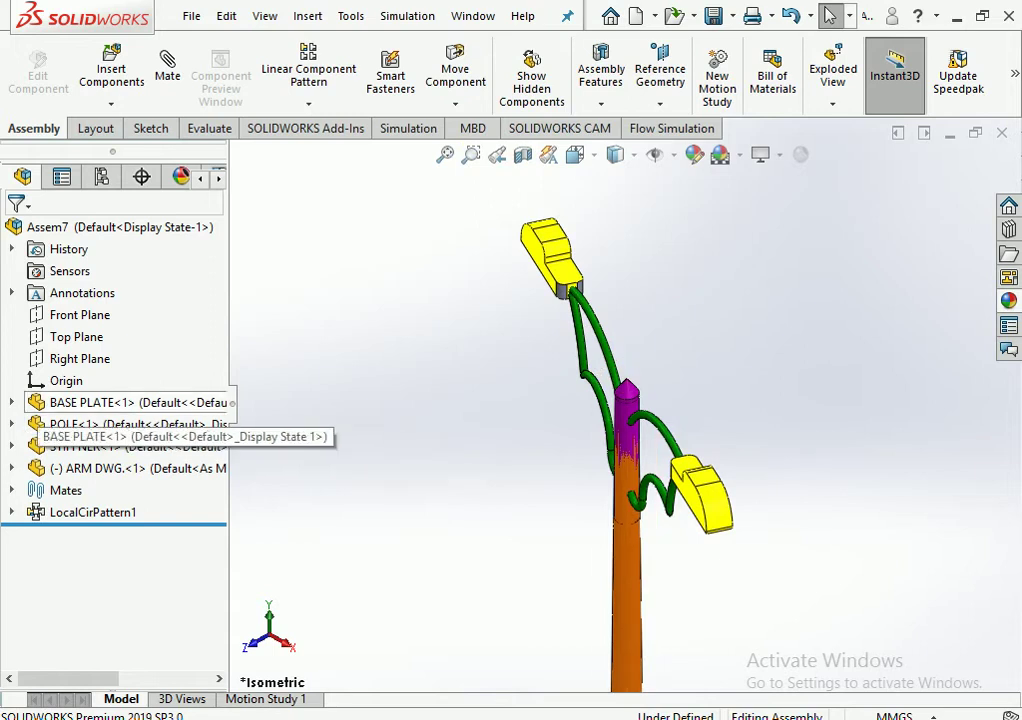
pyautogui.click(11, 468)
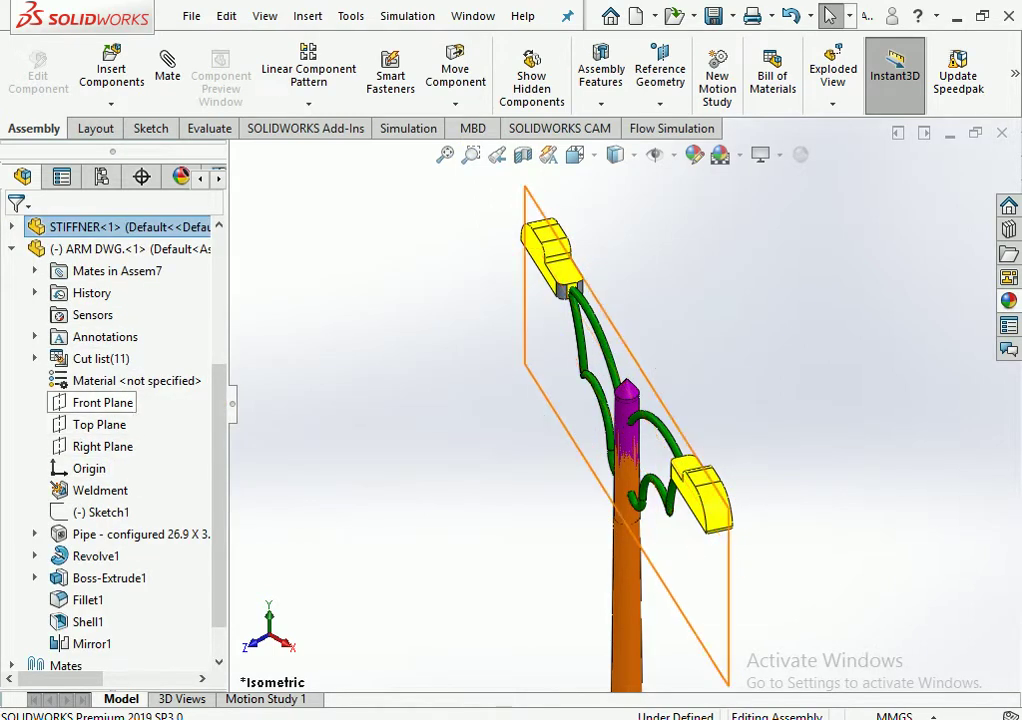
pyautogui.click(102, 402)
pyautogui.click(167, 75)
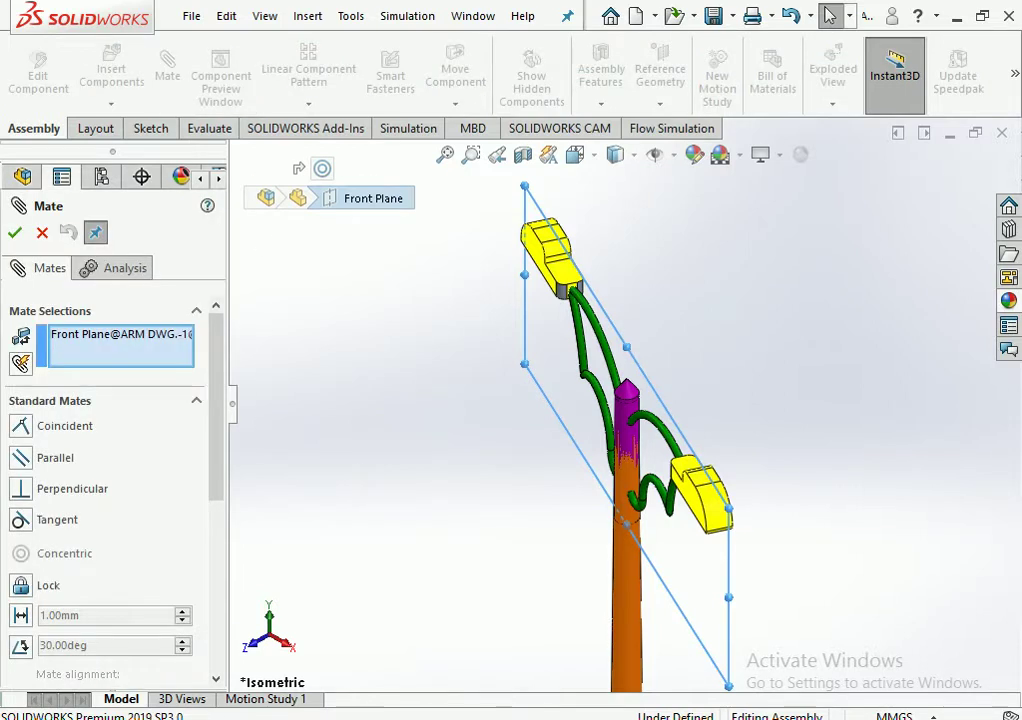
pyautogui.click(327, 272)
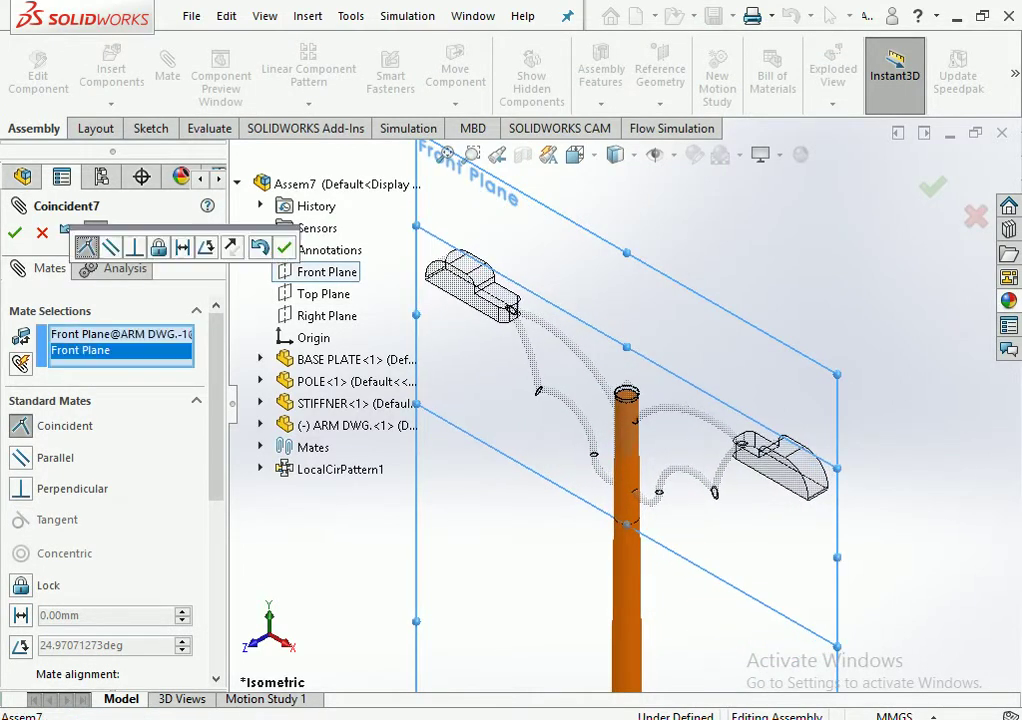
pyautogui.press('Return')
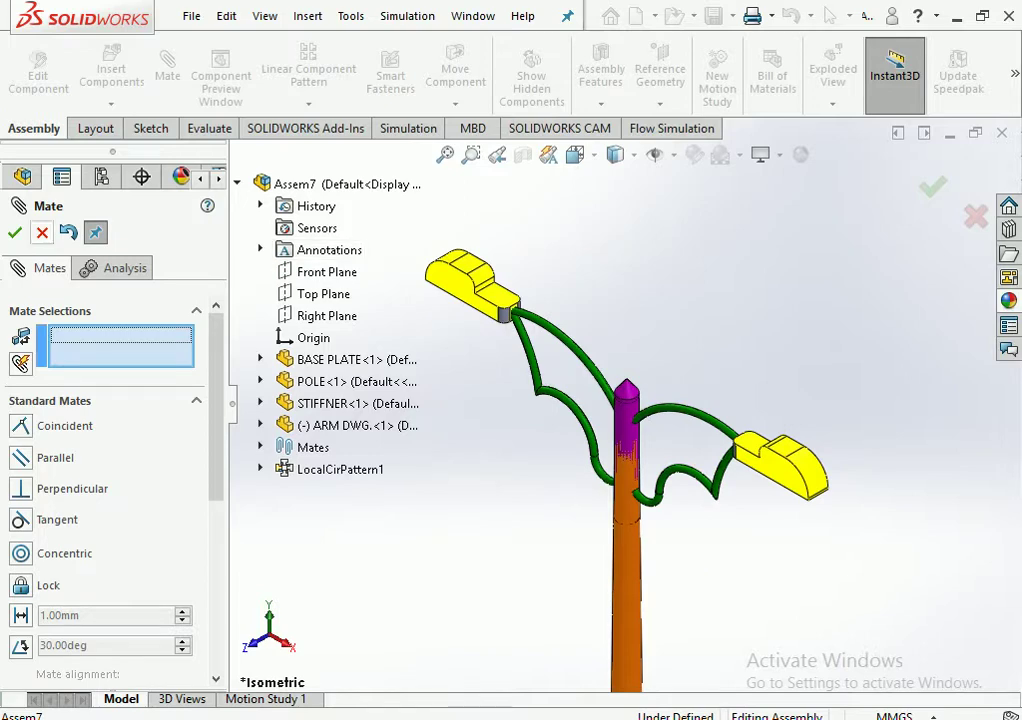
# Fit the whole lamp post in view and save the assembly as BUTTER FLY POLE DESIGN
pyautogui.press('Escape')
pyautogui.scroll(3, 623, 407)
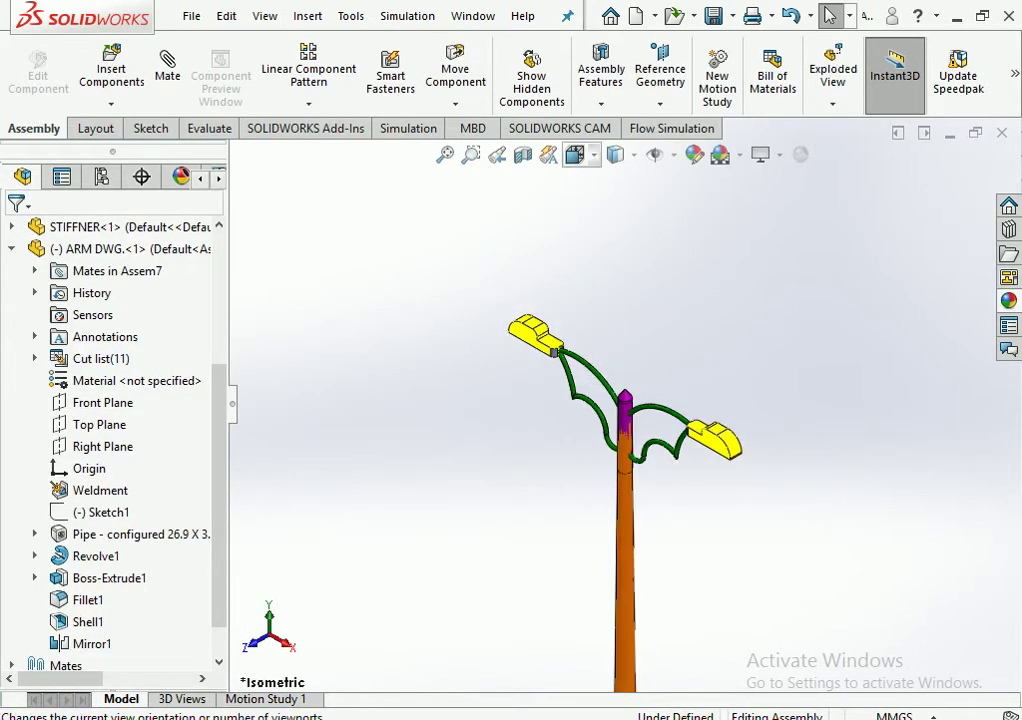
pyautogui.click(615, 154)
pyautogui.click(684, 206)
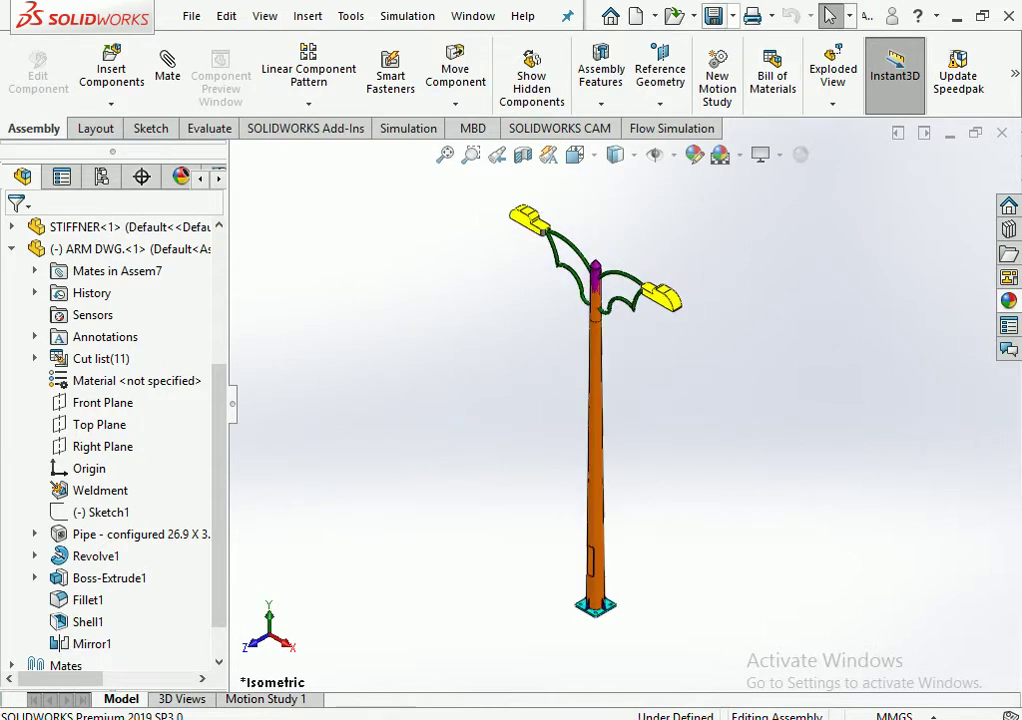
pyautogui.hotkey('ctrl', 's')
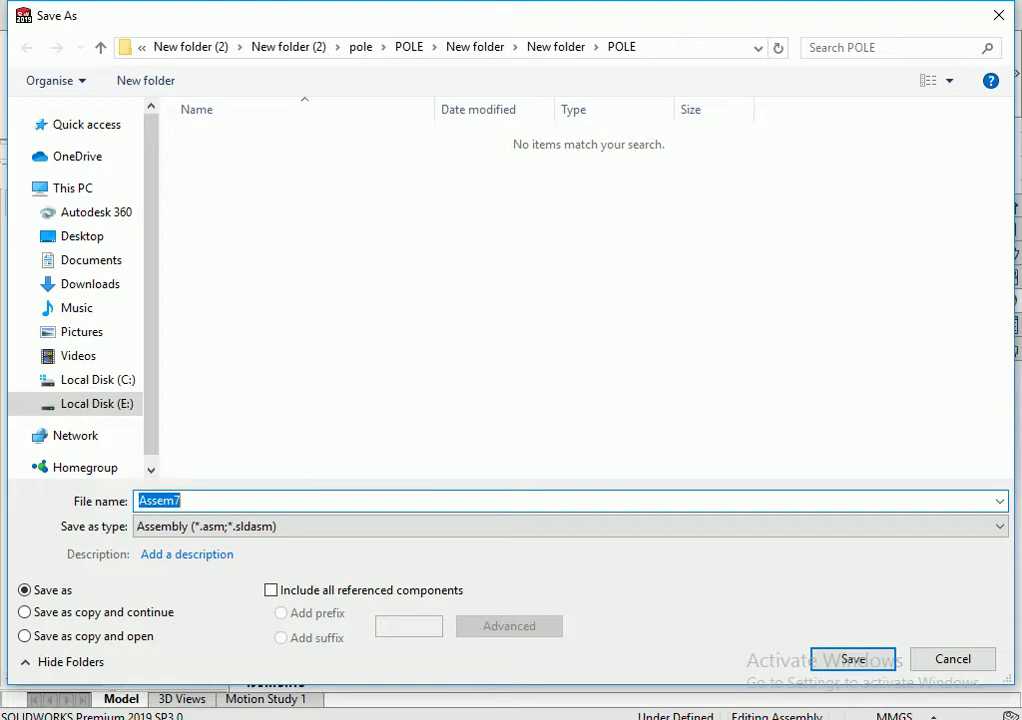
pyautogui.write('B')
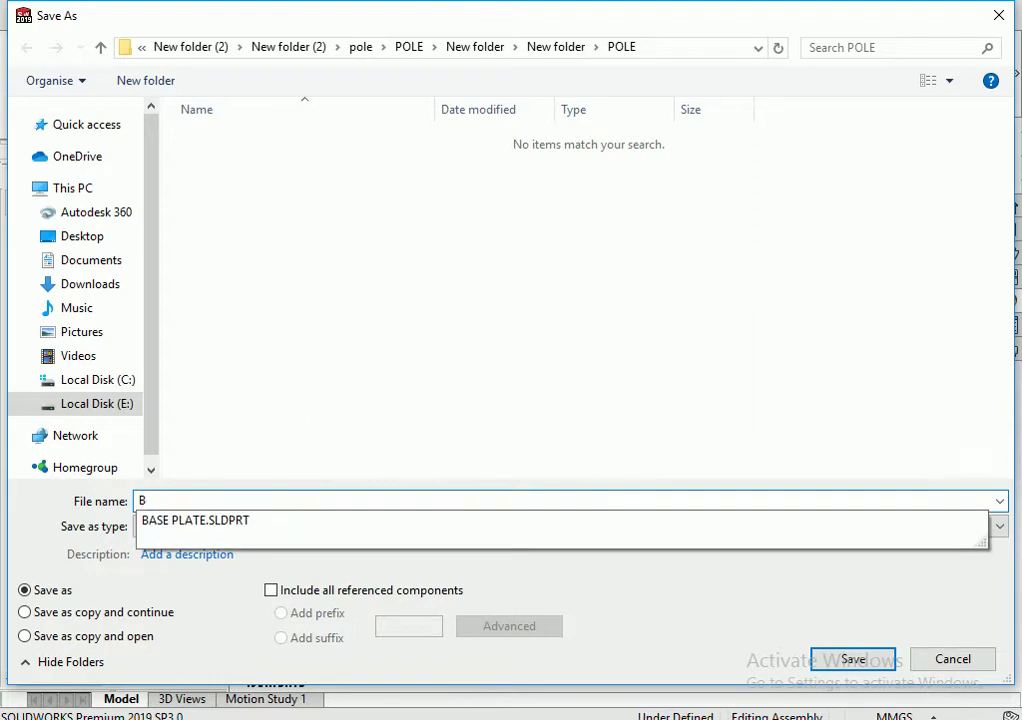
pyautogui.write('UTTER FLY POLE DESIGN')
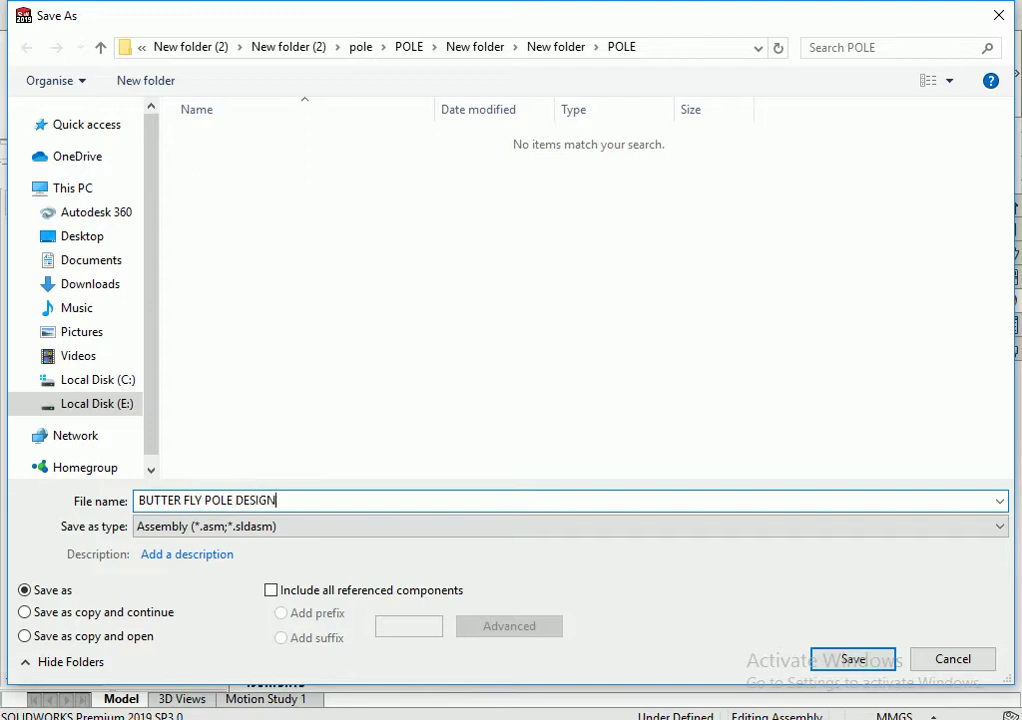
pyautogui.press('Return')
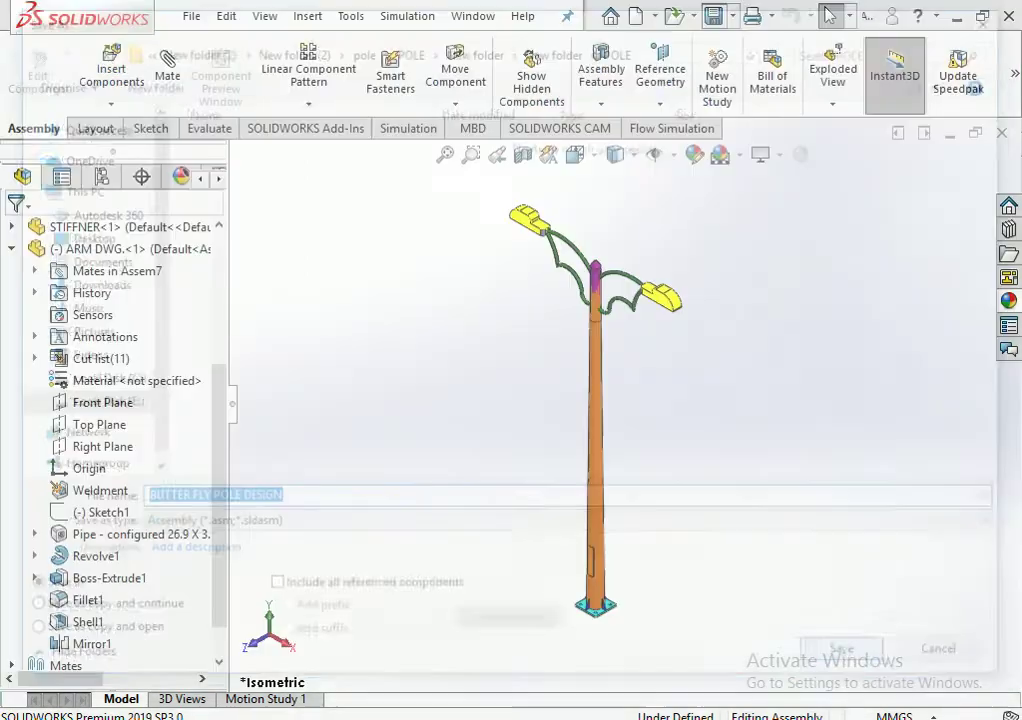
pyautogui.scroll(-5, 581, 262)
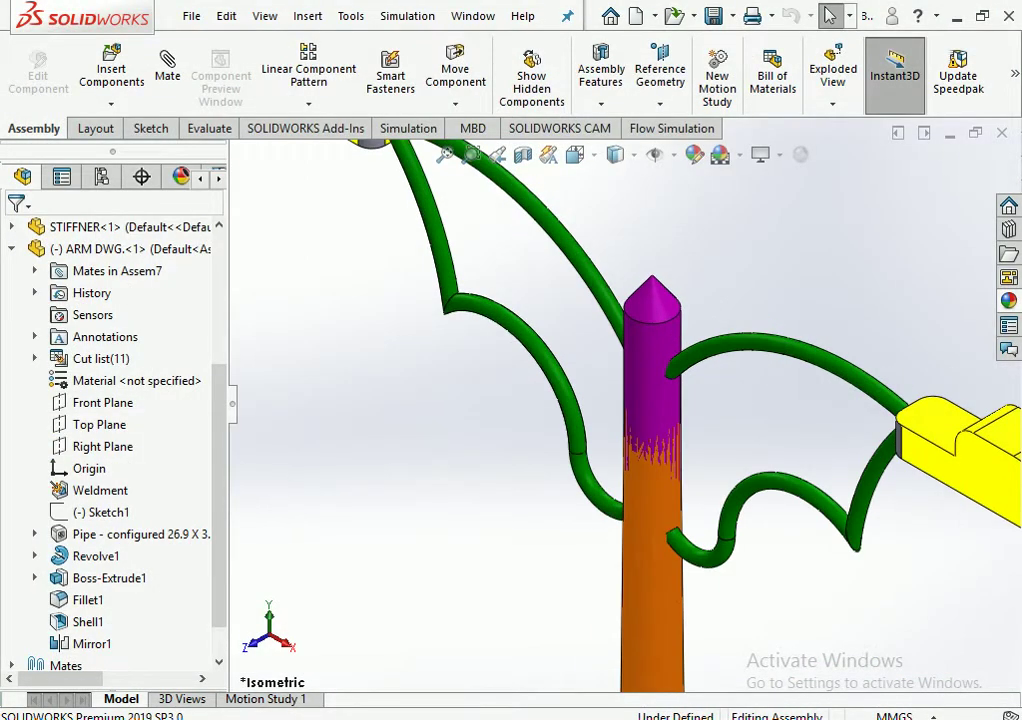
# Edit the ARM DWG. arm sketch in context and view it from the front
pyautogui.click(657, 360)
pyautogui.click(746, 272)
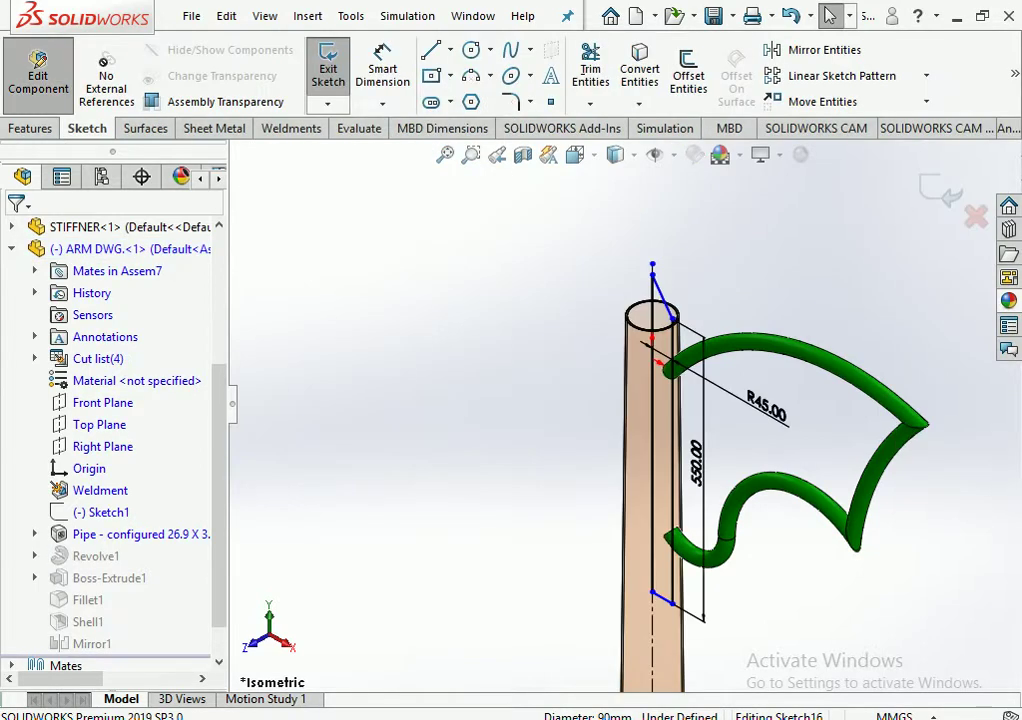
pyautogui.press('f')
pyautogui.click(576, 155)
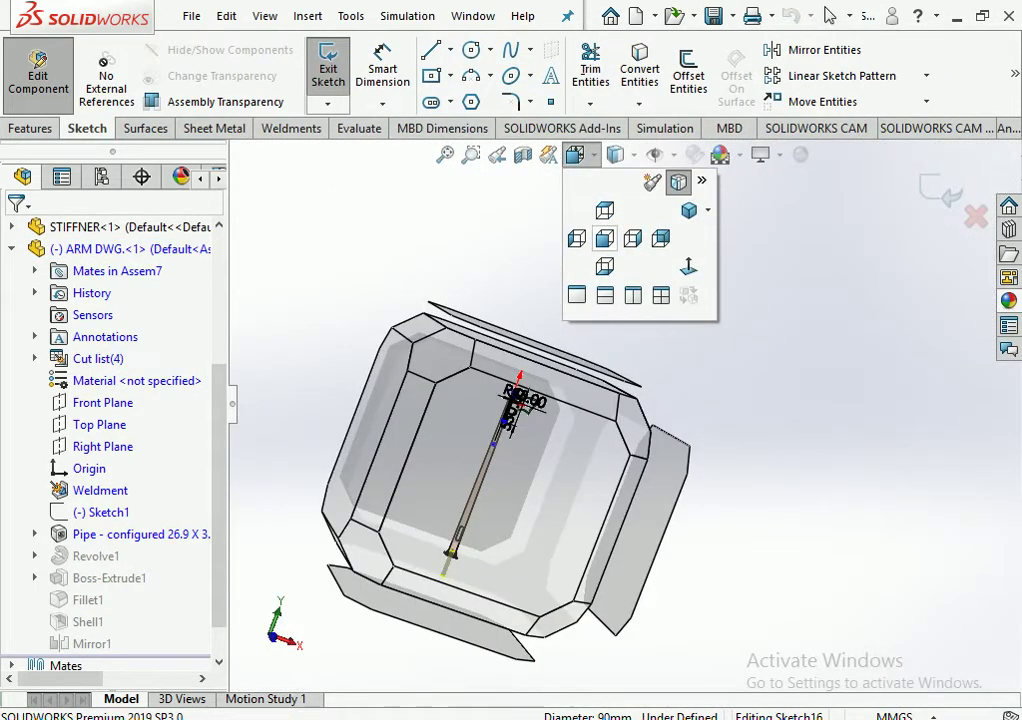
pyautogui.click(605, 238)
pyautogui.scroll(-1, 645, 180)
pyautogui.scroll(-1, 645, 180)
pyautogui.scroll(-2, 645, 180)
pyautogui.scroll(-1, 645, 180)
# Change the R45 arc radius to 51, then exit the sketch and component edit
pyautogui.click(715, 287)
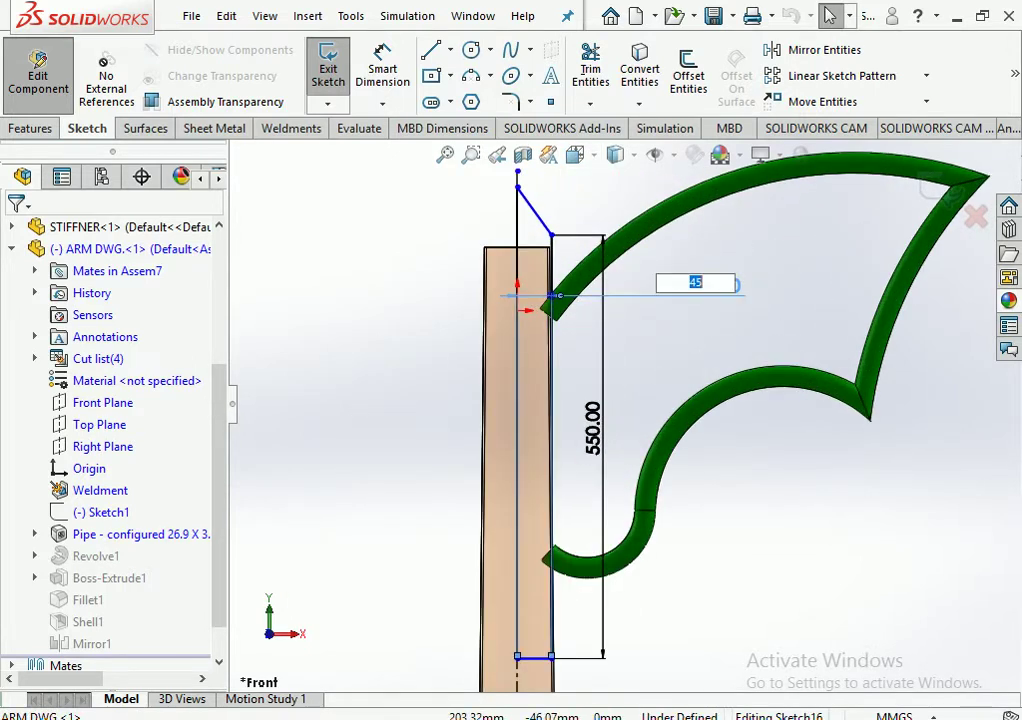
pyautogui.press('Return')
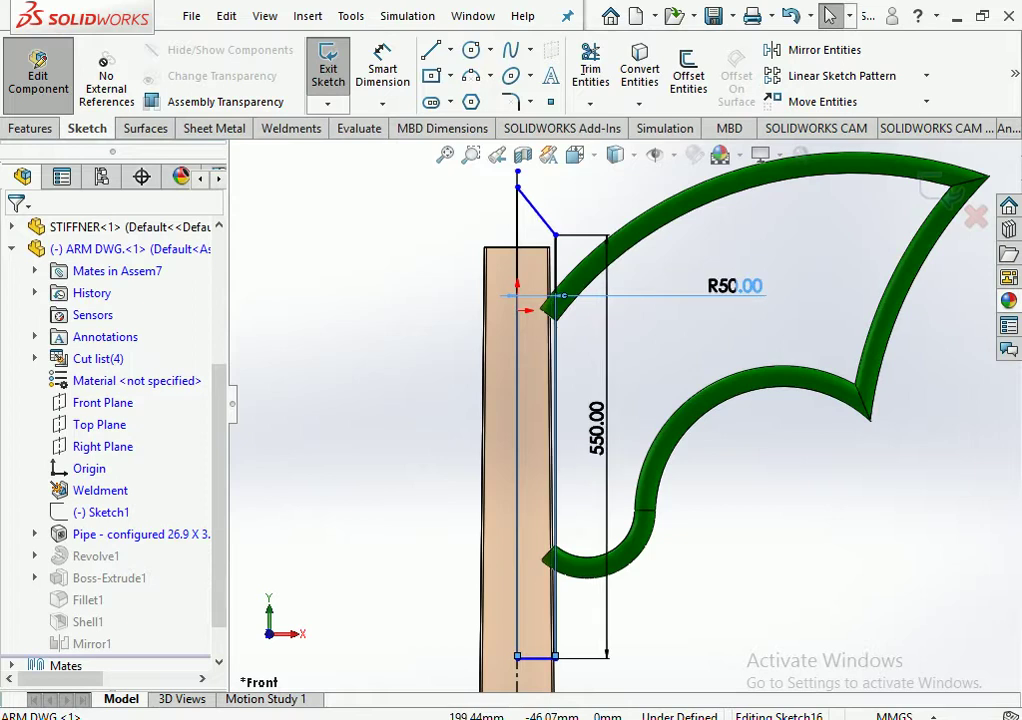
pyautogui.doubleClick(735, 286)
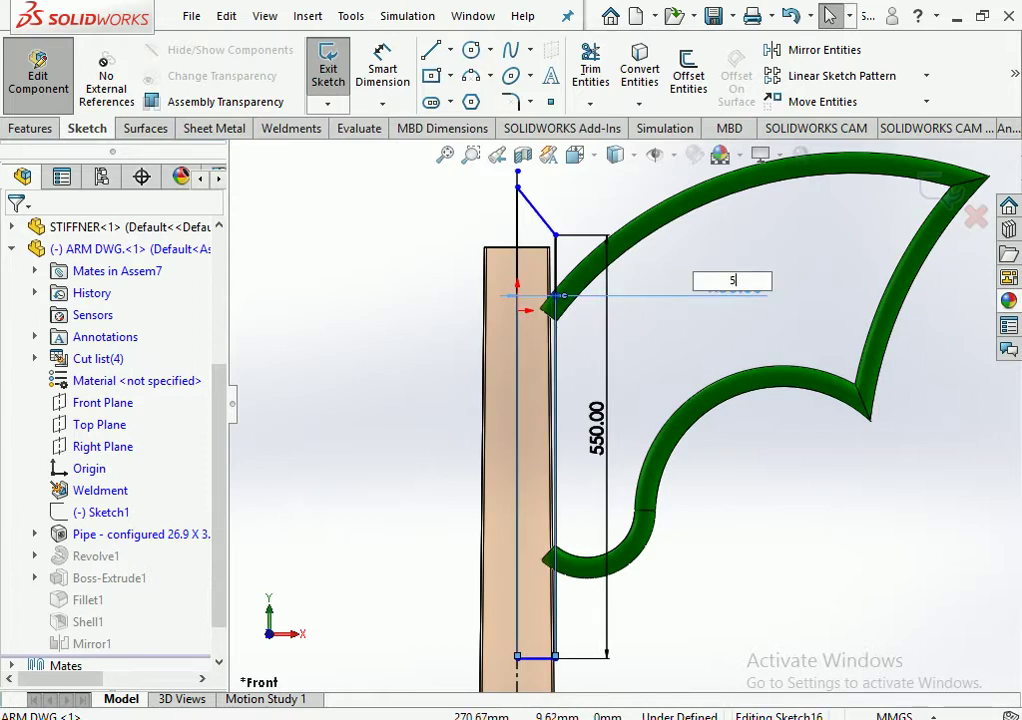
pyautogui.write('2')
pyautogui.press('Return')
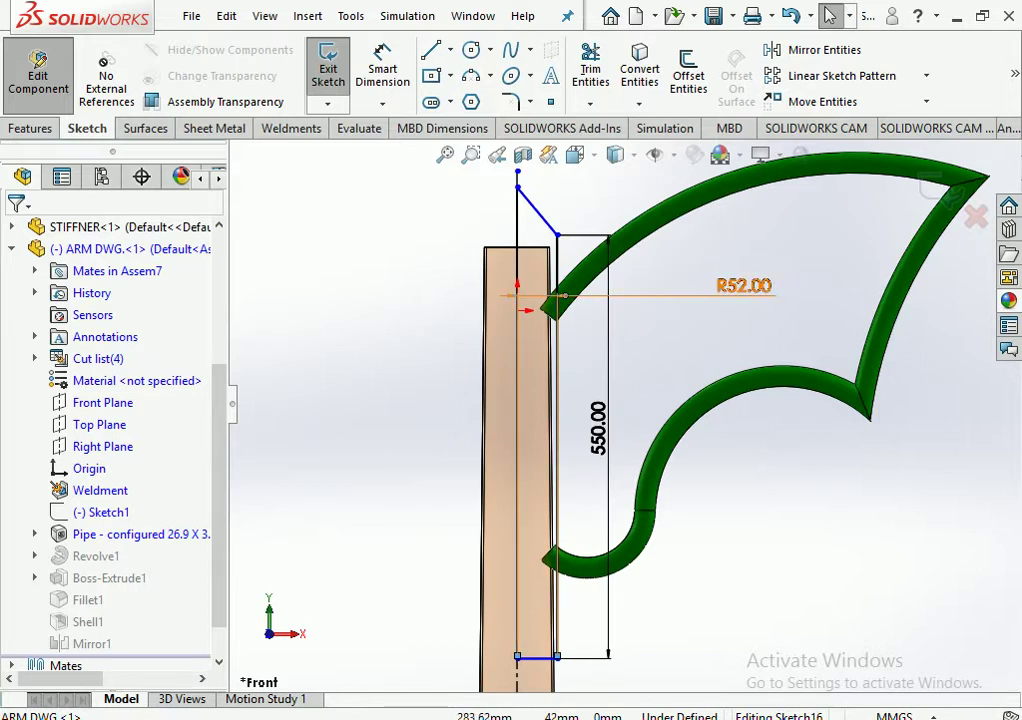
pyautogui.doubleClick(743, 286)
pyautogui.write('1')
pyautogui.press('Return')
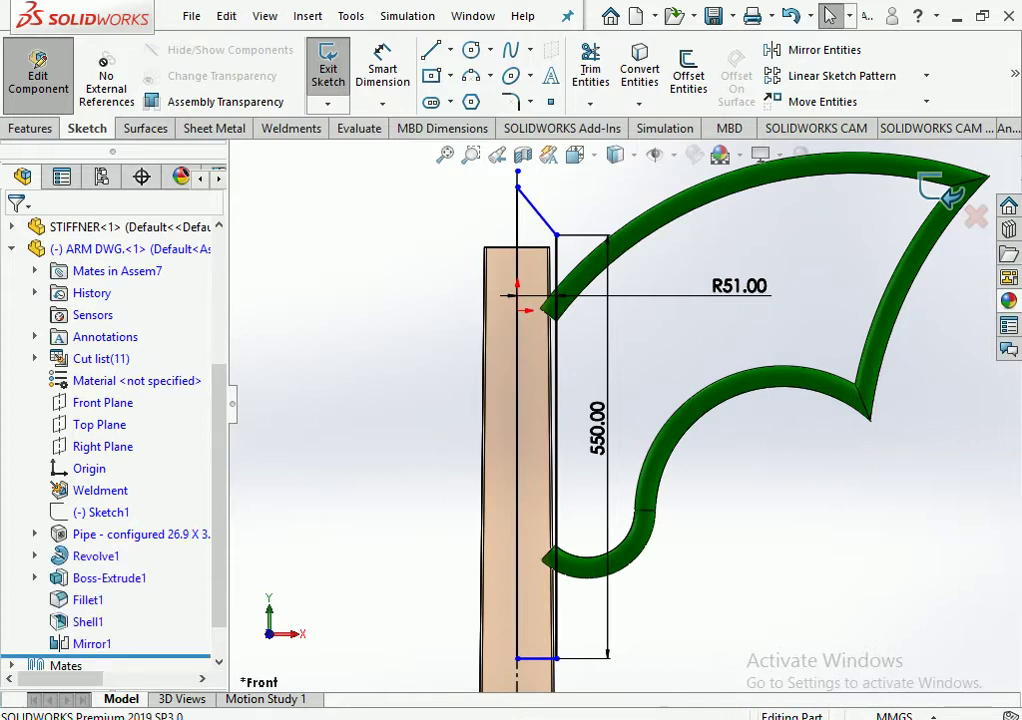
pyautogui.click(950, 193)
pyautogui.click(960, 198)
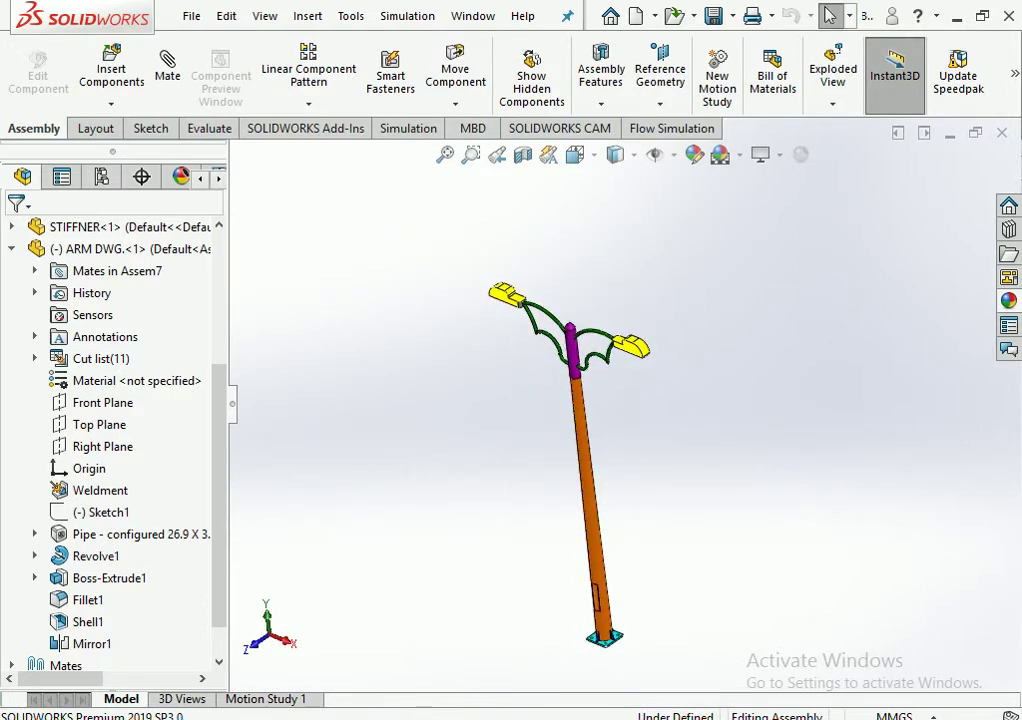
# Save all modified documents, then make an A3 (ISO) drawing from the assembly
pyautogui.hotkey('ctrl', 's')
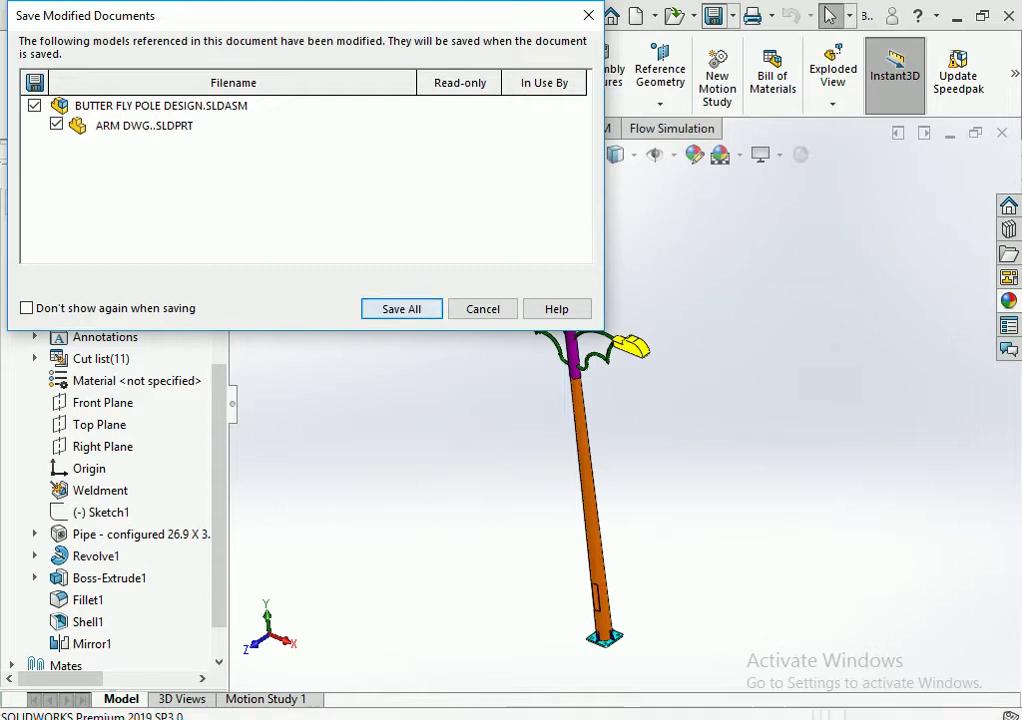
pyautogui.click(401, 308)
pyautogui.click(191, 16)
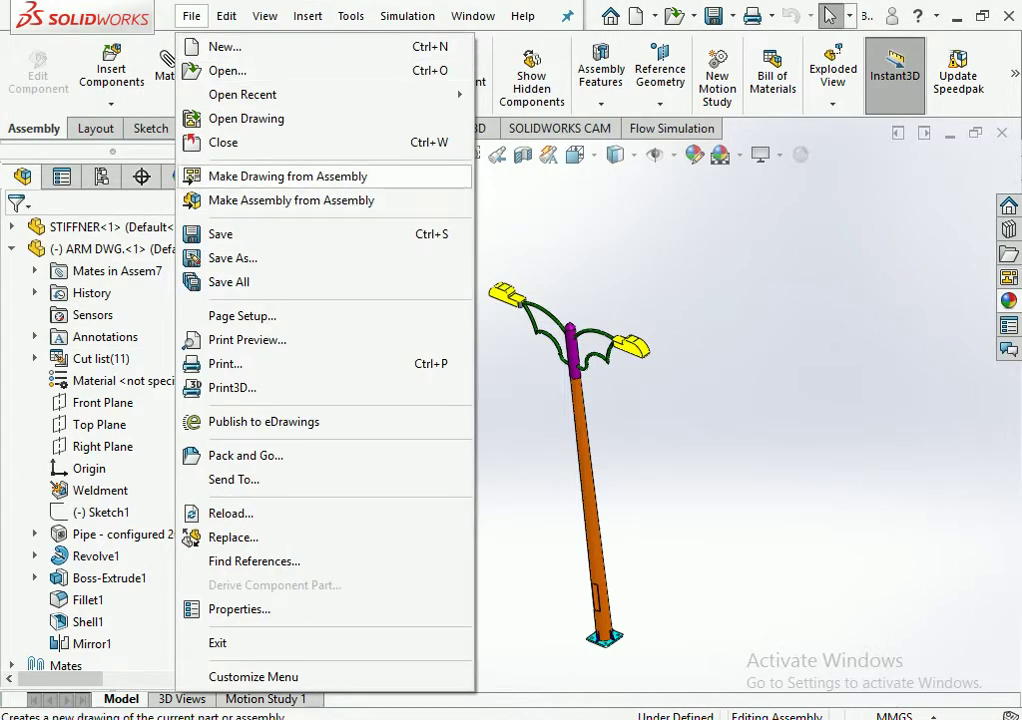
pyautogui.click(288, 176)
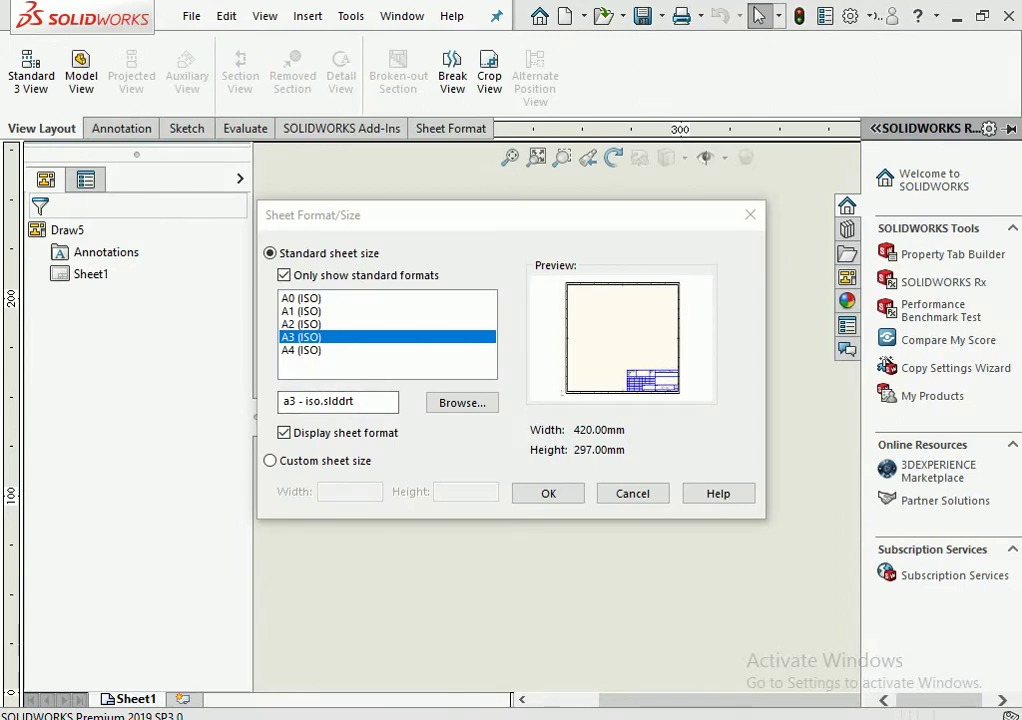
pyautogui.click(548, 493)
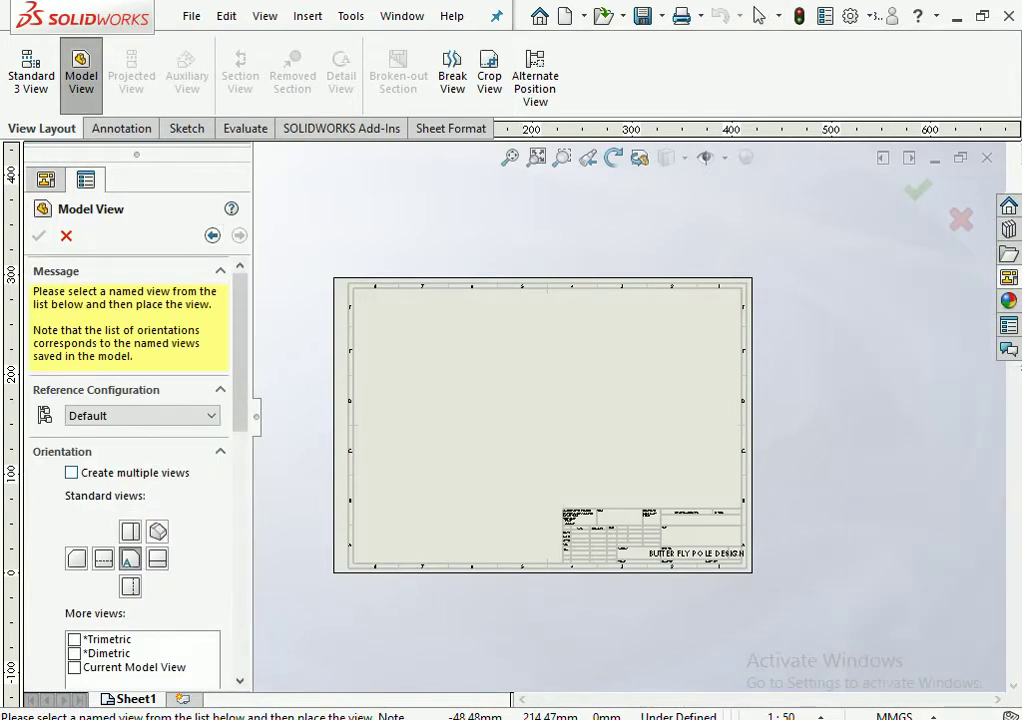
# Place the two pole views at a custom 1:20 scale and move the front view up-left
pyautogui.click(71, 472)
pyautogui.scroll(-3, 128, 445)
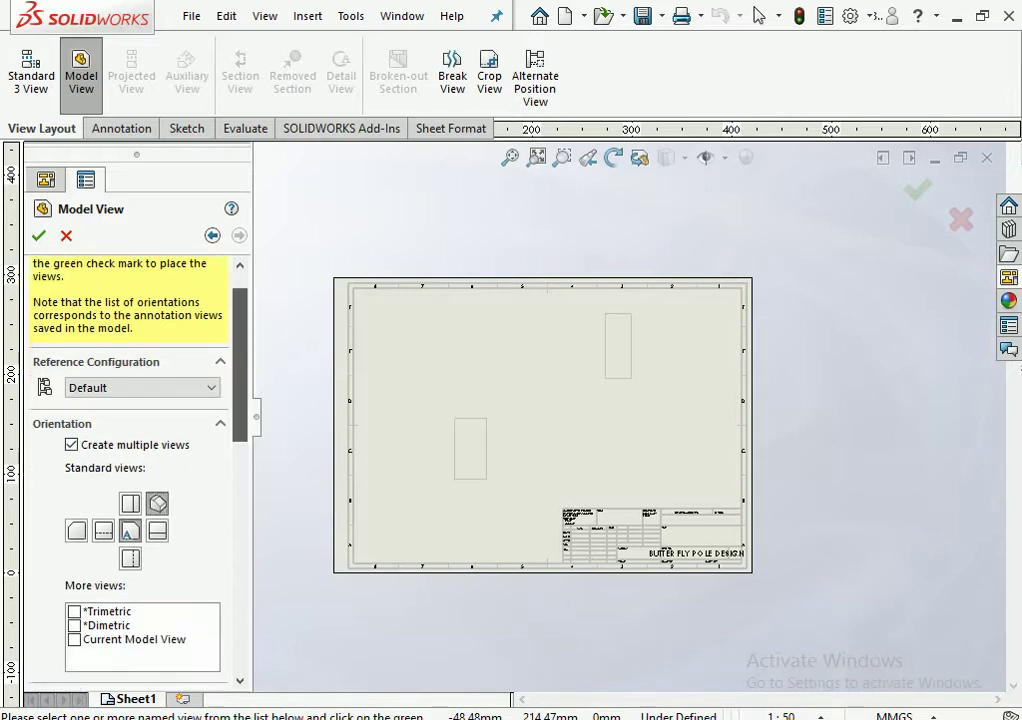
pyautogui.scroll(-5, 128, 445)
pyautogui.scroll(-3, 128, 445)
pyautogui.click(71, 485)
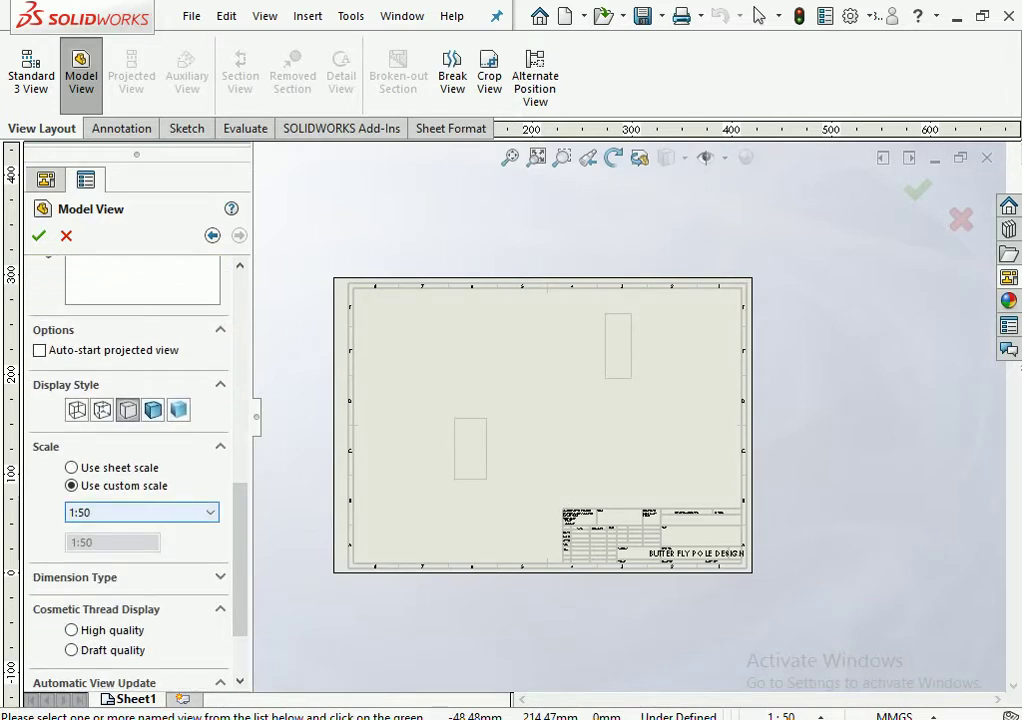
pyautogui.click(141, 512)
pyautogui.click(78, 582)
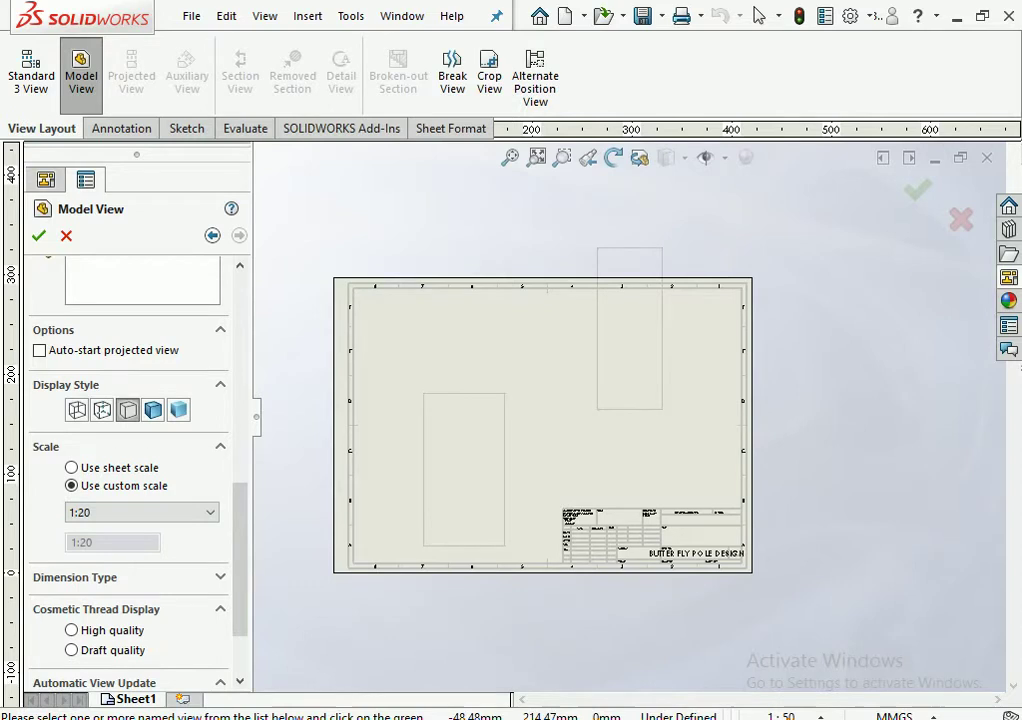
pyautogui.press('Return')
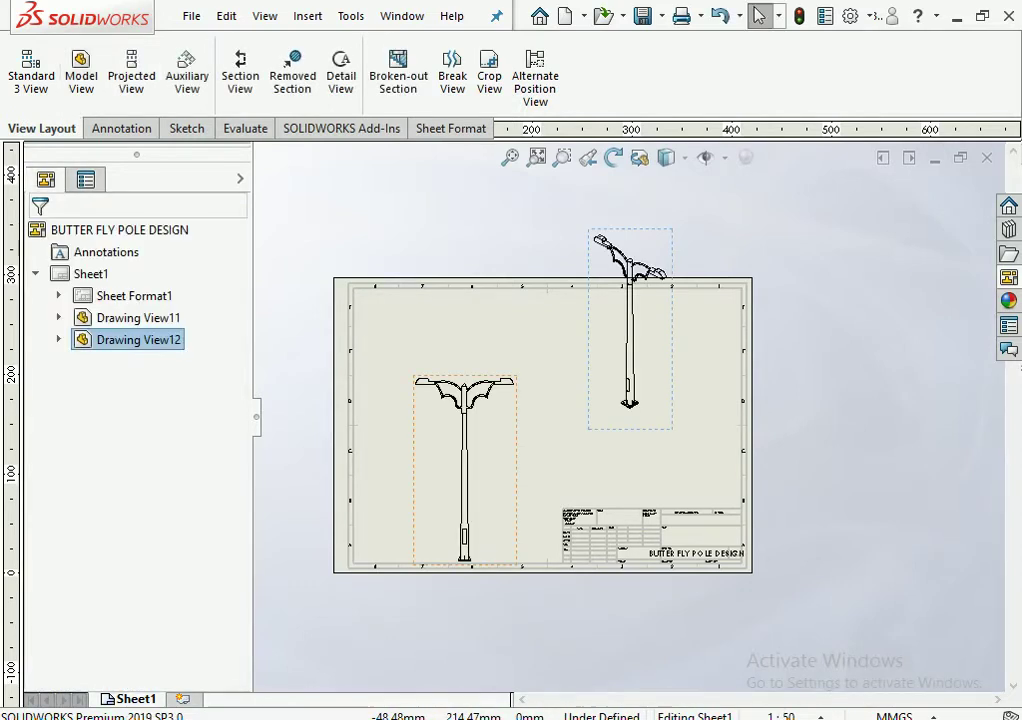
pyautogui.moveTo(465, 470); pyautogui.dragTo(429, 426)
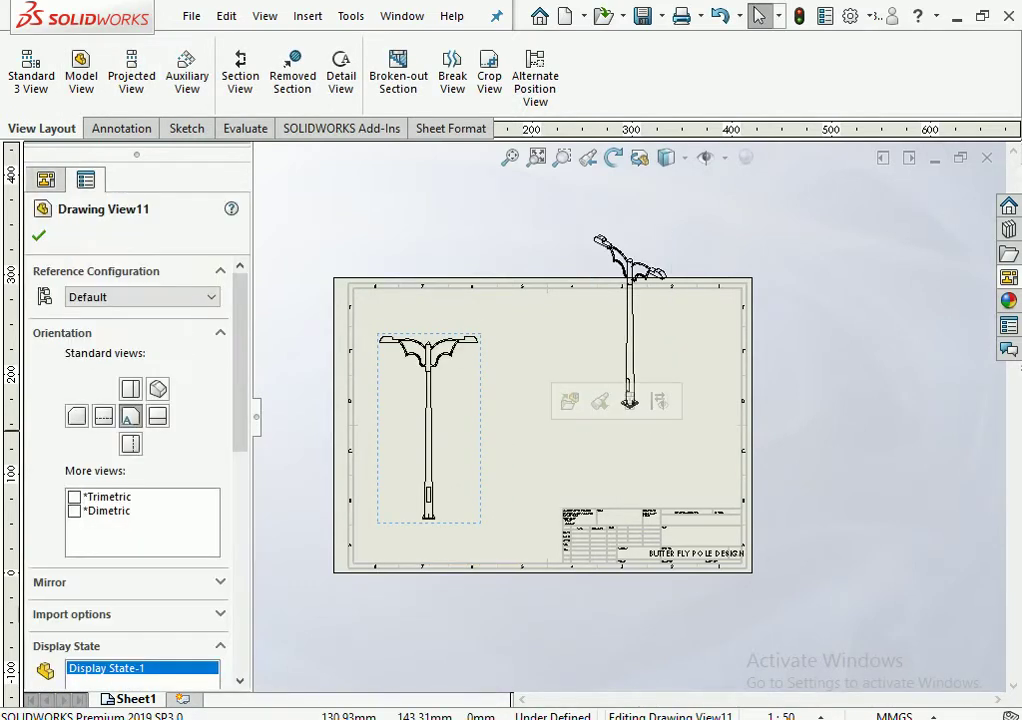
# Change the front view to a user-defined 1:15 scale
pyautogui.scroll(-5, 130, 450)
pyautogui.scroll(-3, 130, 450)
pyautogui.scroll(-2, 130, 450)
pyautogui.click(140, 396)
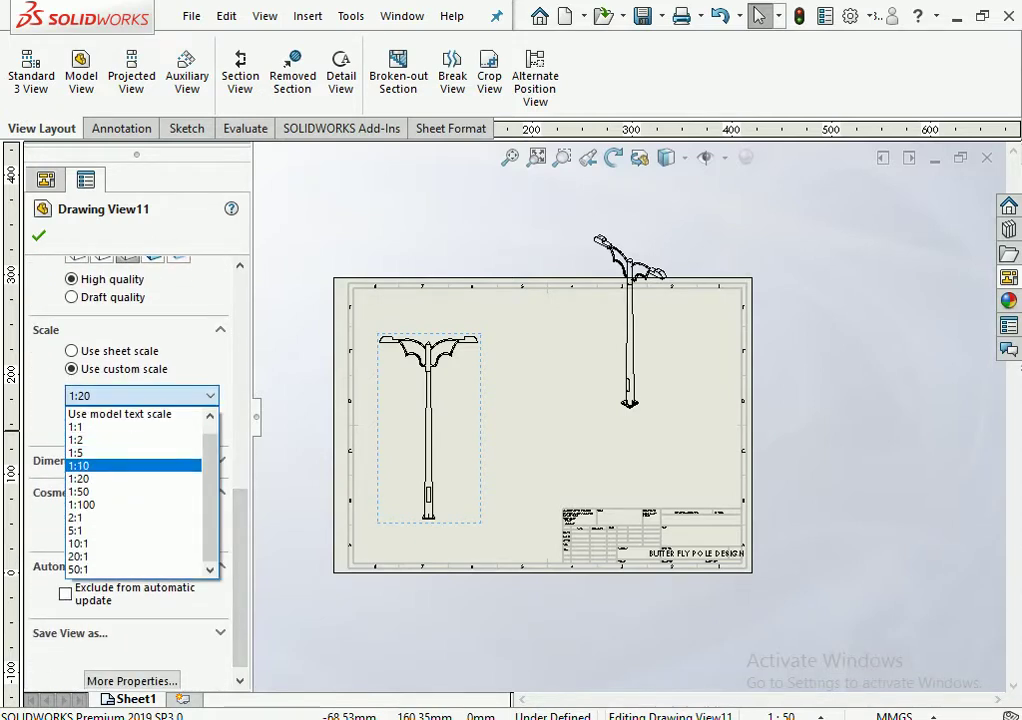
pyautogui.press('Up')
pyautogui.press('Up')
pyautogui.press('Up')
pyautogui.press('Up')
pyautogui.press('Up')
pyautogui.press('Return')
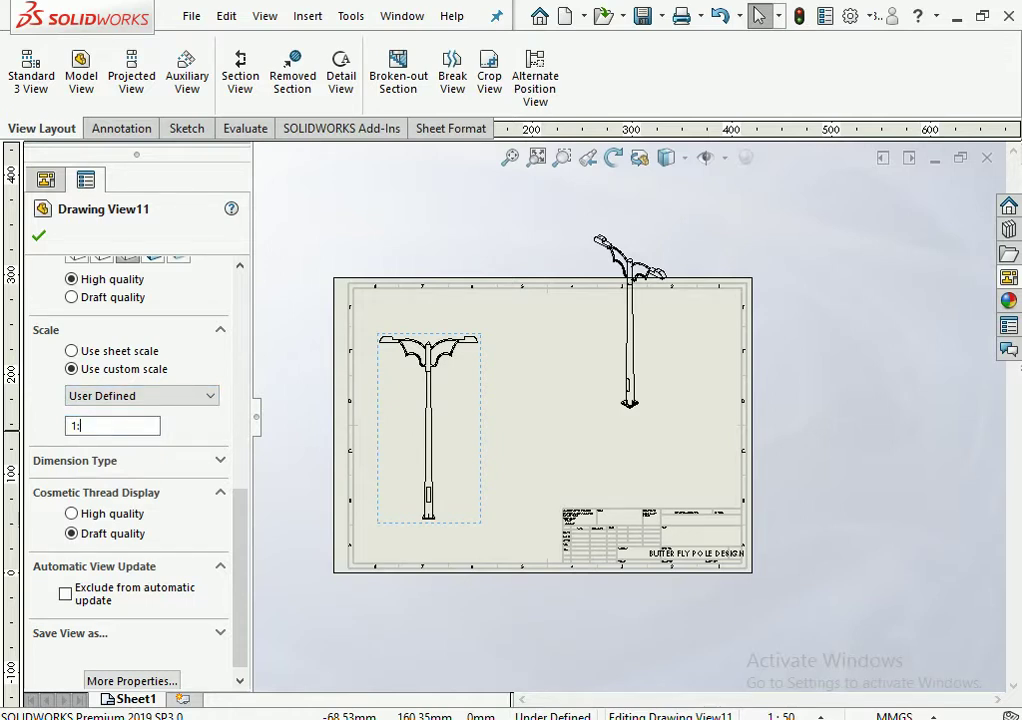
pyautogui.press('Return')
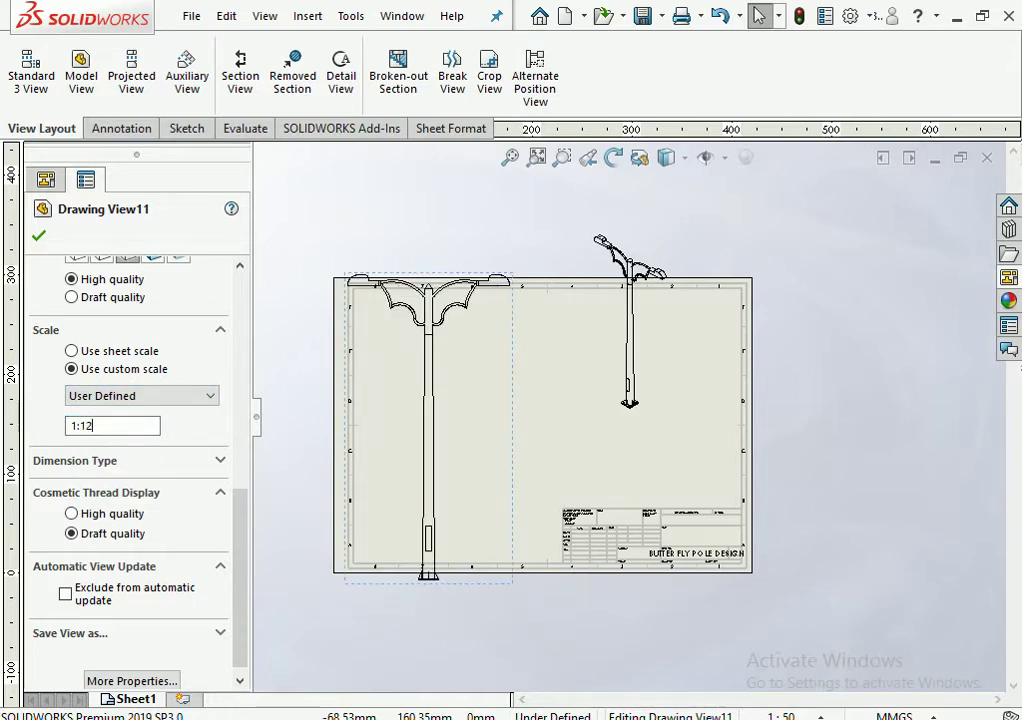
pyautogui.write('5')
pyautogui.press('Return')
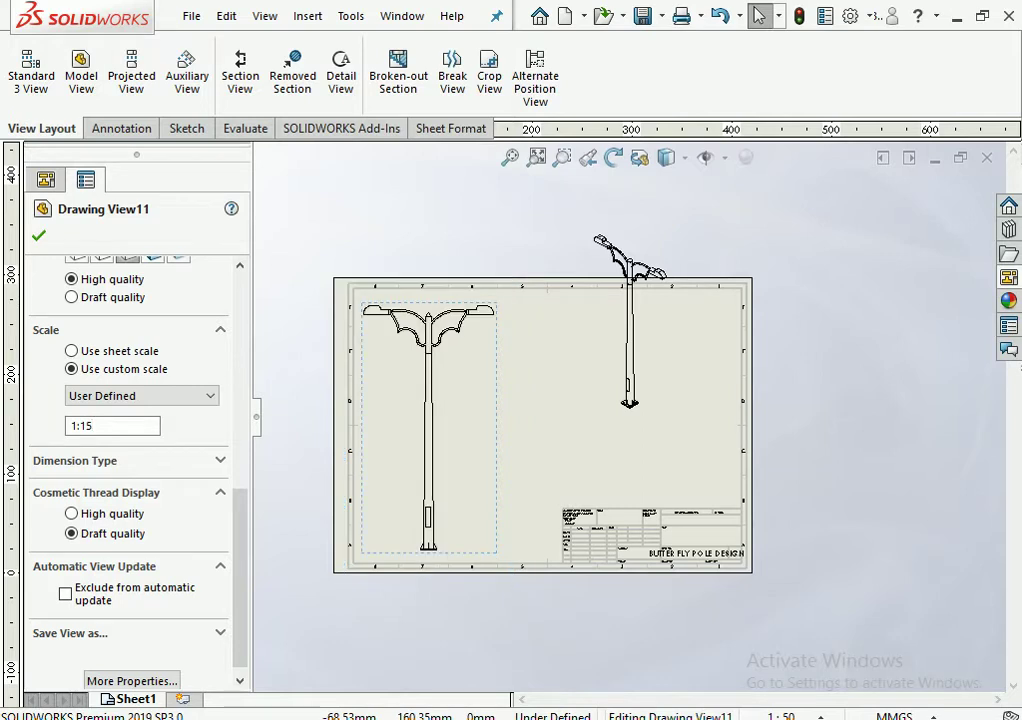
pyautogui.press('Escape')
# Drag the side view off the sheet to the right and reselect the front view
pyautogui.scroll(-2, 484, 272)
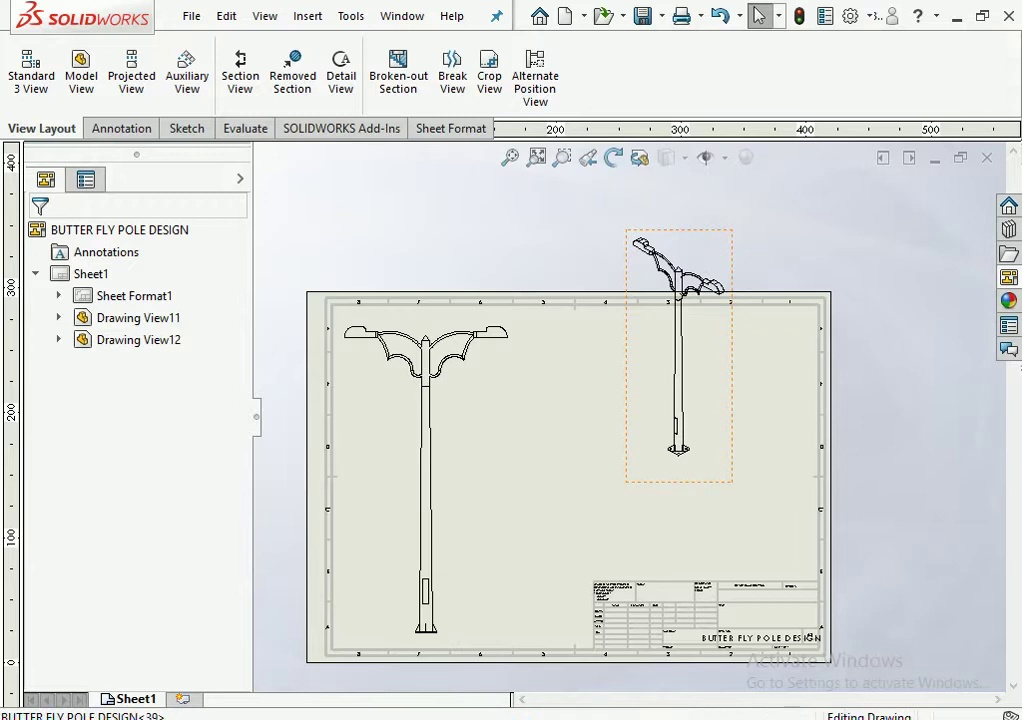
pyautogui.moveTo(680, 440); pyautogui.dragTo(968, 561)
pyautogui.click(548, 425)
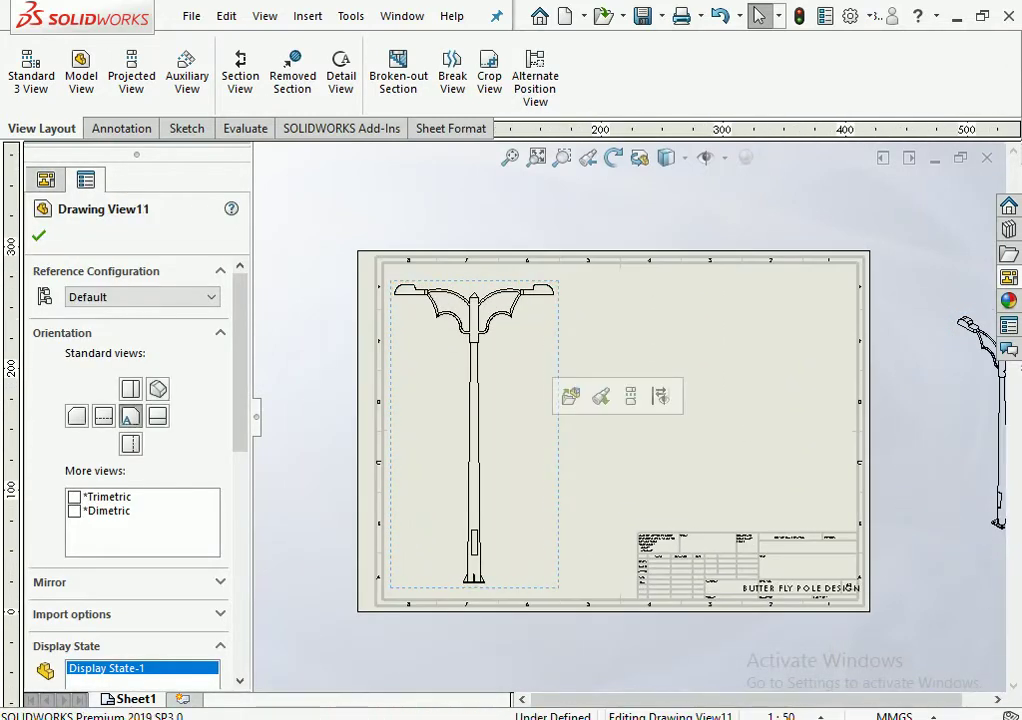
# Dimension from the pole tip to the right arm end, placing 575.62 above the arms
pyautogui.scroll(-5, 130, 450)
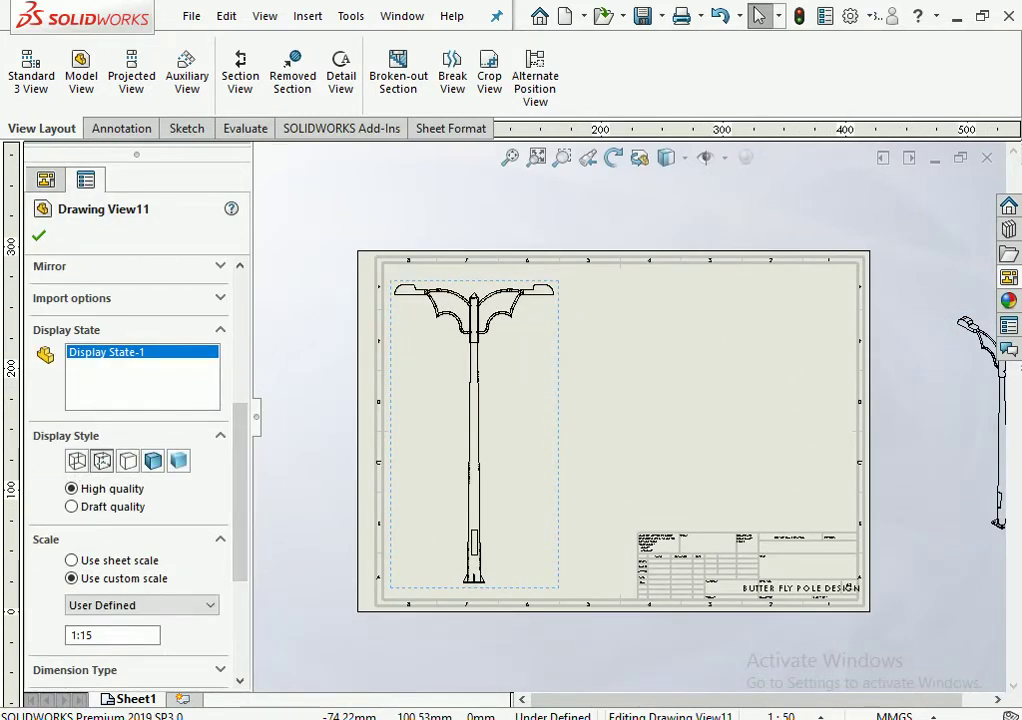
pyautogui.click(118, 128)
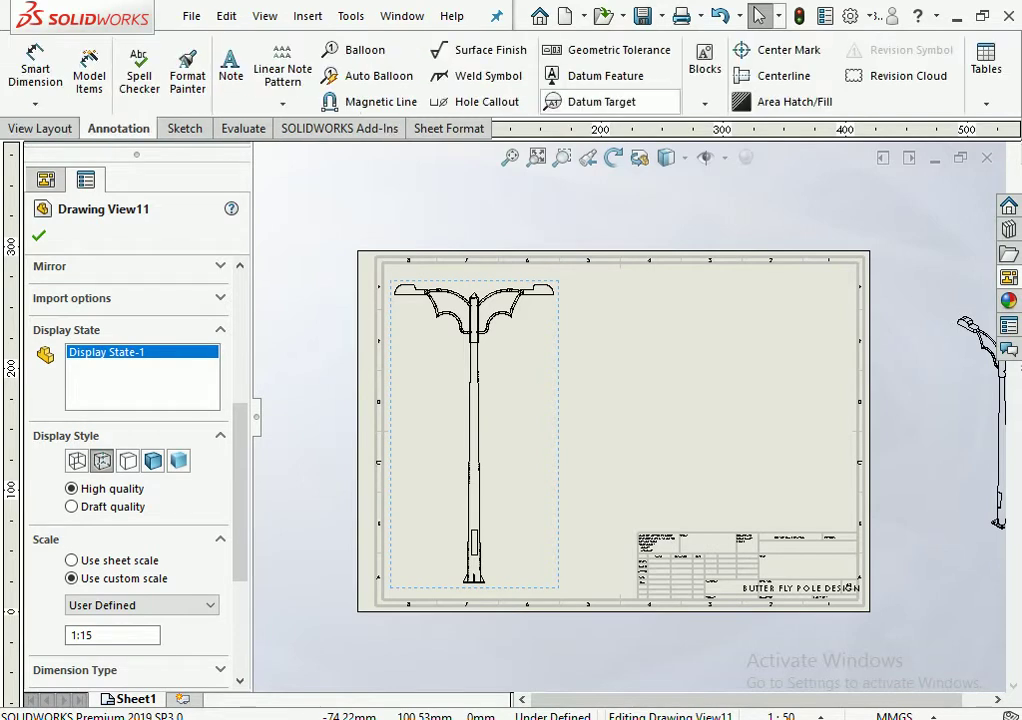
pyautogui.click(784, 75)
pyautogui.scroll(-3, 474, 370)
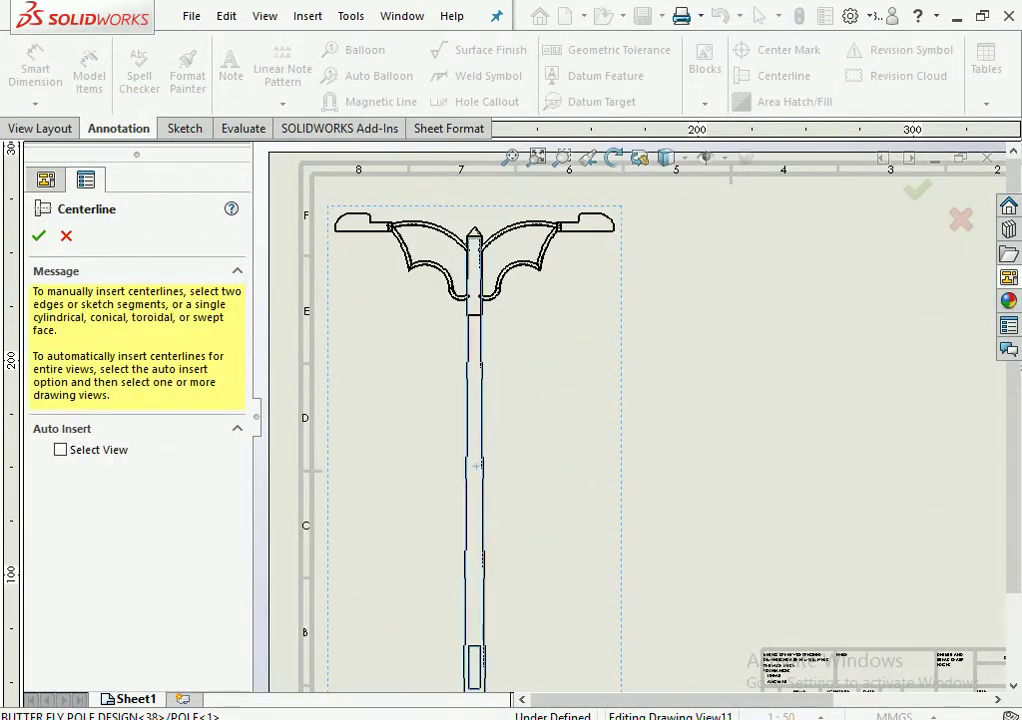
pyautogui.press('Escape')
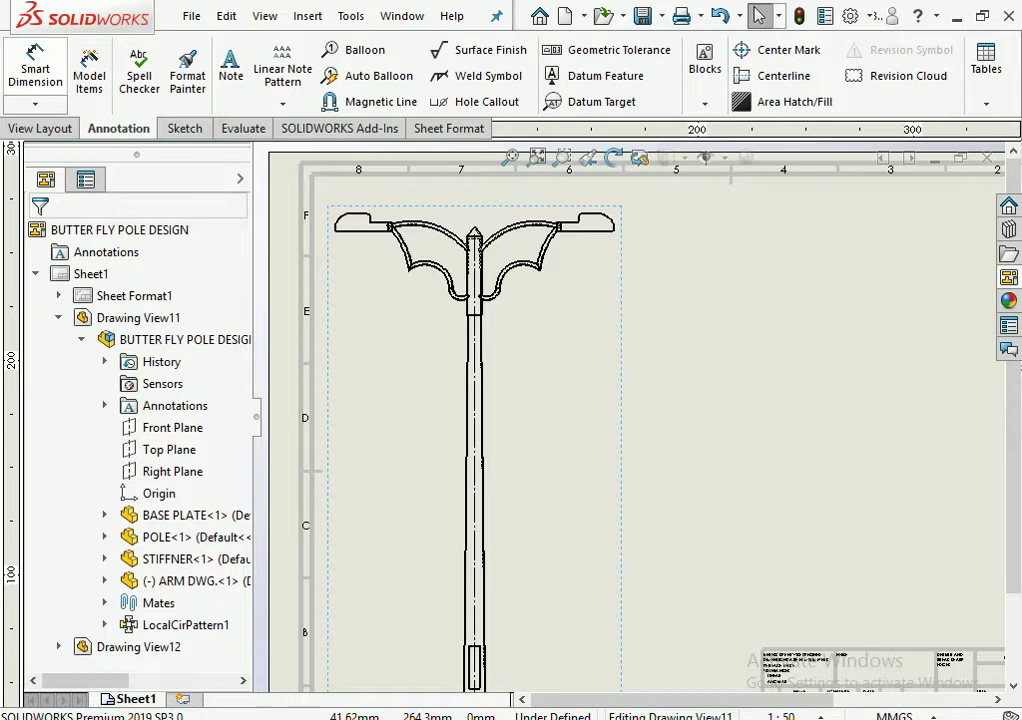
pyautogui.scroll(-2, 531, 316)
pyautogui.click(35, 70)
pyautogui.scroll(-2, 396, 282)
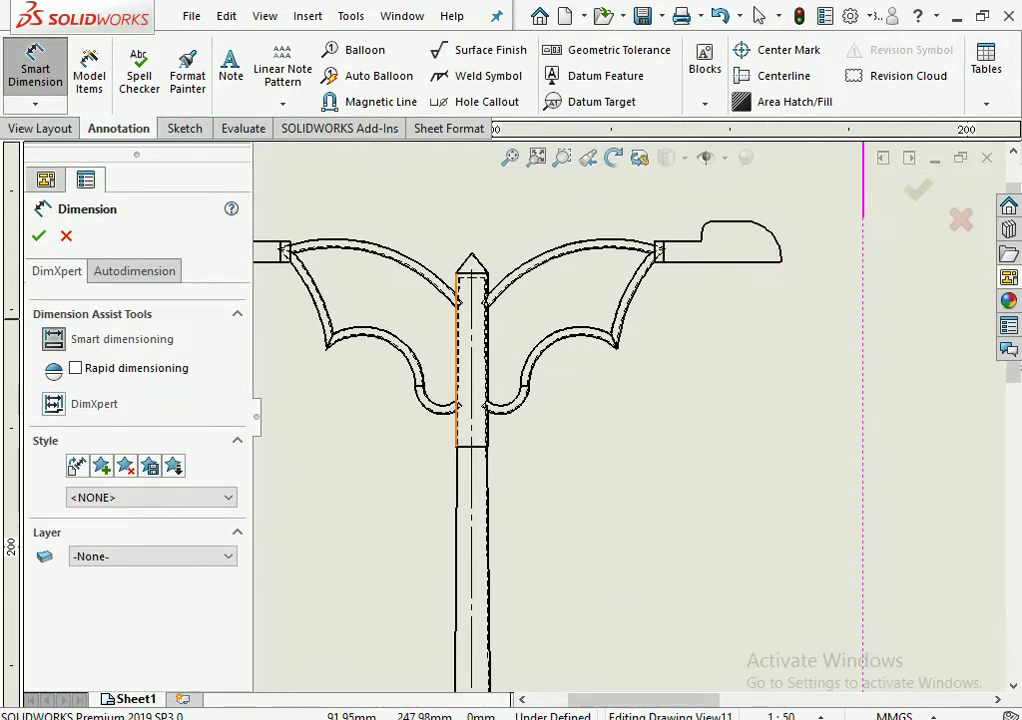
pyautogui.scroll(-2, 379, 282)
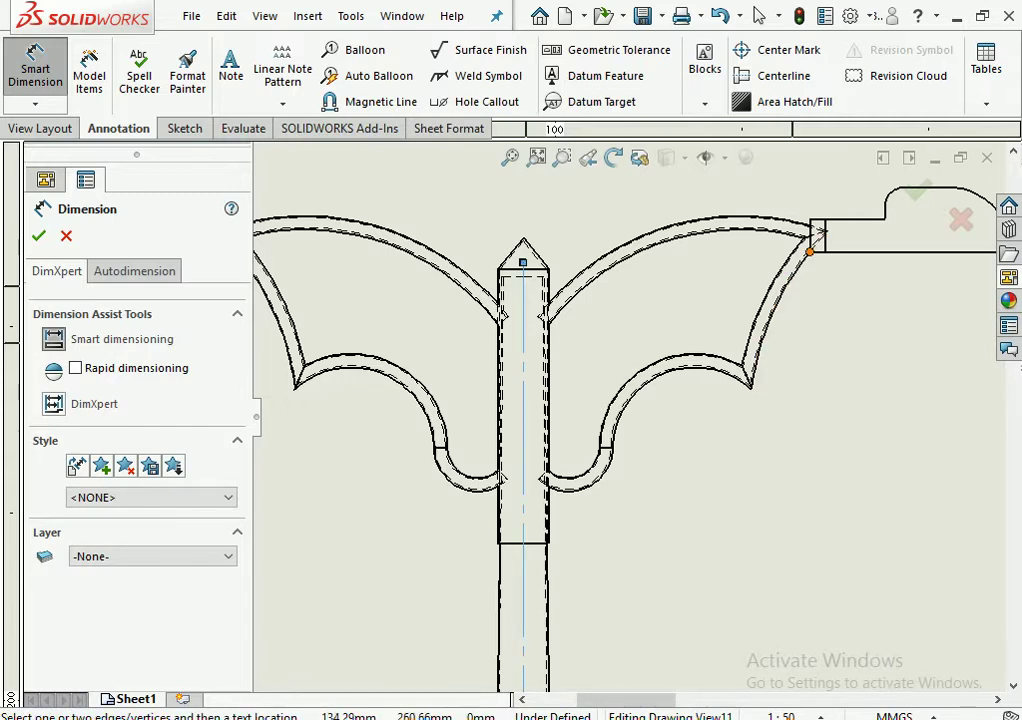
pyautogui.scroll(-3, 818, 232)
pyautogui.click(768, 274)
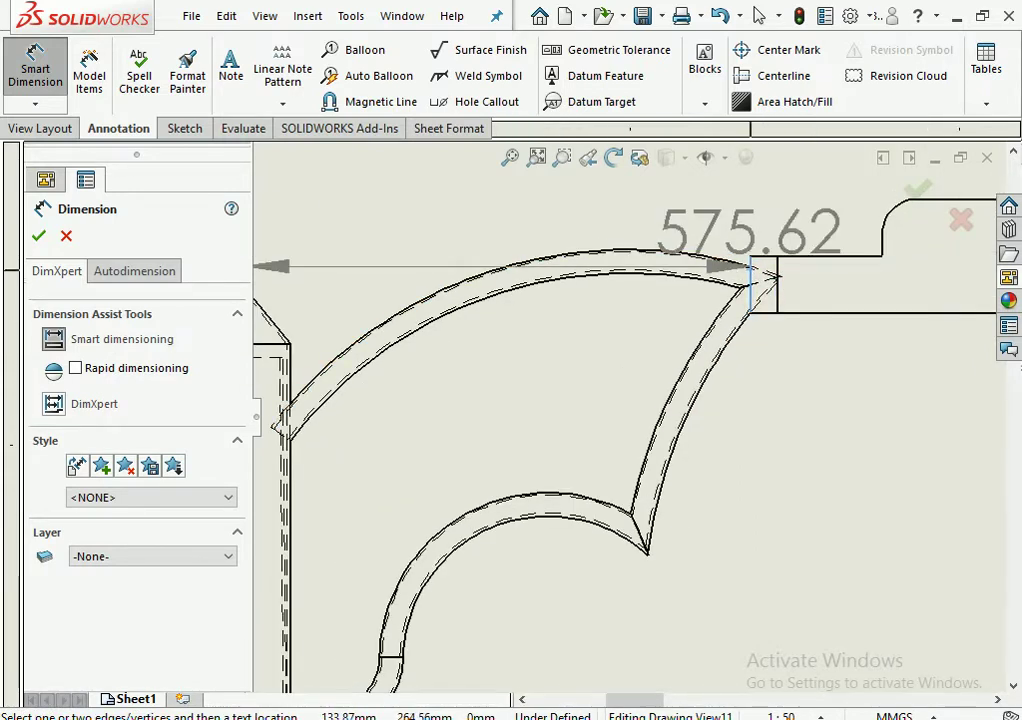
pyautogui.scroll(3, 634, 420)
pyautogui.click(570, 245)
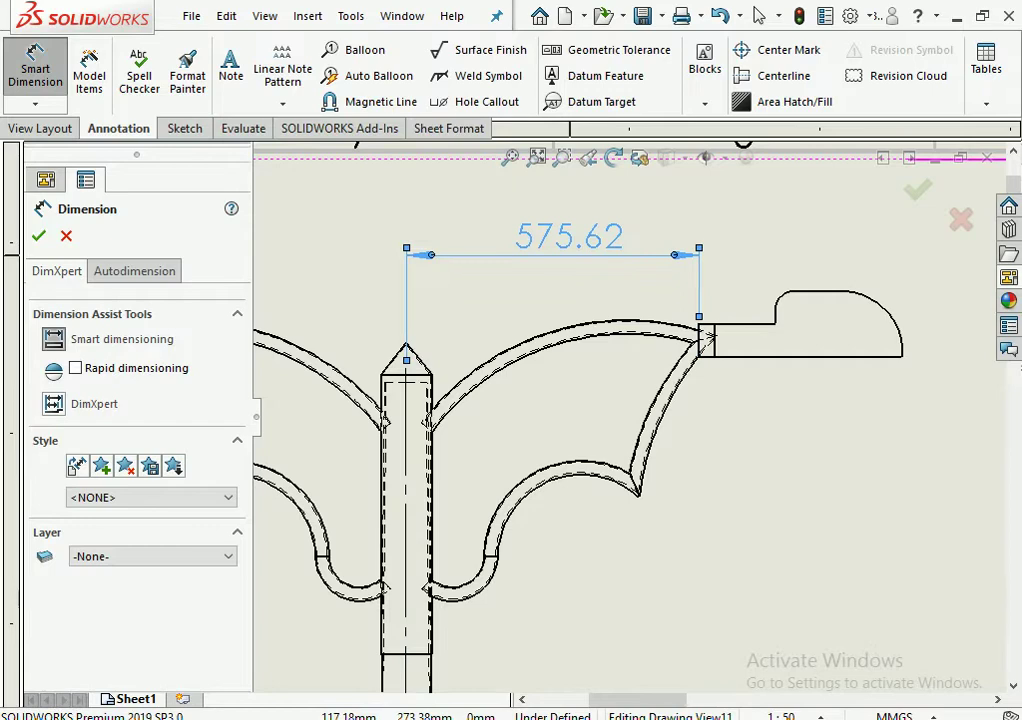
pyautogui.click(850, 15)
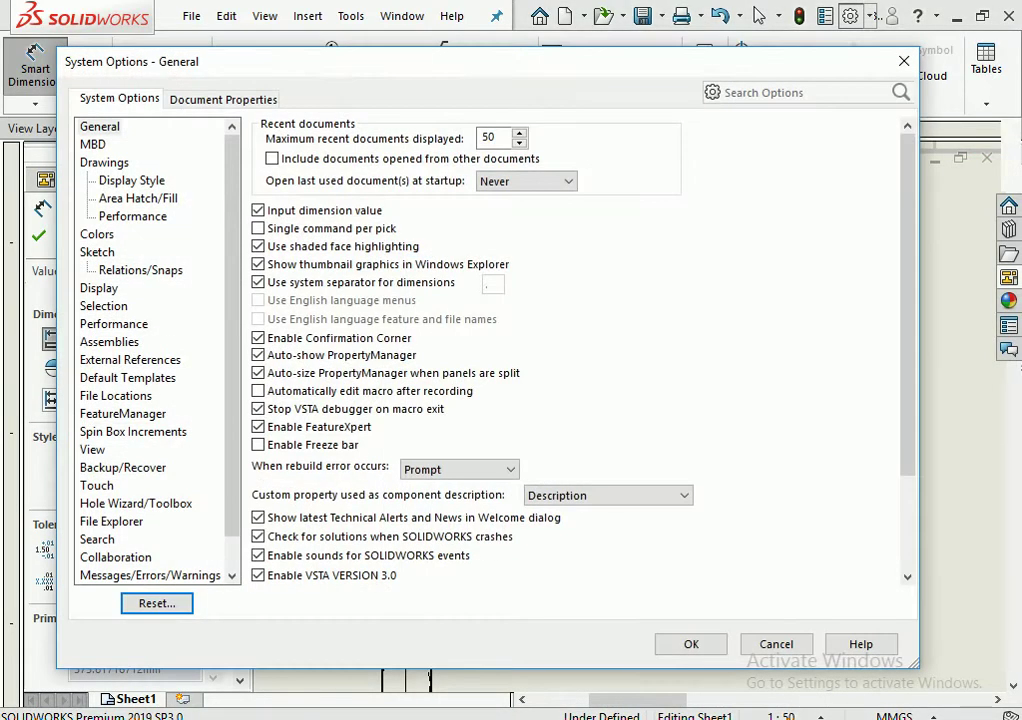
# Set the document's dimension font height to 14 points
pyautogui.click(223, 99)
pyautogui.click(129, 180)
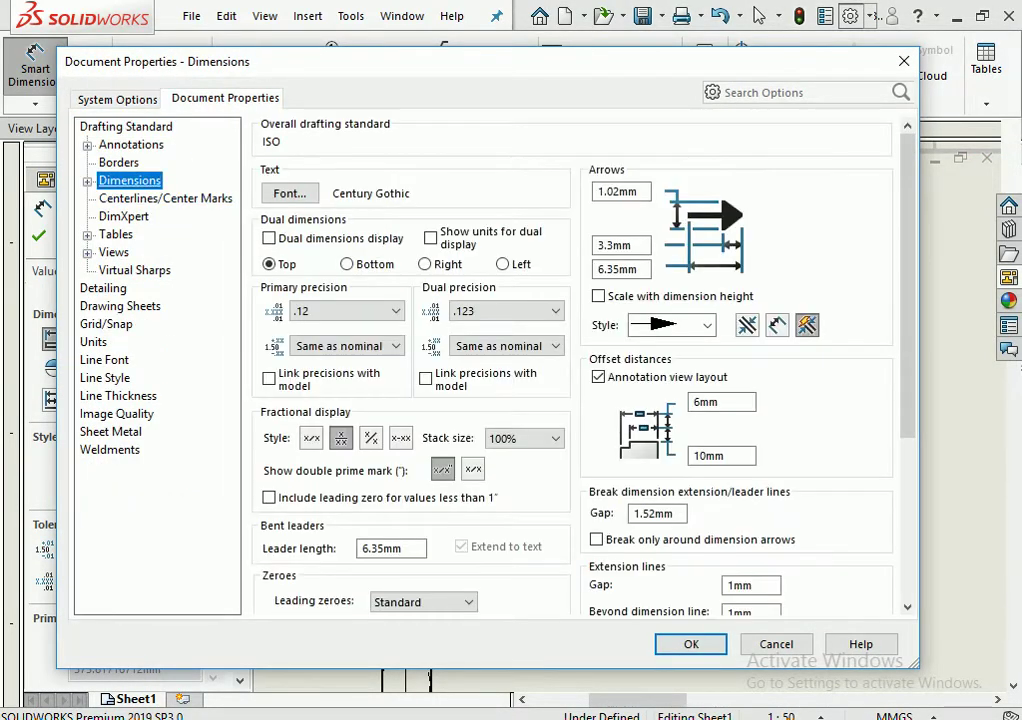
pyautogui.click(290, 193)
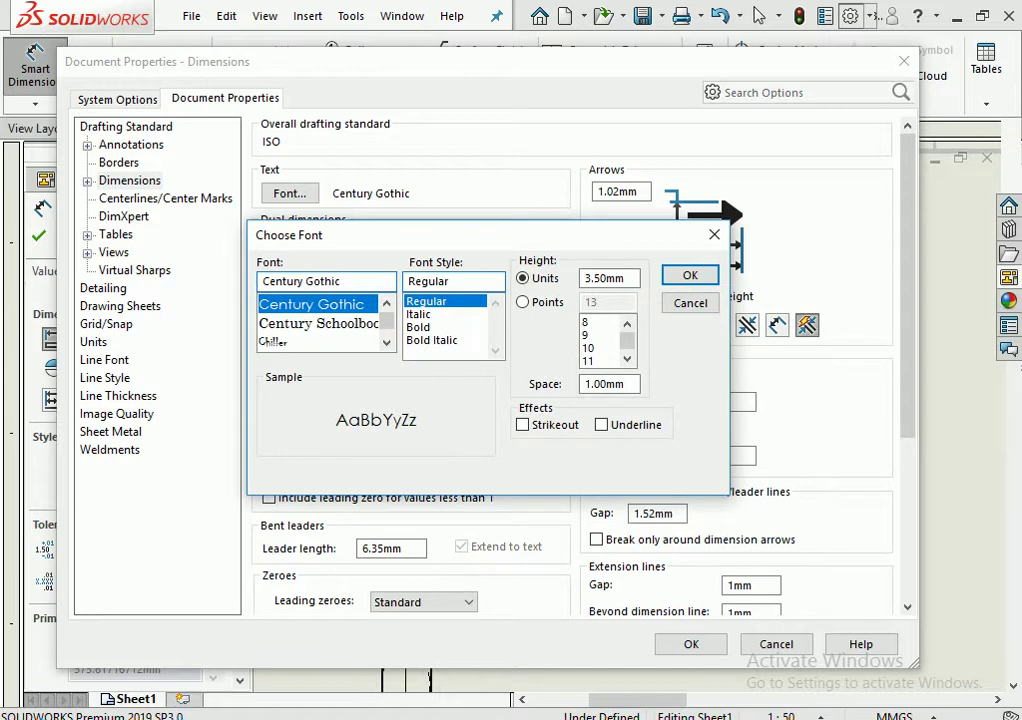
pyautogui.click(522, 301)
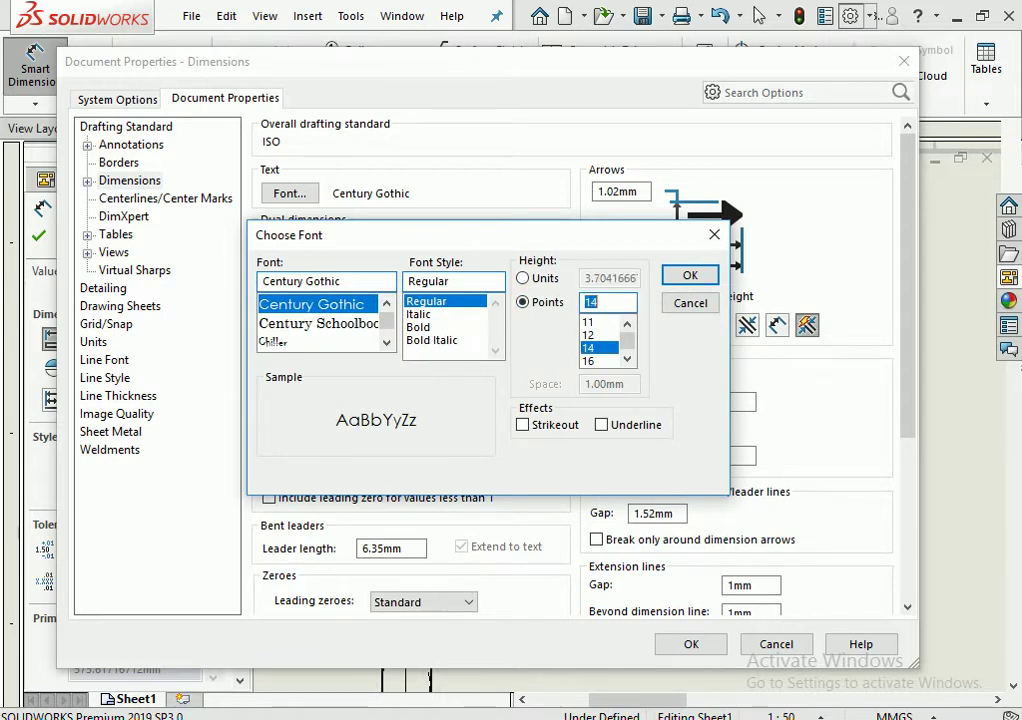
pyautogui.press('Return')
pyautogui.click(345, 311)
# Set dimension primary precision to None and select the 576 dimension
pyautogui.click(318, 329)
pyautogui.press('Return')
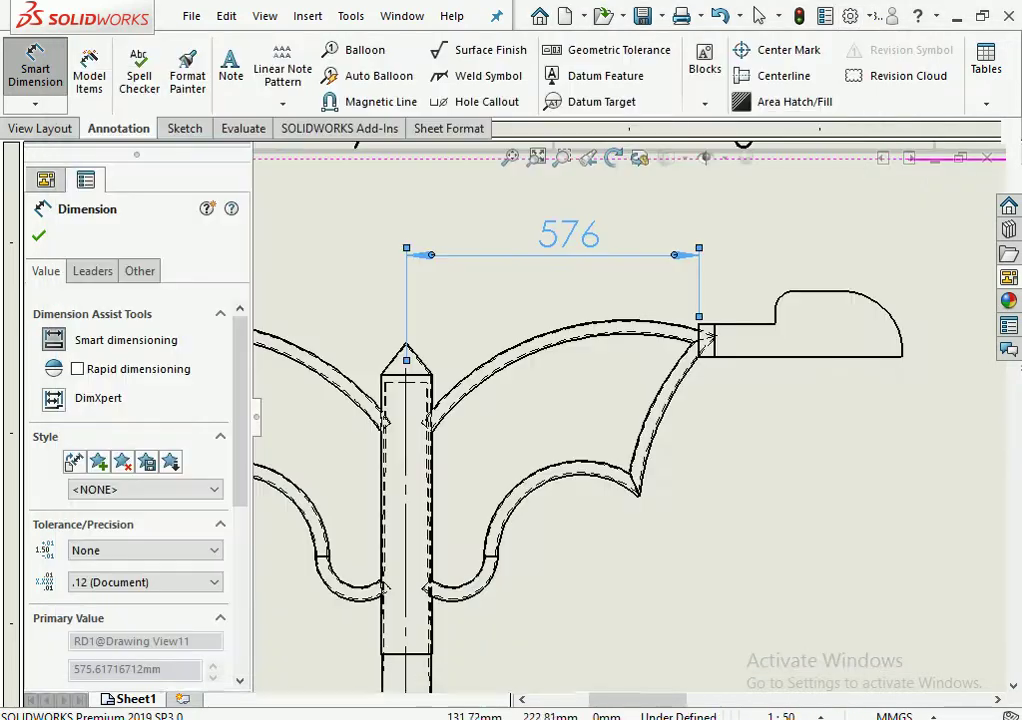
pyautogui.rightClick(566, 252)
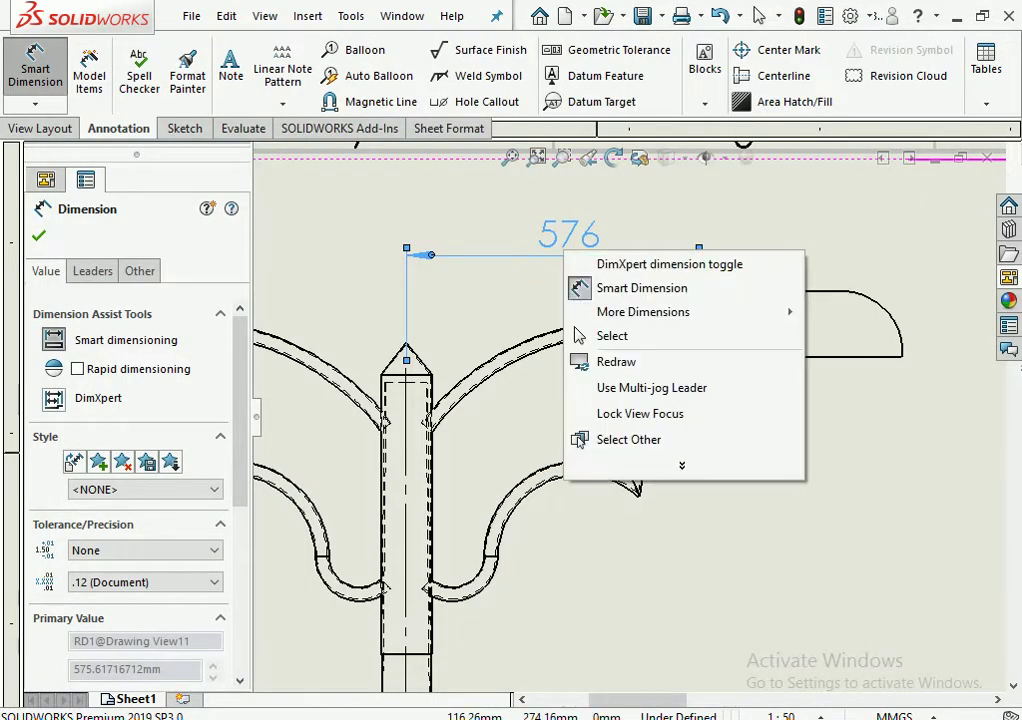
pyautogui.click(612, 336)
pyautogui.scroll(3, 627, 416)
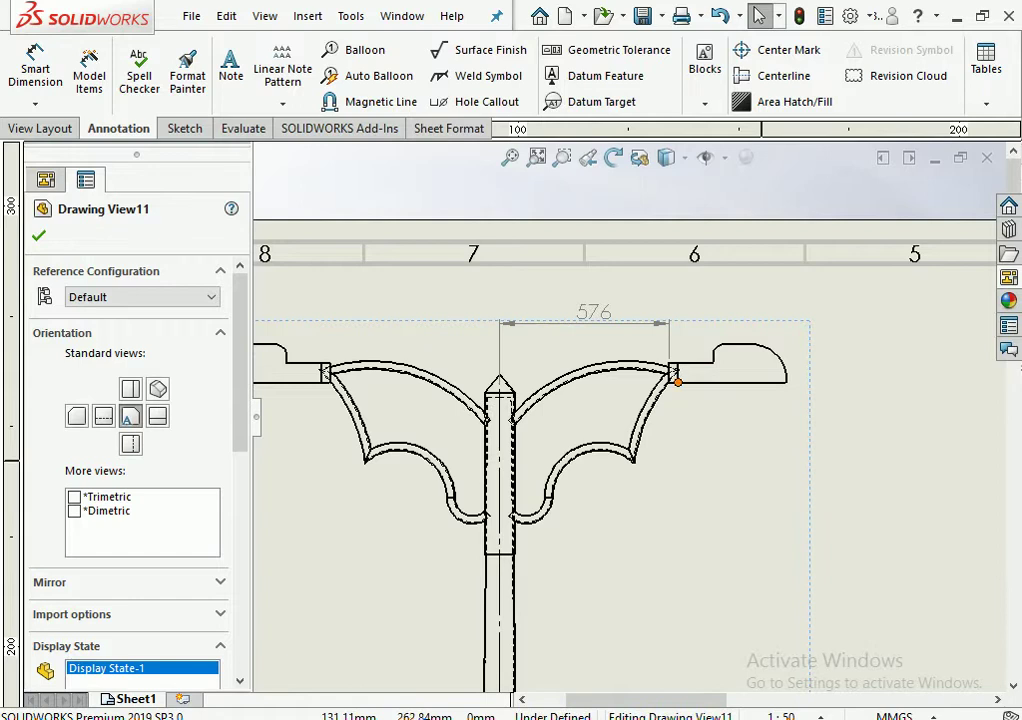
pyautogui.scroll(-2, 605, 318)
pyautogui.click(603, 327)
# Create a new drawing layer, Layer1, coloured magenta
pyautogui.rightClick(603, 328)
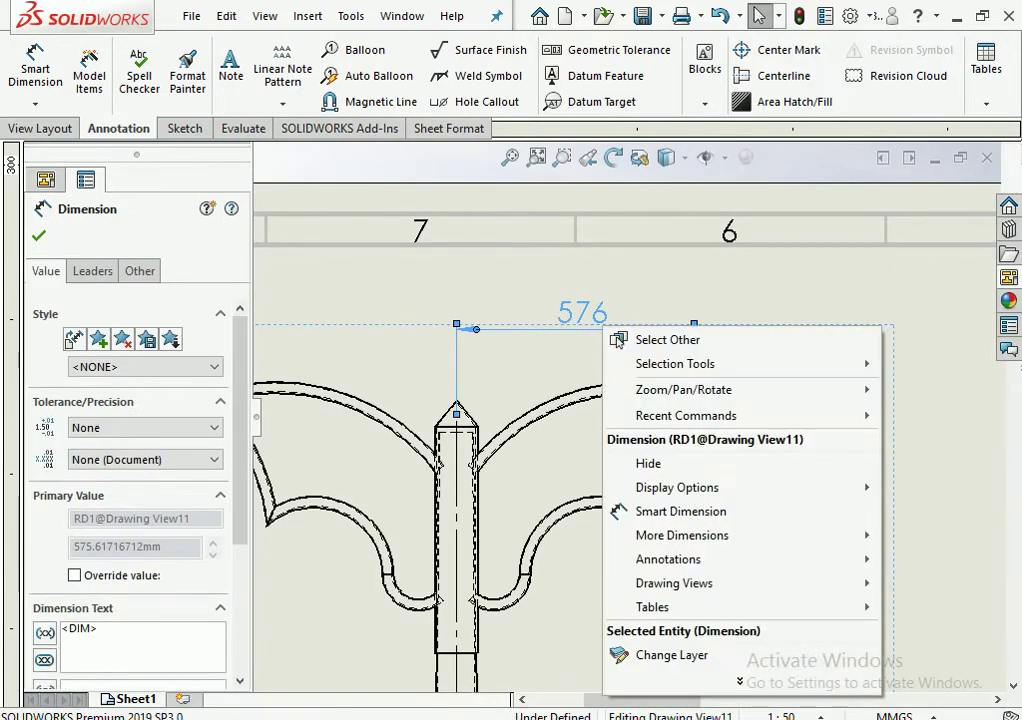
pyautogui.click(665, 655)
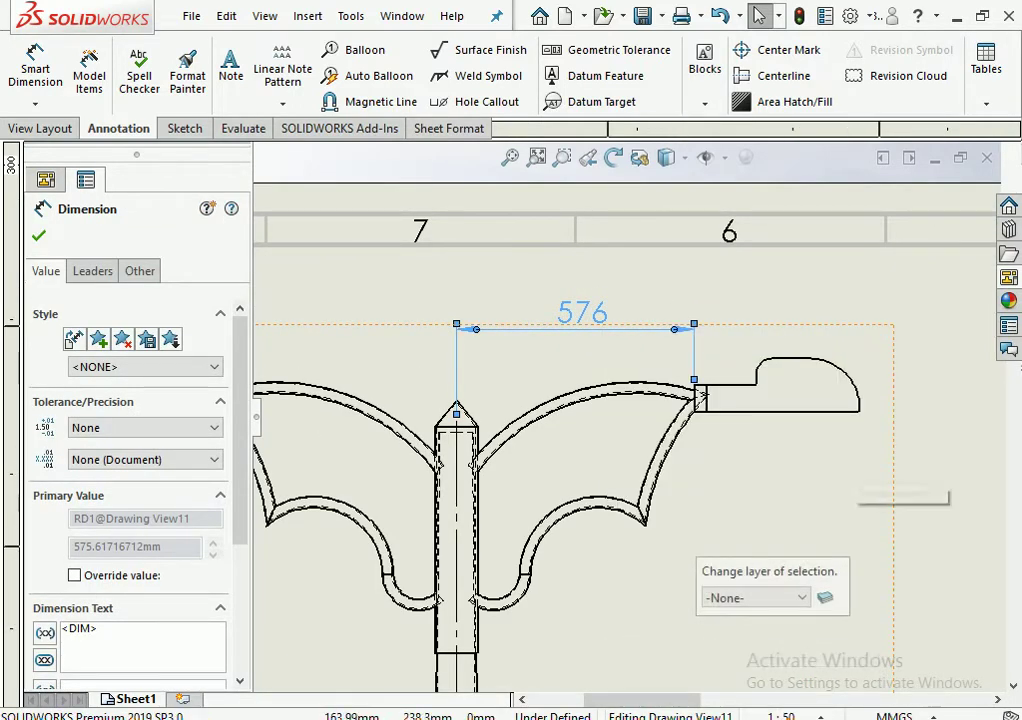
pyautogui.click(825, 597)
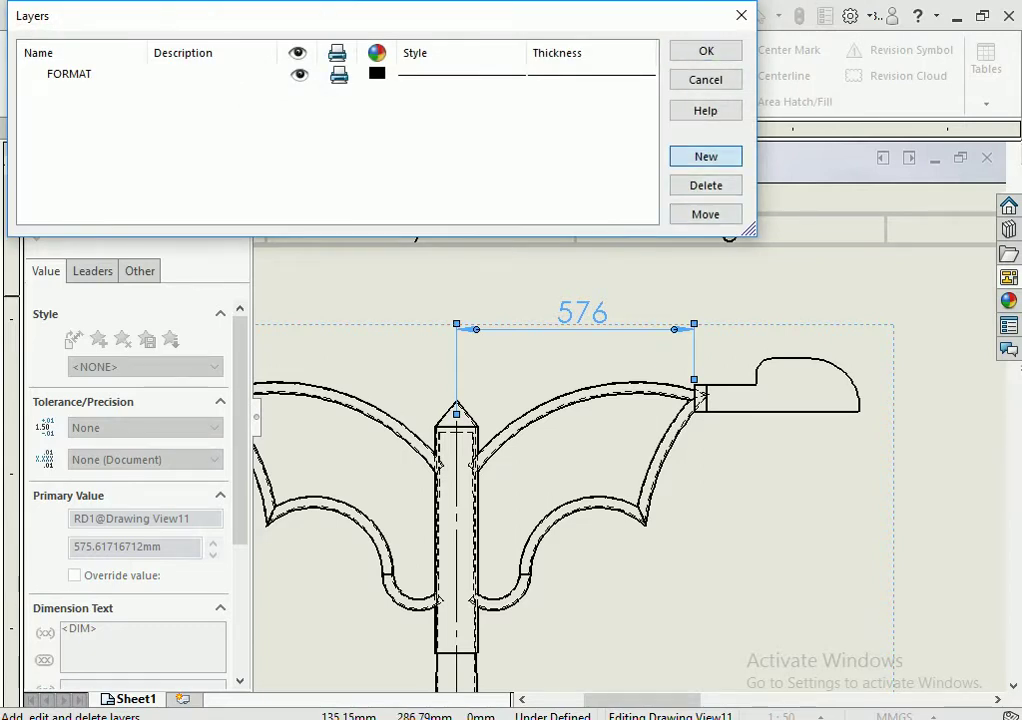
pyautogui.press('Return')
pyautogui.click(376, 95)
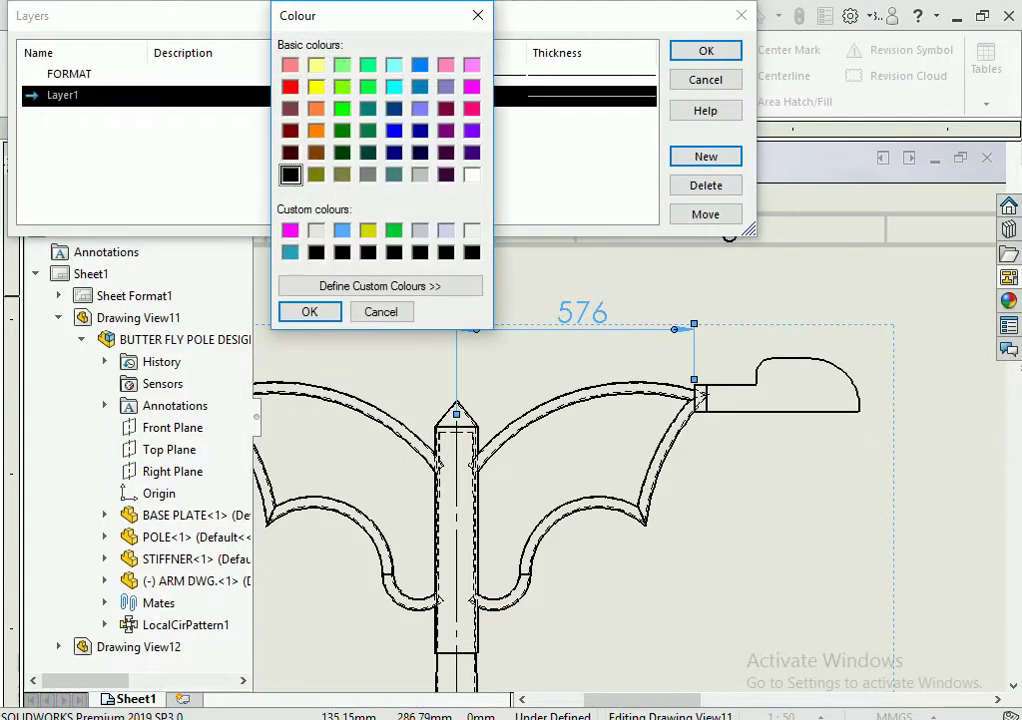
pyautogui.press('Return')
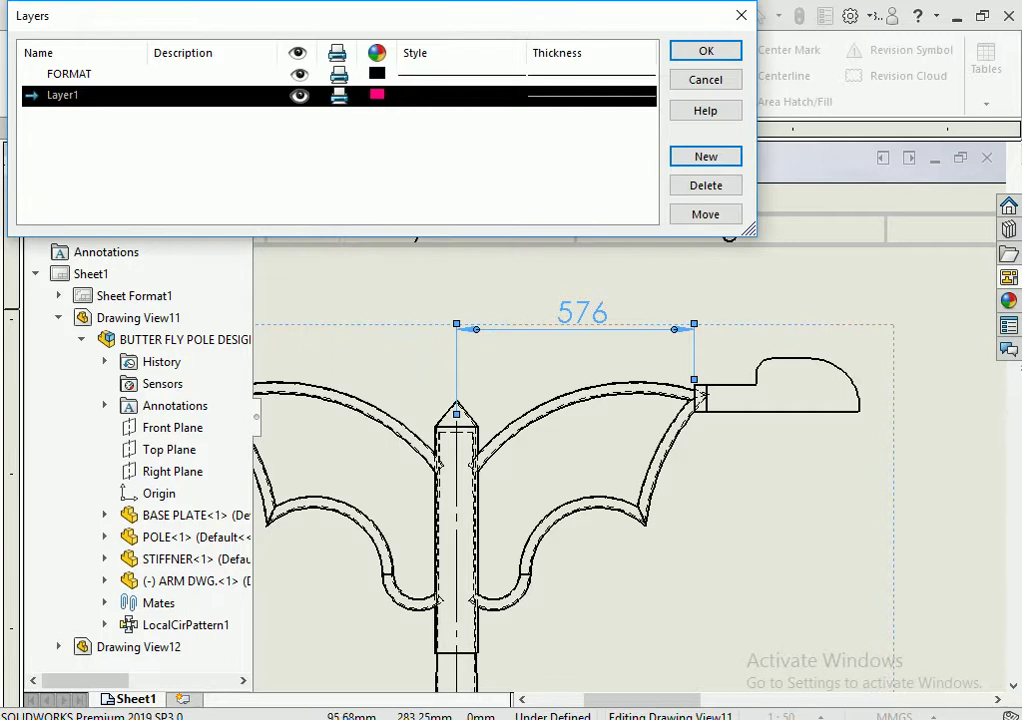
pyautogui.click(628, 423)
# Move the 576 dimension onto Layer1
pyautogui.scroll(3, 628, 423)
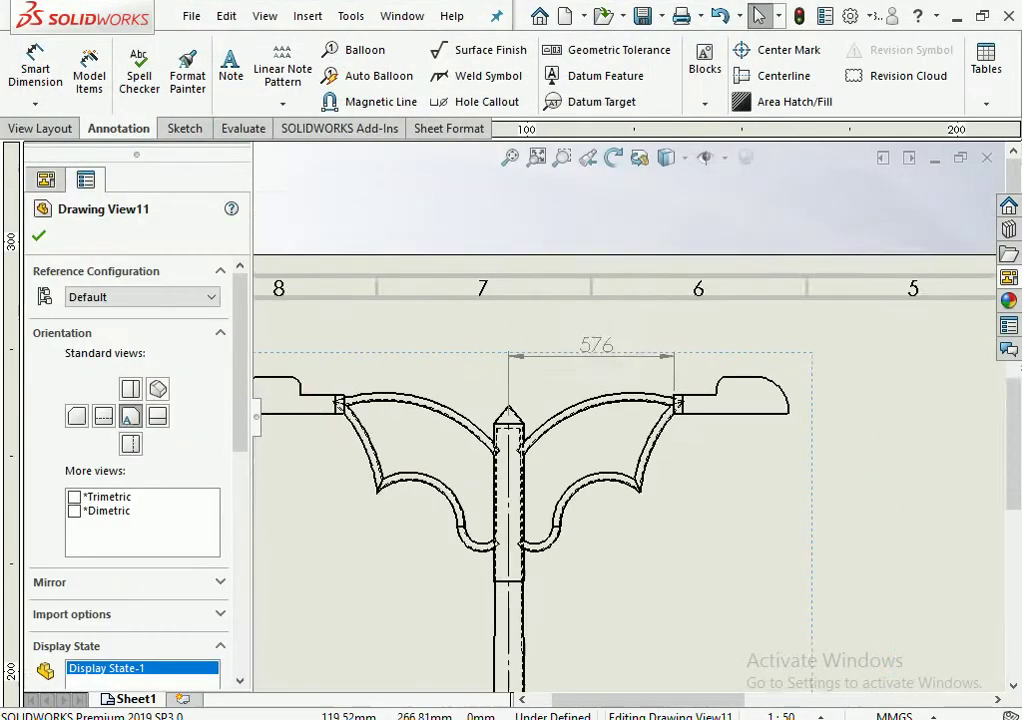
pyautogui.rightClick(608, 357)
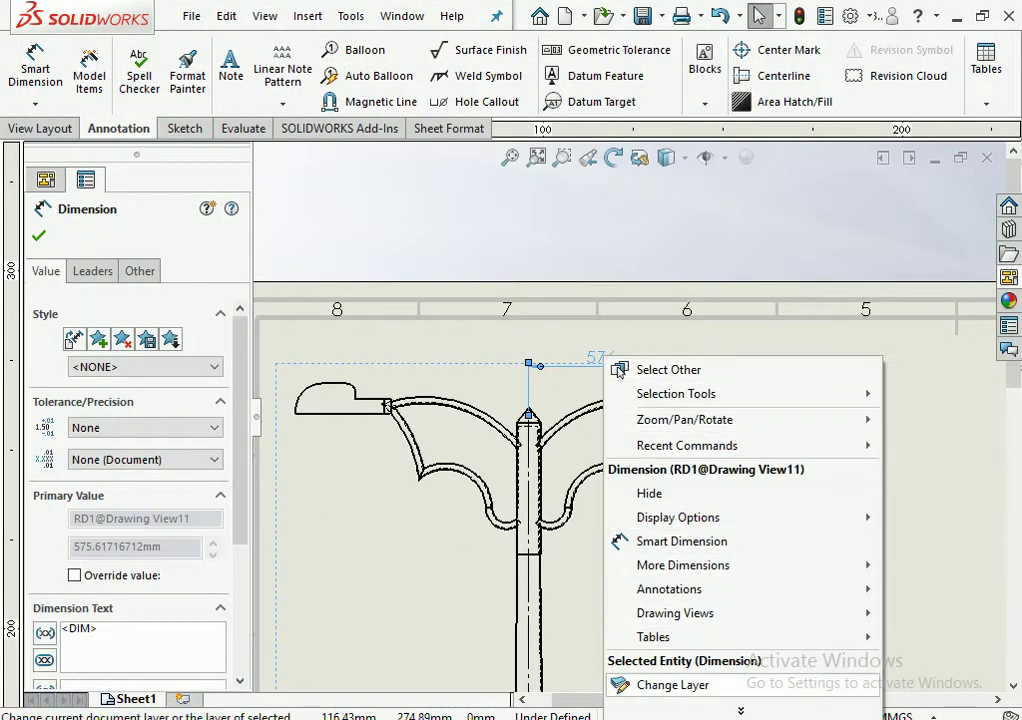
pyautogui.click(673, 684)
pyautogui.click(843, 623)
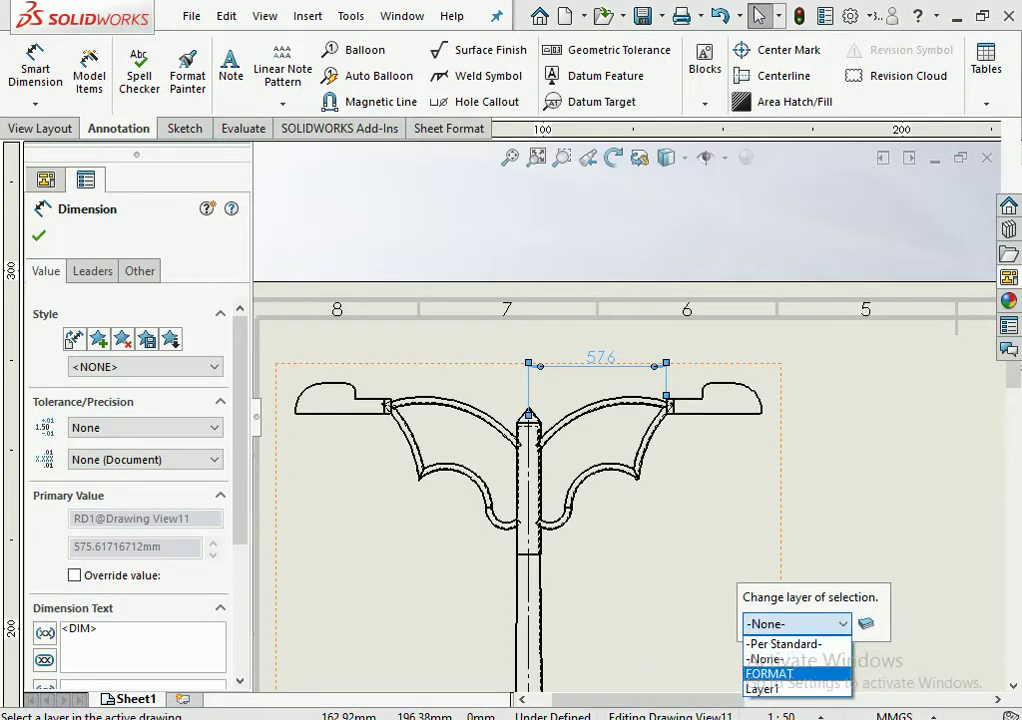
pyautogui.click(770, 688)
pyautogui.click(710, 545)
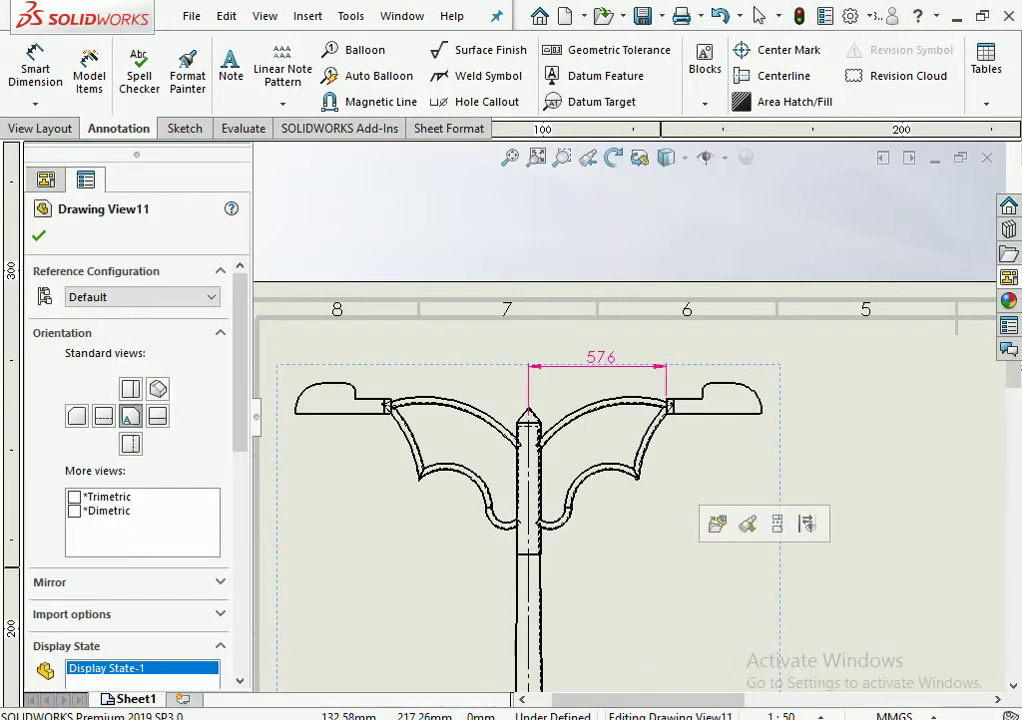
# Dimension the left arm span from its end point to the centre apex as 576
pyautogui.click(35, 65)
pyautogui.scroll(-2, 330, 398)
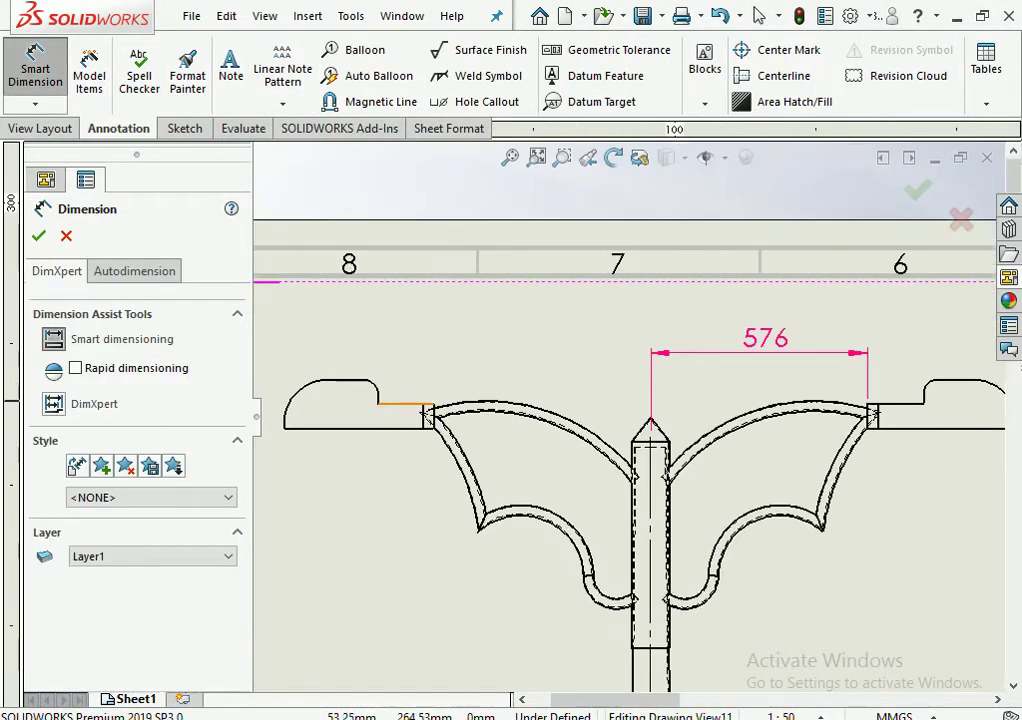
pyautogui.click(430, 410)
pyautogui.click(651, 420)
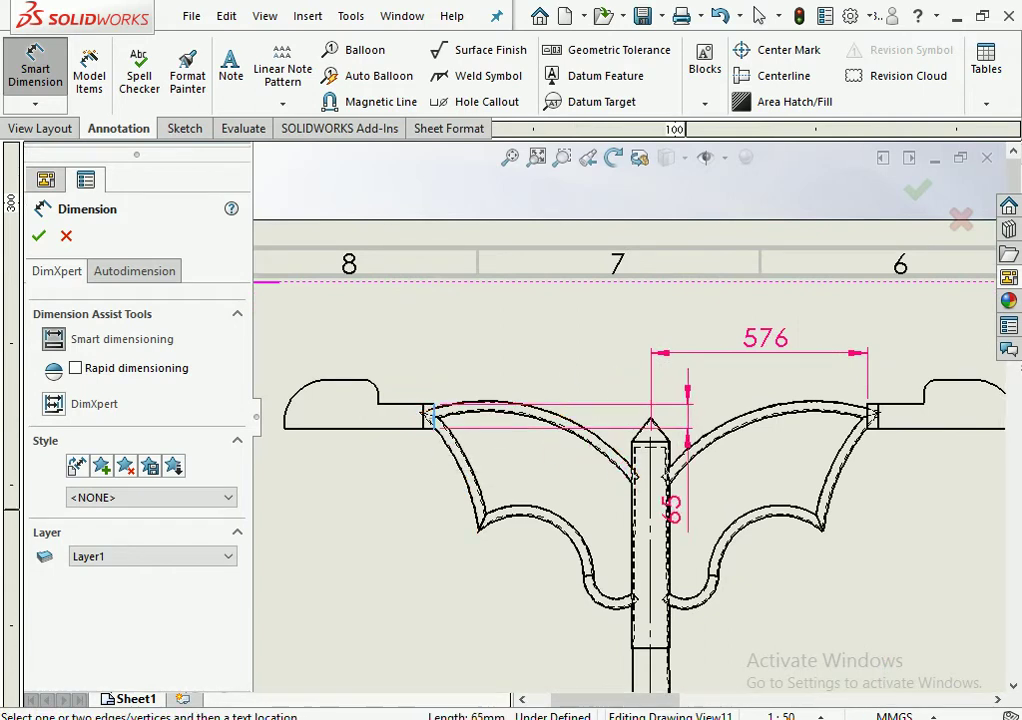
pyautogui.click(543, 340)
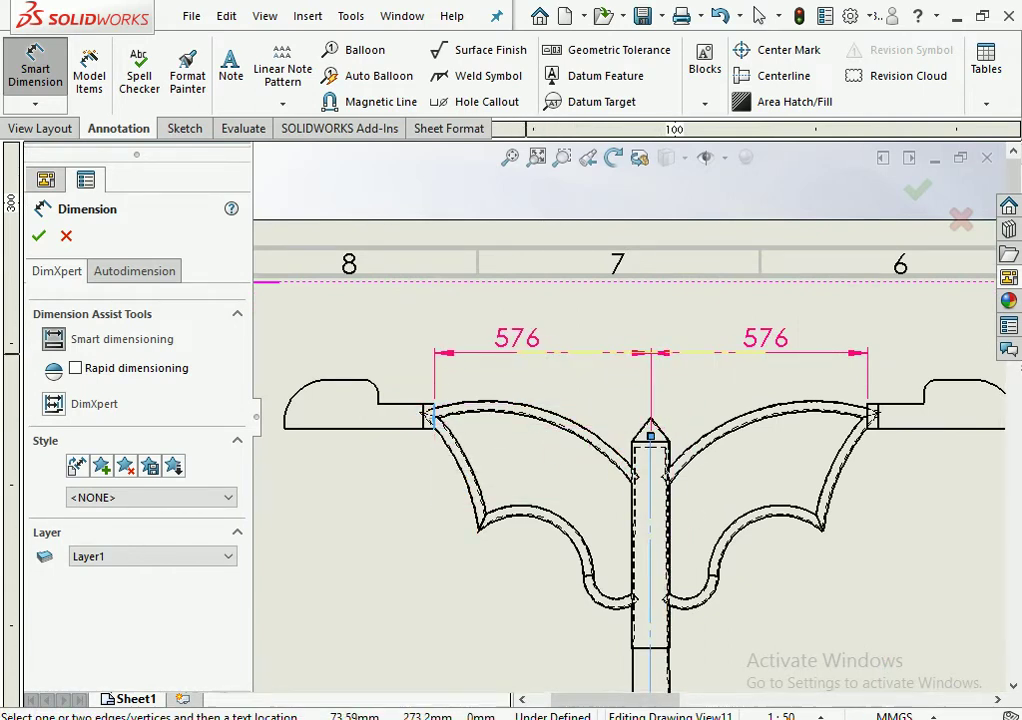
pyautogui.scroll(2, 651, 435)
pyautogui.press('Escape')
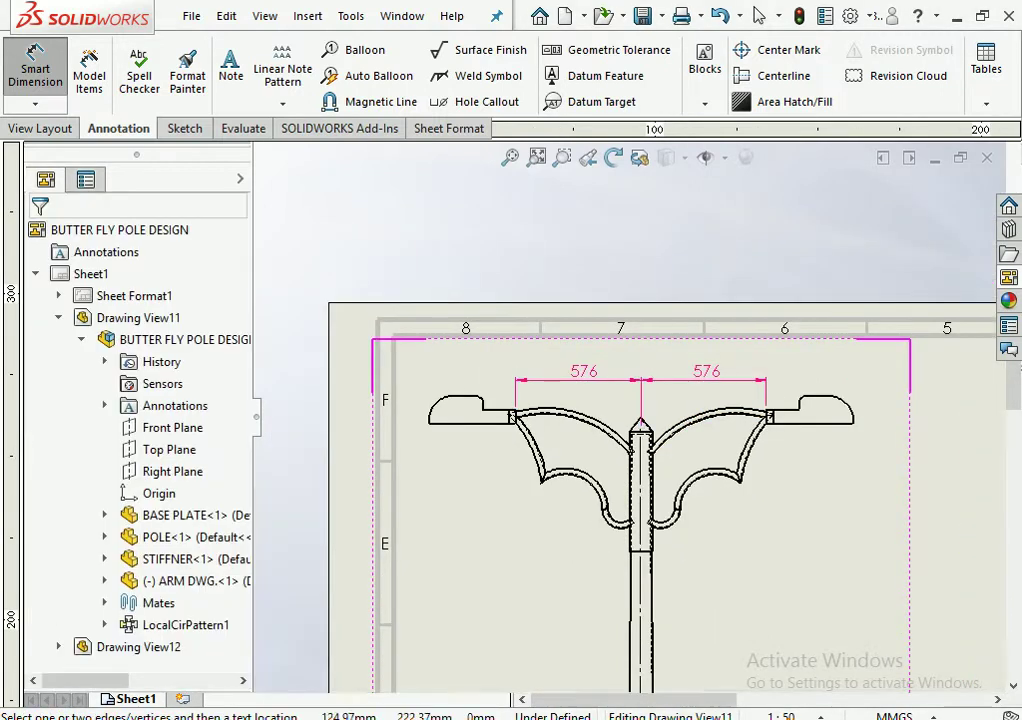
# Add the 550 arm bracket dimension to the left of the pole
pyautogui.scroll(-1, 651, 435)
pyautogui.click(637, 480)
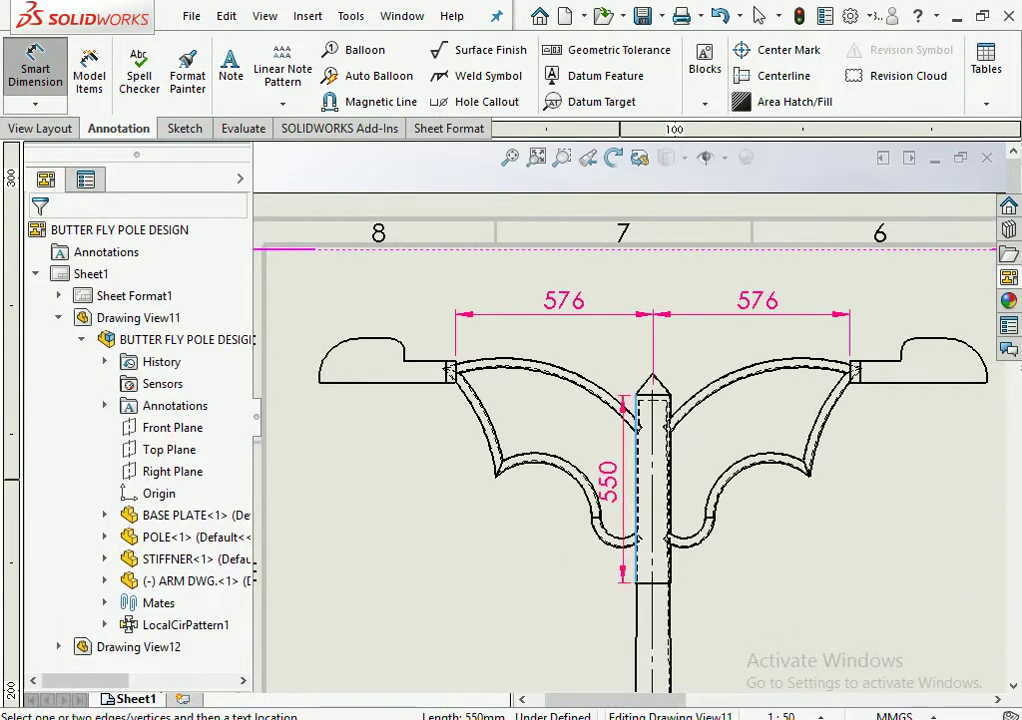
pyautogui.click(535, 500)
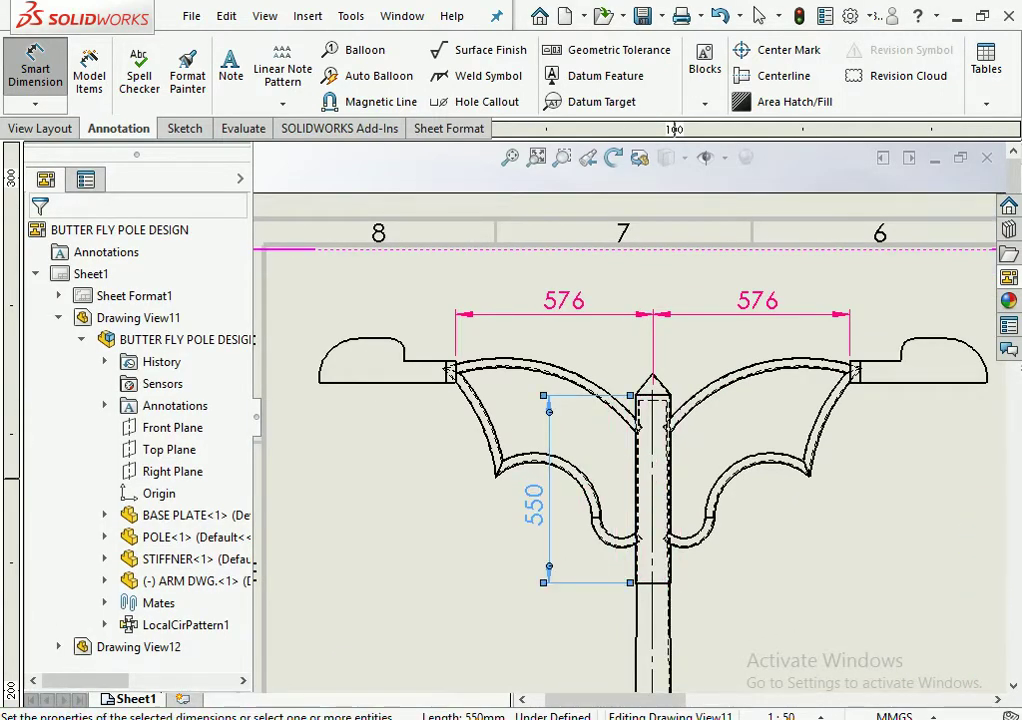
pyautogui.scroll(3, 612, 347)
pyautogui.scroll(2, 612, 347)
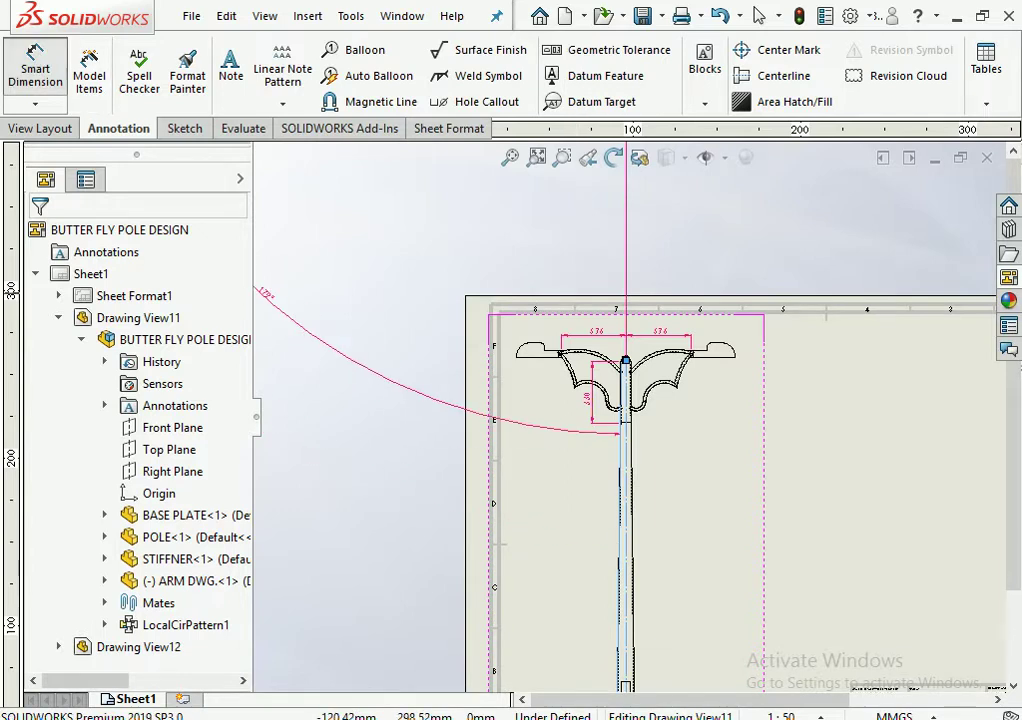
pyautogui.press('Escape')
# Dimension the full pole height as 3500 beside the pole
pyautogui.click(35, 65)
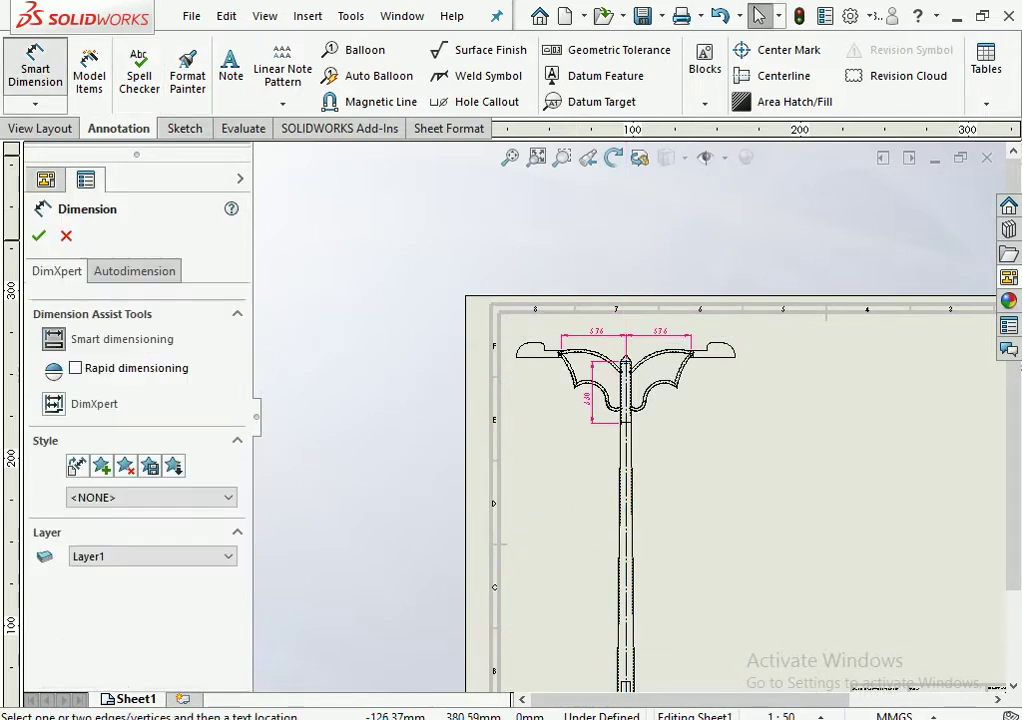
pyautogui.click(619, 555)
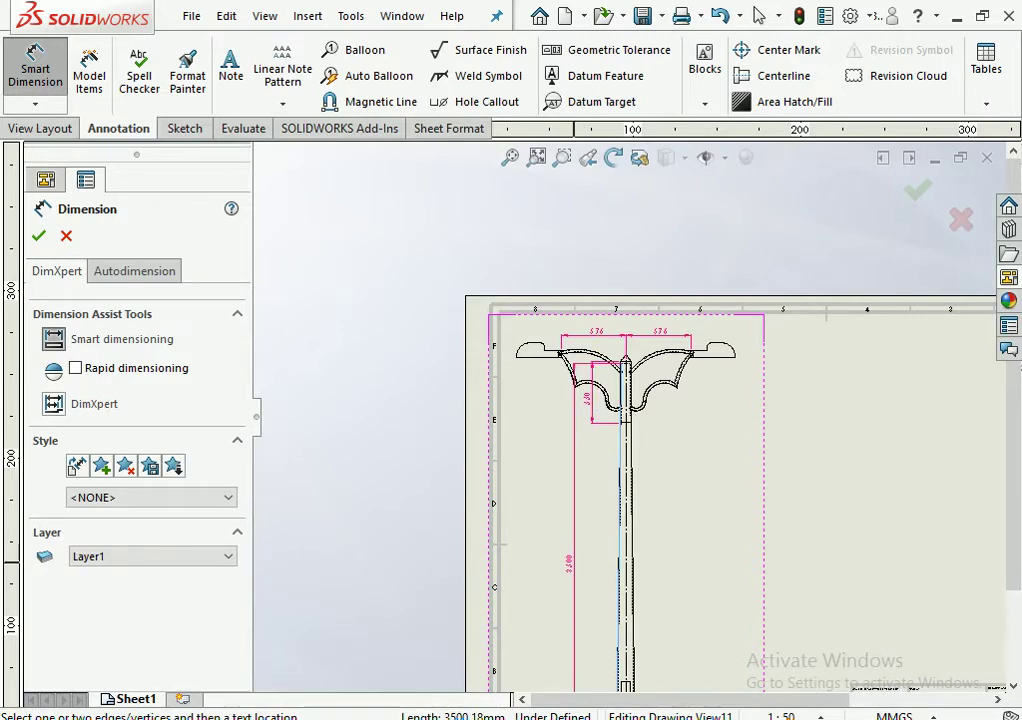
pyautogui.click(495, 450)
pyautogui.press('Escape')
pyautogui.press('f')
# Dimension the door's 350 offset from the base plate bottom edge
pyautogui.scroll(-4, 625, 566)
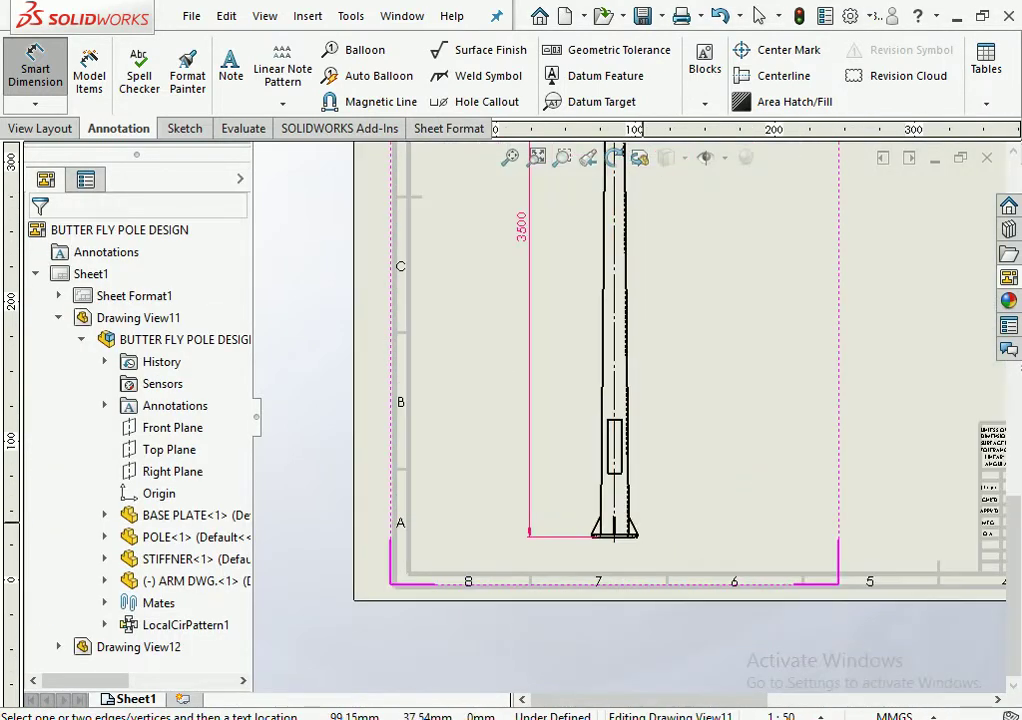
pyautogui.scroll(-2, 625, 566)
pyautogui.scroll(-1, 625, 566)
pyautogui.click(640, 602)
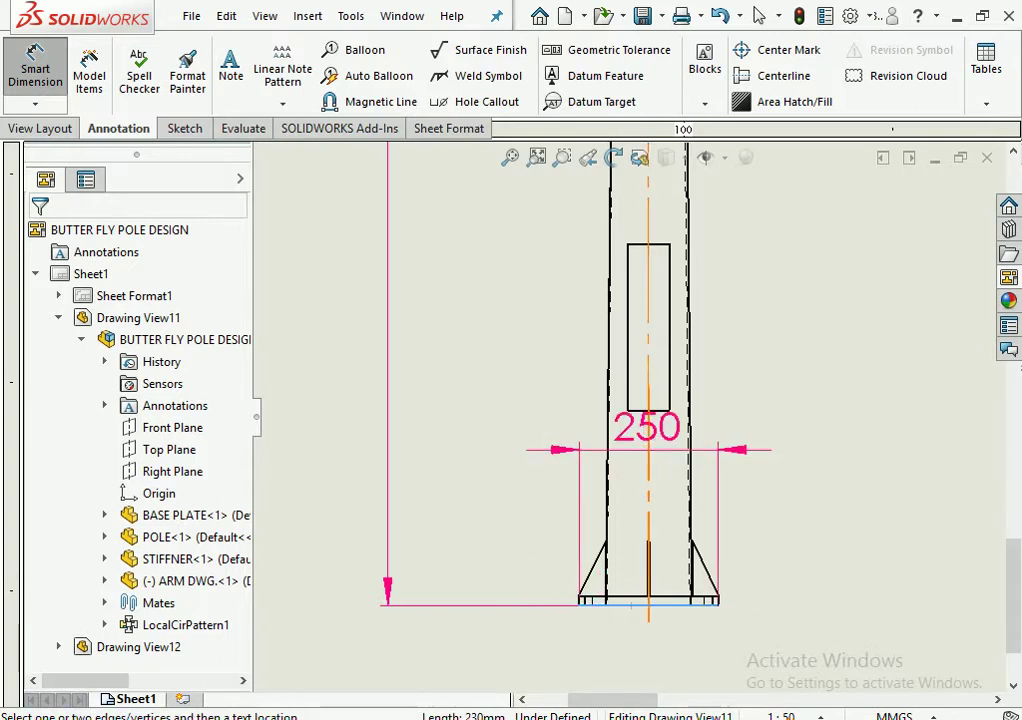
pyautogui.click(648, 410)
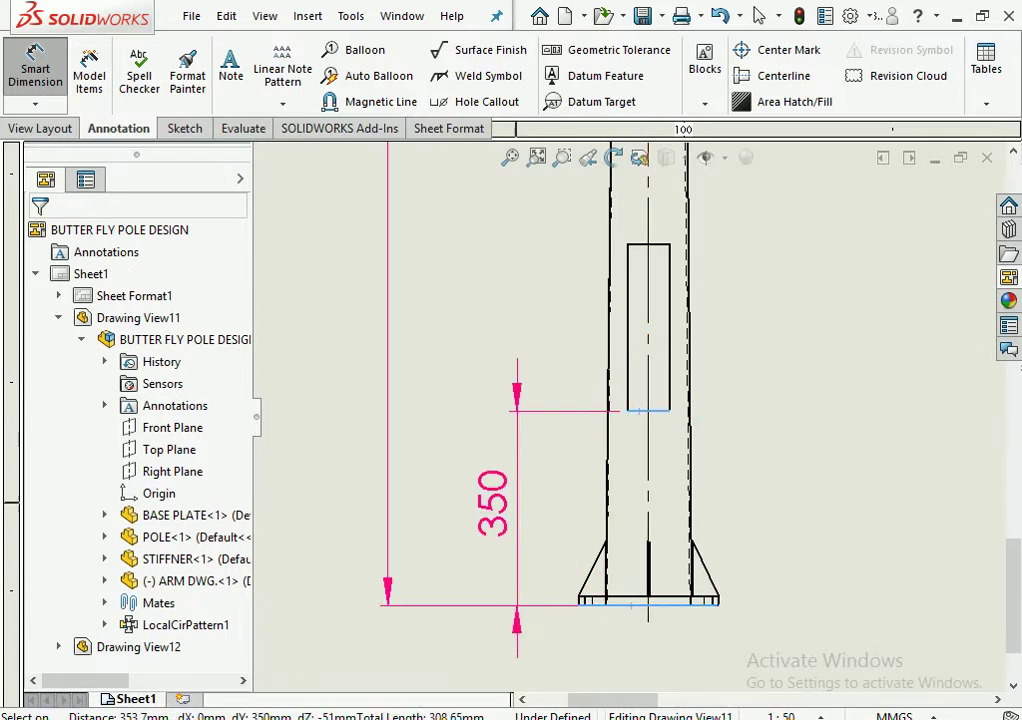
pyautogui.click(486, 508)
pyautogui.press('Return')
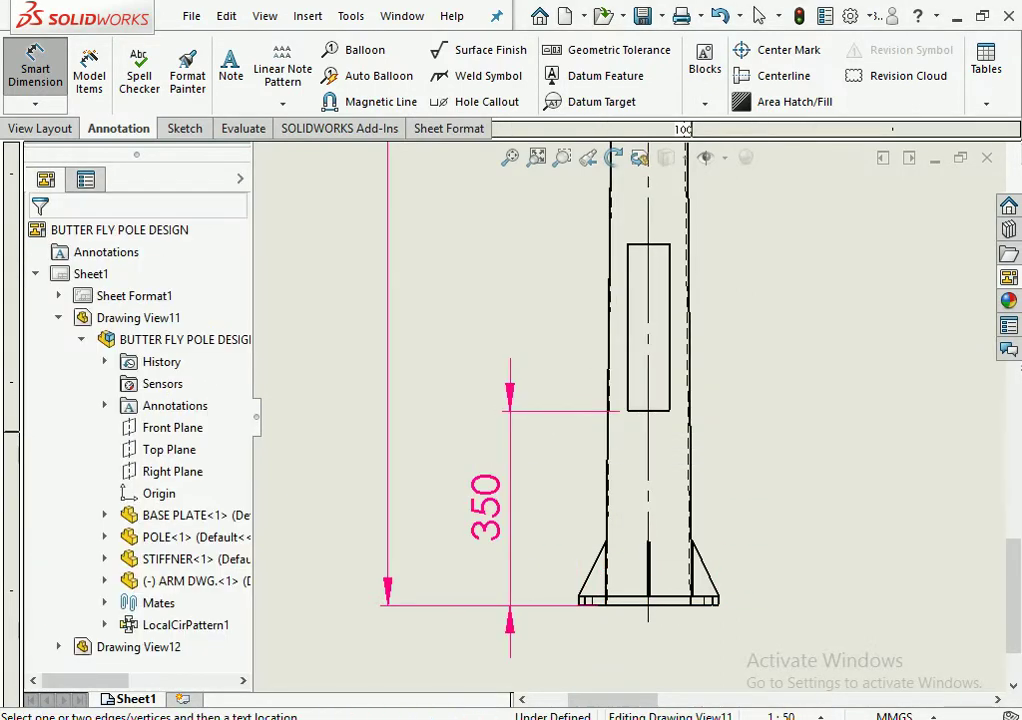
# Add the 300 door height dimension along the door's side edge
pyautogui.click(628, 330)
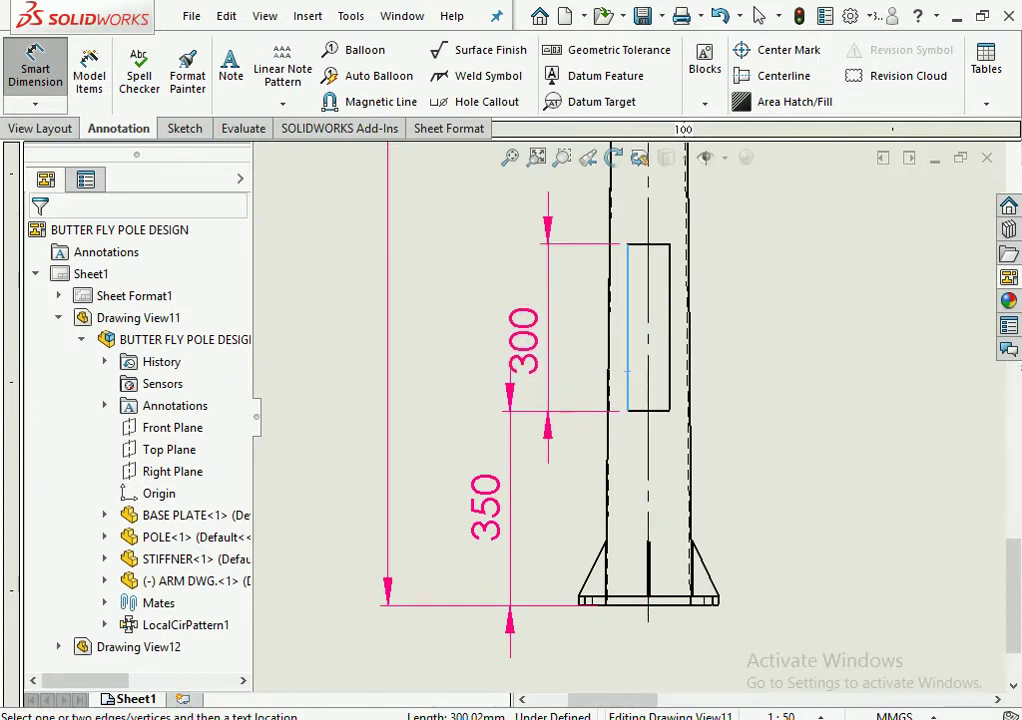
pyautogui.click(486, 320)
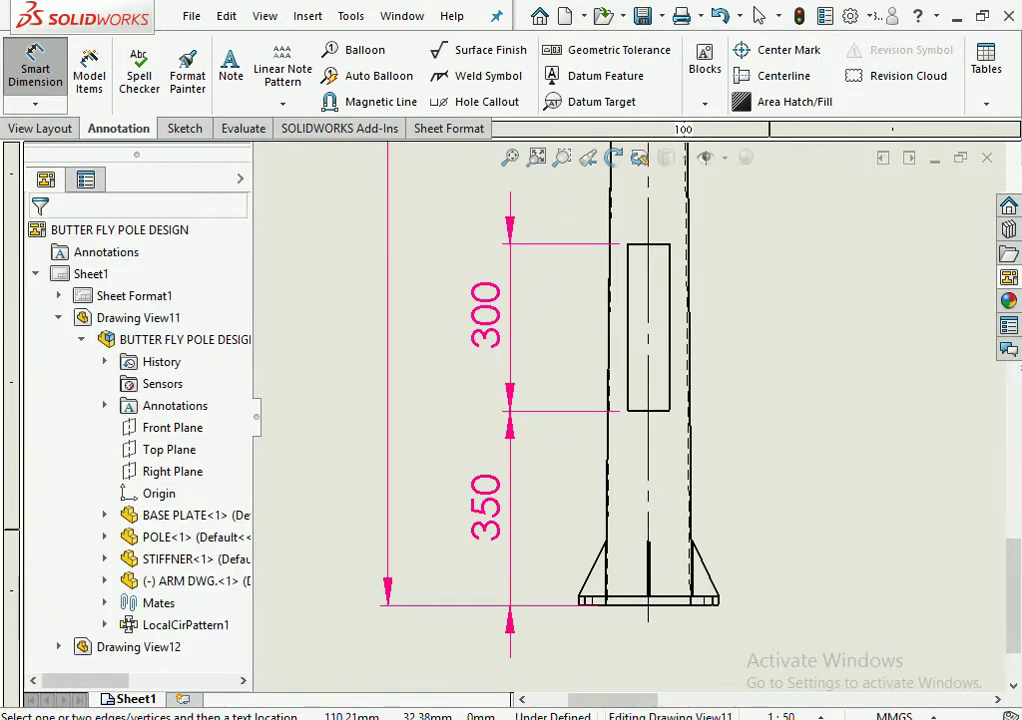
pyautogui.scroll(4, 486, 320)
pyautogui.scroll(-2, 640, 230)
pyautogui.scroll(-2, 655, 245)
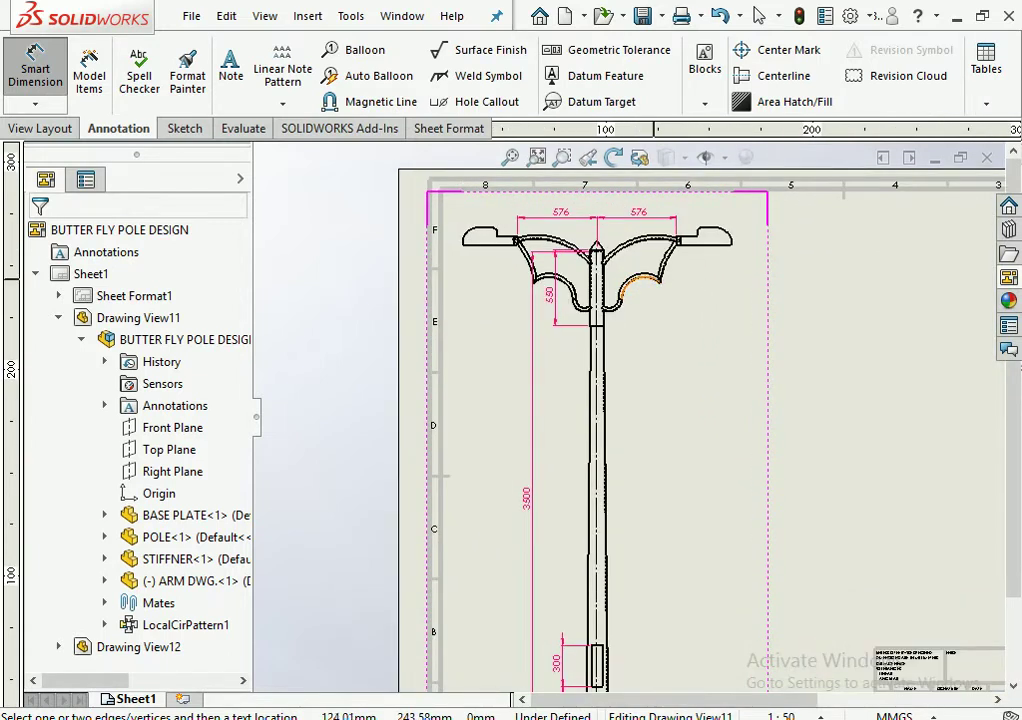
pyautogui.scroll(-2, 670, 255)
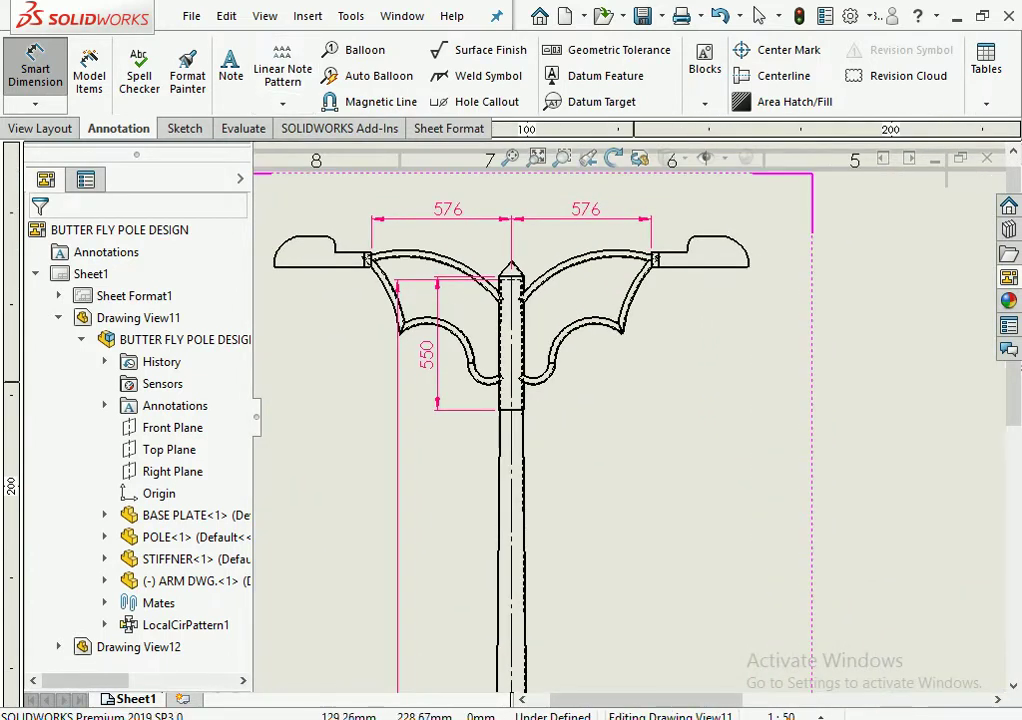
pyautogui.scroll(3, 614, 445)
pyautogui.click(231, 68)
# Label the pole edge with a '4MM THIK' leader note
pyautogui.scroll(-2, 626, 571)
pyautogui.scroll(-2, 490, 625)
pyautogui.click(531, 399)
pyautogui.write('4MM TH')
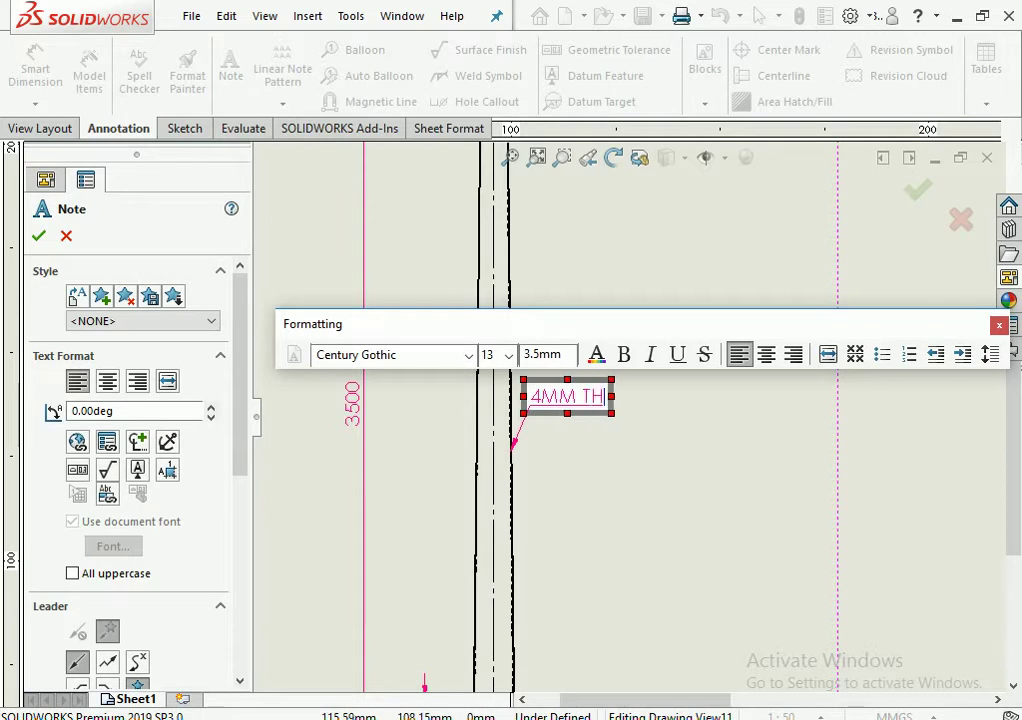
pyautogui.click(593, 505)
# Add a 'DOOR' leader note beside the door
pyautogui.scroll(3, 560, 520)
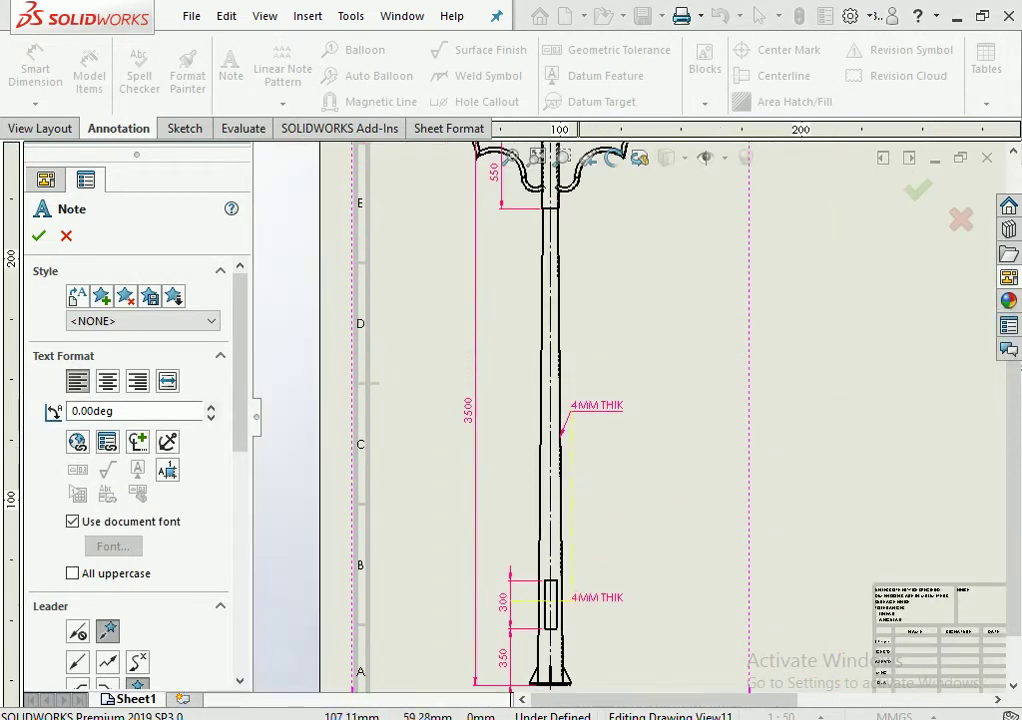
pyautogui.scroll(-3, 560, 600)
pyautogui.click(594, 507)
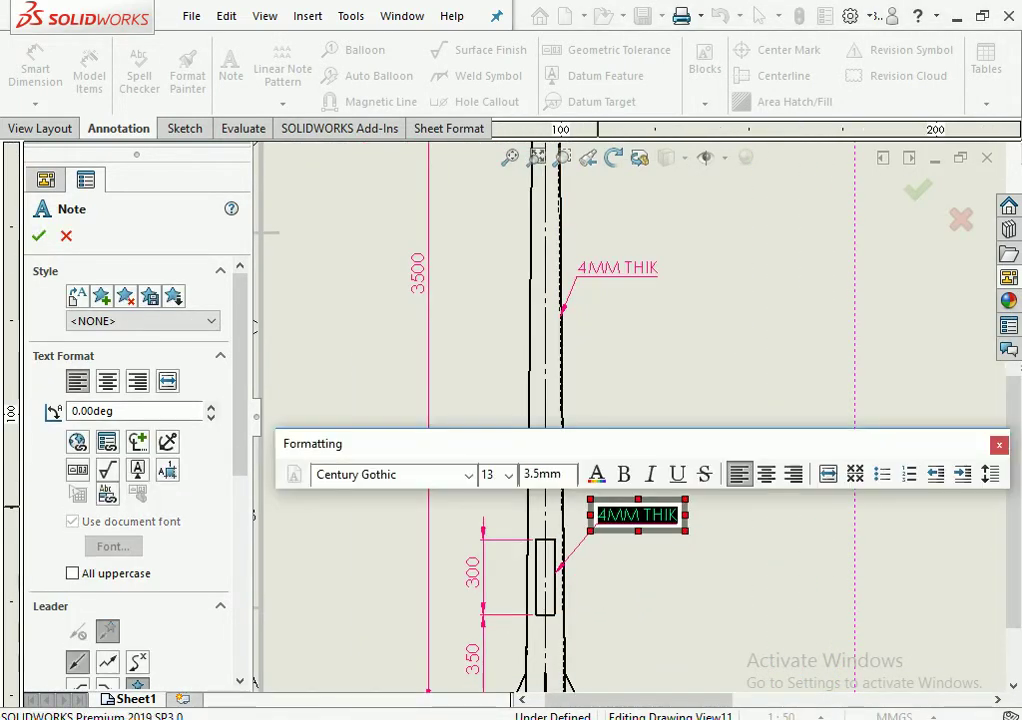
pyautogui.write('DOOR')
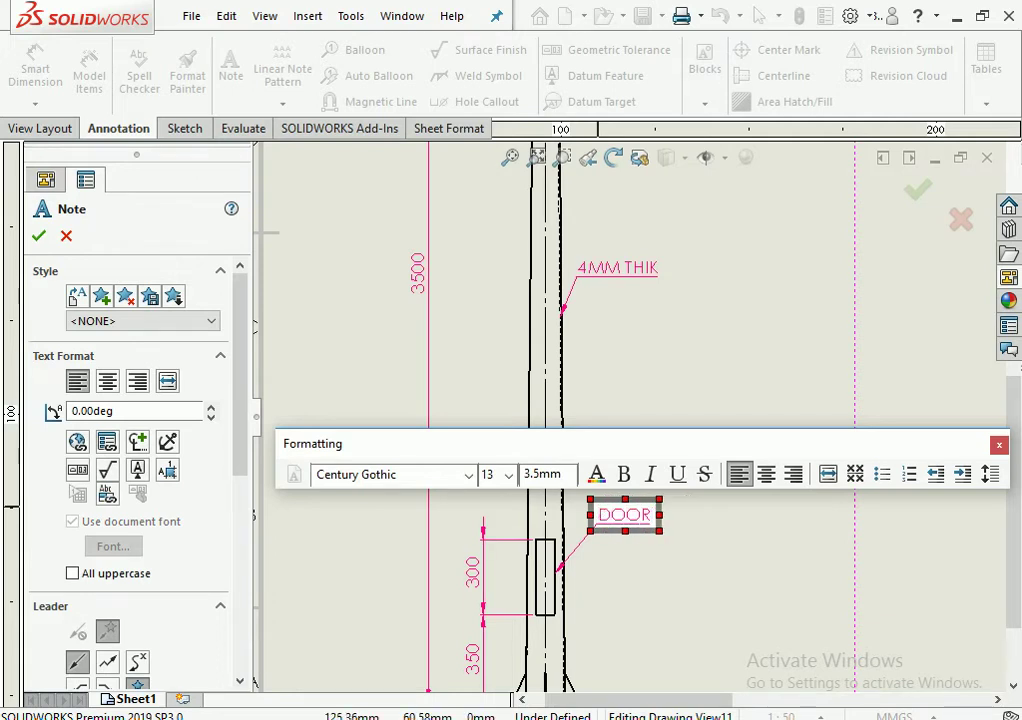
pyautogui.click(640, 560)
# Label the pole base 'BASE PLATE' and begin another note at the arm joint
pyautogui.scroll(3, 640, 560)
pyautogui.scroll(-2, 600, 530)
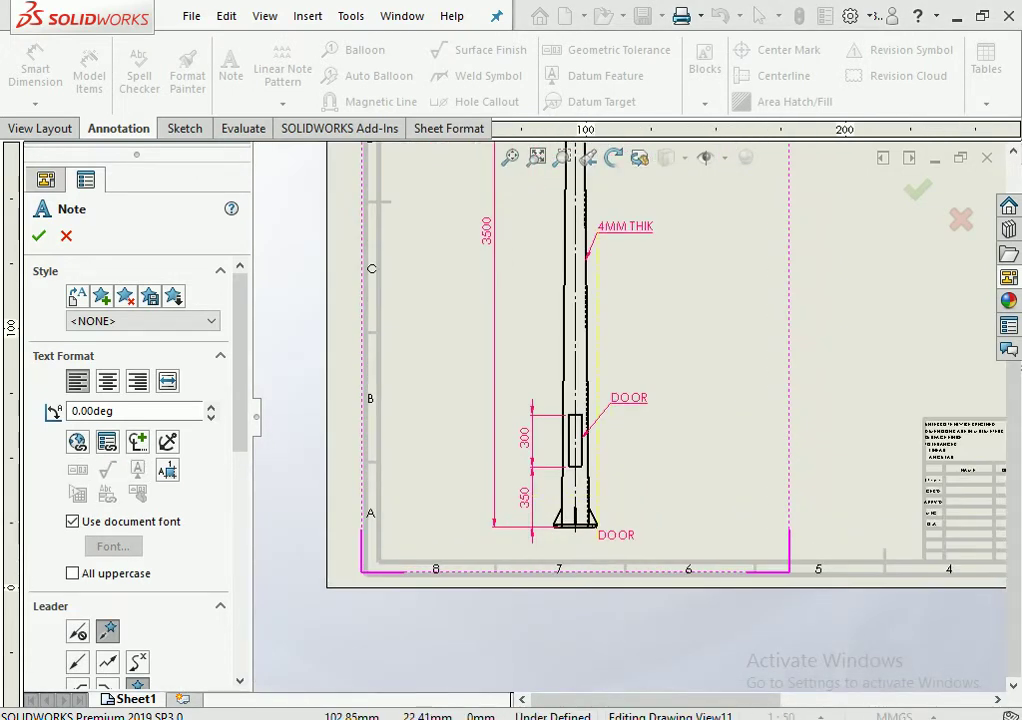
pyautogui.click(604, 488)
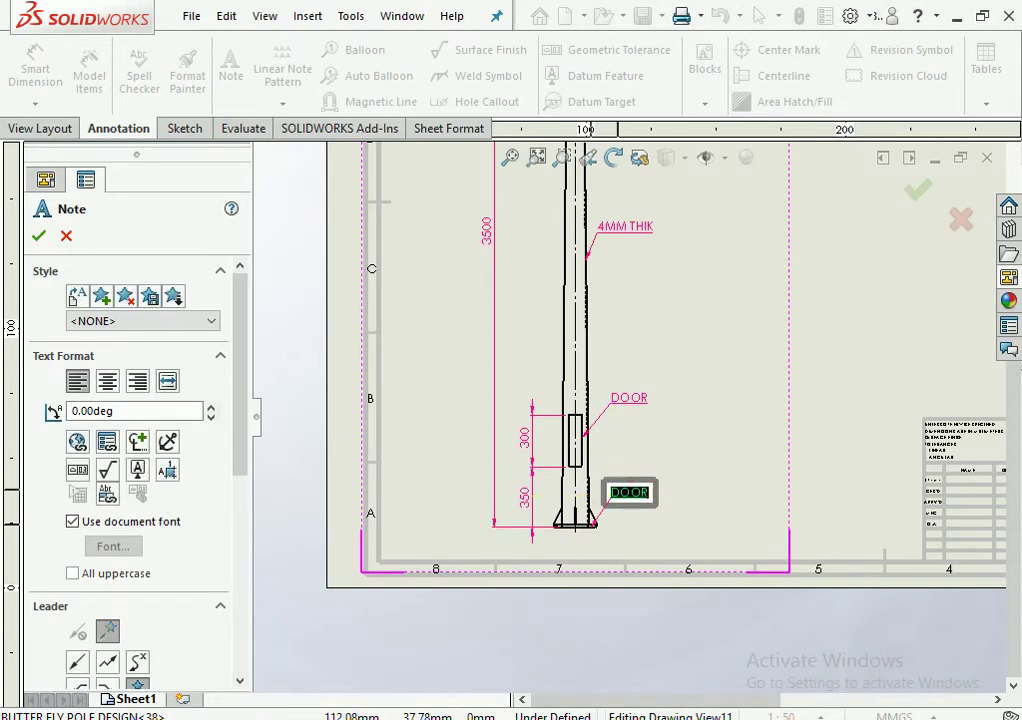
pyautogui.write('BASE PLATE')
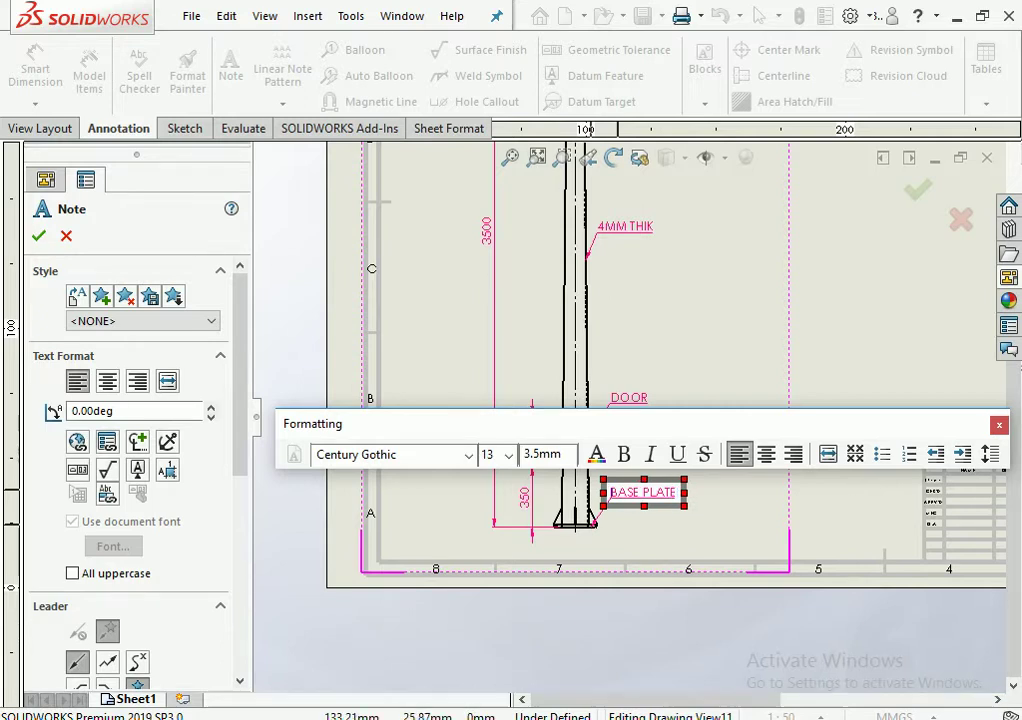
pyautogui.scroll(5, 640, 400)
pyautogui.scroll(2, 640, 400)
pyautogui.scroll(-5, 652, 271)
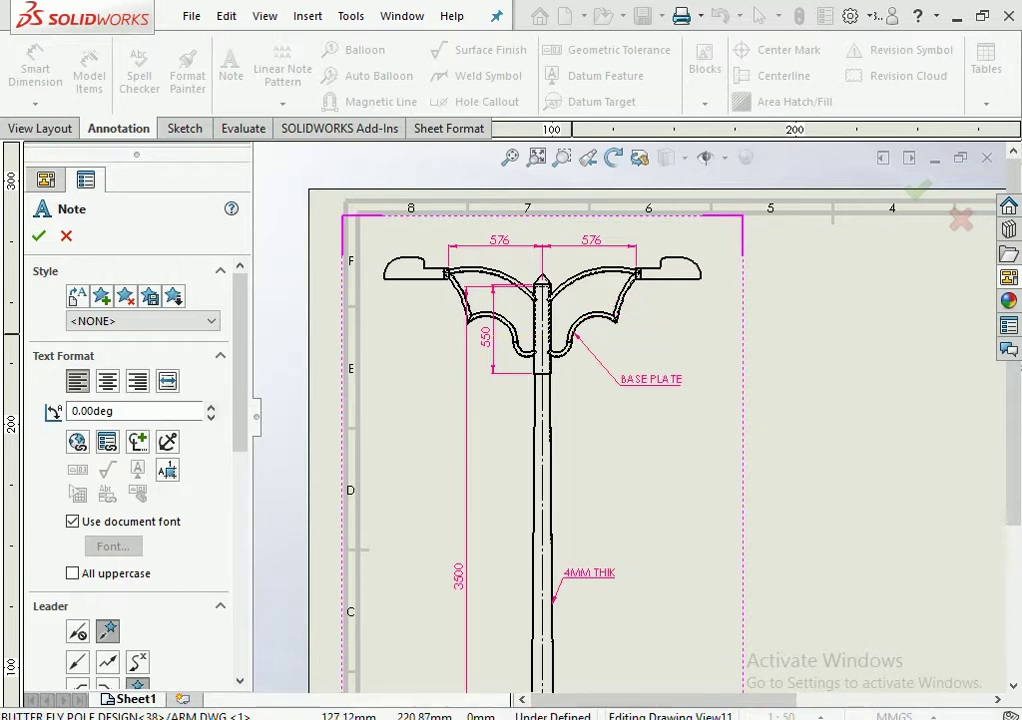
pyautogui.click(600, 360)
pyautogui.write('g')
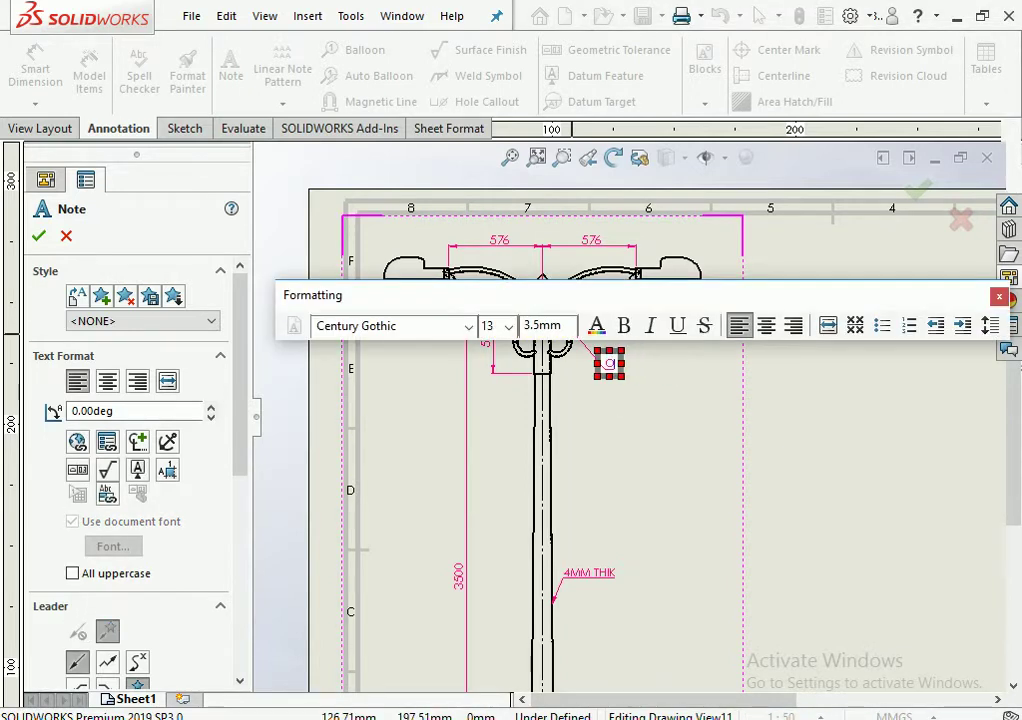
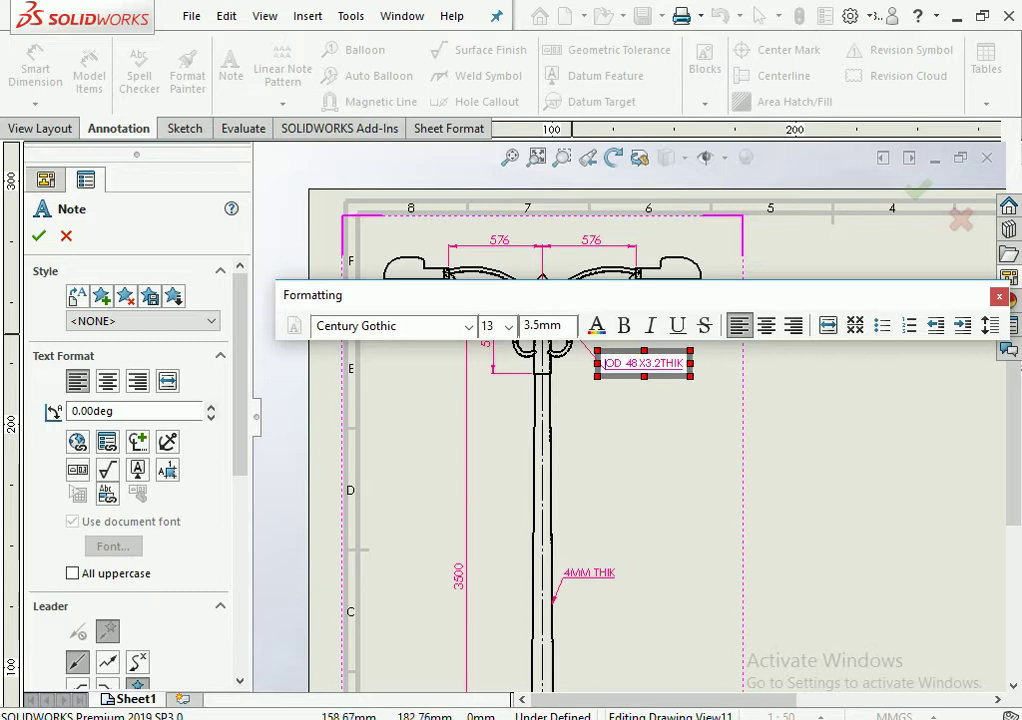
# Move the copied OD 48X3.2THIK note above the lamp head and change its text to FITTINGS
pyautogui.scroll(-3, 700, 400)
pyautogui.scroll(-2, 700, 400)
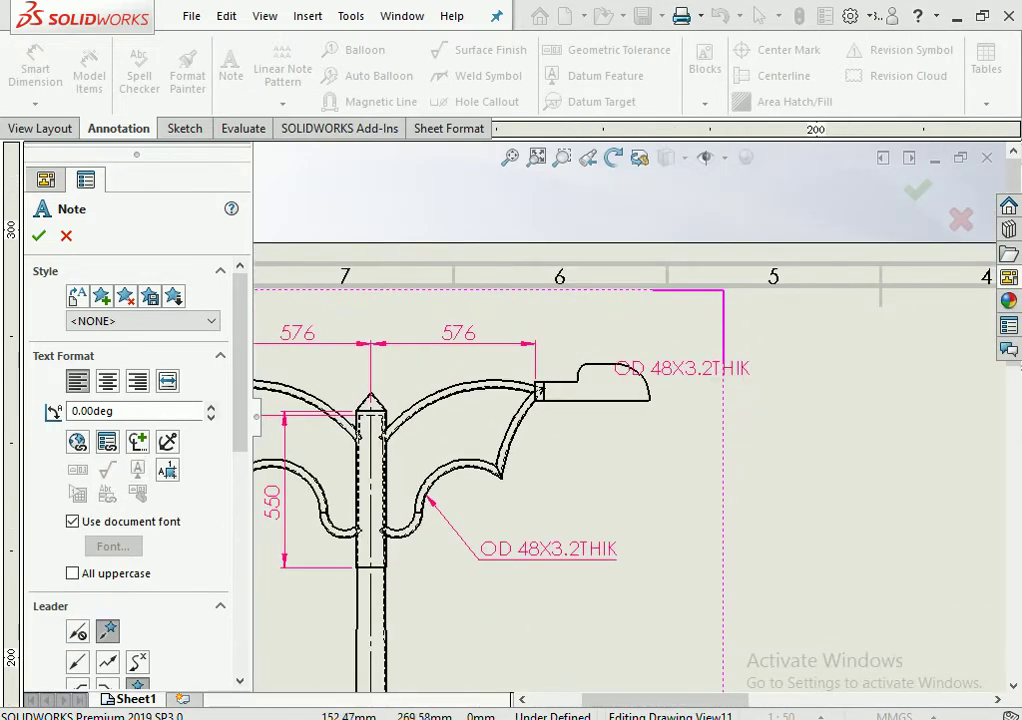
pyautogui.moveTo(683, 368); pyautogui.dragTo(693, 325)
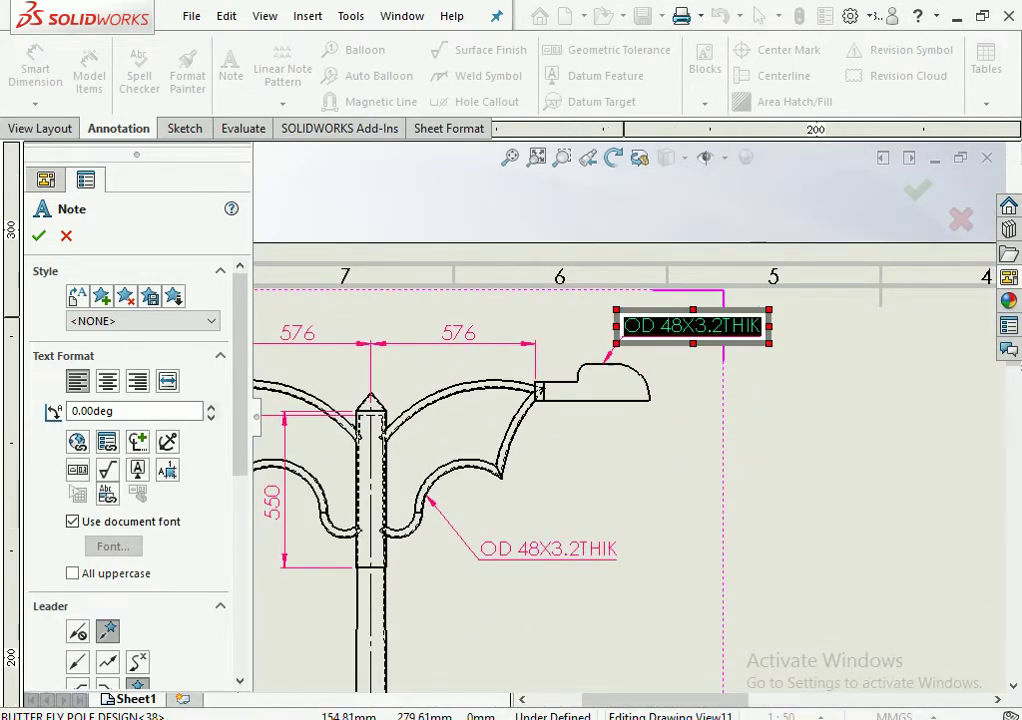
pyautogui.doubleClick(693, 325)
pyautogui.write('FITTINGS')
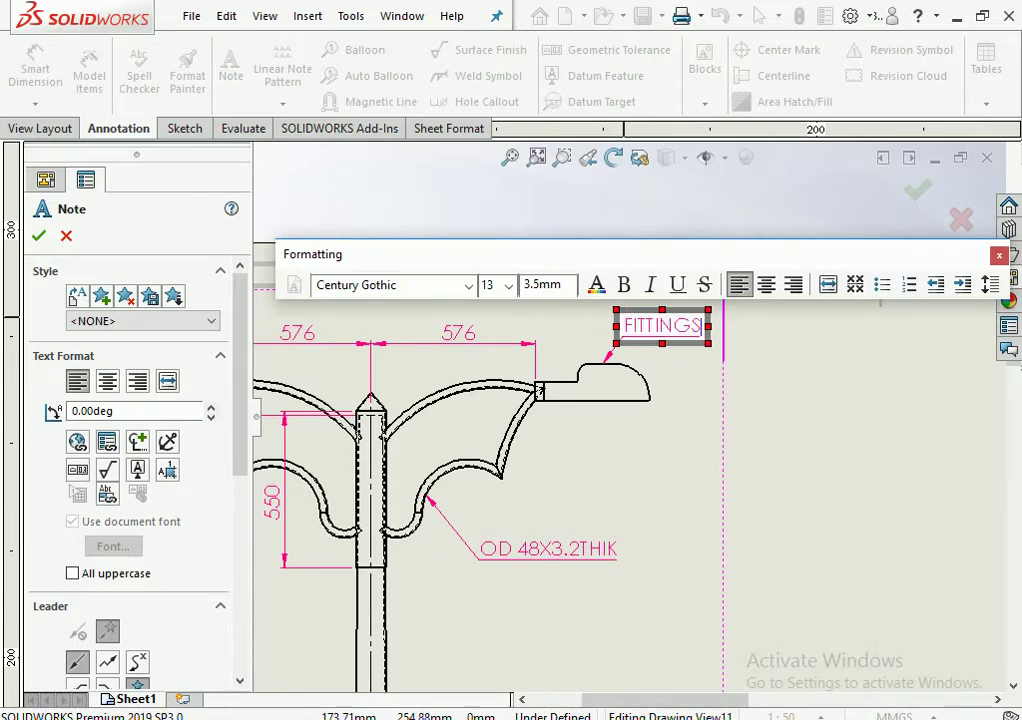
pyautogui.scroll(5, 565, 430)
pyautogui.scroll(2, 565, 430)
pyautogui.scroll(-3, 565, 430)
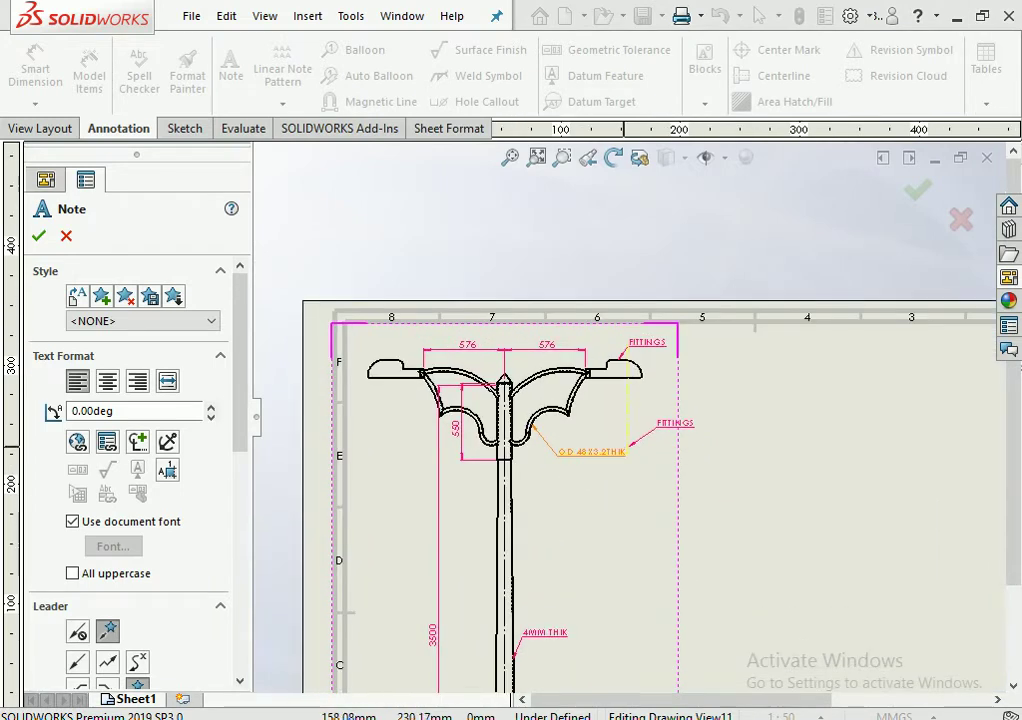
# Close the Note tool and zoom in on the drawing's title block
pyautogui.scroll(2, 500, 380)
pyautogui.scroll(2, 740, 500)
pyautogui.scroll(-3, 580, 370)
pyautogui.scroll(2, 760, 486)
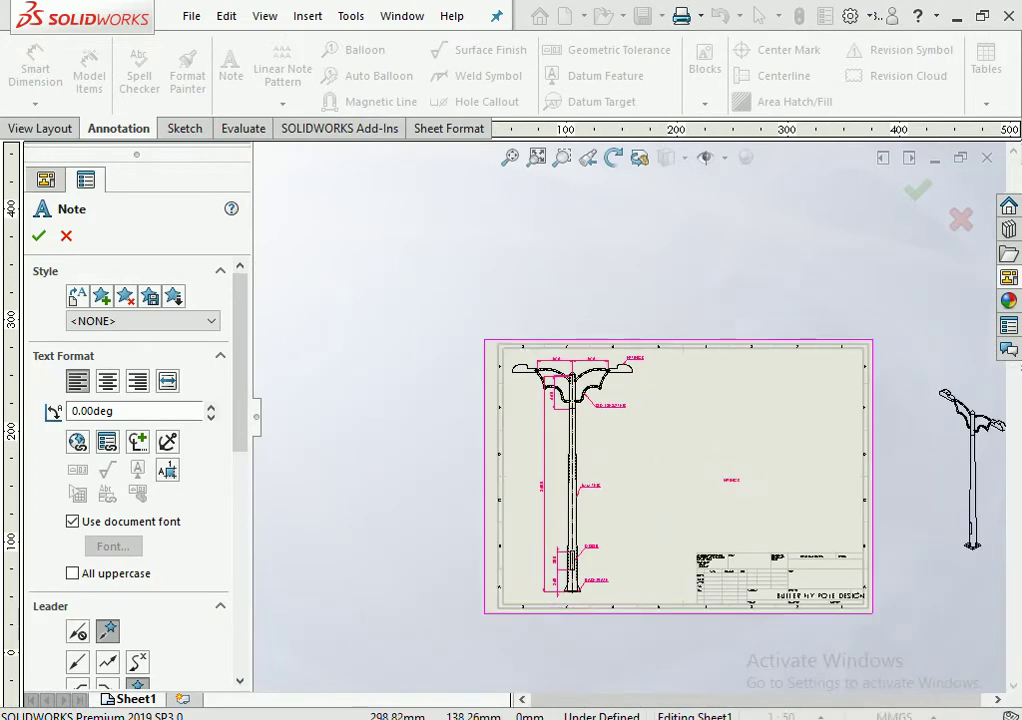
pyautogui.scroll(-2, 530, 355)
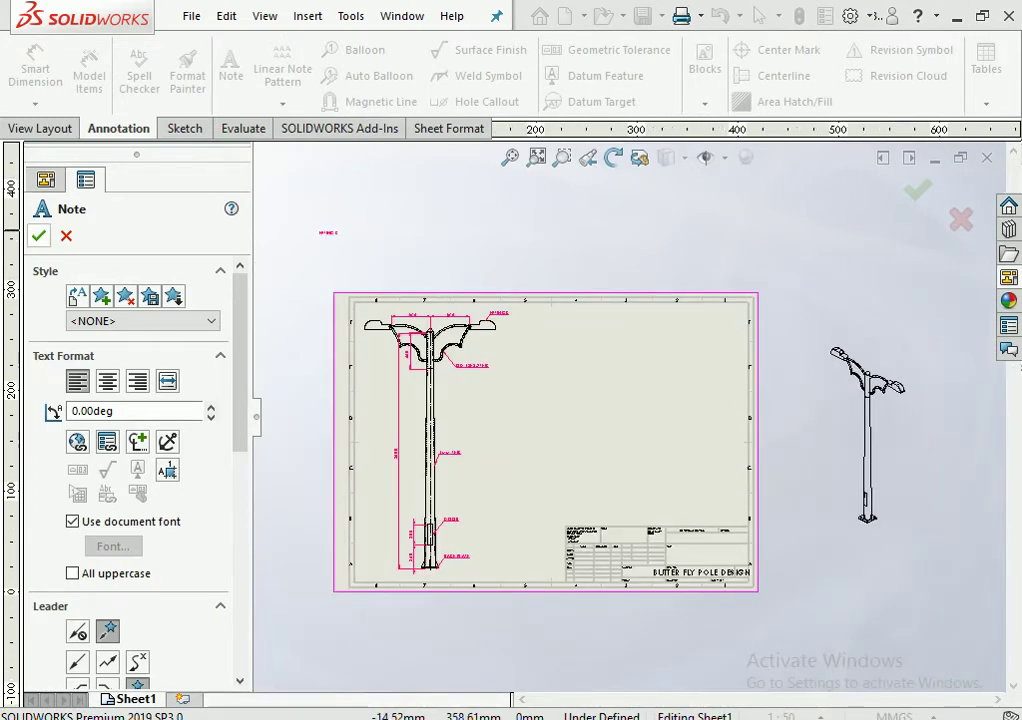
pyautogui.press('Escape')
pyautogui.scroll(-2, 740, 525)
pyautogui.scroll(-1, 740, 525)
pyautogui.scroll(1, 740, 525)
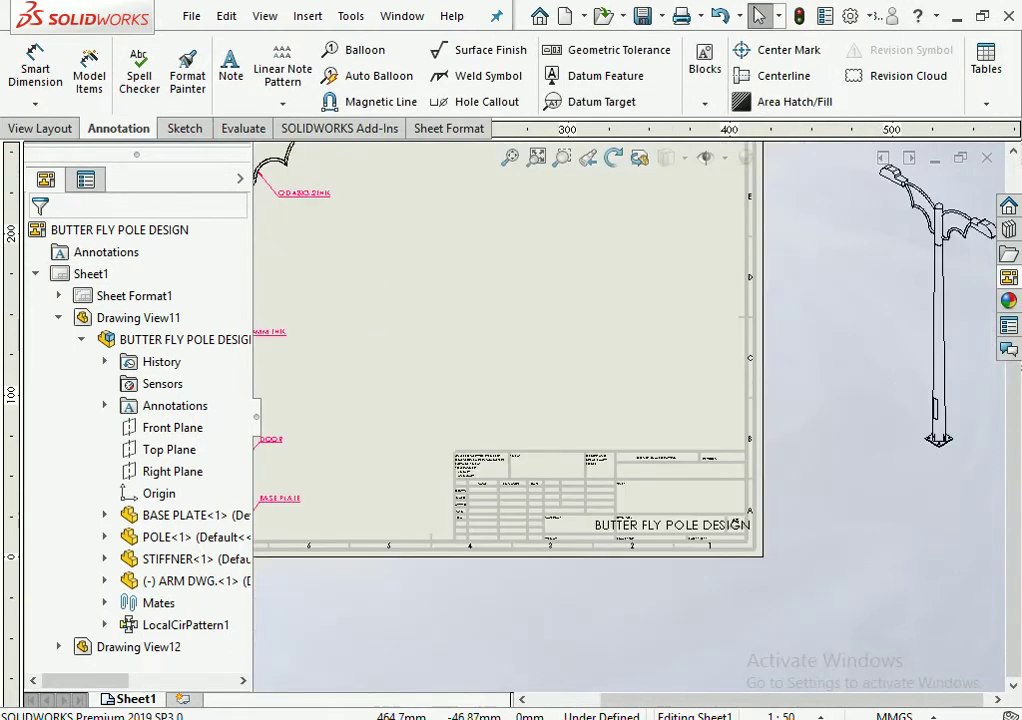
pyautogui.scroll(1, 737, 523)
pyautogui.scroll(-5, 650, 545)
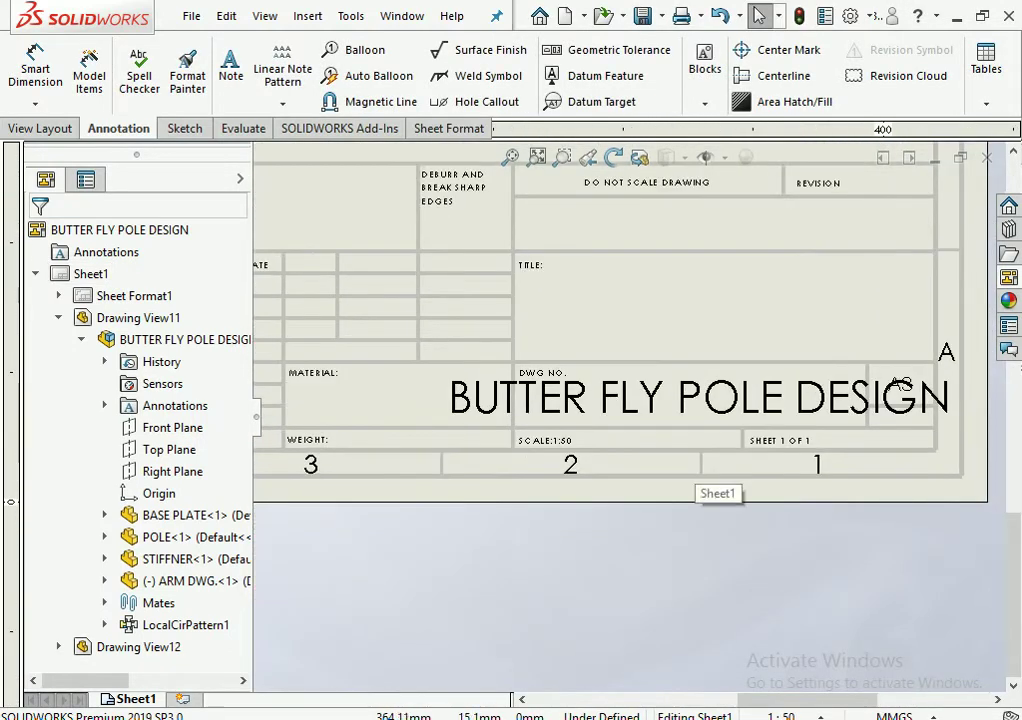
# In the sheet format, set the BUTTER FLY POLE DESIGN title-block text to Calibri, size 20
pyautogui.rightClick(697, 232)
pyautogui.click(775, 370)
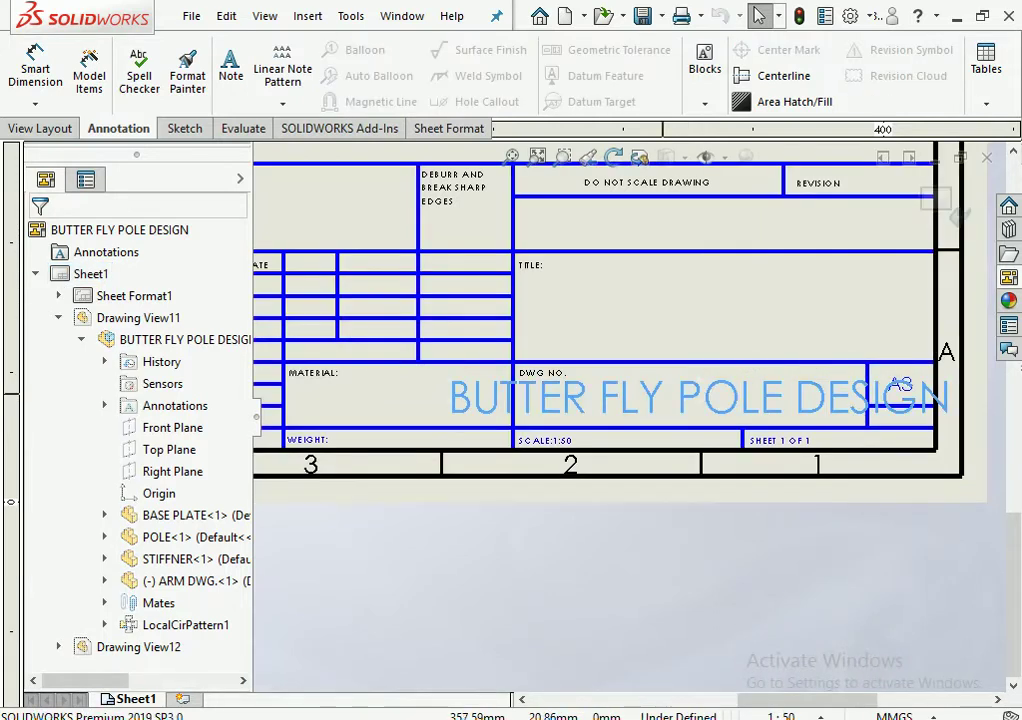
pyautogui.doubleClick(770, 398)
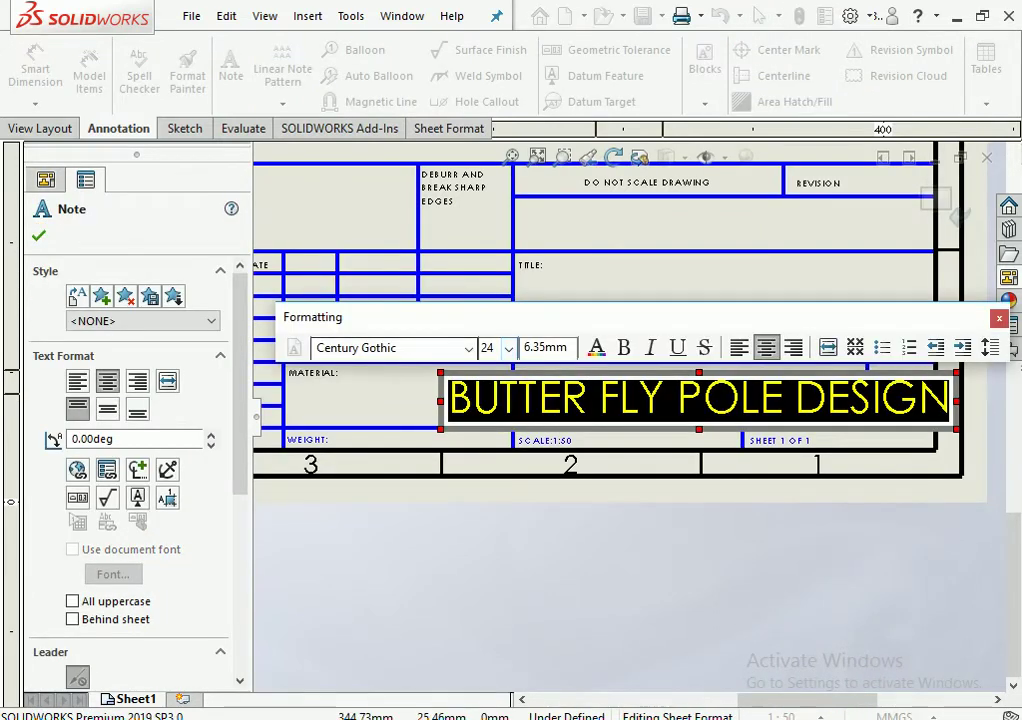
pyautogui.click(468, 348)
pyautogui.scroll(3, 390, 232)
pyautogui.scroll(2, 390, 152)
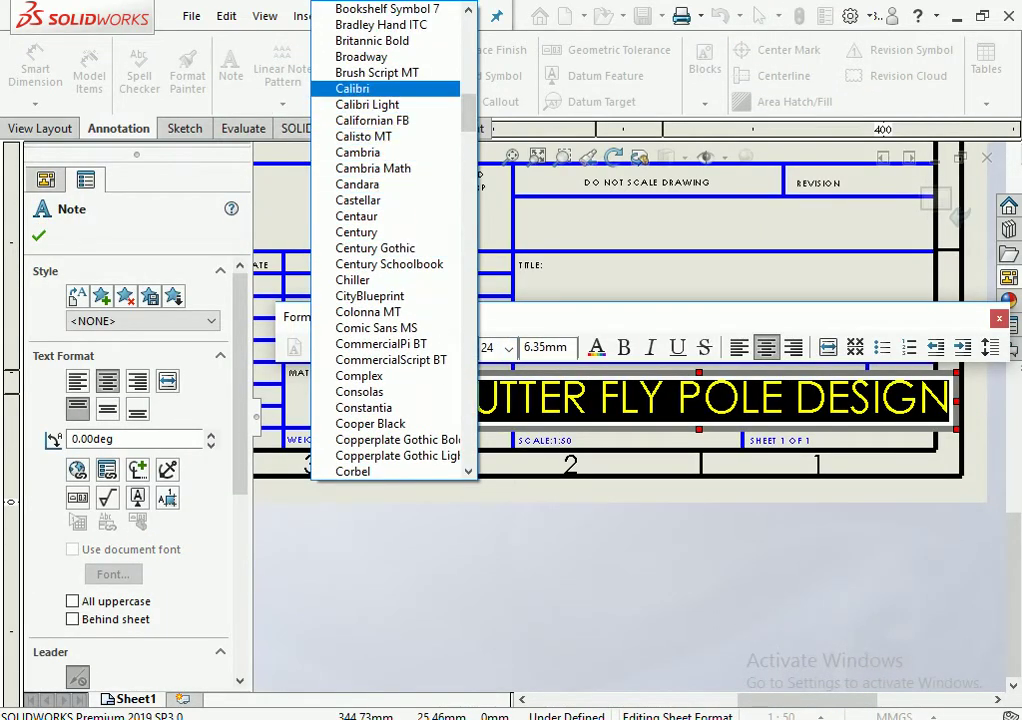
pyautogui.click(352, 88)
pyautogui.click(508, 348)
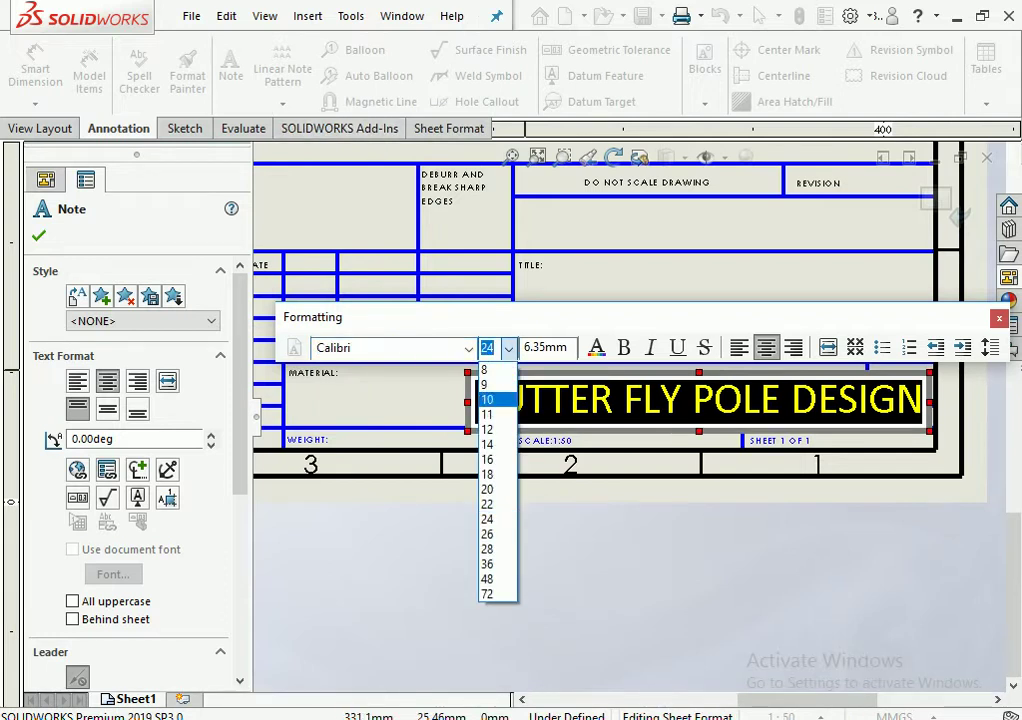
pyautogui.click(487, 489)
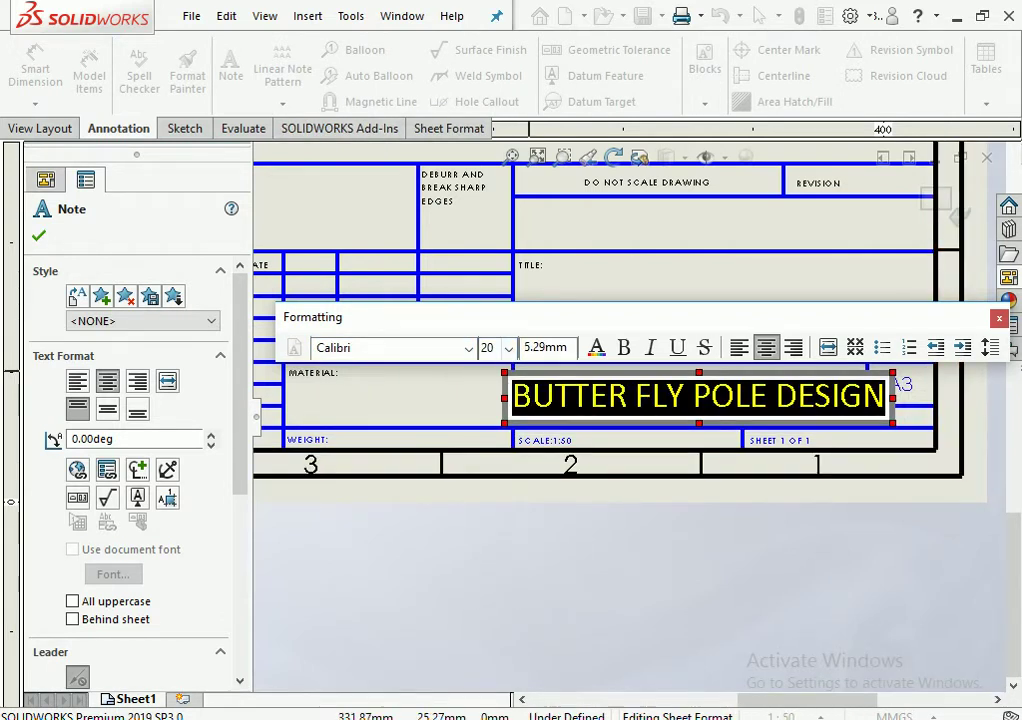
pyautogui.click(508, 348)
pyautogui.press('Escape')
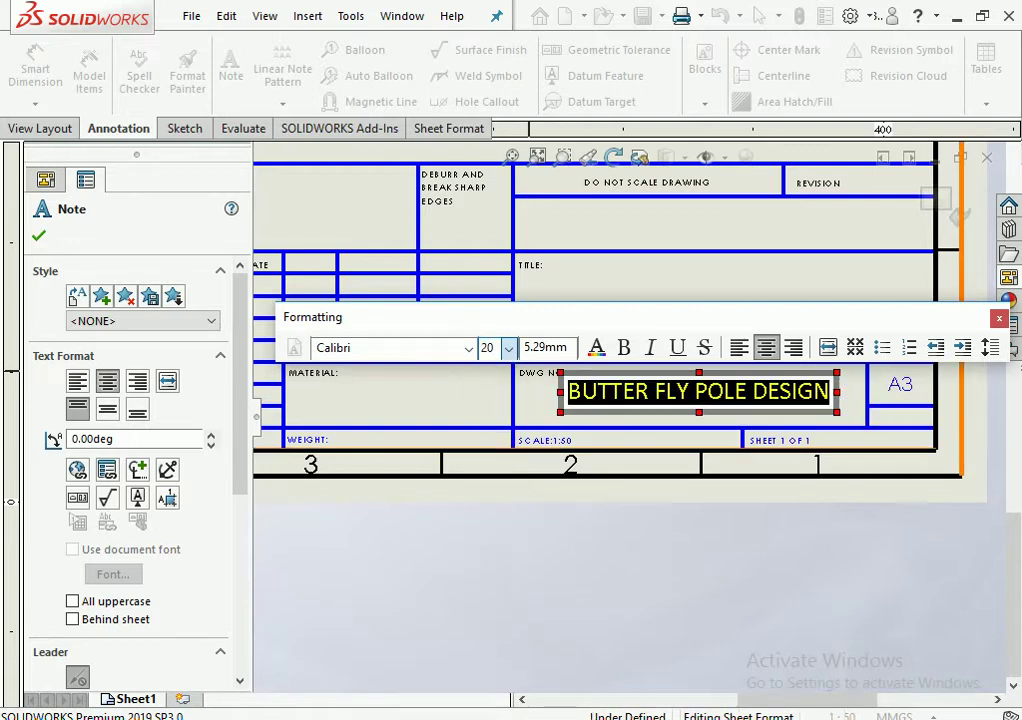
pyautogui.press('Escape')
pyautogui.click(958, 214)
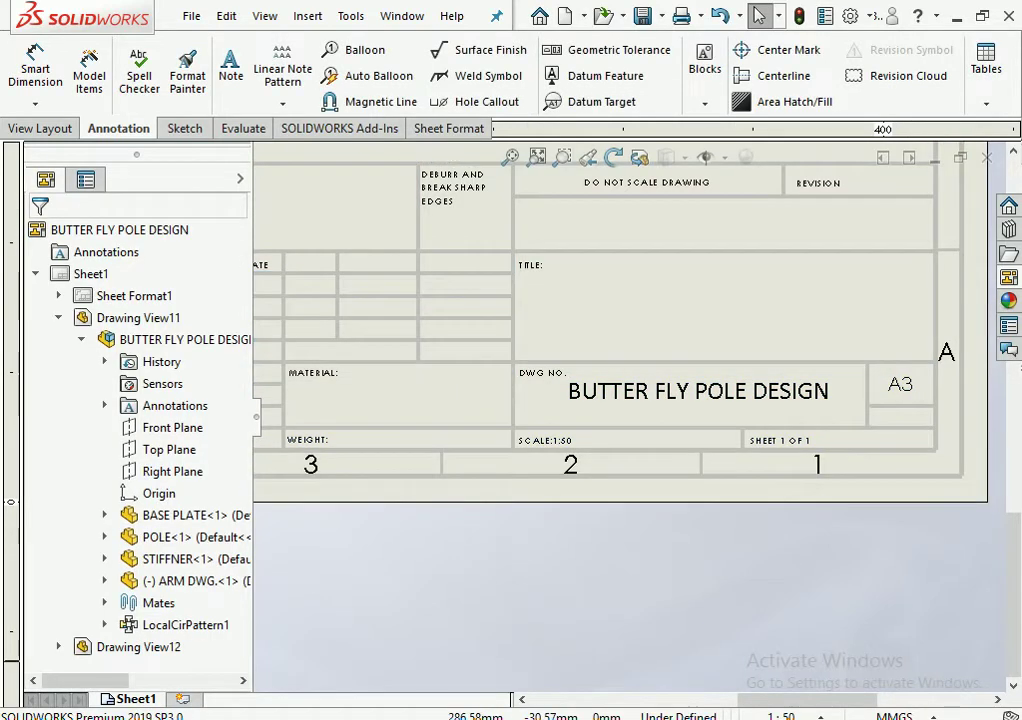
pyautogui.scroll(3, 600, 370)
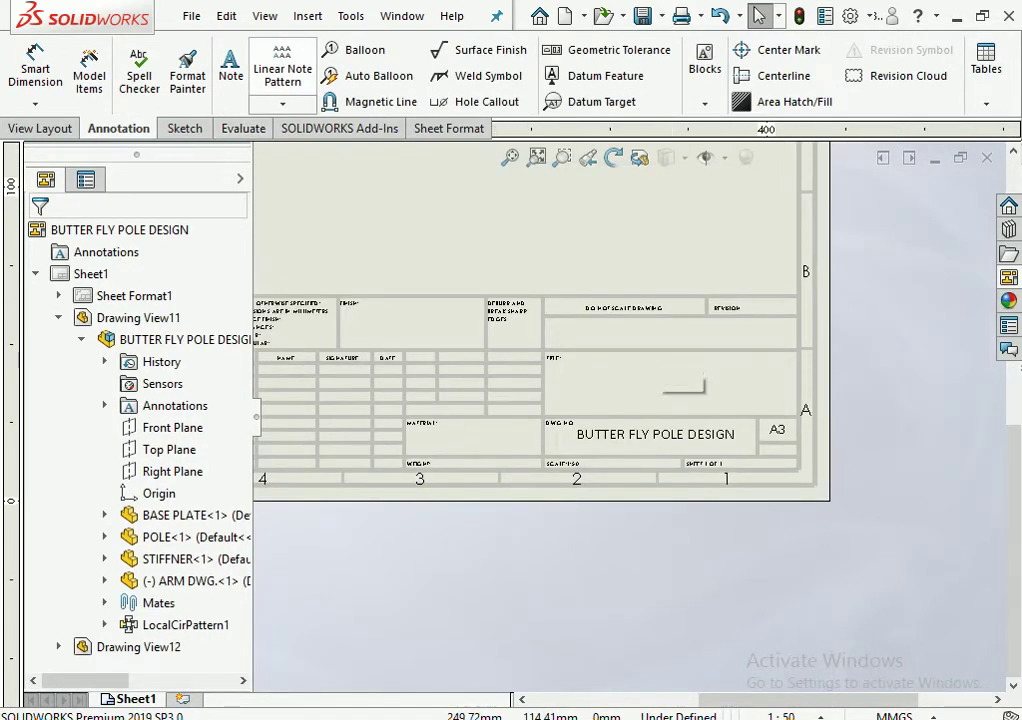
# Create a BUTTERFLY LIGHT POLE DETAIL DRAWING title note in Calibri at size 20
pyautogui.click(231, 70)
pyautogui.scroll(-2, 572, 360)
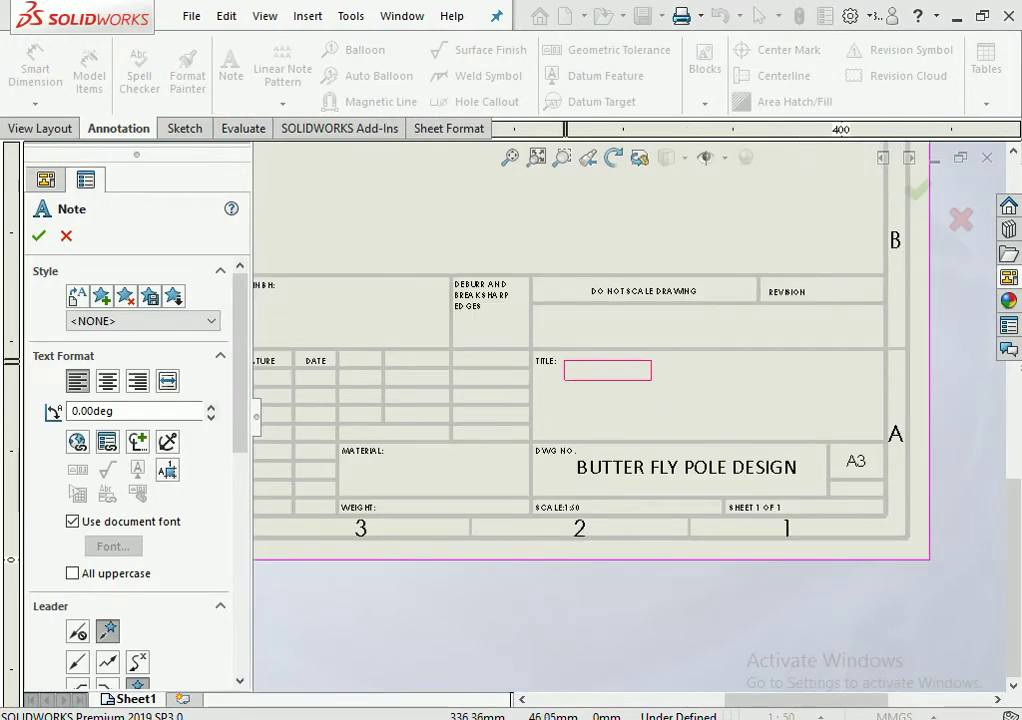
pyautogui.click(557, 356)
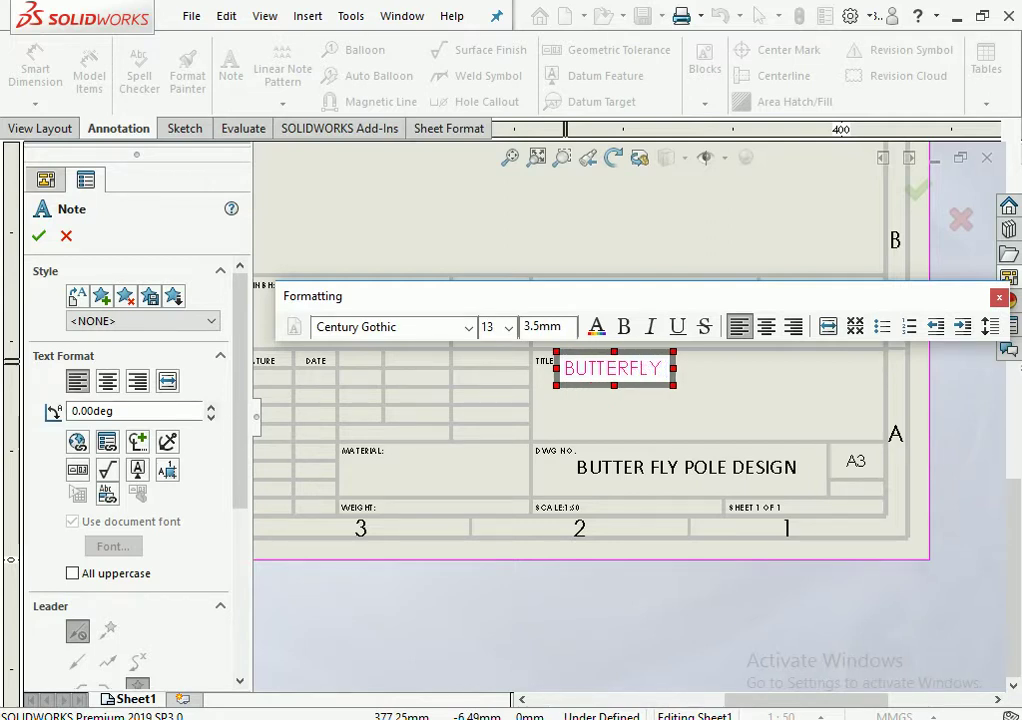
pyautogui.write('BUTTERFLY LIGH')
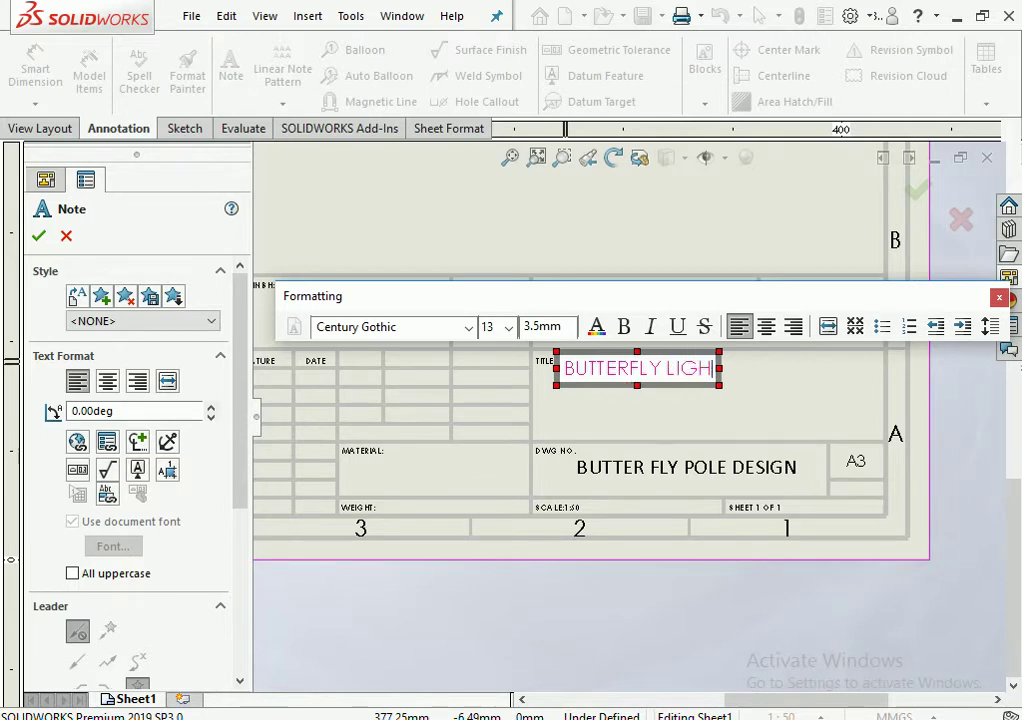
pyautogui.write('T ')
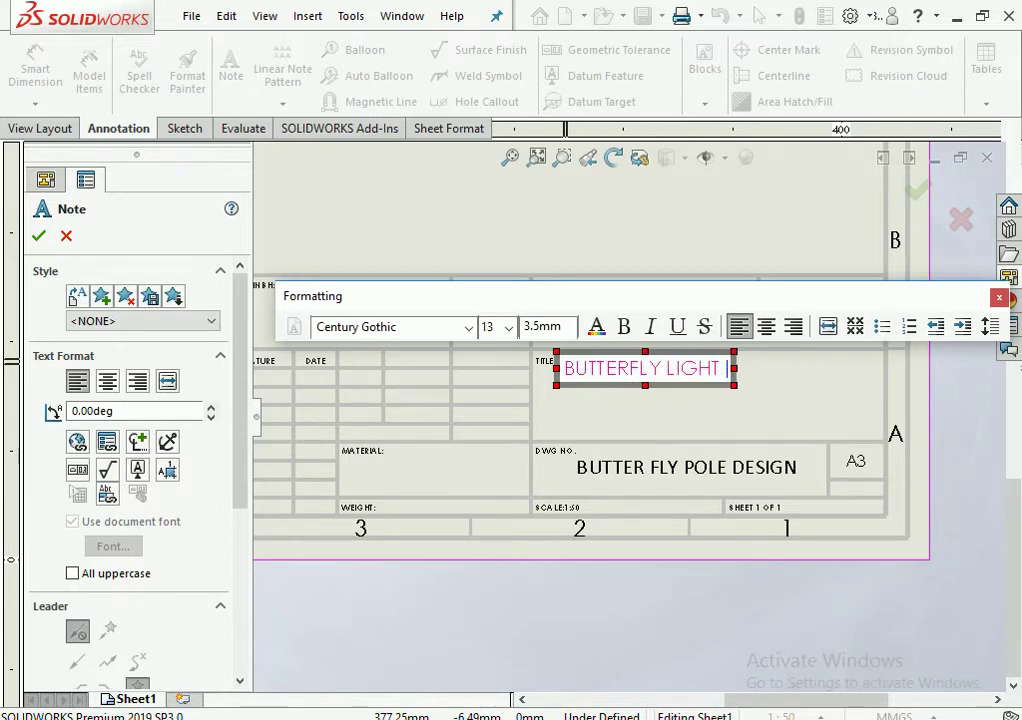
pyautogui.write('POLE DETAIL D')
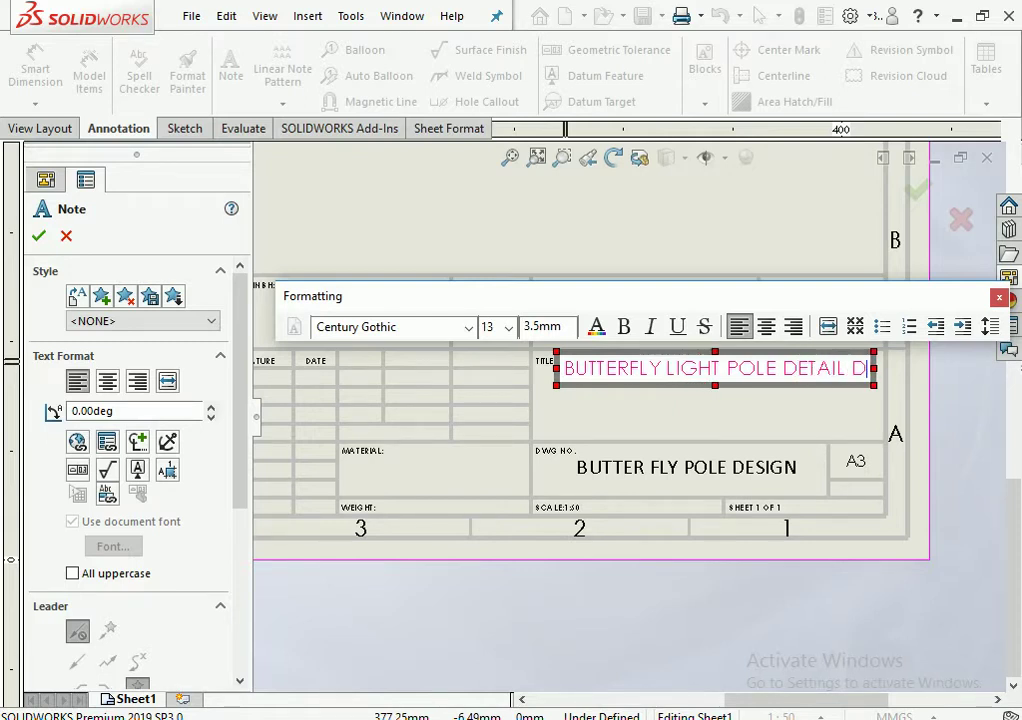
pyautogui.write('RAWING')
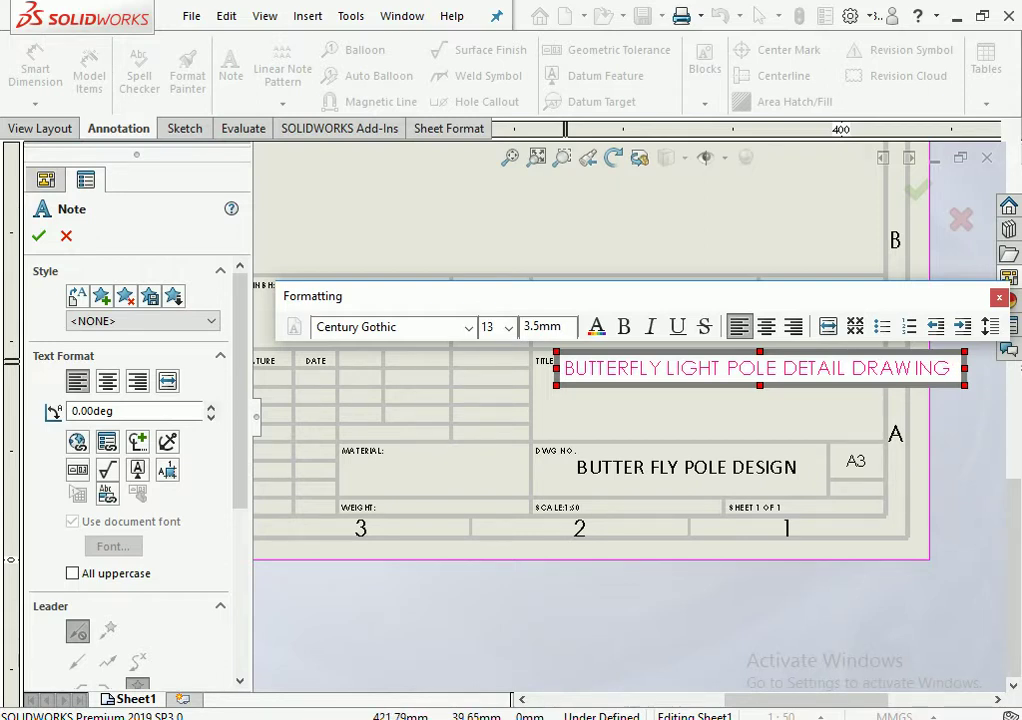
pyautogui.hotkey('shift', 'Left')
pyautogui.hotkey('shift', 'Left')
pyautogui.hotkey('shift', 'Left')
pyautogui.click(390, 327)
pyautogui.click(468, 327)
pyautogui.scroll(3, 395, 240)
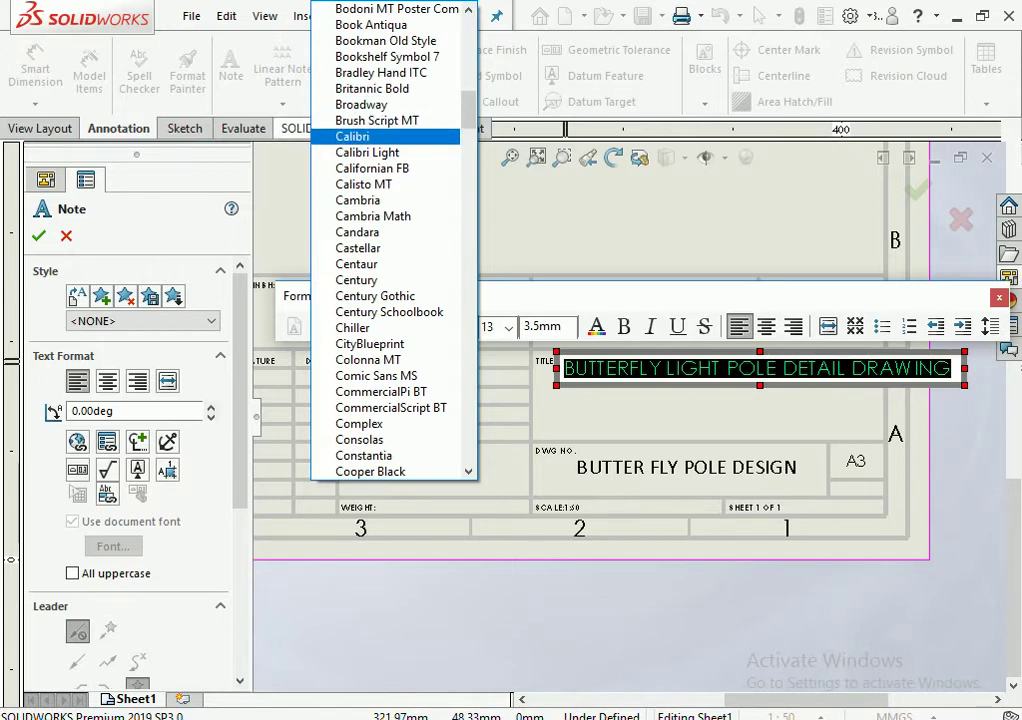
pyautogui.press('Return')
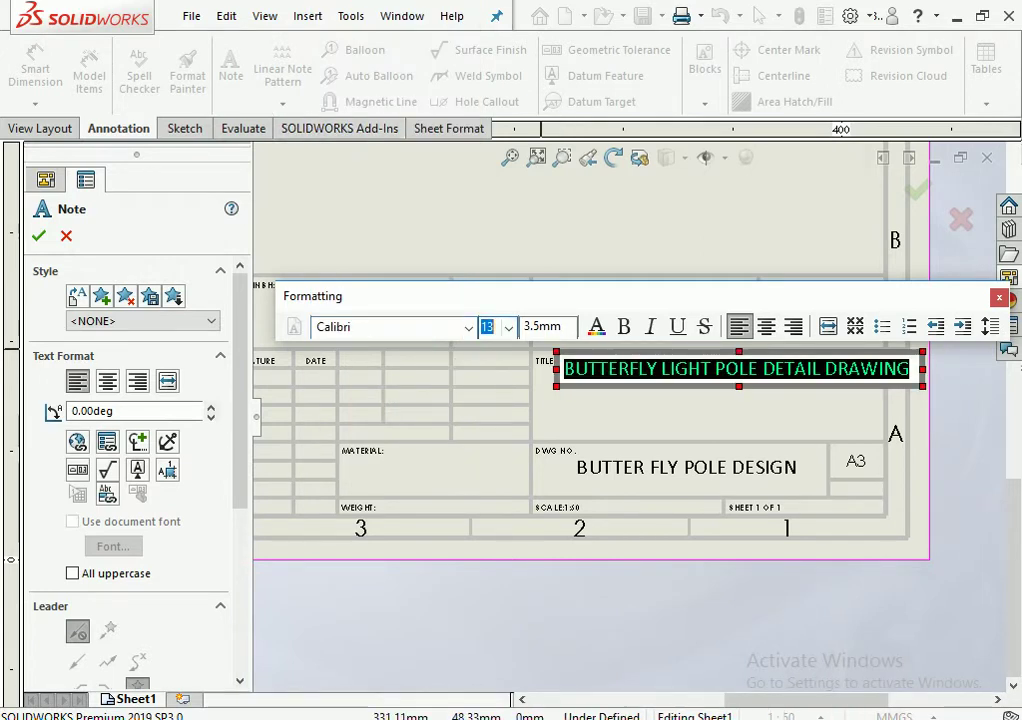
pyautogui.hotkey('alt', 'Down')
pyautogui.press('Return')
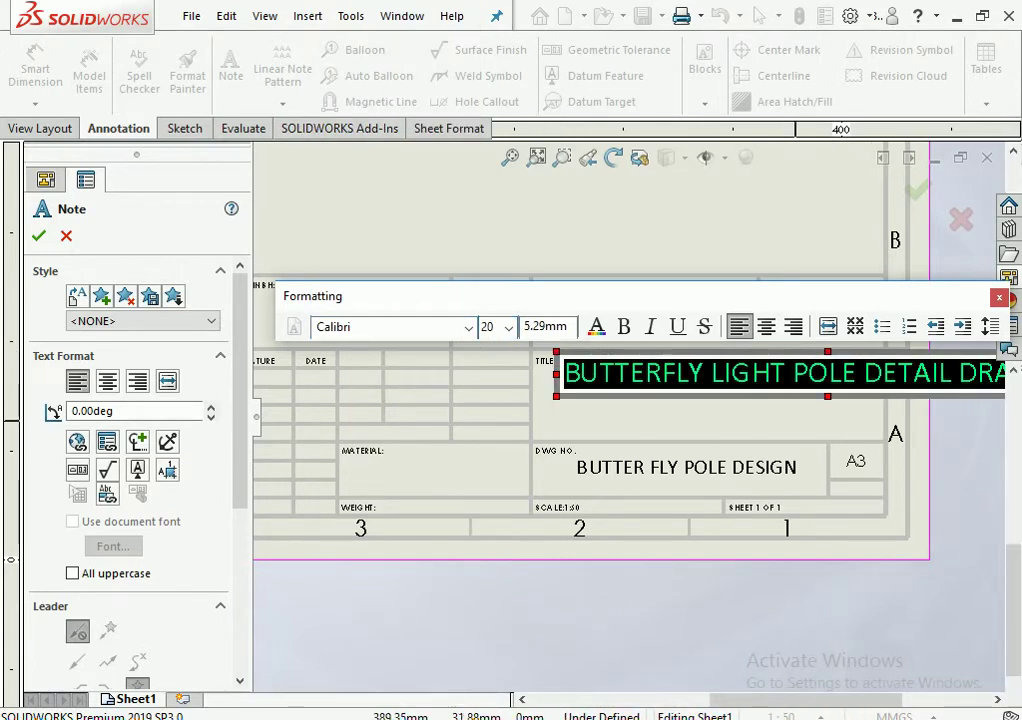
# Wrap the title onto two centred lines and move it into the title block's title cell
pyautogui.scroll(2, 624, 402)
pyautogui.moveTo(958, 387); pyautogui.dragTo(802, 398)
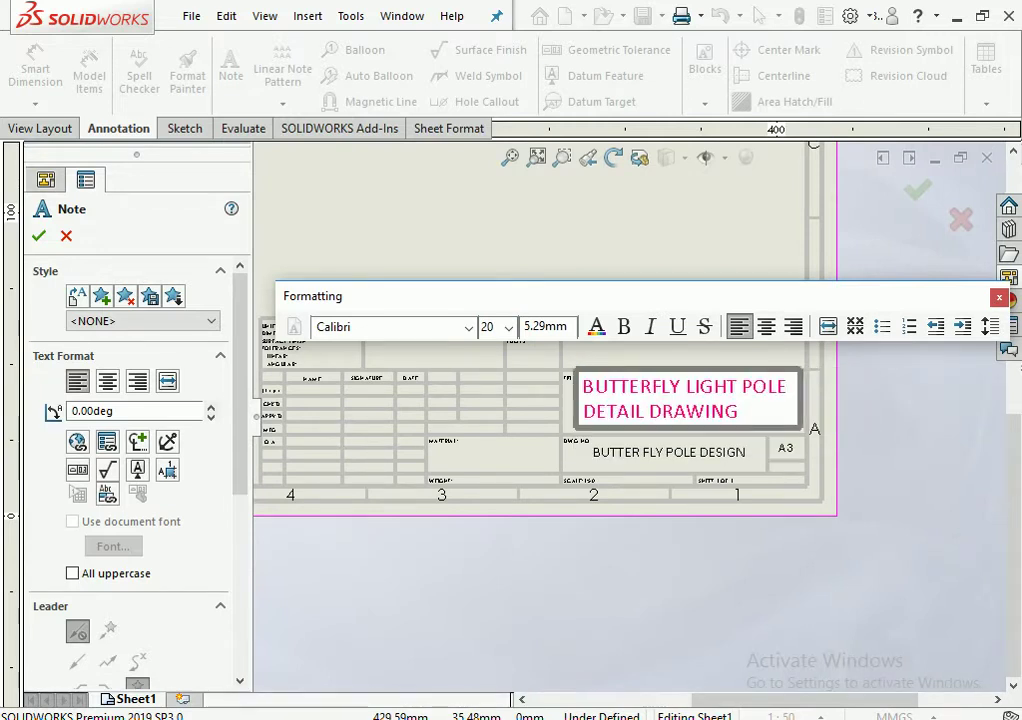
pyautogui.click(766, 326)
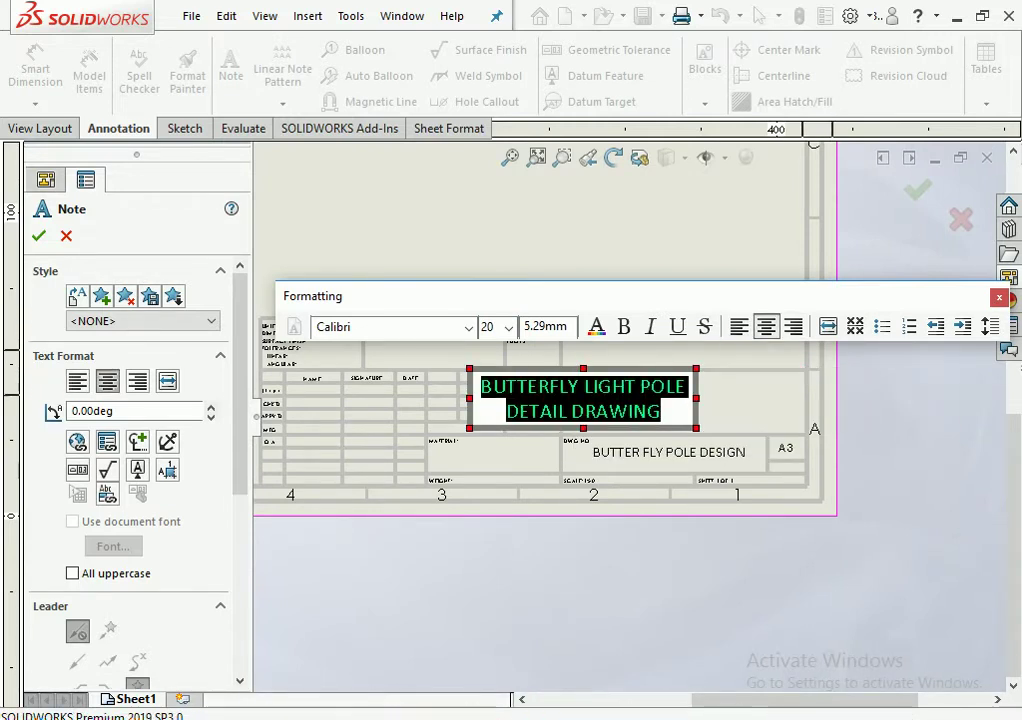
pyautogui.click(612, 260)
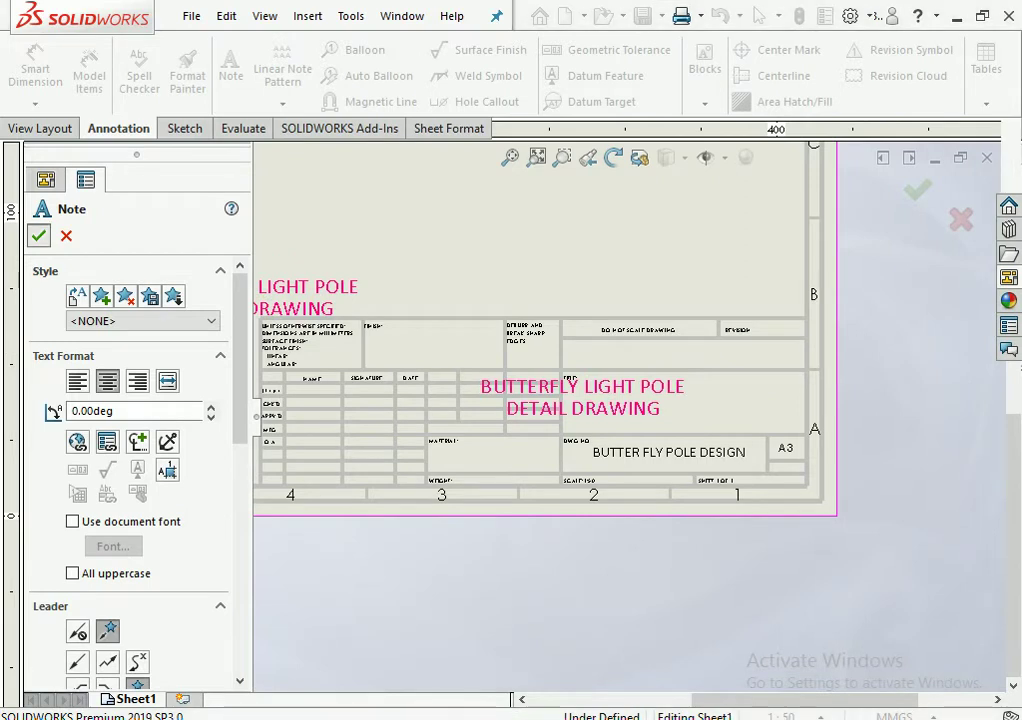
pyautogui.press('Escape')
pyautogui.moveTo(566, 390)
pyautogui.mouseDown()
pyautogui.moveTo(659, 407)
pyautogui.moveTo(675, 396)
pyautogui.mouseUp()
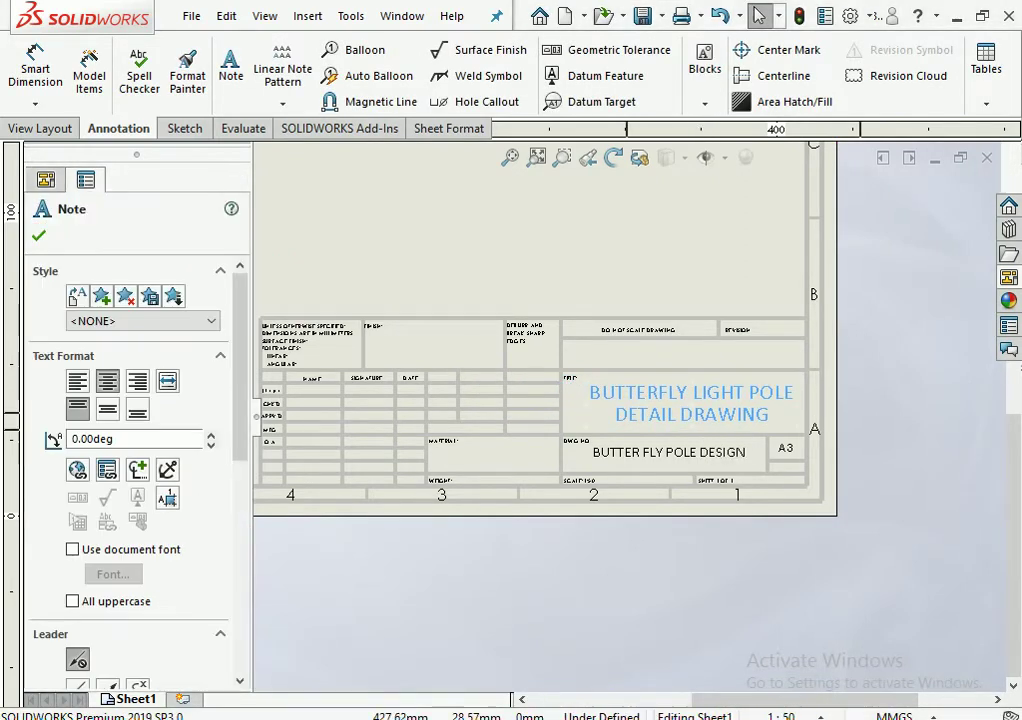
pyautogui.press('Escape')
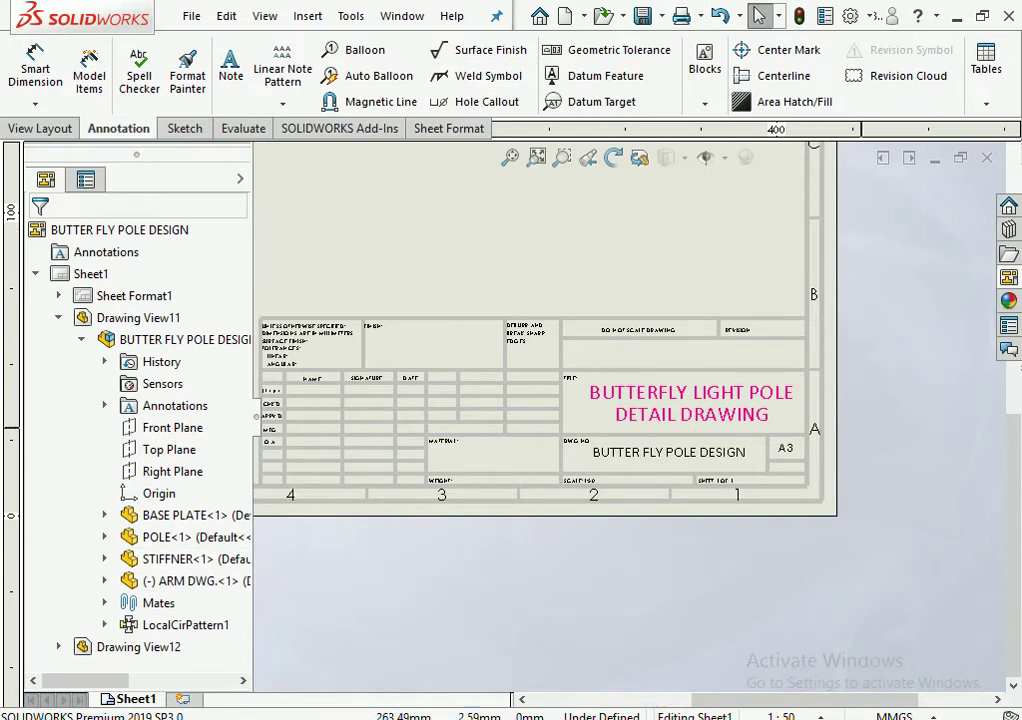
# Insert a model view of the BASE PLATE part onto the sheet
pyautogui.scroll(5, 590, 390)
pyautogui.scroll(-2, 570, 298)
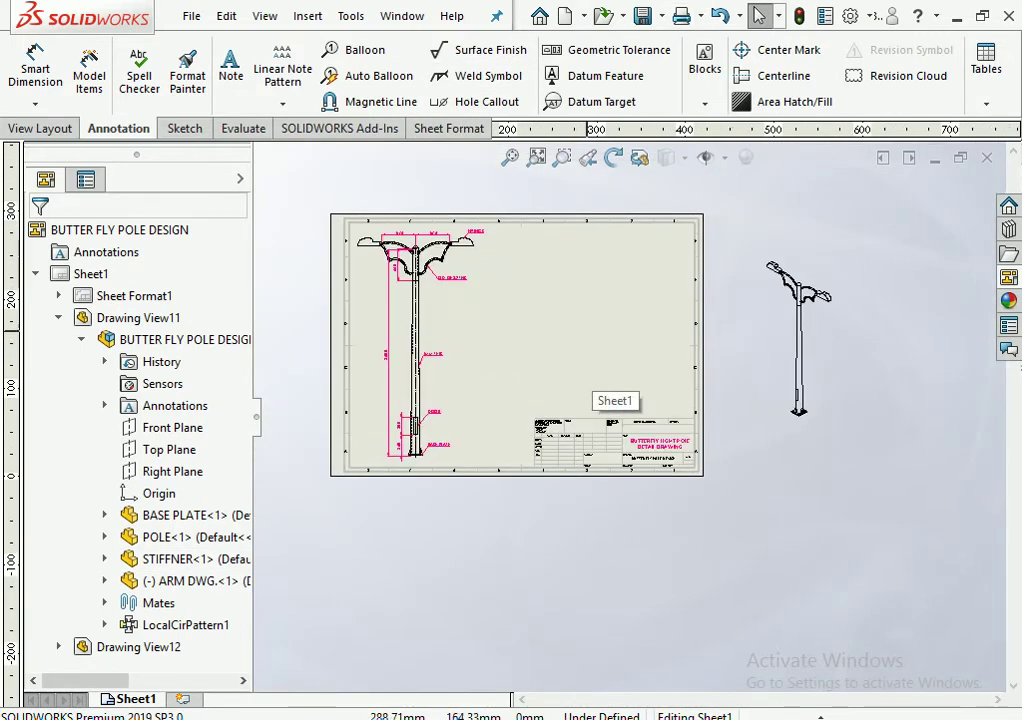
pyautogui.scroll(-2, 595, 395)
pyautogui.click(42, 128)
pyautogui.click(81, 75)
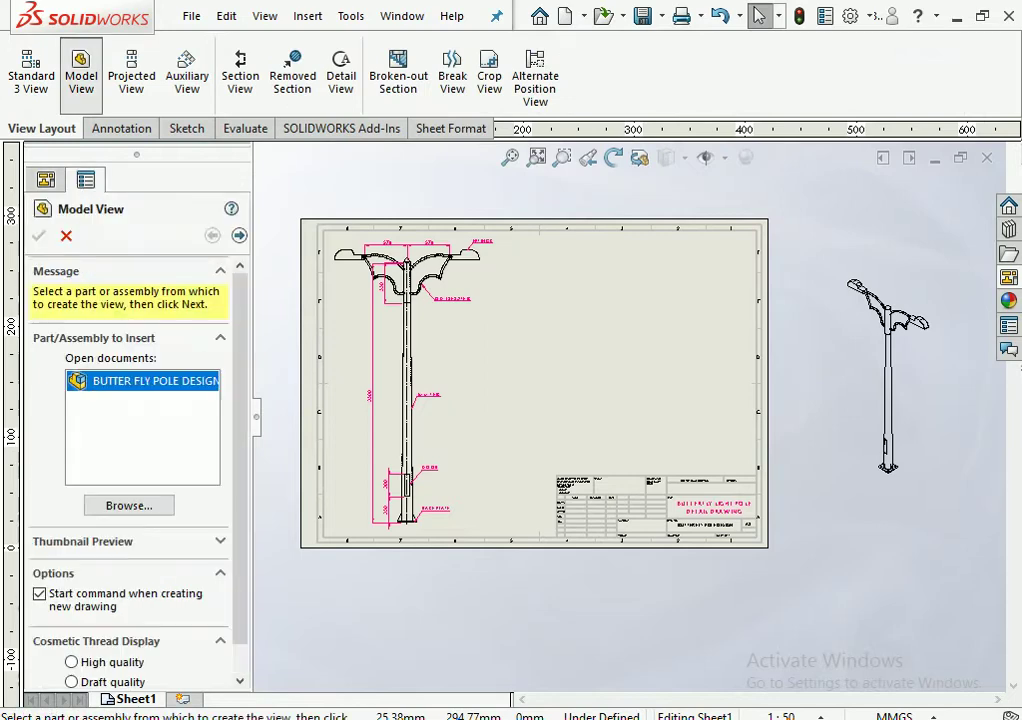
pyautogui.click(129, 505)
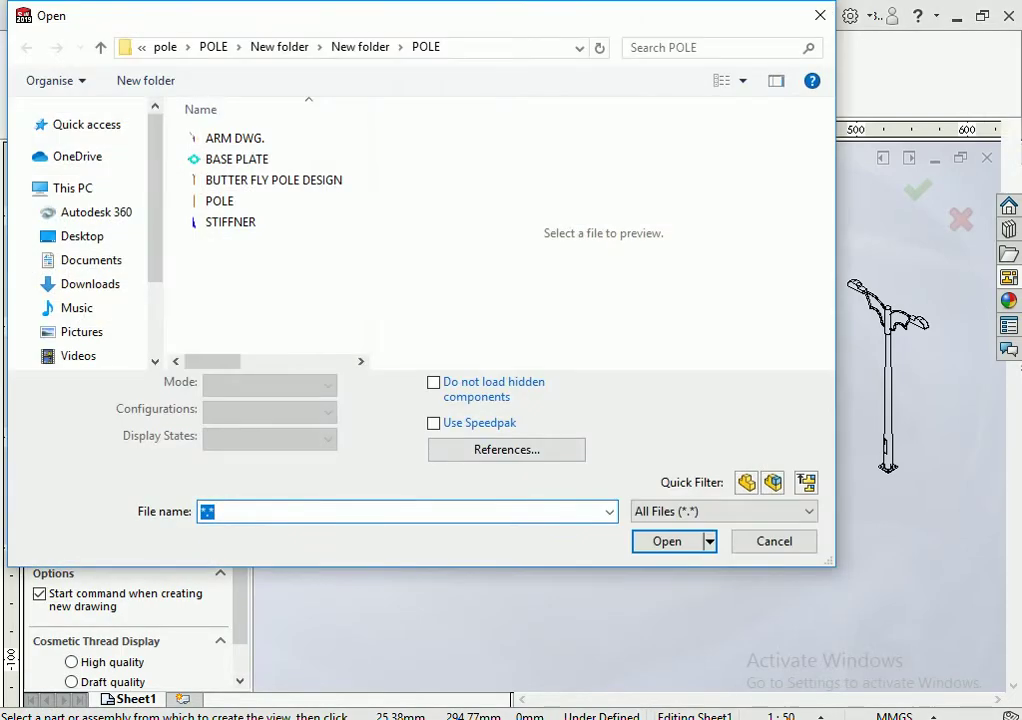
pyautogui.click(236, 159)
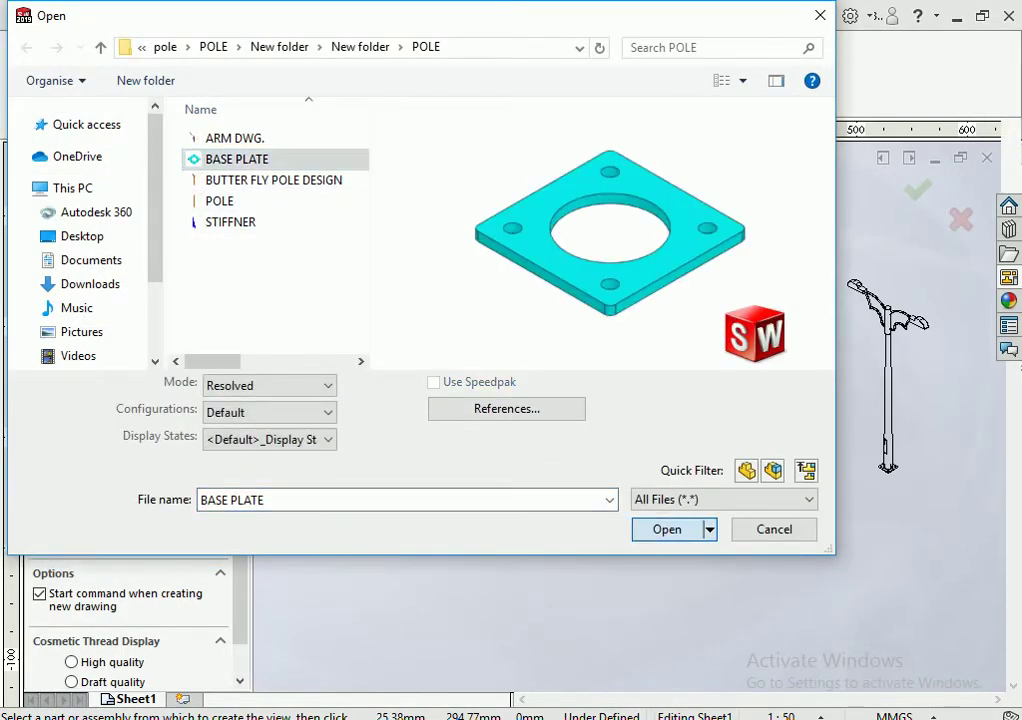
pyautogui.click(667, 541)
pyautogui.click(753, 397)
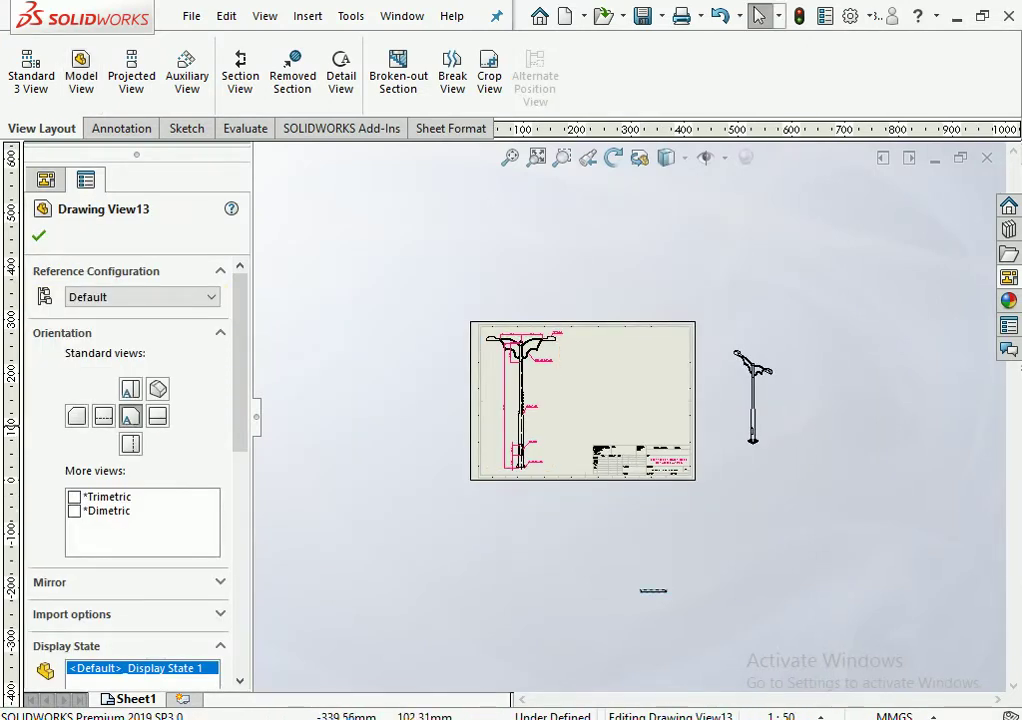
# Add projected views of the plate and show the isometric view Shaded With Edges beside the pole
pyautogui.click(131, 75)
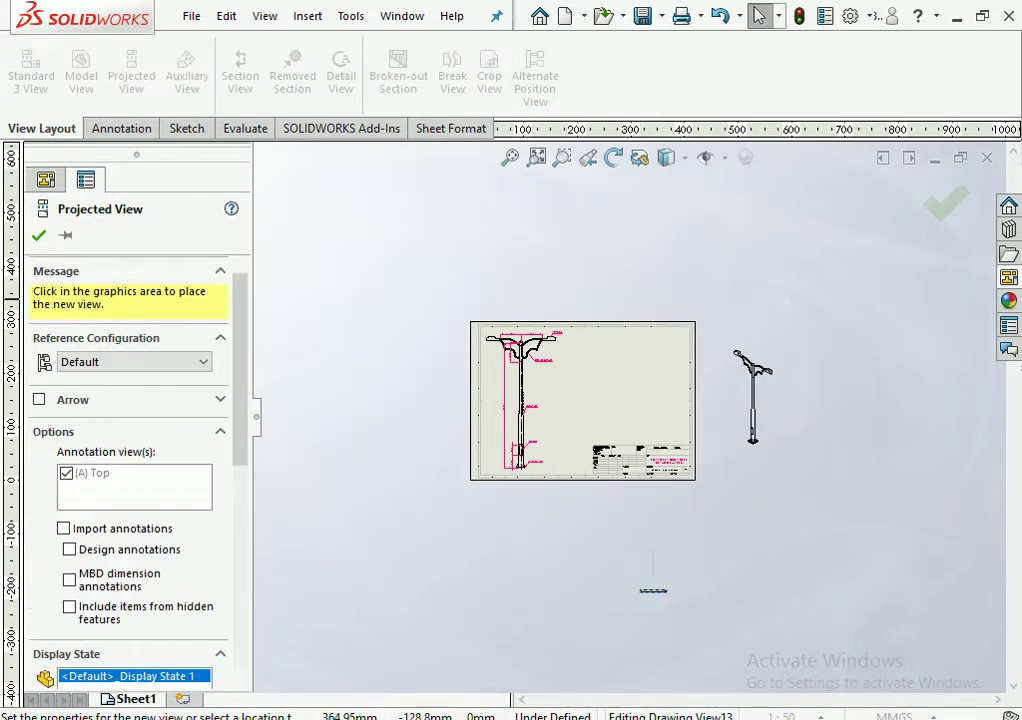
pyautogui.click(653, 548)
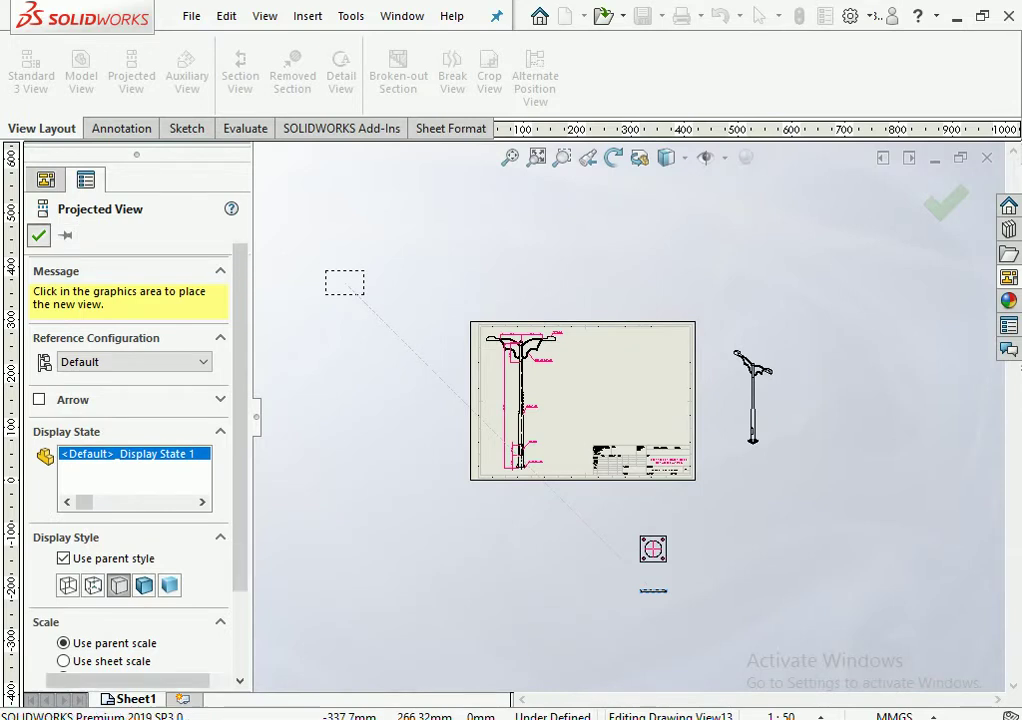
pyautogui.press('Escape')
pyautogui.click(131, 75)
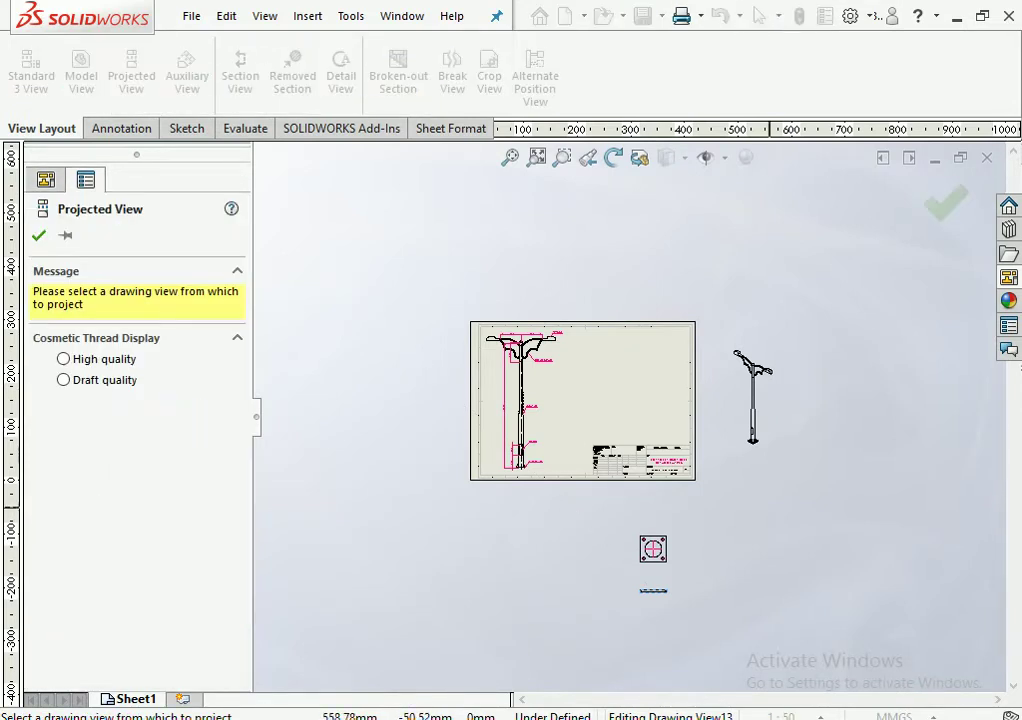
pyautogui.scroll(3, 673, 561)
pyautogui.click(639, 540)
pyautogui.press('Escape')
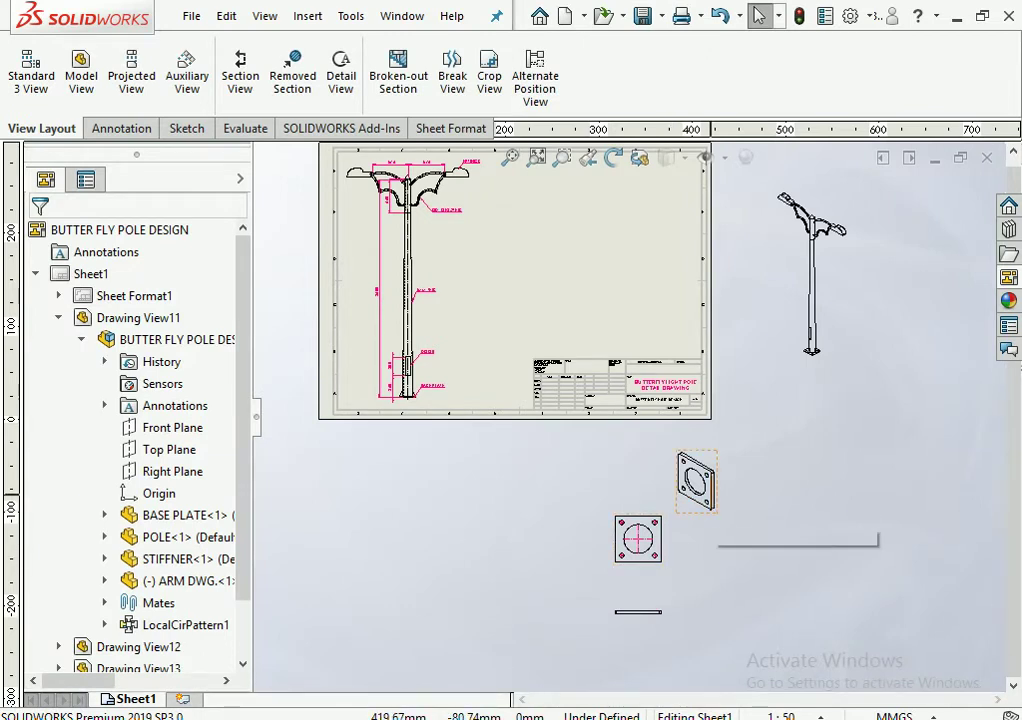
pyautogui.moveTo(696, 481); pyautogui.dragTo(710, 493)
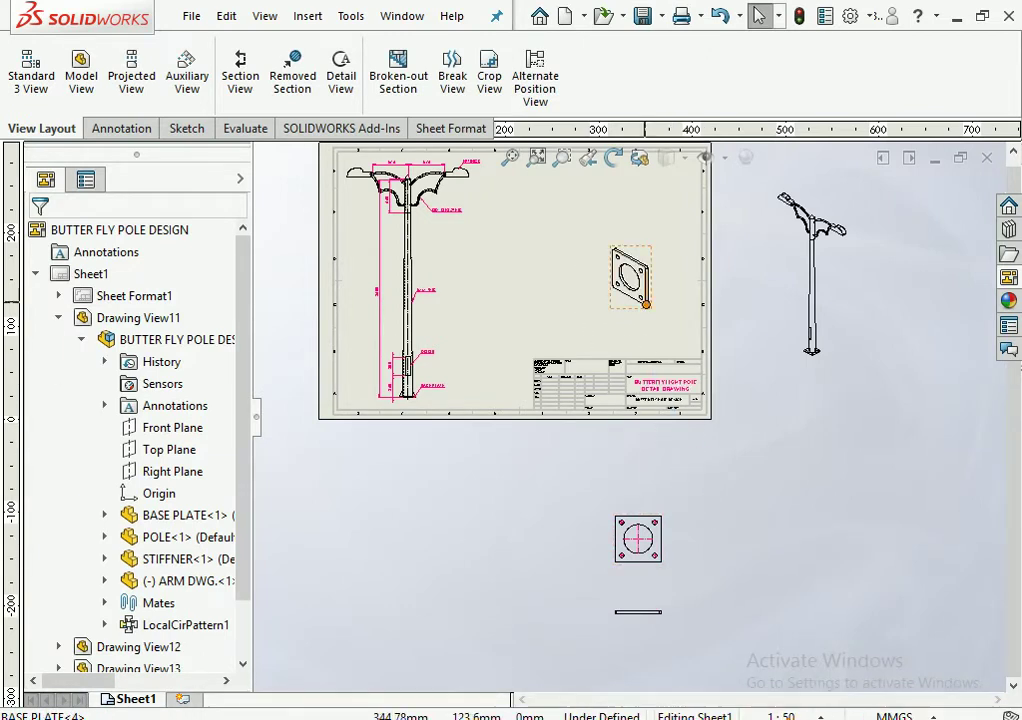
pyautogui.click(621, 305)
pyautogui.click(144, 518)
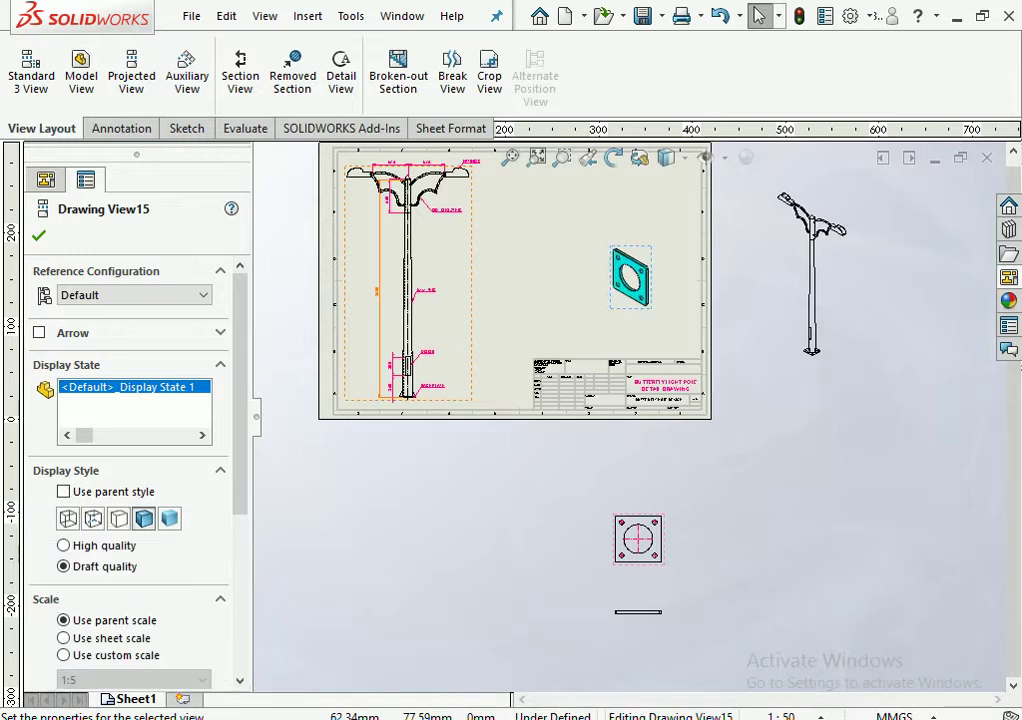
# Give the shaded base plate view a user-defined custom scale of 1:3
pyautogui.scroll(-5, 130, 450)
pyautogui.click(64, 469)
pyautogui.click(202, 494)
pyautogui.scroll(1, 120, 538)
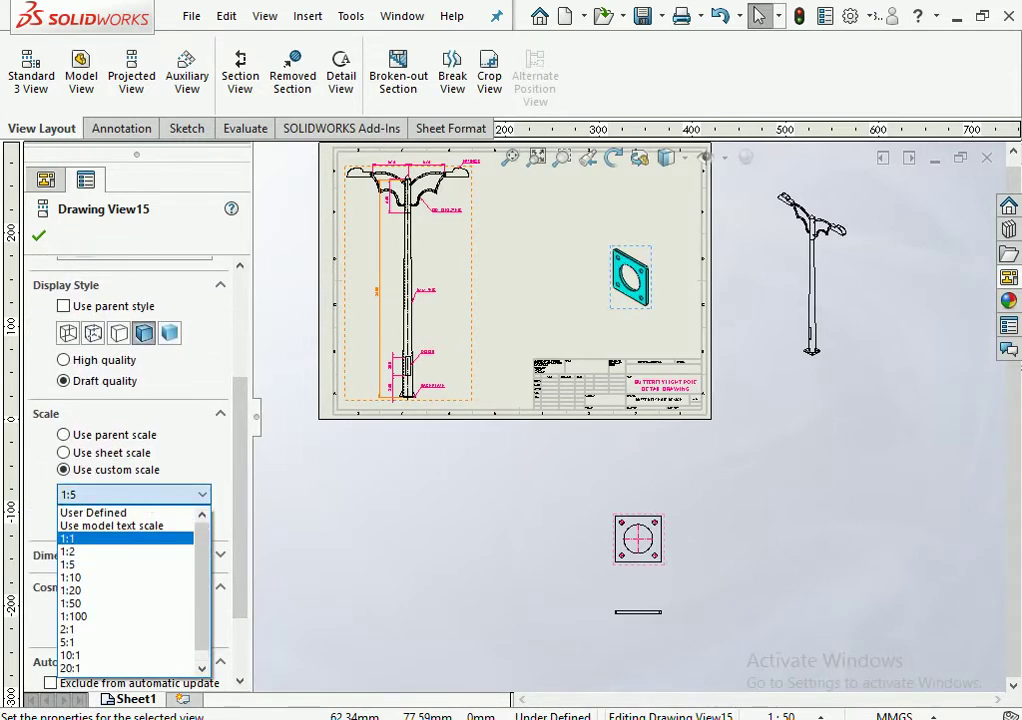
pyautogui.click(100, 512)
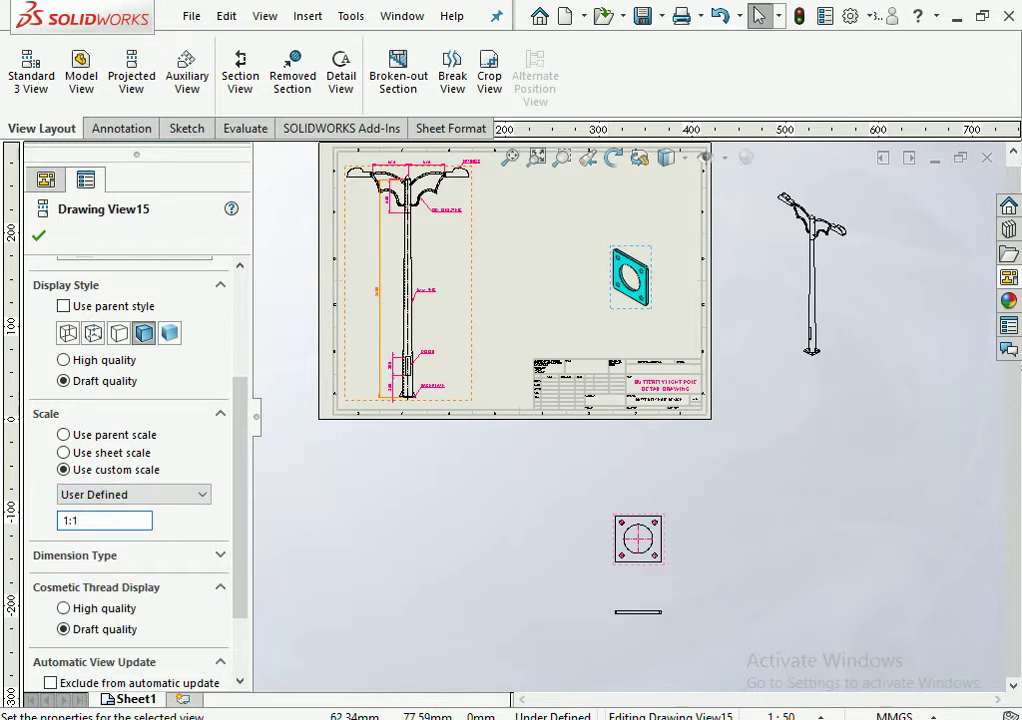
pyautogui.write('2')
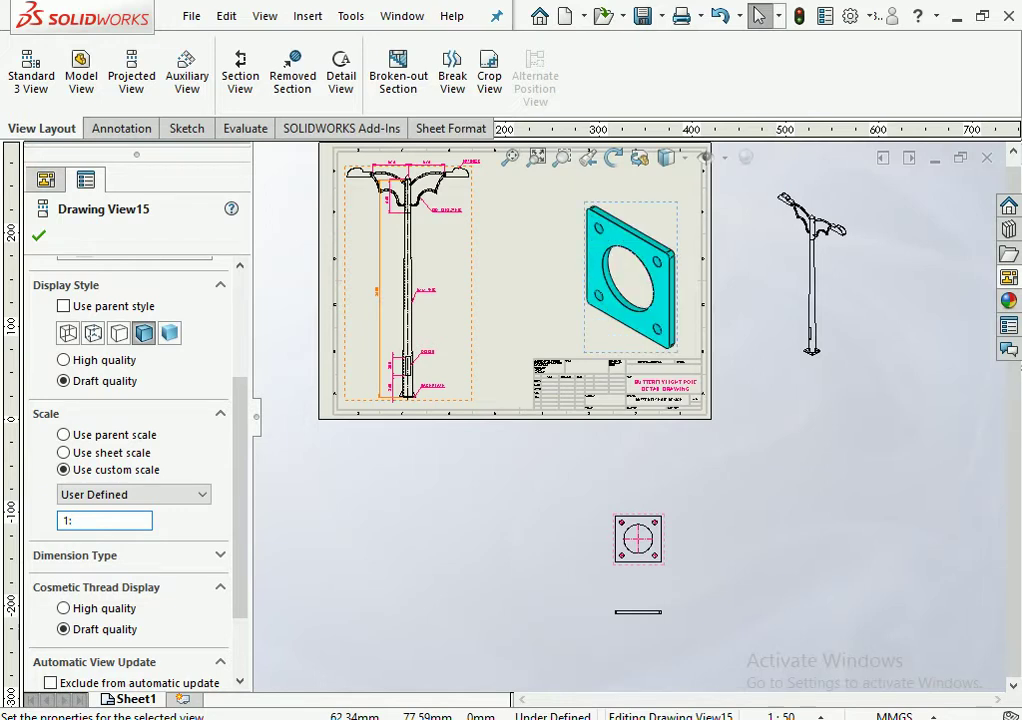
pyautogui.write('3')
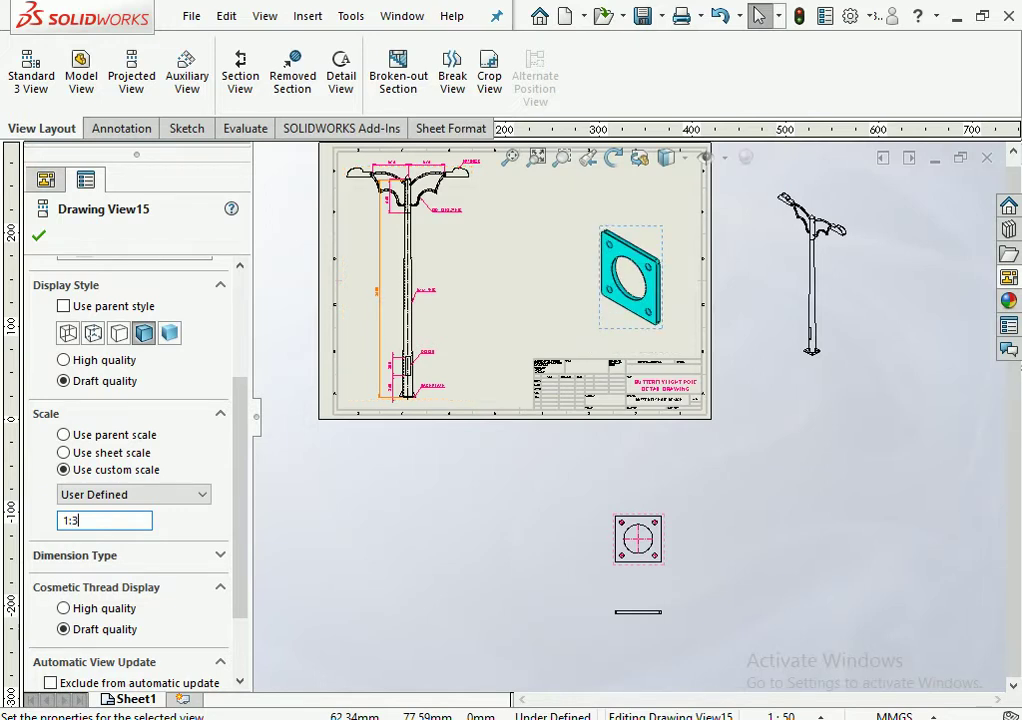
pyautogui.press('Return')
# Move the isometric pole view onto the sheet
pyautogui.scroll(-2, 775, 178)
pyautogui.scroll(3, 596, 335)
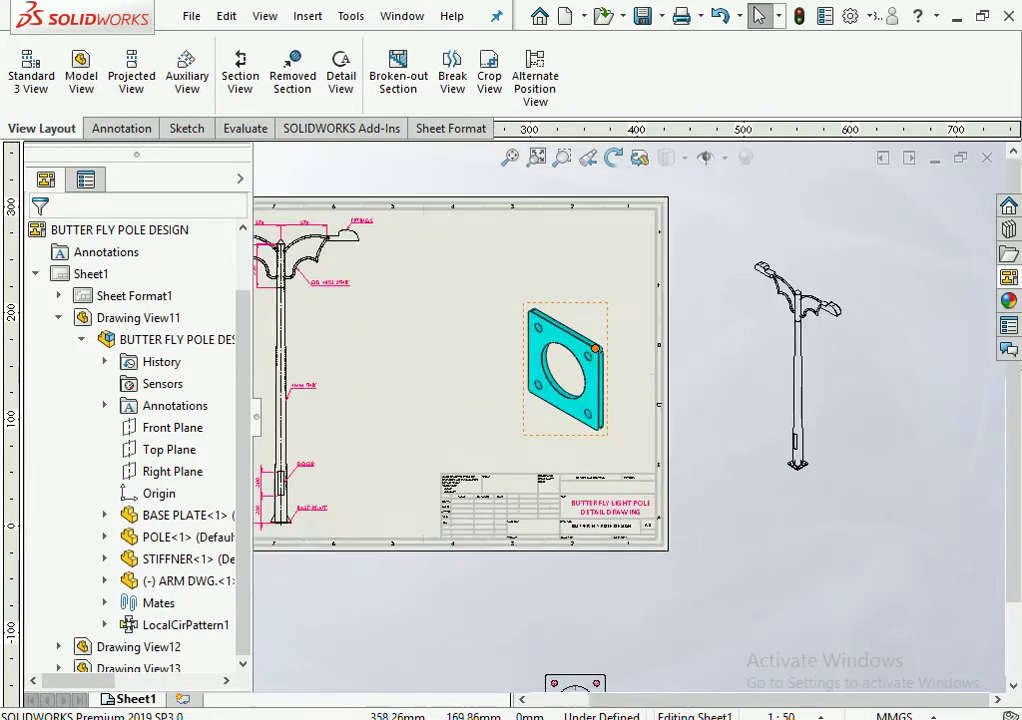
pyautogui.scroll(-2, 596, 335)
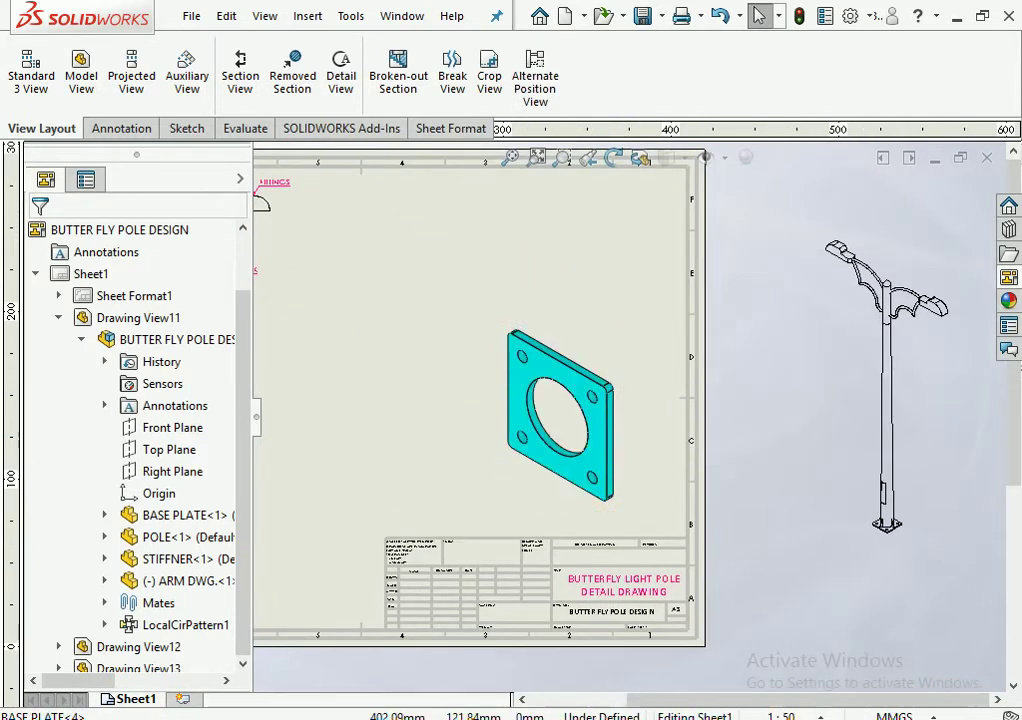
pyautogui.scroll(3, 605, 415)
pyautogui.scroll(-2, 579, 308)
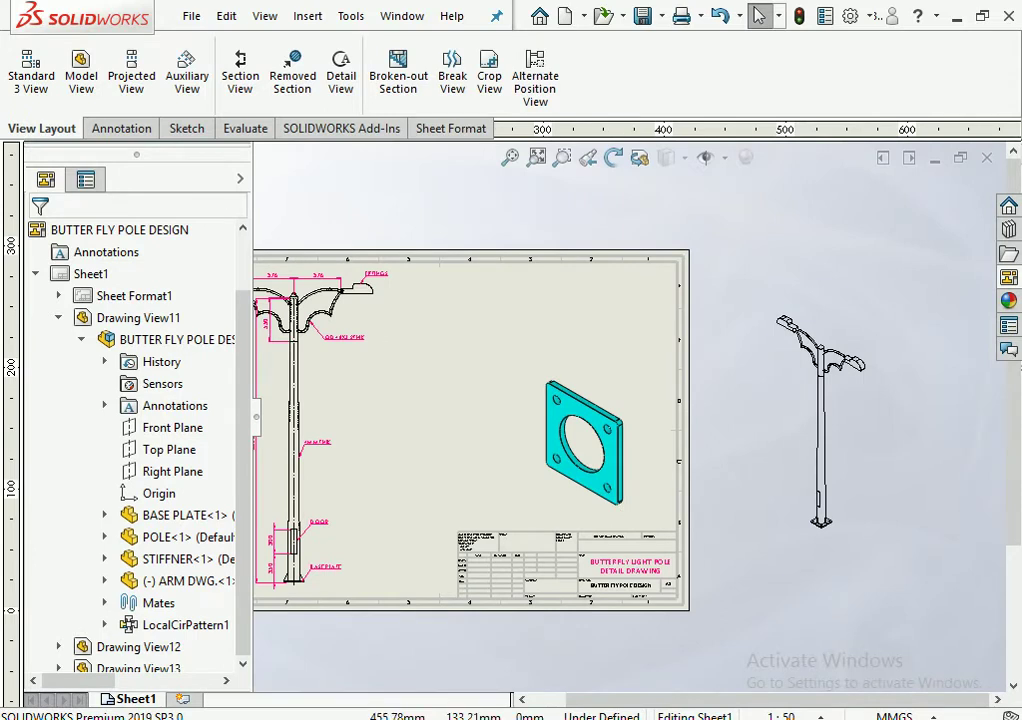
pyautogui.scroll(2, 489, 428)
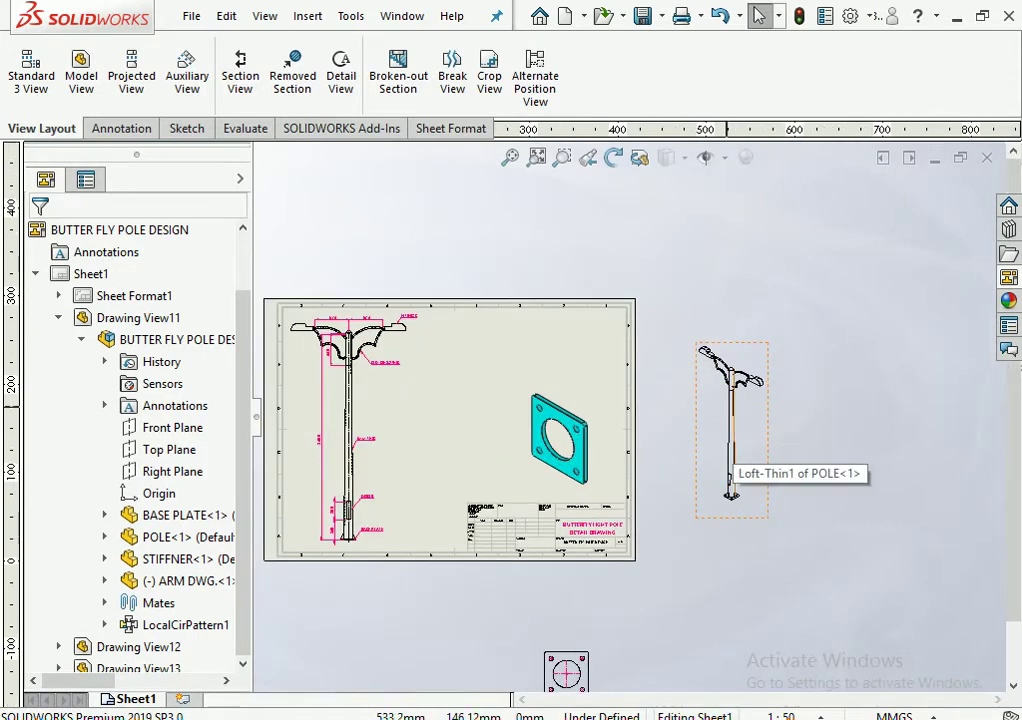
pyautogui.moveTo(735, 460); pyautogui.dragTo(437, 462)
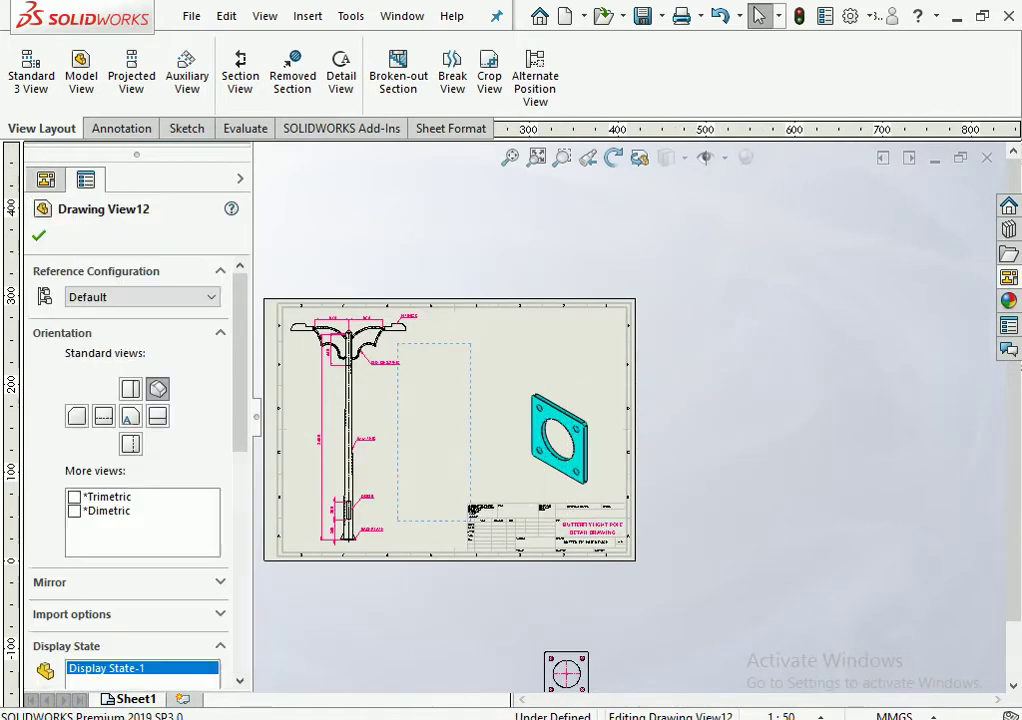
# Set the isometric pole view to a user-defined custom scale of 1:15
pyautogui.scroll(-2, 380, 431)
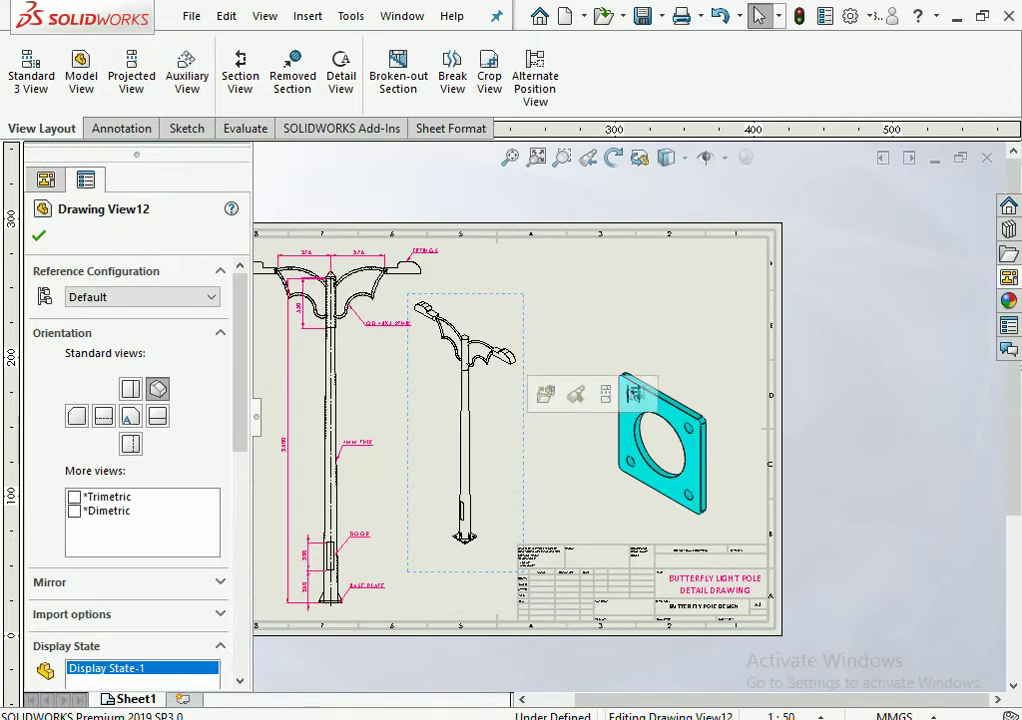
pyautogui.scroll(-5, 130, 450)
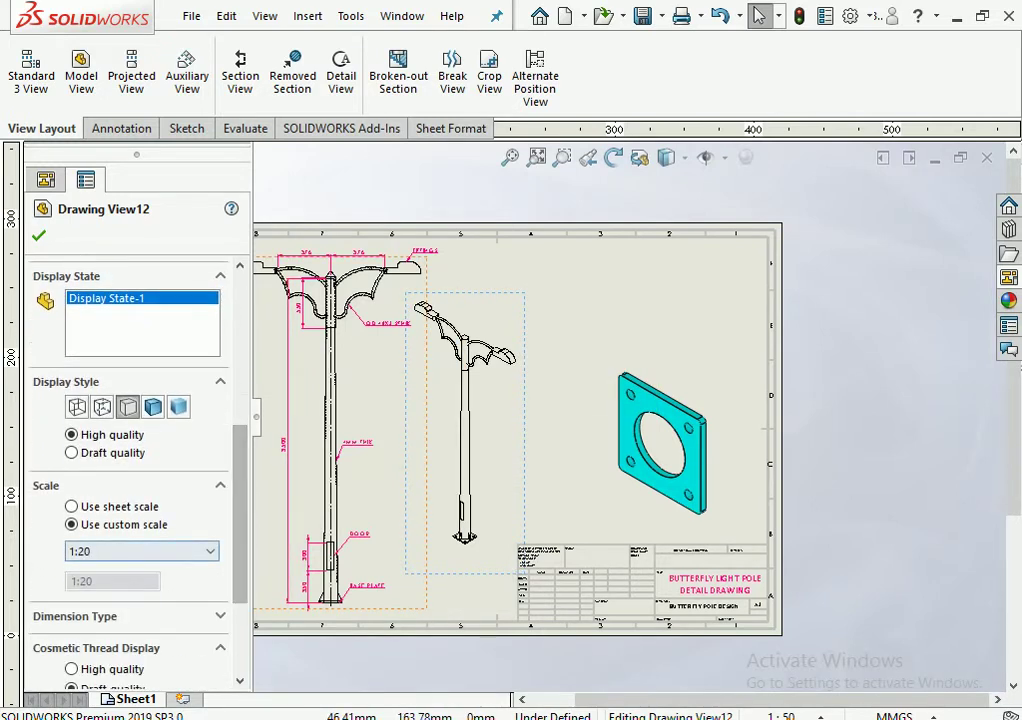
pyautogui.click(142, 554)
pyautogui.click(110, 567)
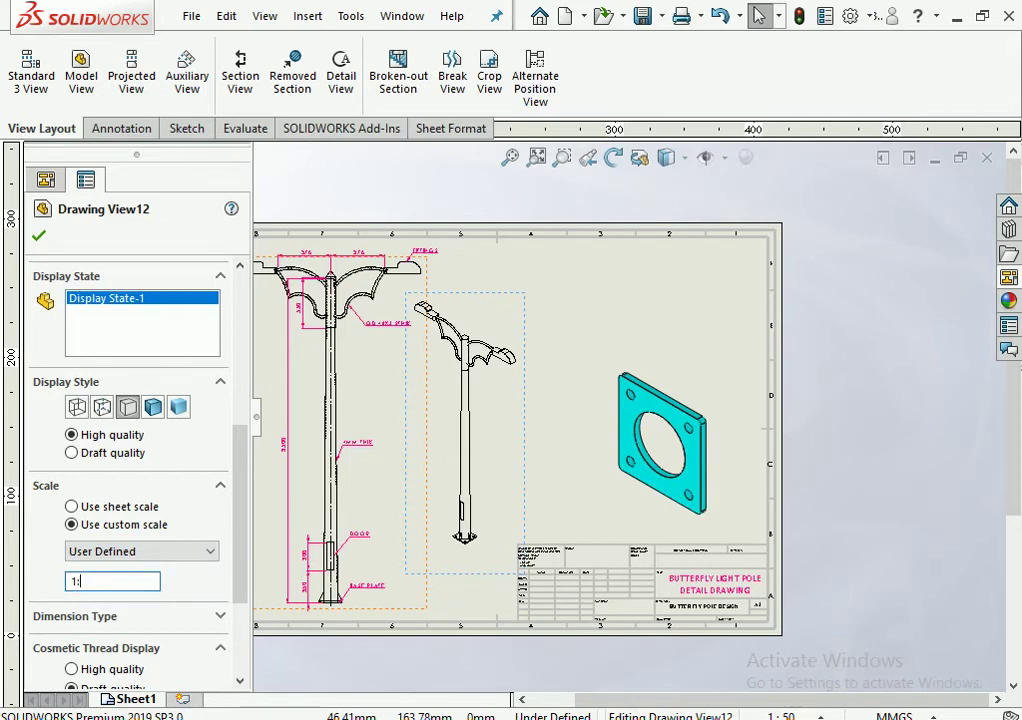
pyautogui.write('18')
pyautogui.press('Return')
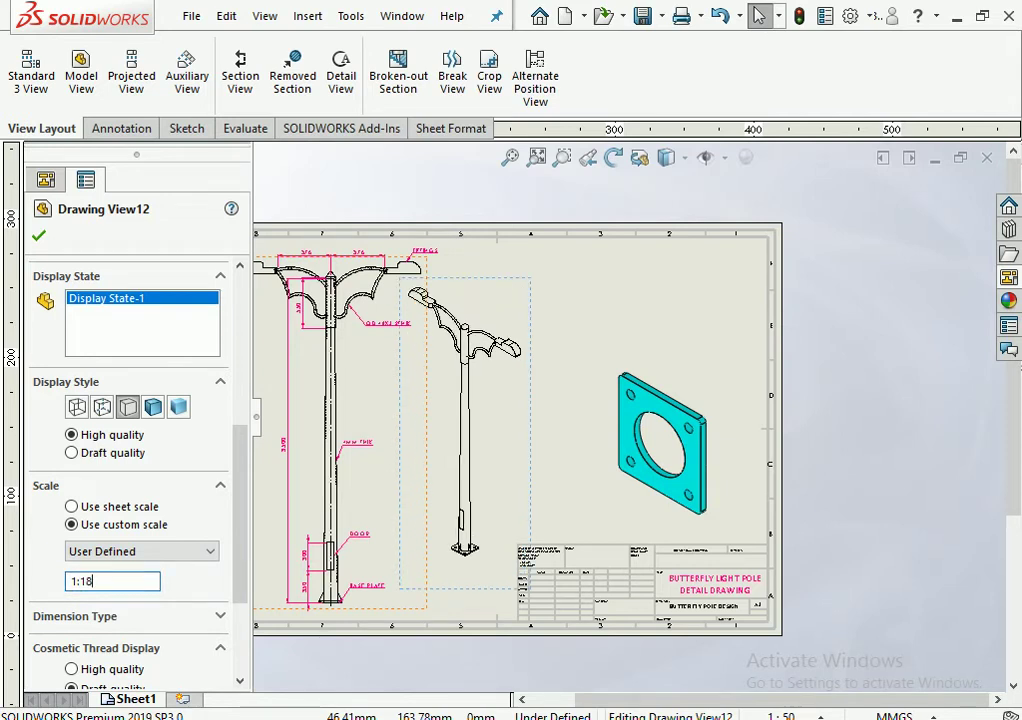
pyautogui.write('5')
pyautogui.press('Return')
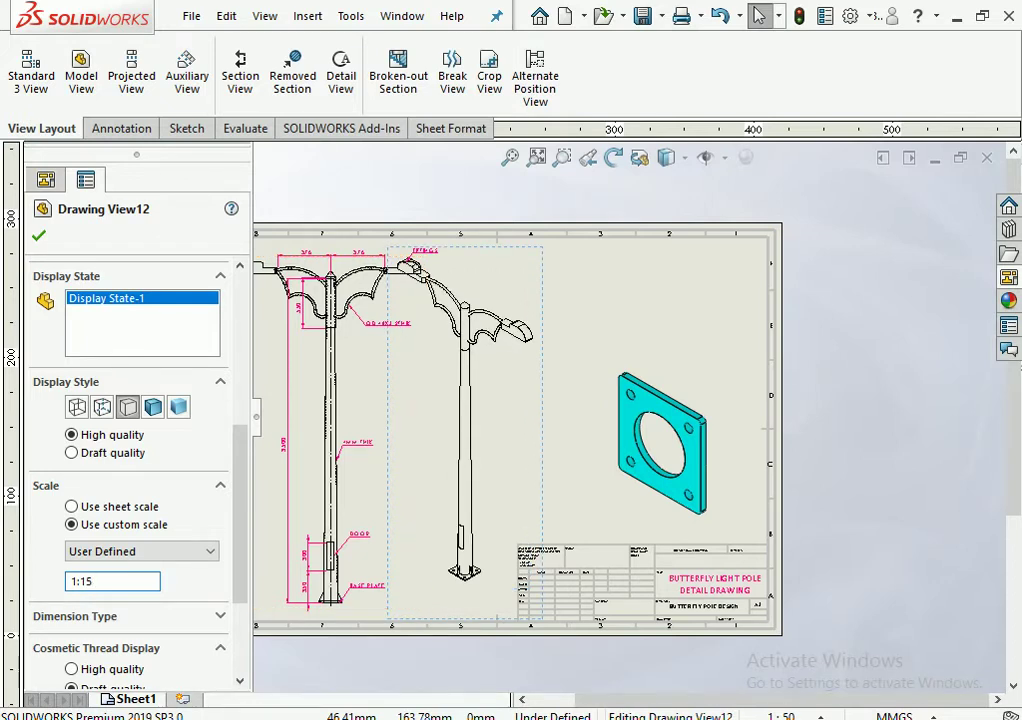
# Nudge the second pole view down-right and display it Shaded with Edges
pyautogui.moveTo(470, 478); pyautogui.dragTo(481, 510)
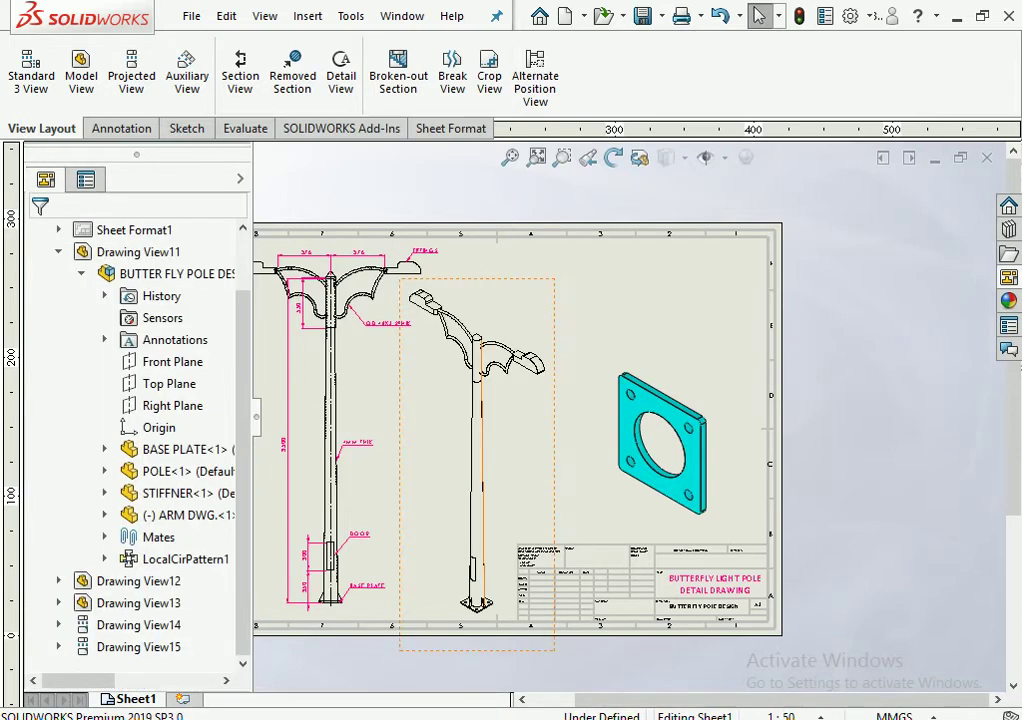
pyautogui.click(330, 420)
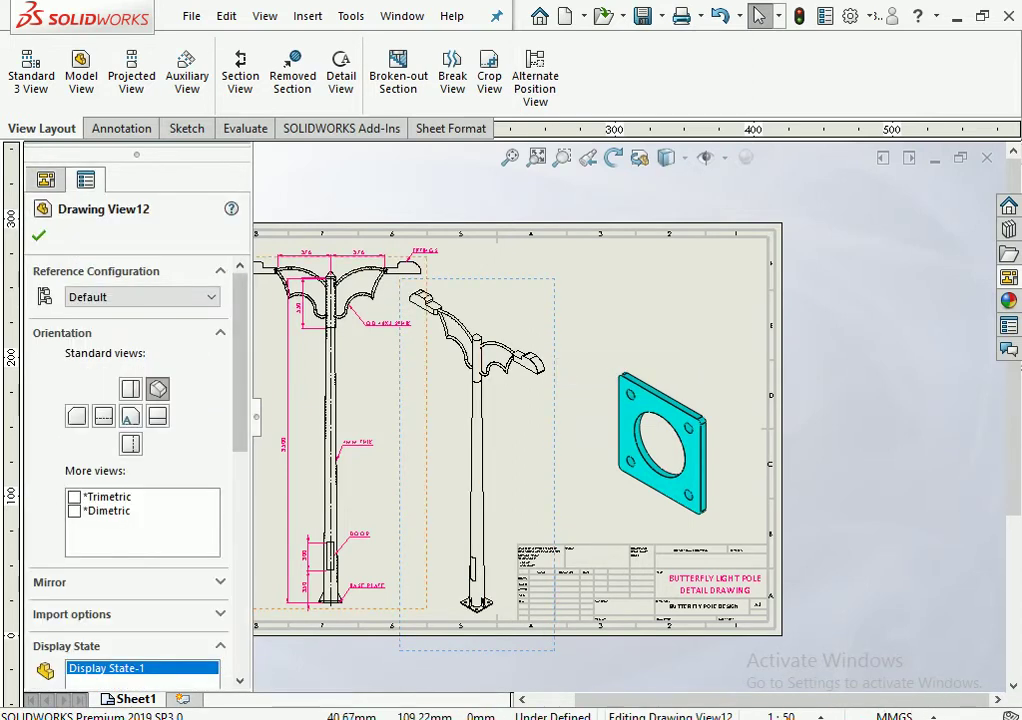
pyautogui.scroll(-5, 130, 450)
pyautogui.click(153, 556)
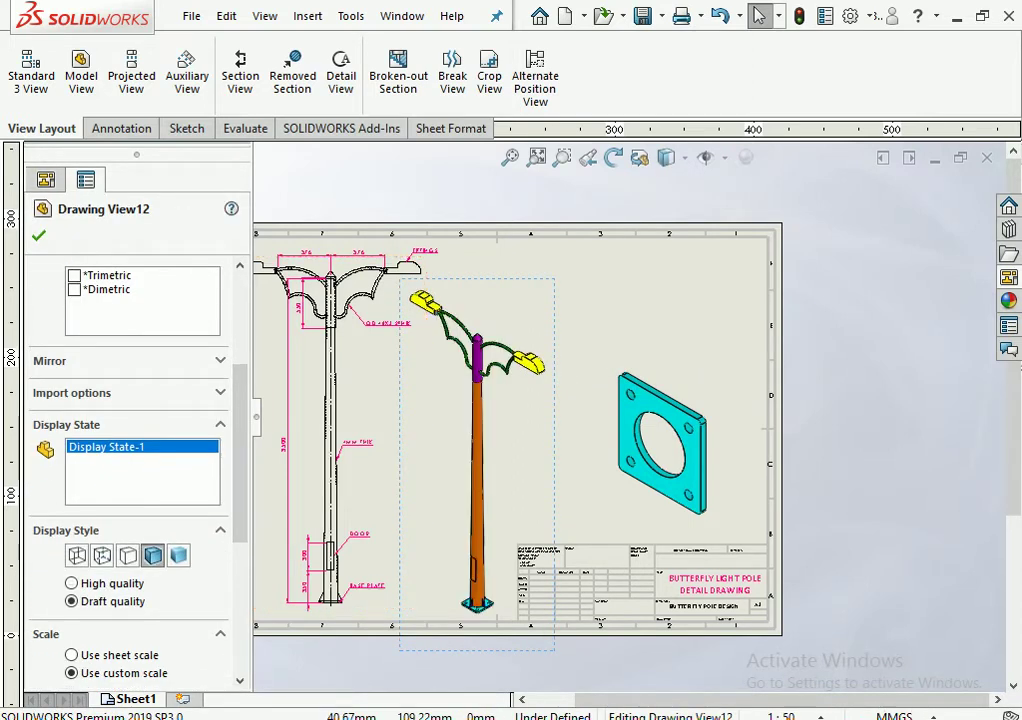
pyautogui.click(121, 128)
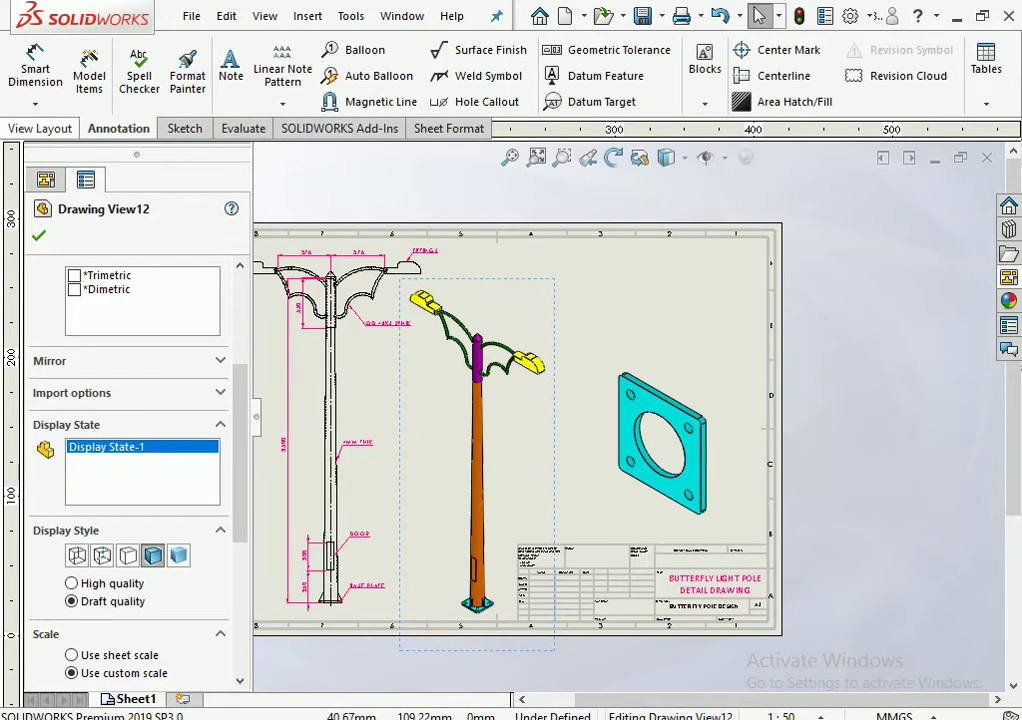
# Create connected-style Detail View A of the pole top at upper right, shifting the base plate view down-left
pyautogui.click(40, 128)
pyautogui.click(341, 75)
pyautogui.scroll(-2, 529, 403)
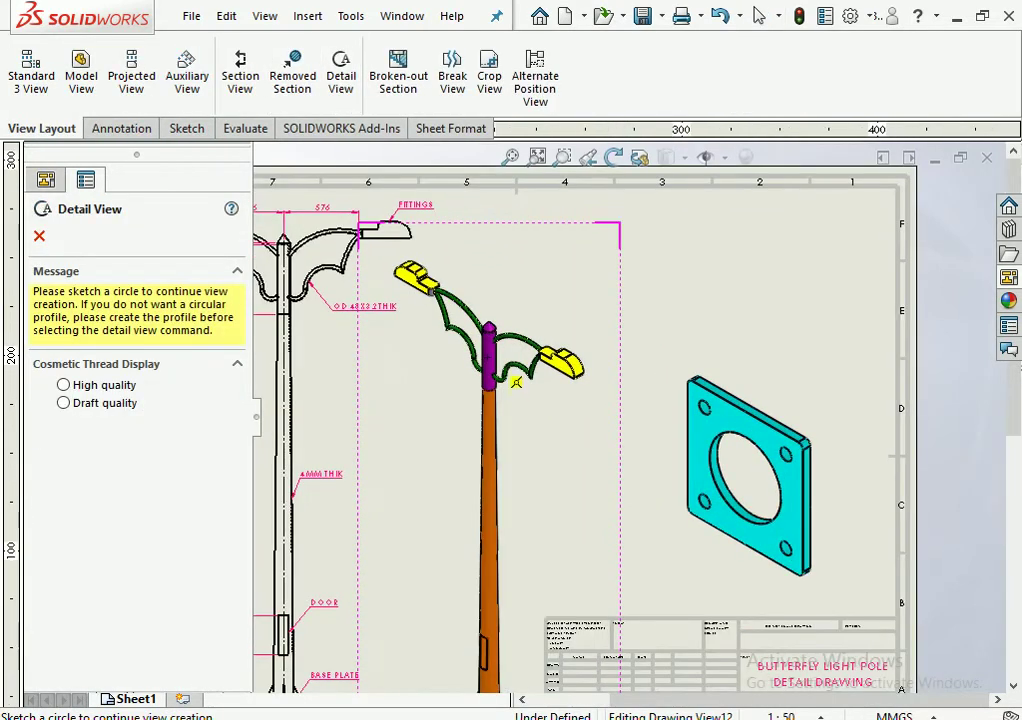
pyautogui.click(489, 325)
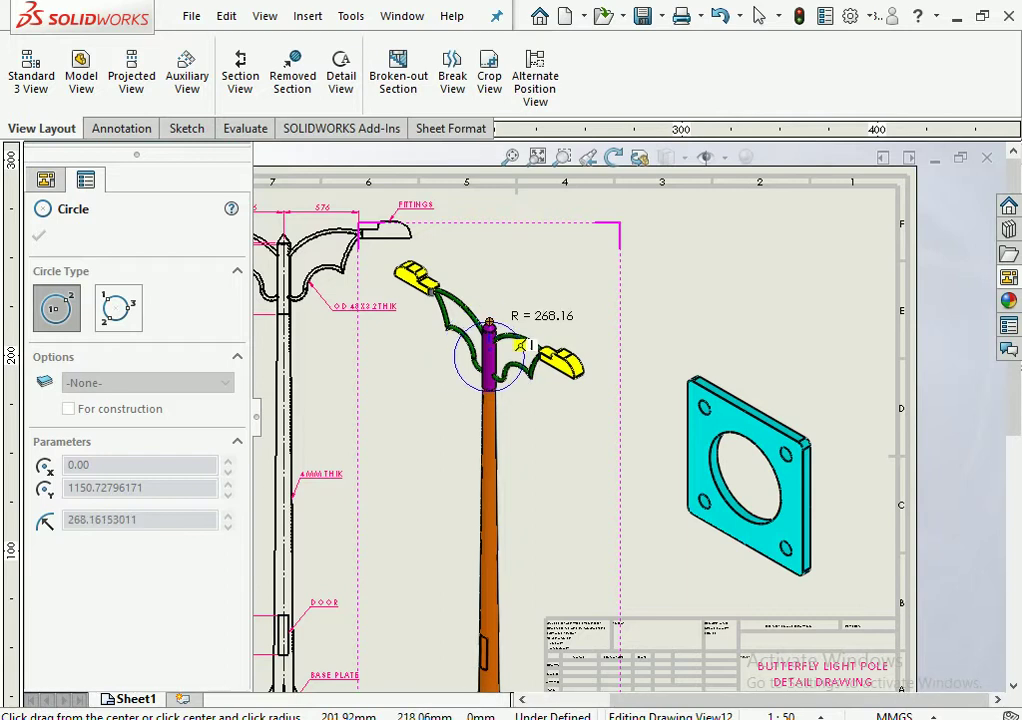
pyautogui.click(521, 345)
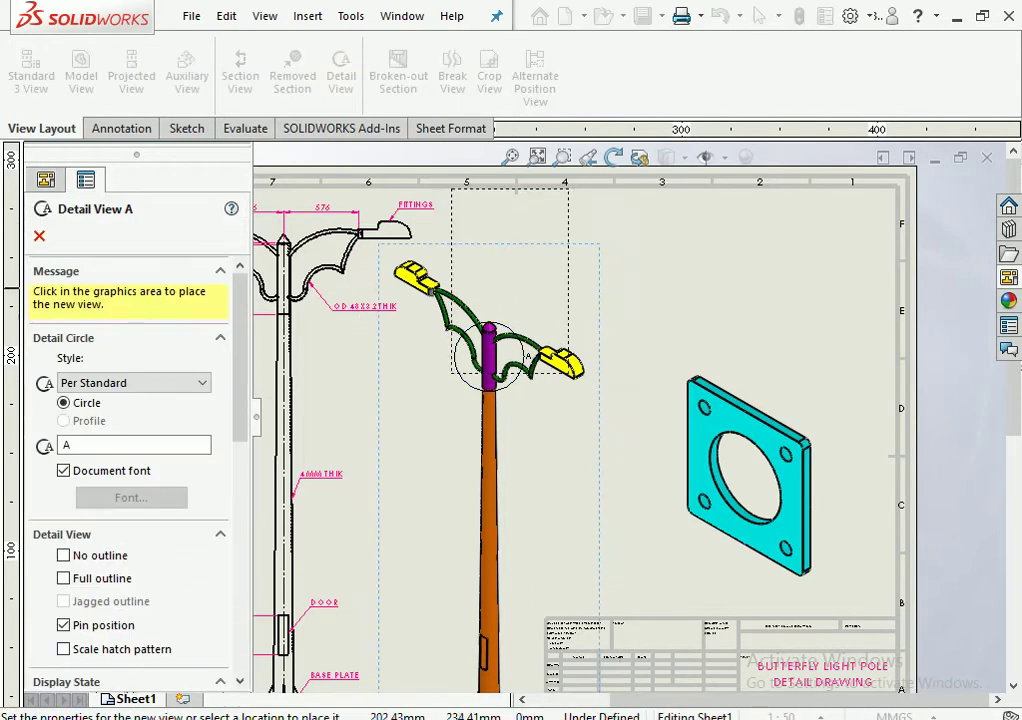
pyautogui.click(133, 382)
pyautogui.click(100, 452)
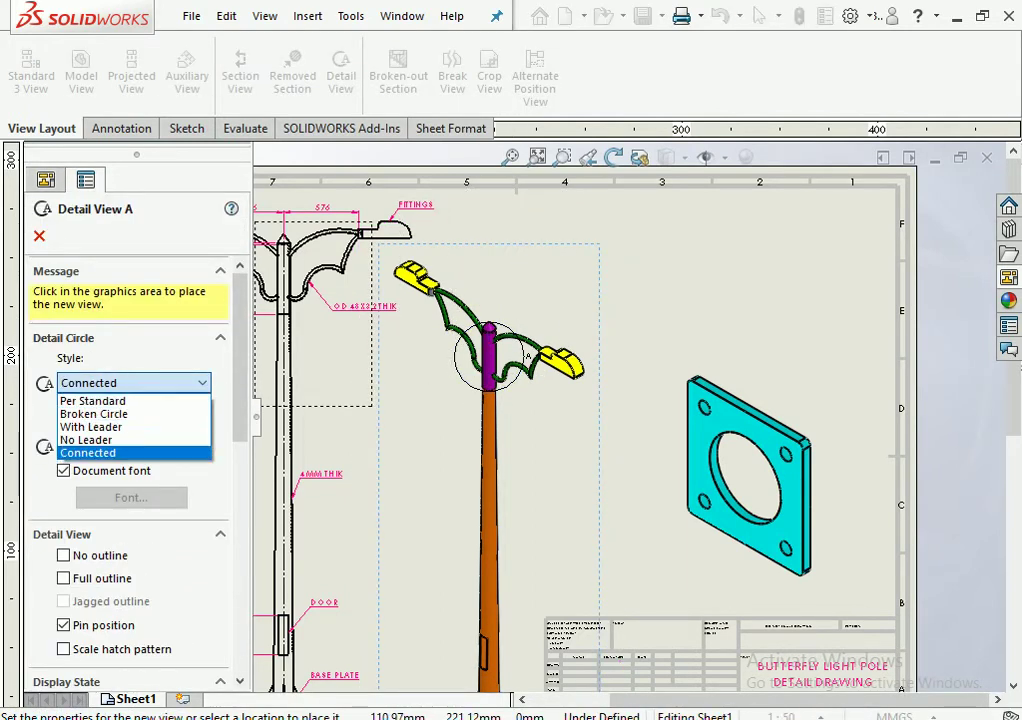
pyautogui.click(723, 280)
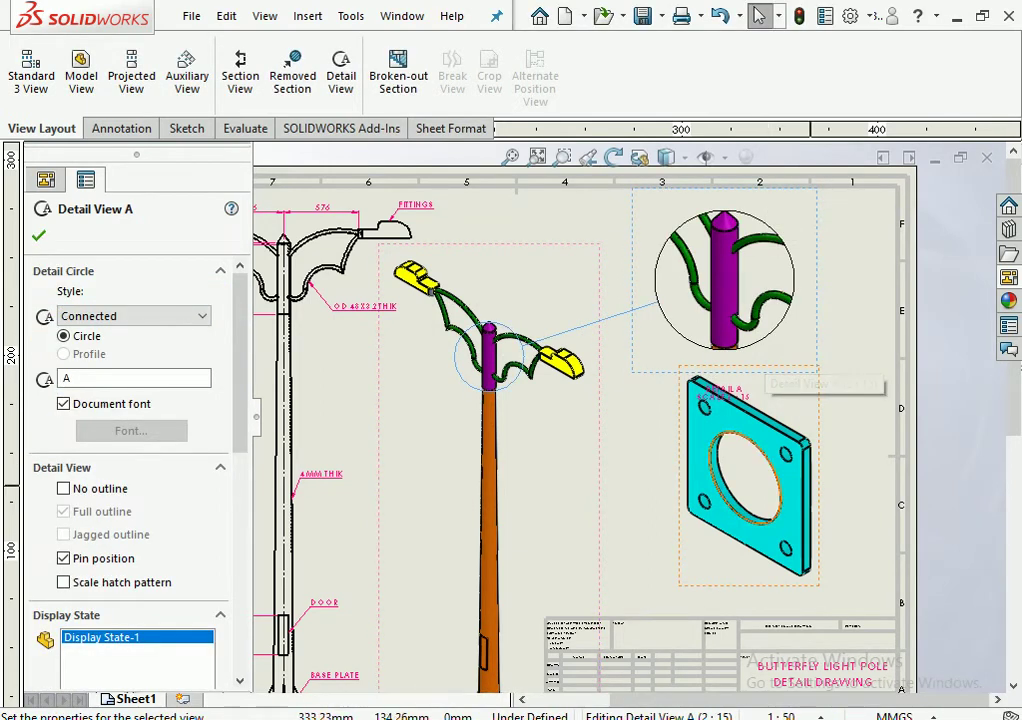
pyautogui.press('Return')
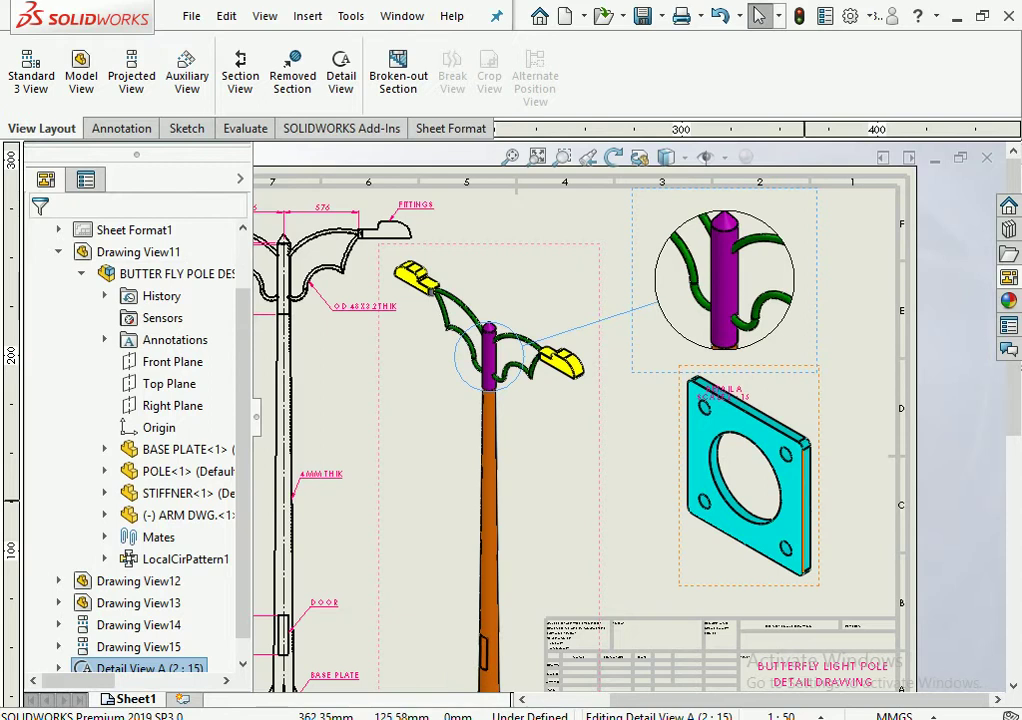
pyautogui.moveTo(748, 470); pyautogui.dragTo(665, 491)
pyautogui.click(725, 290)
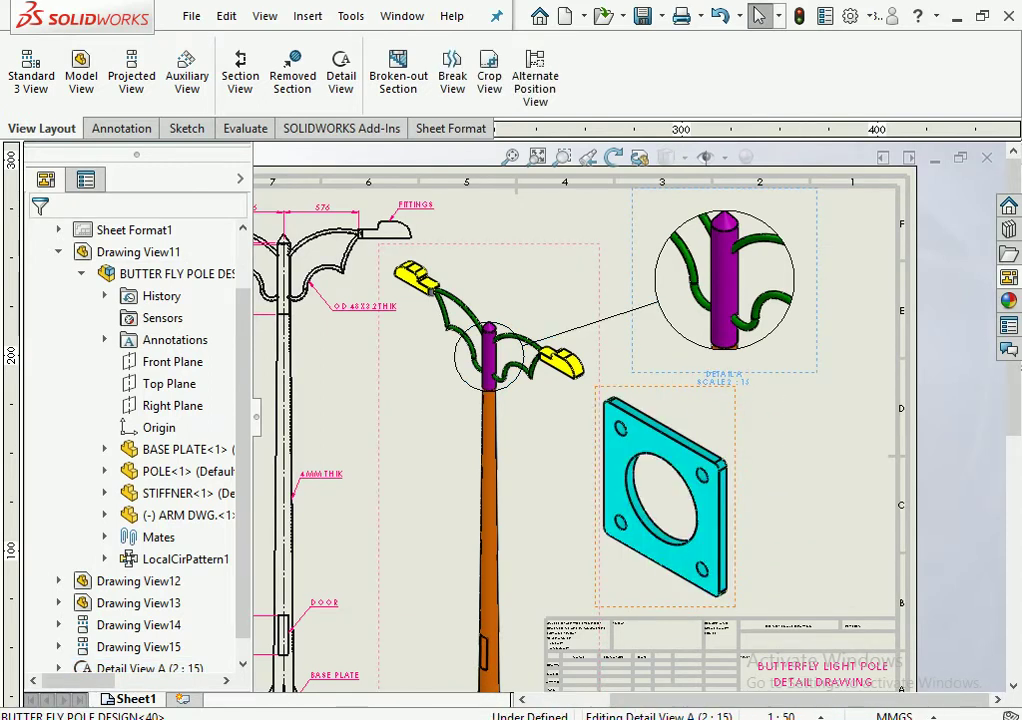
# Change the base plate view's custom scale to 1:3.5
pyautogui.click(665, 490)
pyautogui.scroll(-2, 665, 490)
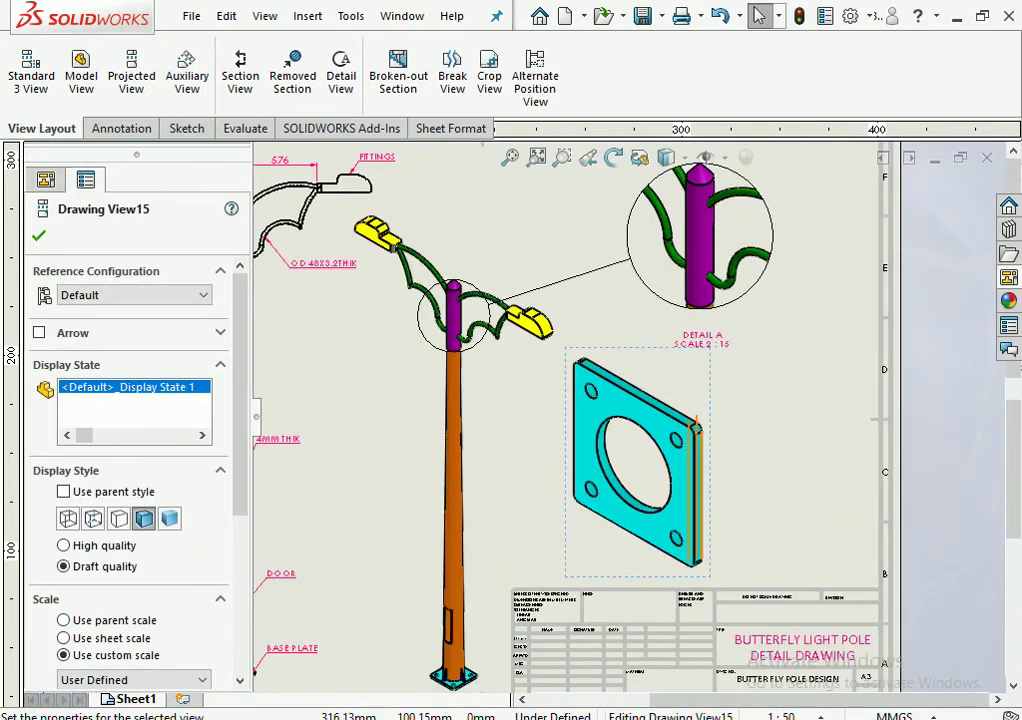
pyautogui.scroll(-3, 130, 450)
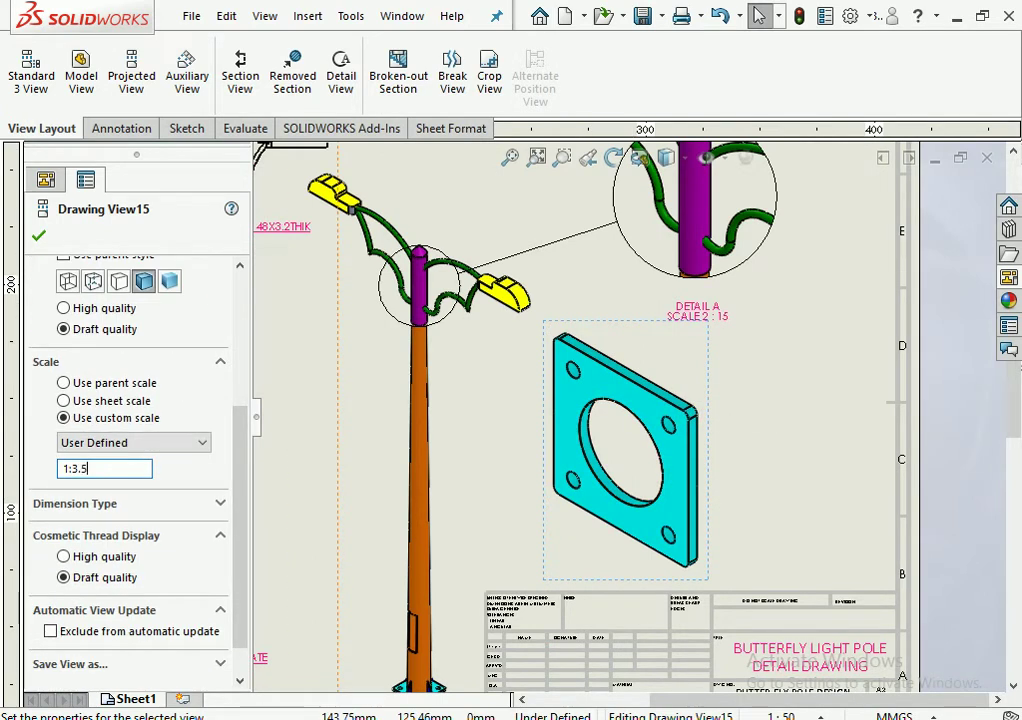
pyautogui.press('Return')
pyautogui.press('Escape')
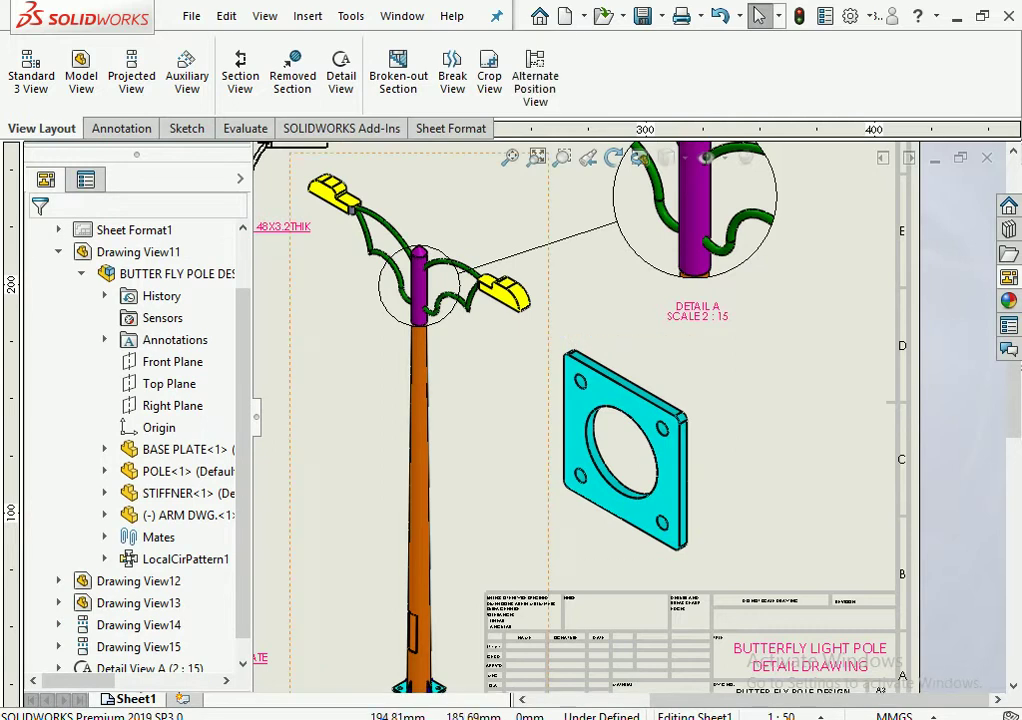
pyautogui.click(121, 128)
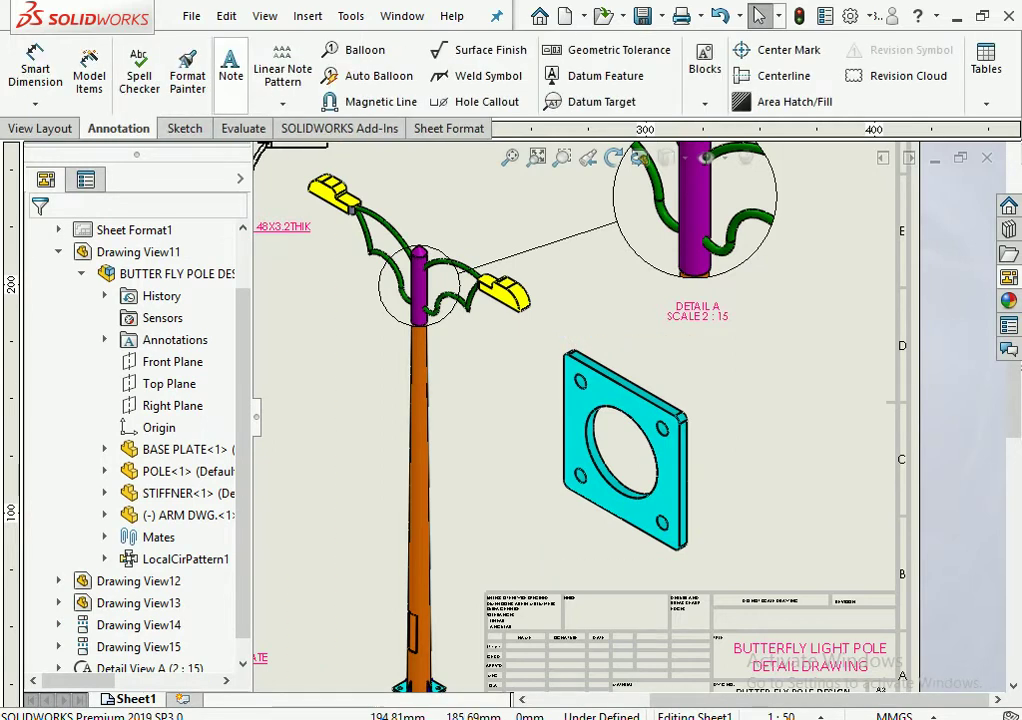
# Add an underlined BASE PLATE note directly beneath the base plate view
pyautogui.click(231, 62)
pyautogui.scroll(-3, 604, 529)
pyautogui.scroll(-2, 604, 529)
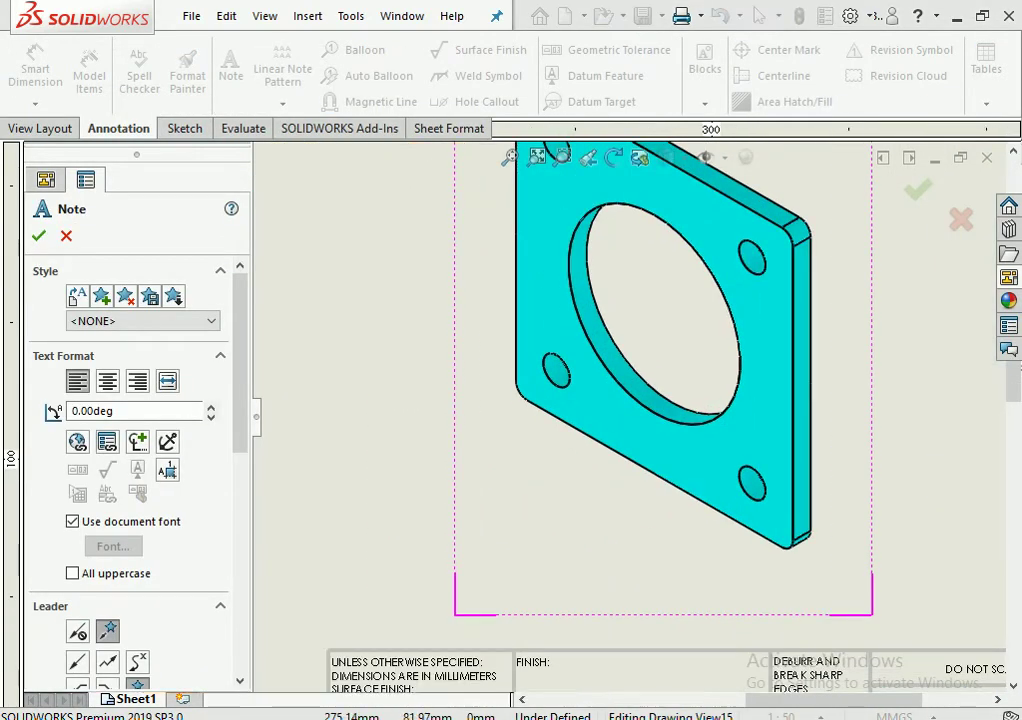
pyautogui.click(593, 578)
pyautogui.write('BASE PLATE')
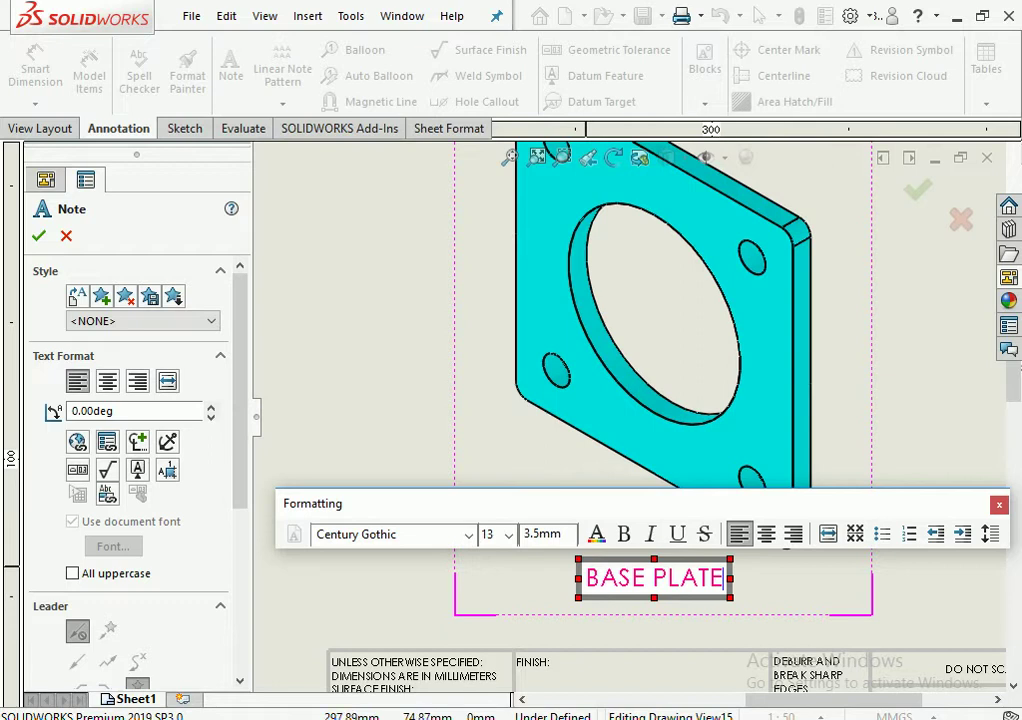
pyautogui.hotkey('ctrl', 'a')
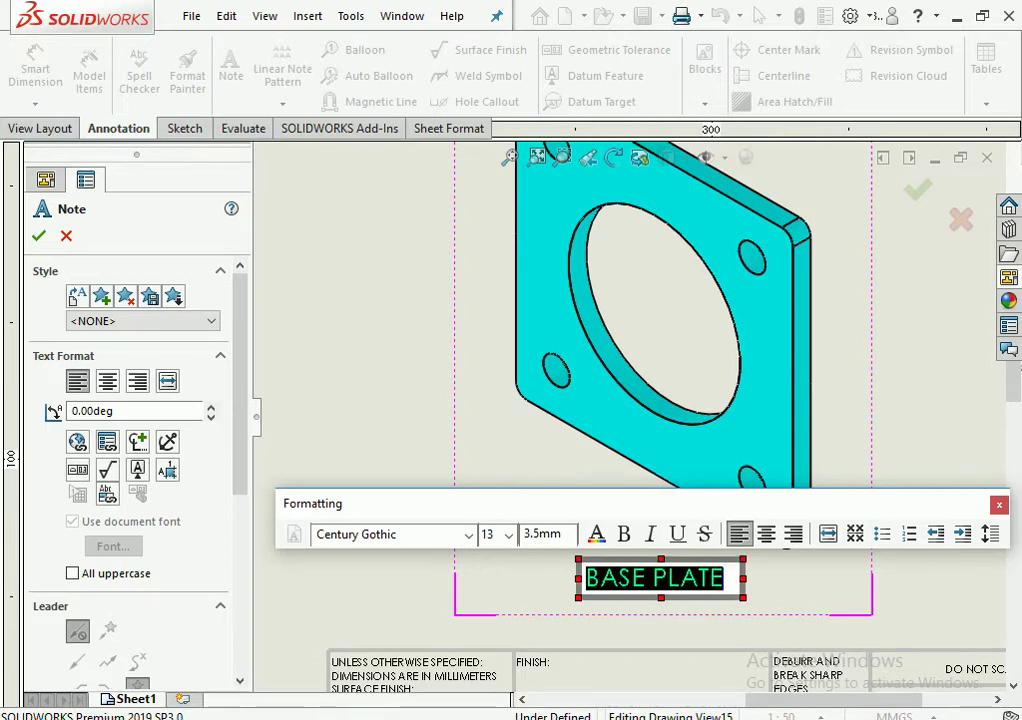
pyautogui.click(677, 534)
pyautogui.press('f')
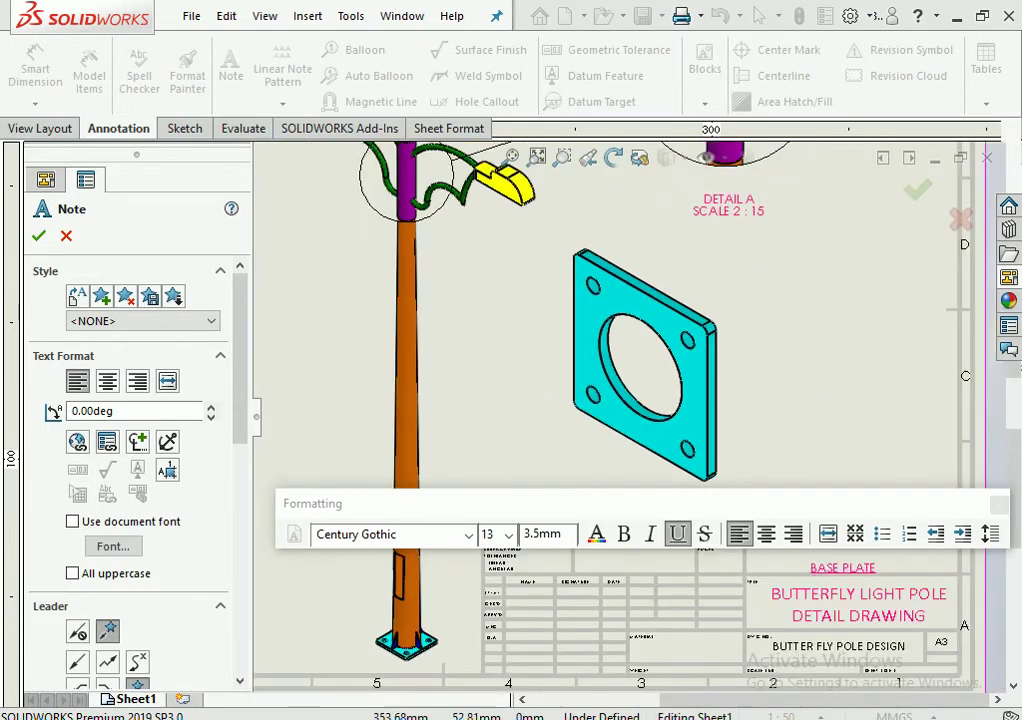
pyautogui.press('Escape')
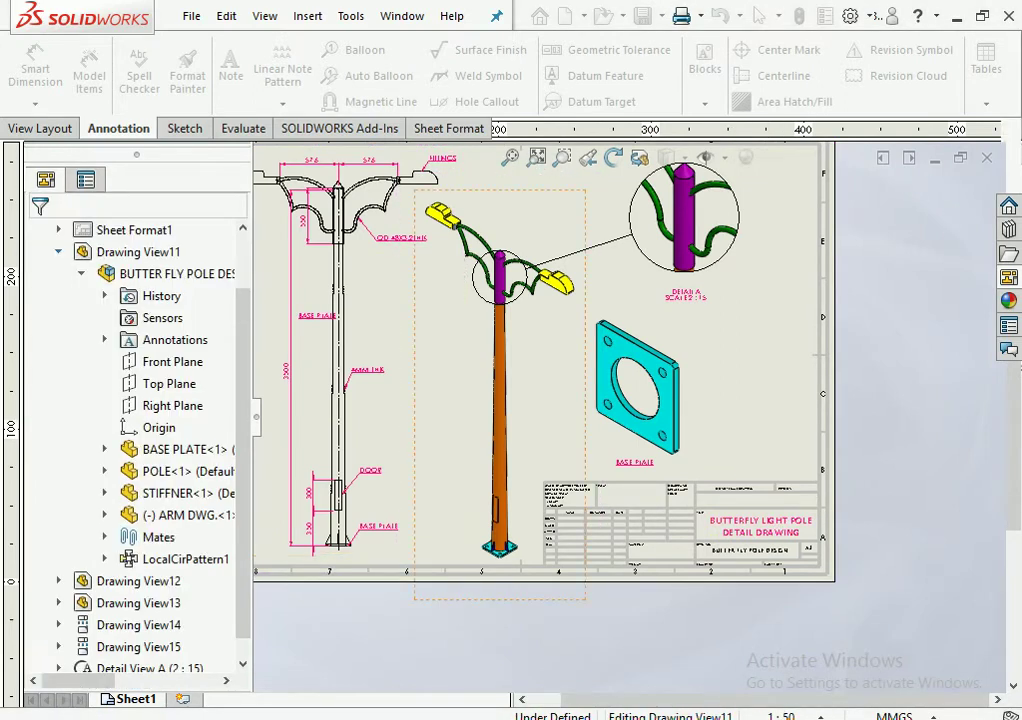
pyautogui.press('f')
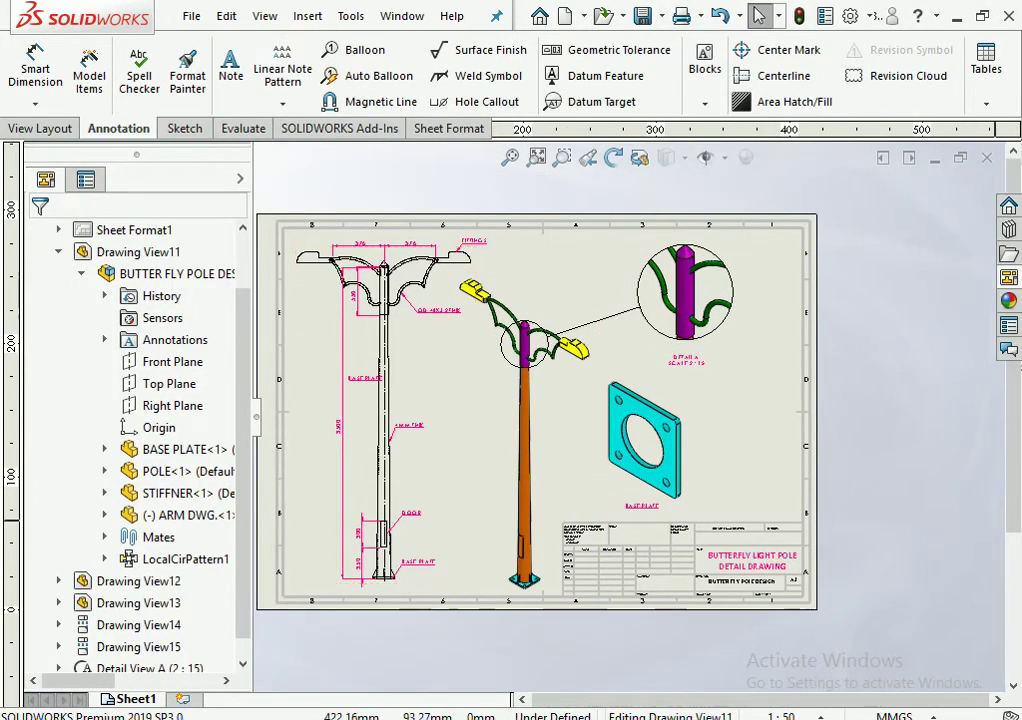
pyautogui.scroll(-2, 410, 541)
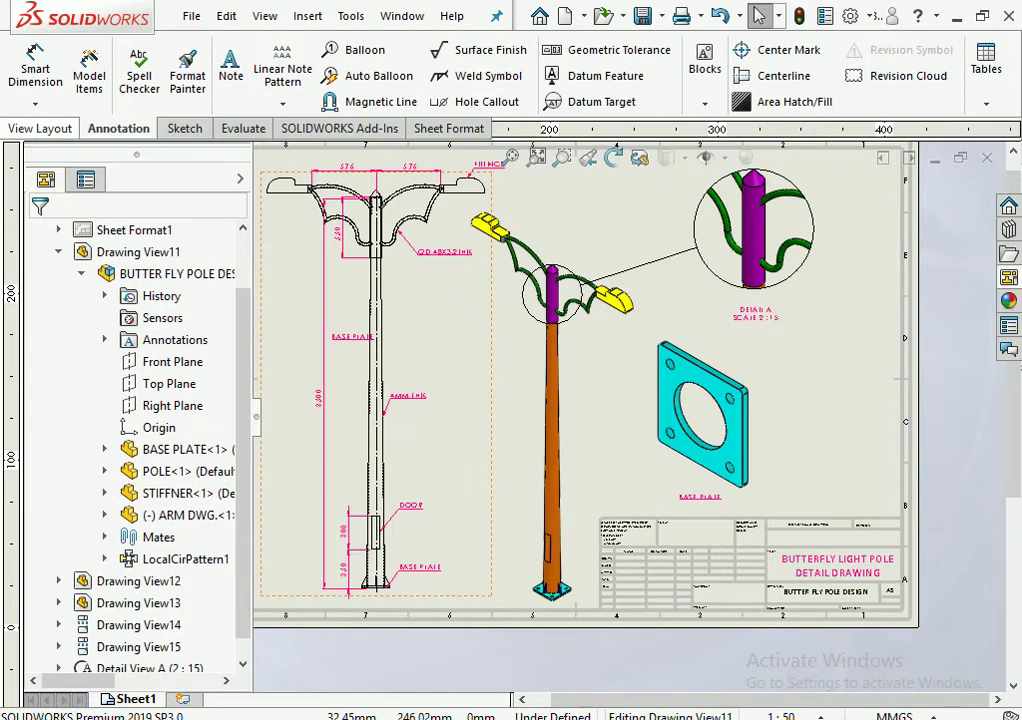
pyautogui.click(40, 128)
pyautogui.click(341, 80)
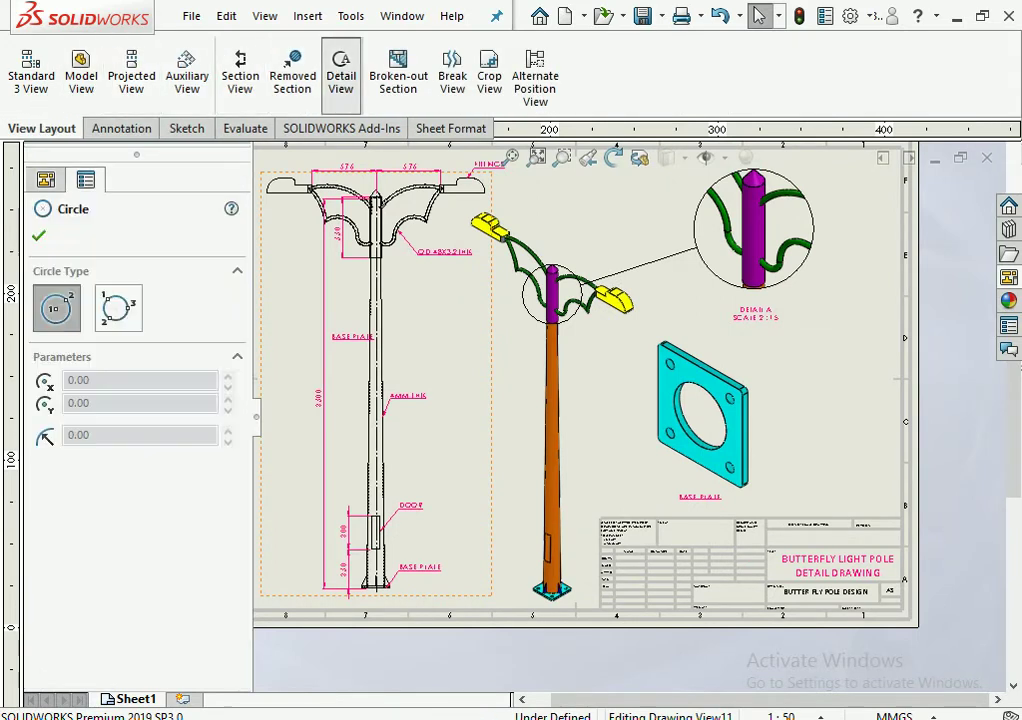
# Draw a Connected-style detail circle B around the pole base
pyautogui.scroll(-2, 555, 640)
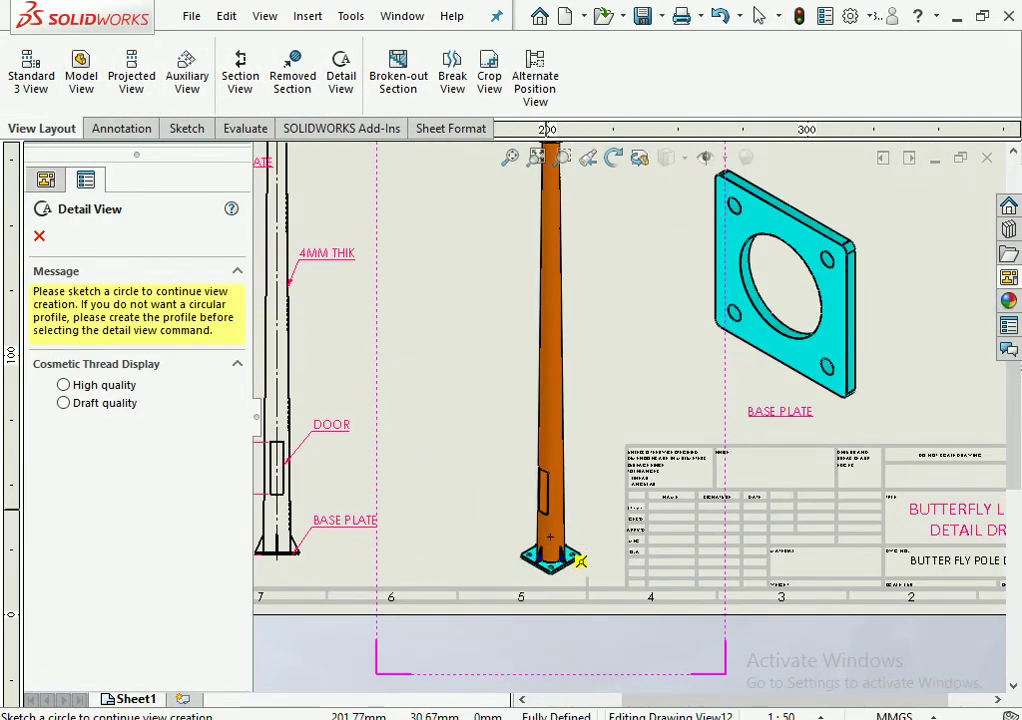
pyautogui.click(549, 535)
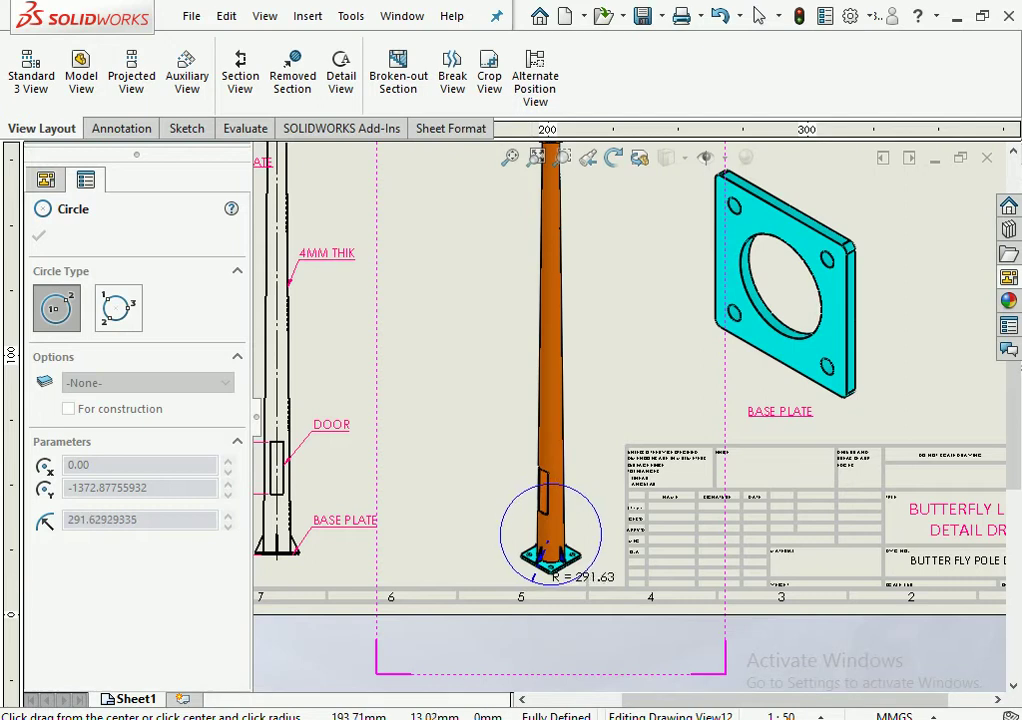
pyautogui.click(535, 578)
pyautogui.click(133, 383)
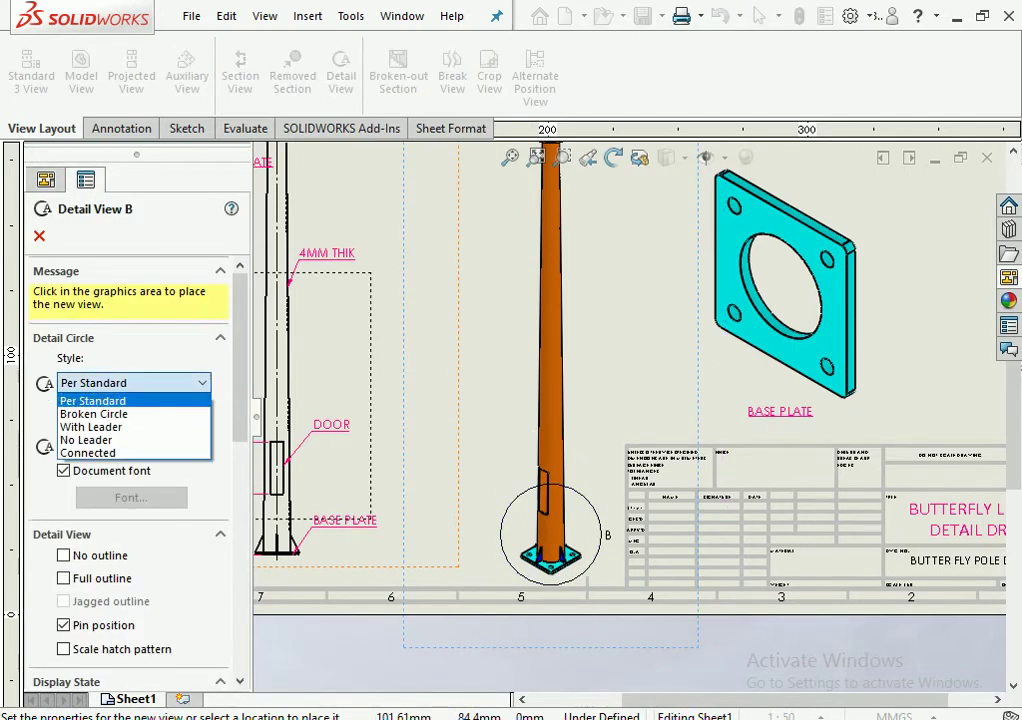
pyautogui.click(100, 451)
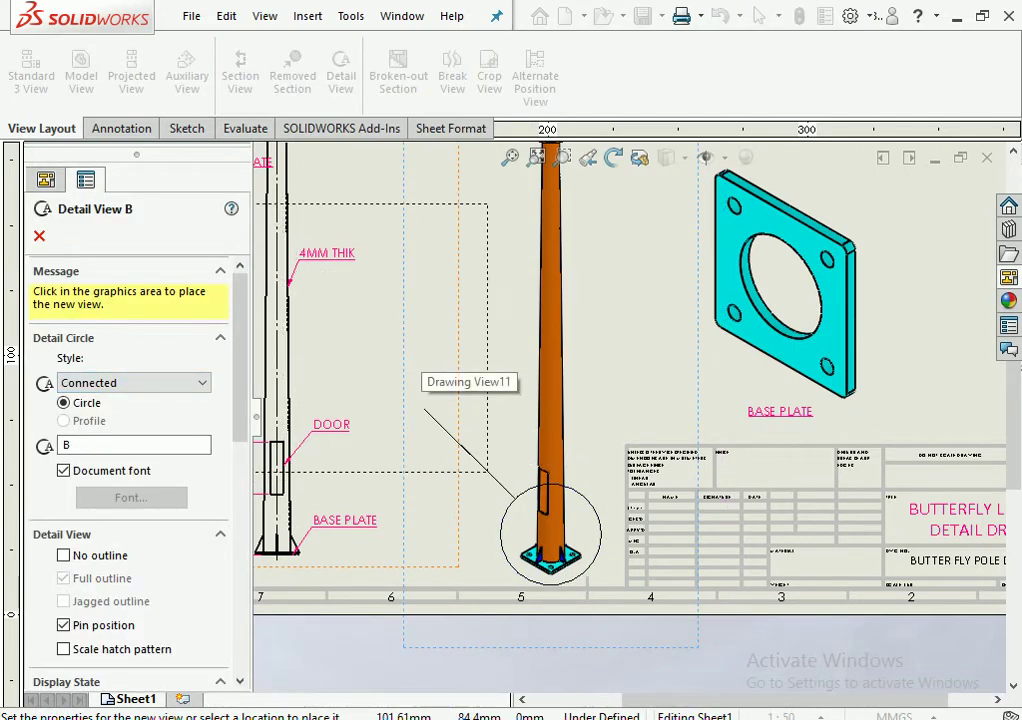
# Place detail view B at 1:15 scale left of the main pole view, shifted slightly up
pyautogui.scroll(-4, 130, 450)
pyautogui.scroll(-1, 130, 450)
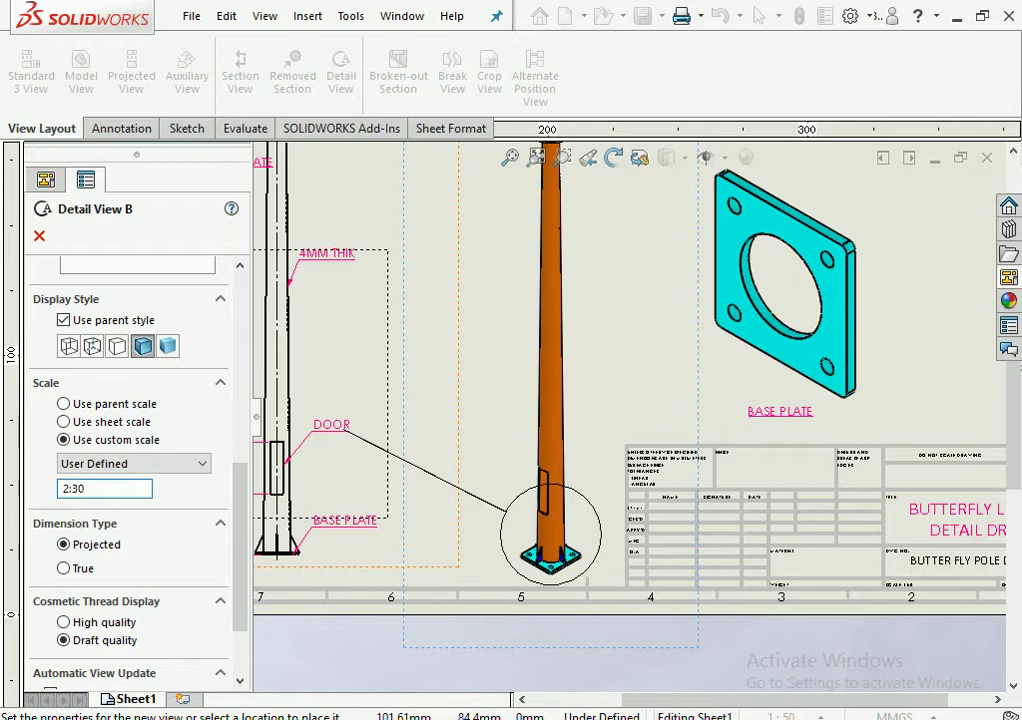
pyautogui.scroll(3, 628, 414)
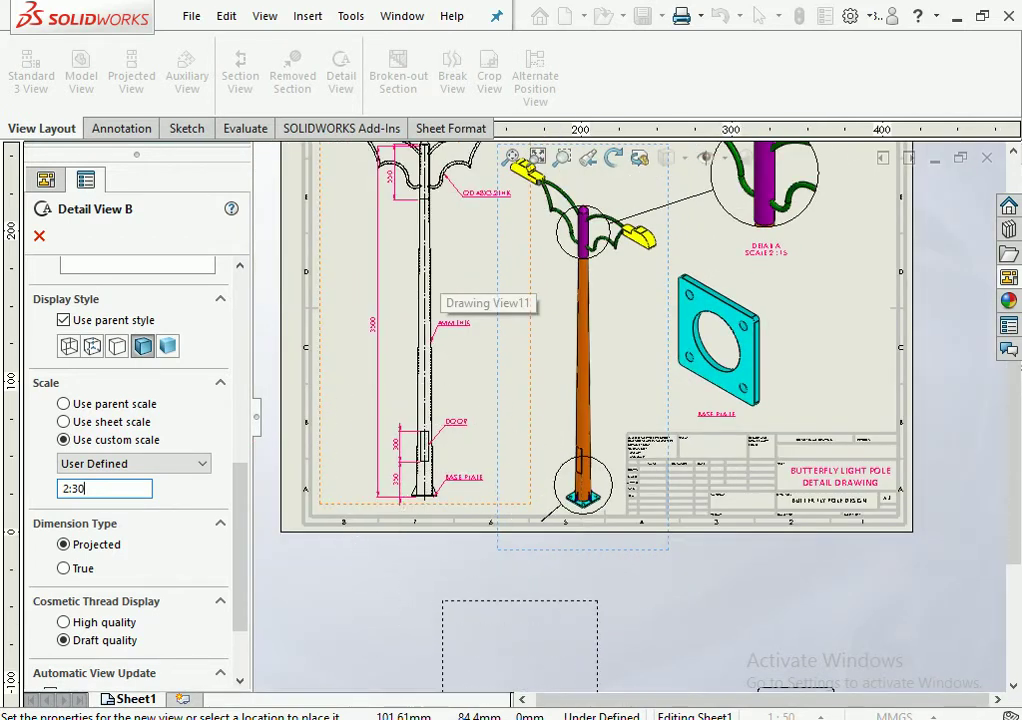
pyautogui.scroll(2, 628, 416)
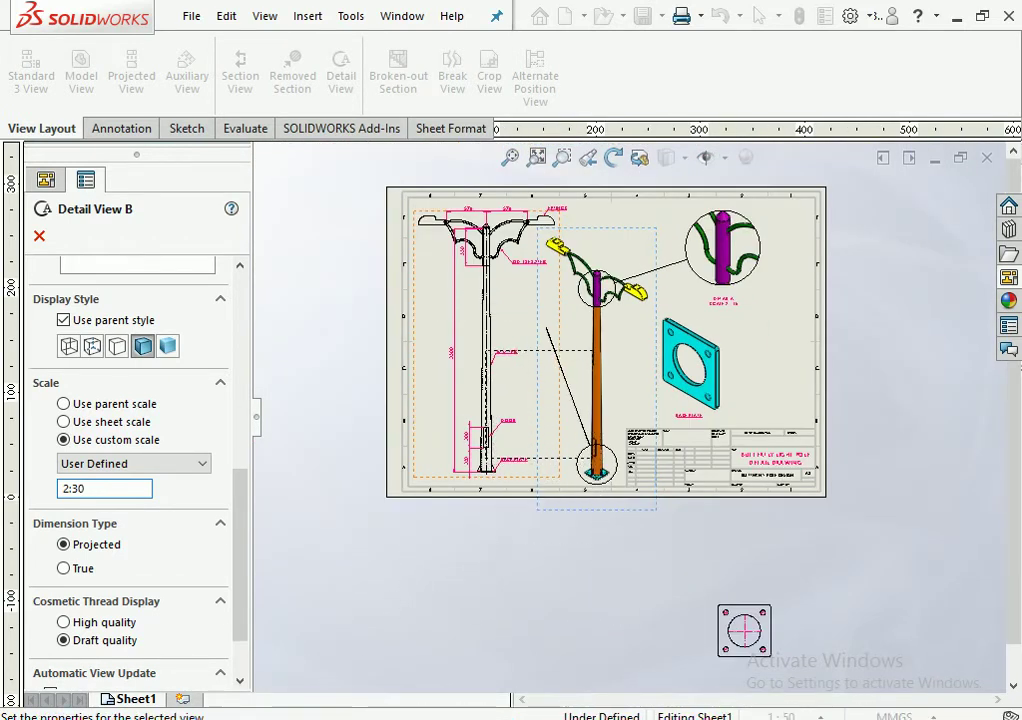
pyautogui.scroll(-1, 540, 315)
pyautogui.scroll(-1, 540, 315)
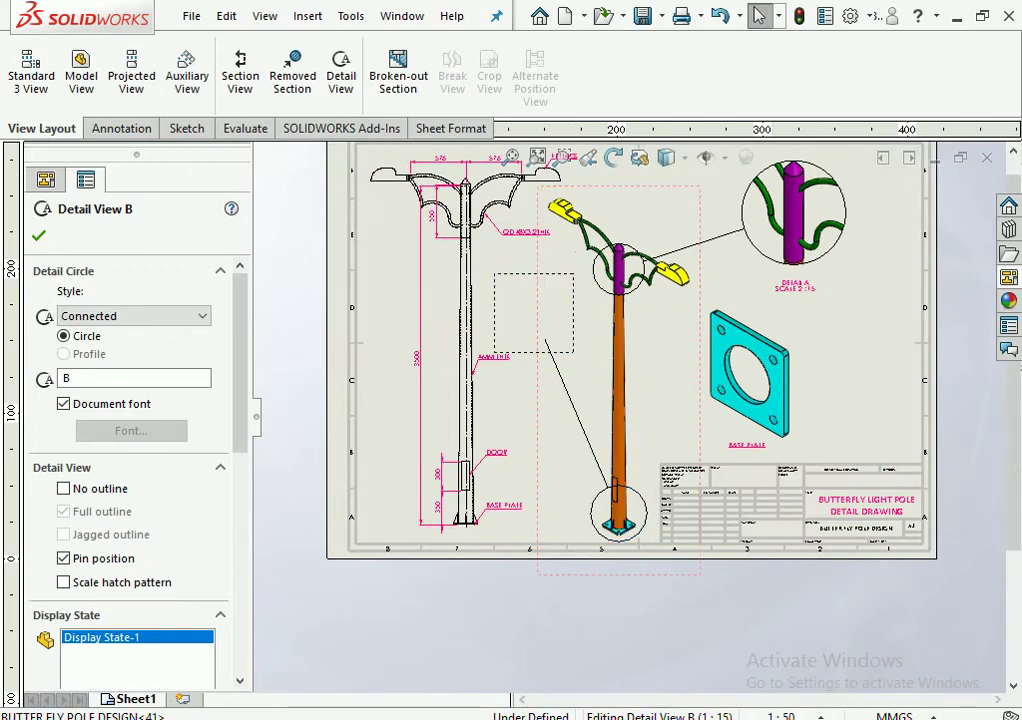
pyautogui.click(560, 400)
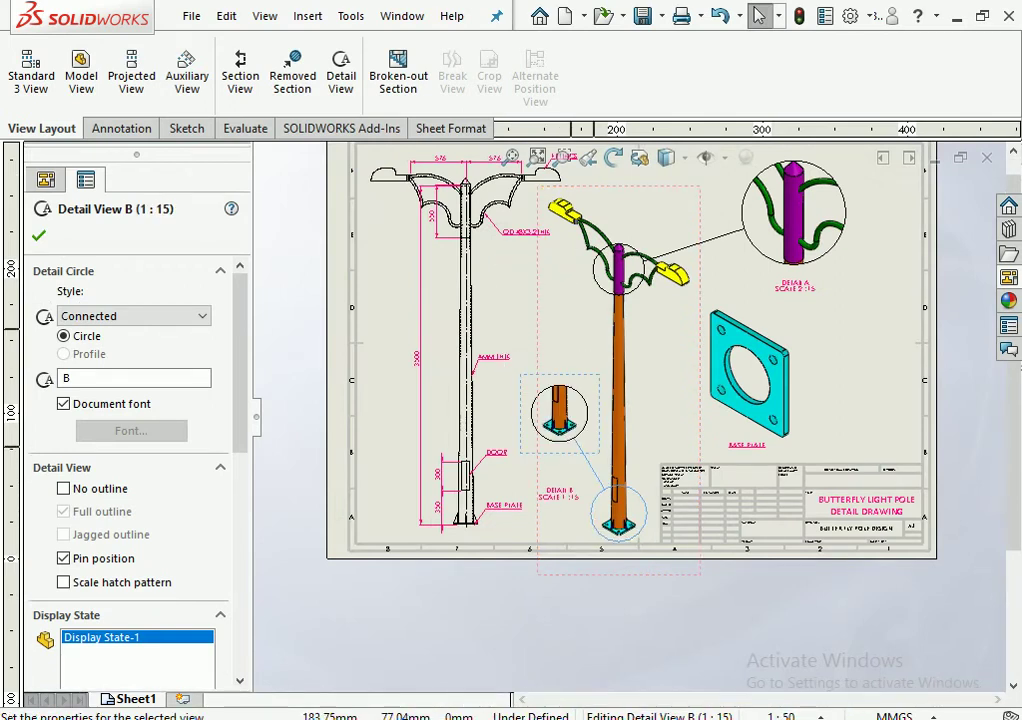
pyautogui.moveTo(558, 410); pyautogui.dragTo(556, 372)
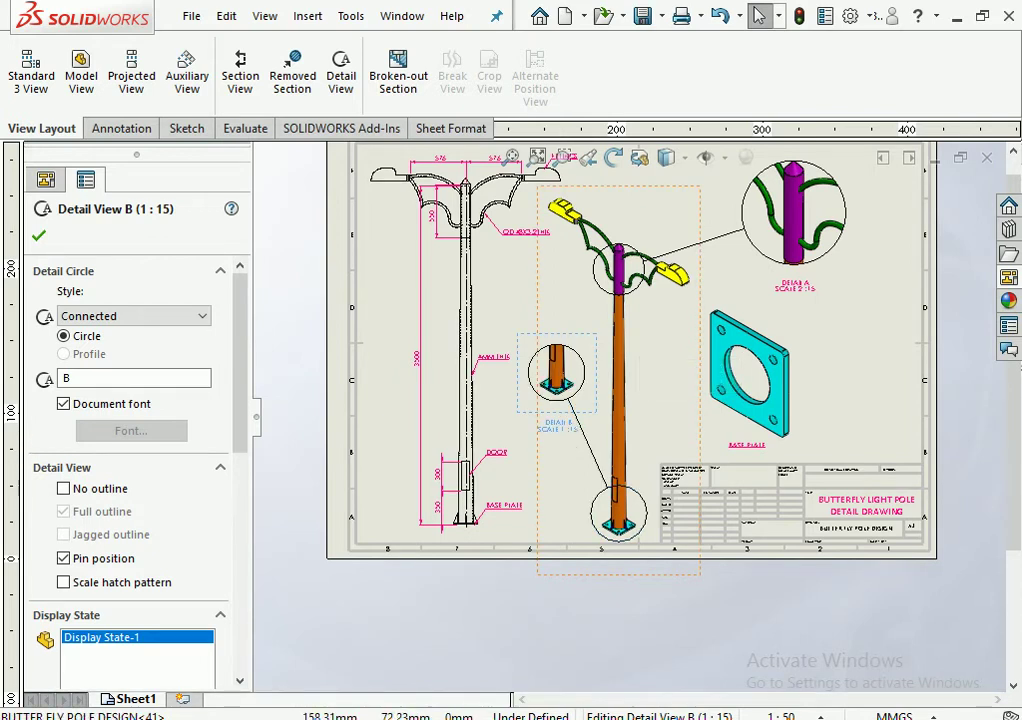
pyautogui.click(556, 424)
pyautogui.press('f')
pyautogui.press('Escape')
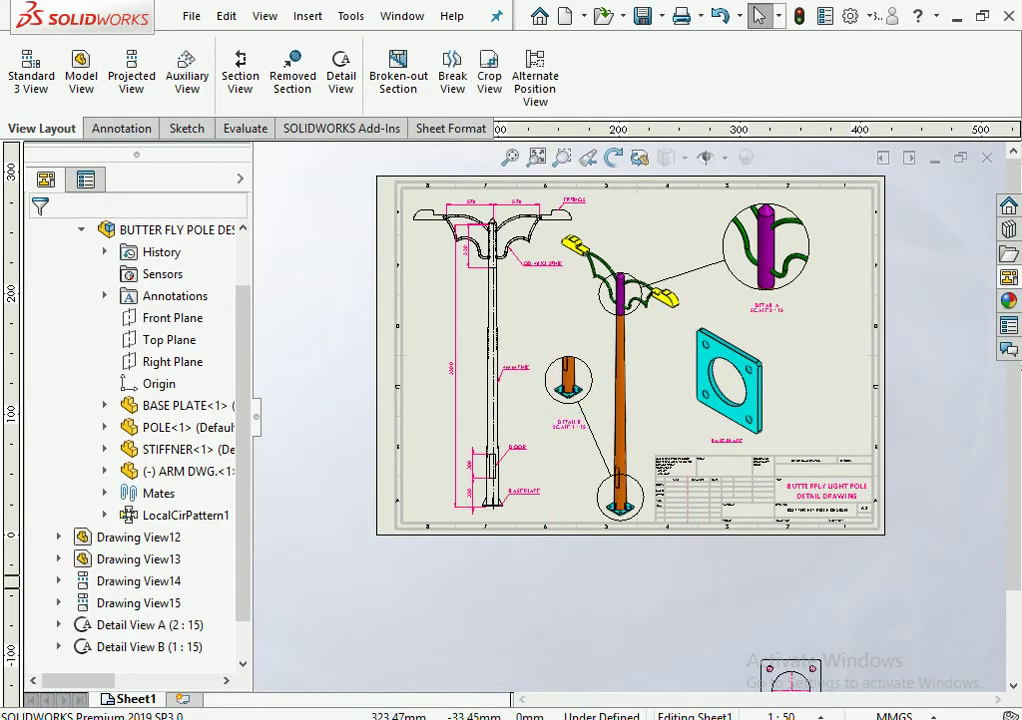
# Nudge the middle and left pole views slightly to realign them
pyautogui.scroll(-1, 806, 409)
pyautogui.scroll(-1, 800, 420)
pyautogui.scroll(3, 760, 420)
pyautogui.scroll(-1, 751, 398)
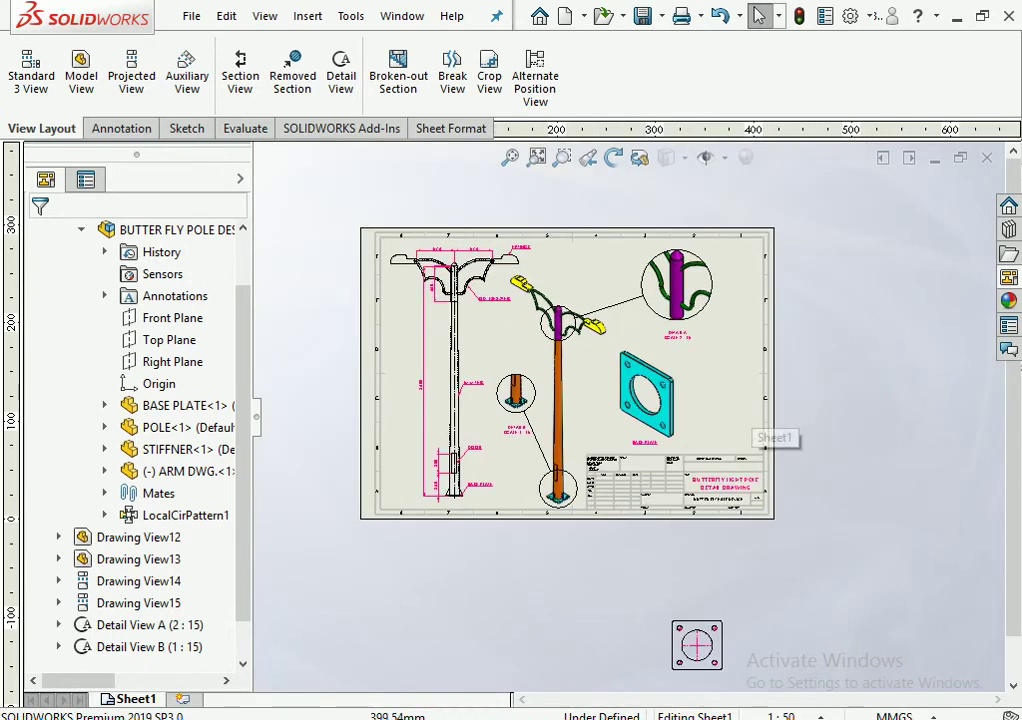
pyautogui.scroll(-2, 572, 362)
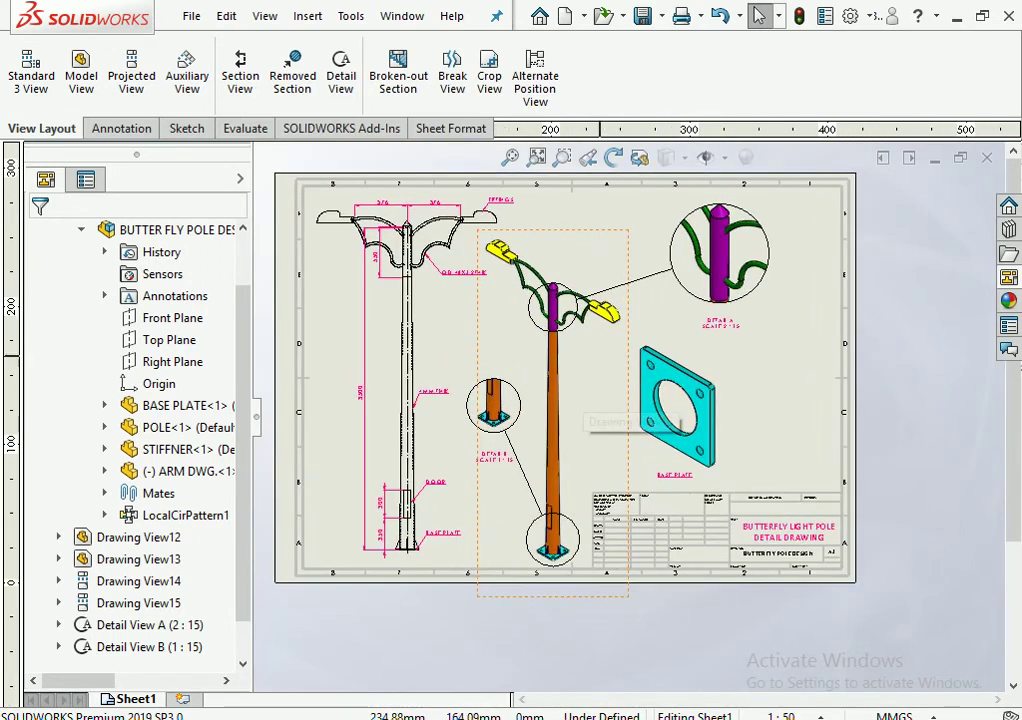
pyautogui.click(565, 362)
pyautogui.moveTo(591, 228); pyautogui.dragTo(588, 218)
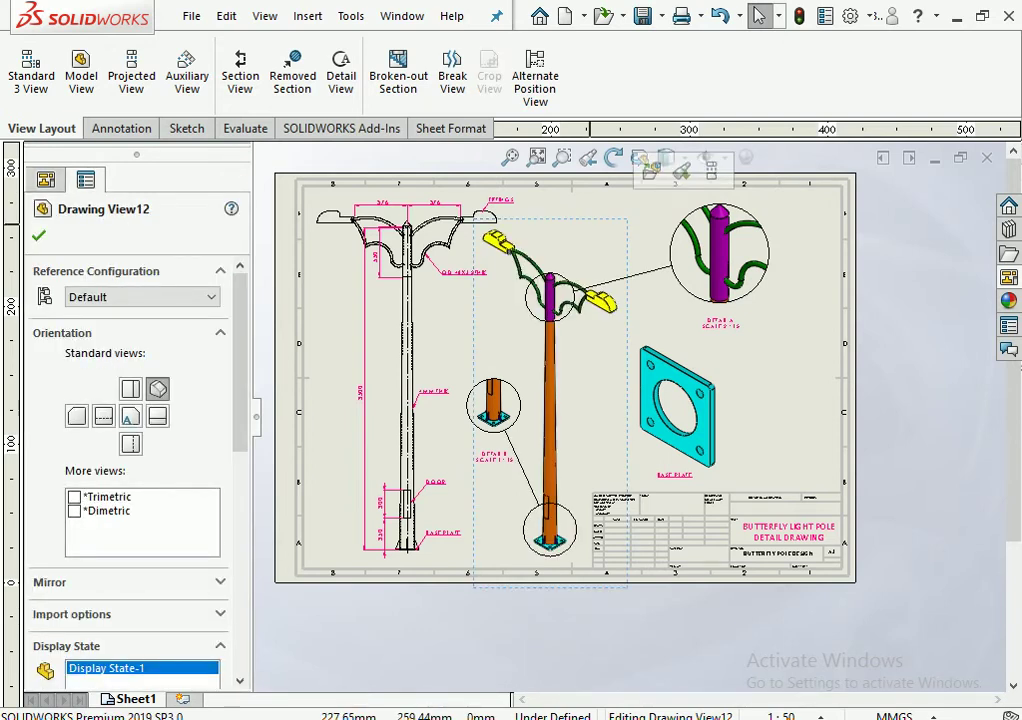
pyautogui.scroll(-2, 486, 362)
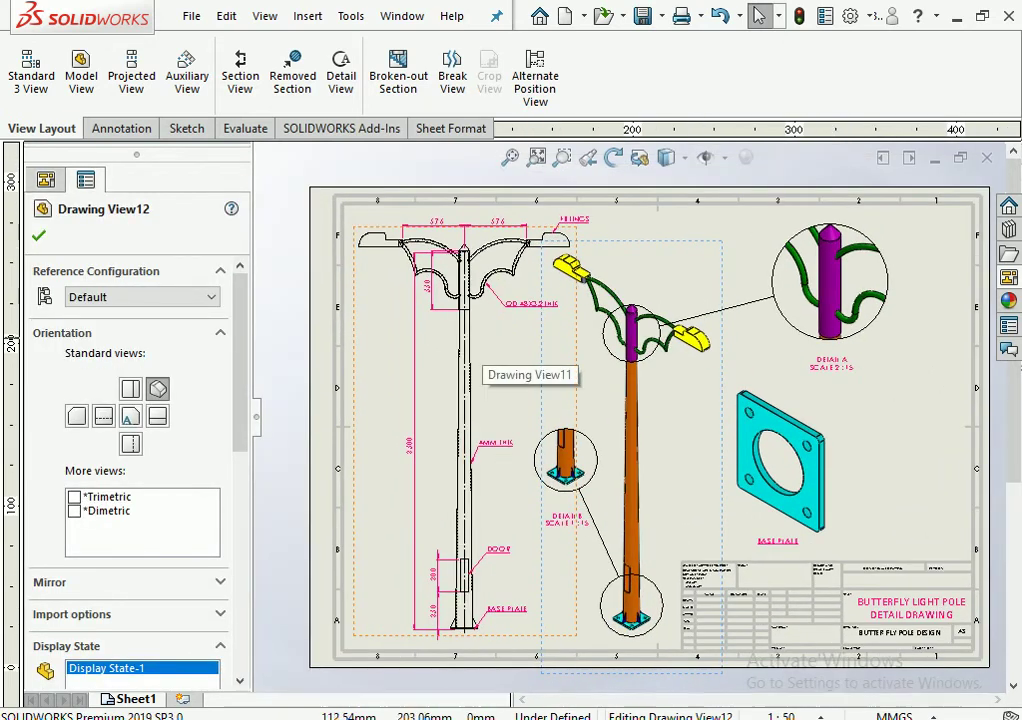
pyautogui.moveTo(505, 279); pyautogui.dragTo(495, 280)
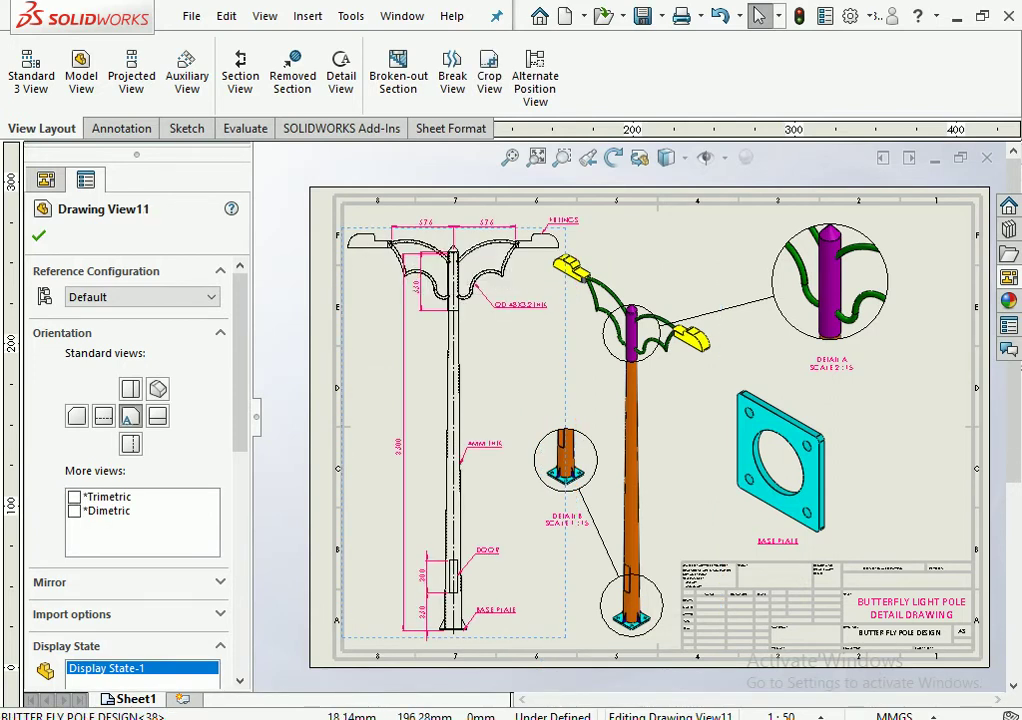
pyautogui.moveTo(495, 280); pyautogui.dragTo(501, 280)
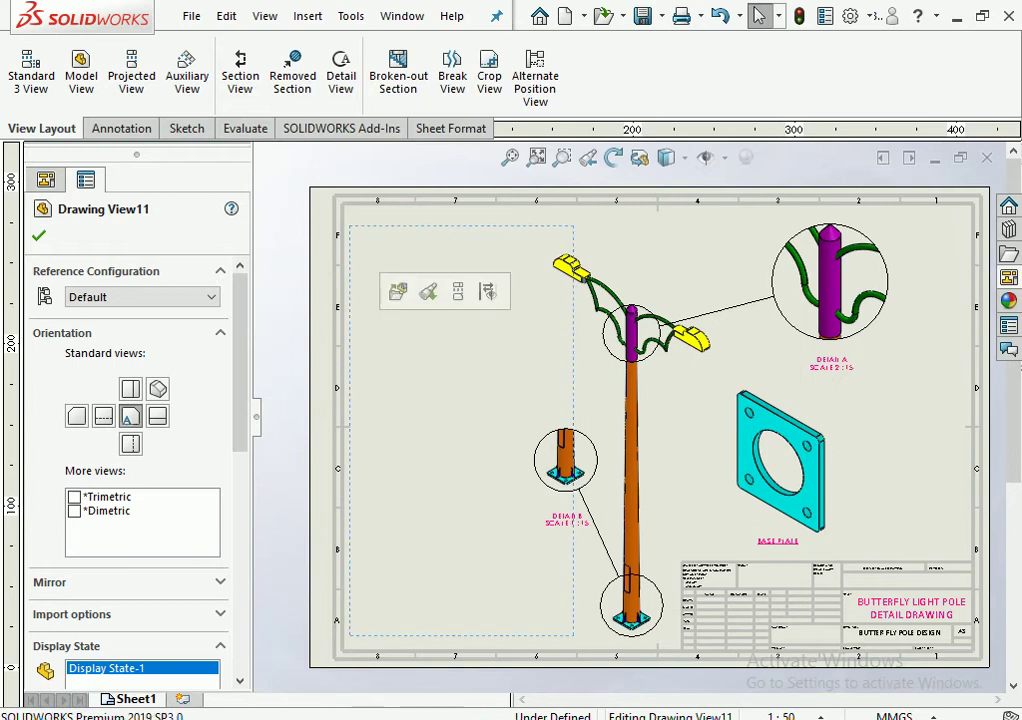
pyautogui.press('z')
pyautogui.press('Escape')
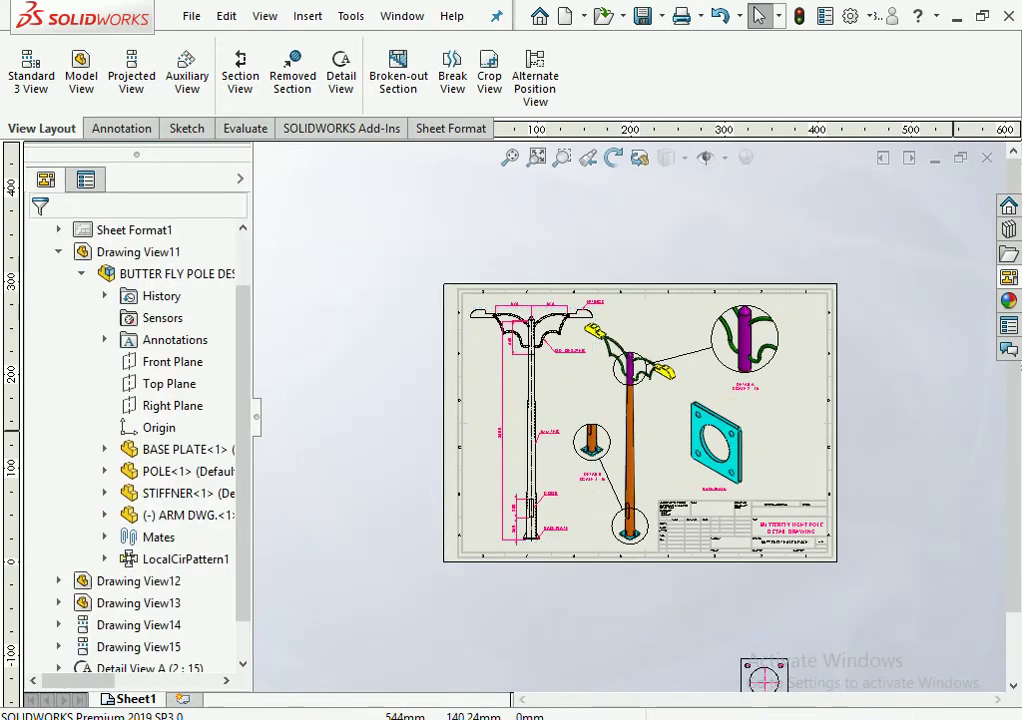
# Shift the base plate view up and right, then save the drawing as BUTTER FLY POLE DESIGN
pyautogui.scroll(-2, 790, 445)
pyautogui.scroll(-2, 790, 445)
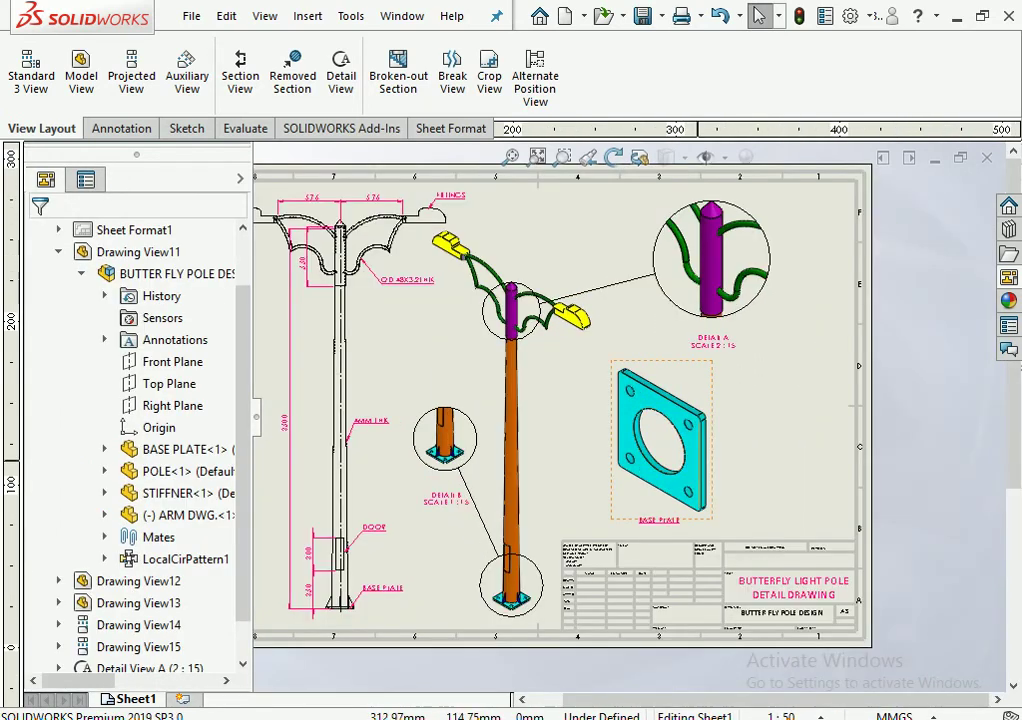
pyautogui.moveTo(695, 460); pyautogui.dragTo(707, 452)
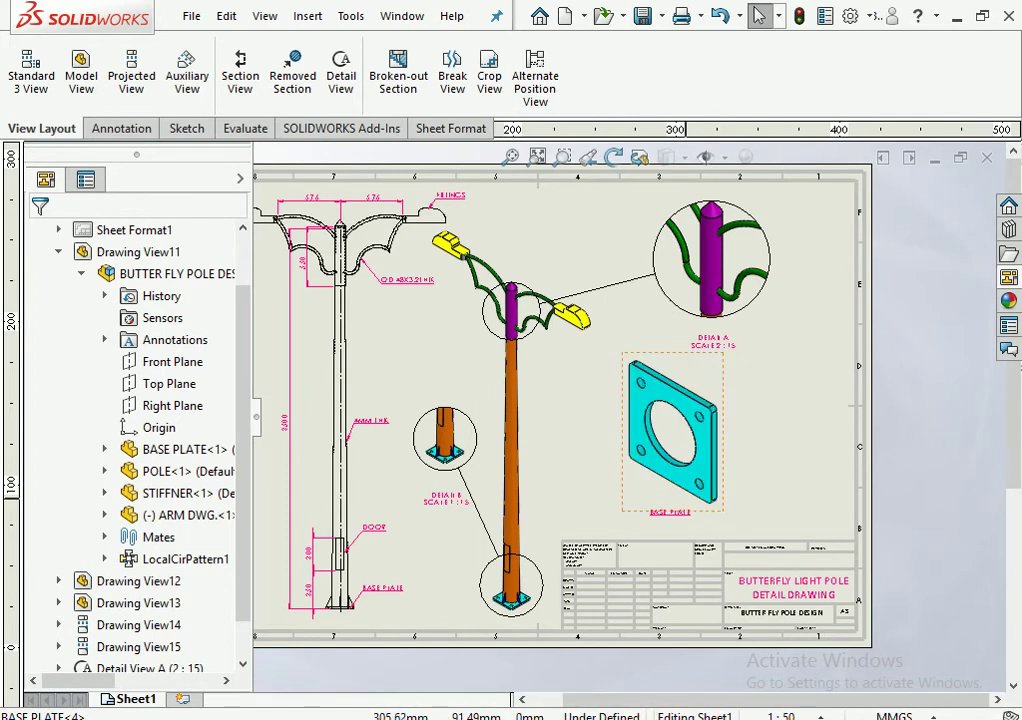
pyautogui.scroll(3, 570, 460)
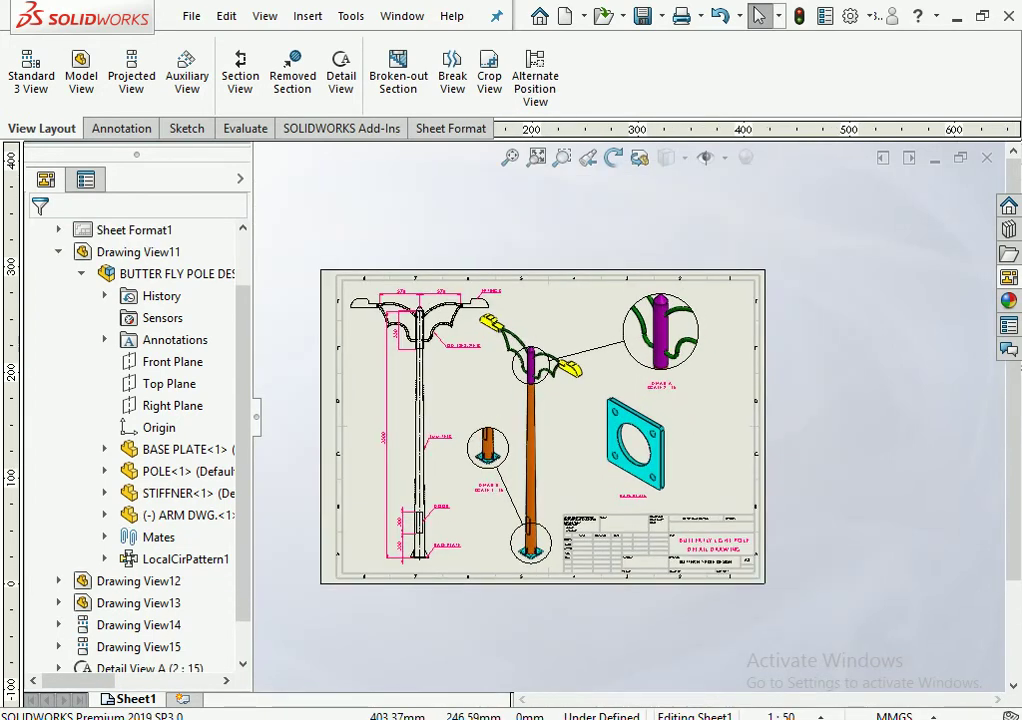
pyautogui.scroll(-2, 660, 462)
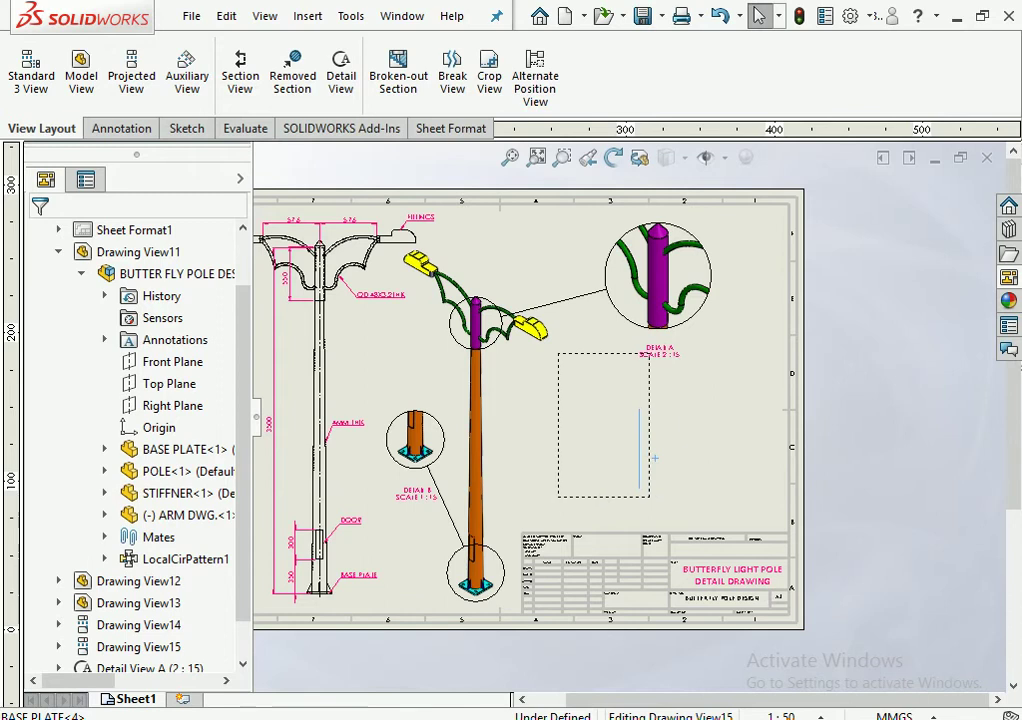
pyautogui.doubleClick(604, 497)
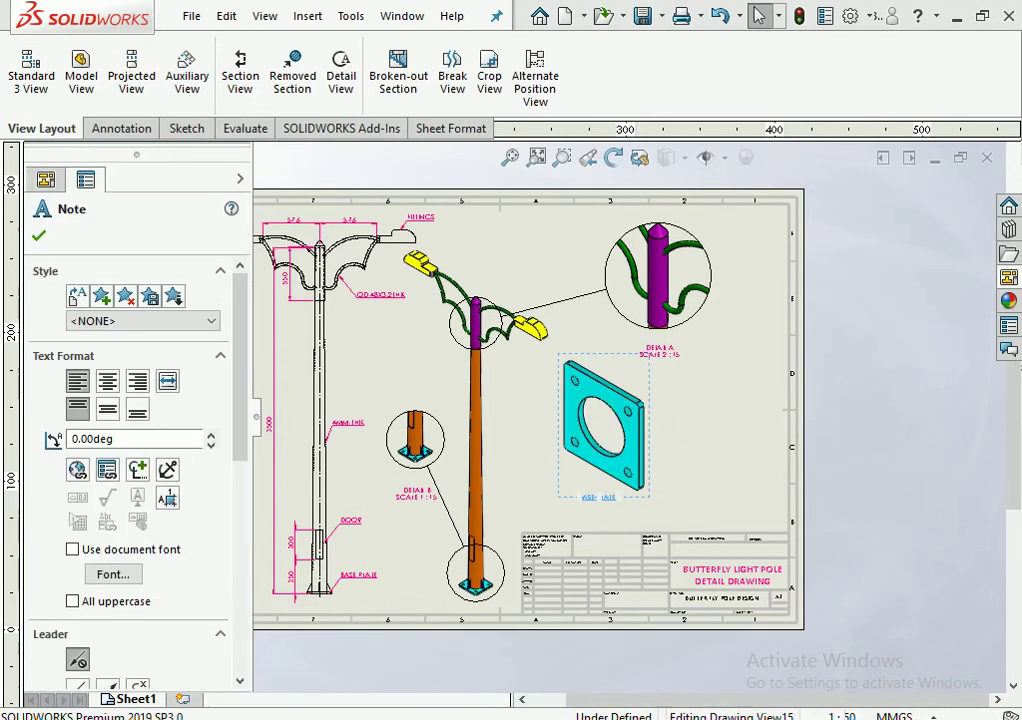
pyautogui.press('Escape')
pyautogui.scroll(3, 638, 680)
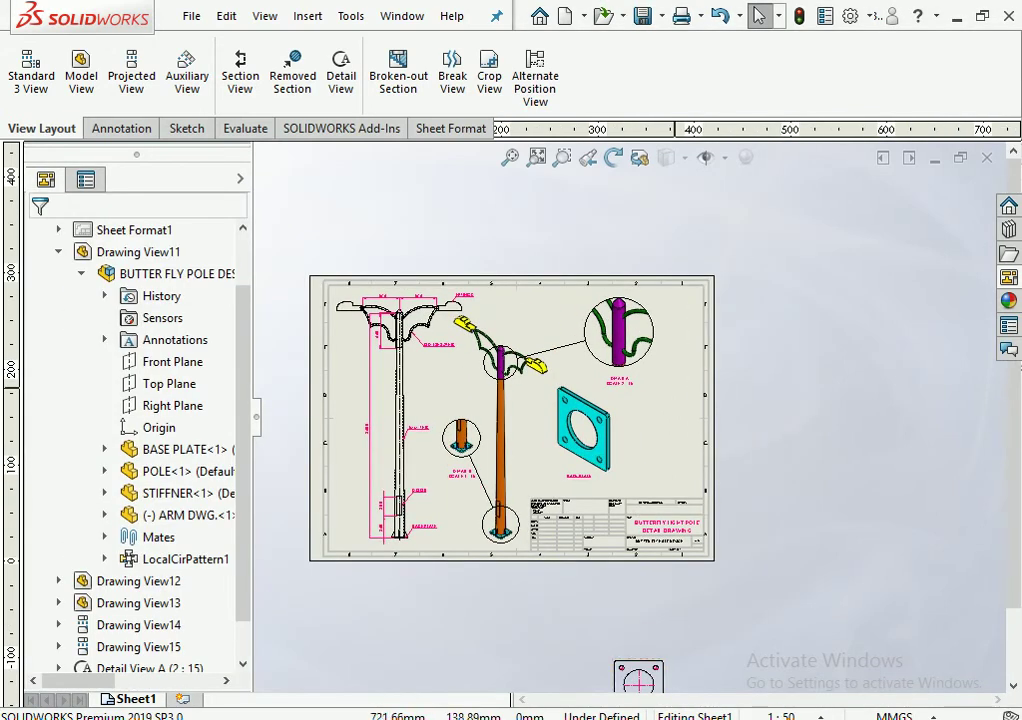
pyautogui.hotkey('ctrl', 's')
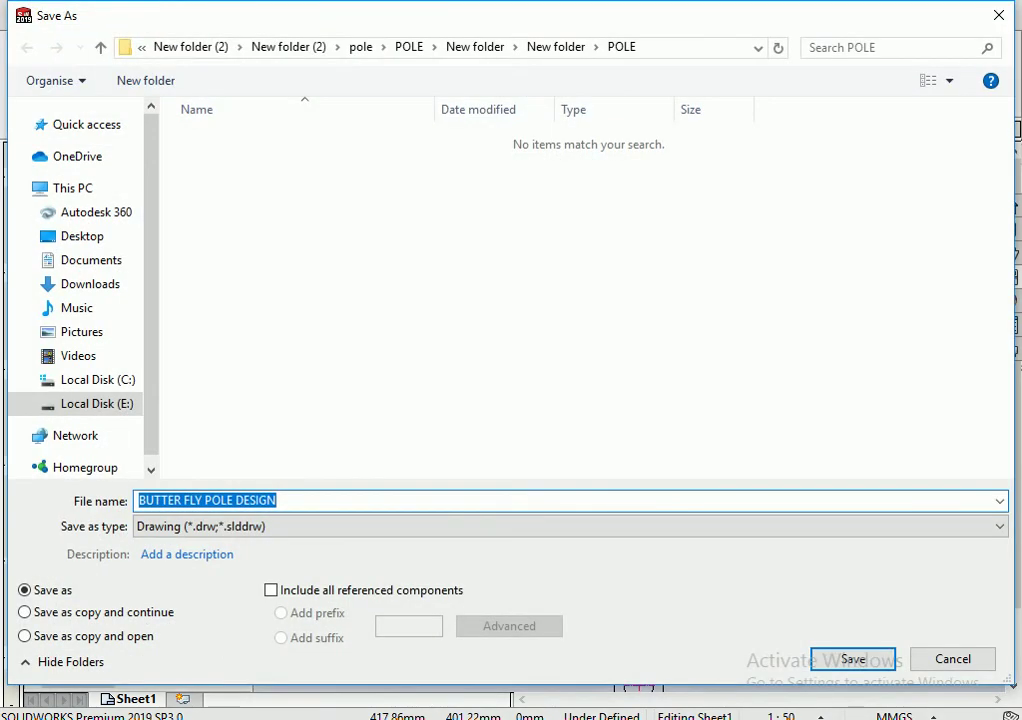
# Save the drawing as BUTTER FLY POLE DESIGN.slddrw and export an Adobe PDF copy
pyautogui.press('Return')
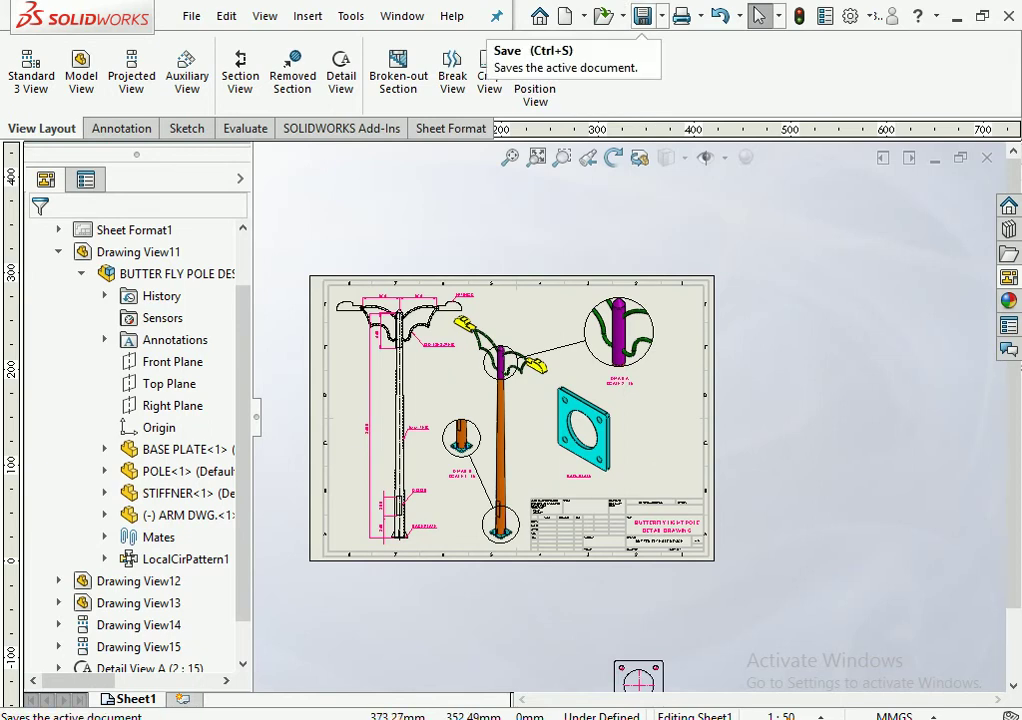
pyautogui.click(662, 15)
pyautogui.click(655, 64)
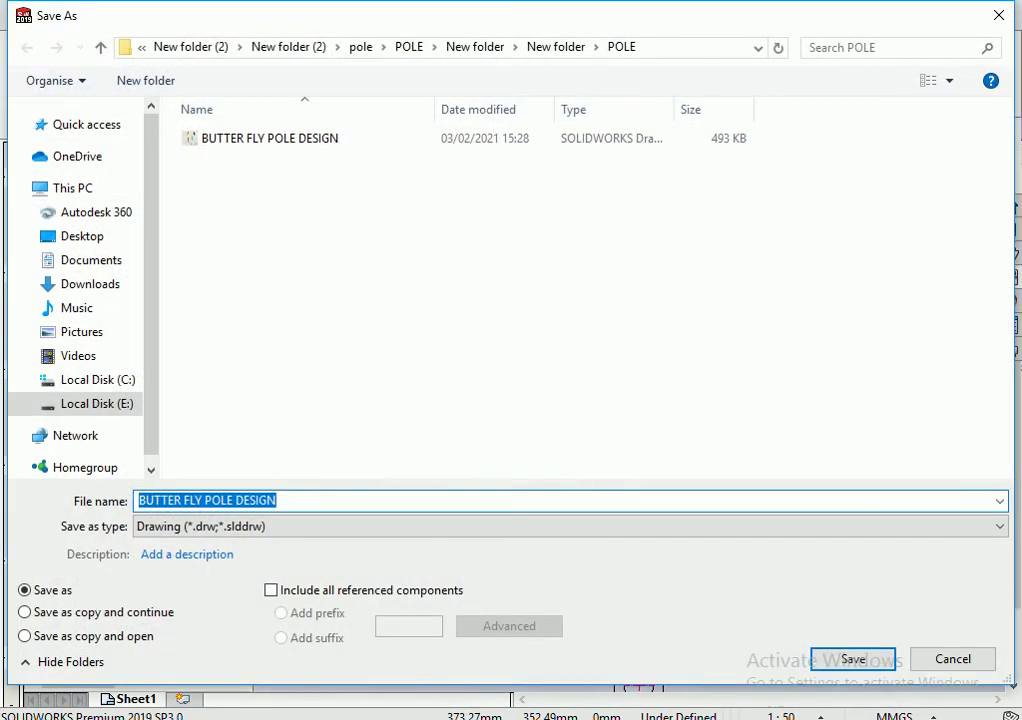
pyautogui.click(566, 526)
pyautogui.click(230, 636)
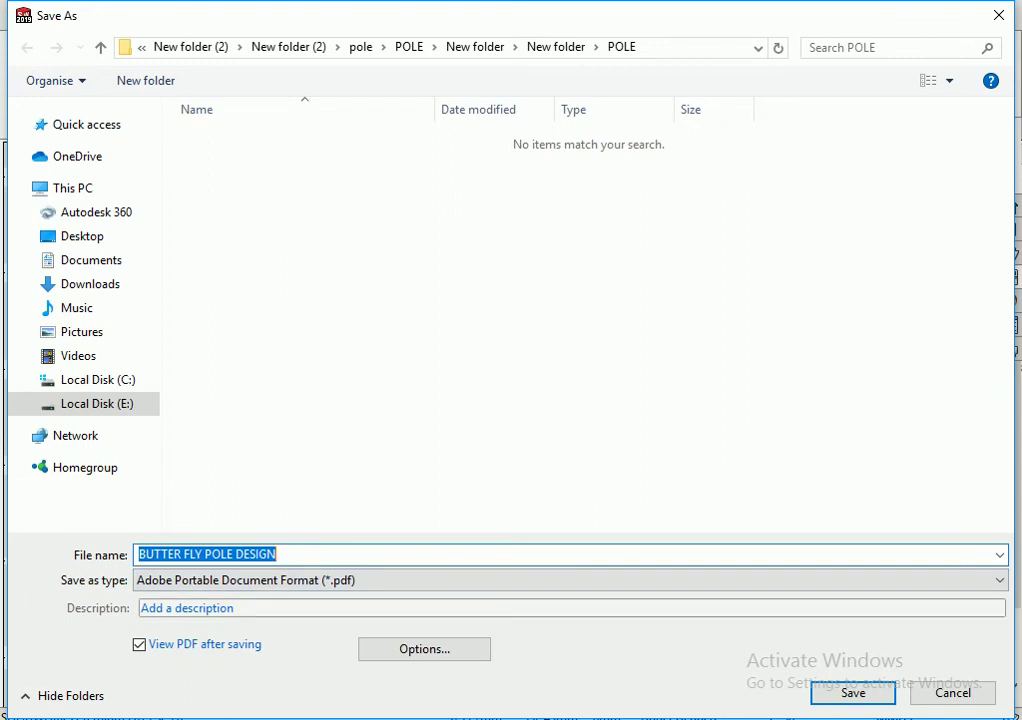
pyautogui.press('Return')
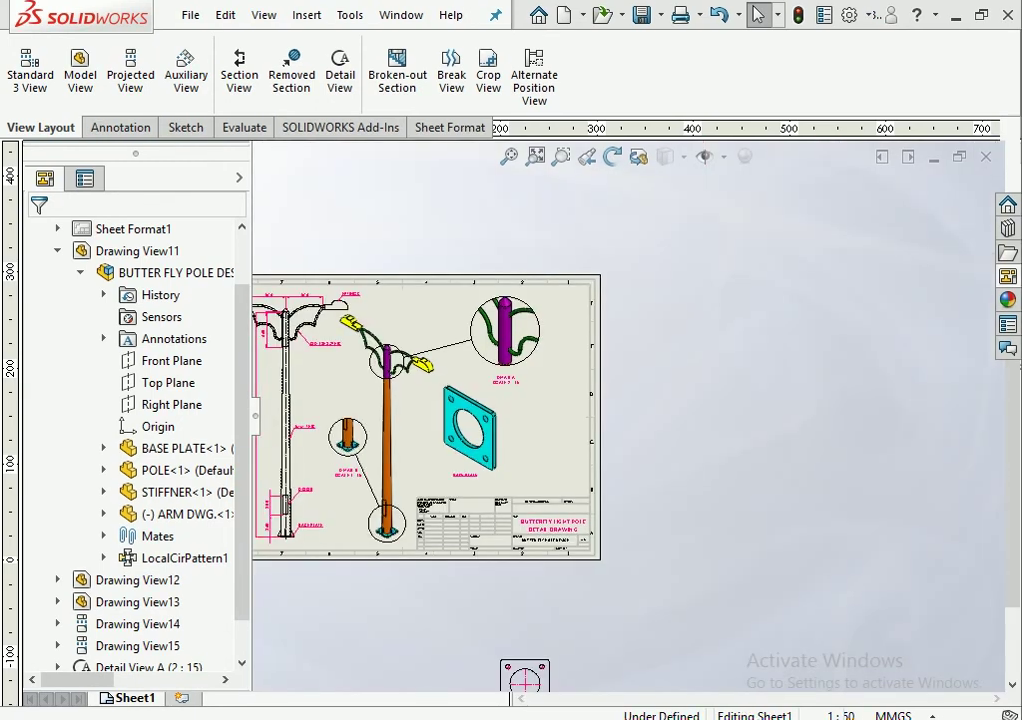
pyautogui.press('f')
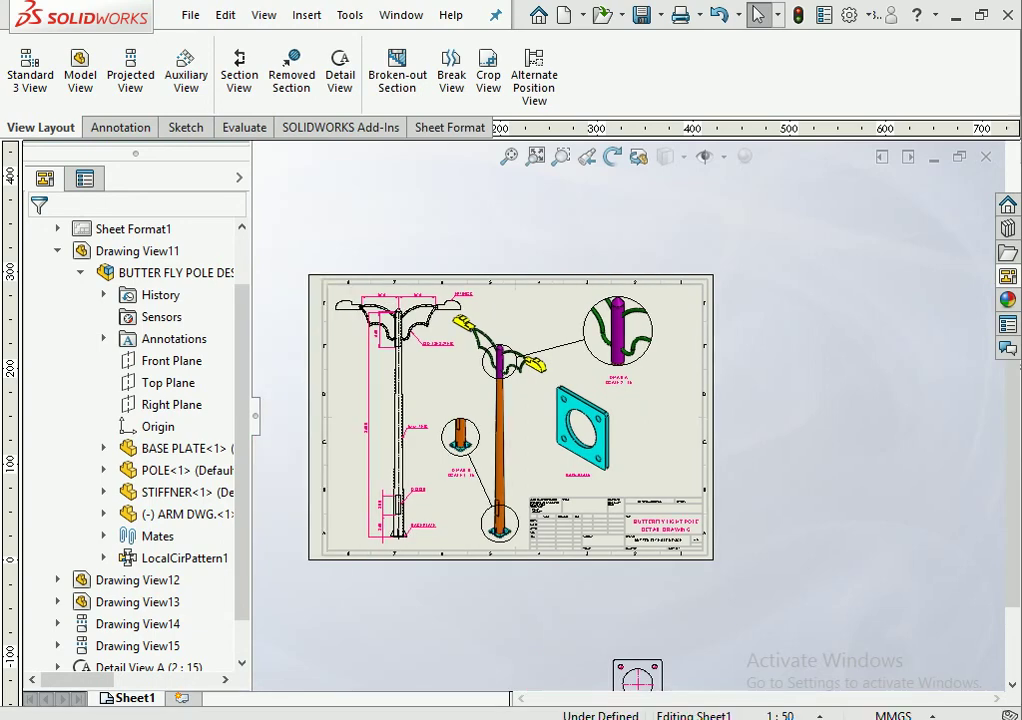